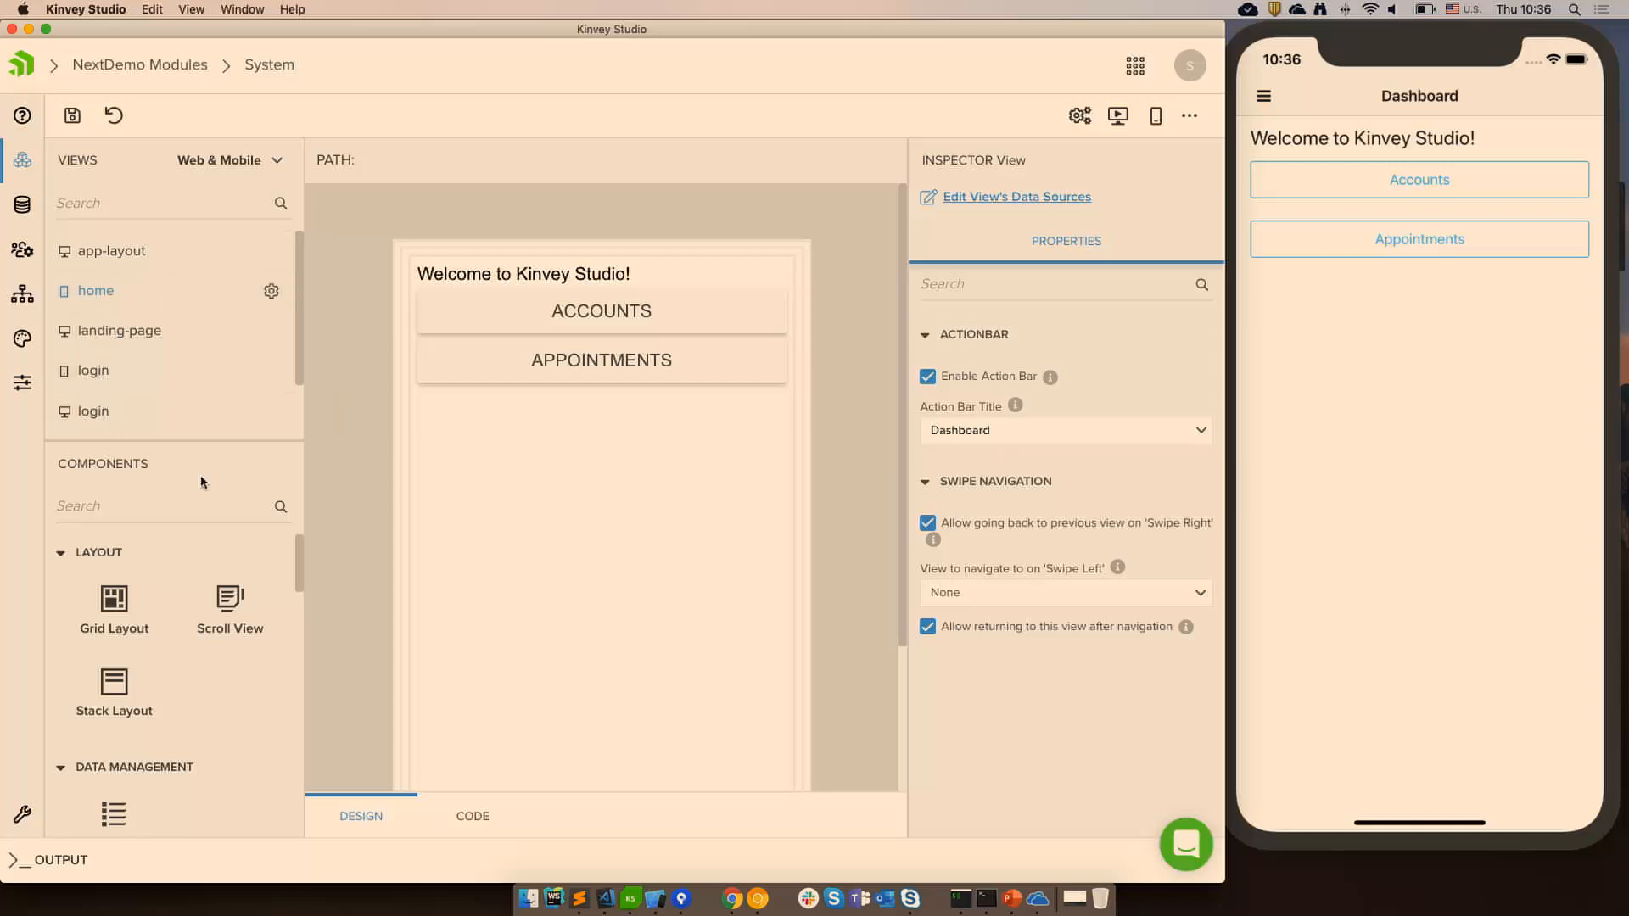
Open the Main module of the NextDemo app and widen the views list.
{"action": "left_click", "coordinate": [13, 163]}
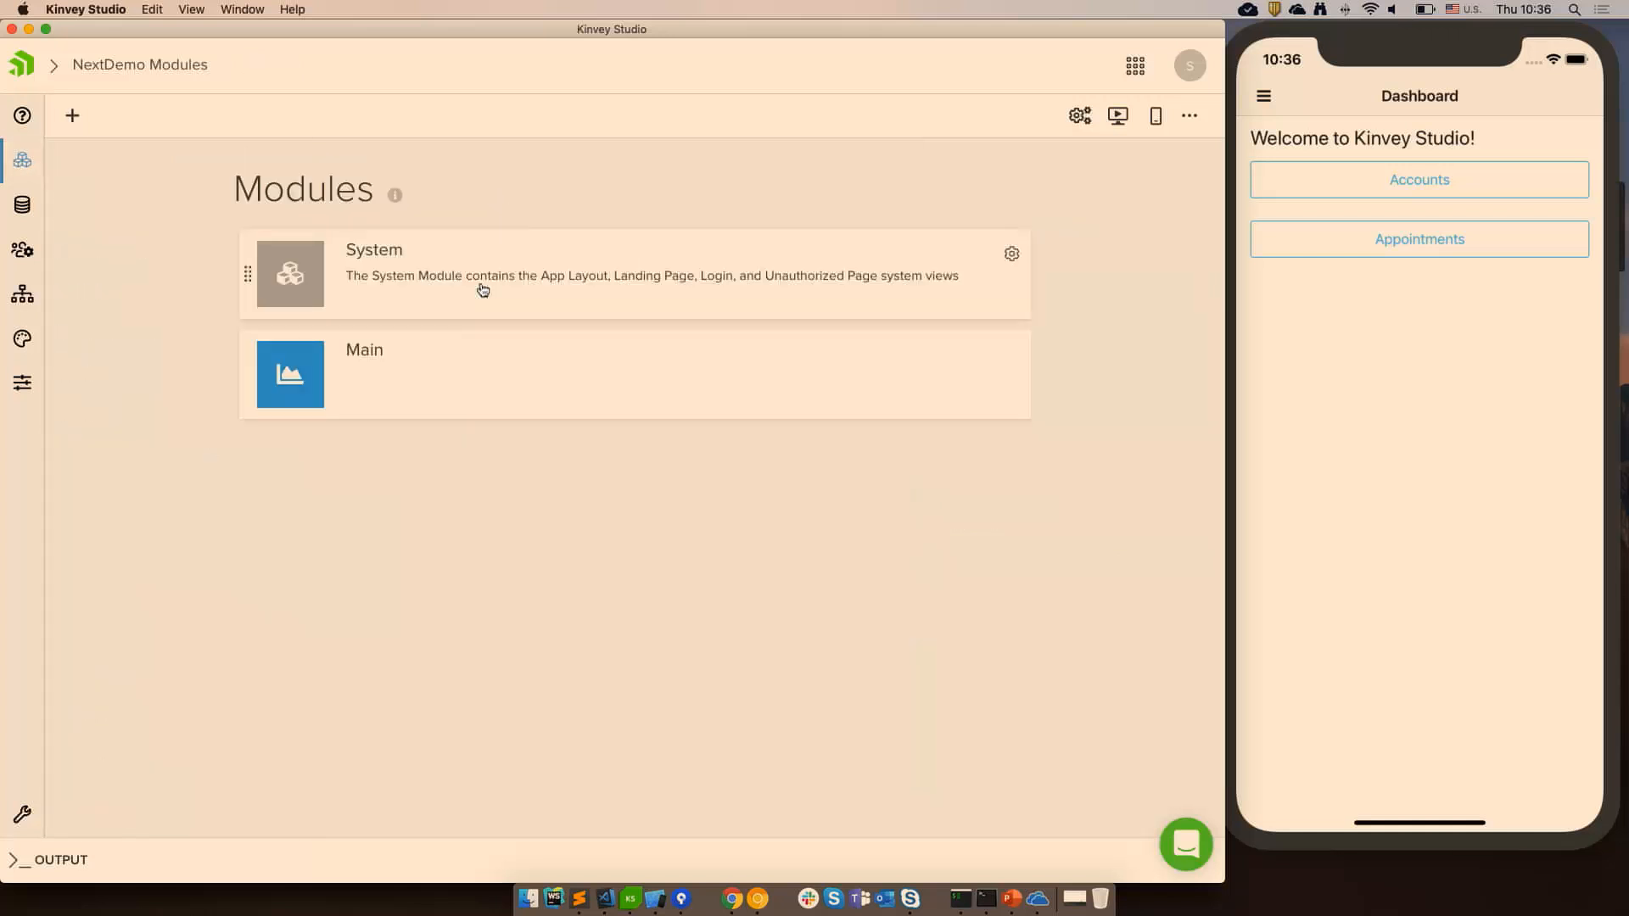
{"action": "left_click", "coordinate": [746, 380]}
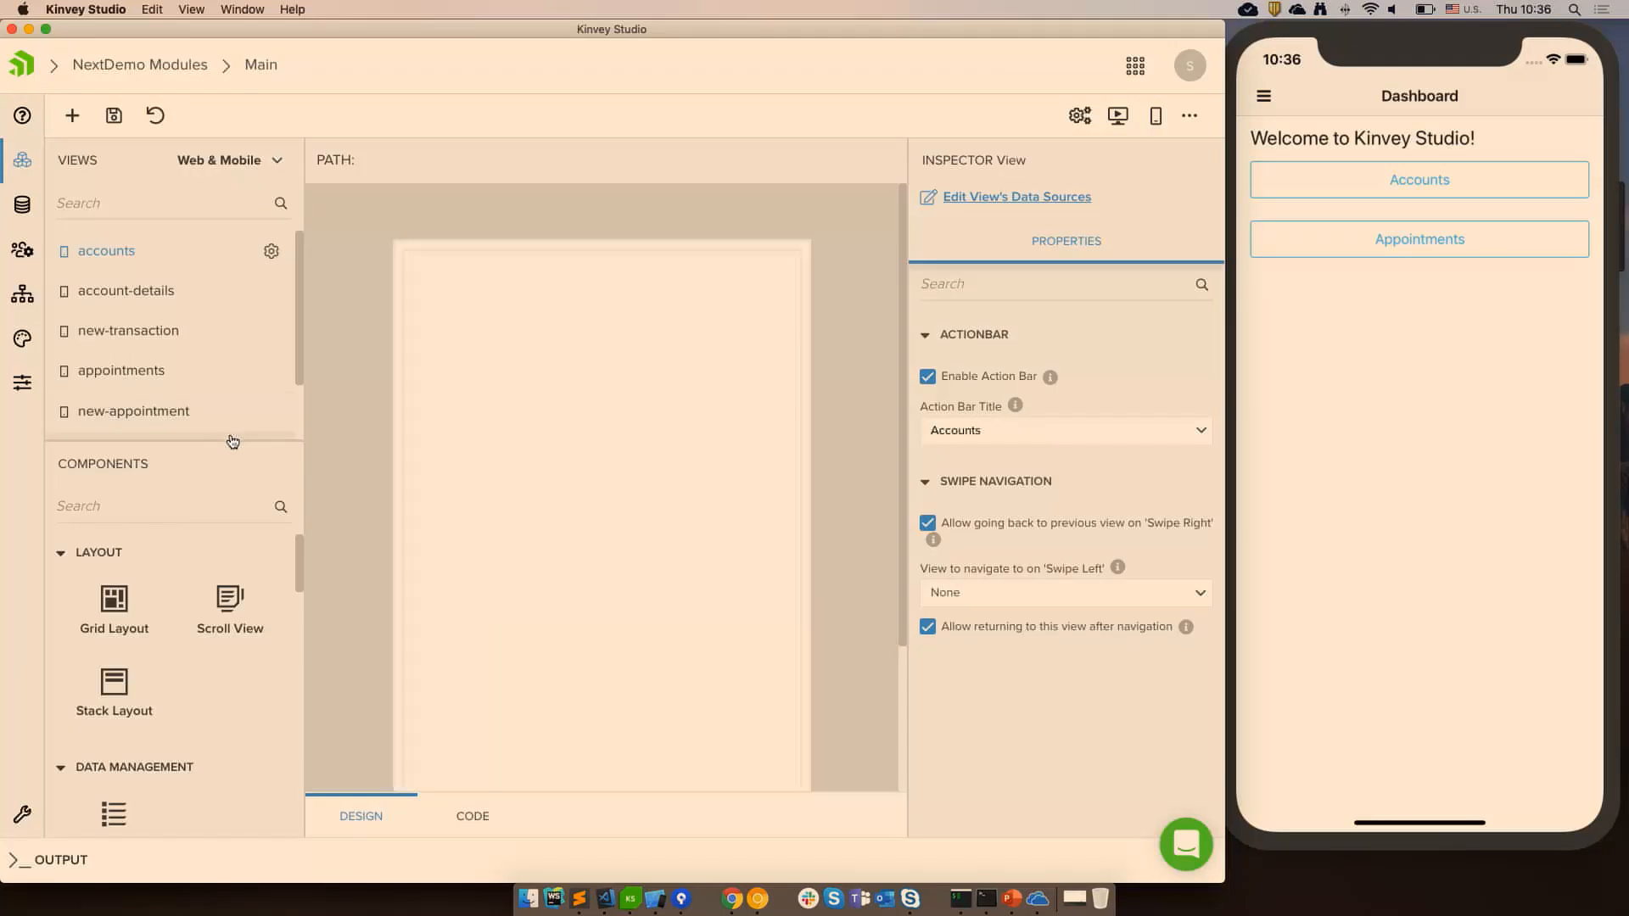
{"action": "left_click_drag", "start_coordinate": [230, 444], "coordinate": [266, 627]}
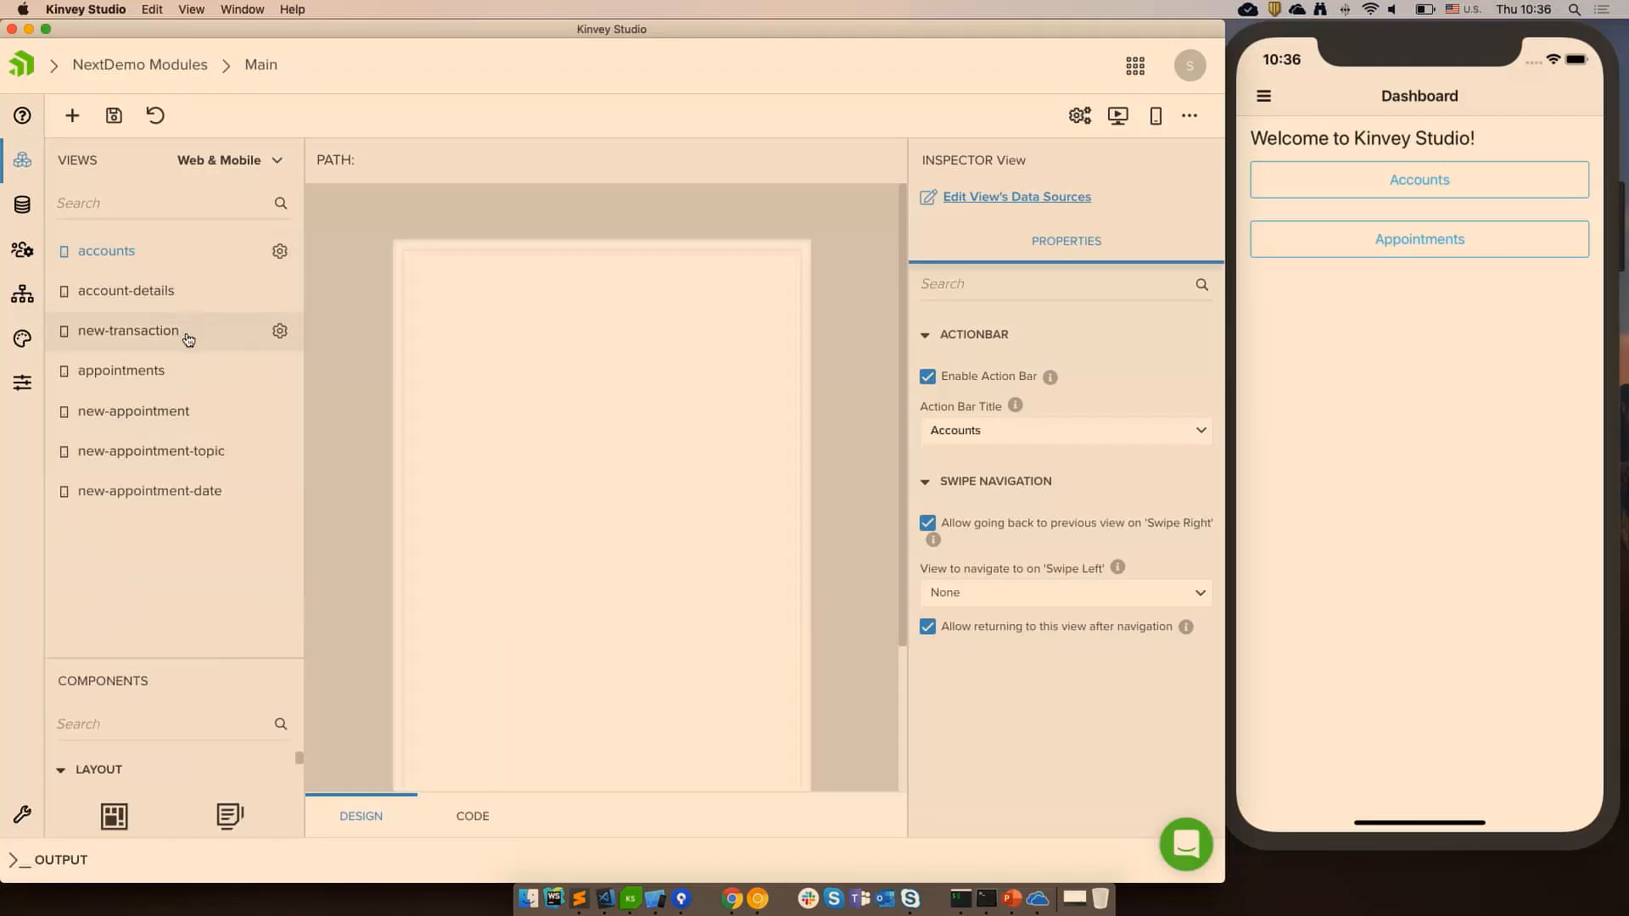
Browse the account-details, new-transaction and accounts views in the designer.
{"action": "left_click", "coordinate": [140, 290]}
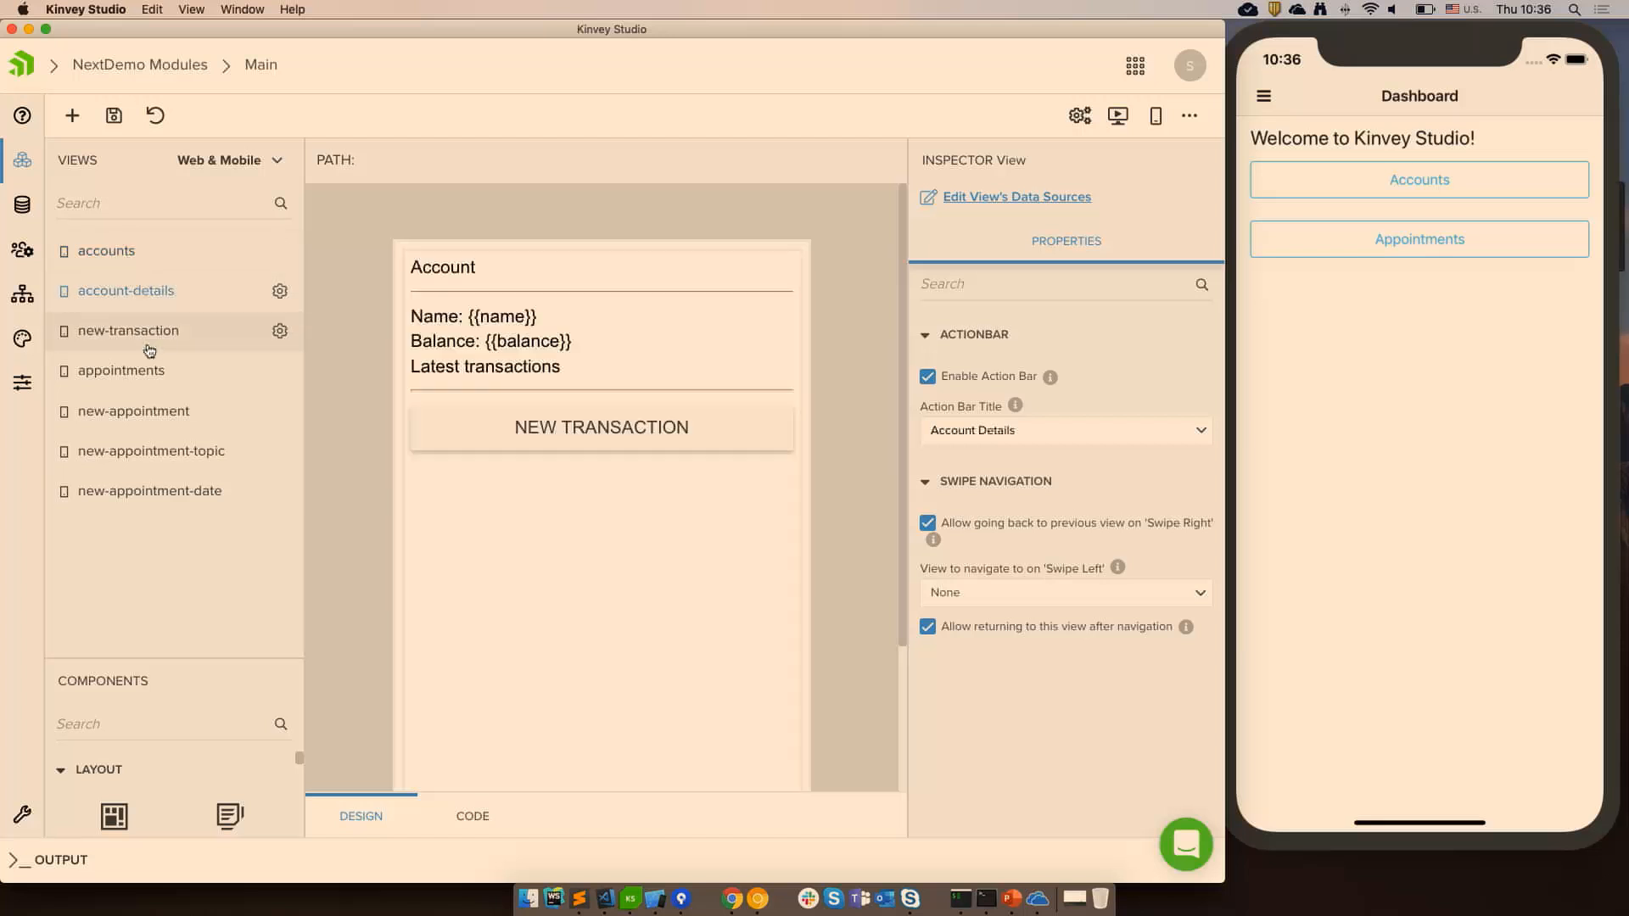
{"action": "left_click", "coordinate": [145, 337]}
{"action": "left_click", "coordinate": [134, 291]}
{"action": "left_click", "coordinate": [113, 255]}
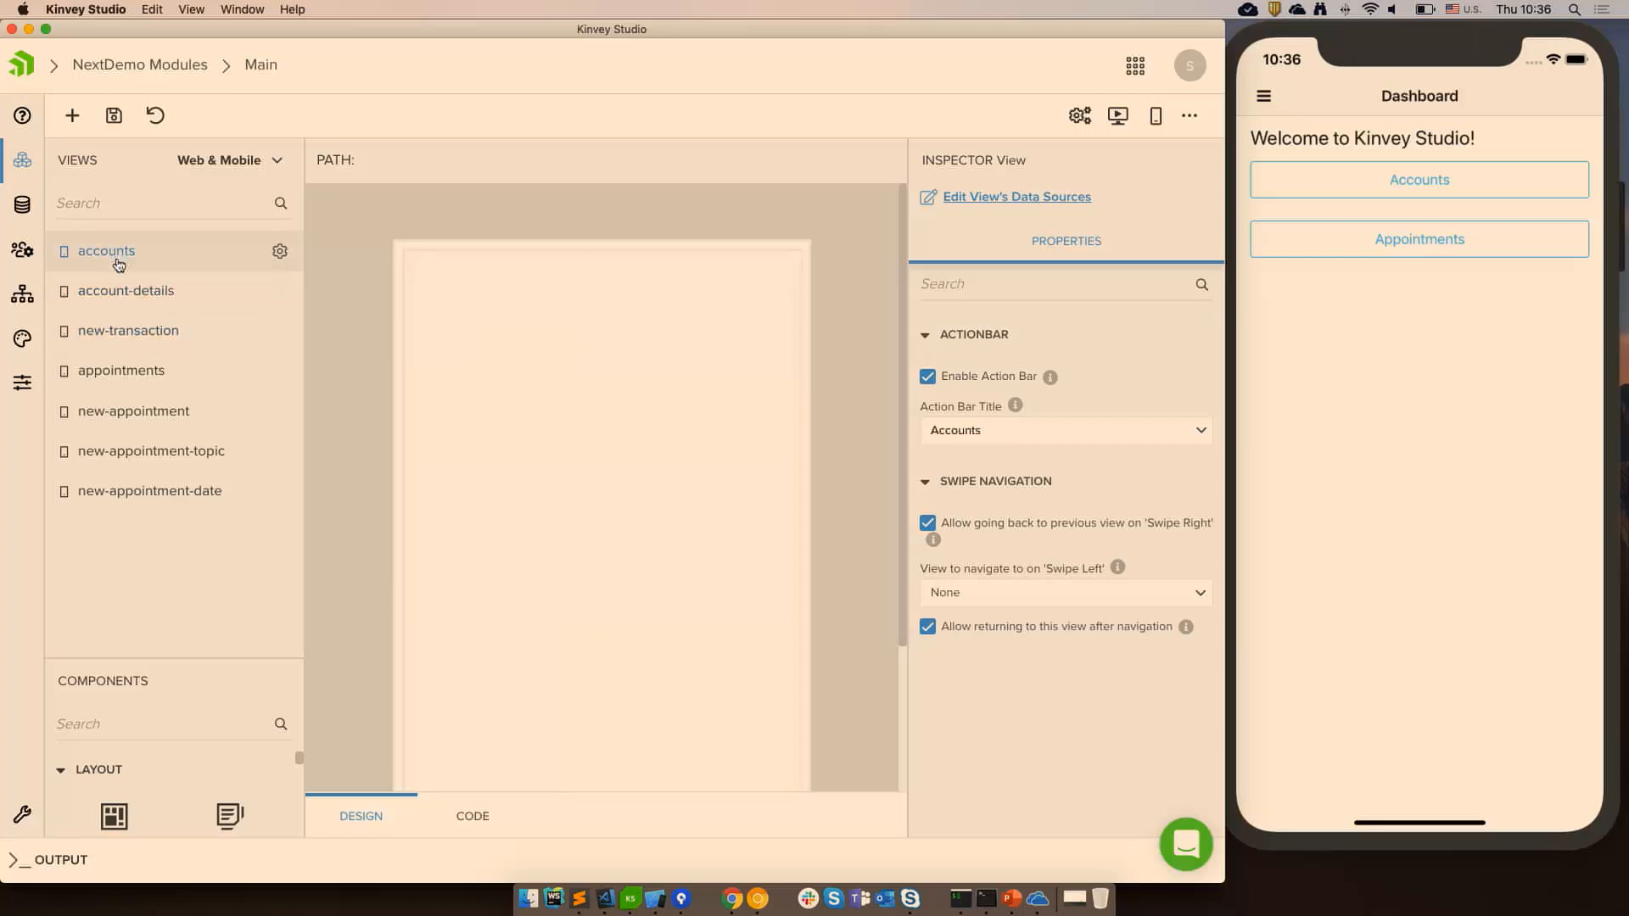
{"action": "left_click", "coordinate": [119, 290]}
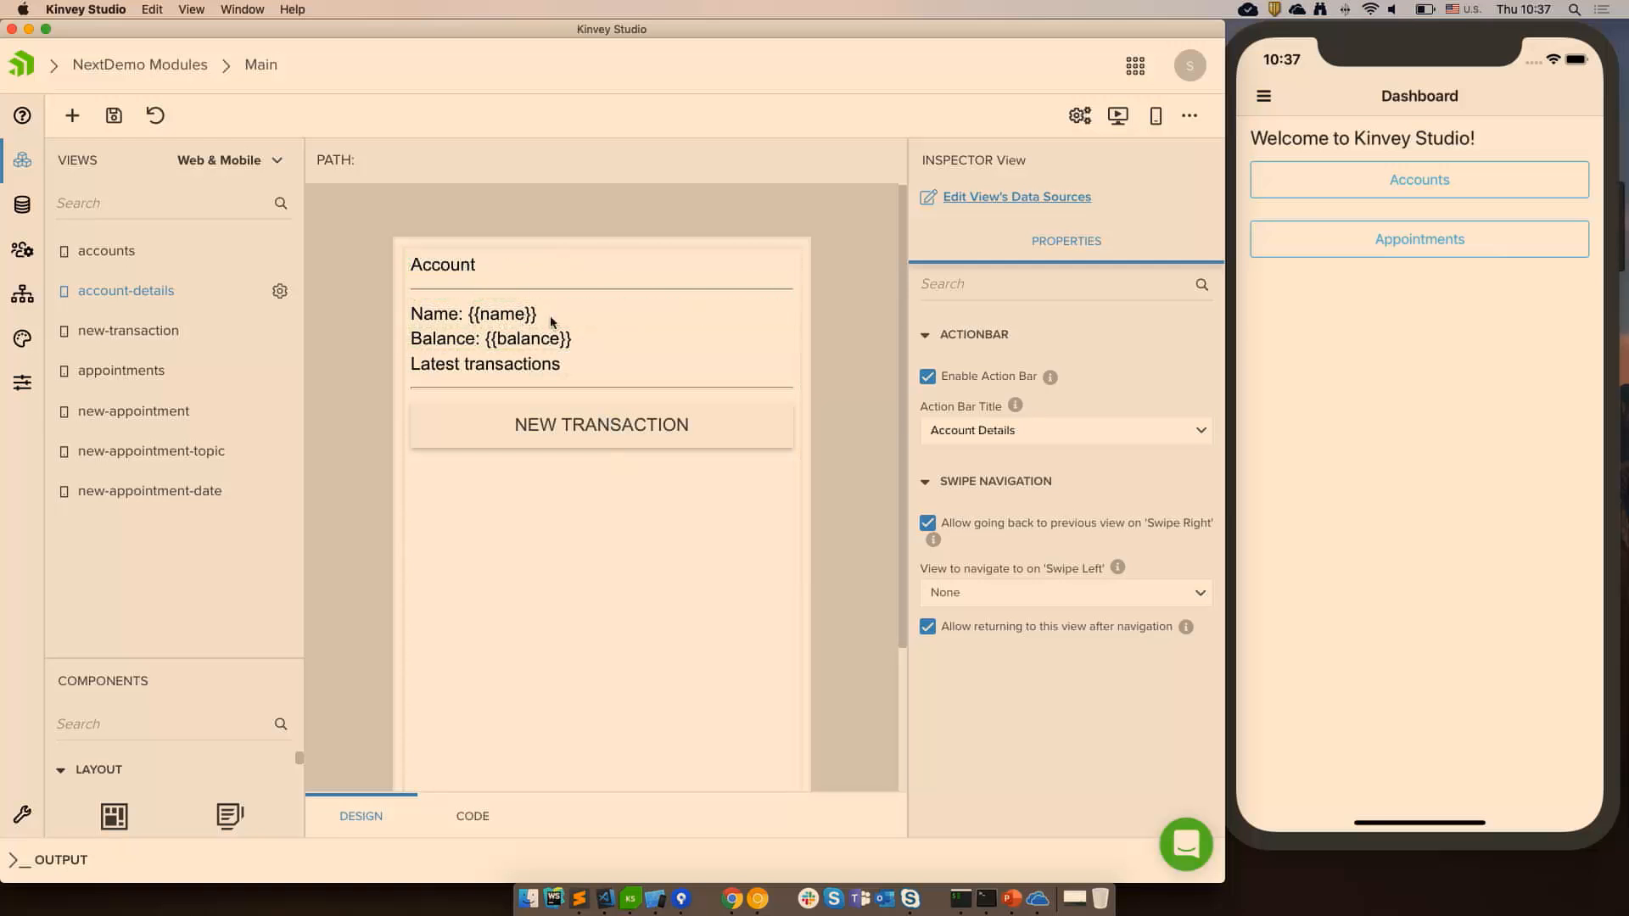
Open the account-details view's code and examine the auto-generated header of its HTML file.
{"action": "left_click", "coordinate": [495, 820]}
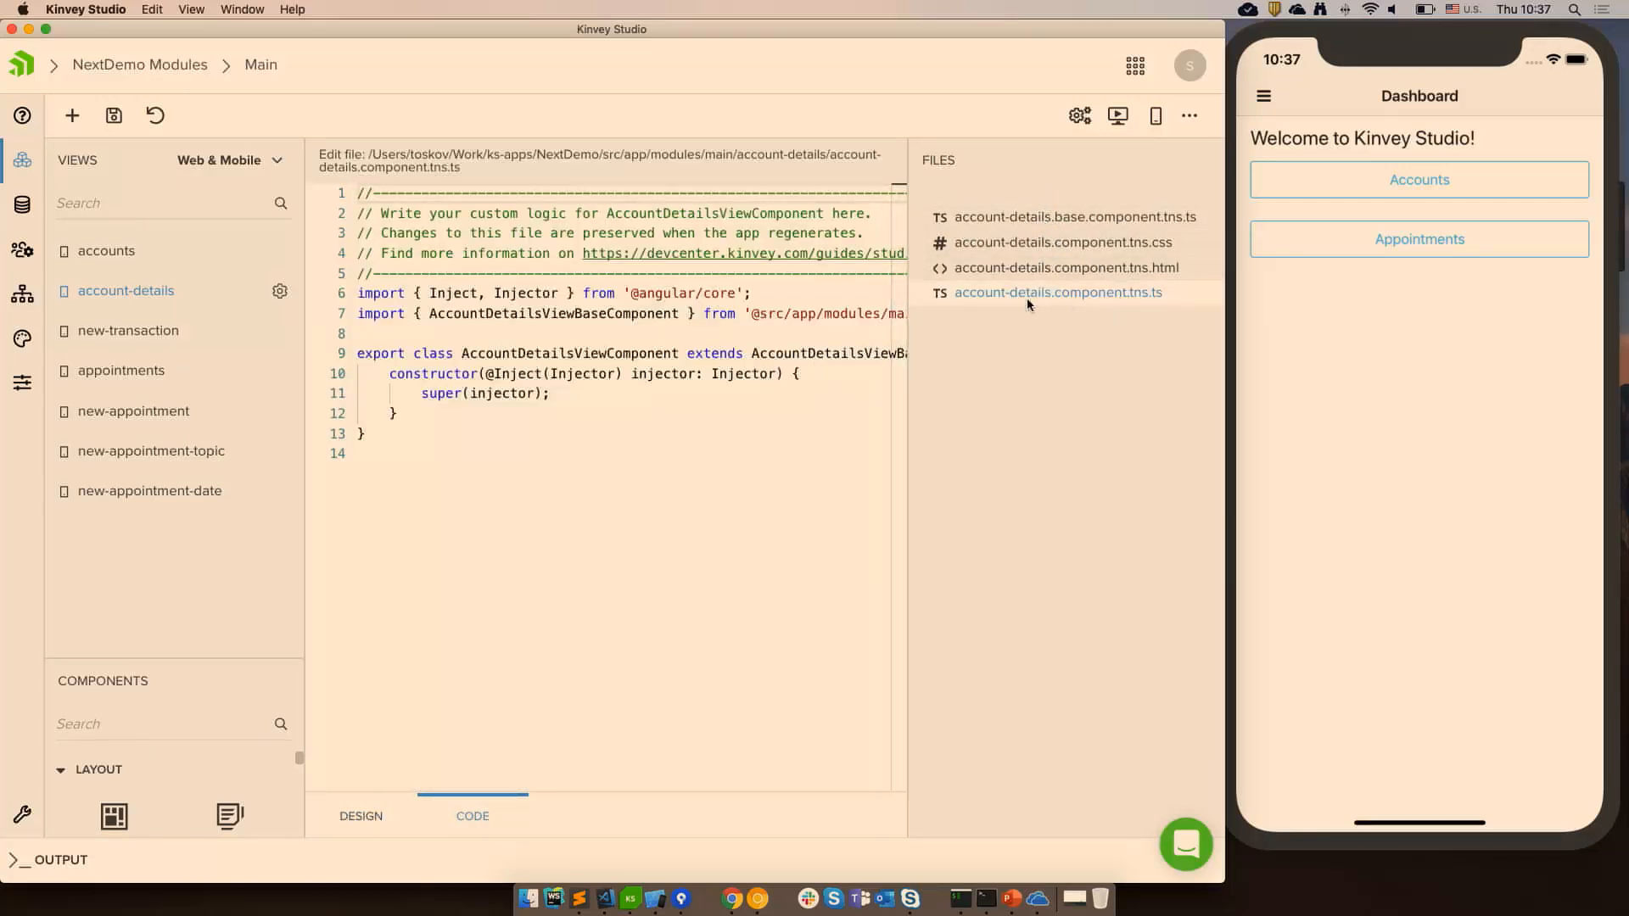
{"action": "left_click", "coordinate": [1133, 273]}
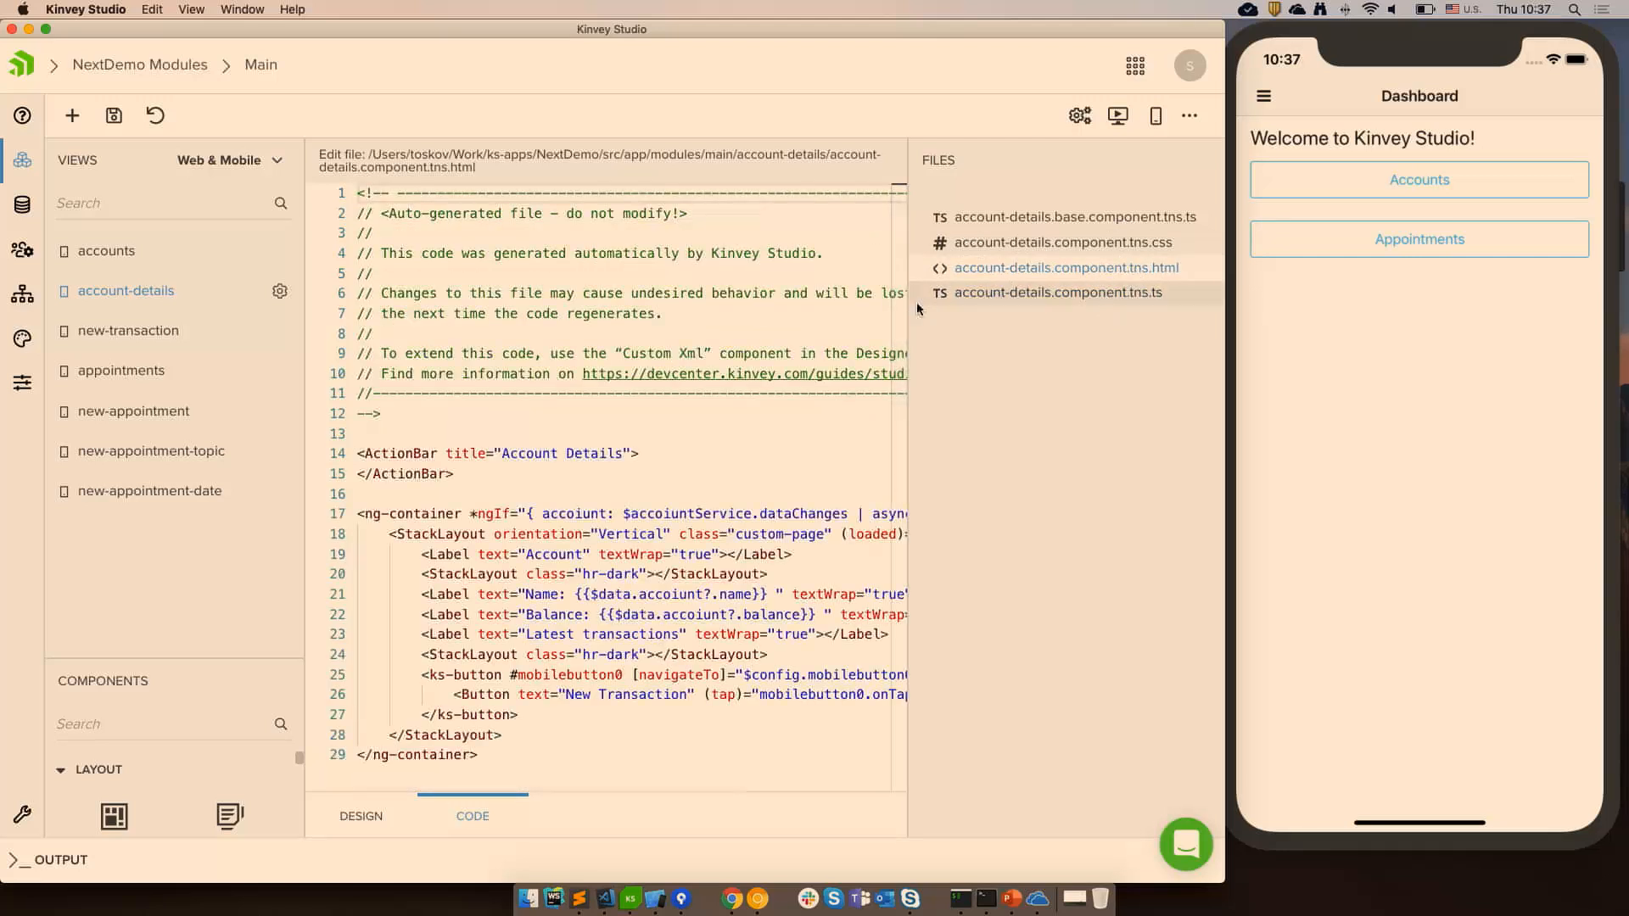
{"action": "scroll", "coordinate": [554, 454], "scroll_direction": "down", "scroll_amount": 4}
{"action": "scroll", "coordinate": [554, 454], "scroll_direction": "up", "scroll_amount": 4}
{"action": "left_click", "coordinate": [552, 455]}
{"action": "left_click_drag", "start_coordinate": [713, 214], "coordinate": [355, 218]}
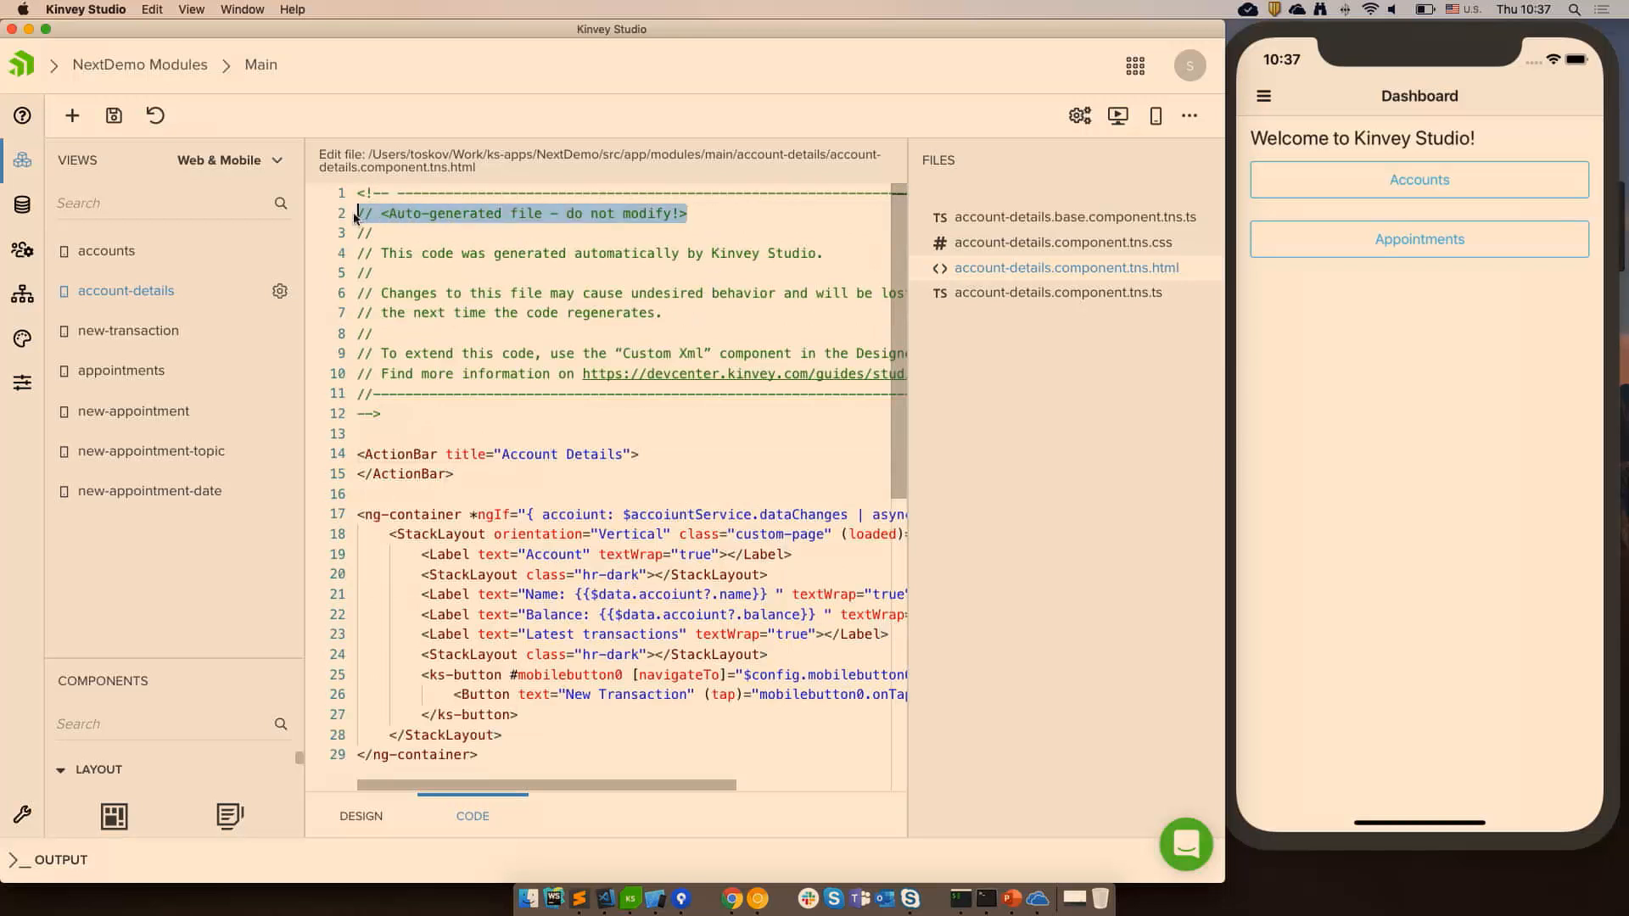
{"action": "left_click", "coordinate": [439, 245]}
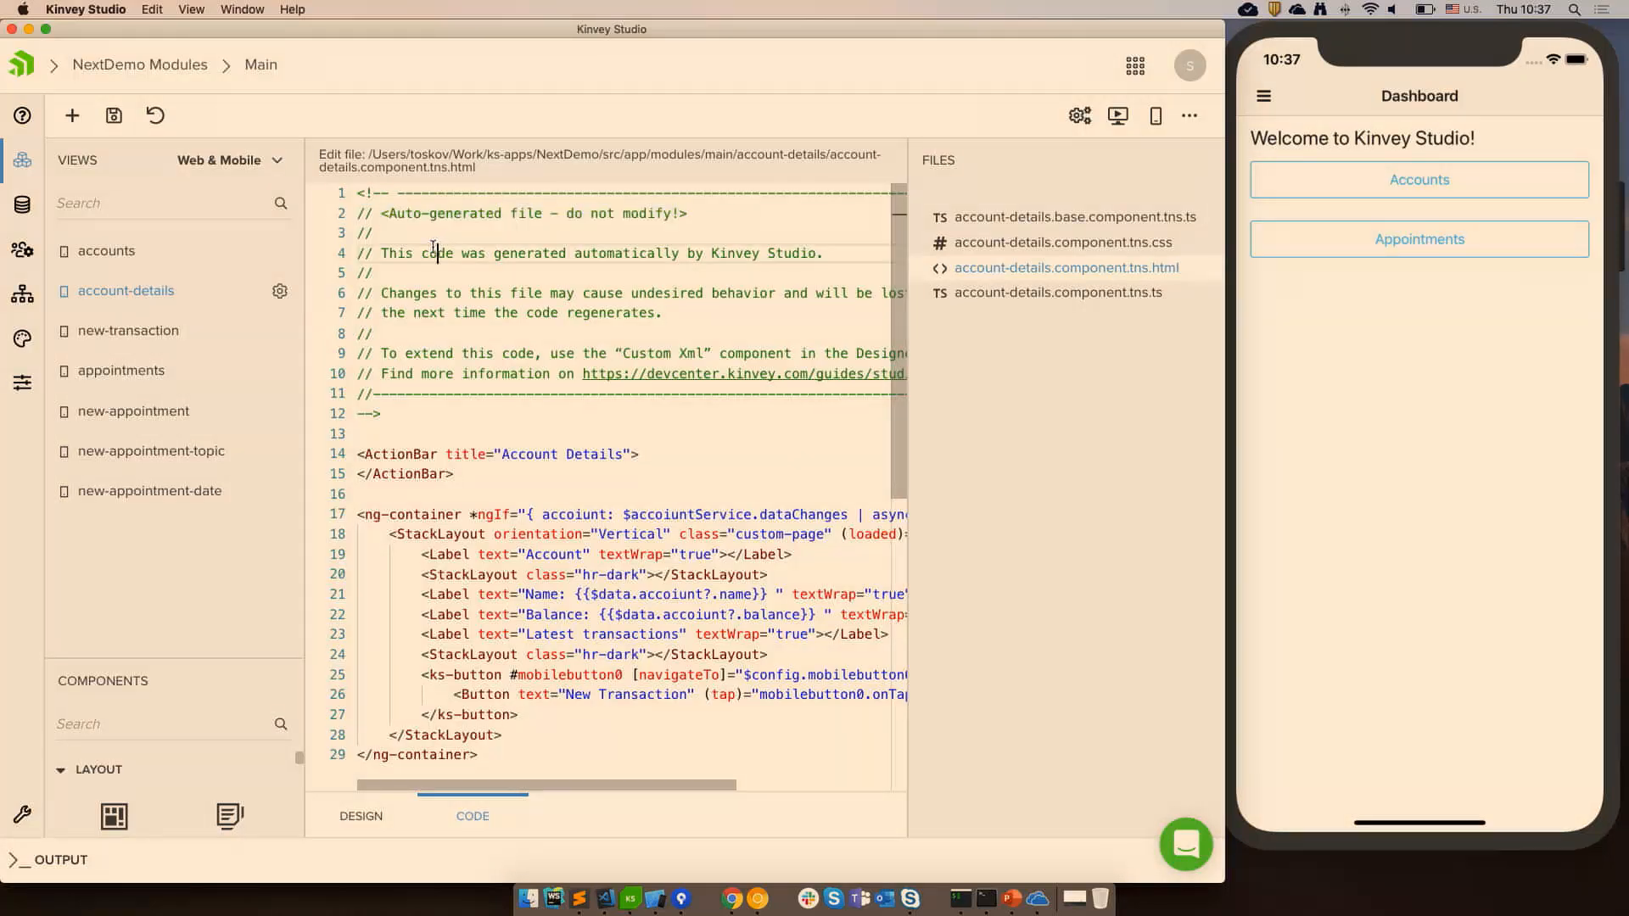
{"action": "left_click", "coordinate": [655, 253]}
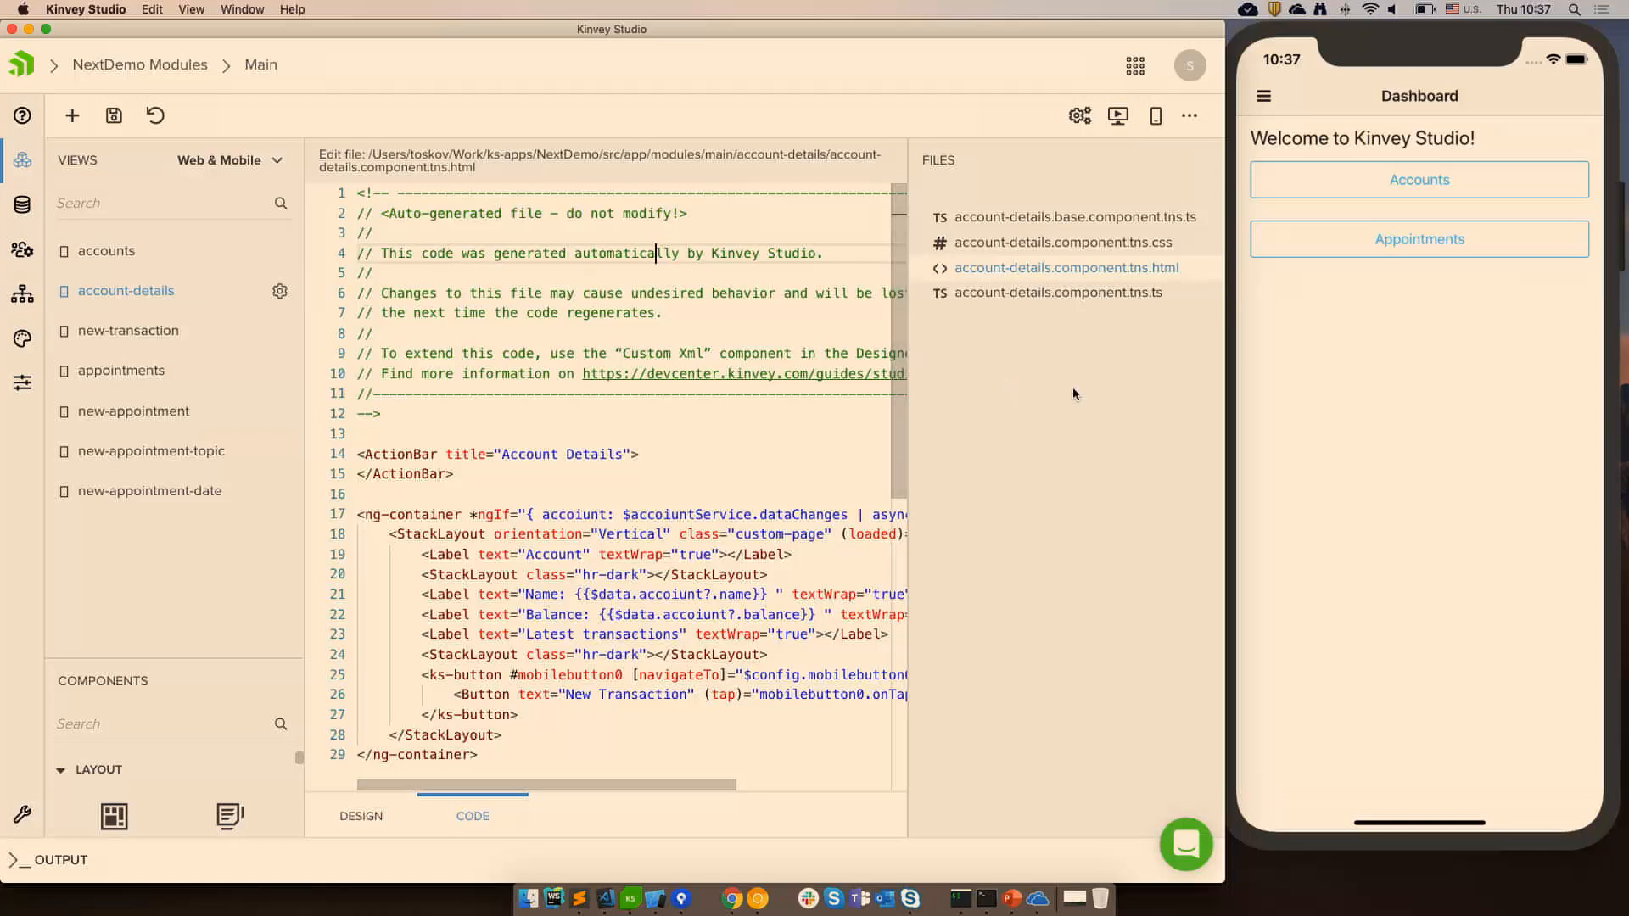
Open the view's CSS, base component and custom component TypeScript files to compare them.
{"action": "left_click", "coordinate": [1120, 246]}
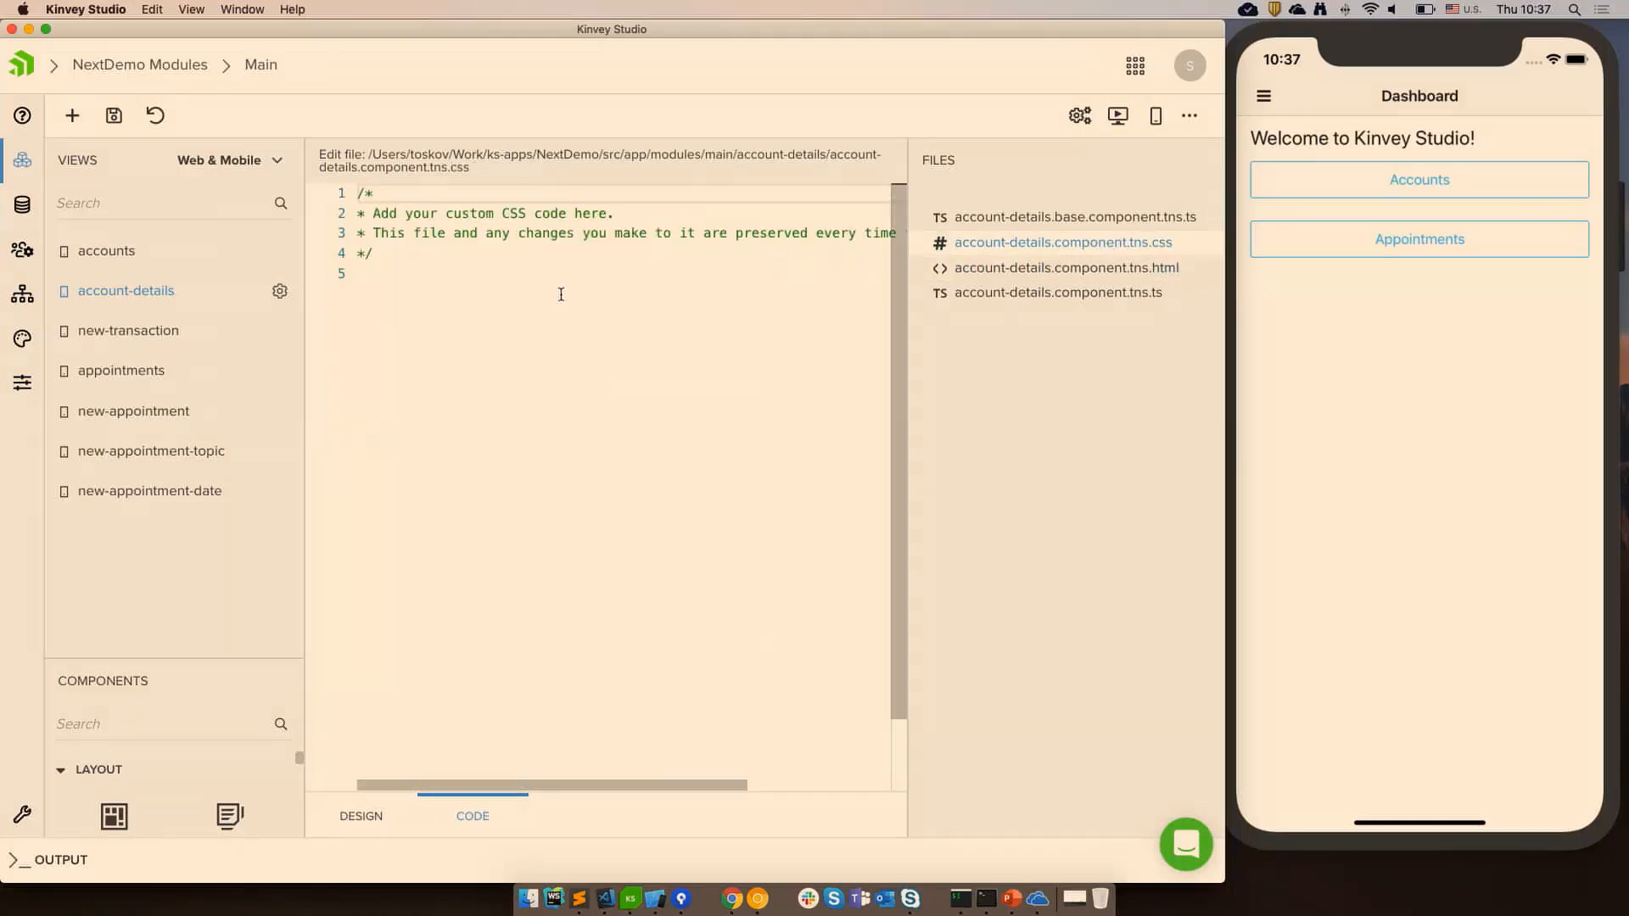
{"action": "left_click", "coordinate": [474, 328]}
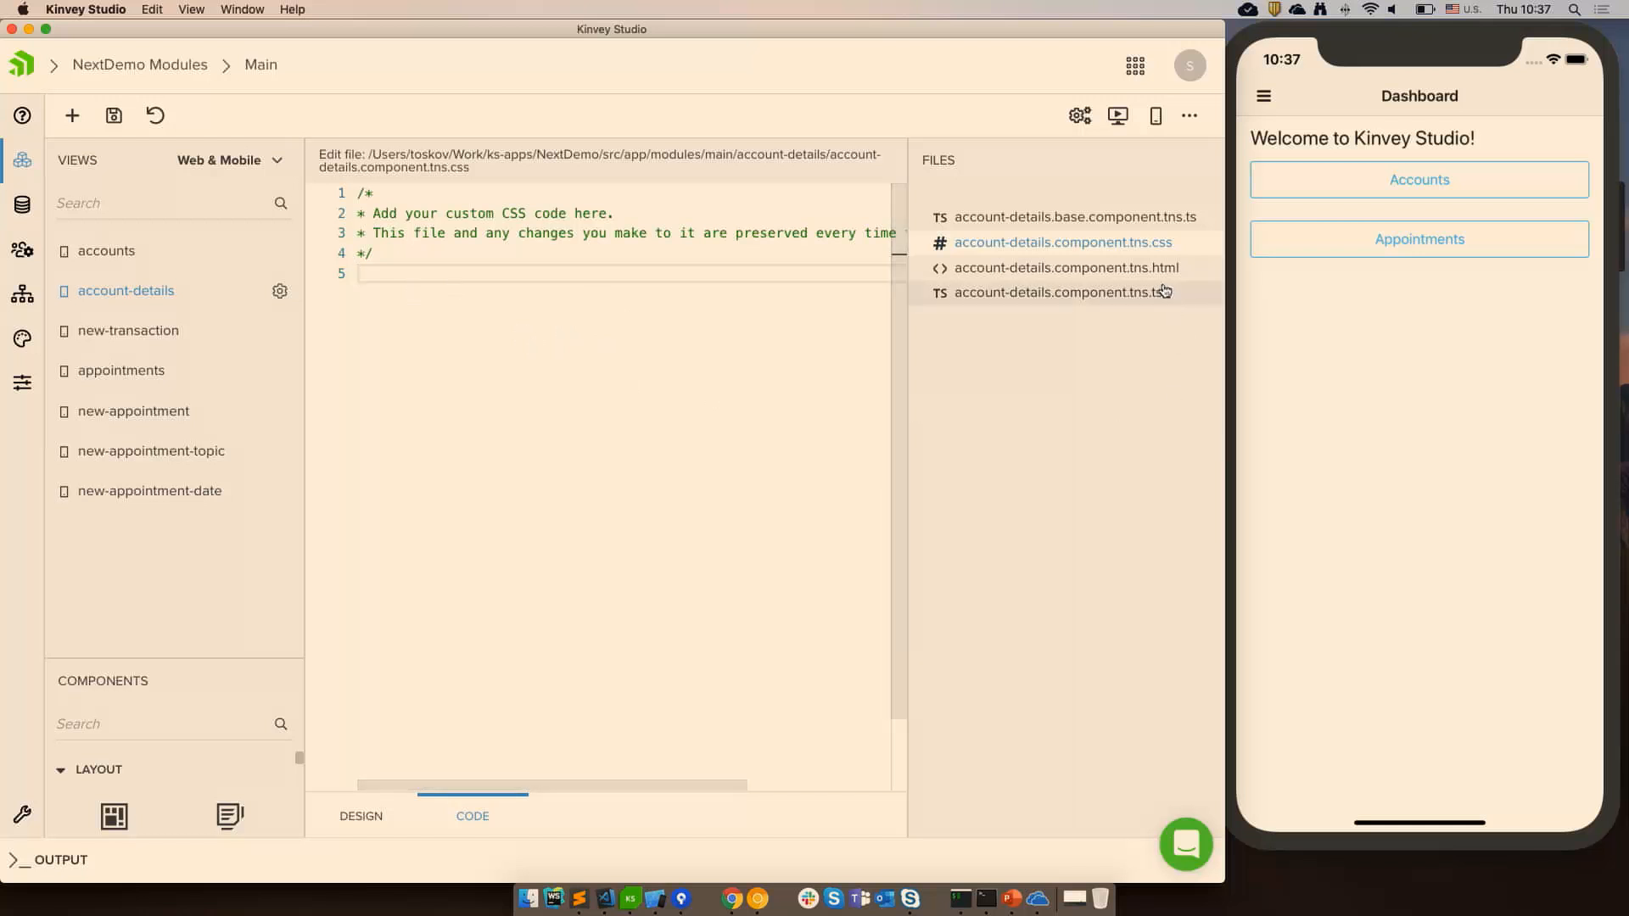
{"action": "left_click", "coordinate": [1127, 219]}
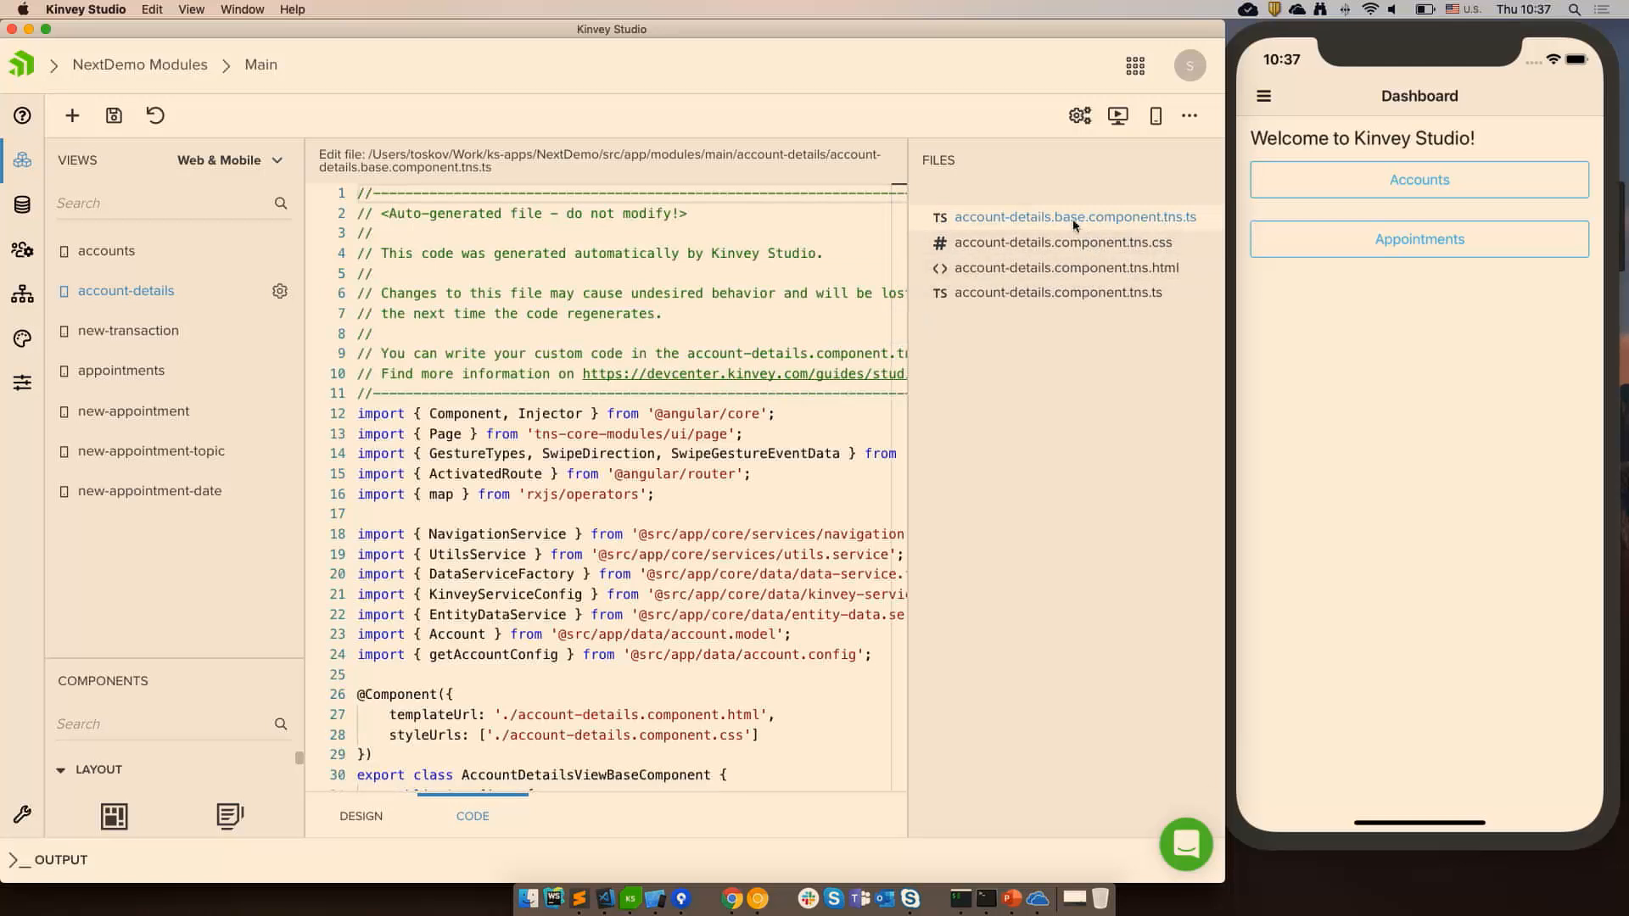
{"action": "left_click", "coordinate": [1046, 294]}
{"action": "left_click", "coordinate": [759, 336]}
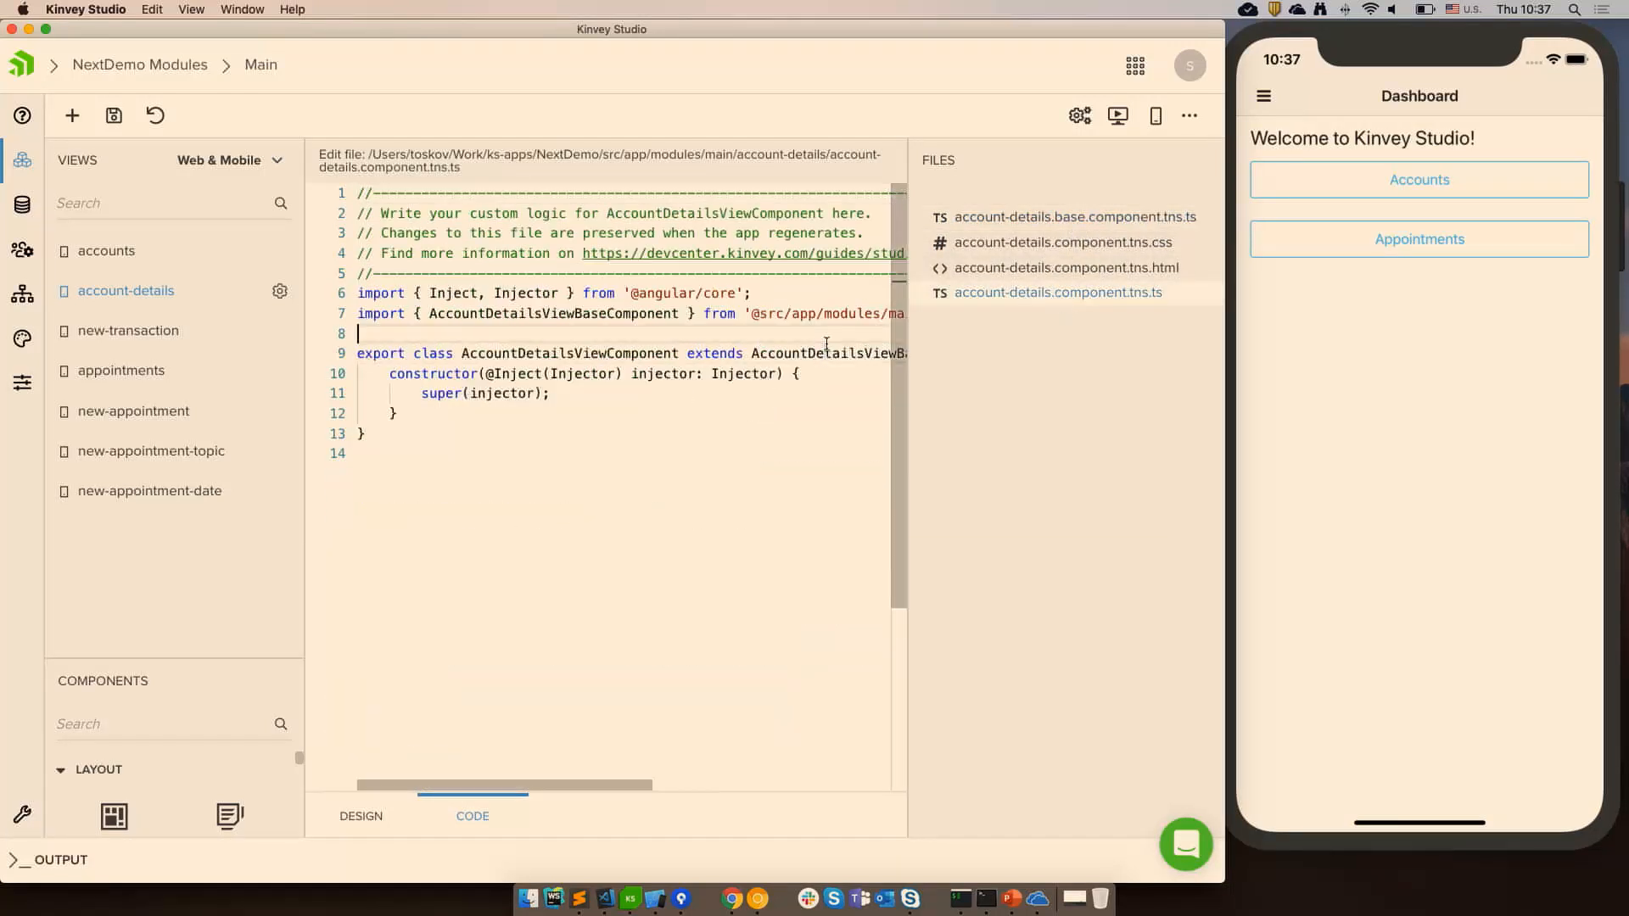
{"action": "double_click", "coordinate": [829, 358]}
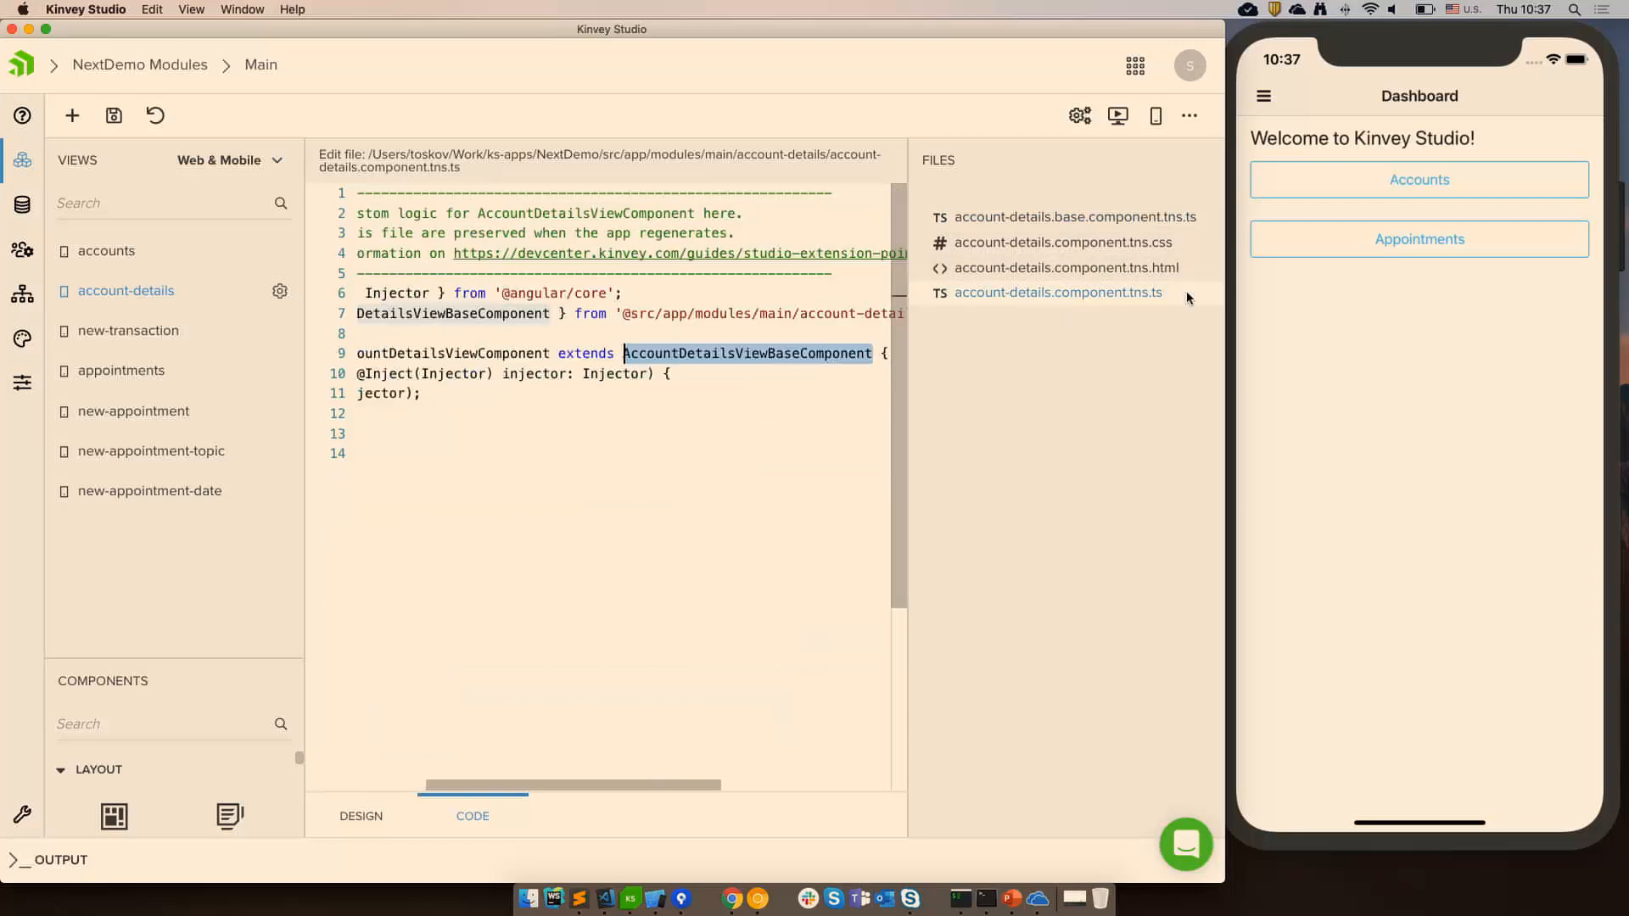
Examine the auto-generated account-details.base.component.tns.ts code and its do-not-modify header.
{"action": "left_click", "coordinate": [1156, 220]}
{"action": "left_click_drag", "start_coordinate": [685, 777], "coordinate": [662, 784]}
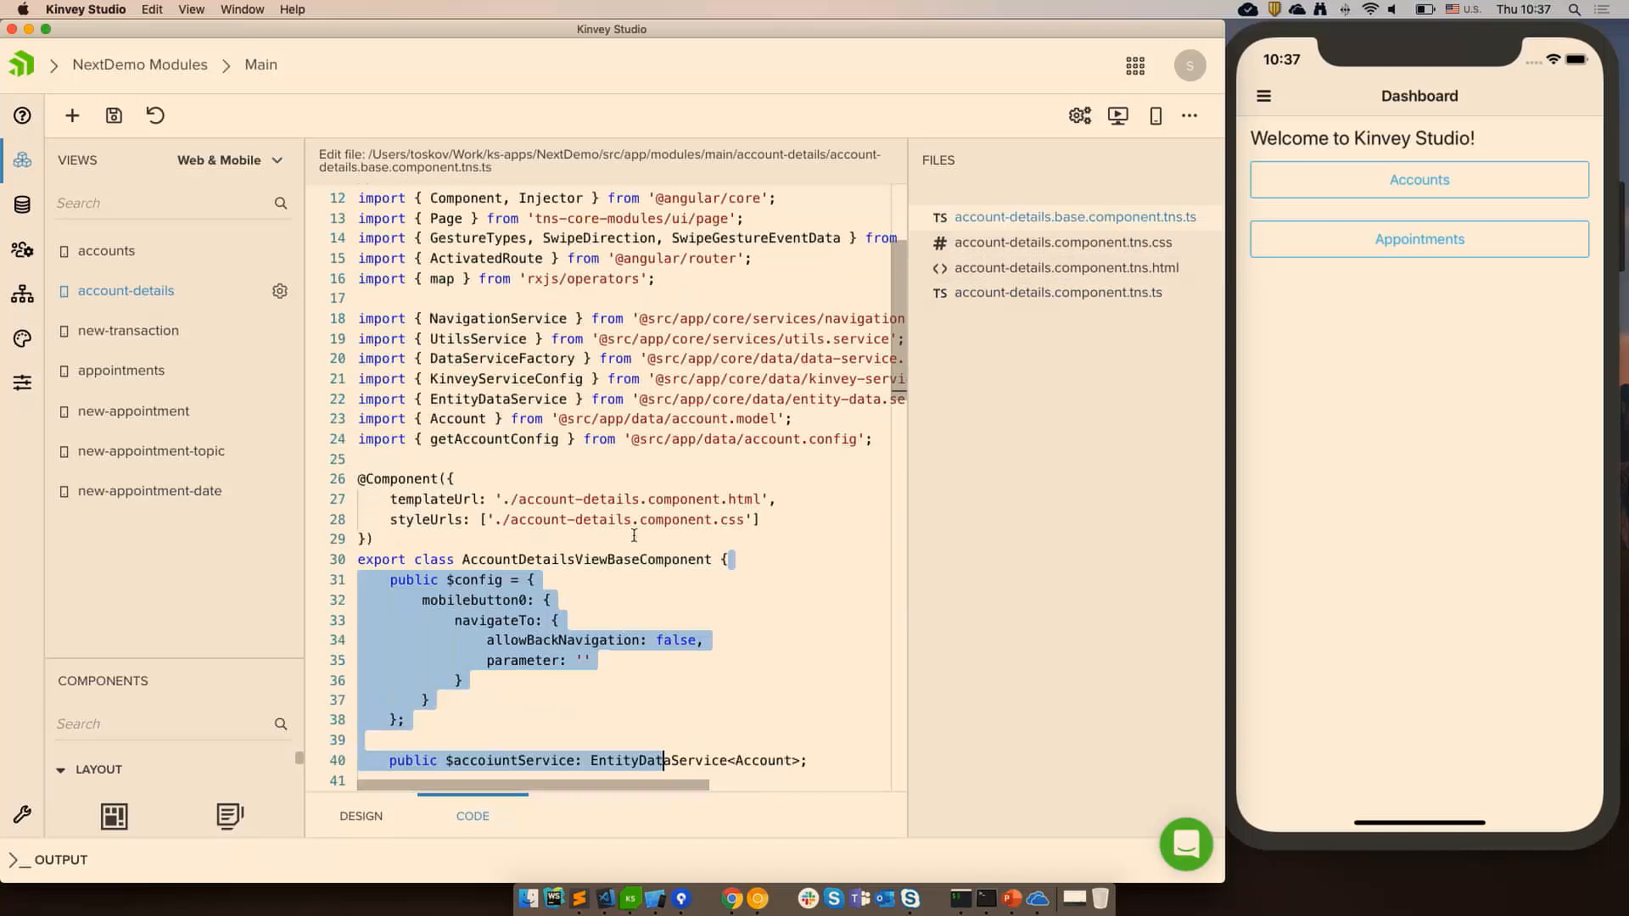
{"action": "scroll", "coordinate": [594, 552], "scroll_direction": "up", "scroll_amount": 4}
{"action": "left_click_drag", "start_coordinate": [551, 373], "coordinate": [547, 386]}
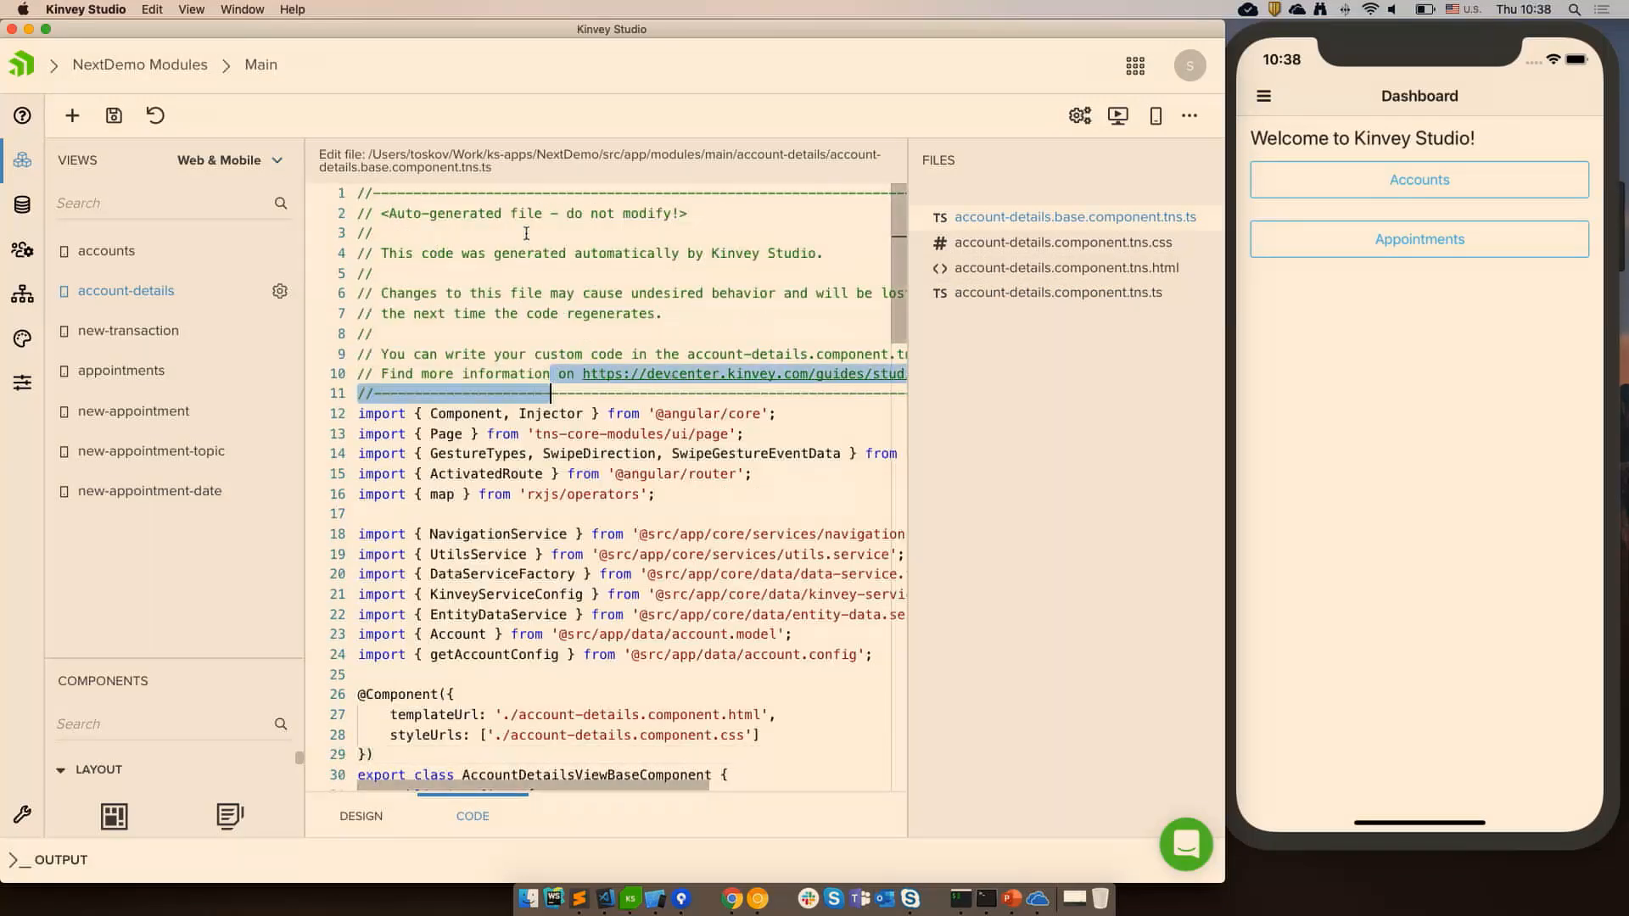
{"action": "left_click_drag", "start_coordinate": [388, 213], "coordinate": [744, 204]}
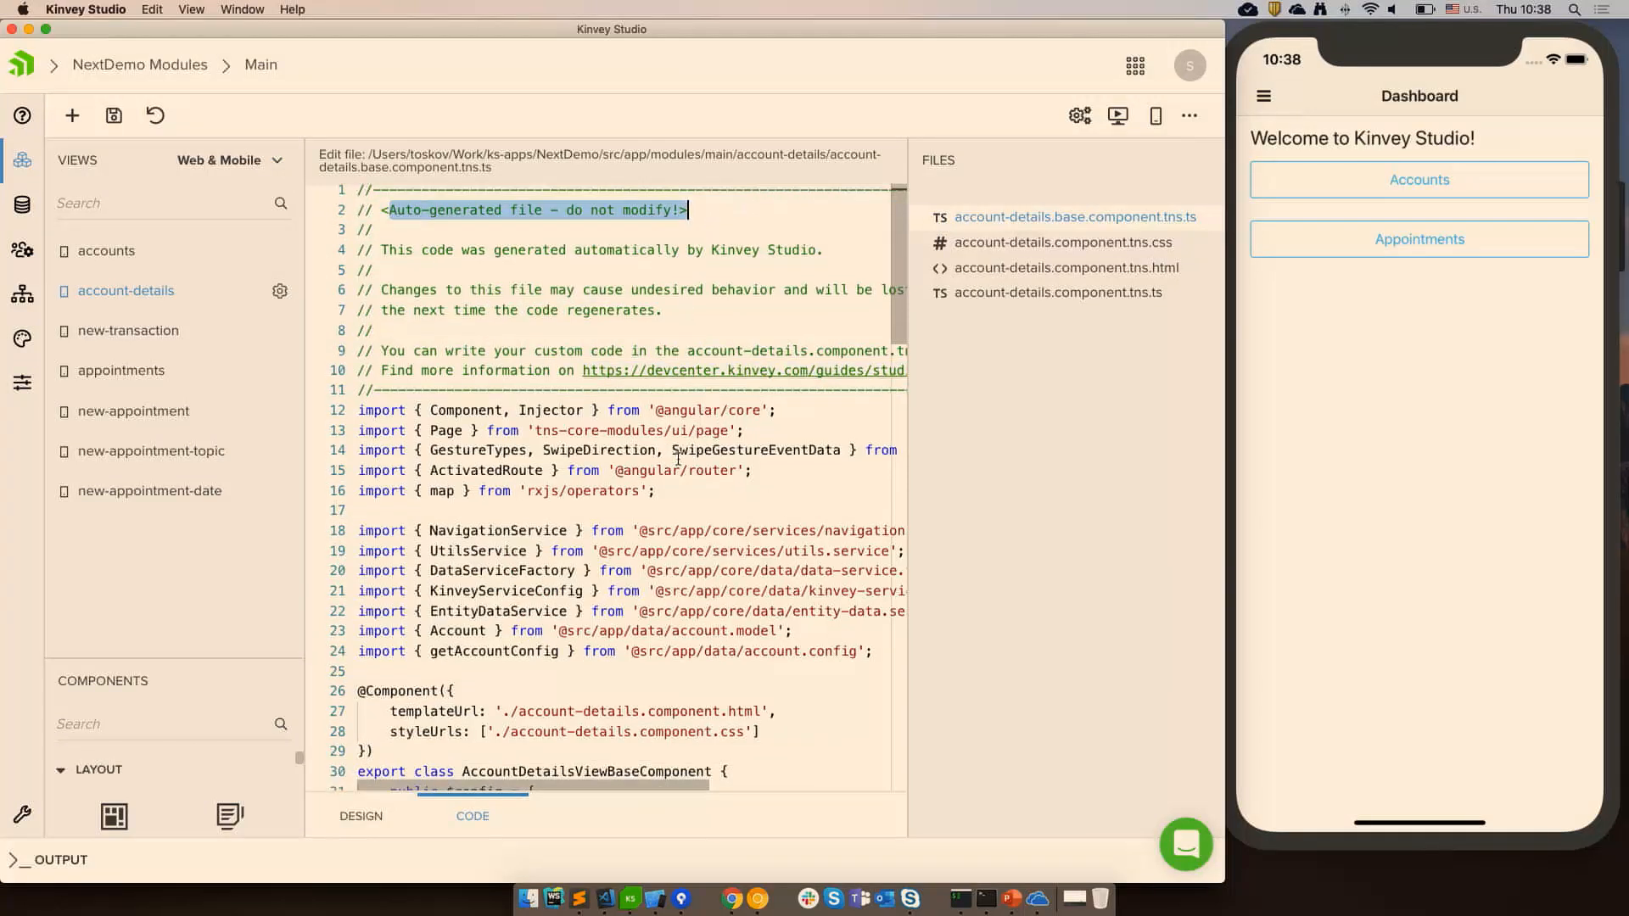
{"action": "scroll", "coordinate": [682, 441], "scroll_direction": "down", "scroll_amount": 15}
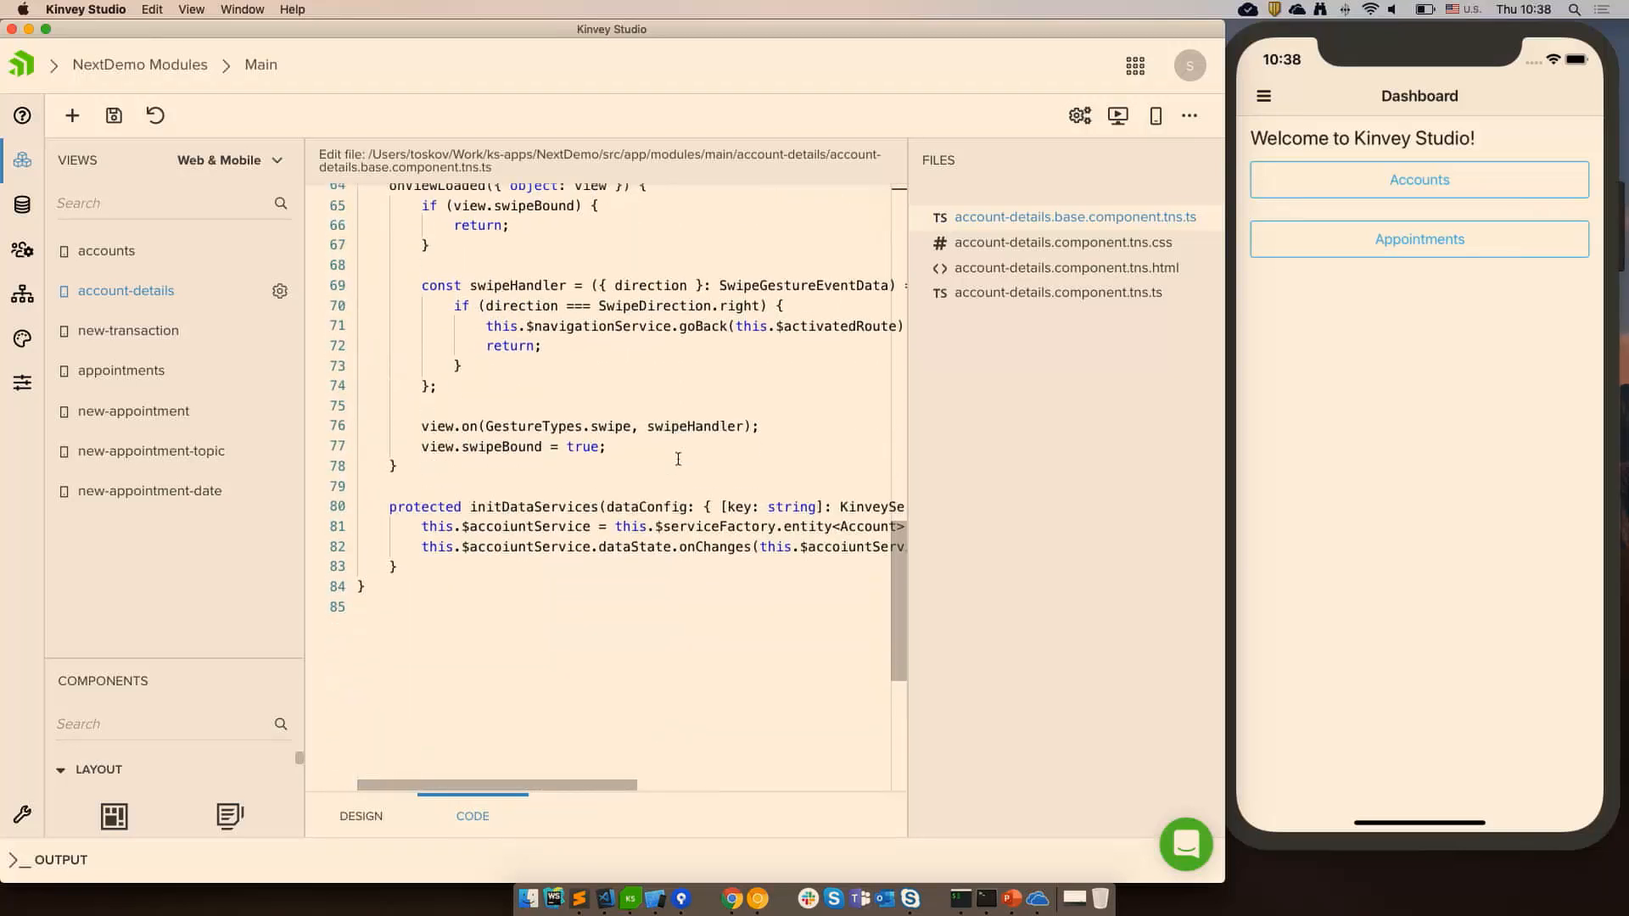
Return to the custom account-details.component.tns.ts file for extending the view logic.
{"action": "left_click", "coordinate": [1018, 295]}
{"action": "left_click", "coordinate": [660, 402]}
{"action": "left_click", "coordinate": [444, 429]}
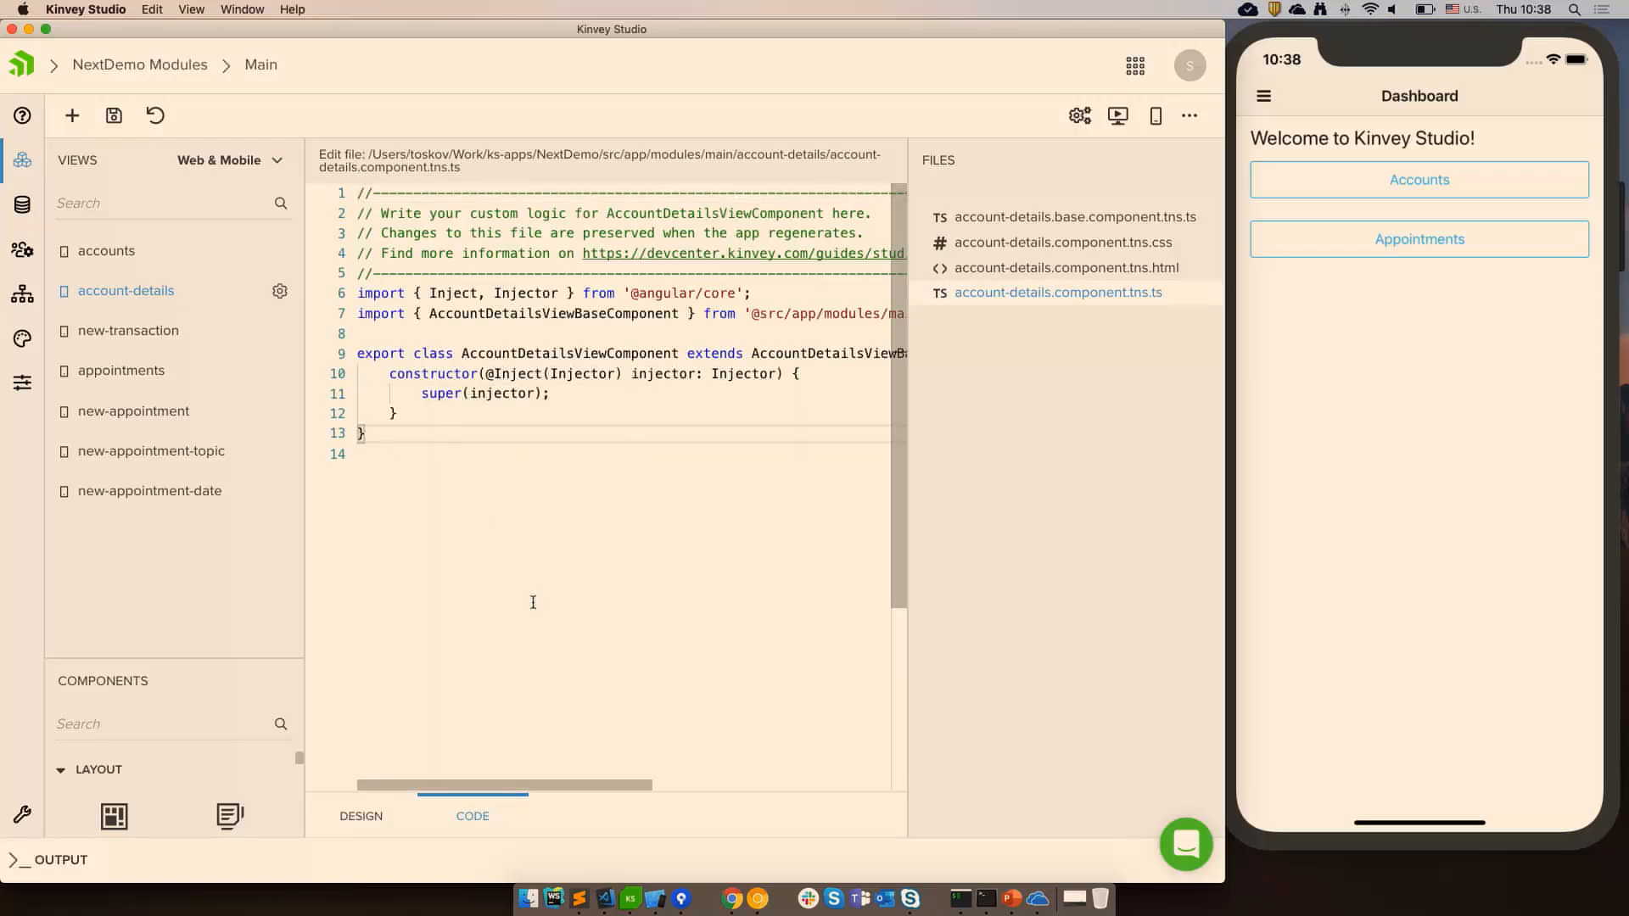
Switch to Visual Studio Code and zoom in the interface.
{"action": "left_click", "coordinate": [606, 899]}
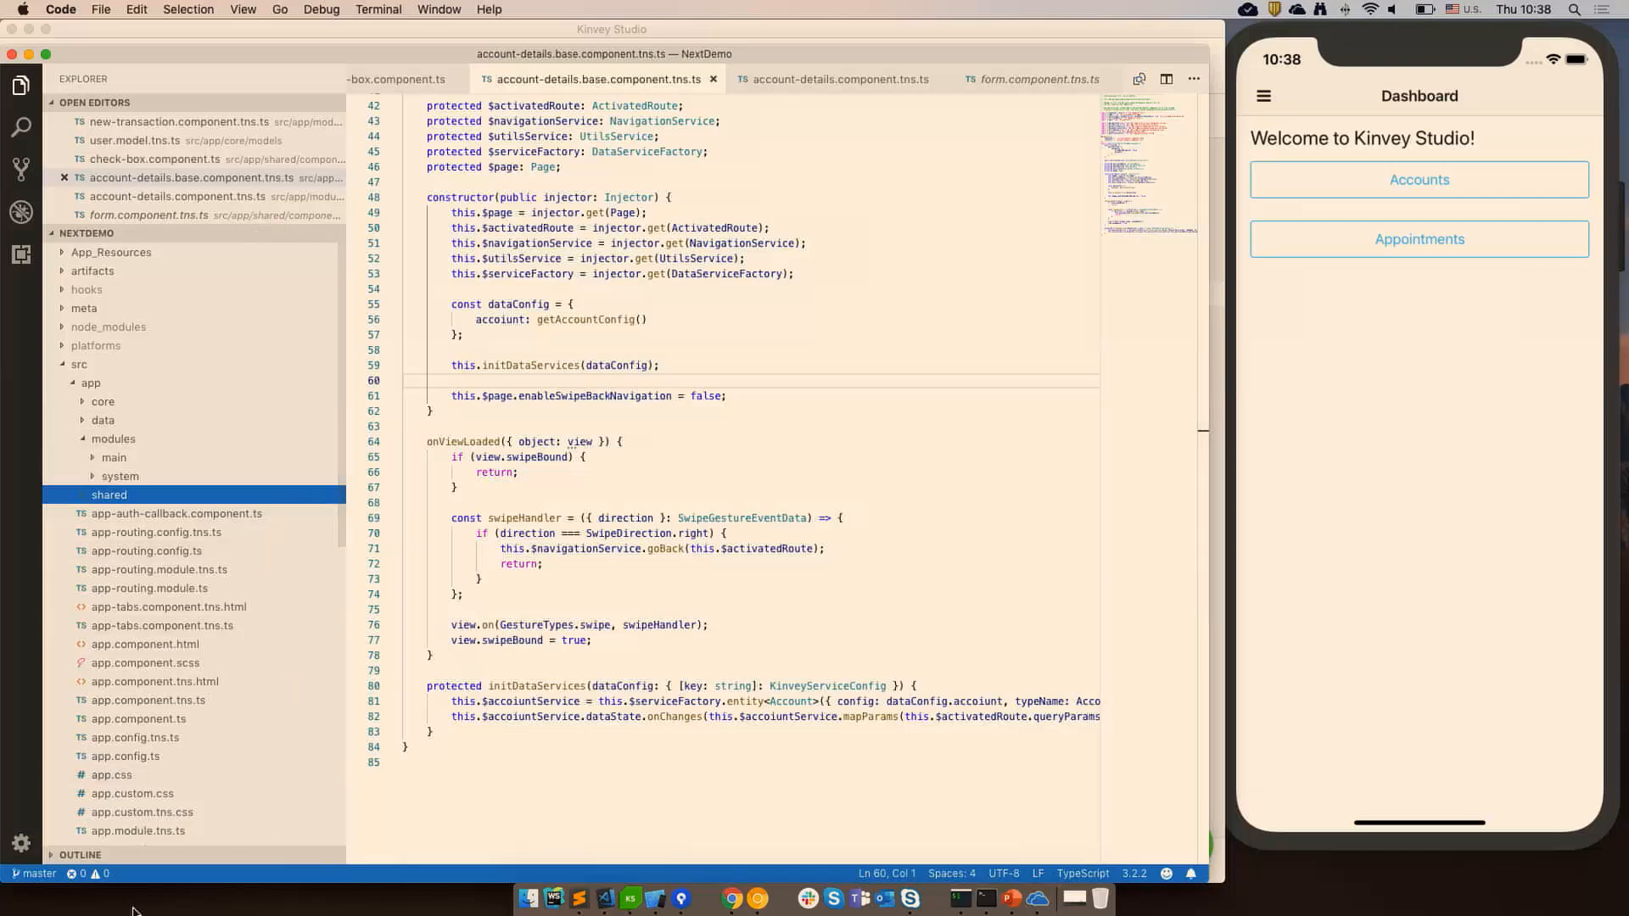
{"action": "key", "text": "super+equal"}
{"action": "key", "text": "super+equal"}
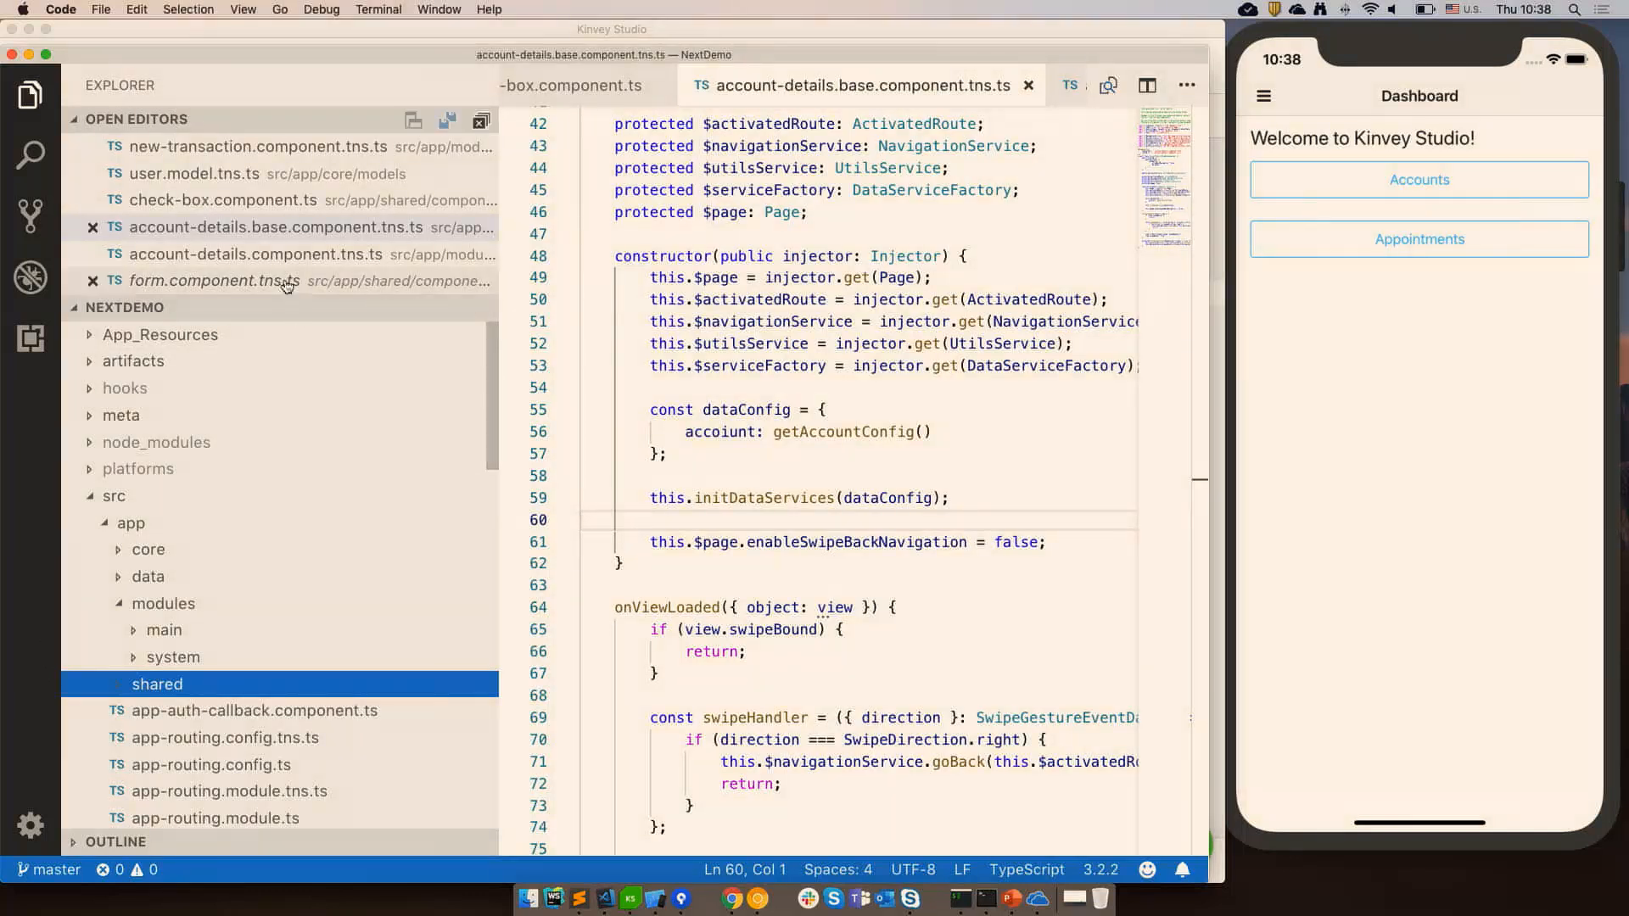
Collapse the project tree and browse the artifacts, src, app and modules folders of NextDemo.
{"action": "left_click", "coordinate": [474, 124]}
{"action": "left_click", "coordinate": [92, 336]}
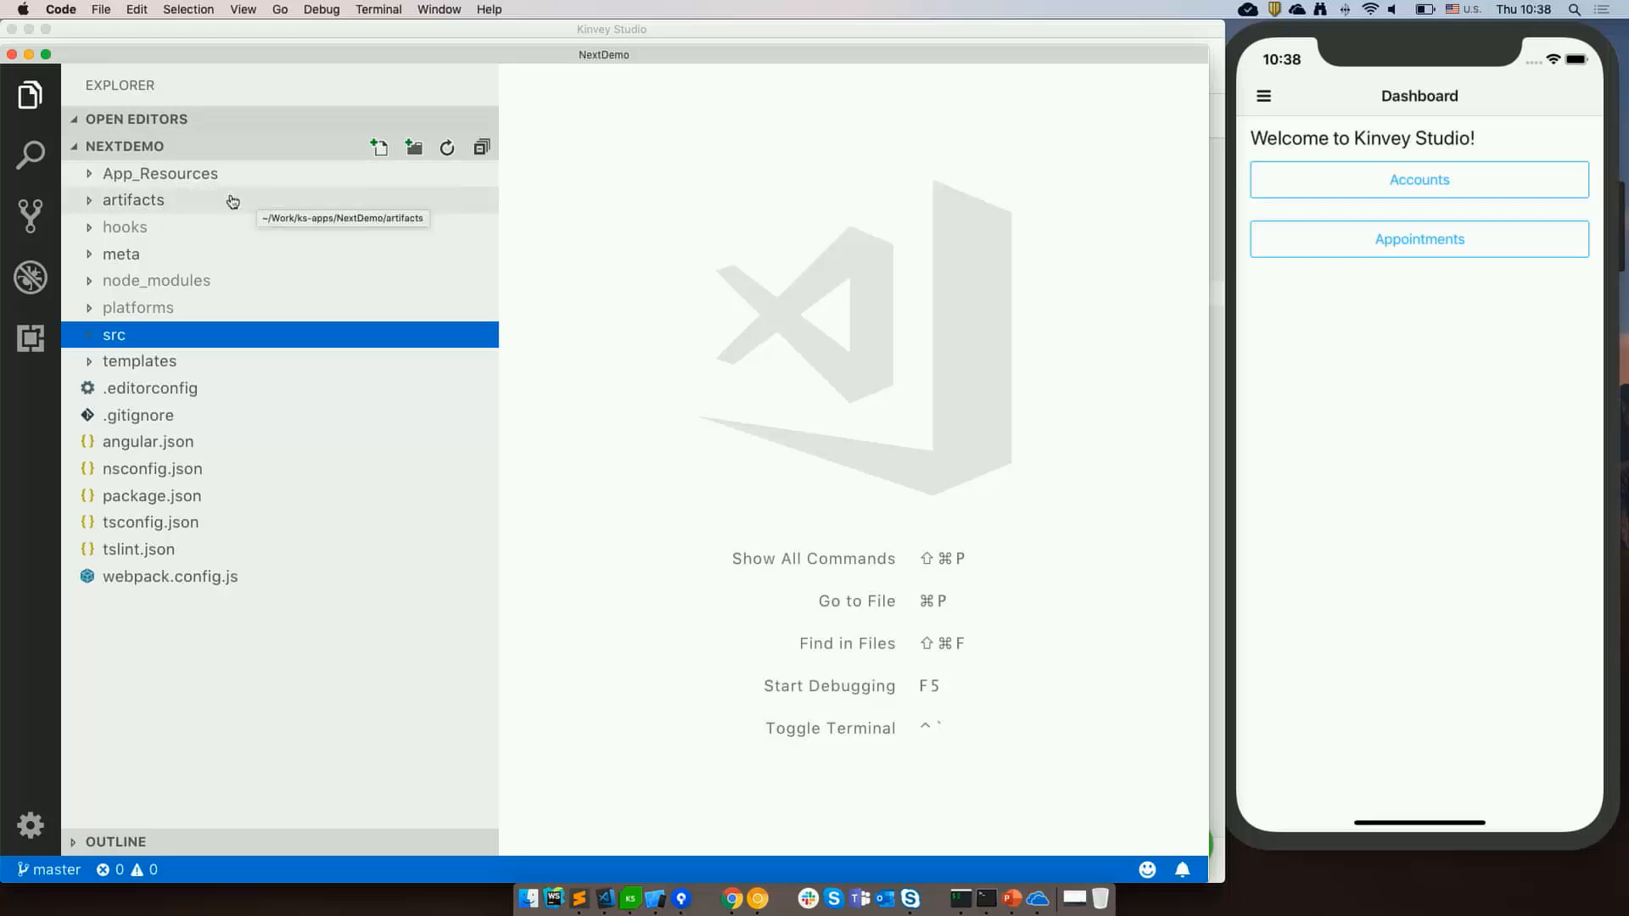
{"action": "left_click", "coordinate": [92, 203]}
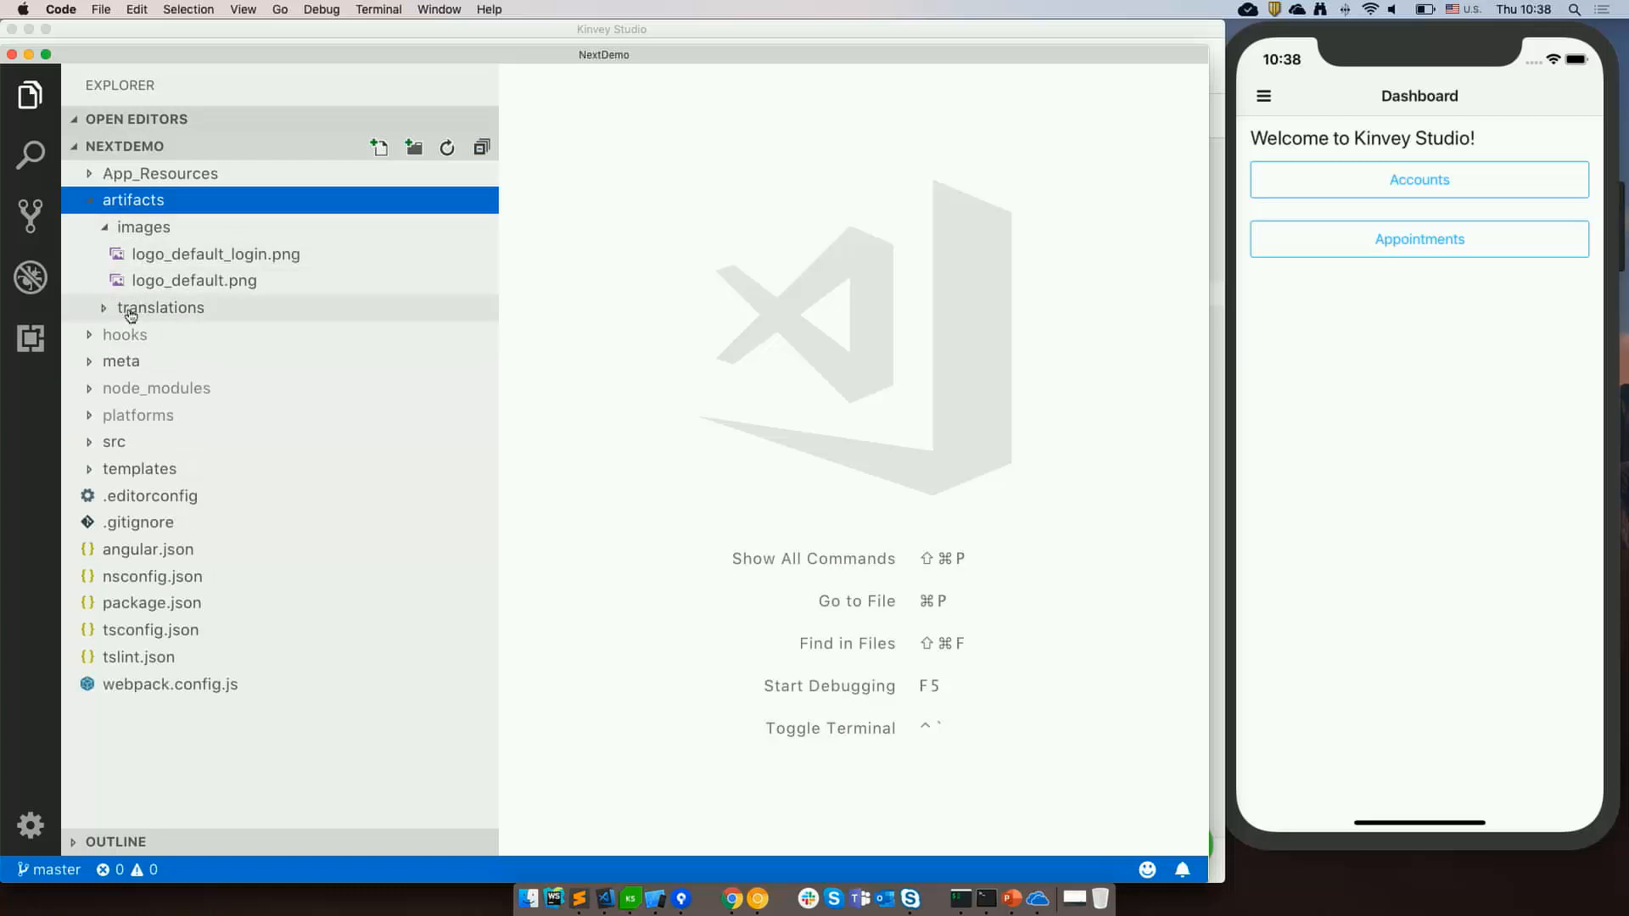
{"action": "left_click", "coordinate": [94, 202]}
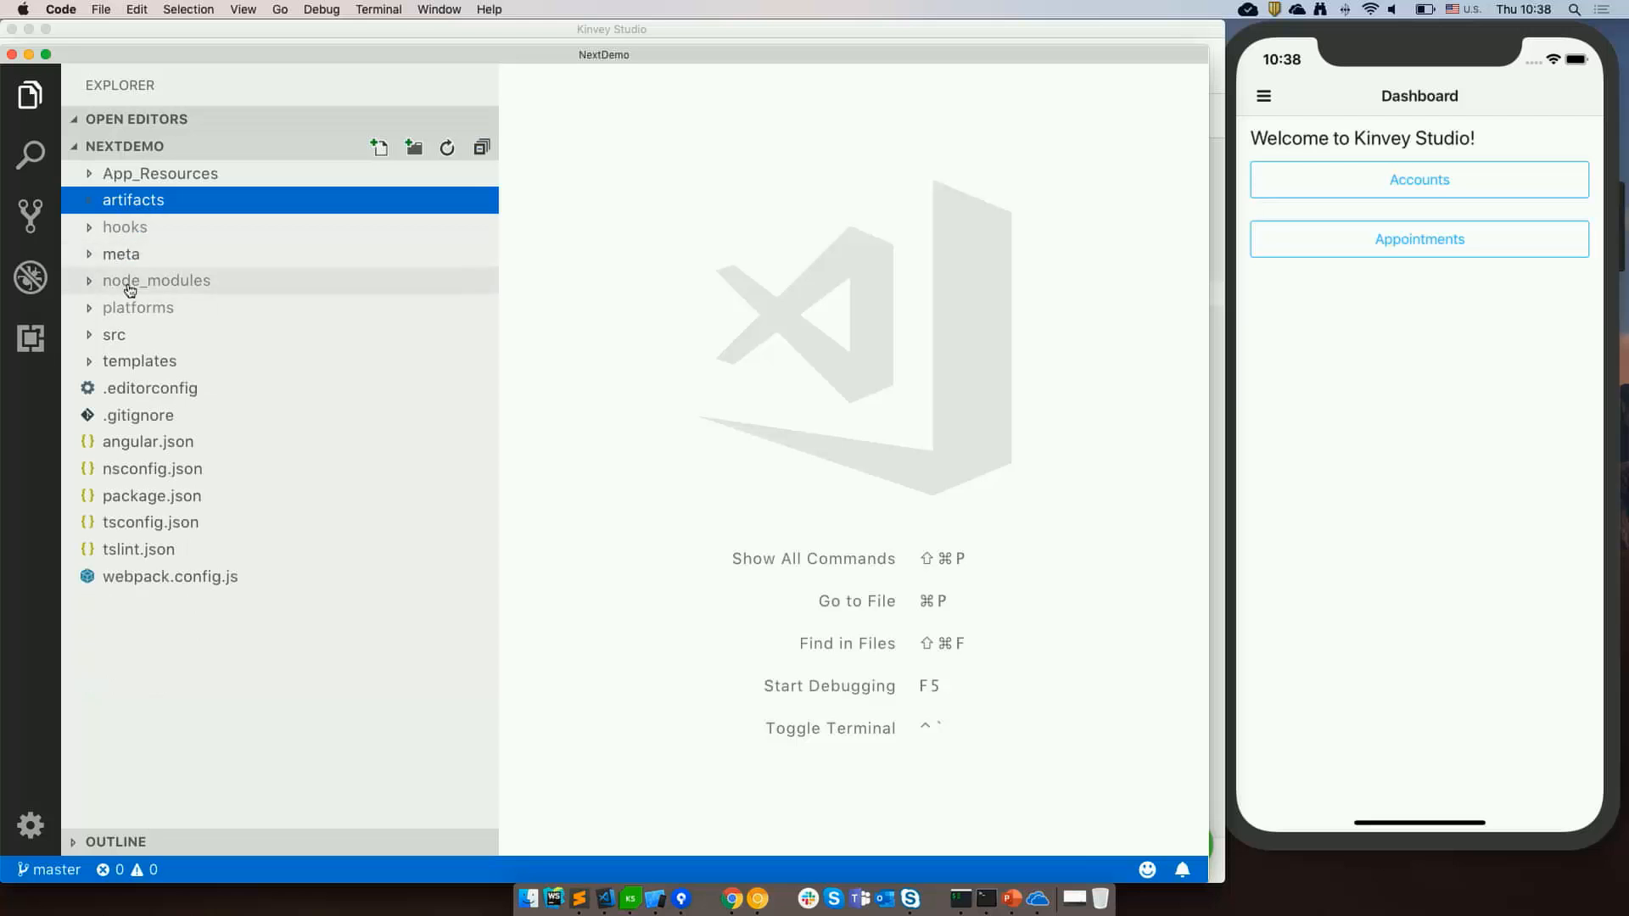
{"action": "left_click", "coordinate": [90, 337]}
{"action": "scroll", "coordinate": [226, 314], "scroll_direction": "down", "scroll_amount": 3}
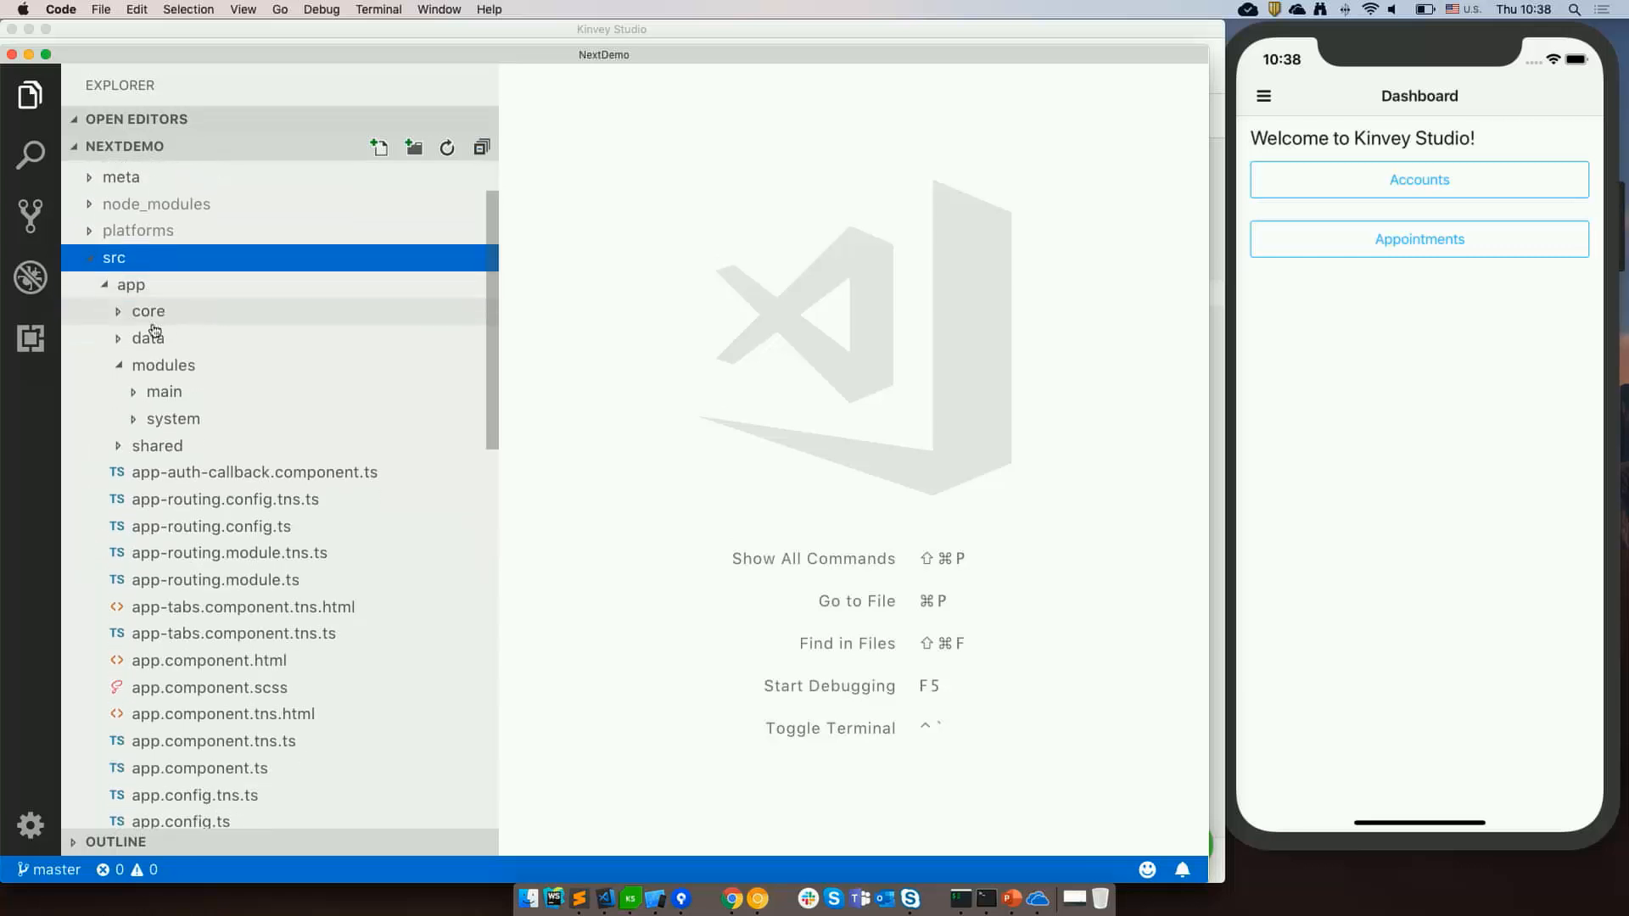
{"action": "left_click", "coordinate": [124, 365]}
{"action": "scroll", "coordinate": [134, 345], "scroll_direction": "down", "scroll_amount": 8}
{"action": "scroll", "coordinate": [192, 354], "scroll_direction": "up", "scroll_amount": 10}
{"action": "scroll", "coordinate": [193, 354], "scroll_direction": "up", "scroll_amount": 1}
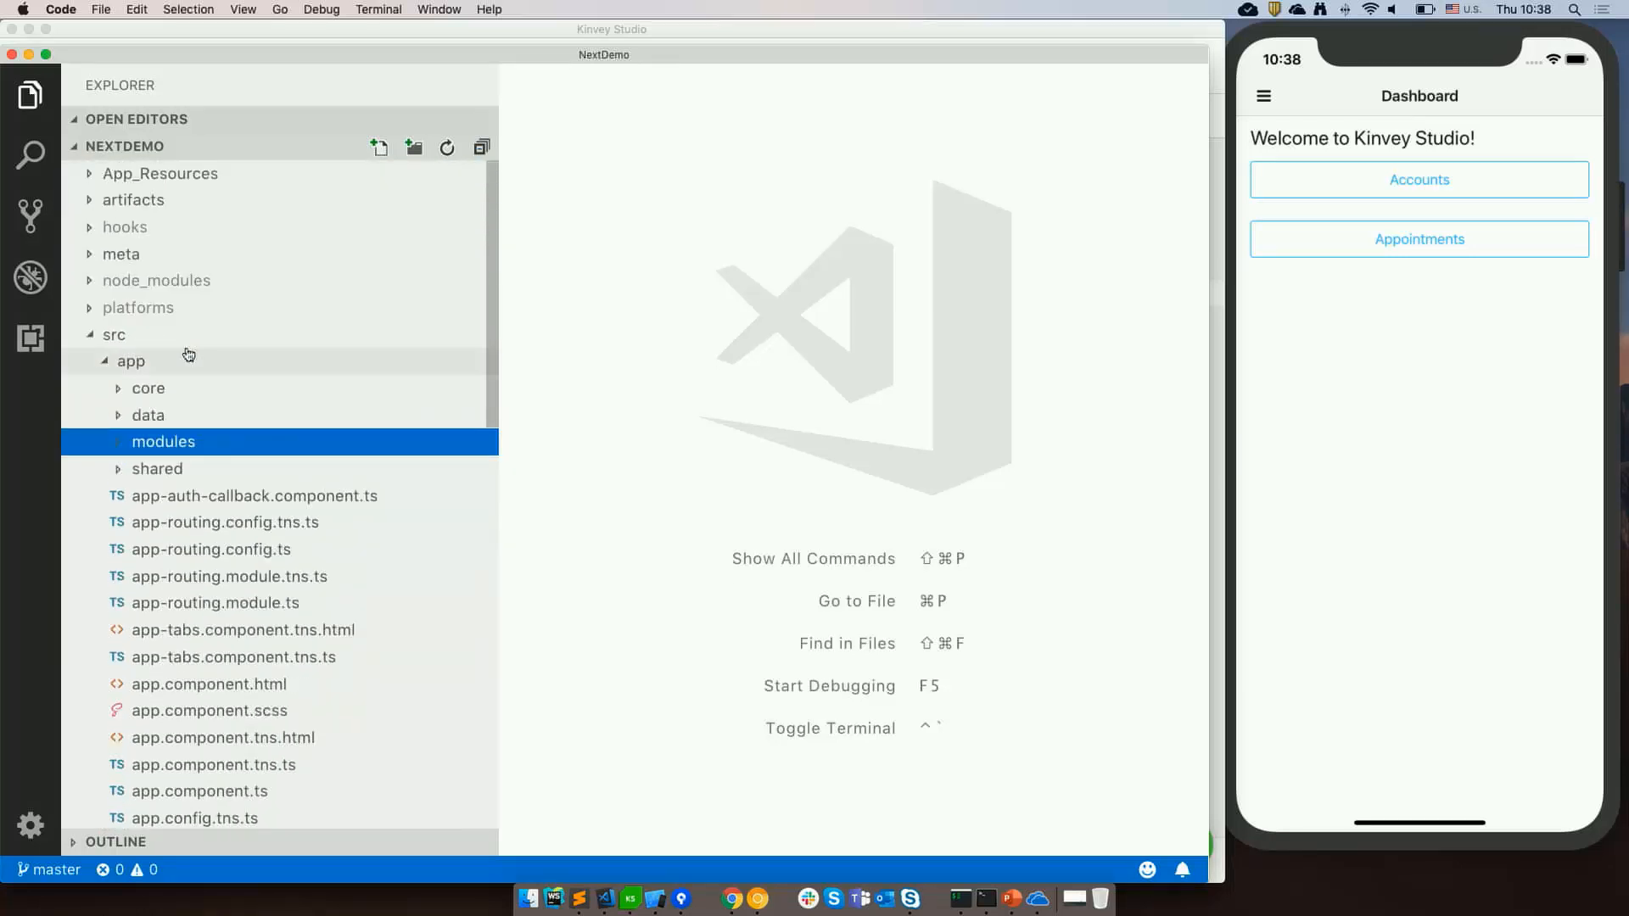
Open user.model.tns.ts from the src/app/core/models folder.
{"action": "left_click", "coordinate": [124, 390]}
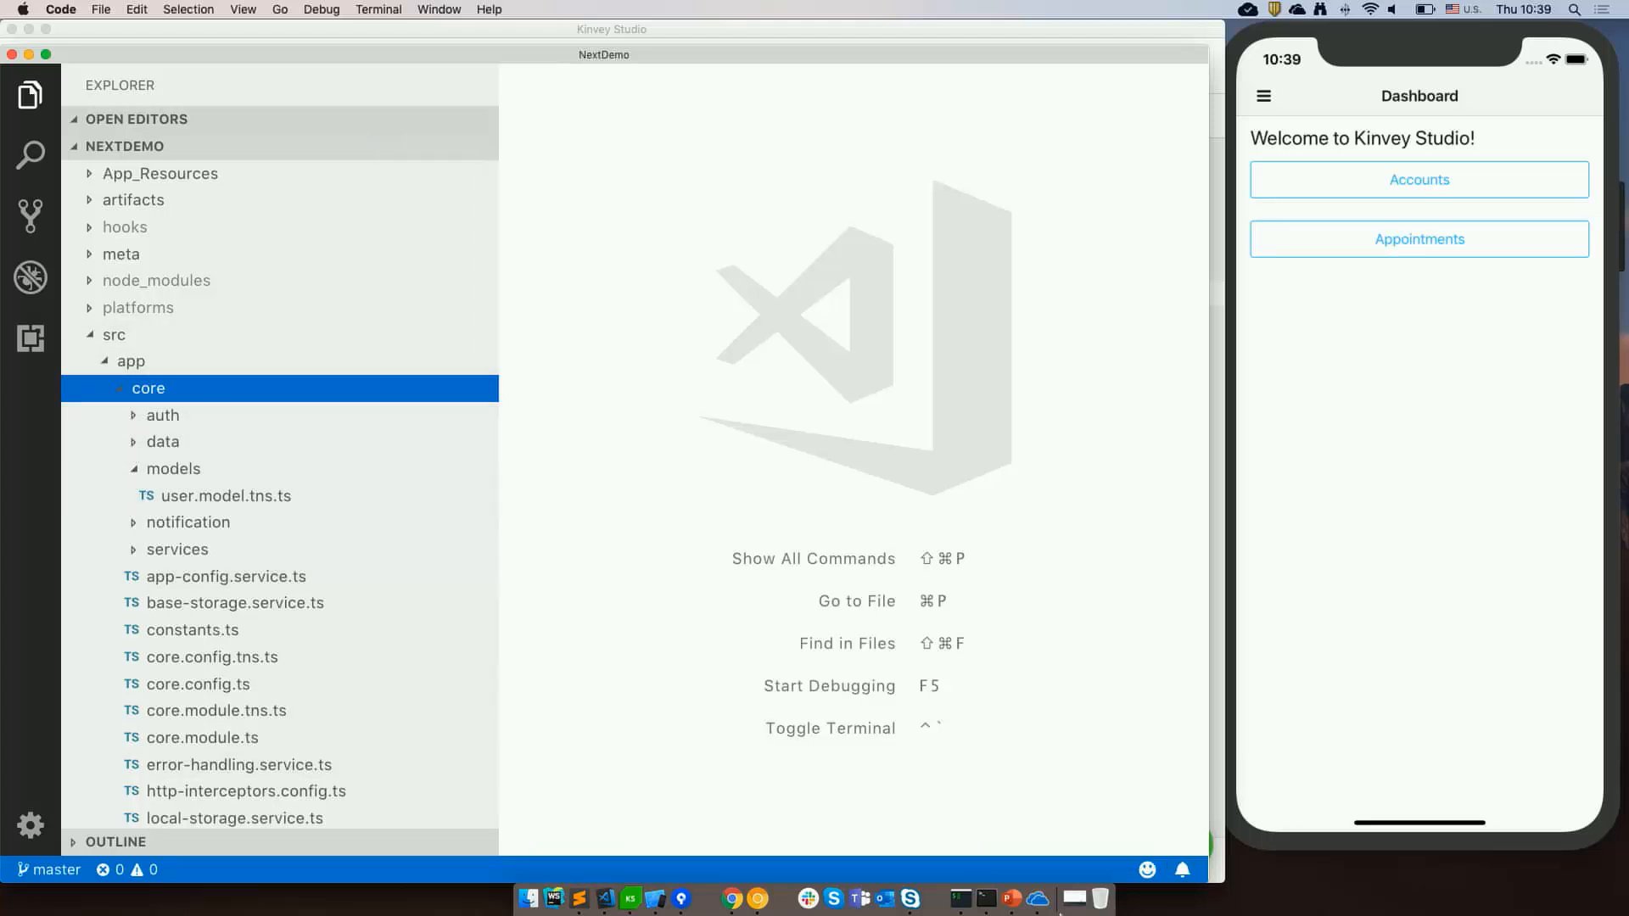
{"action": "left_click", "coordinate": [134, 473]}
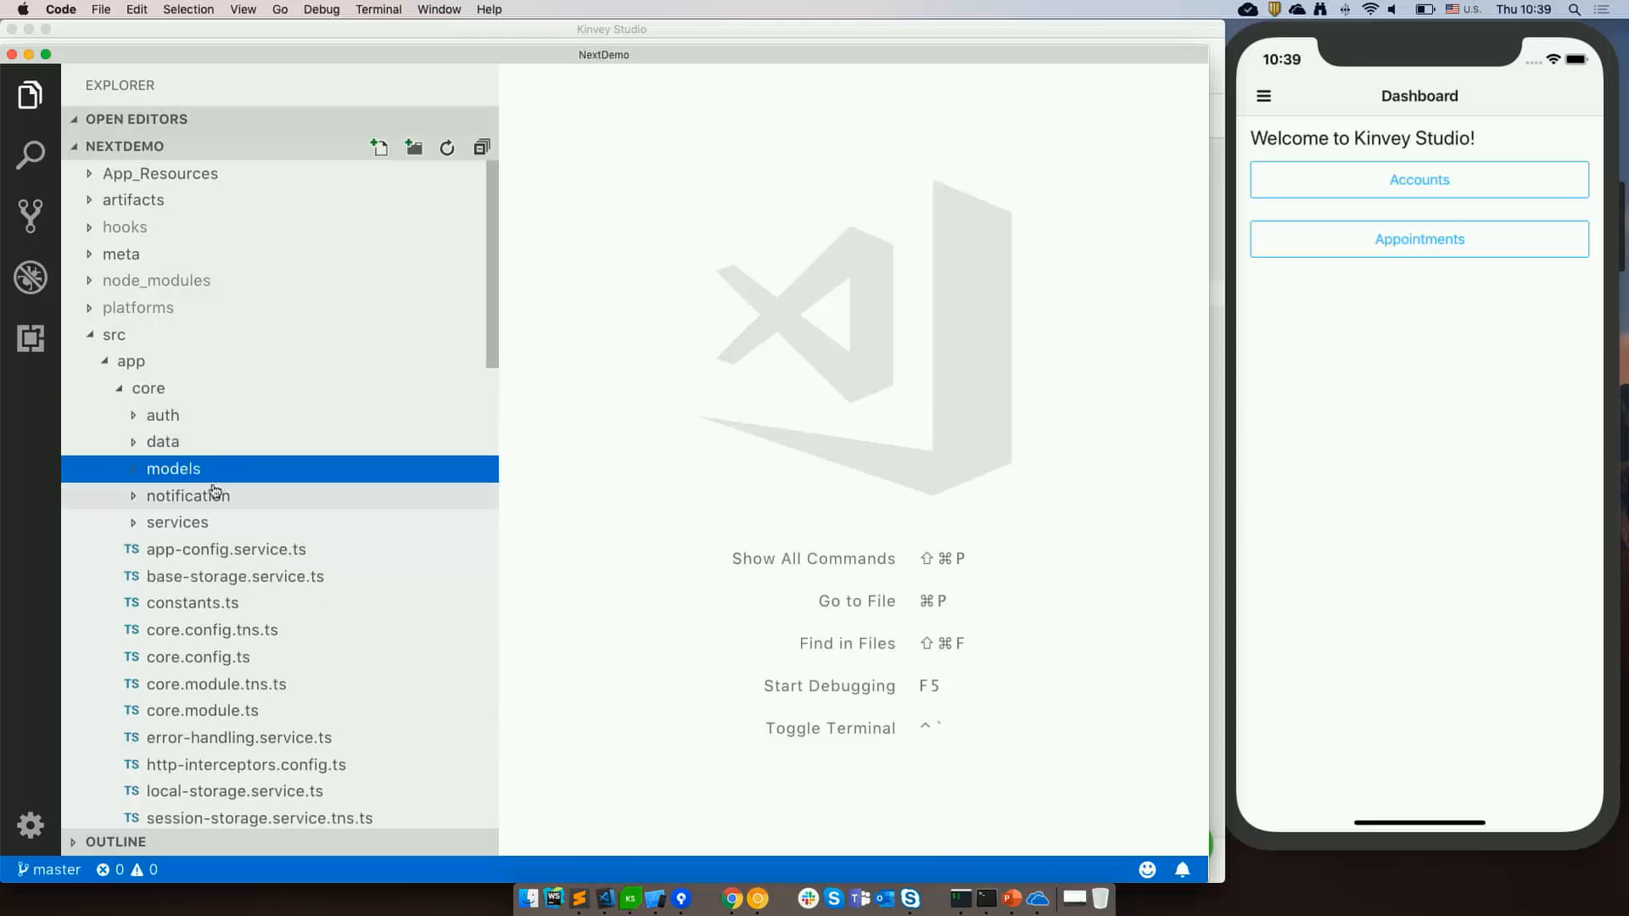
{"action": "left_click", "coordinate": [131, 468]}
{"action": "left_click", "coordinate": [269, 503]}
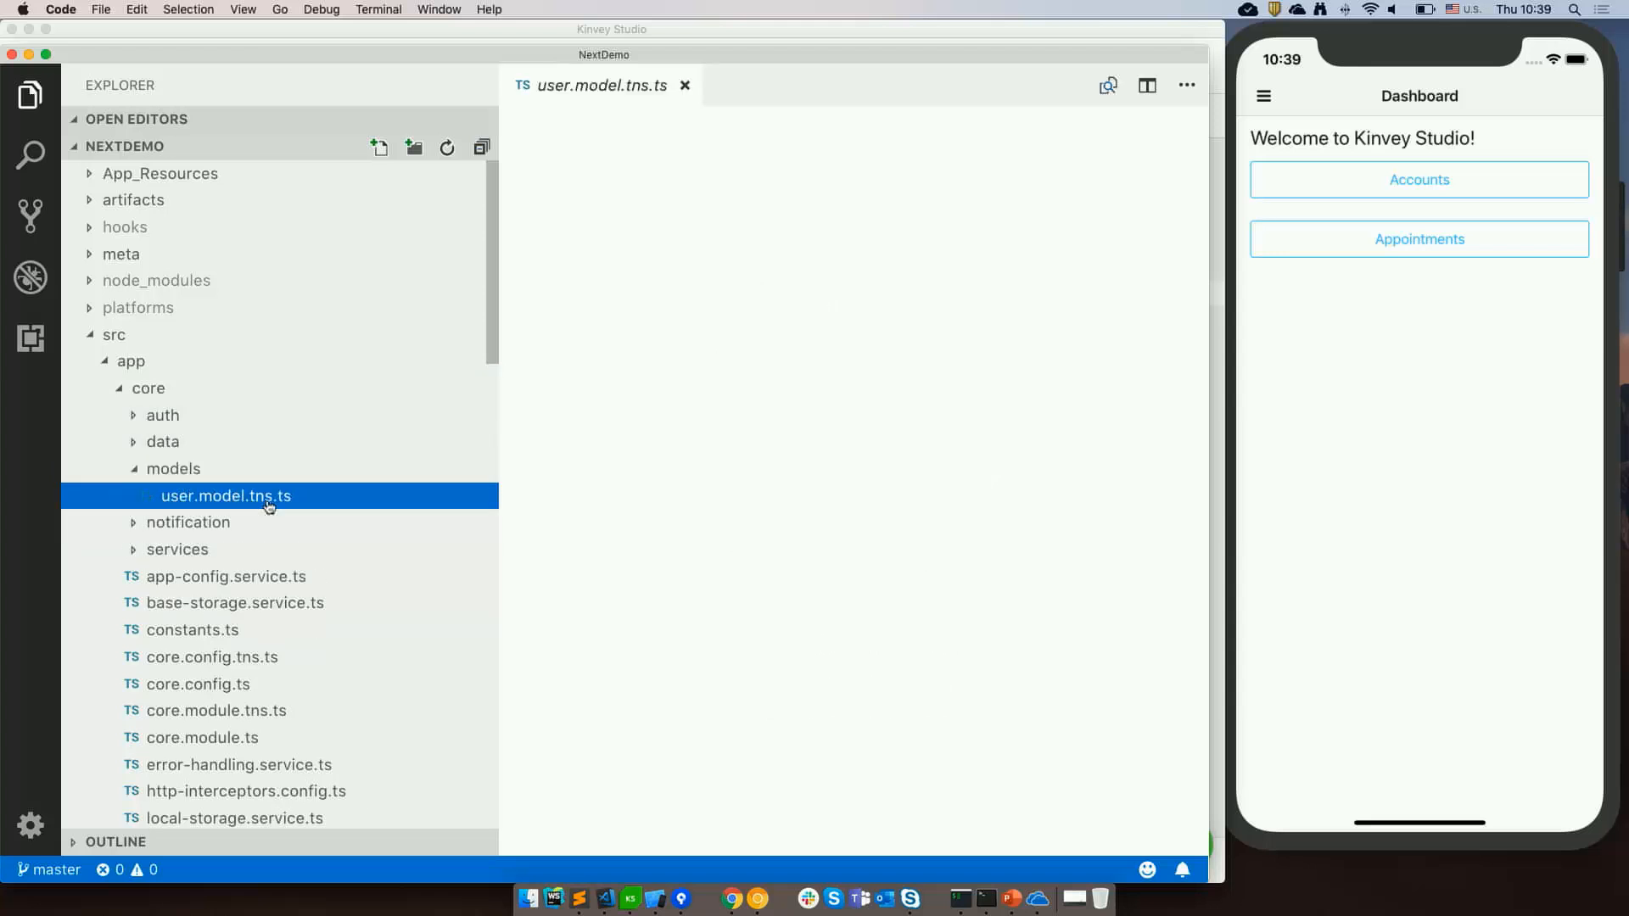
{"action": "left_click", "coordinate": [944, 358]}
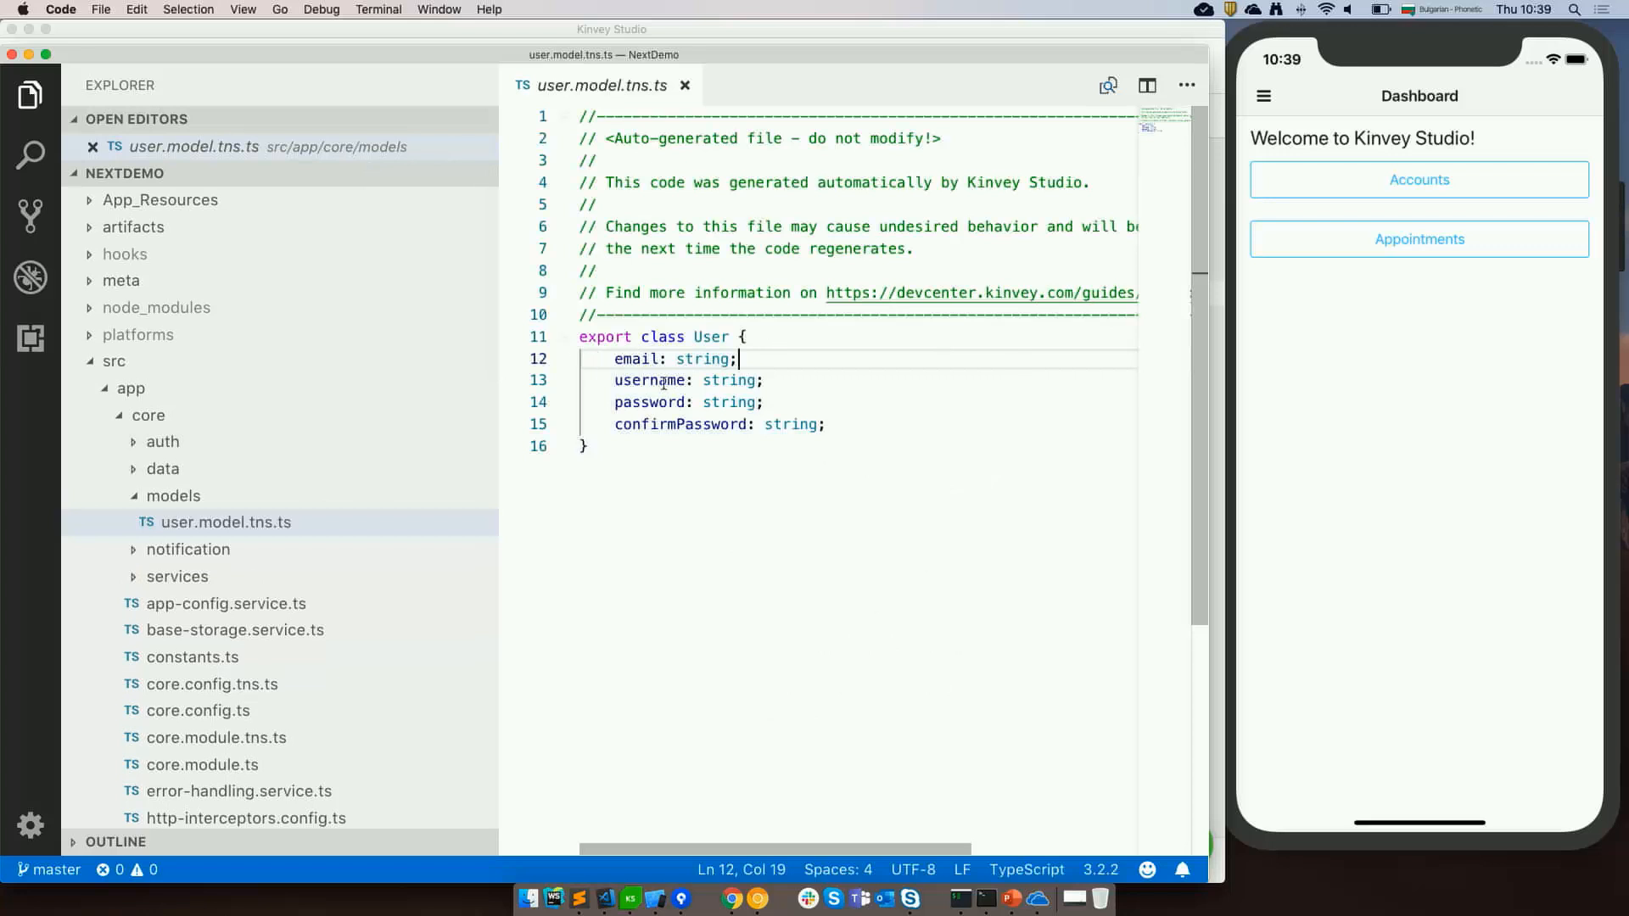
Collapse the core folder and browse the shared components folder.
{"action": "left_click", "coordinate": [116, 419]}
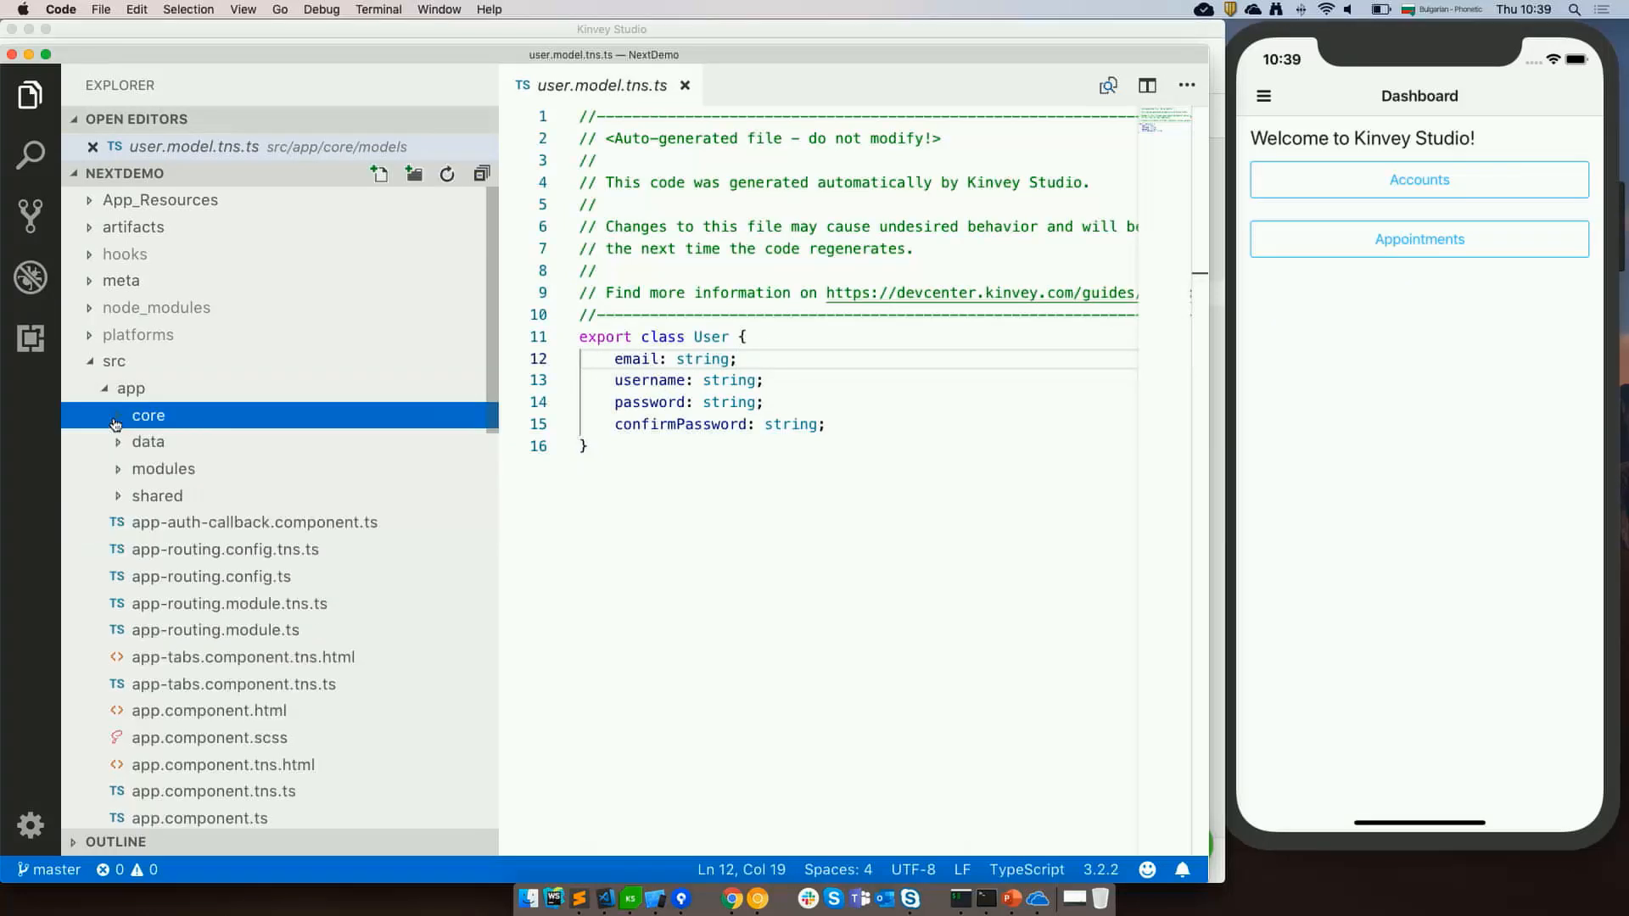
{"action": "left_click", "coordinate": [116, 500]}
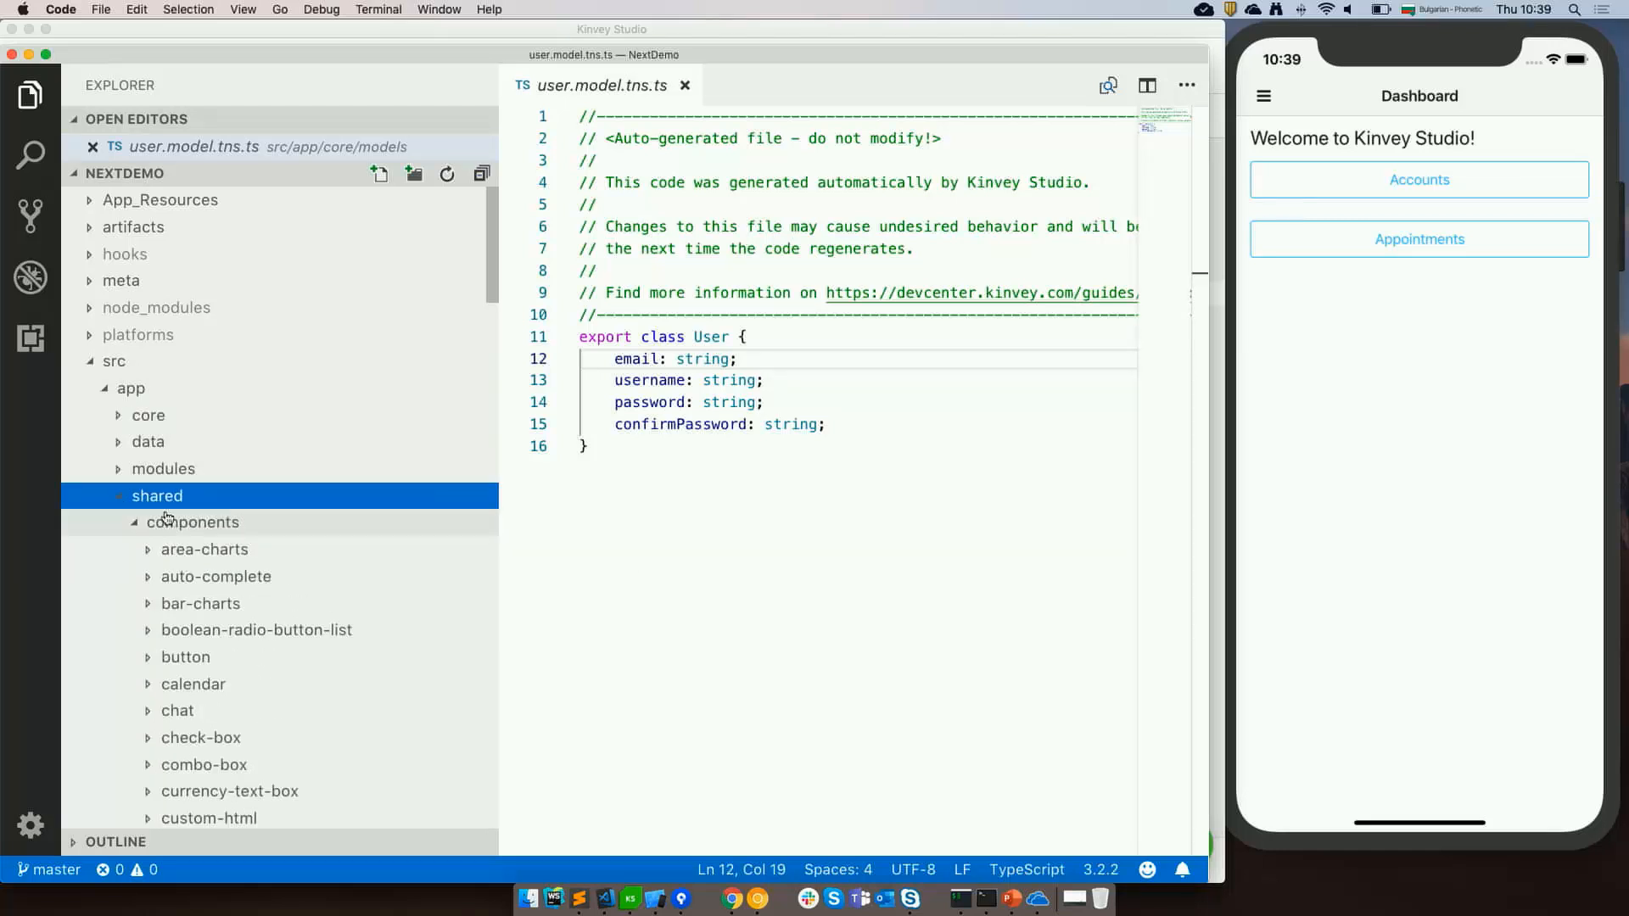
{"action": "scroll", "coordinate": [210, 524], "scroll_direction": "down", "scroll_amount": 5}
{"action": "scroll", "coordinate": [203, 400], "scroll_direction": "up", "scroll_amount": 2}
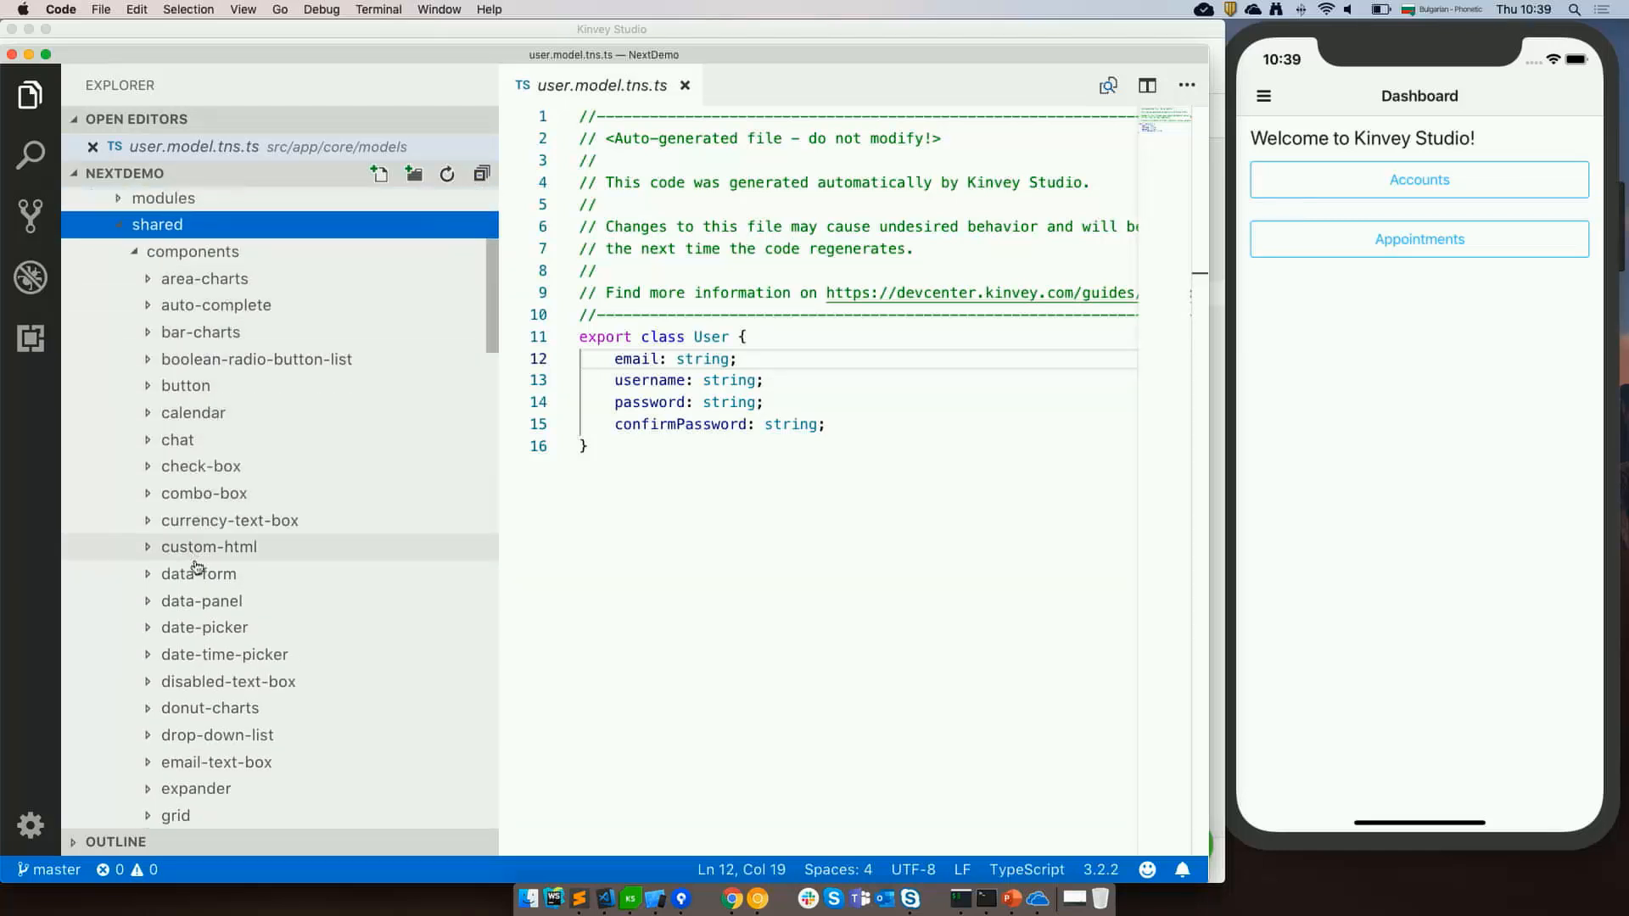
Switch to Kinvey Studio and enlarge the components panel below the views list.
{"action": "left_click", "coordinate": [631, 899]}
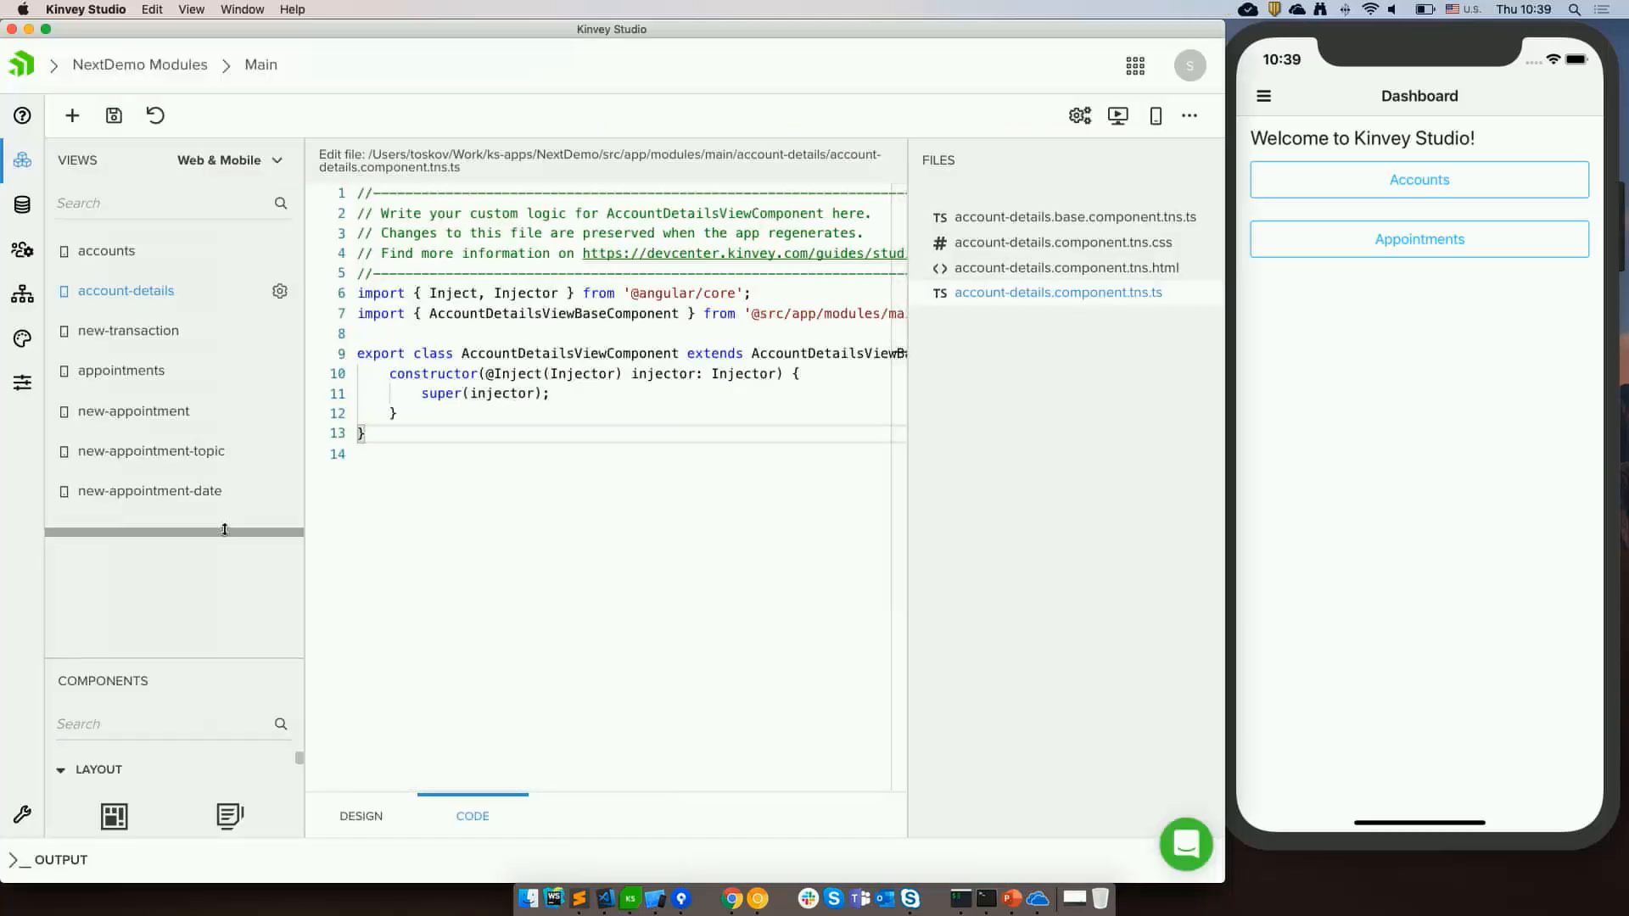
{"action": "left_click_drag", "start_coordinate": [228, 665], "coordinate": [221, 502]}
{"action": "scroll", "coordinate": [196, 689], "scroll_direction": "down", "scroll_amount": 10}
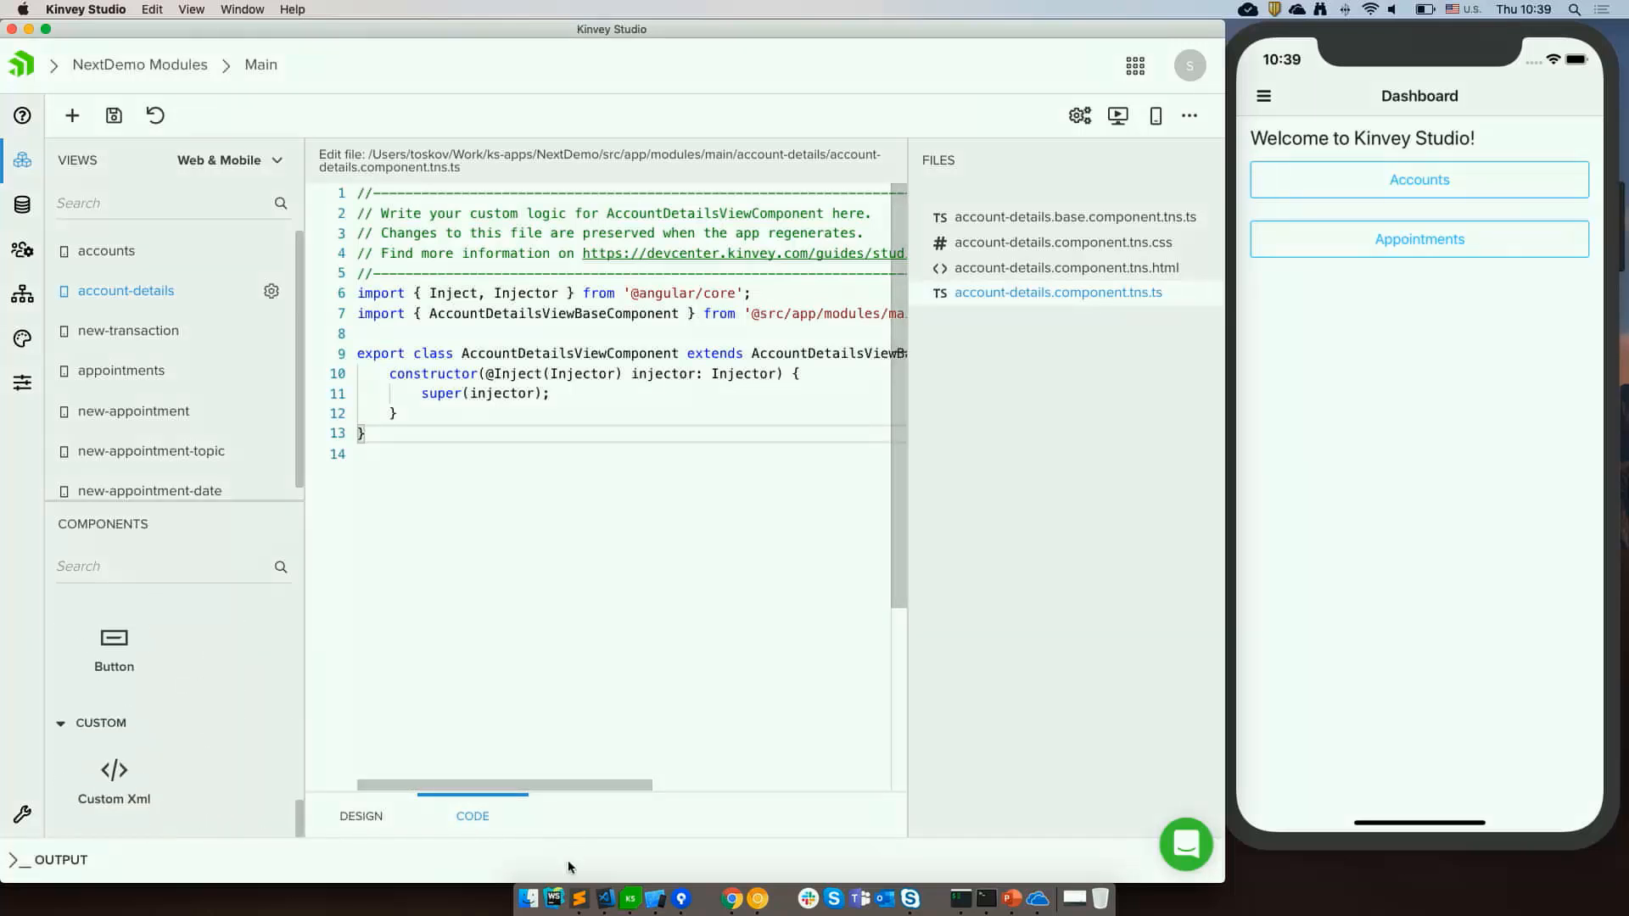
Open button.component.ts from the shared components button folder in VS Code.
{"action": "left_click", "coordinate": [605, 898]}
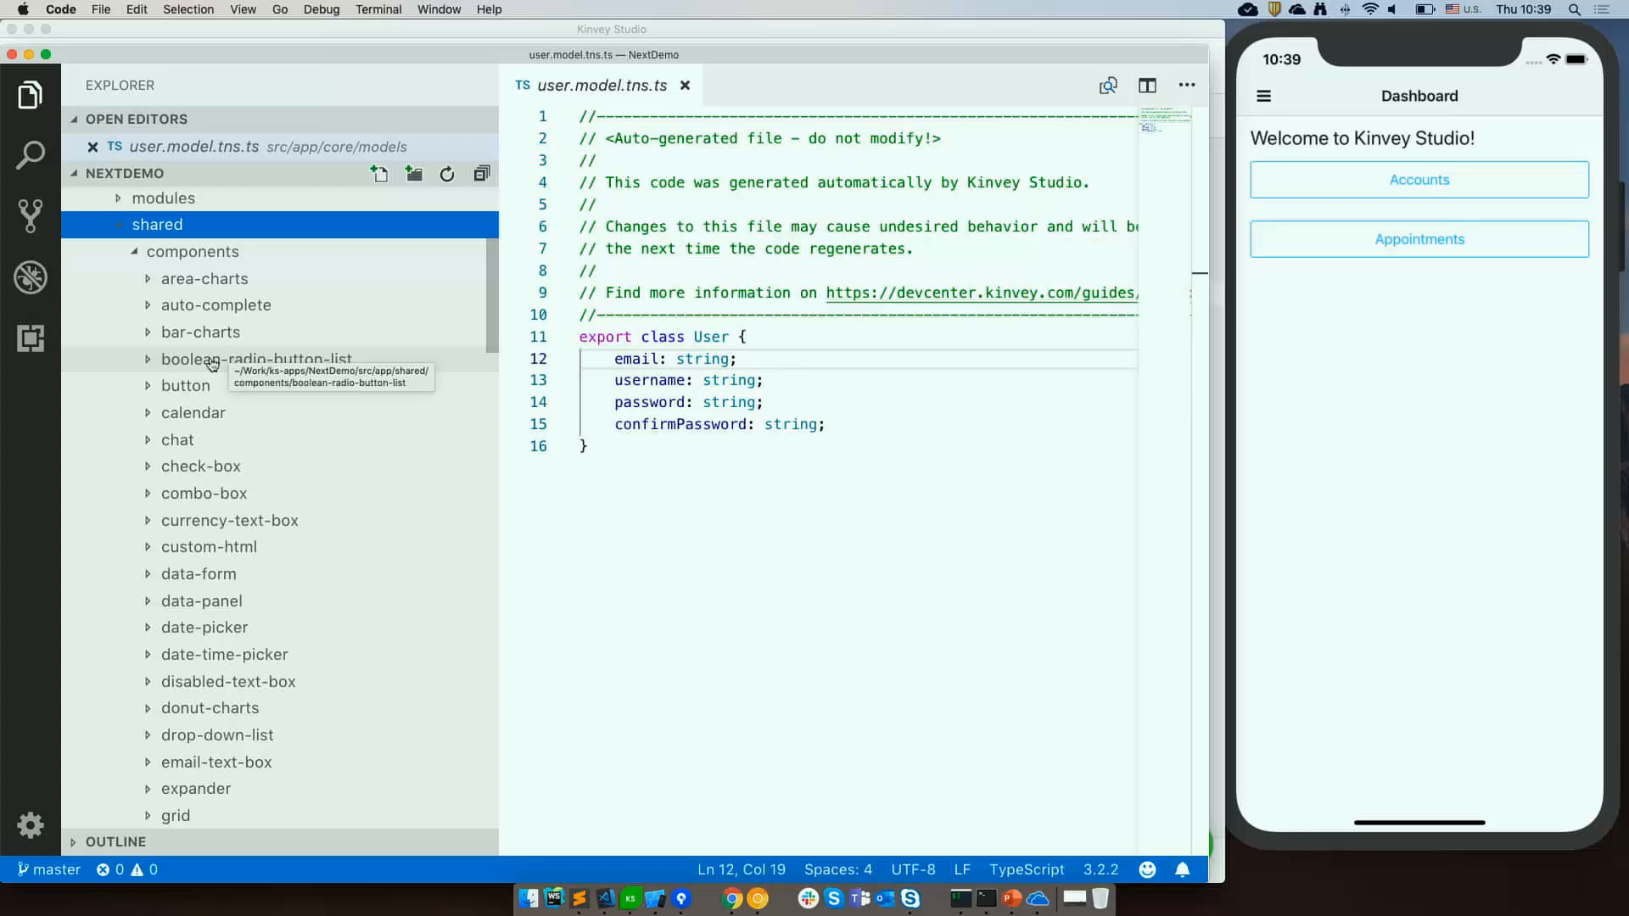
{"action": "left_click", "coordinate": [160, 387]}
{"action": "left_click", "coordinate": [198, 439]}
{"action": "left_click", "coordinate": [767, 556]}
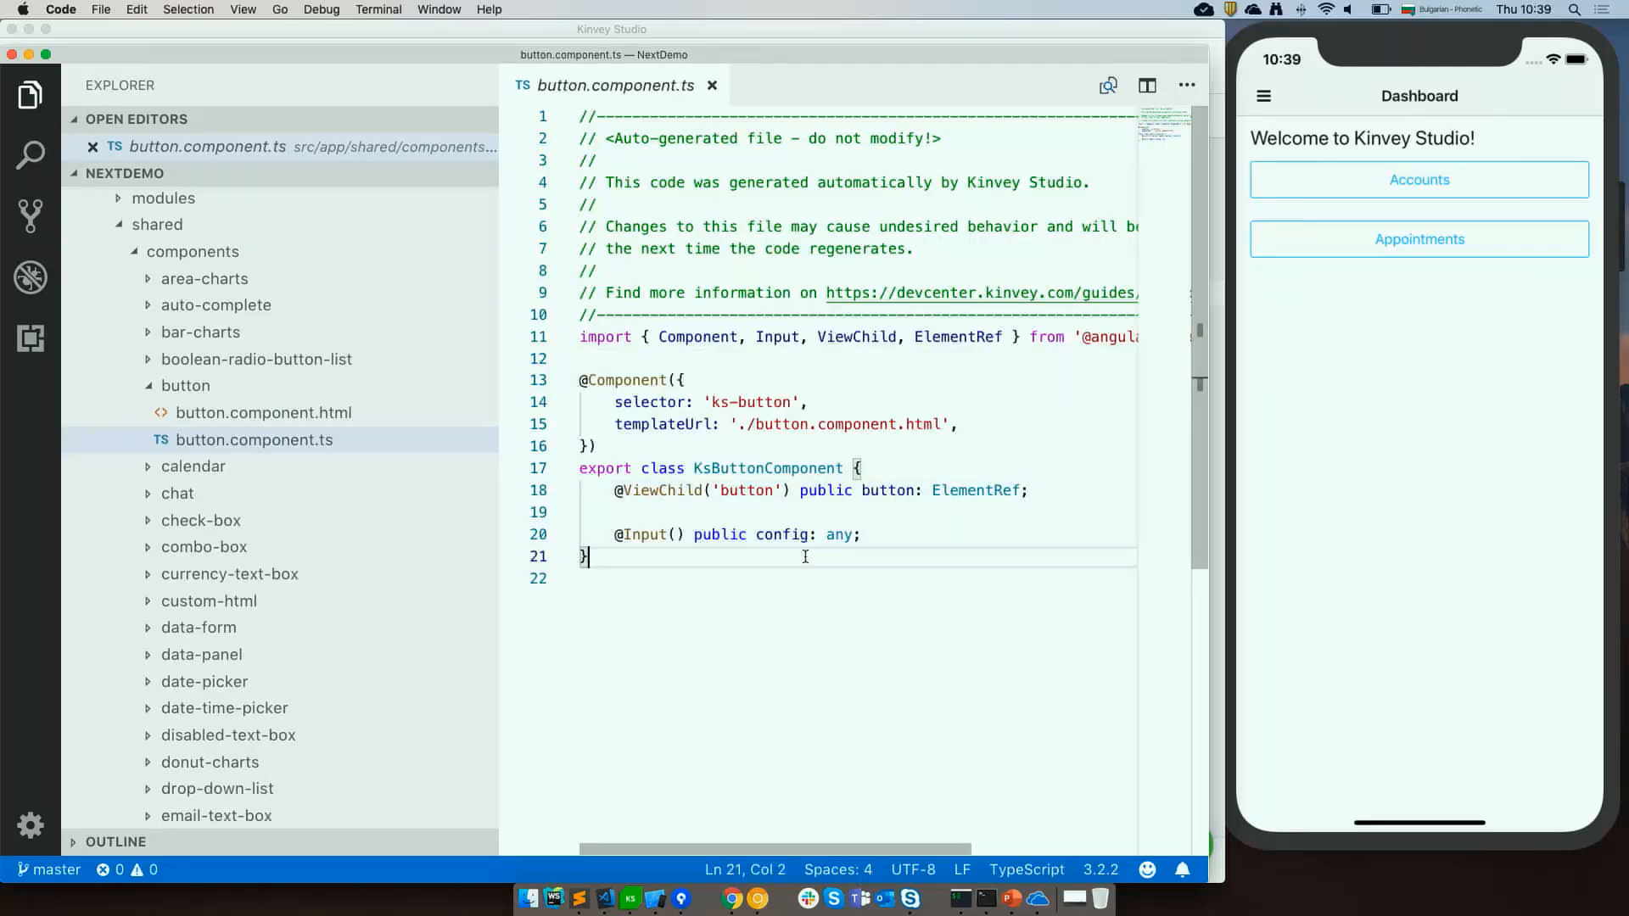
{"action": "left_click", "coordinate": [630, 899]}
{"action": "left_click", "coordinate": [597, 370]}
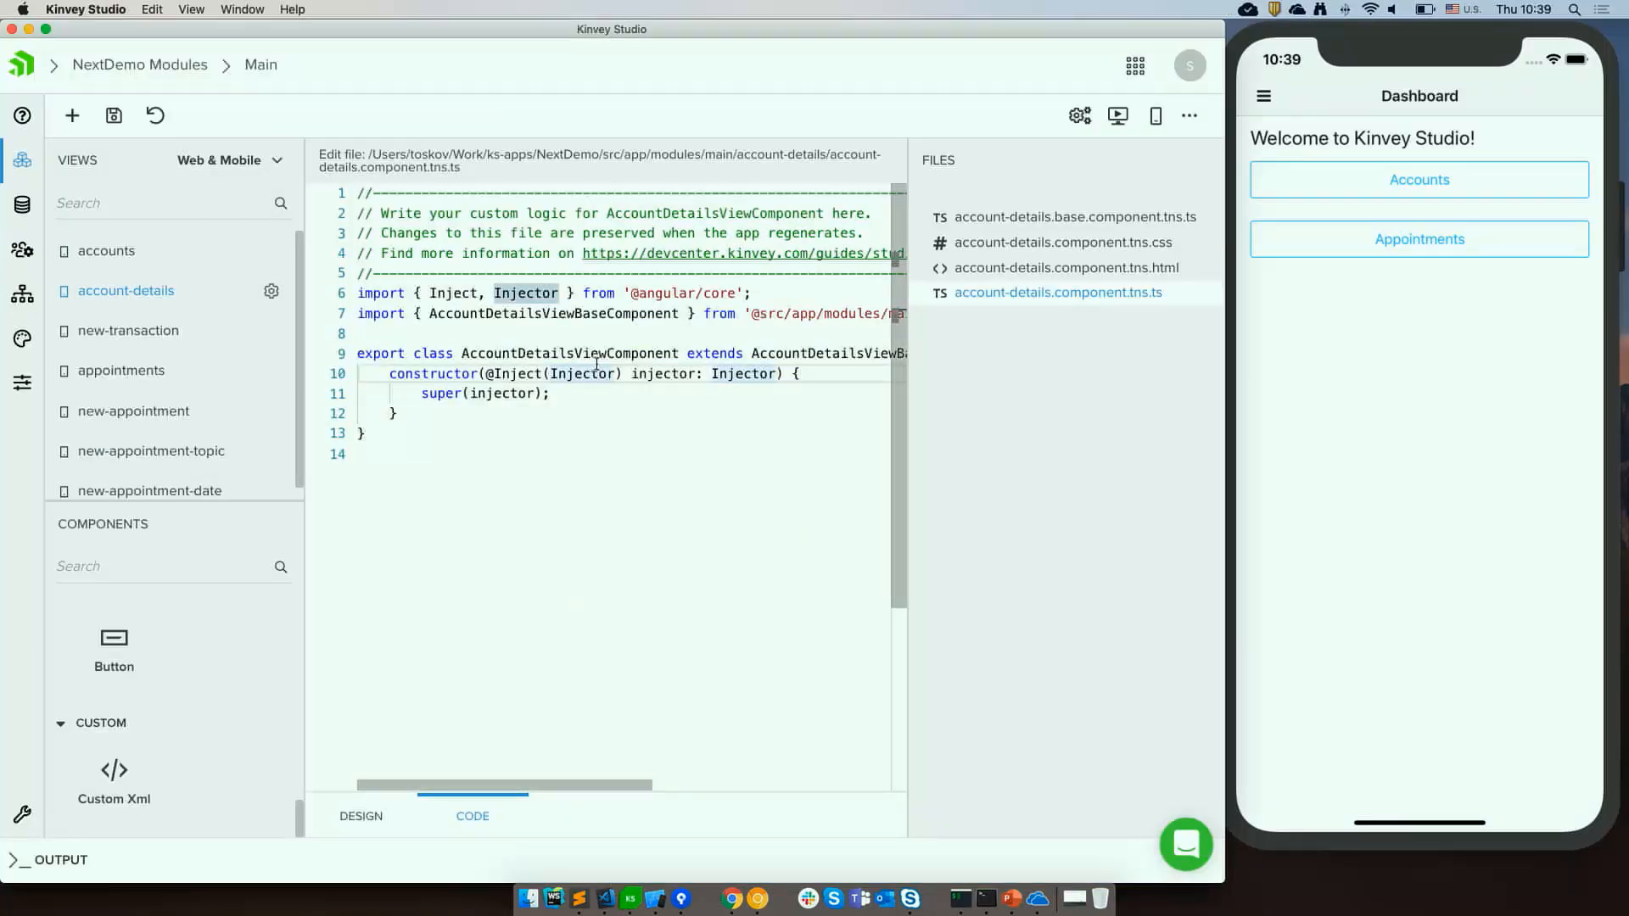
{"action": "left_click", "coordinate": [699, 669]}
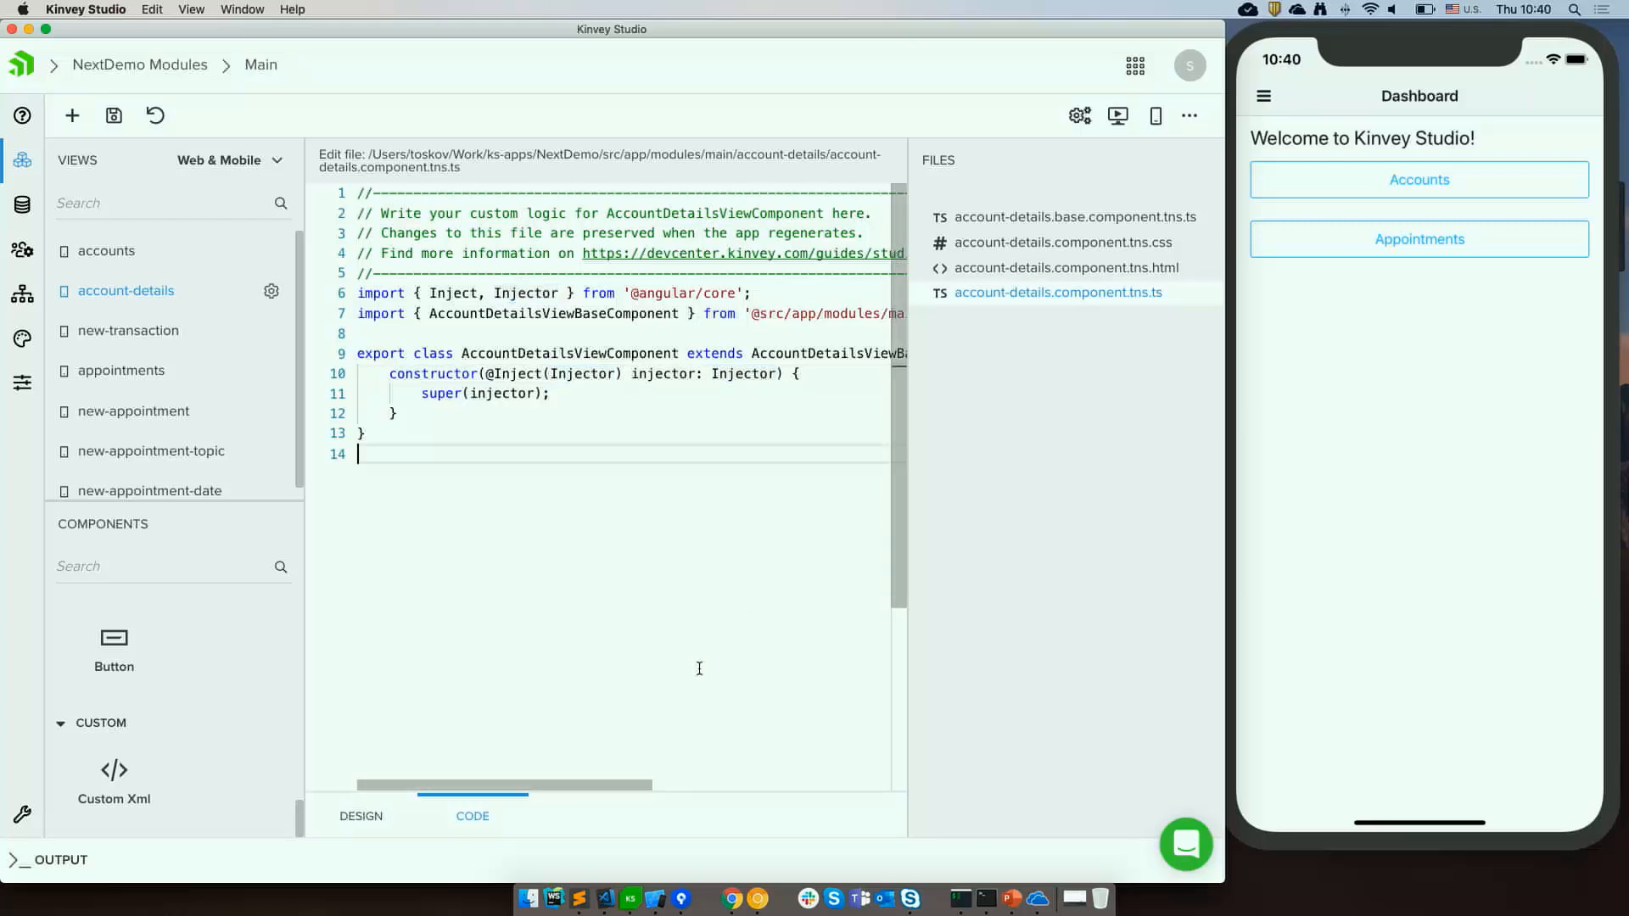
{"action": "left_click", "coordinate": [1424, 343]}
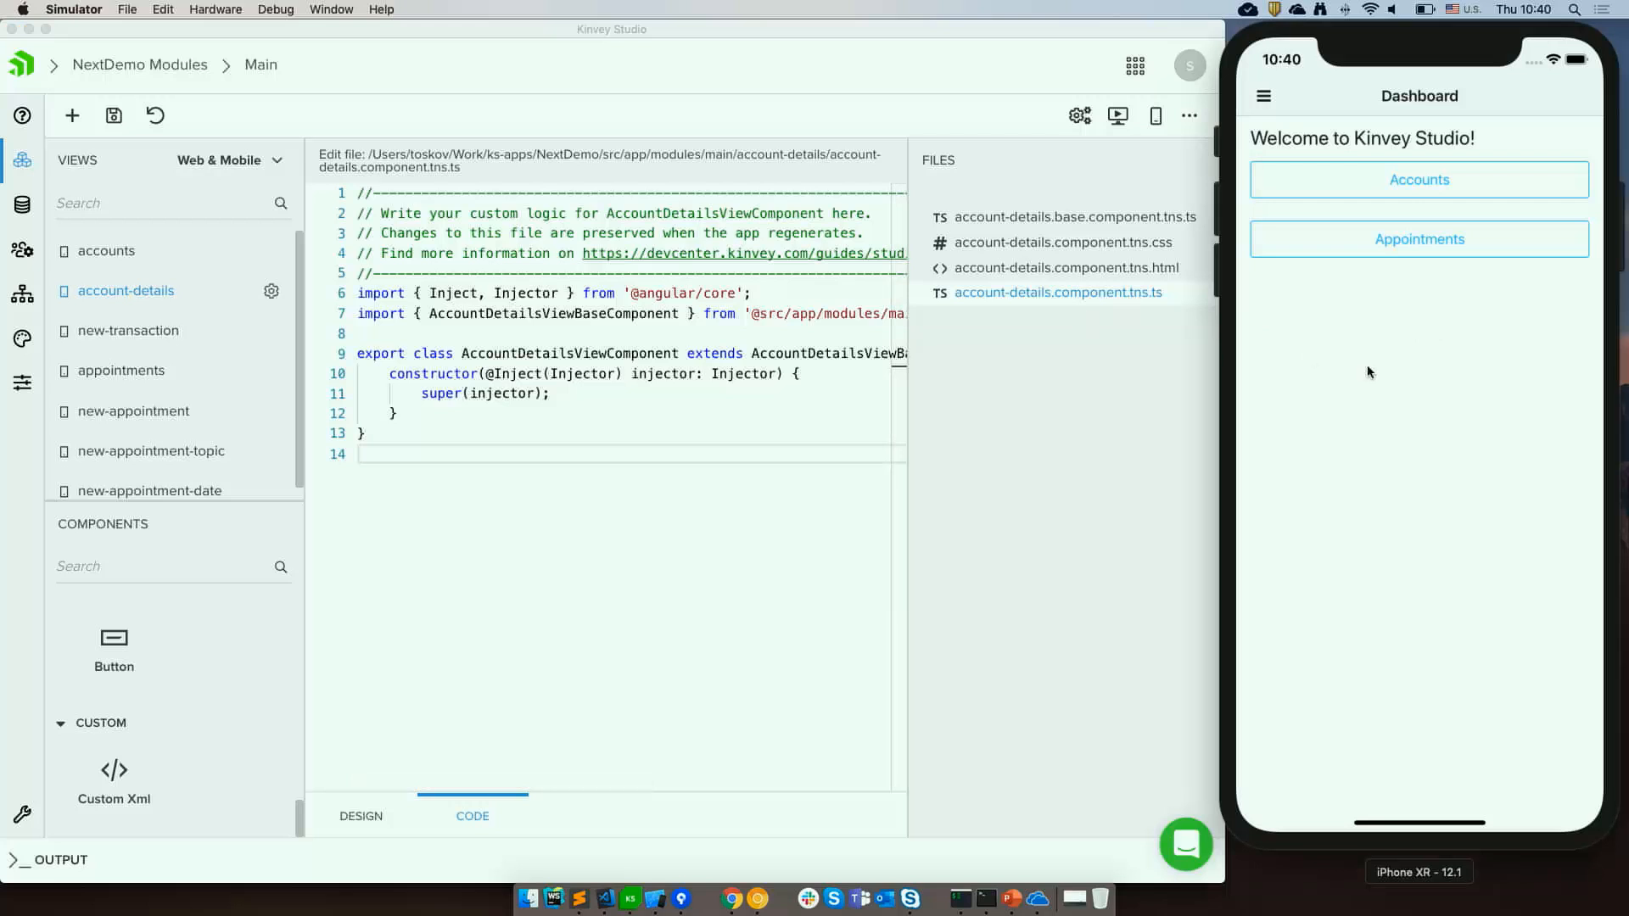
{"action": "left_click", "coordinate": [1160, 422]}
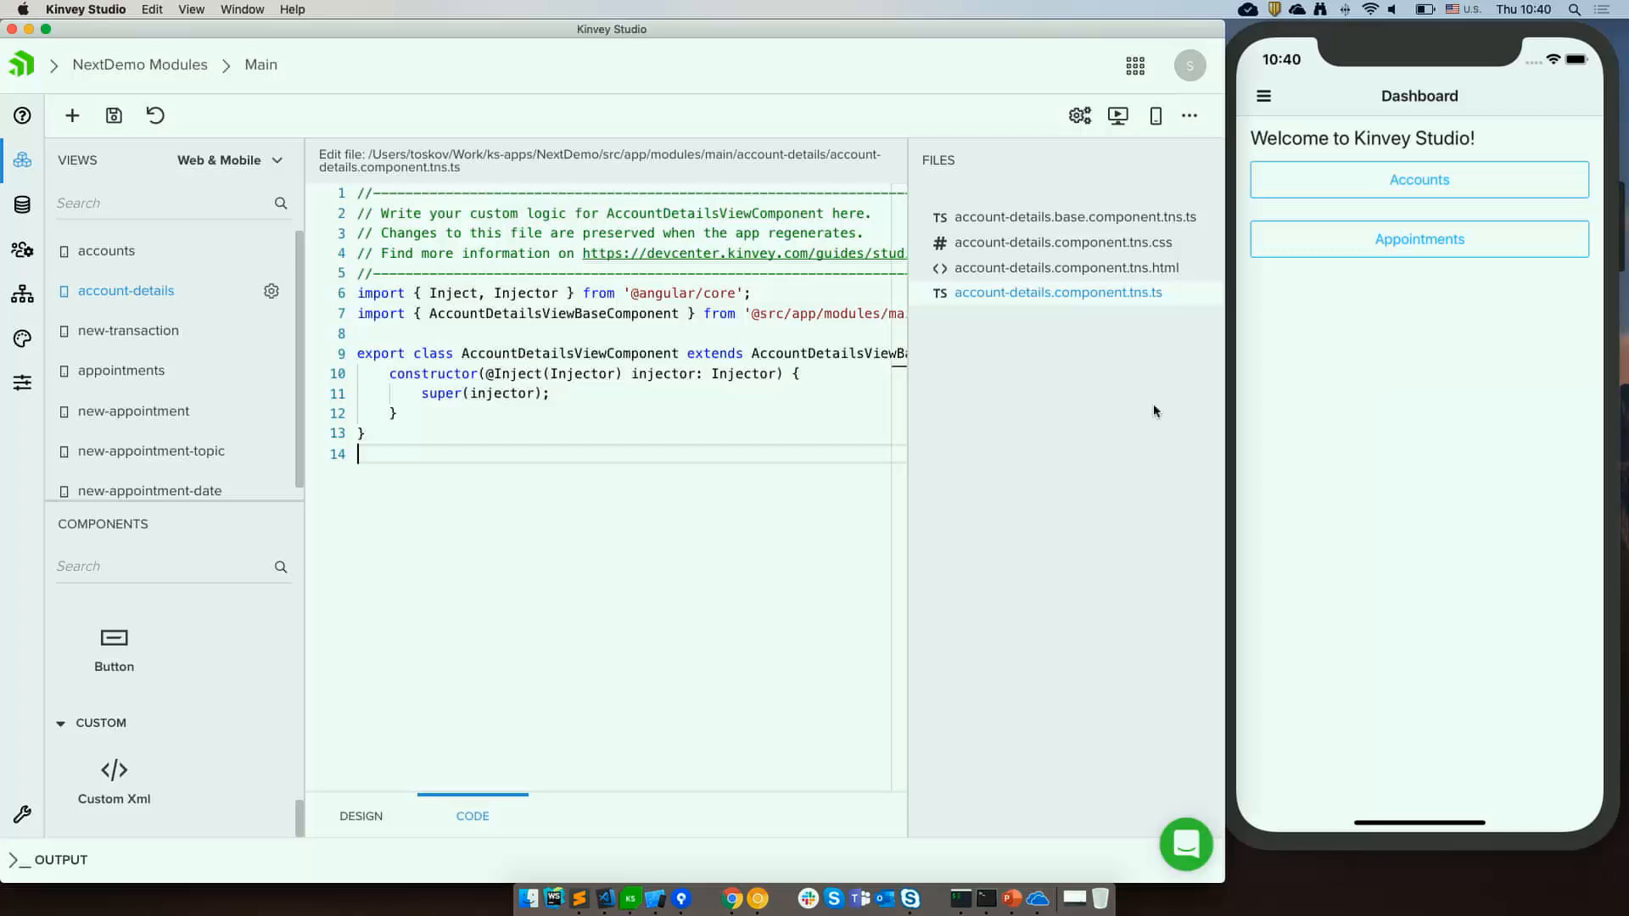
Open the Mobile Sidekick and review its Connected devices, Preview App and Webpack settings before minimizing it.
{"action": "left_click", "coordinate": [1156, 120]}
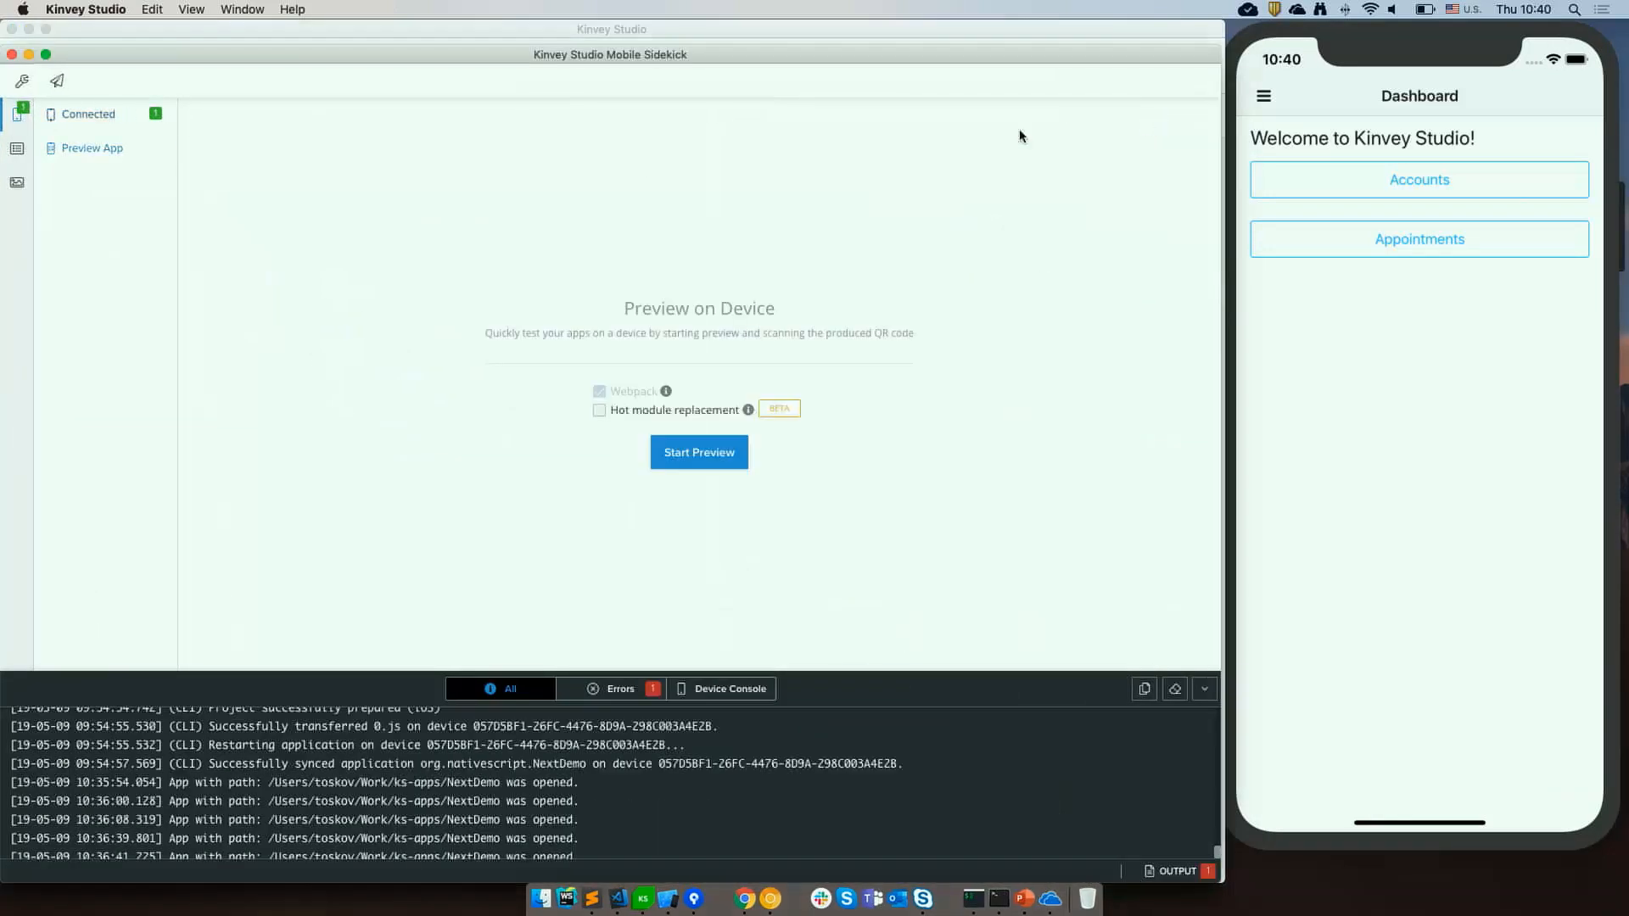
{"action": "left_click", "coordinate": [106, 114]}
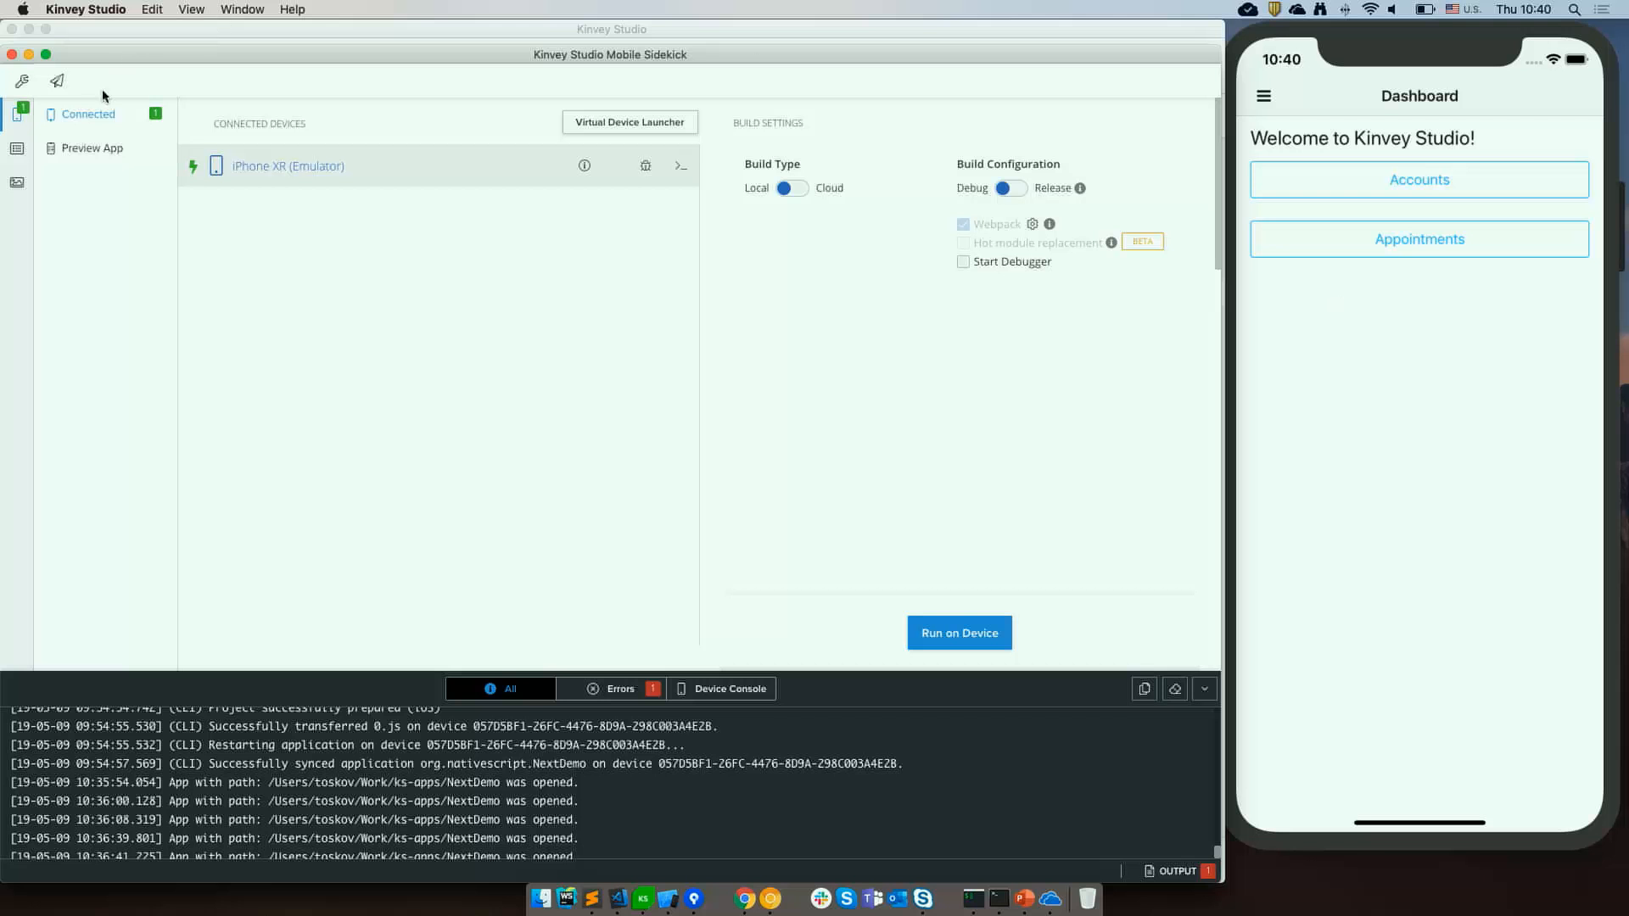
{"action": "left_click", "coordinate": [79, 151]}
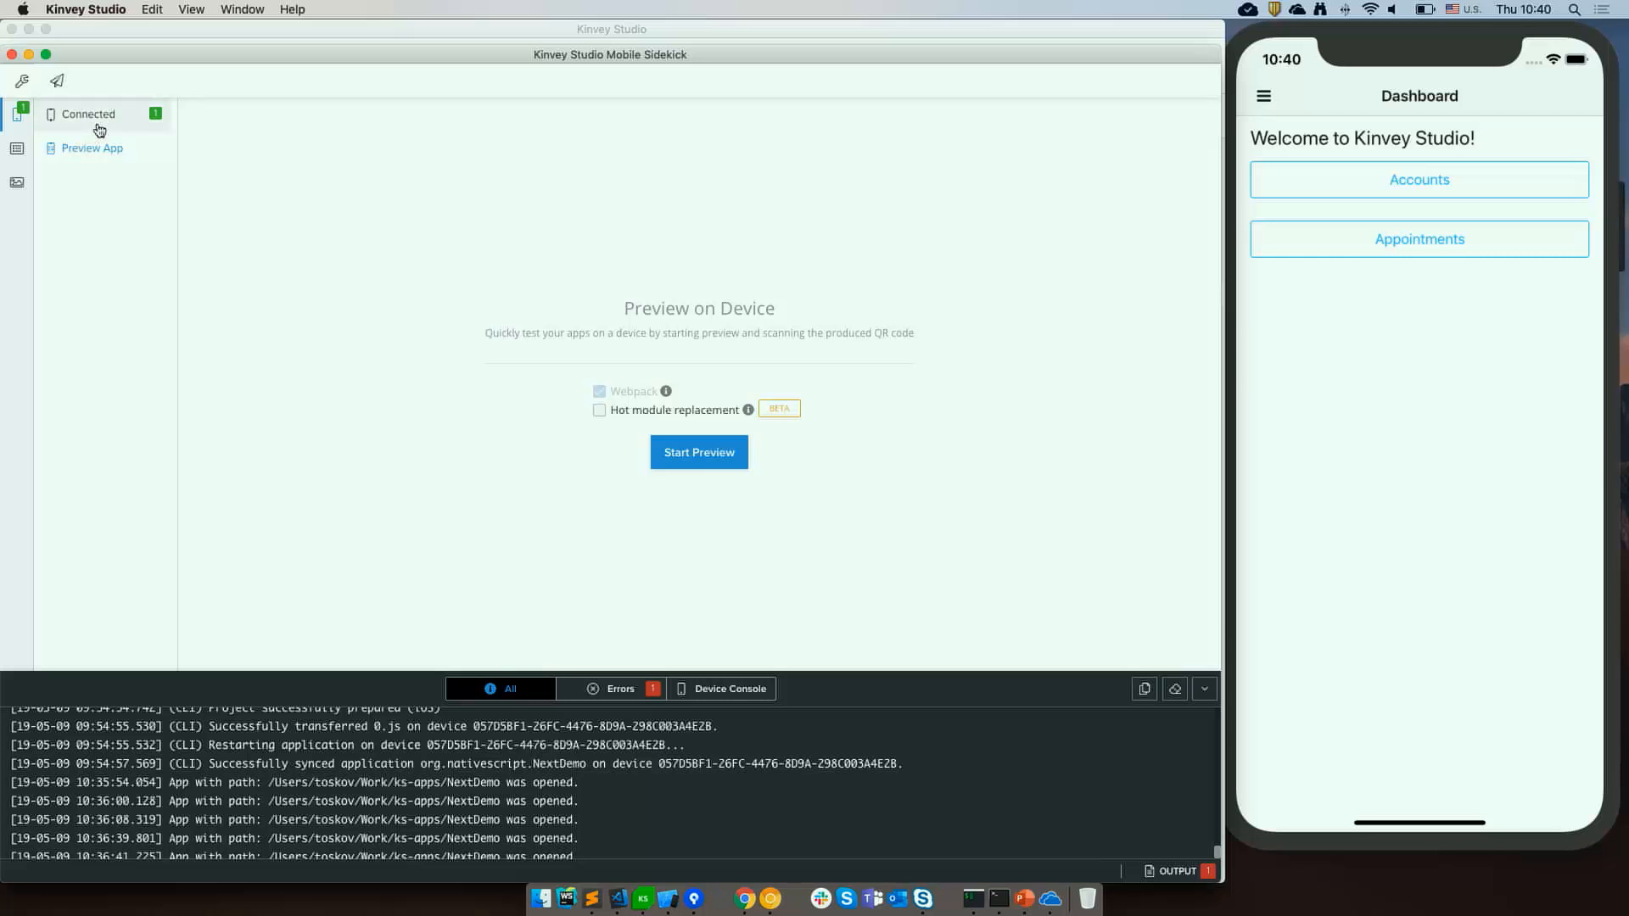
{"action": "left_click", "coordinate": [99, 130]}
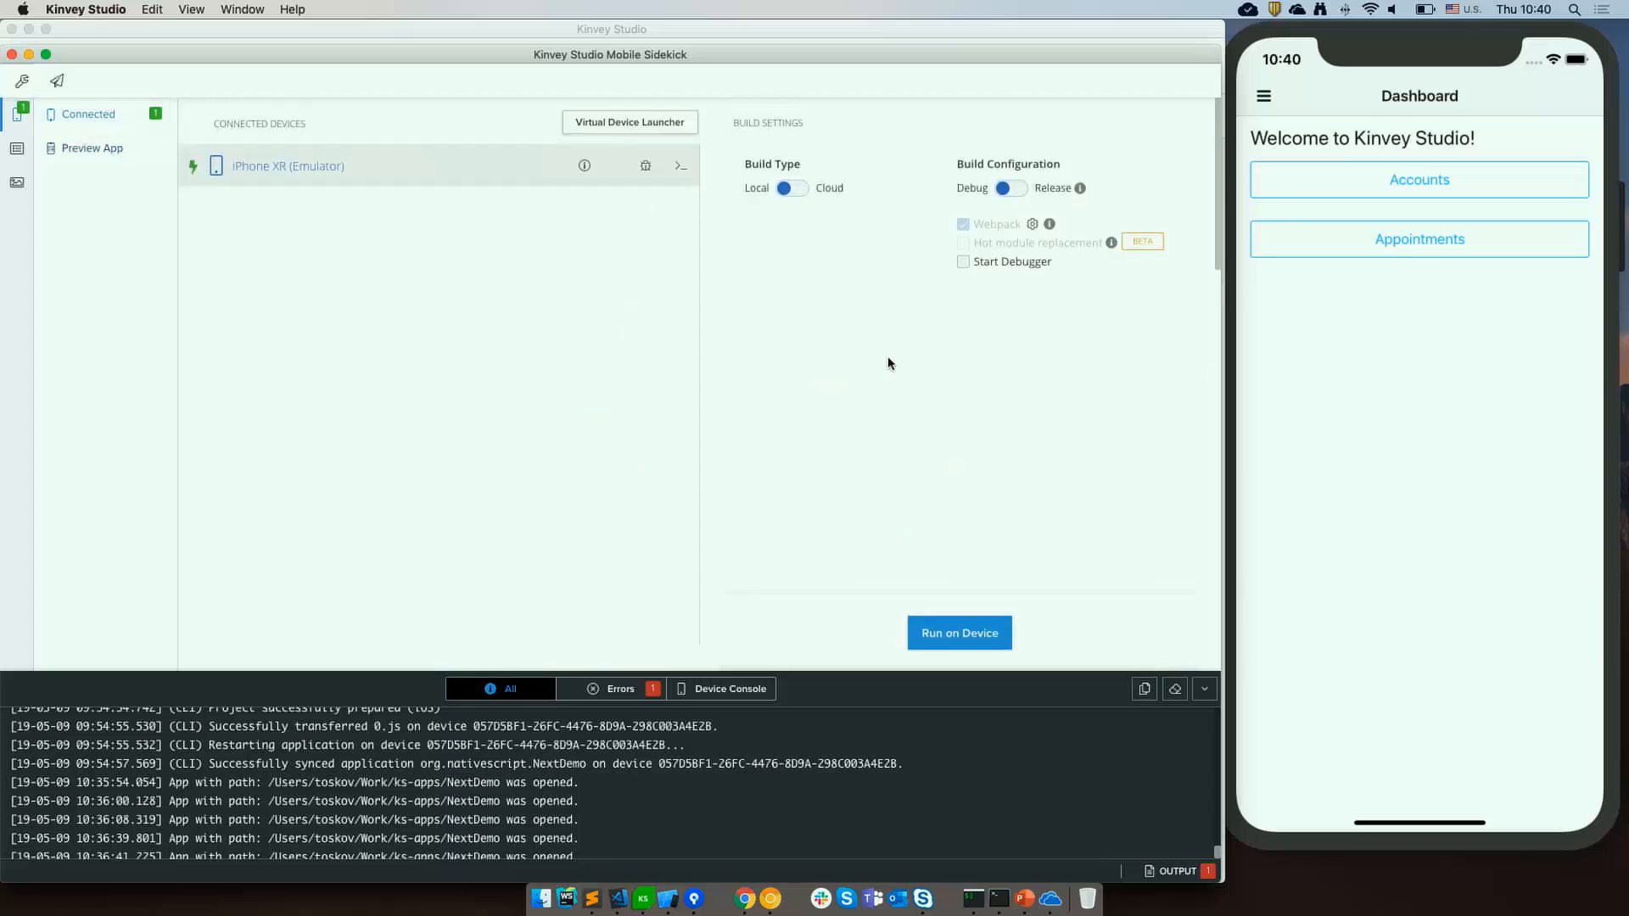
{"action": "left_click", "coordinate": [1033, 225]}
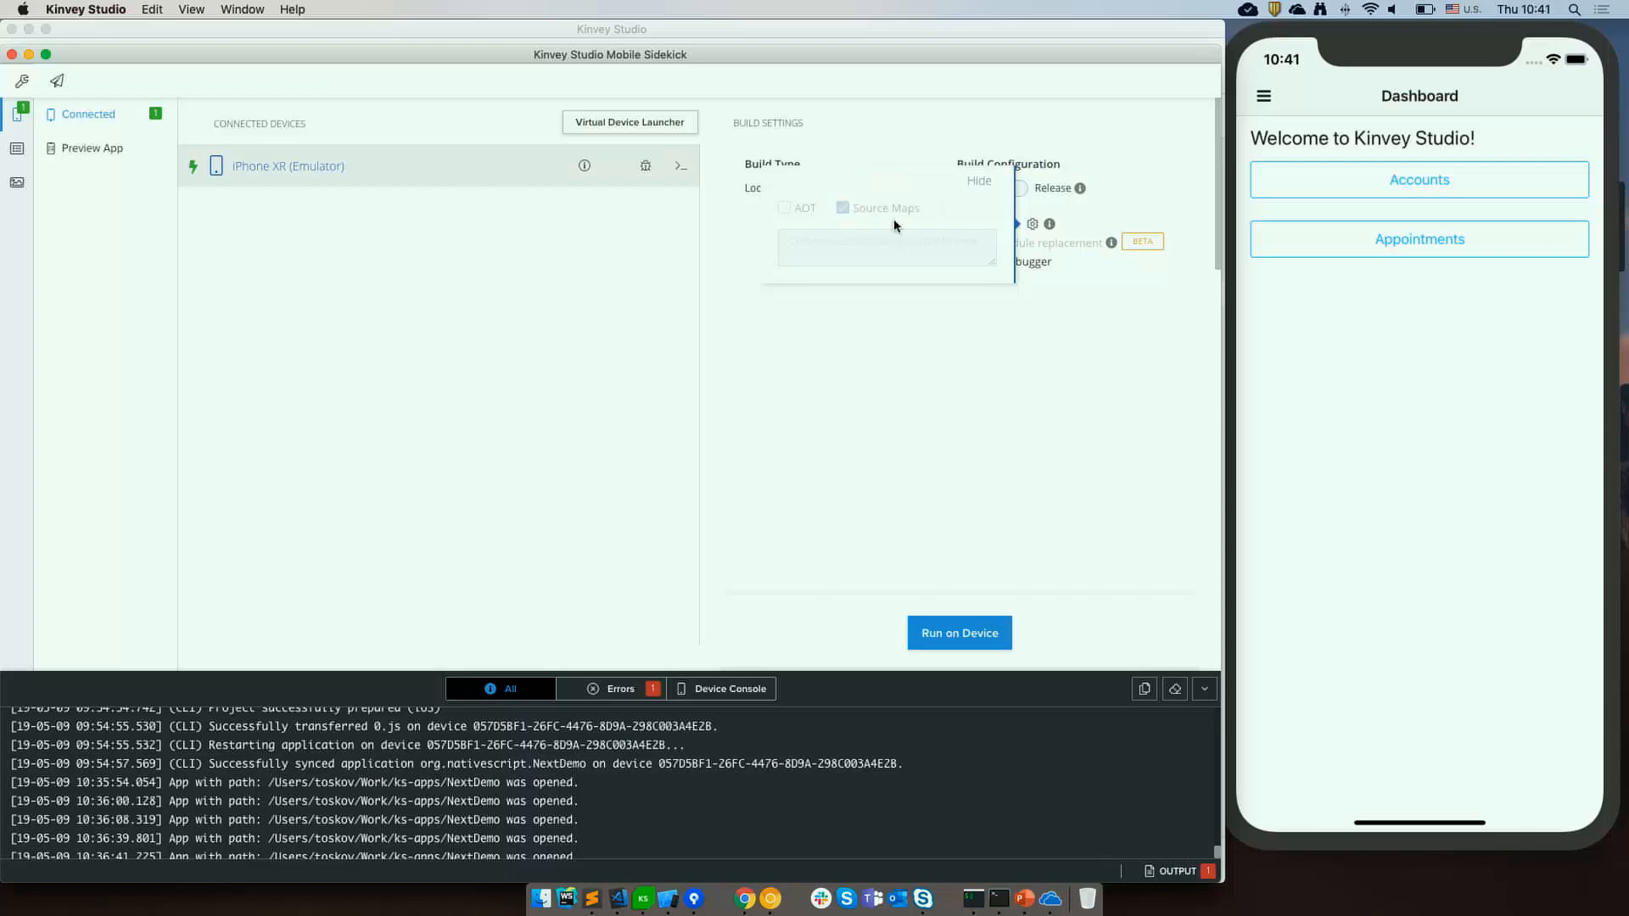
{"action": "key", "text": "super+m"}
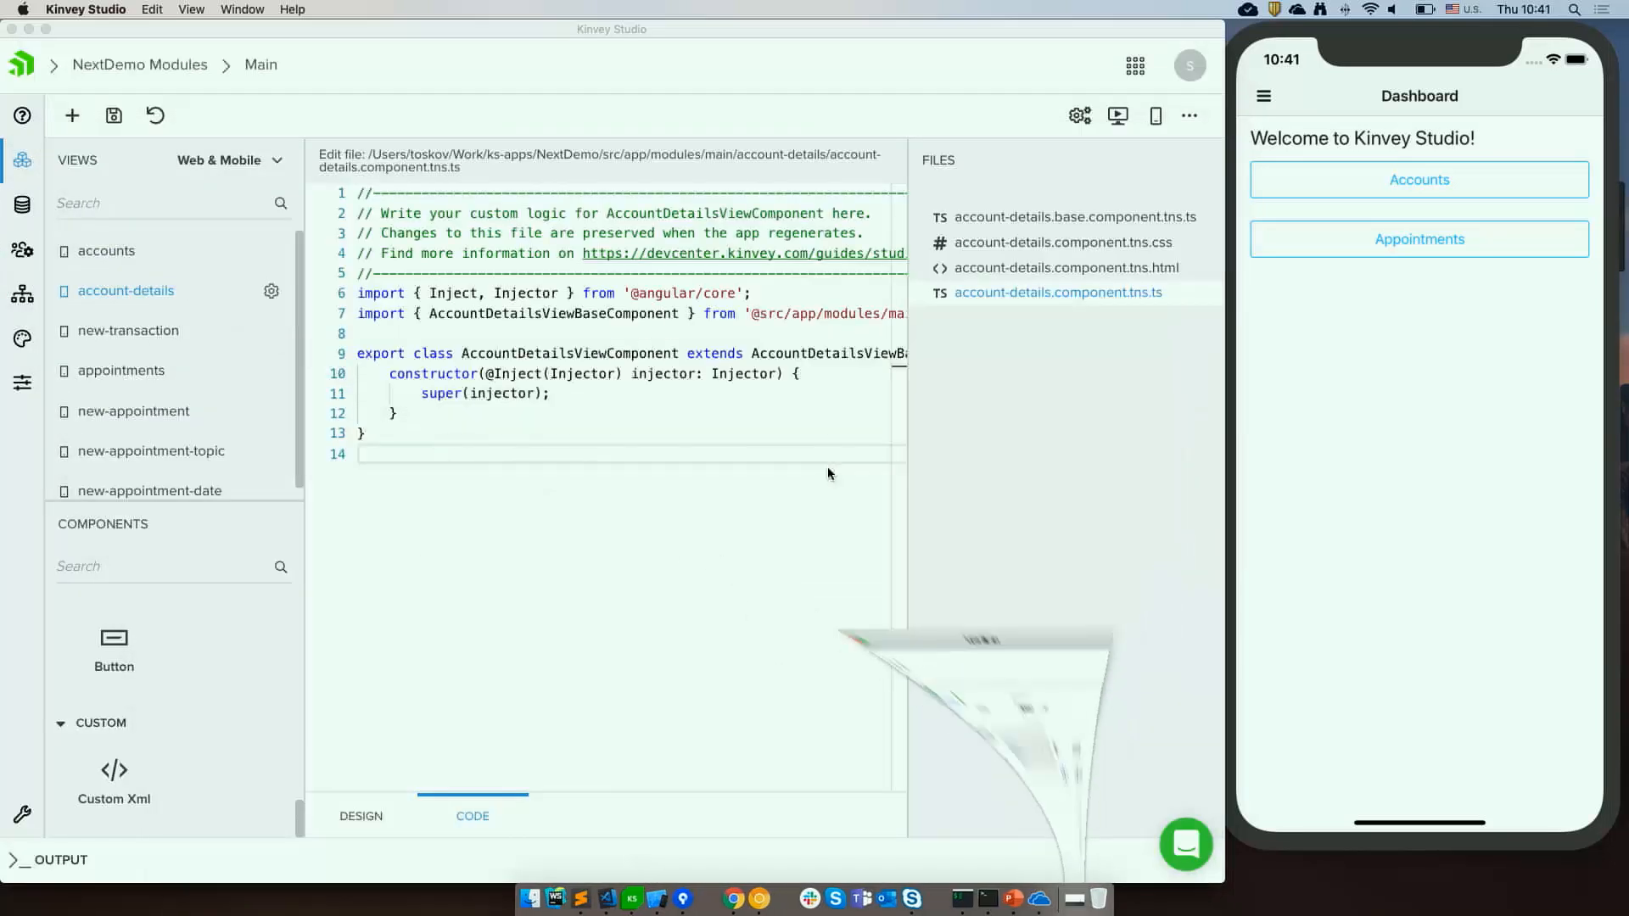
Open the accounts view and add a List View containing a Grid Layout item template to its canvas.
{"action": "left_click", "coordinate": [82, 258]}
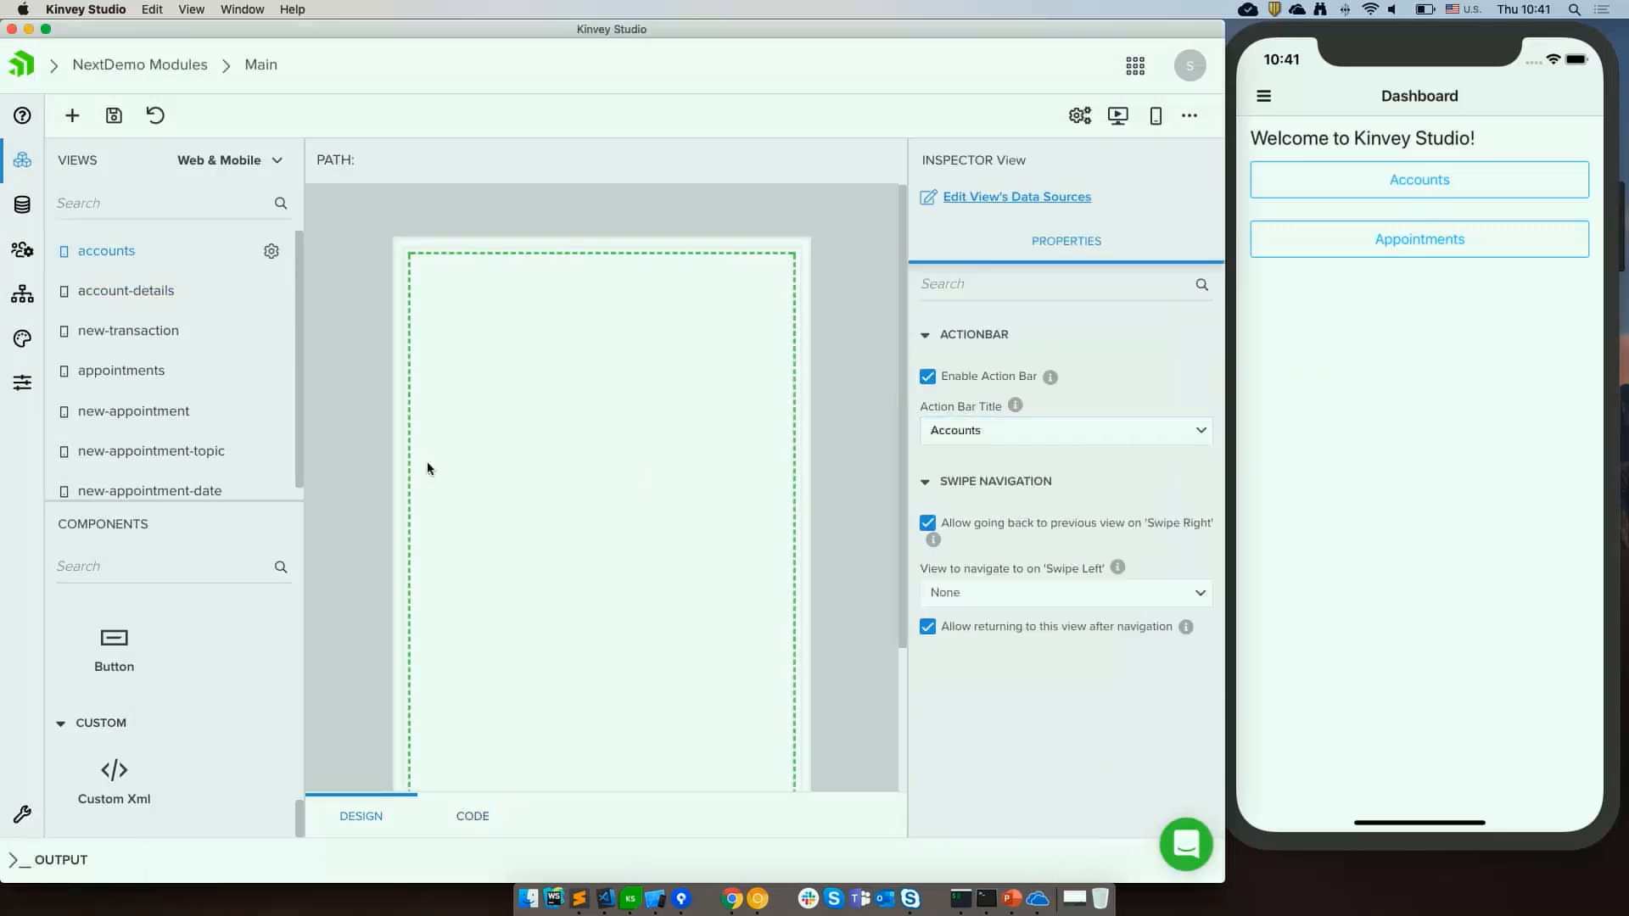
{"action": "left_click", "coordinate": [1449, 180]}
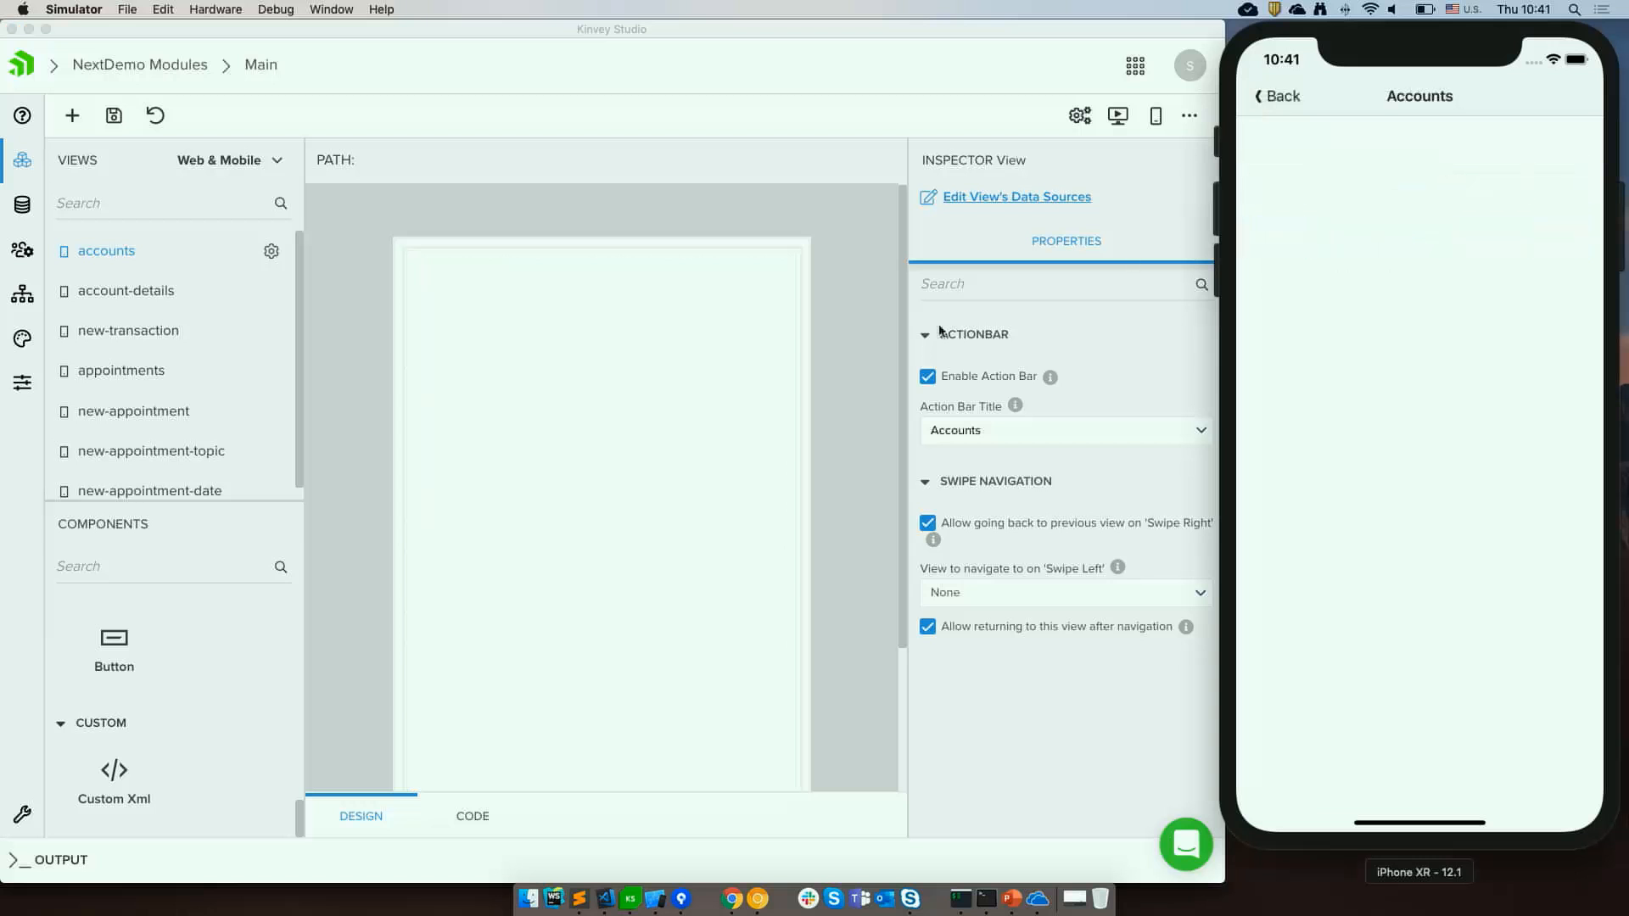
{"action": "scroll", "coordinate": [701, 499], "scroll_direction": "down", "scroll_amount": 3}
{"action": "scroll", "coordinate": [701, 500], "scroll_direction": "up", "scroll_amount": 1}
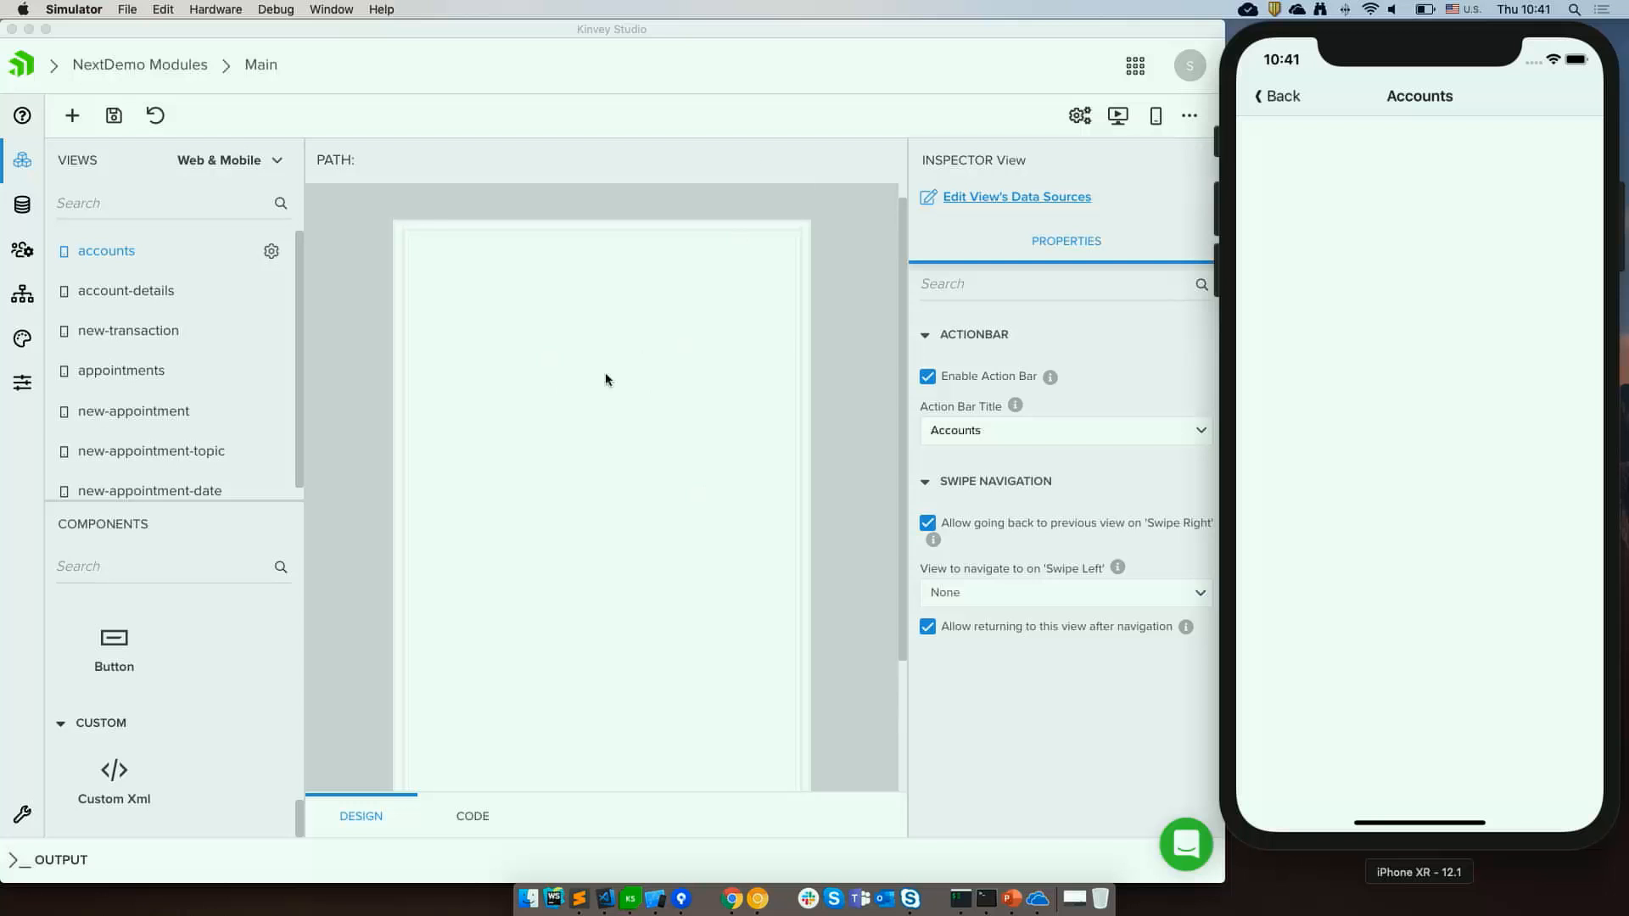
{"action": "scroll", "coordinate": [142, 702], "scroll_direction": "up", "scroll_amount": 10}
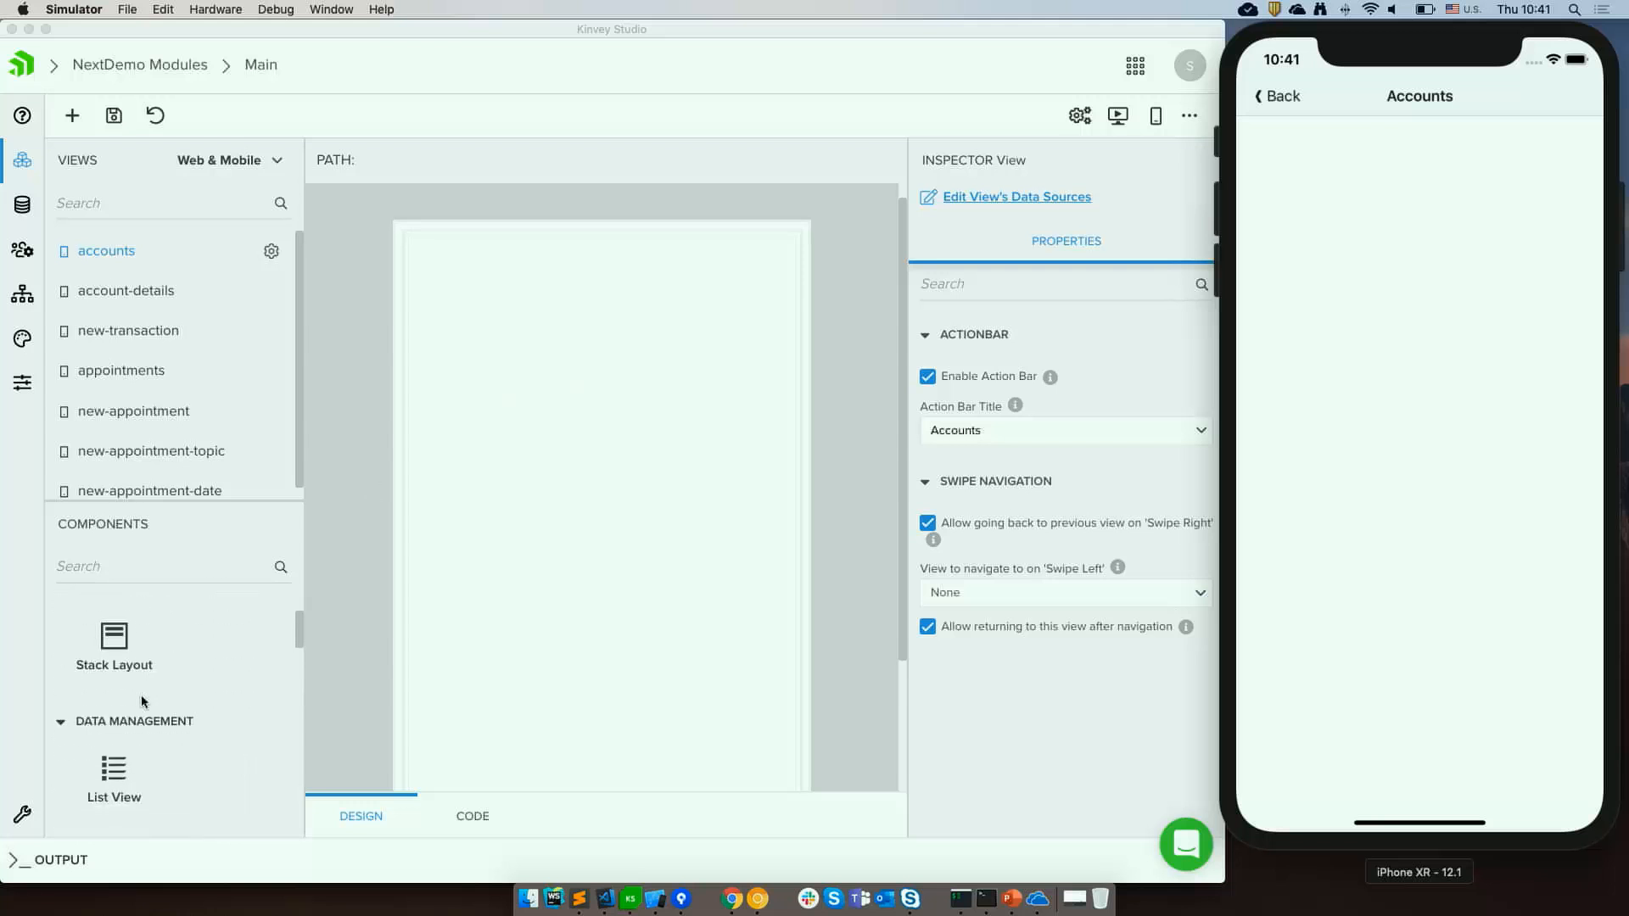
{"action": "left_click", "coordinate": [113, 778]}
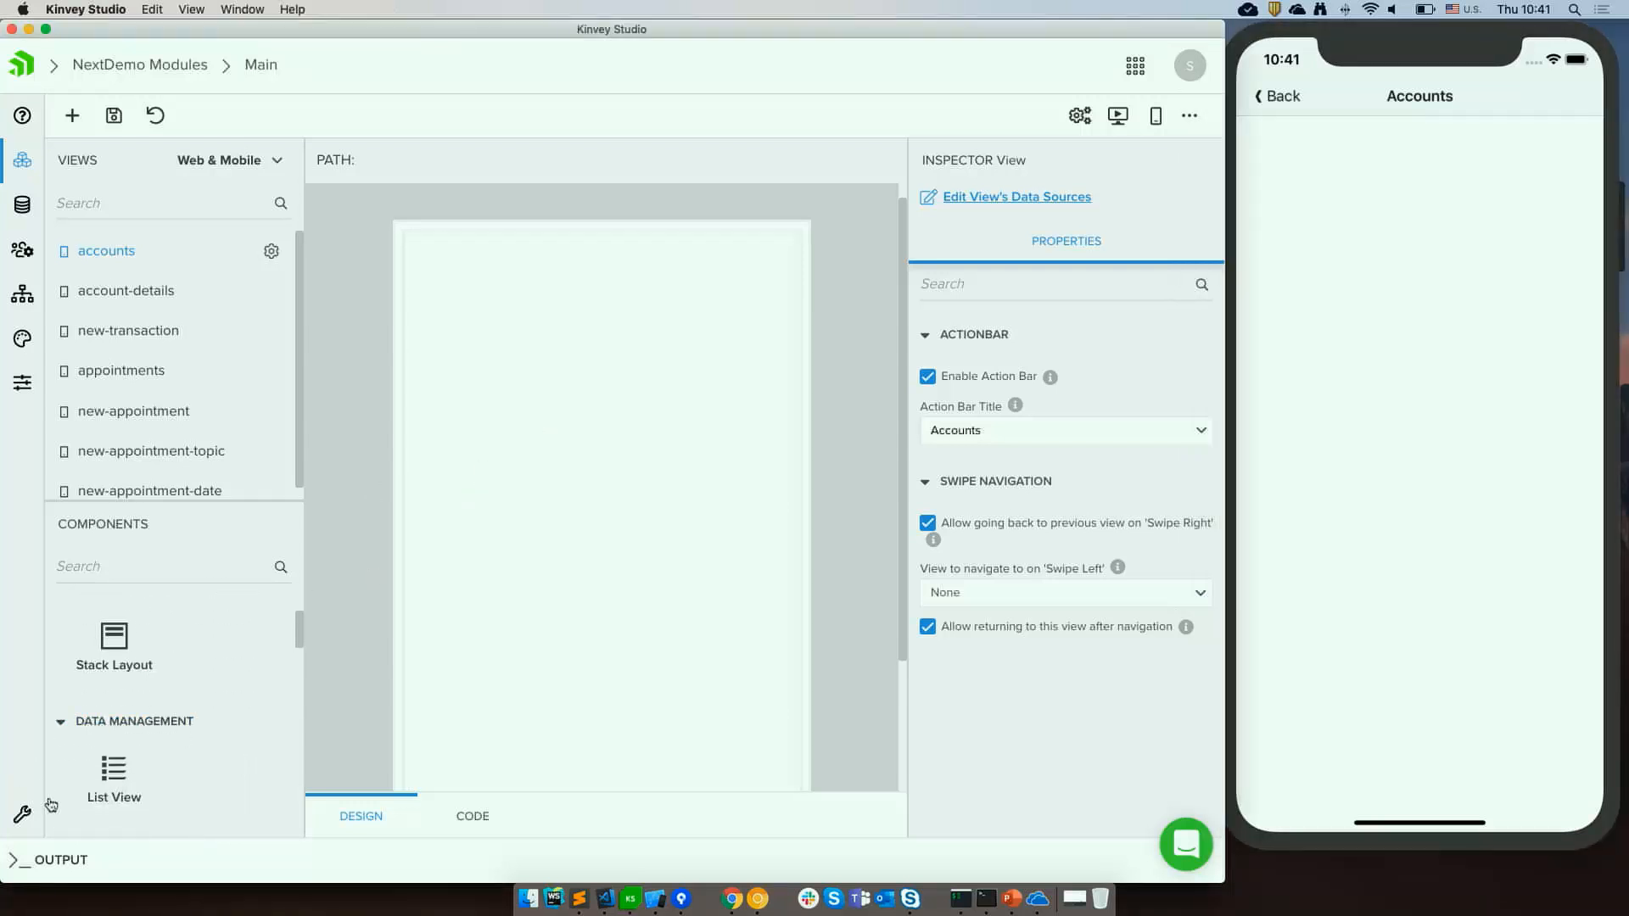
{"action": "left_click_drag", "start_coordinate": [117, 784], "coordinate": [544, 461]}
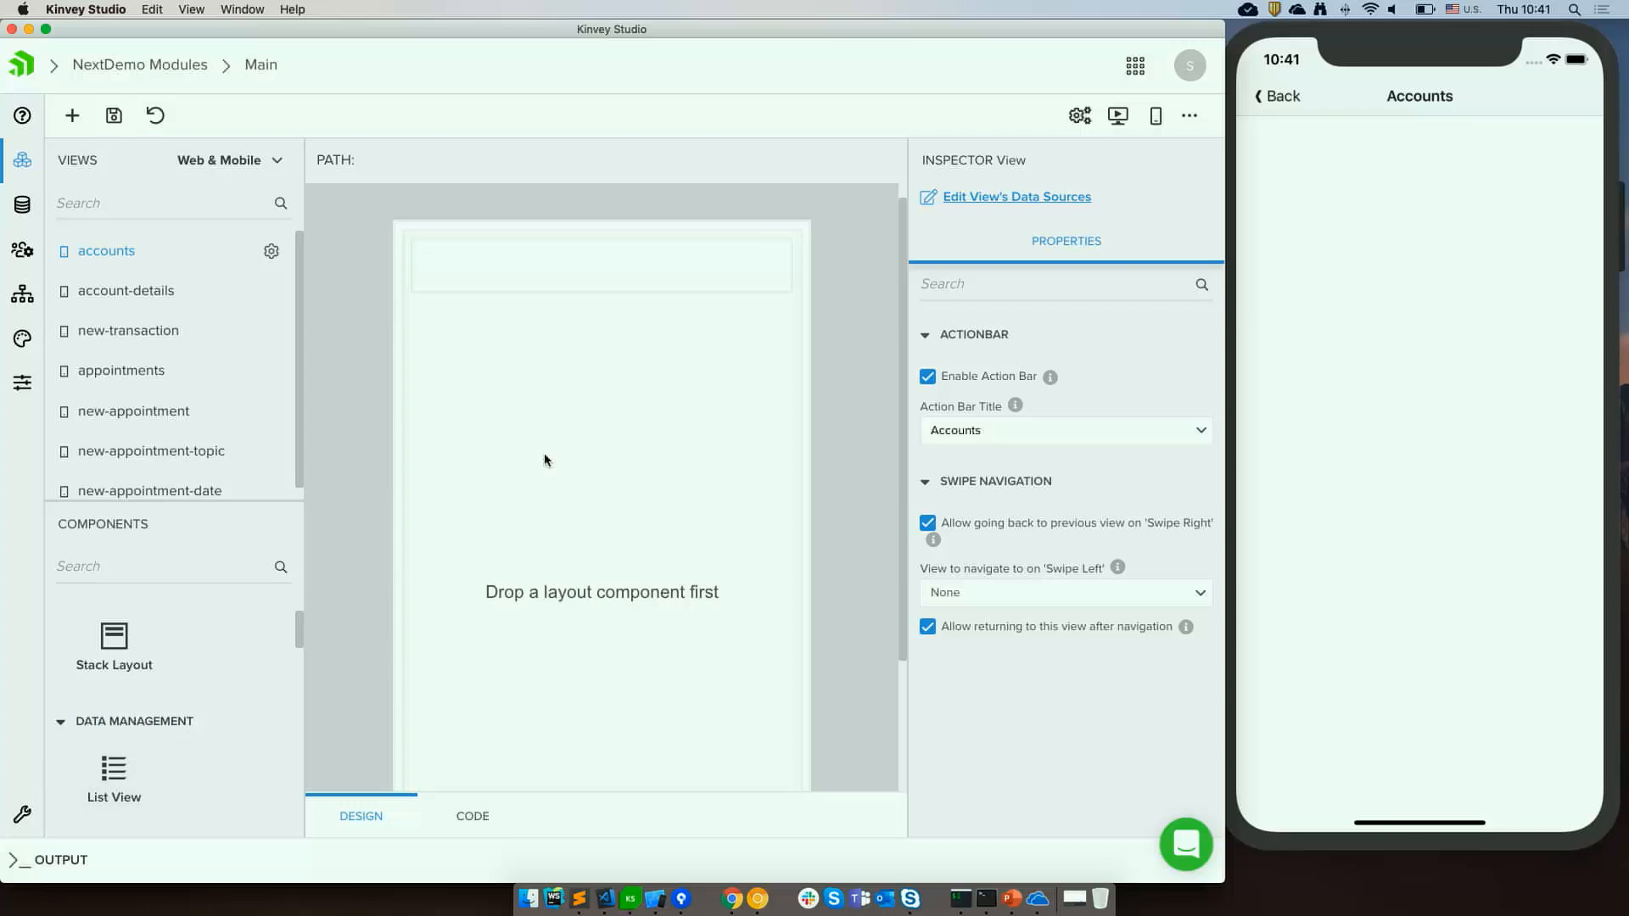
{"action": "left_click_drag", "start_coordinate": [160, 654], "coordinate": [563, 407]}
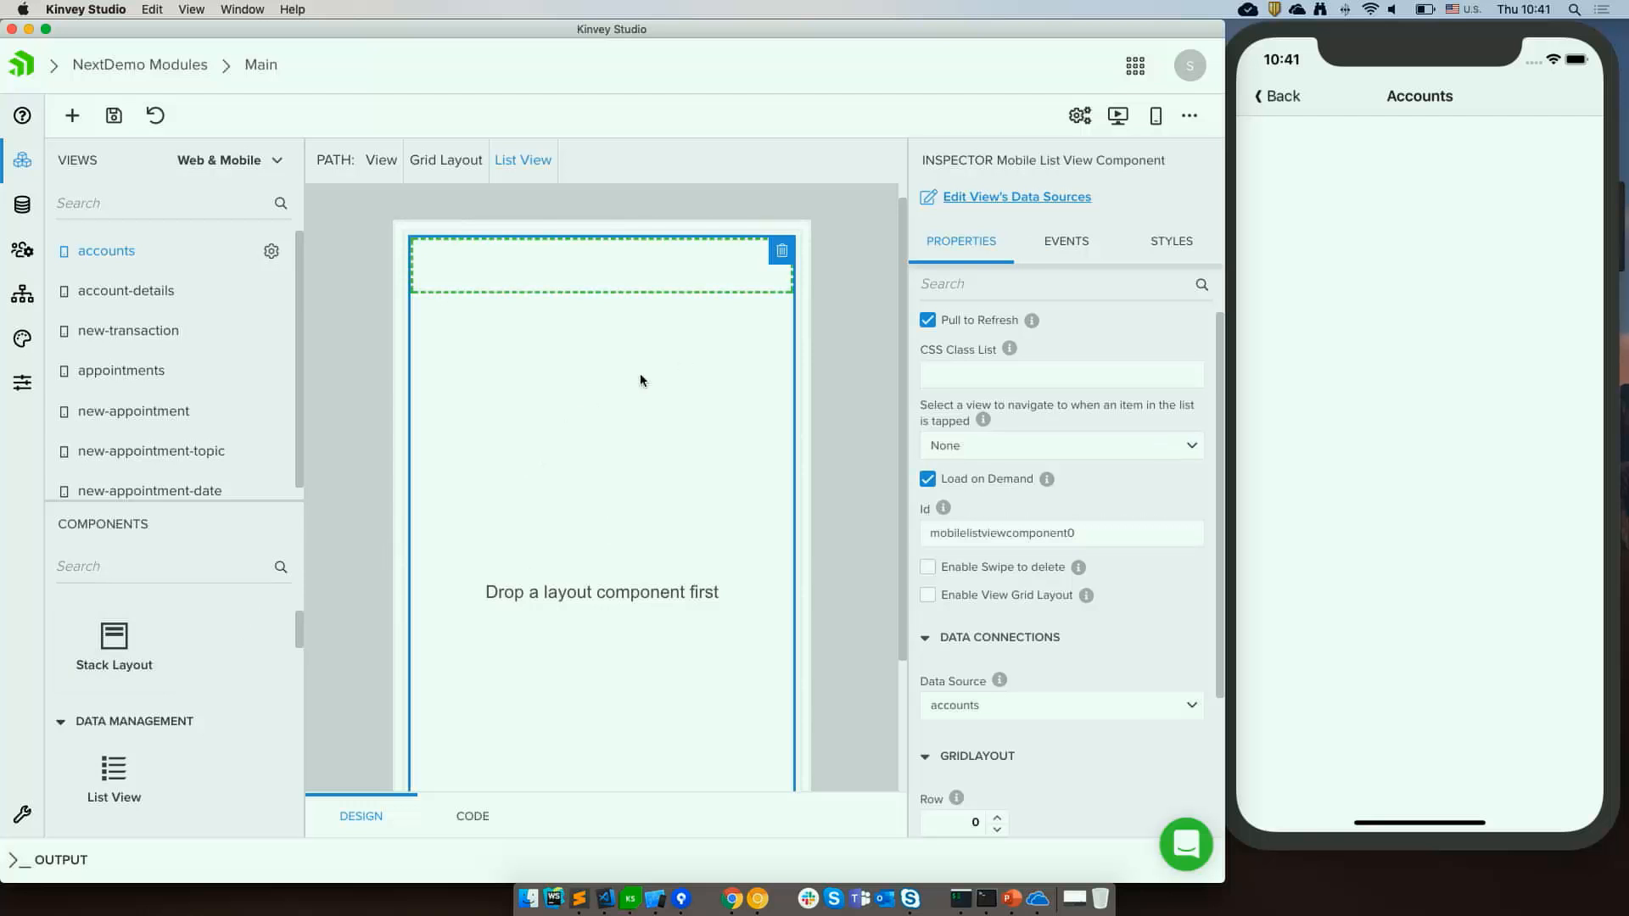
{"action": "scroll", "coordinate": [131, 719], "scroll_direction": "up", "scroll_amount": 3}
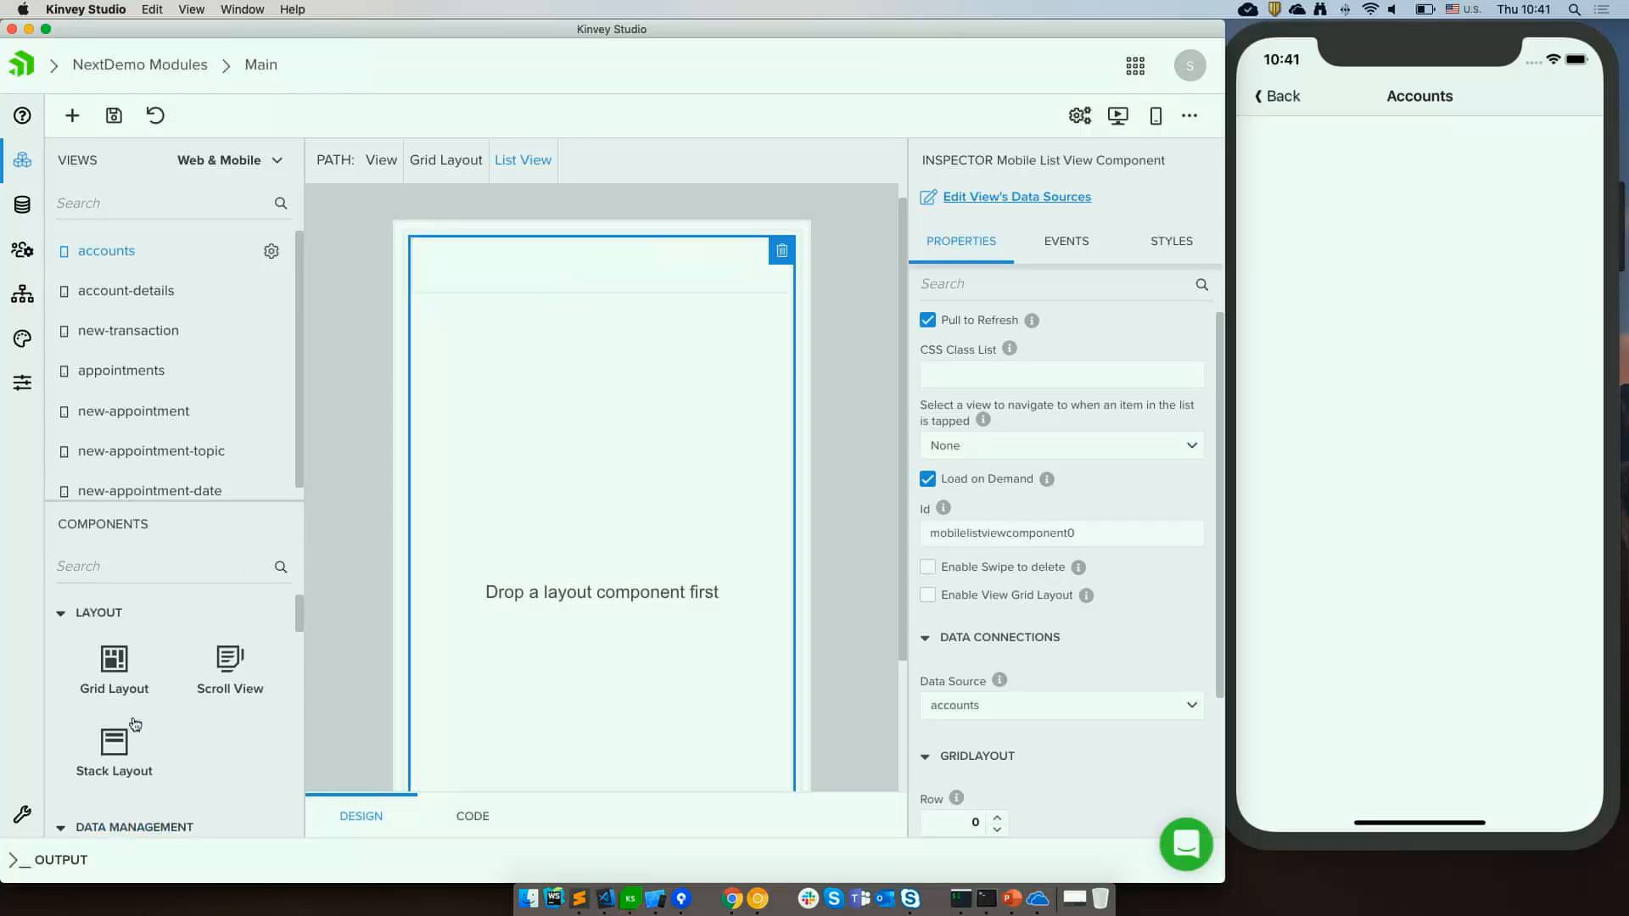
{"action": "left_click_drag", "start_coordinate": [112, 676], "coordinate": [530, 274]}
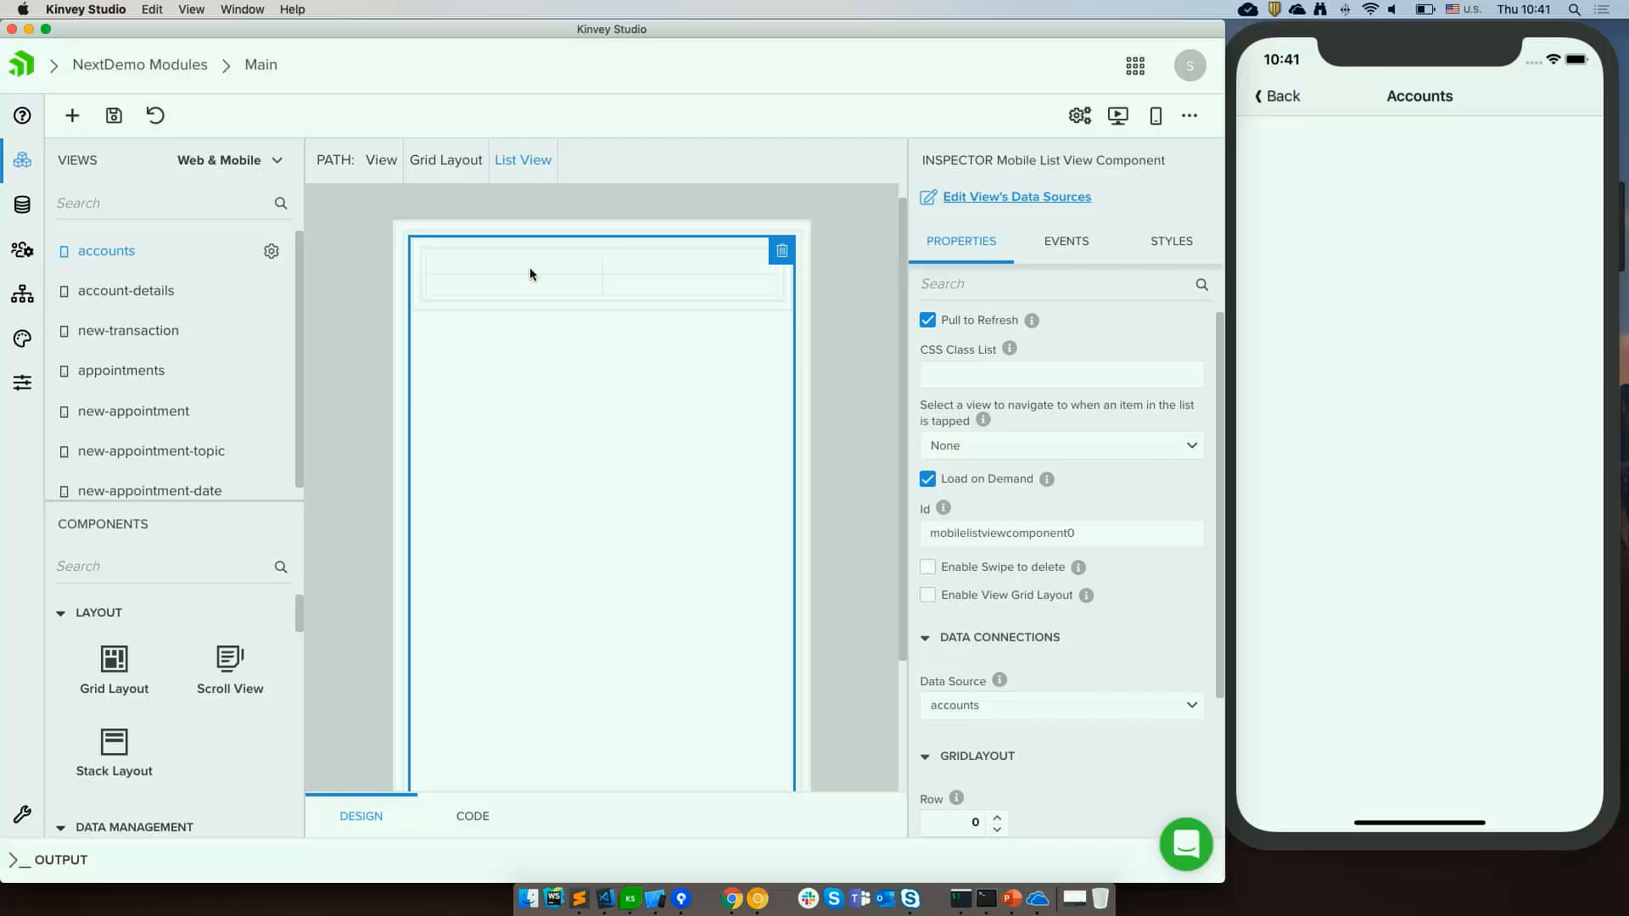
Review the NativeScript Layout Containers documentation in Chrome, then return to Kinvey Studio.
{"action": "left_click", "coordinate": [736, 902]}
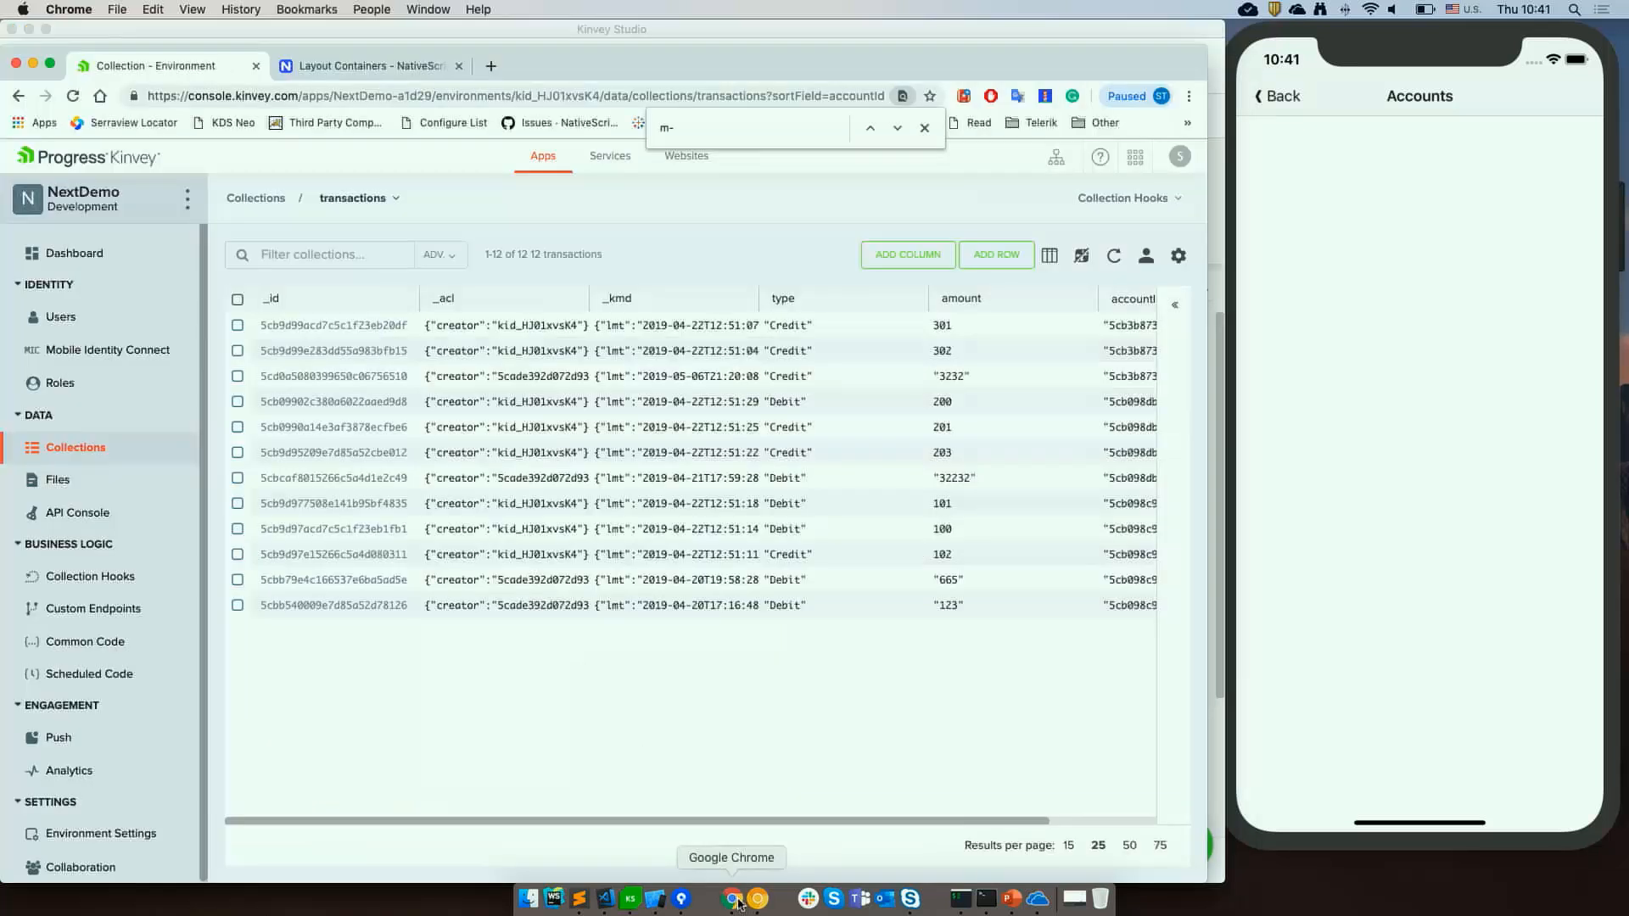
{"action": "left_click", "coordinate": [341, 67]}
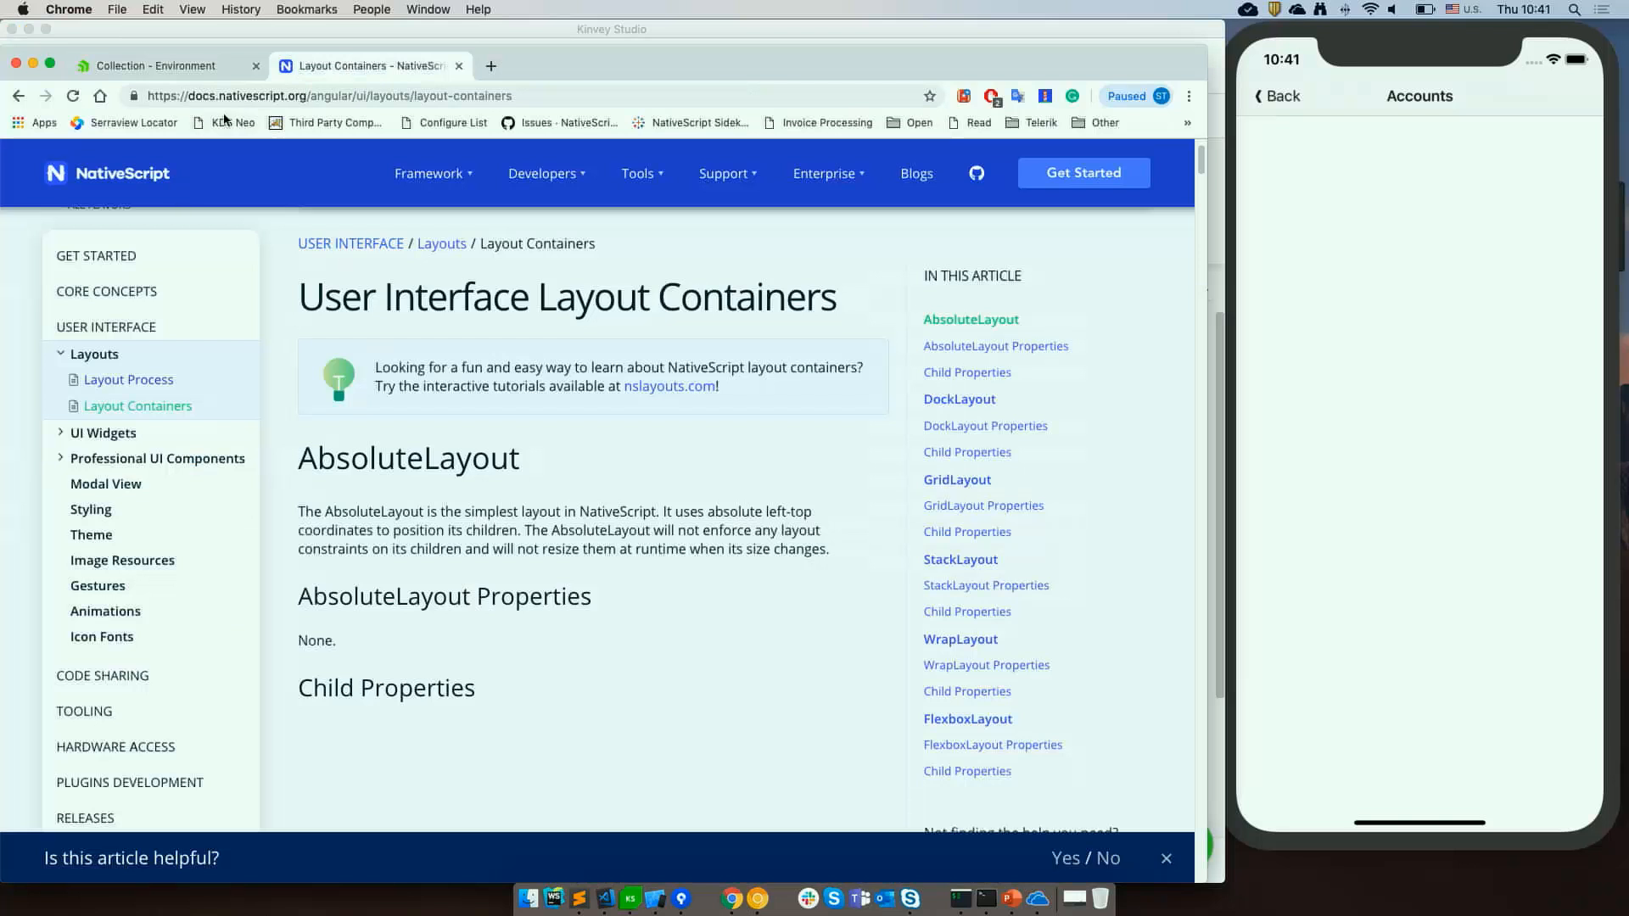
{"action": "left_click", "coordinate": [139, 408]}
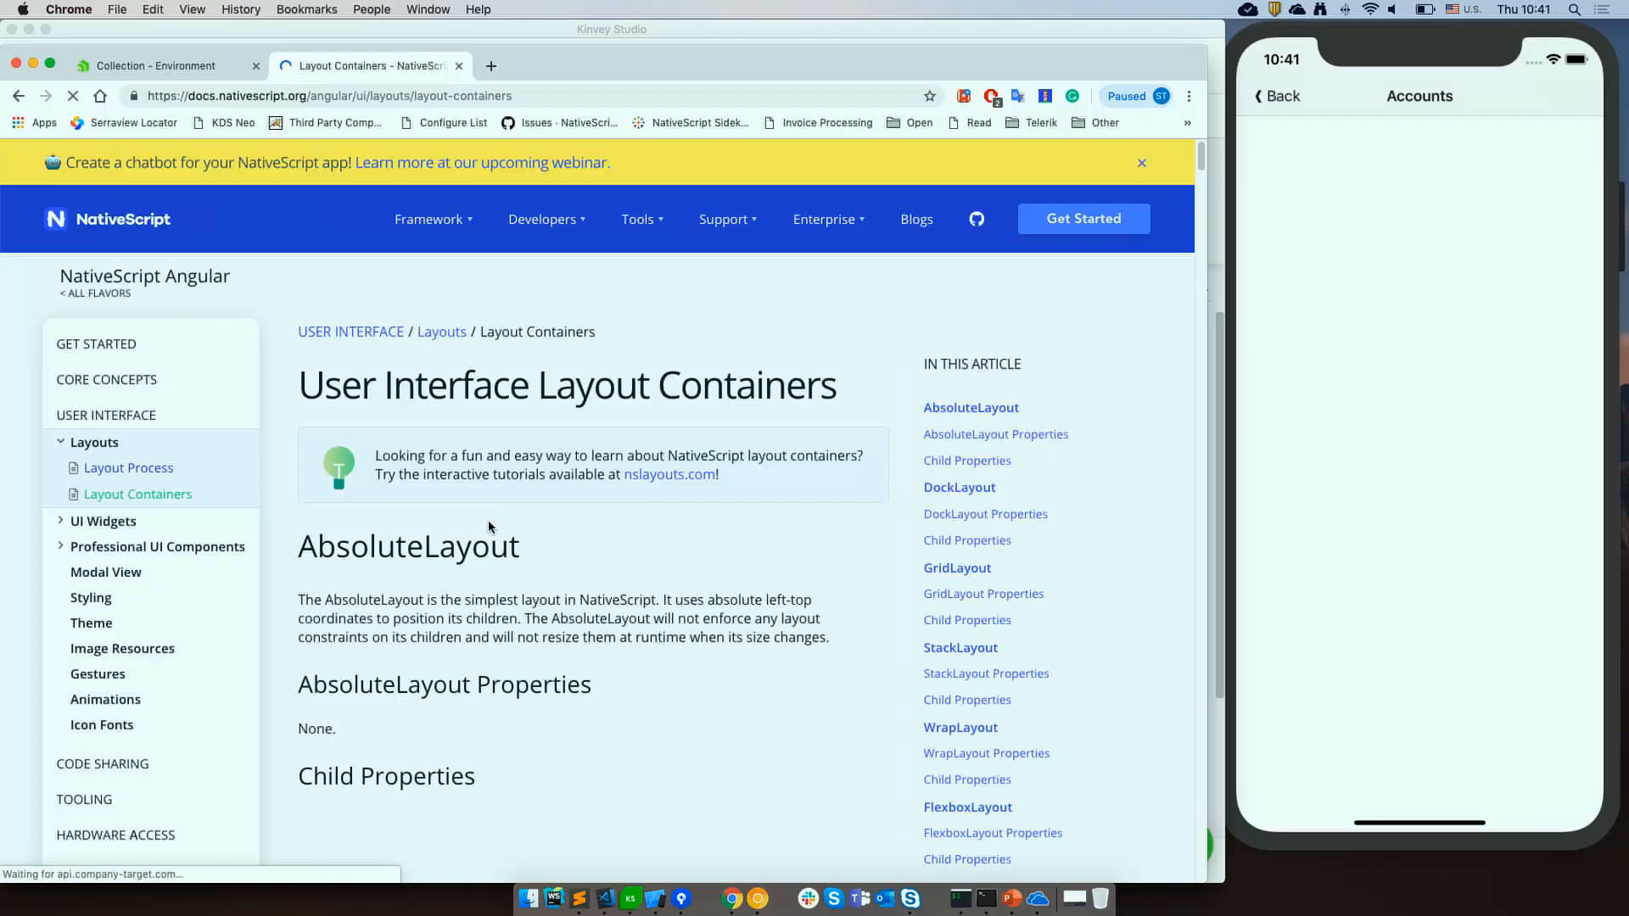
{"action": "key", "text": "super+Tab"}
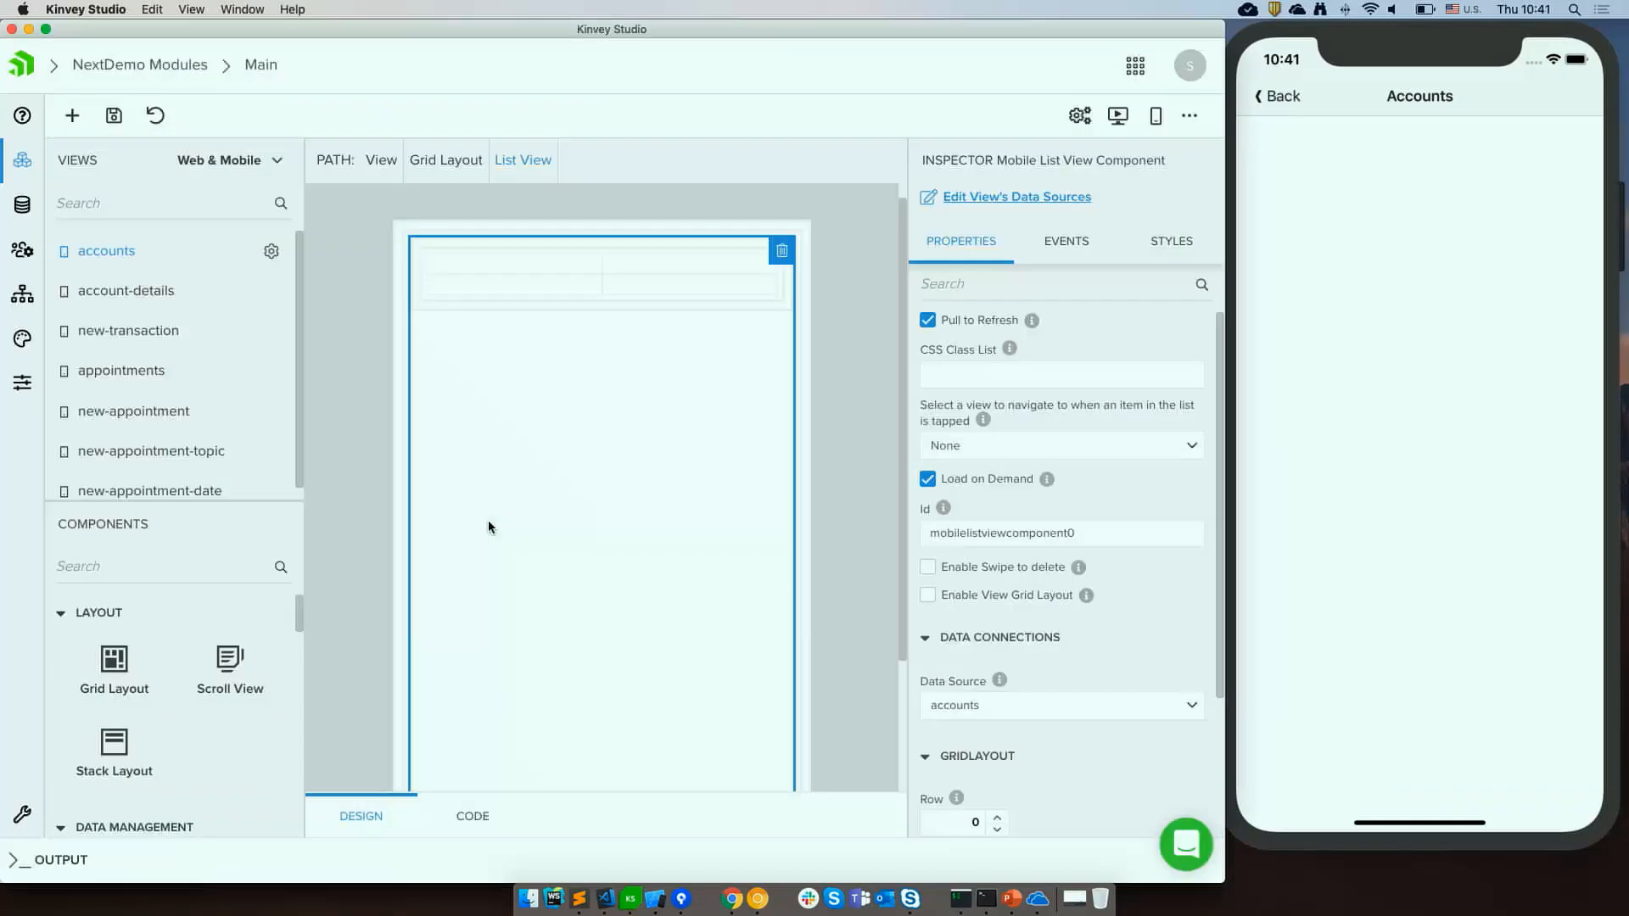
Configure the list item's Grid Layout with rows auto and columns *, auto in the Grid Configurator.
{"action": "left_click", "coordinate": [633, 254]}
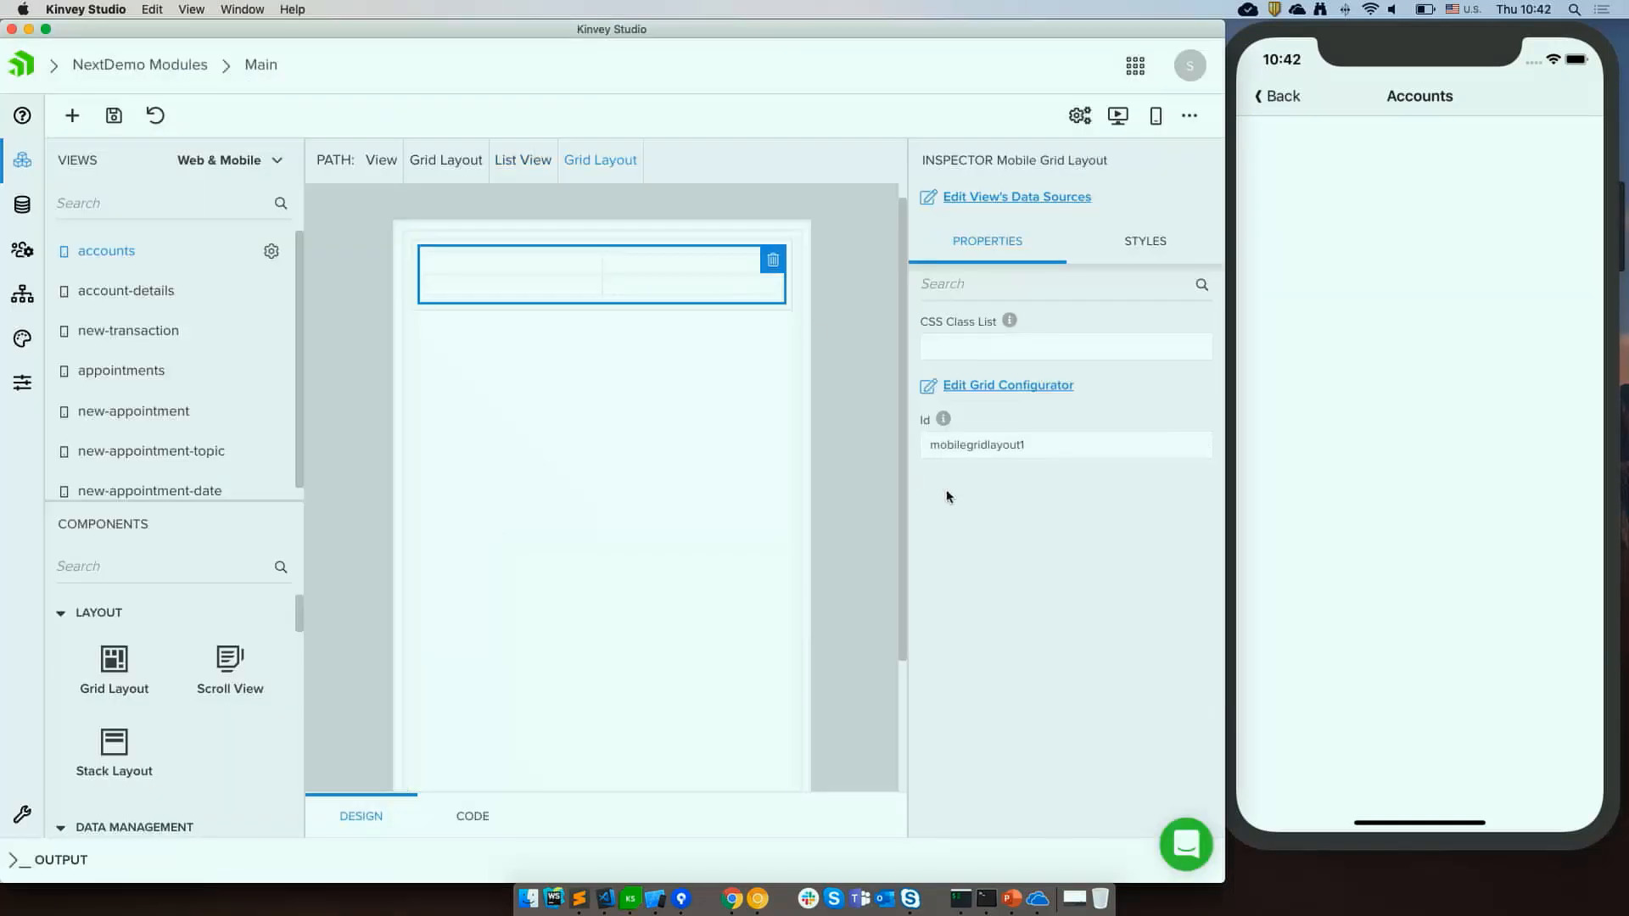
{"action": "left_click", "coordinate": [1031, 387]}
{"action": "left_click", "coordinate": [559, 433]}
{"action": "key", "text": "BackSpace"}
{"action": "key", "text": "BackSpace"}
{"action": "key", "text": "BackSpace"}
{"action": "type", "text": "auto"}
{"action": "key", "text": "Tab"}
{"action": "key", "text": "Right"}
{"action": "key", "text": "BackSpace"}
{"action": "type", "text": "a"}
{"action": "key", "text": "BackSpace"}
{"action": "type", "text": "auto"}
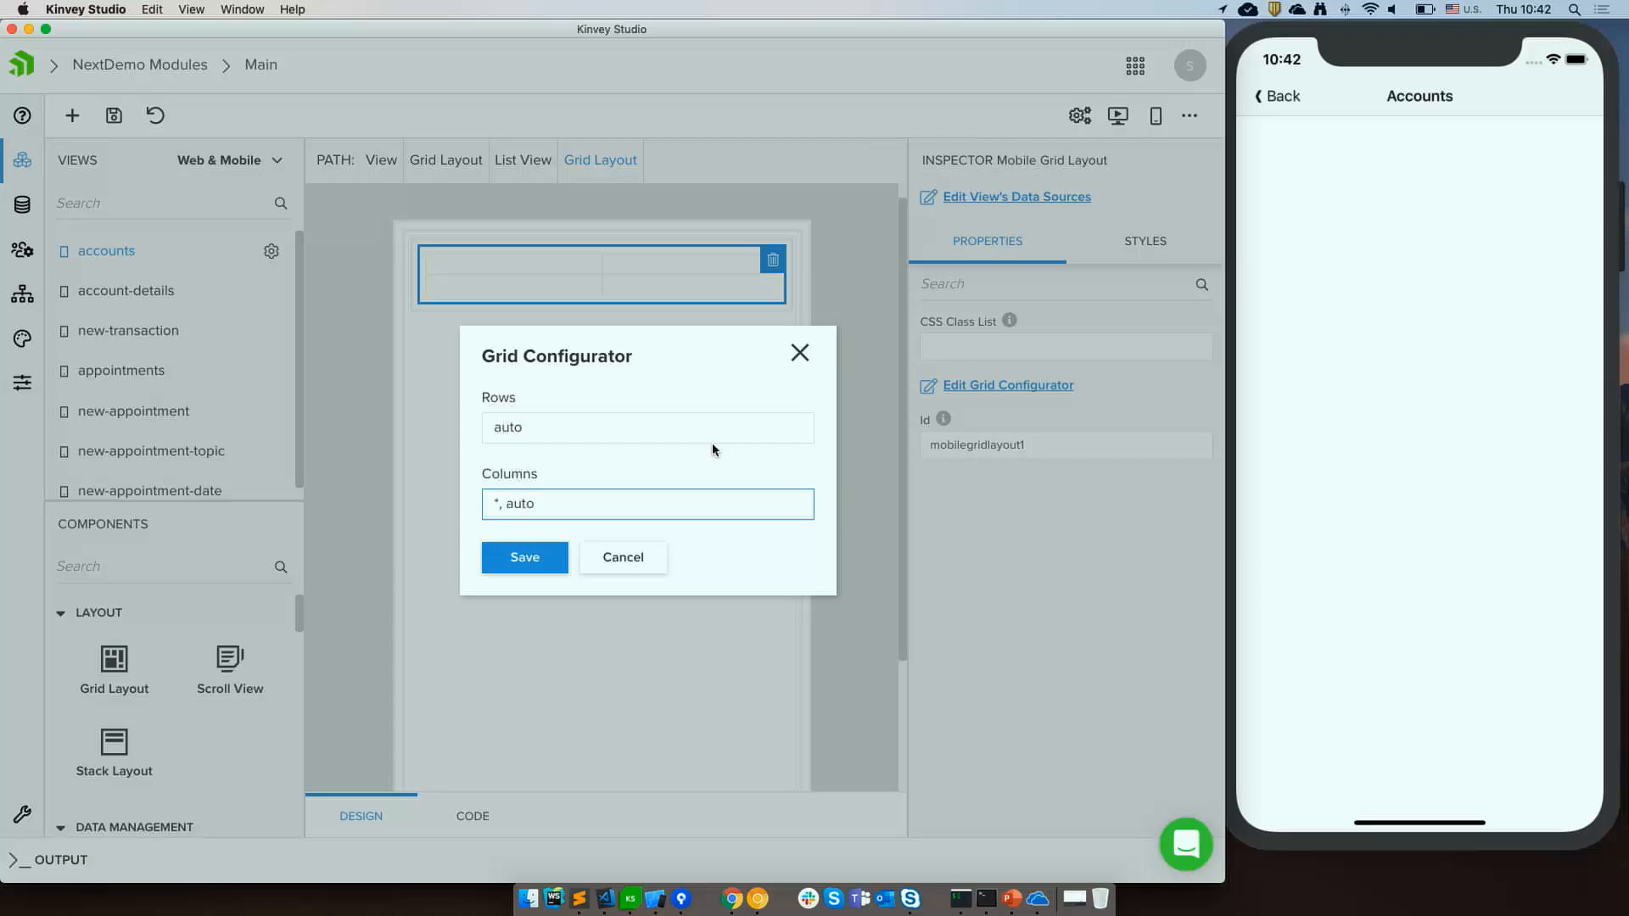
{"action": "left_click", "coordinate": [522, 574]}
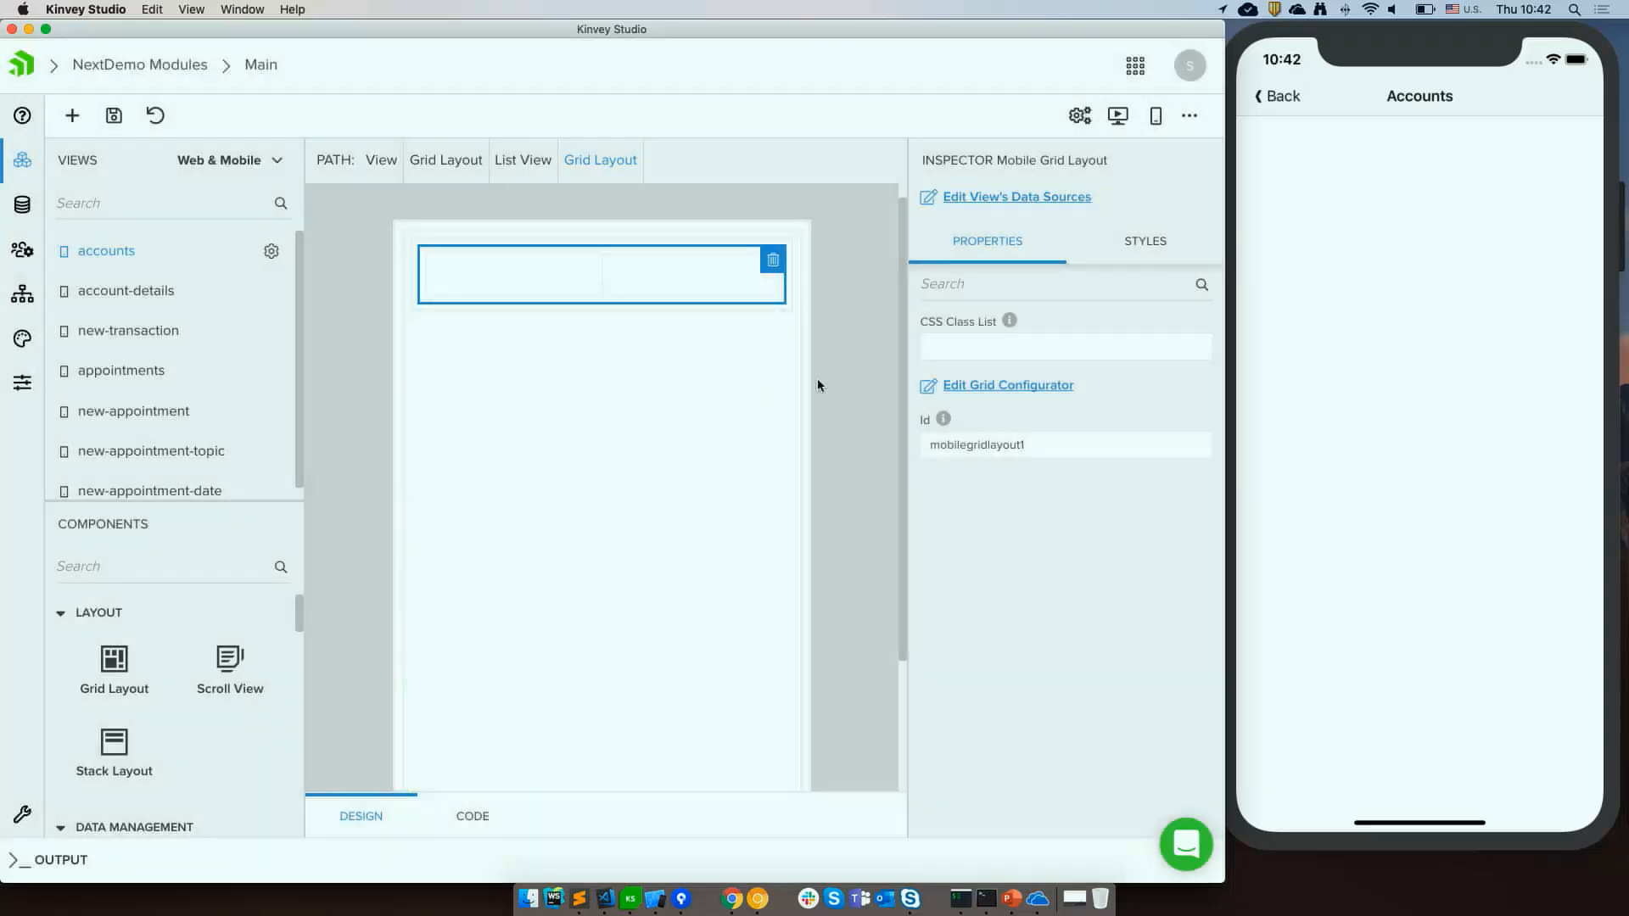
Add a Label into each of the grid layout's two columns.
{"action": "scroll", "coordinate": [189, 704], "scroll_direction": "down", "scroll_amount": 8}
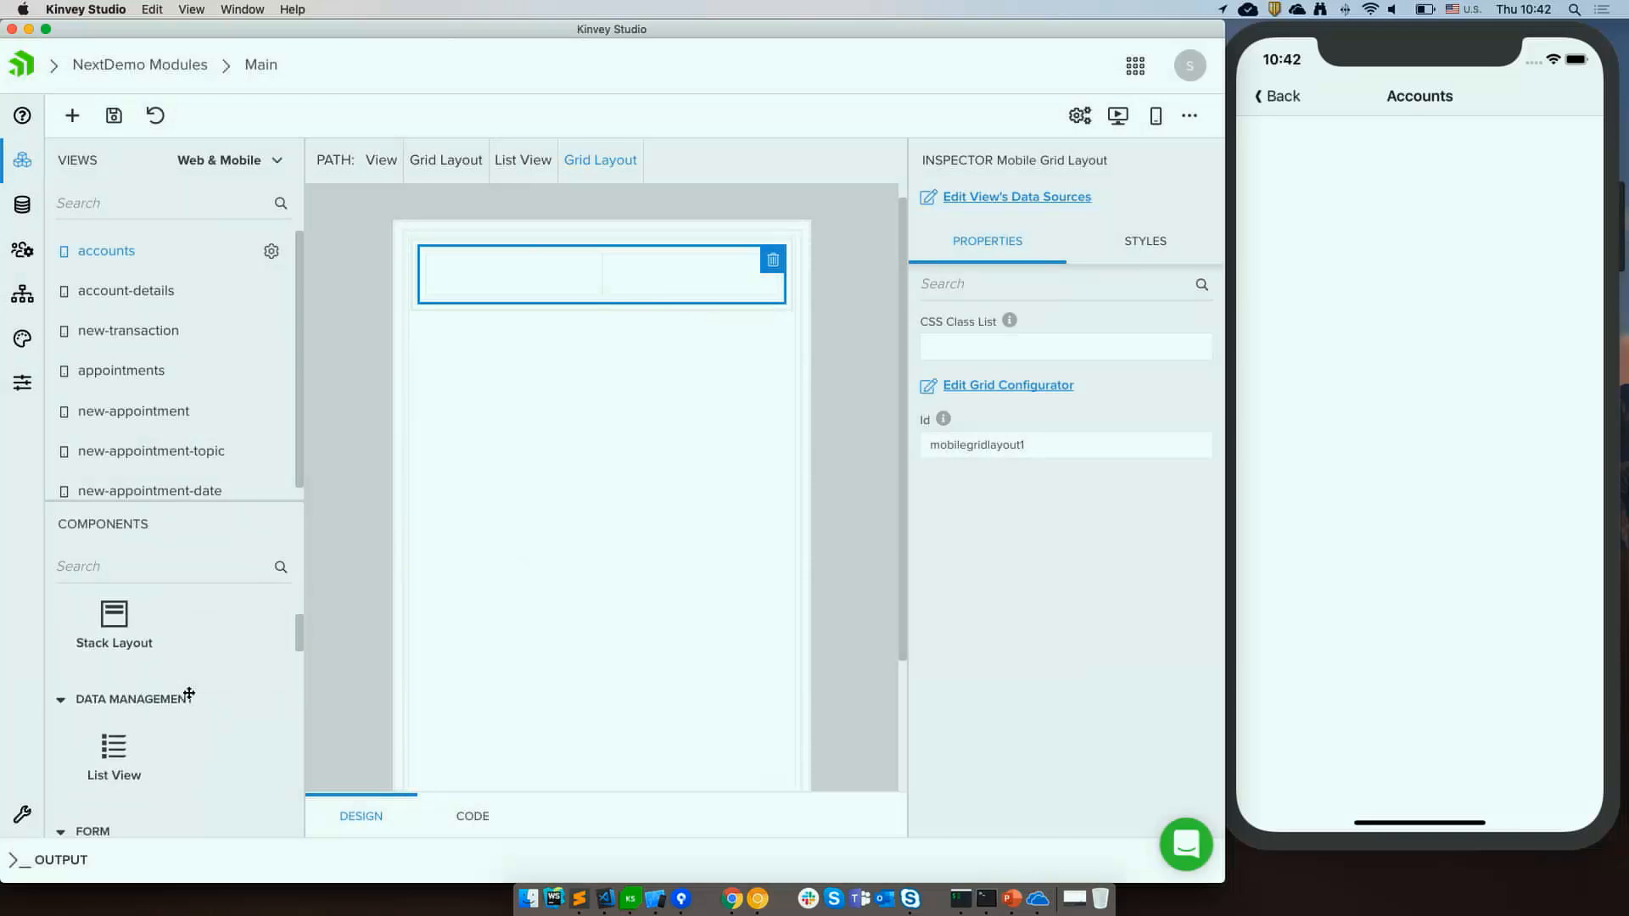
{"action": "scroll", "coordinate": [190, 716], "scroll_direction": "down", "scroll_amount": 5}
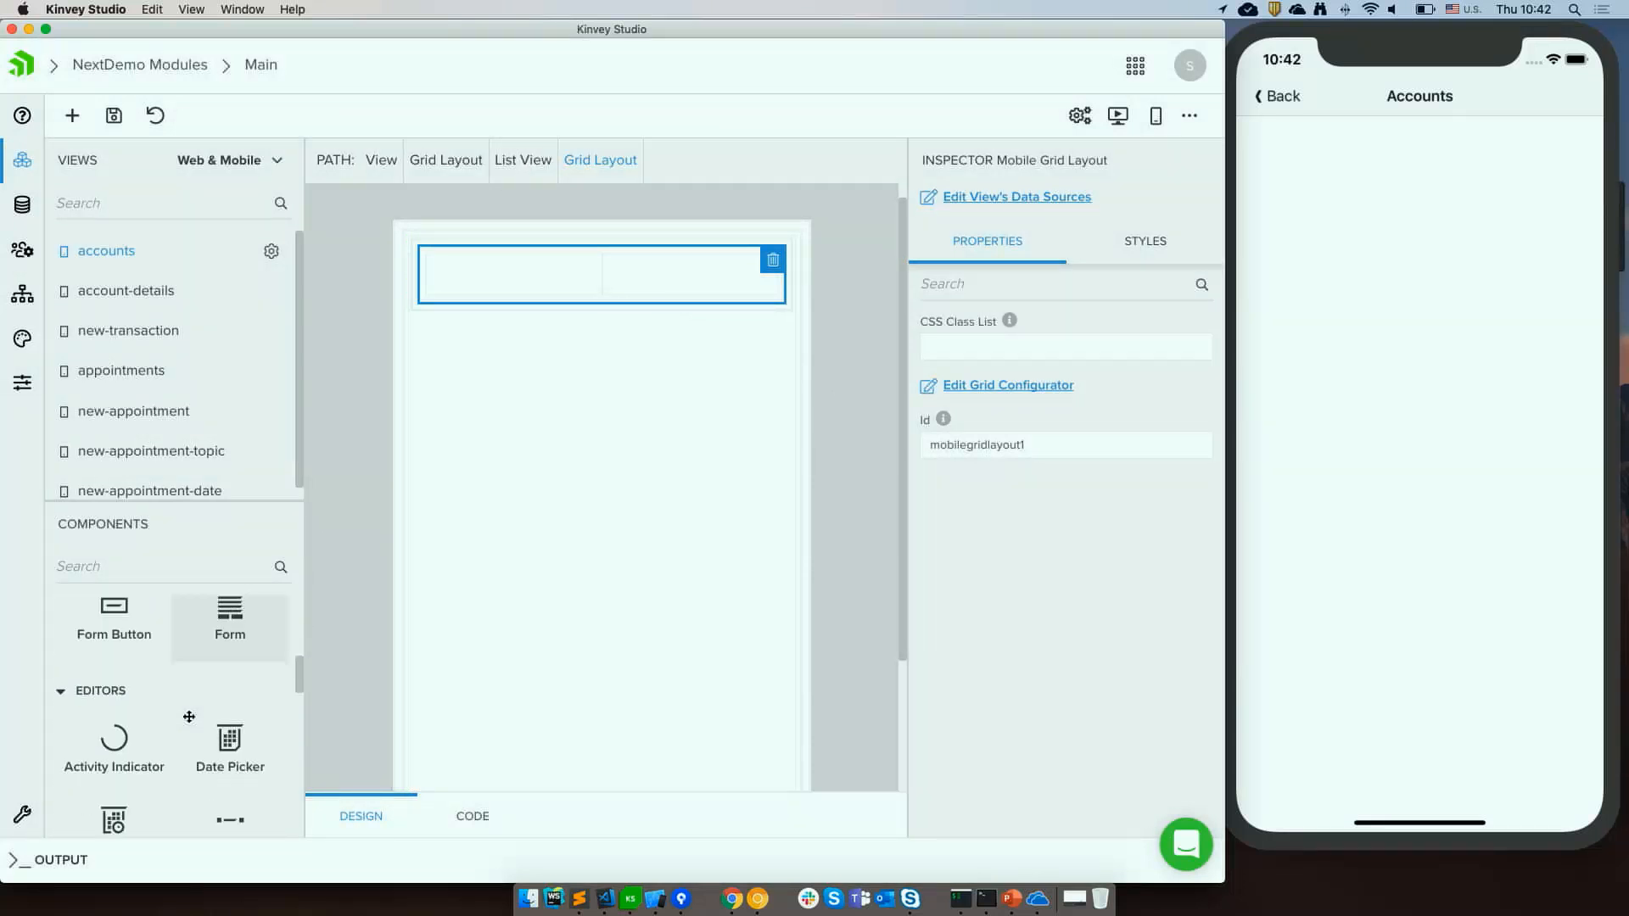
{"action": "left_click_drag", "start_coordinate": [85, 762], "coordinate": [509, 288]}
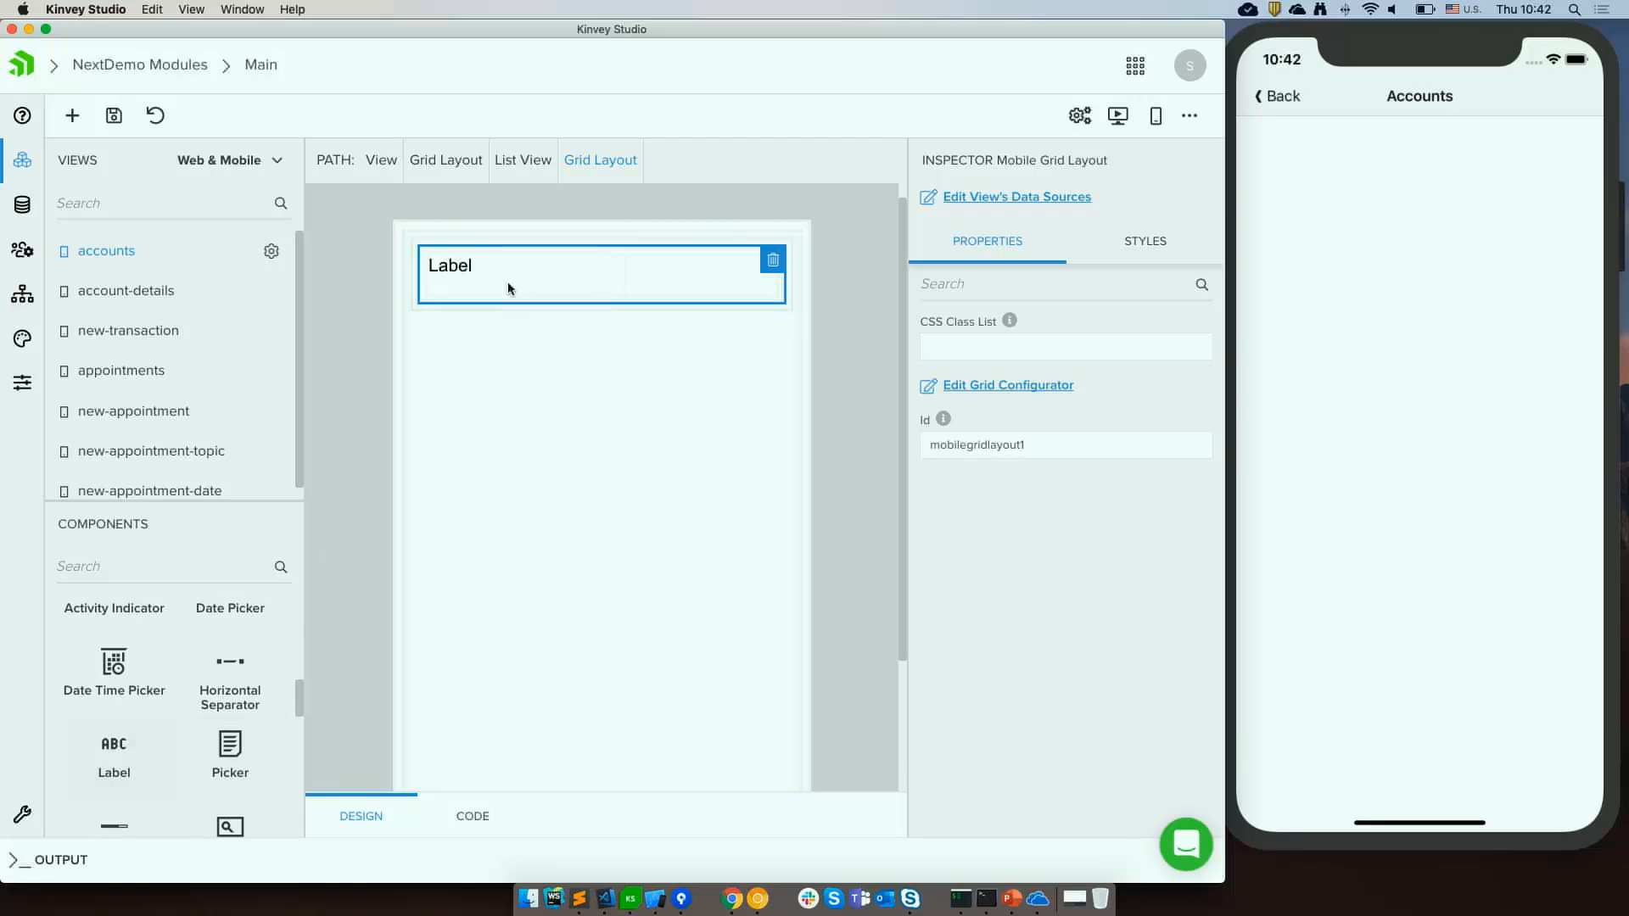
{"action": "left_click_drag", "start_coordinate": [119, 753], "coordinate": [694, 273]}
Bind the first label in the list item to {{item?.name}}.
{"action": "left_click", "coordinate": [465, 280]}
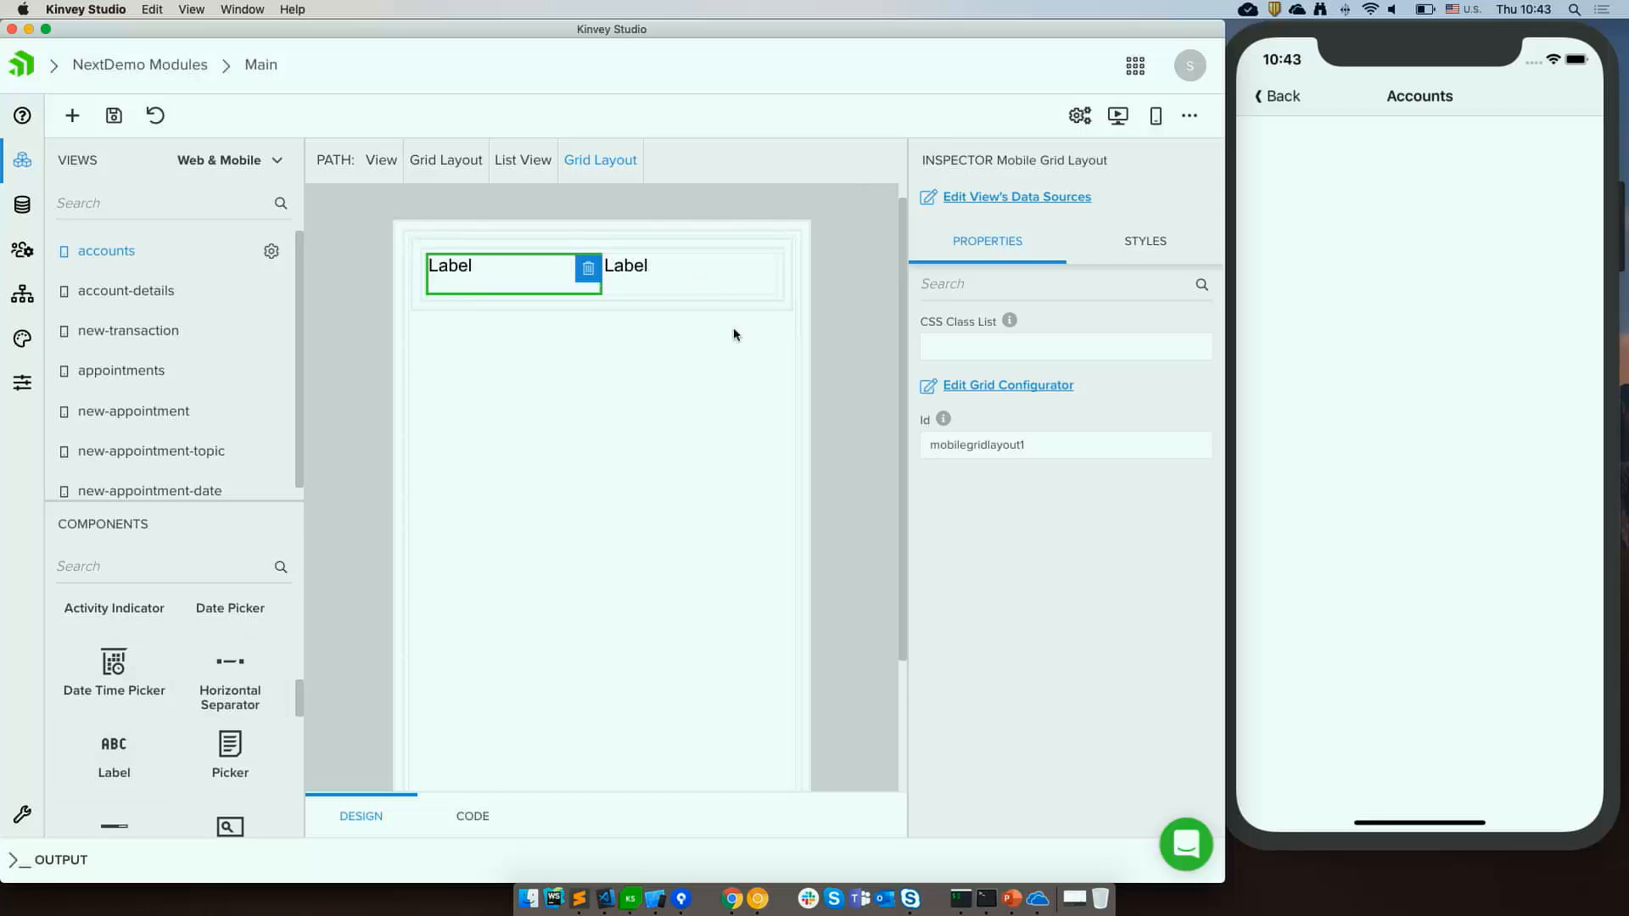
{"action": "left_click", "coordinate": [1202, 472]}
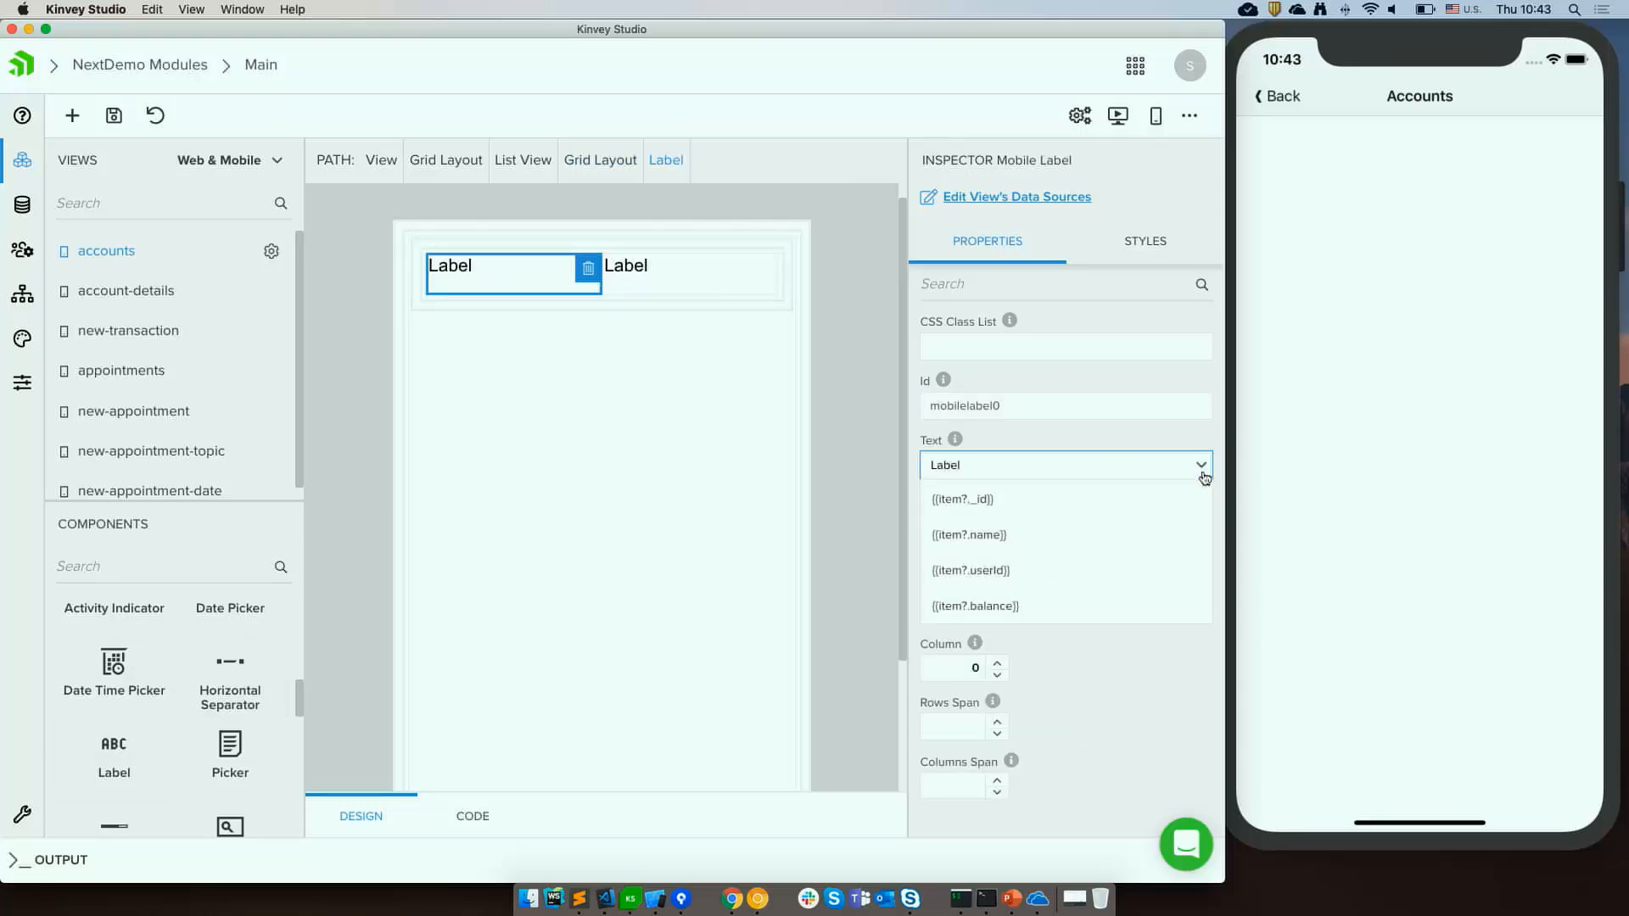
{"action": "left_click", "coordinate": [1028, 548]}
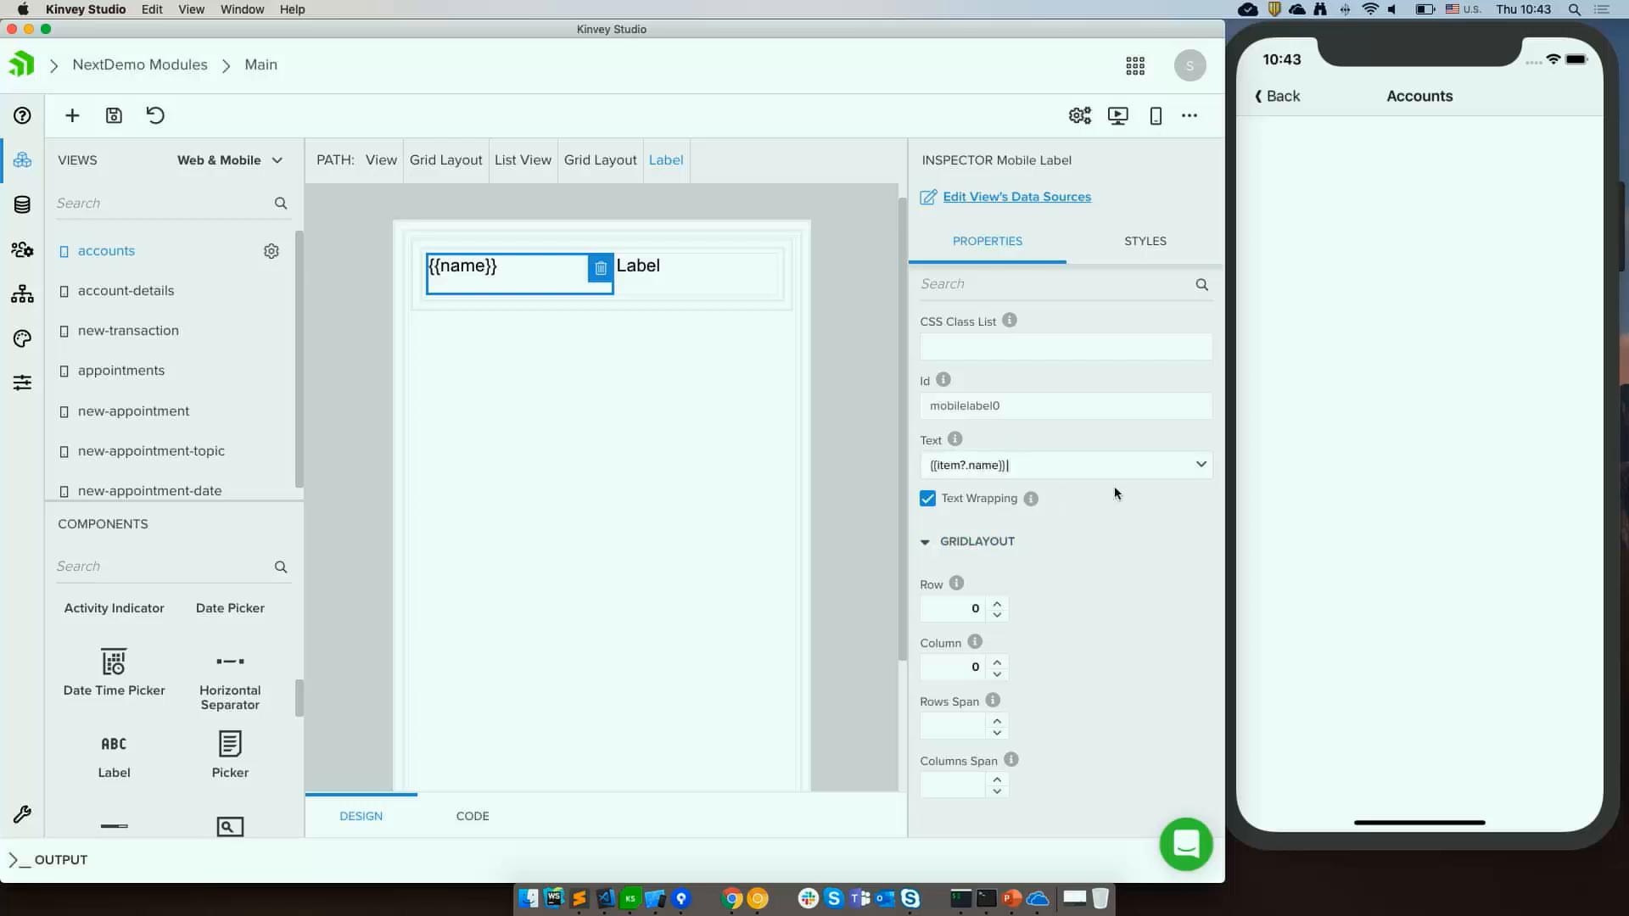
Bind the second label to the balance field, prefix its text with $ to read ${{item?.balance}}, and save.
{"action": "left_click", "coordinate": [639, 270]}
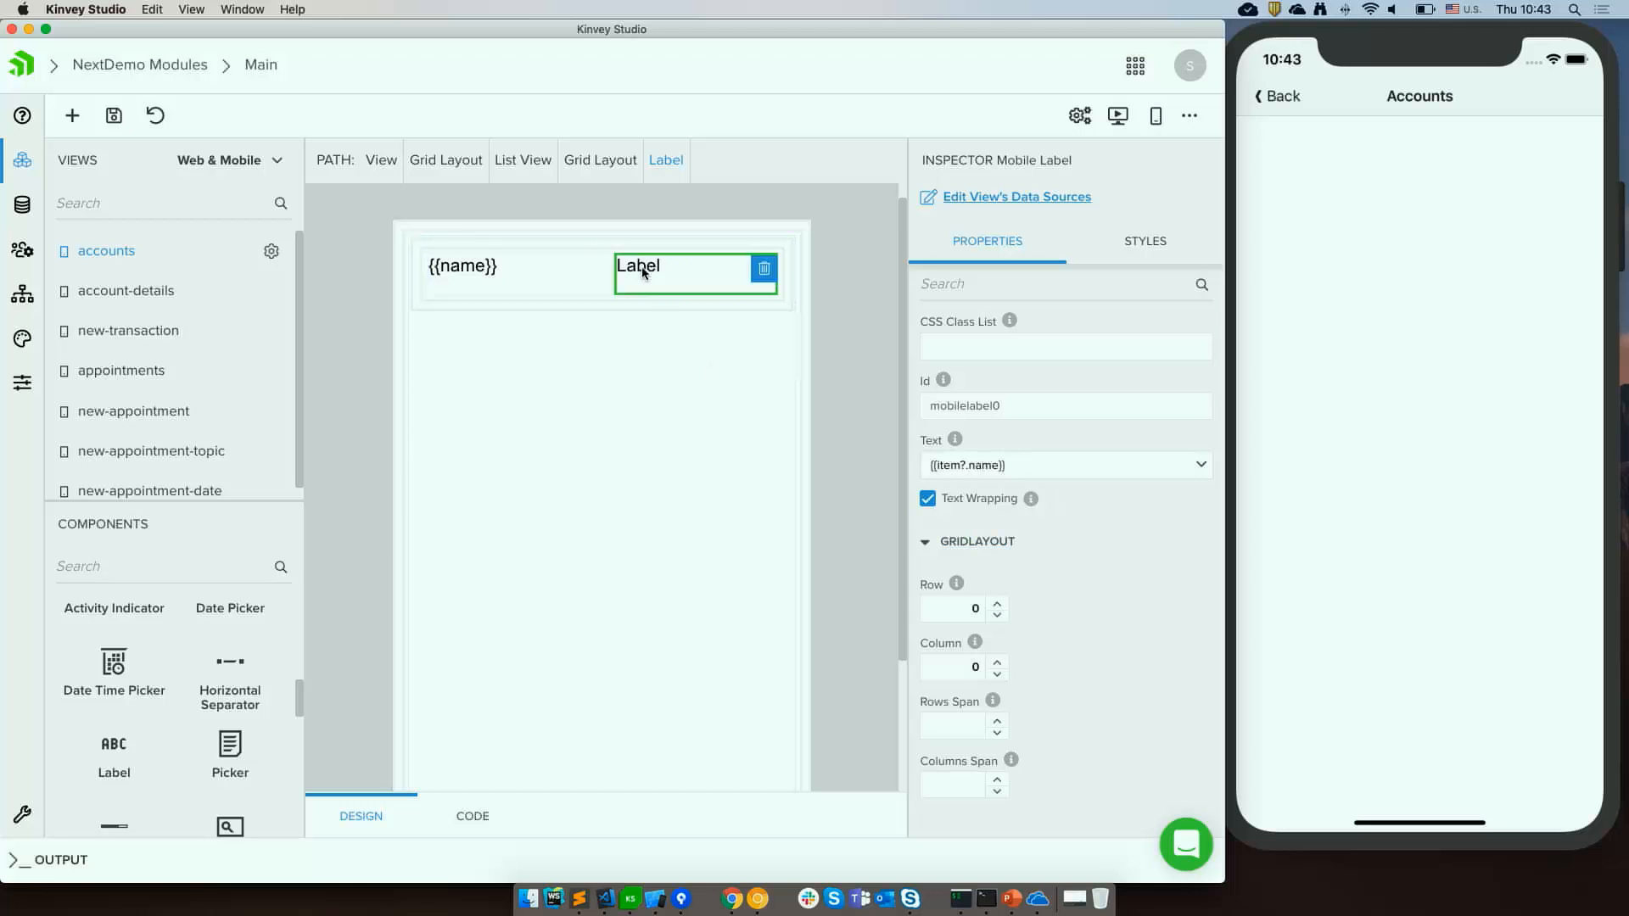
{"action": "left_click", "coordinate": [1200, 465]}
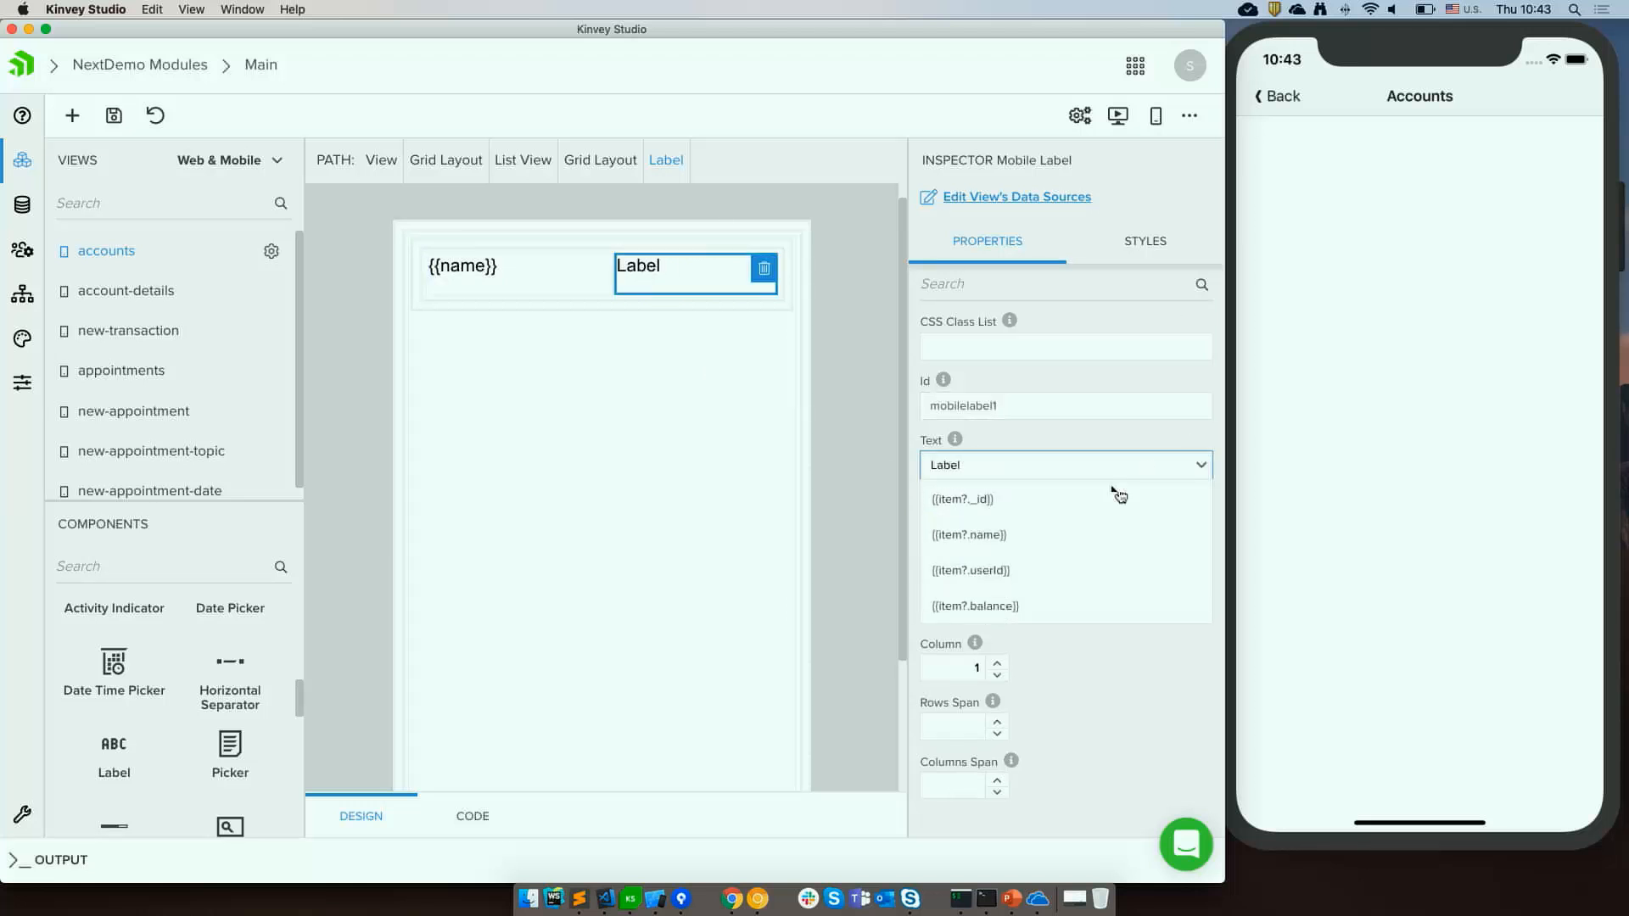
{"action": "left_click", "coordinate": [1019, 598]}
{"action": "left_click", "coordinate": [1052, 469]}
{"action": "key", "text": "super+a"}
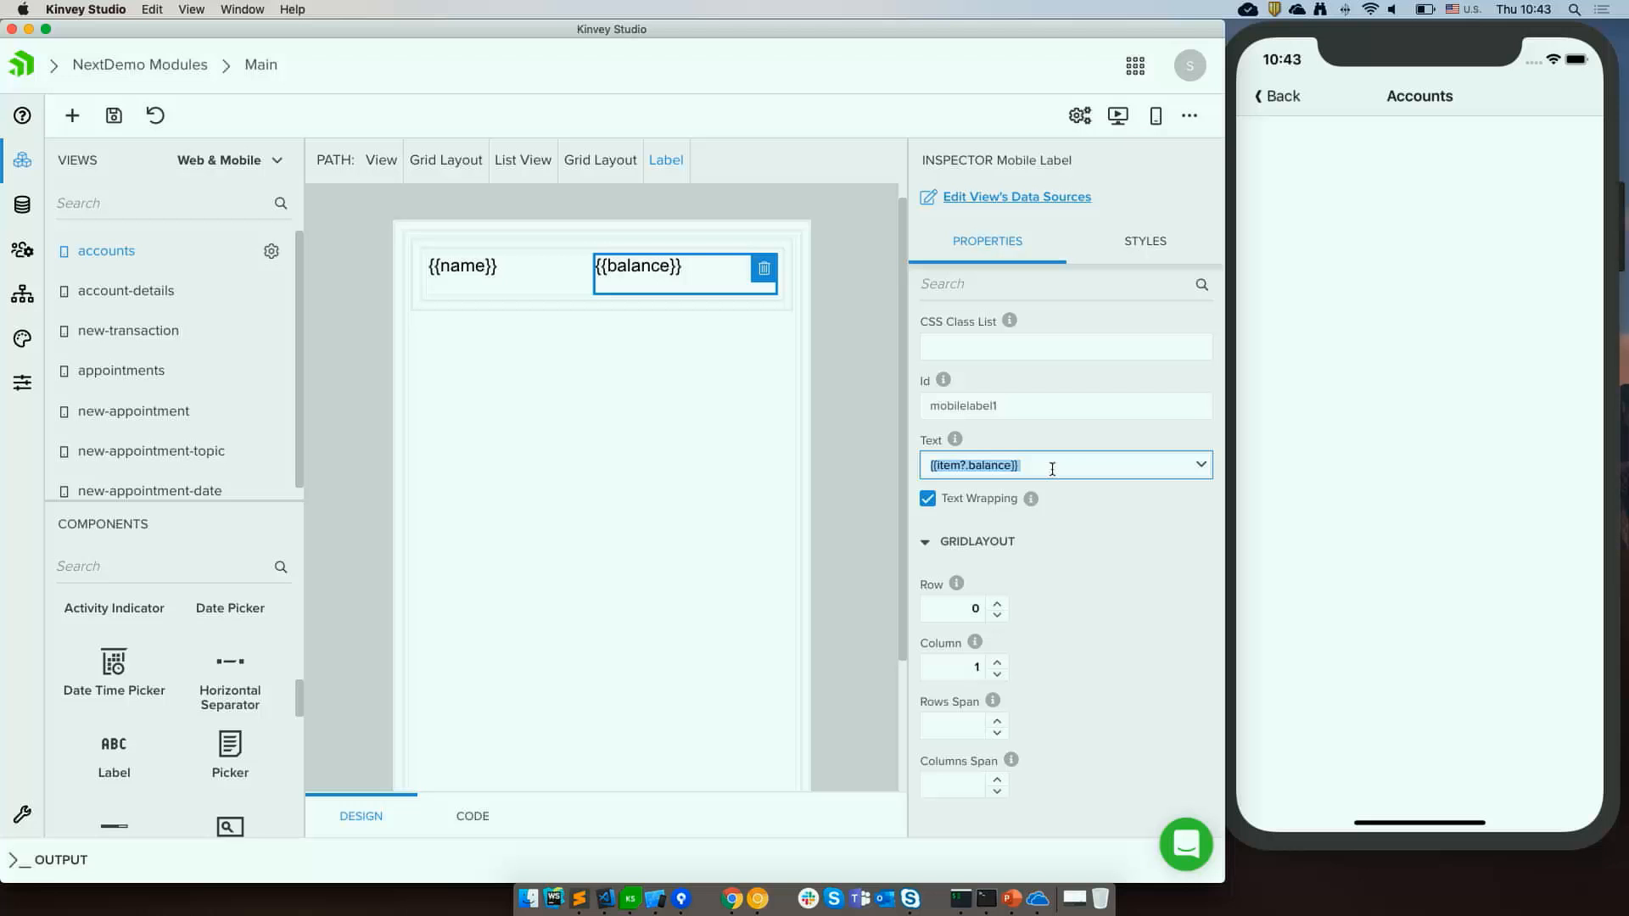
{"action": "left_click", "coordinate": [1052, 469]}
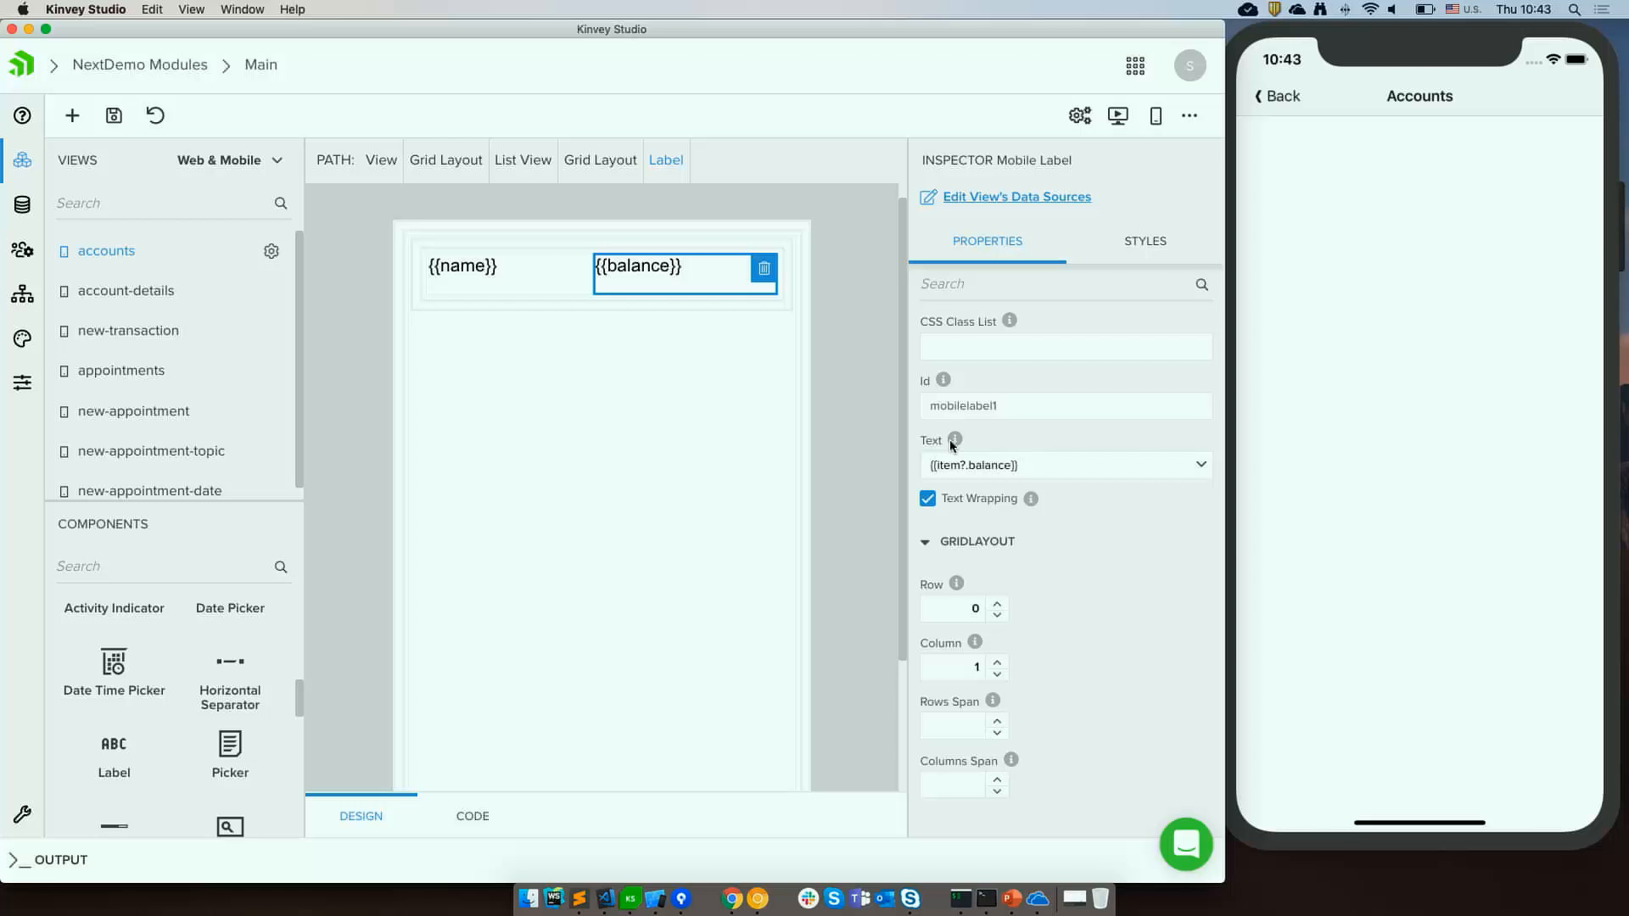
{"action": "type", "text": "$"}
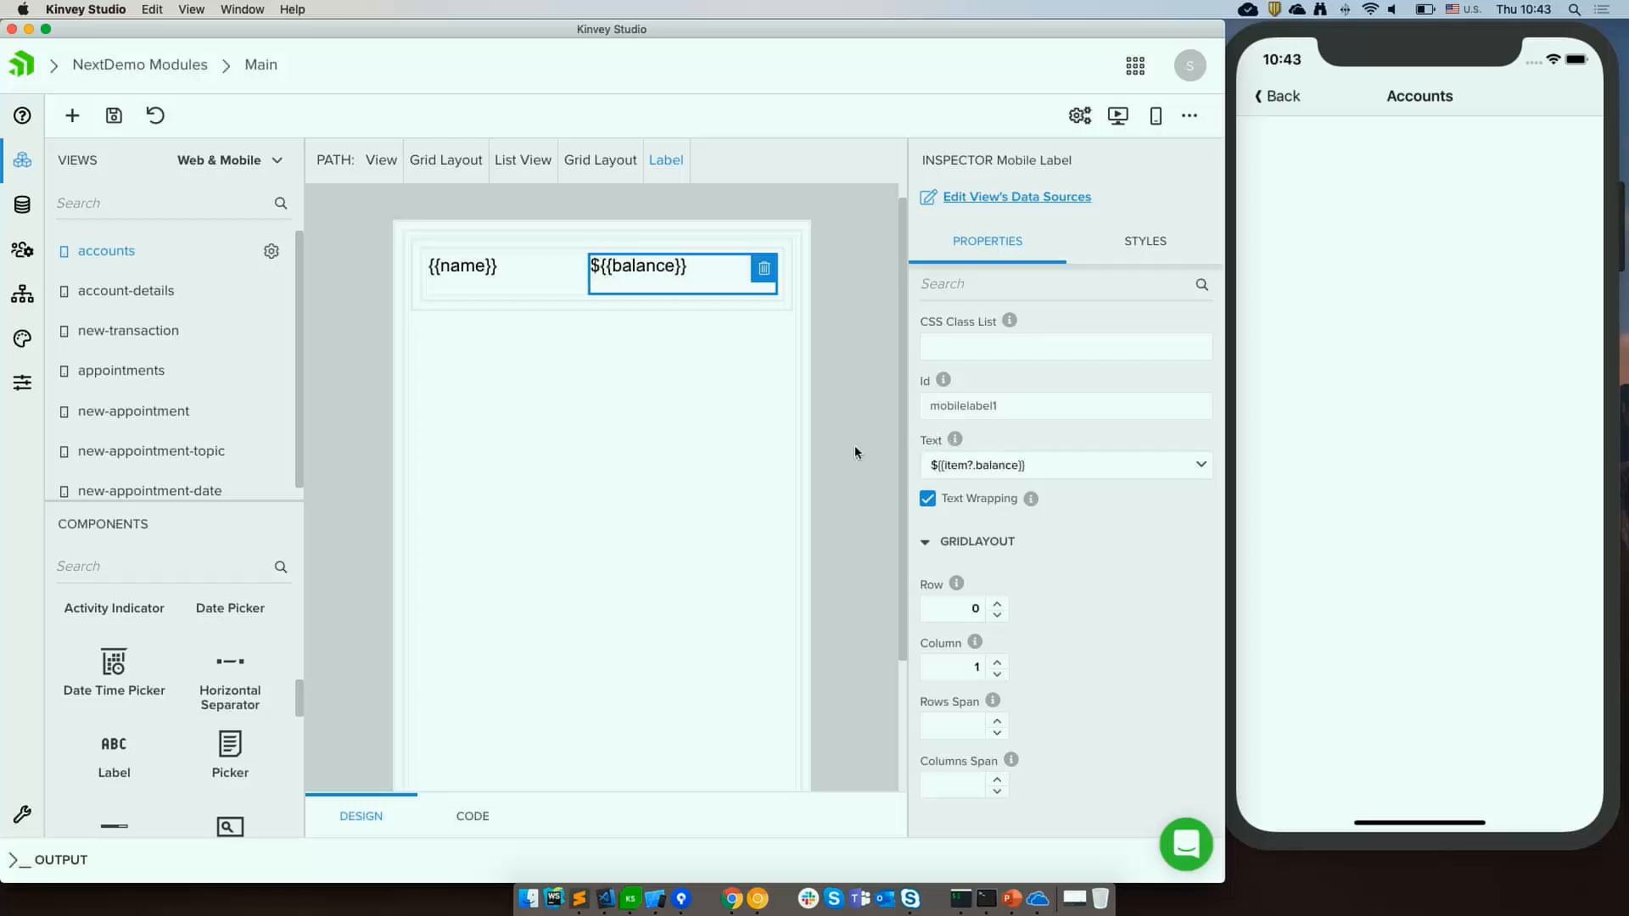
{"action": "key", "text": "super+s"}
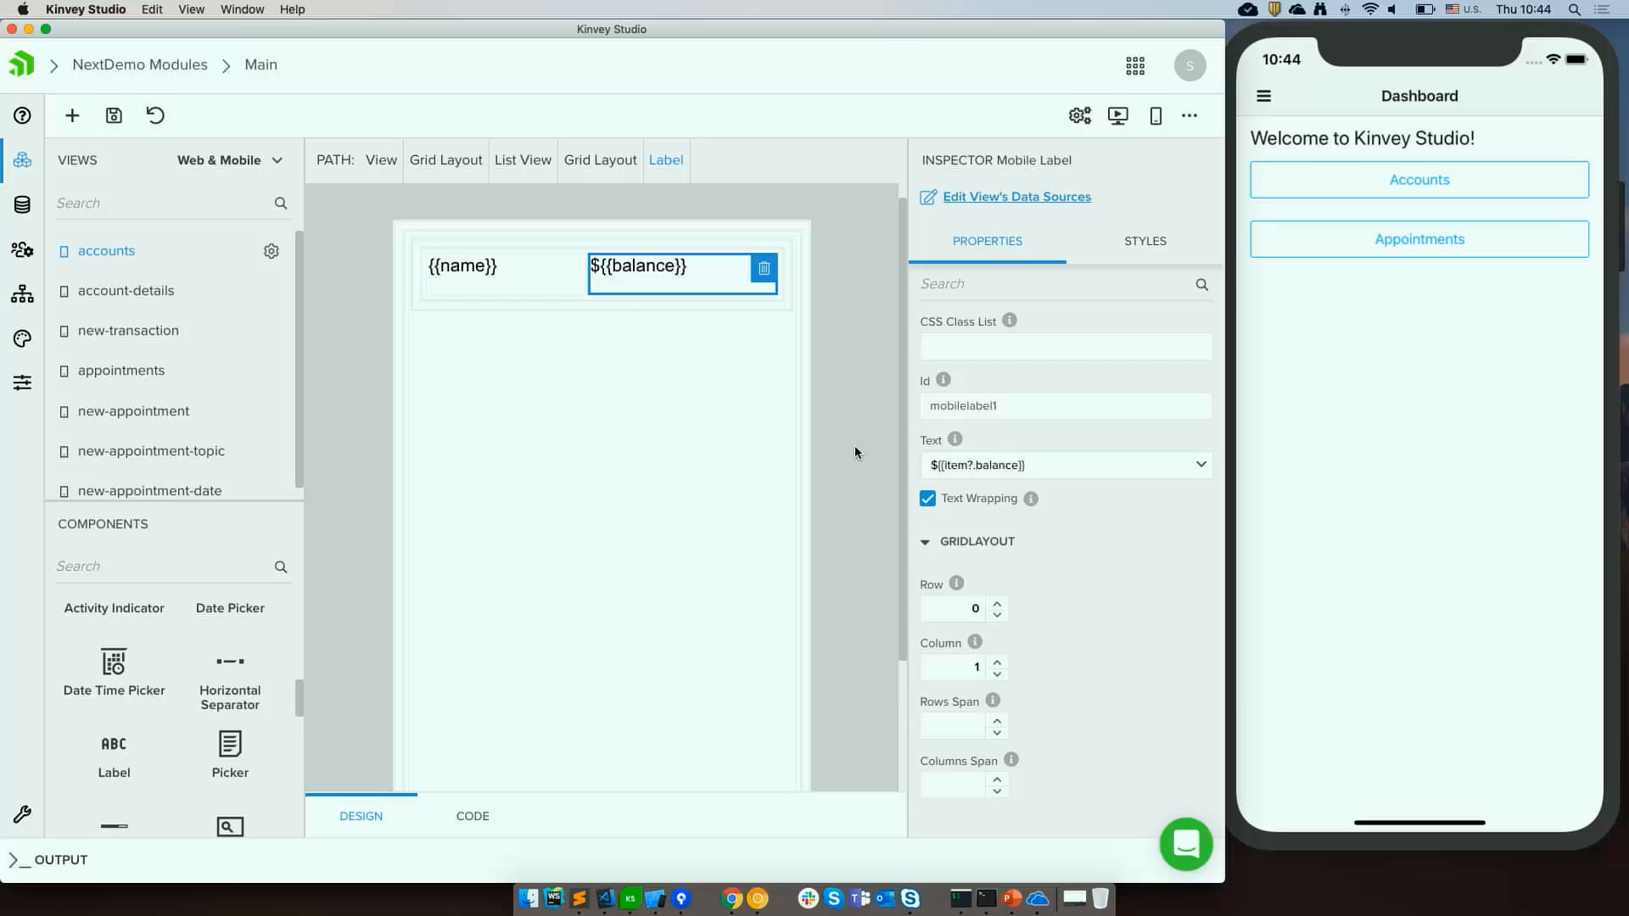
Preview the Accounts list in the simulator and glance at the account-details view before returning to accounts.
{"action": "left_click", "coordinate": [1523, 452]}
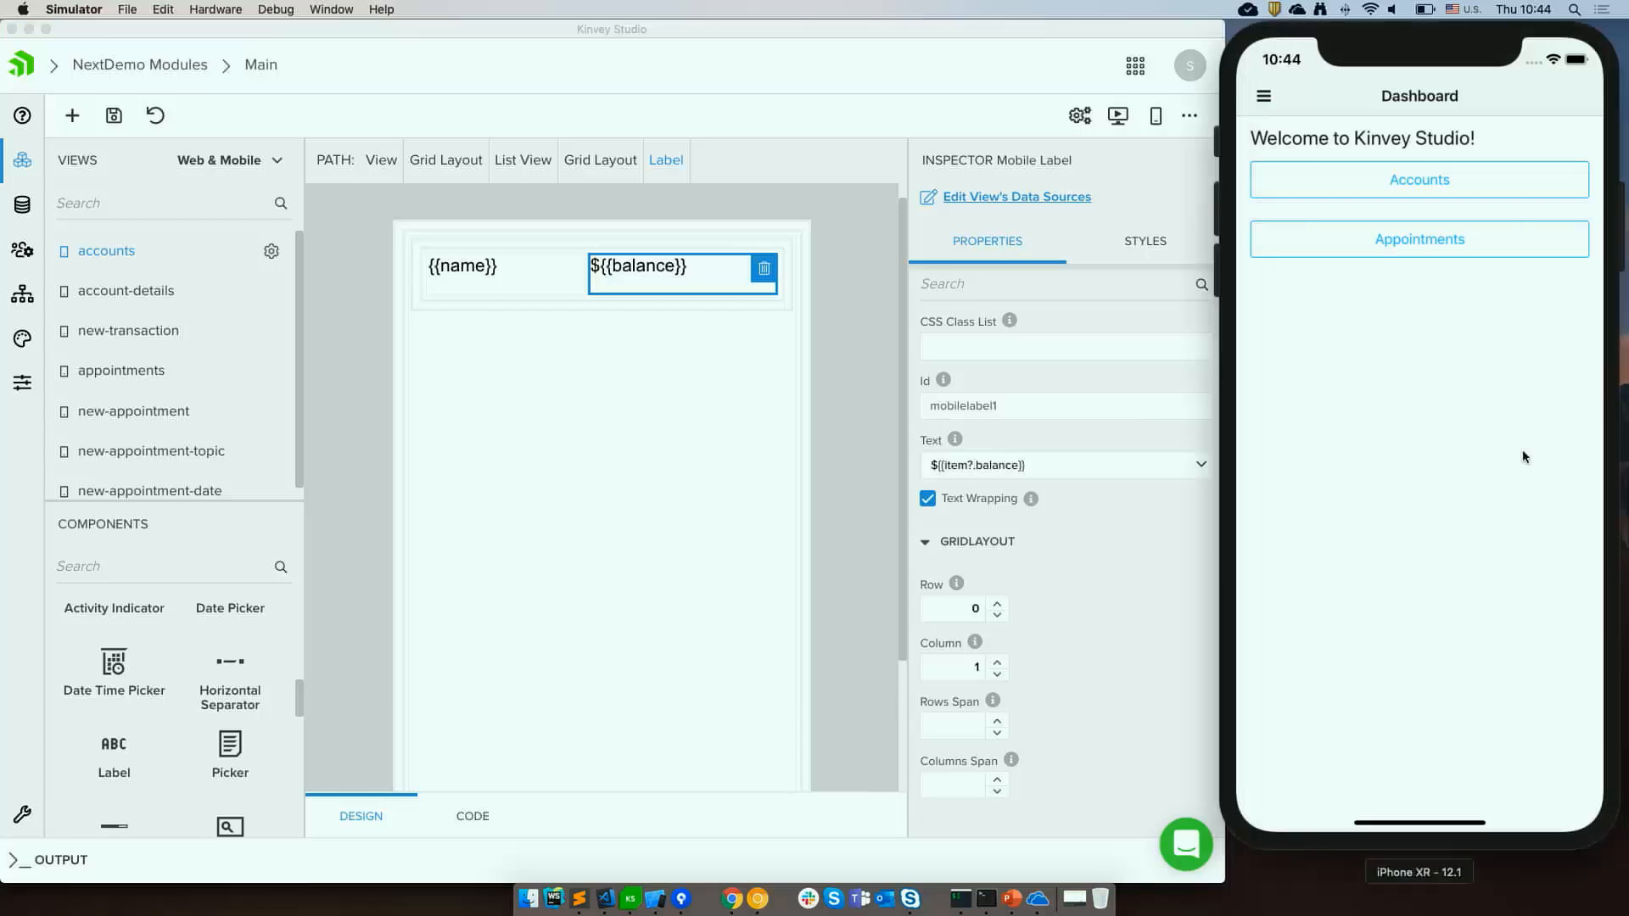
{"action": "left_click", "coordinate": [1430, 190]}
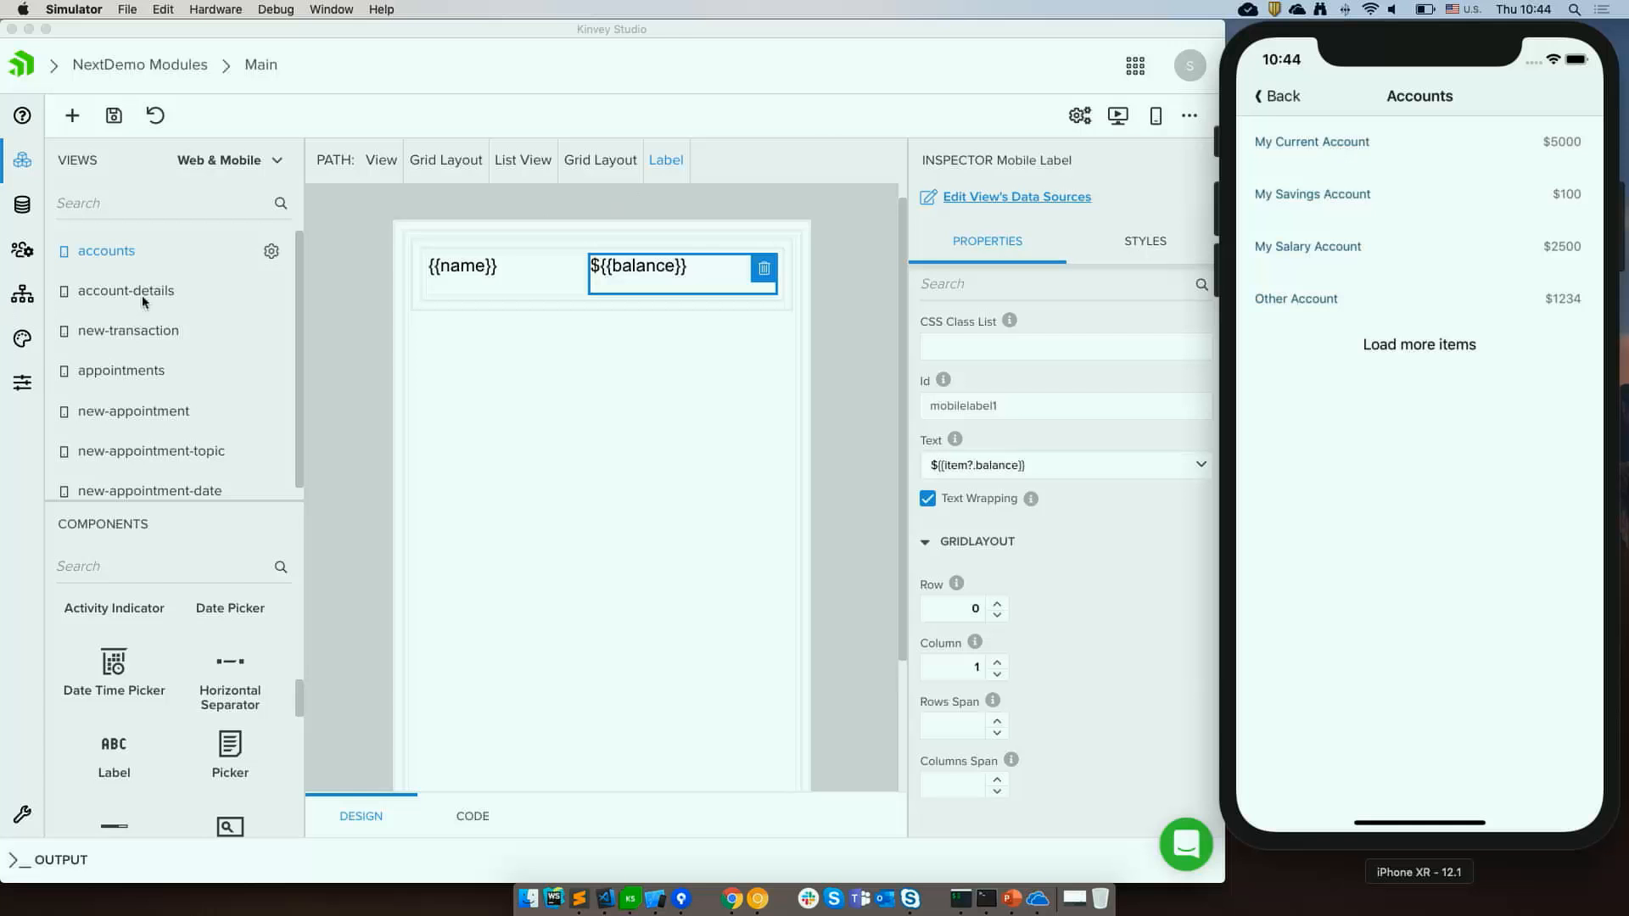
{"action": "left_click", "coordinate": [99, 293]}
{"action": "left_click", "coordinate": [100, 296]}
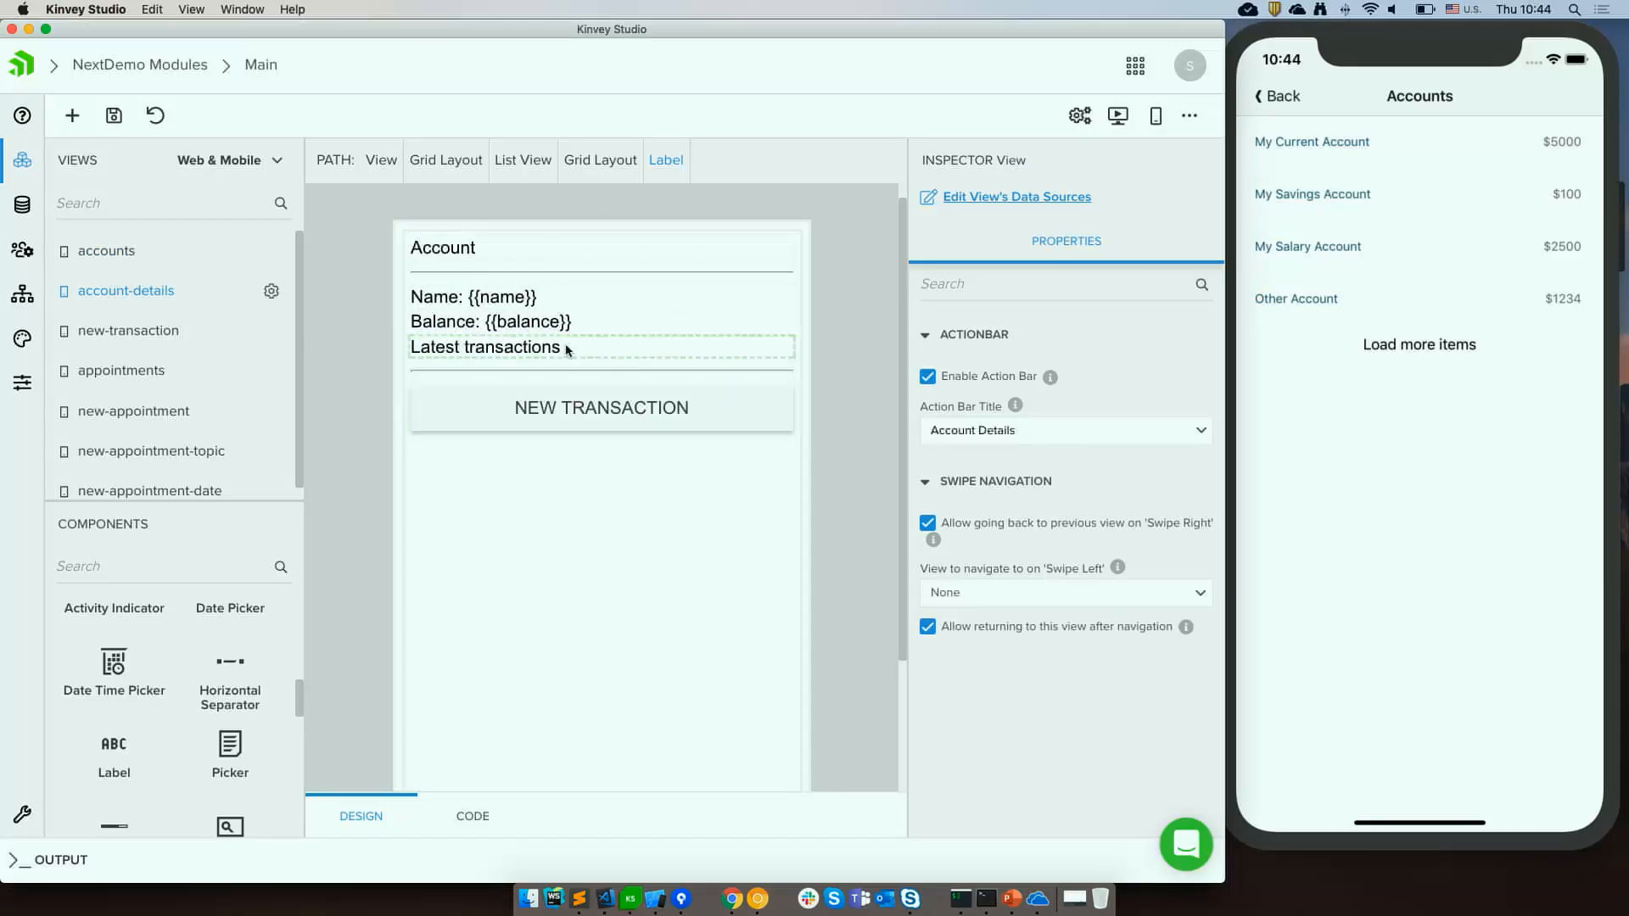
{"action": "left_click", "coordinate": [106, 251]}
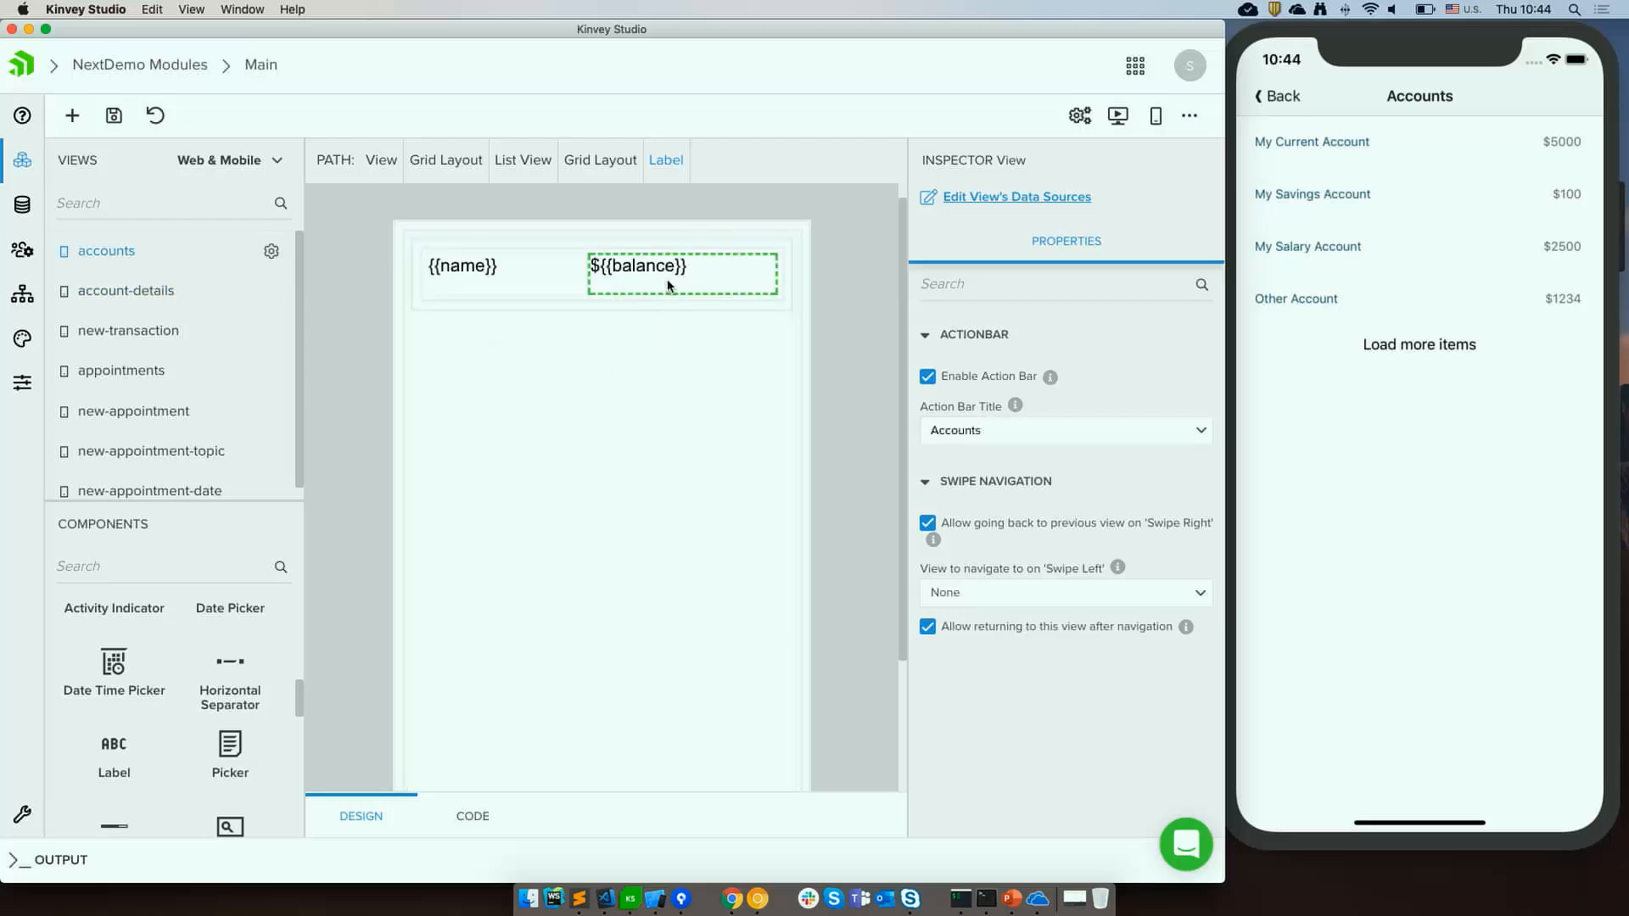
Select the List View and set the view to navigate to on item tap to Main / account-details.
{"action": "left_click", "coordinate": [669, 284]}
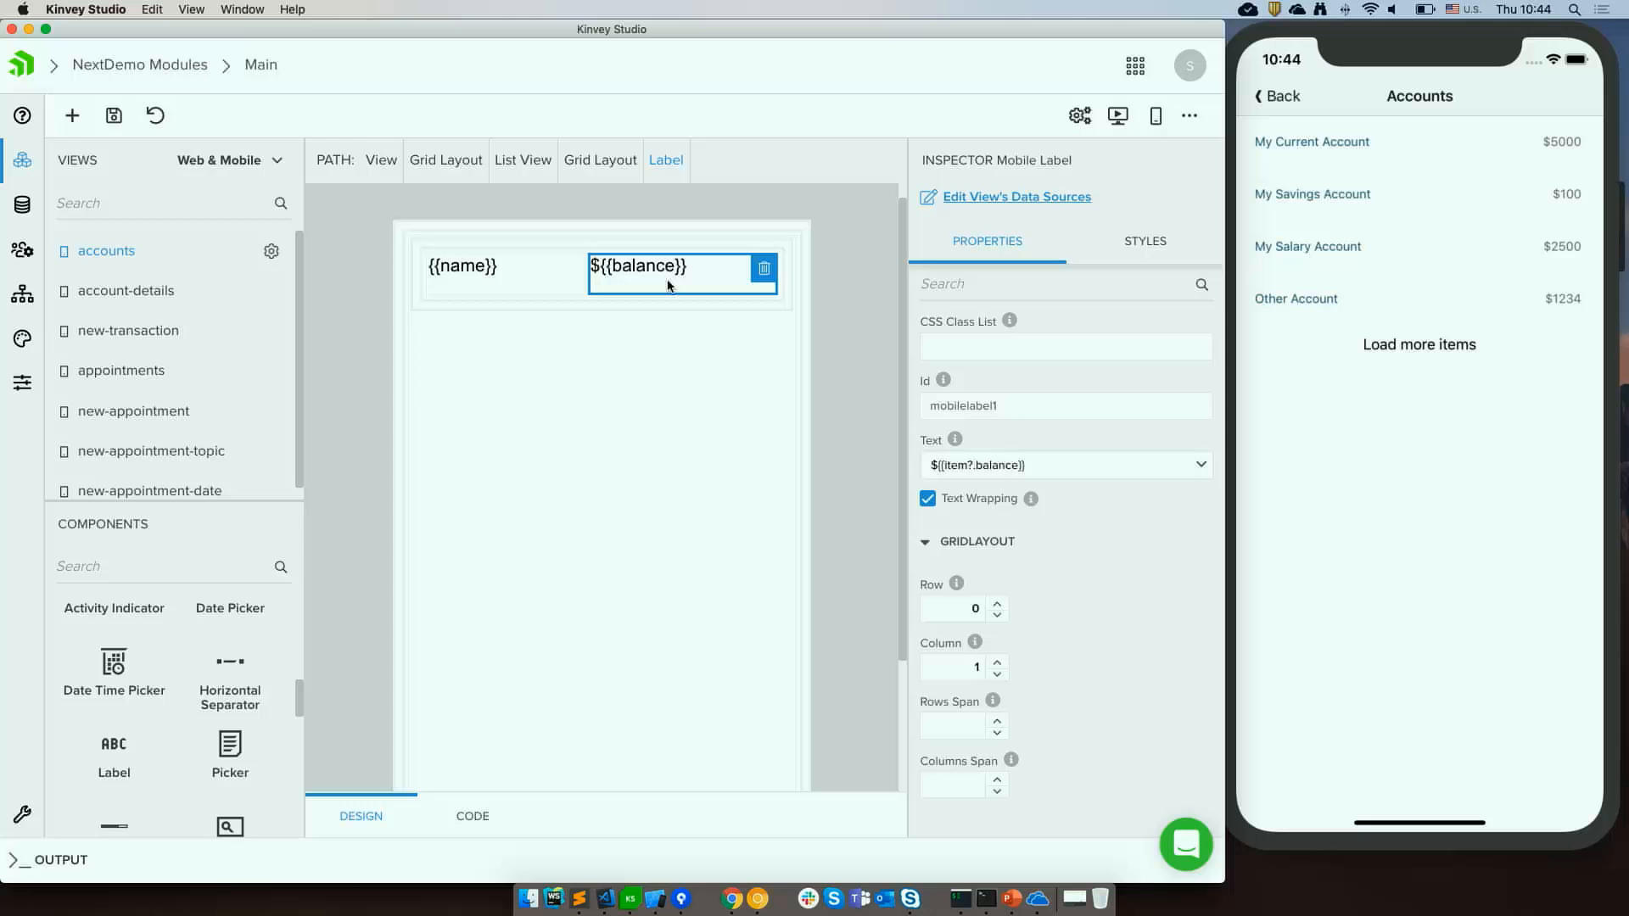
{"action": "left_click", "coordinate": [509, 268]}
{"action": "left_click", "coordinate": [630, 274]}
{"action": "left_click", "coordinate": [501, 266]}
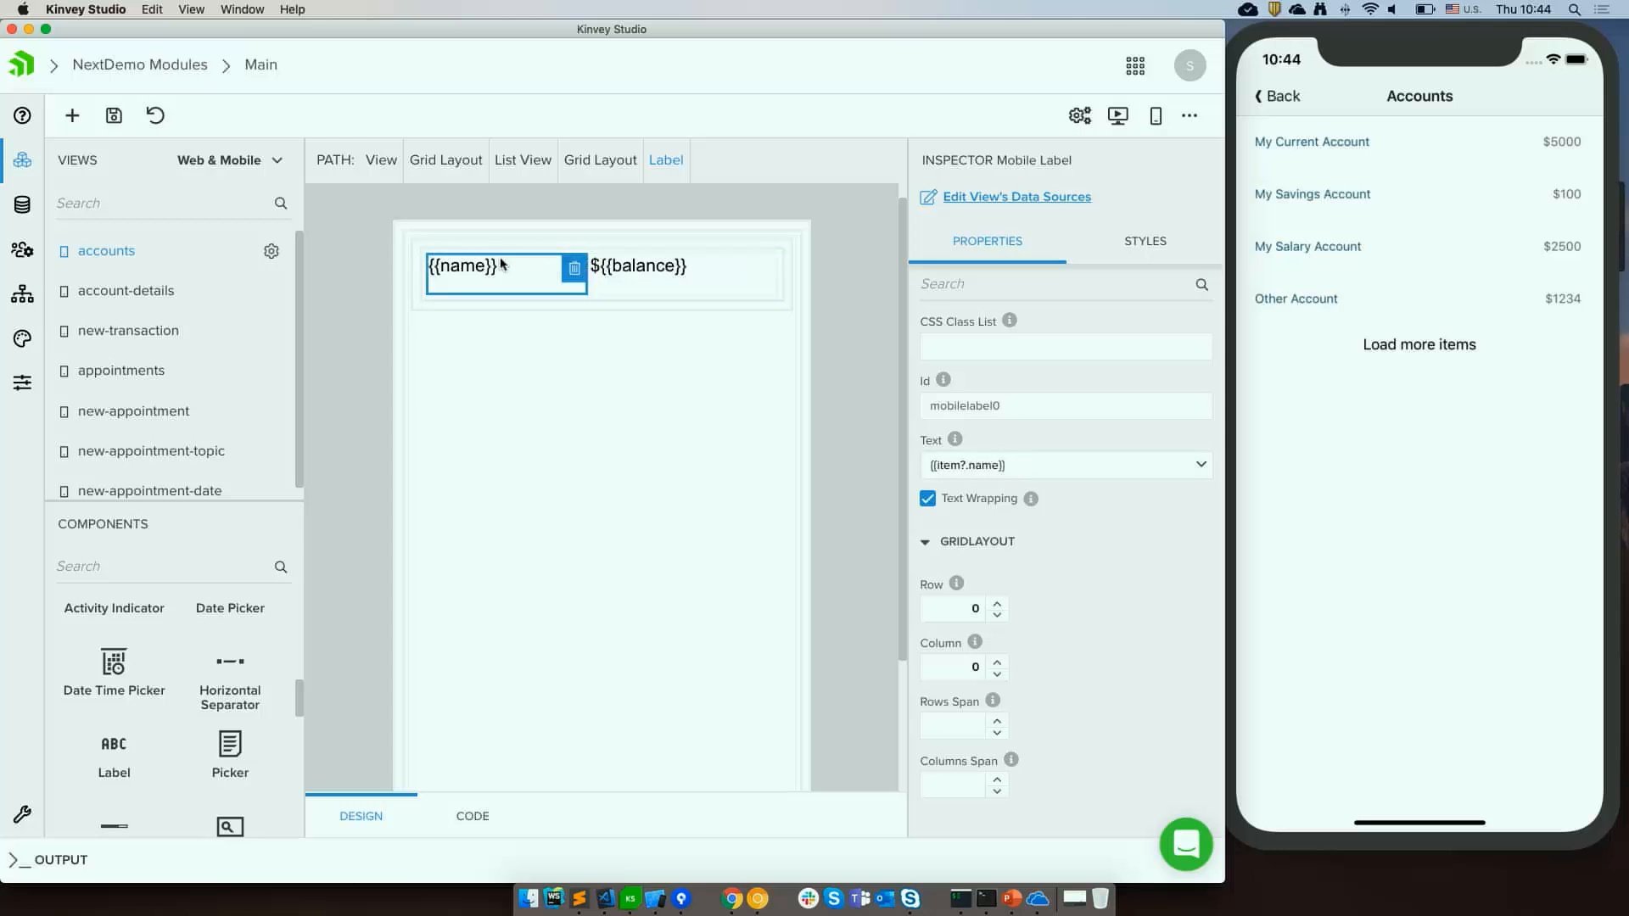
{"action": "left_click", "coordinate": [528, 169]}
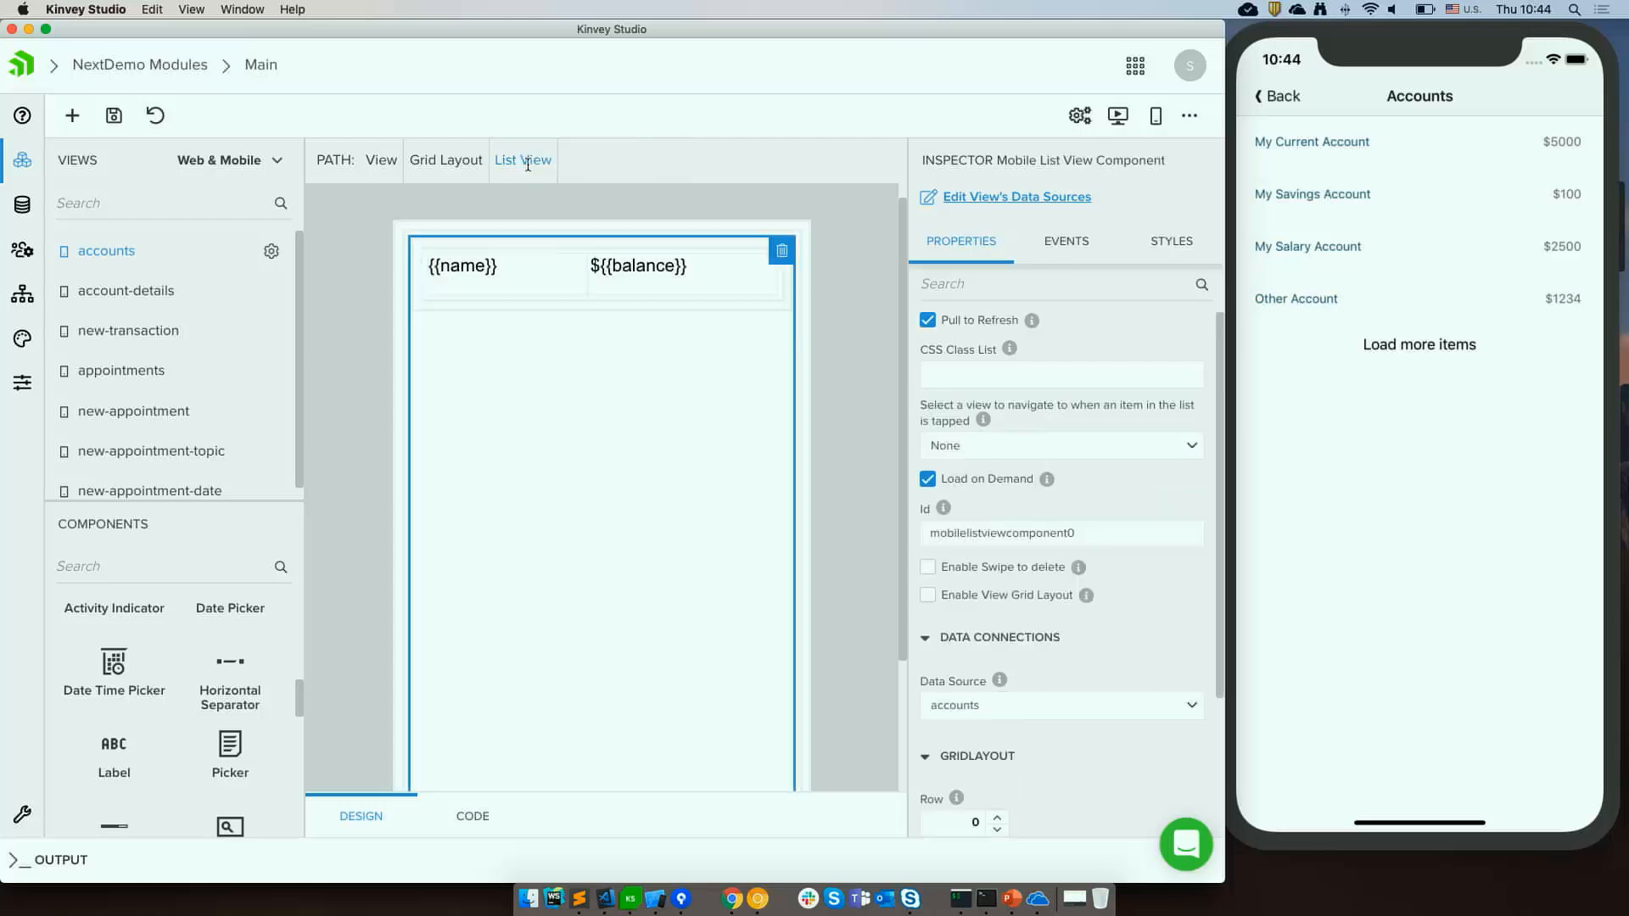
{"action": "left_click", "coordinate": [1186, 455]}
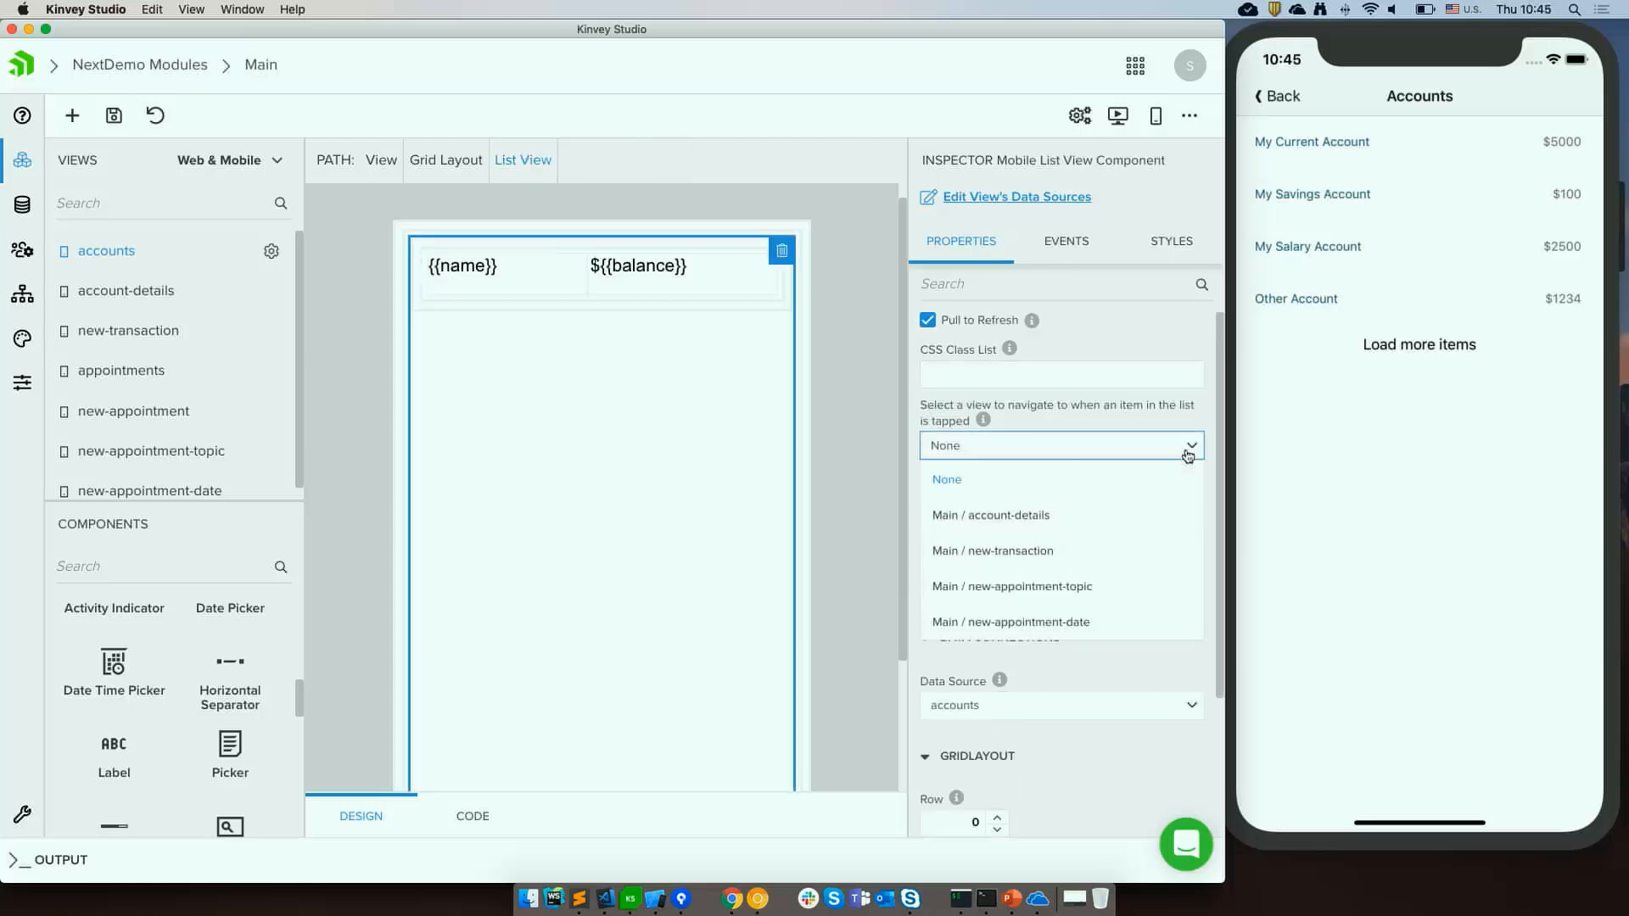
{"action": "left_click", "coordinate": [1052, 515]}
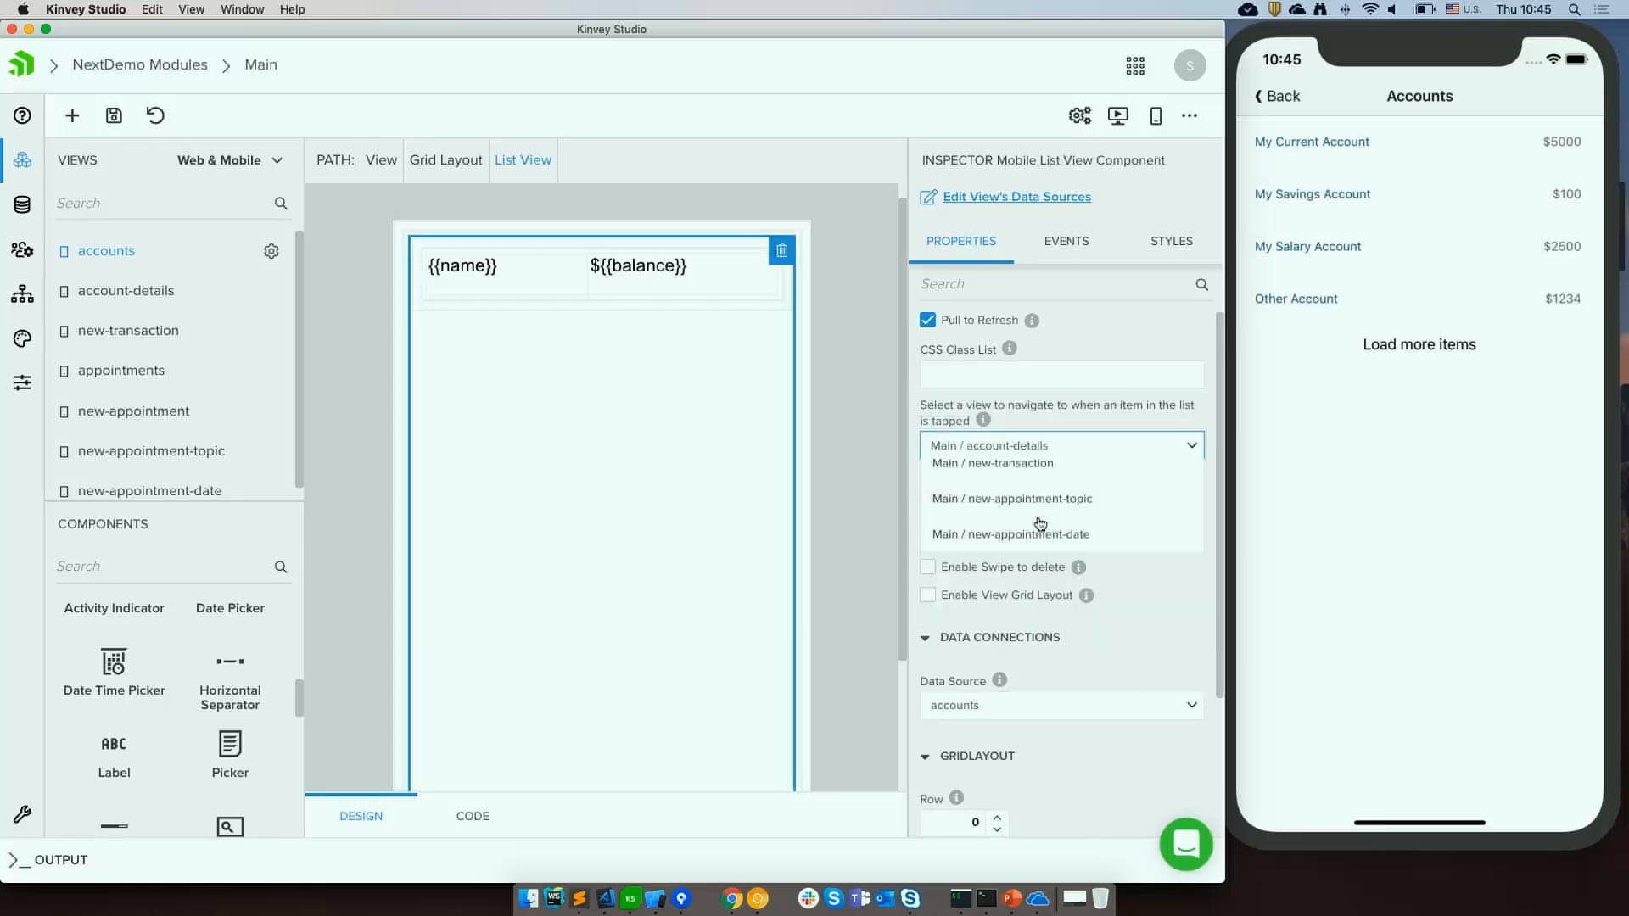
{"action": "left_click", "coordinate": [853, 450]}
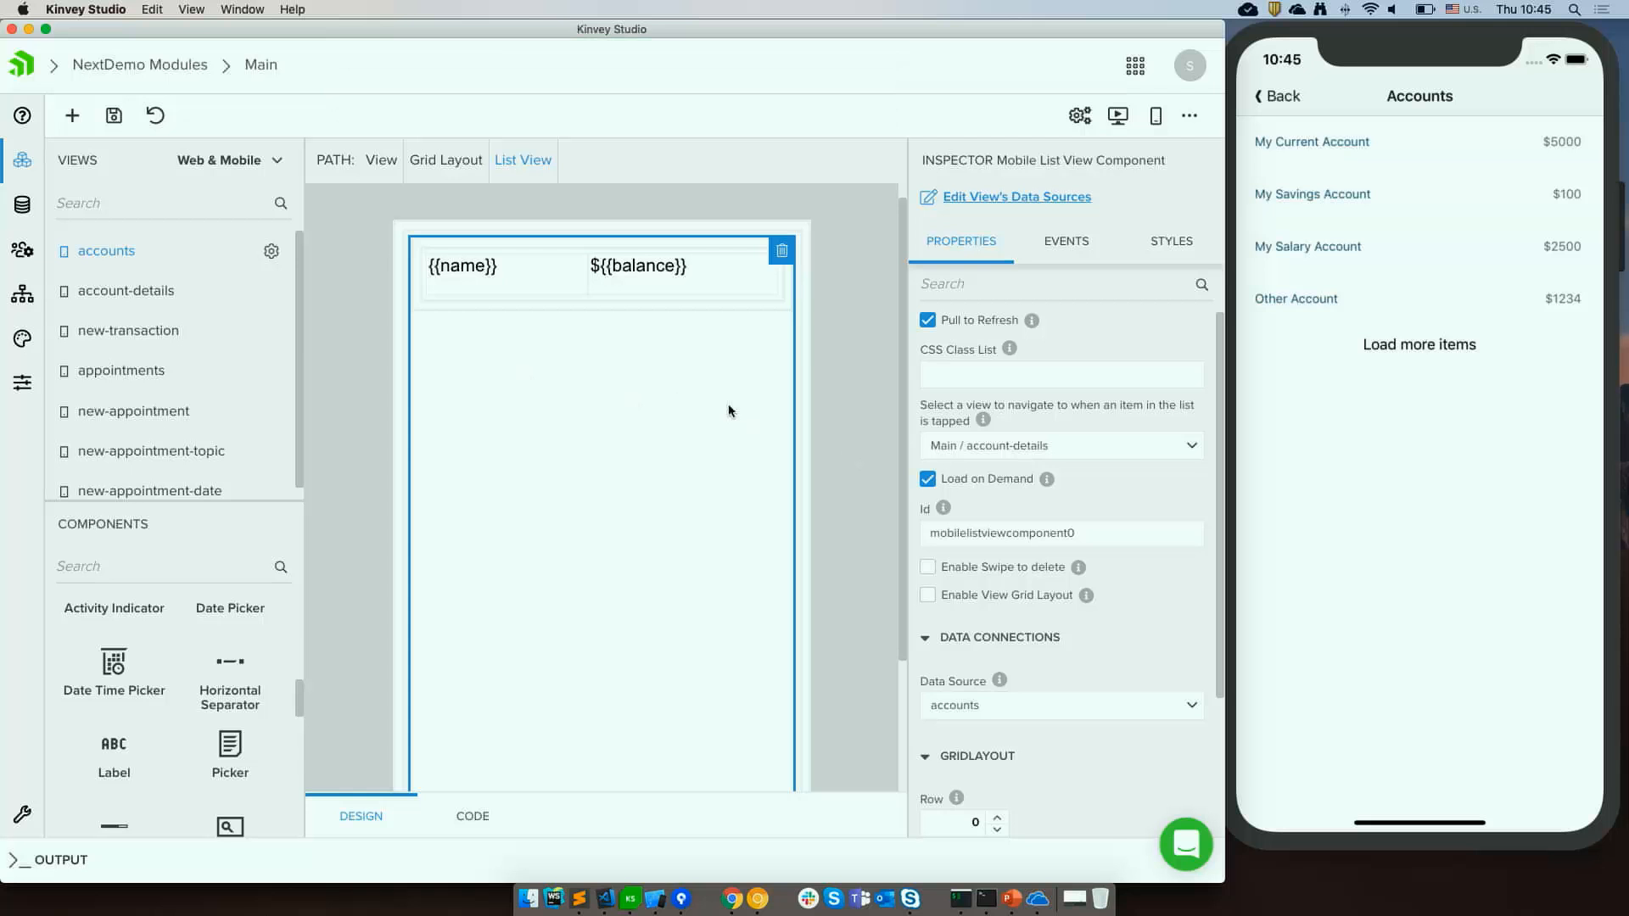
Open the account-details view and test tapping an account in the simulator's Accounts list.
{"action": "left_click", "coordinate": [143, 294]}
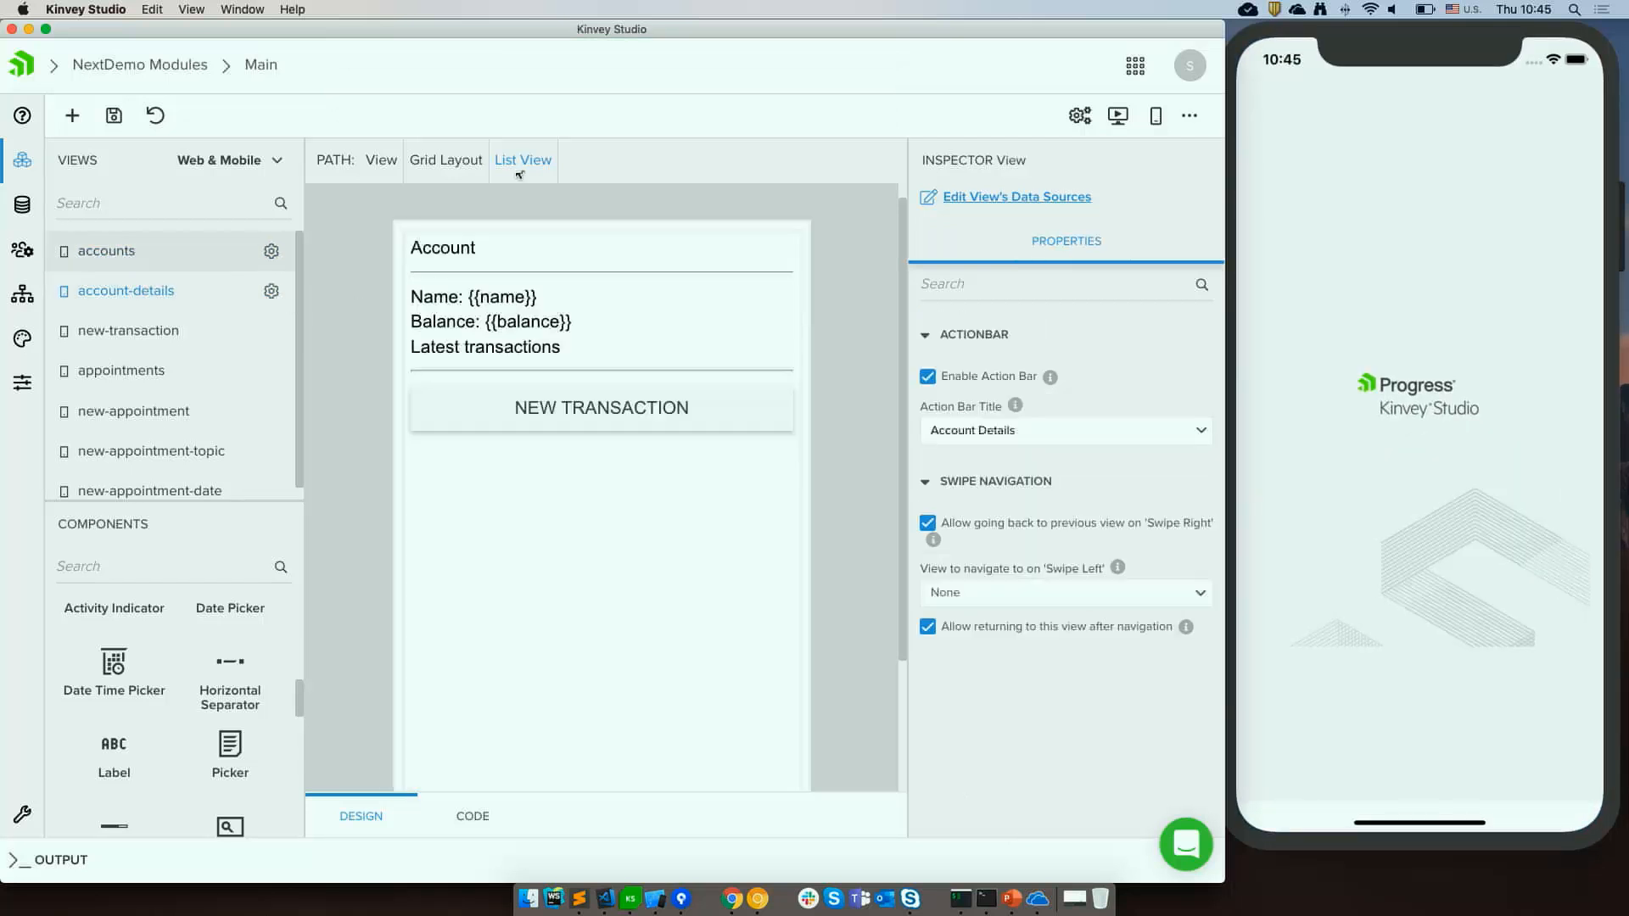
{"action": "left_click", "coordinate": [1386, 175]}
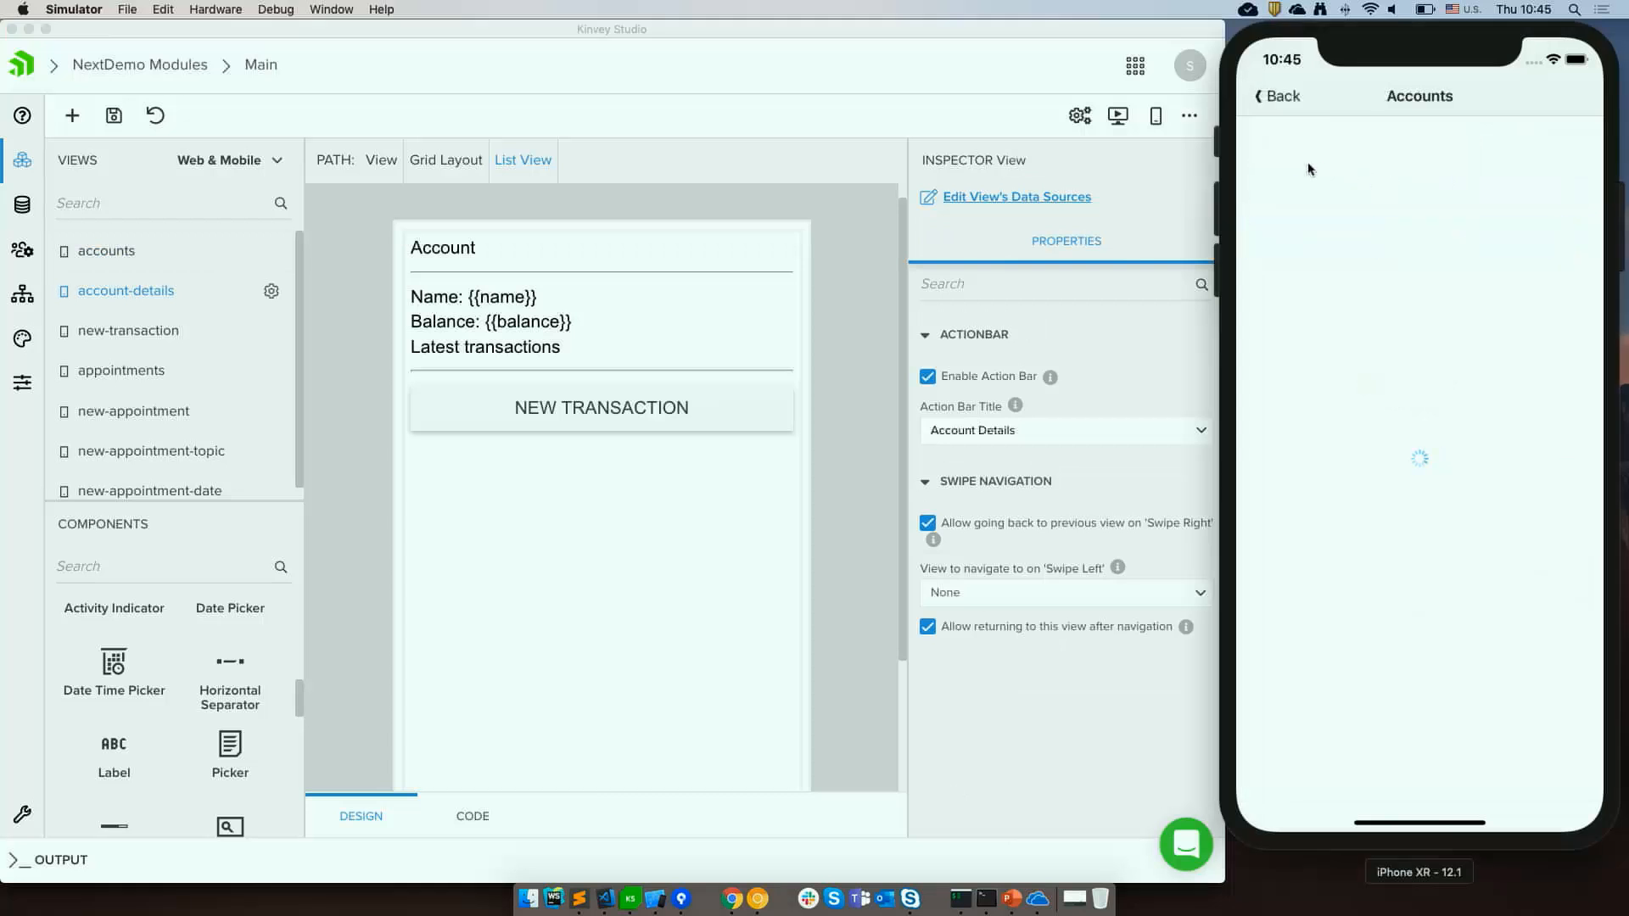
{"action": "left_click", "coordinate": [1296, 149]}
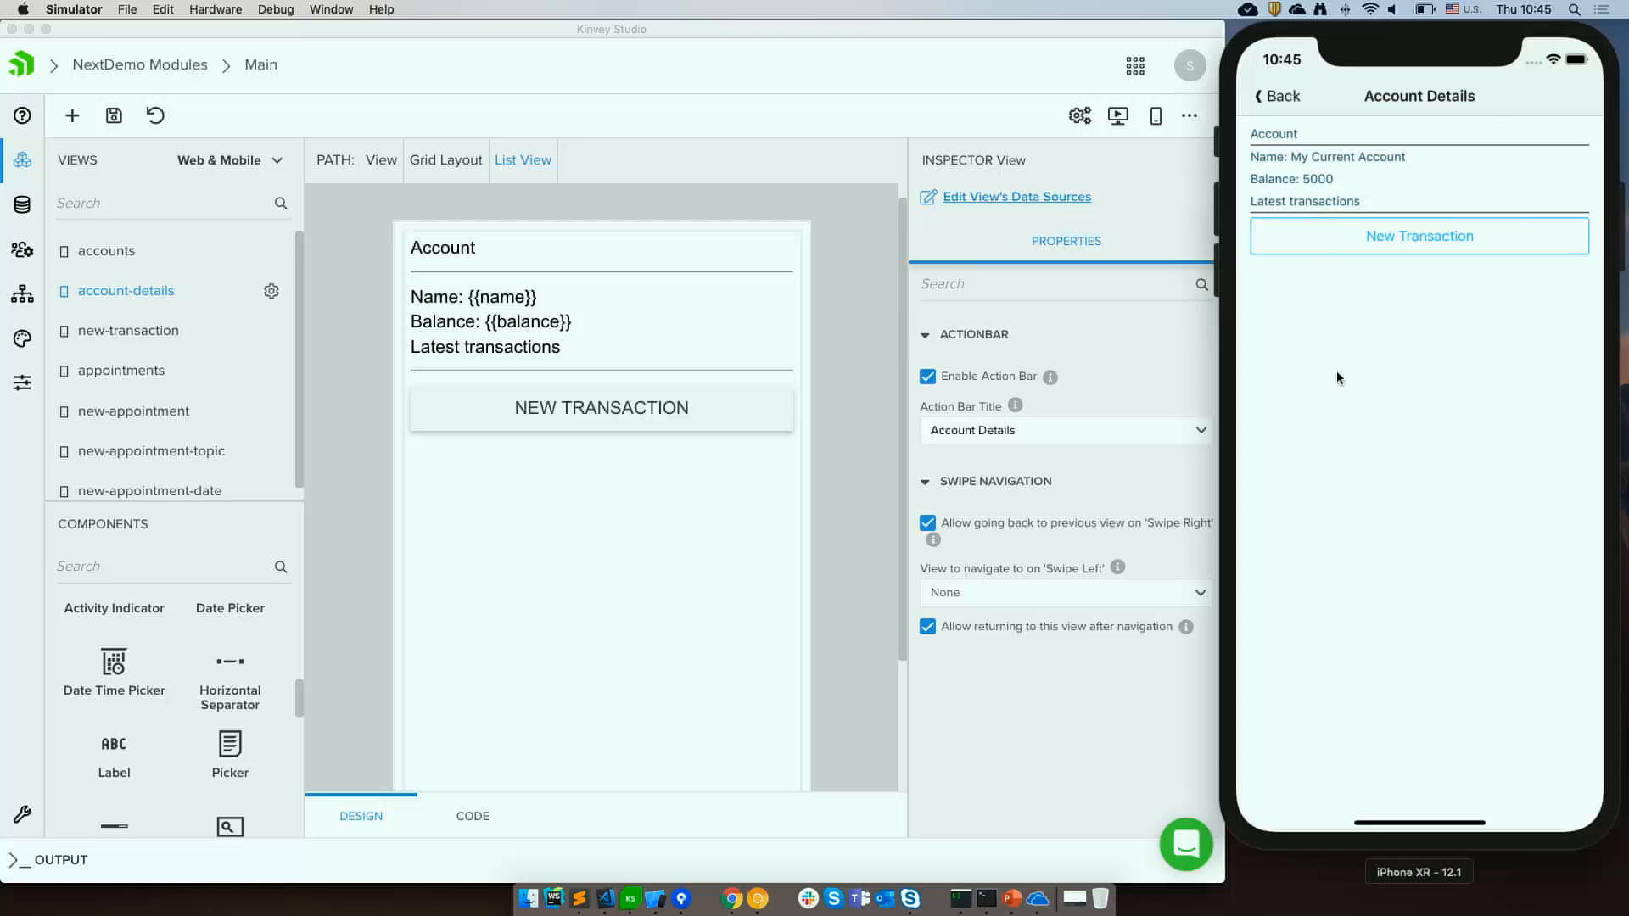
Set the CSS class of the Account heading label in account-details to h2.
{"action": "left_click", "coordinate": [451, 255]}
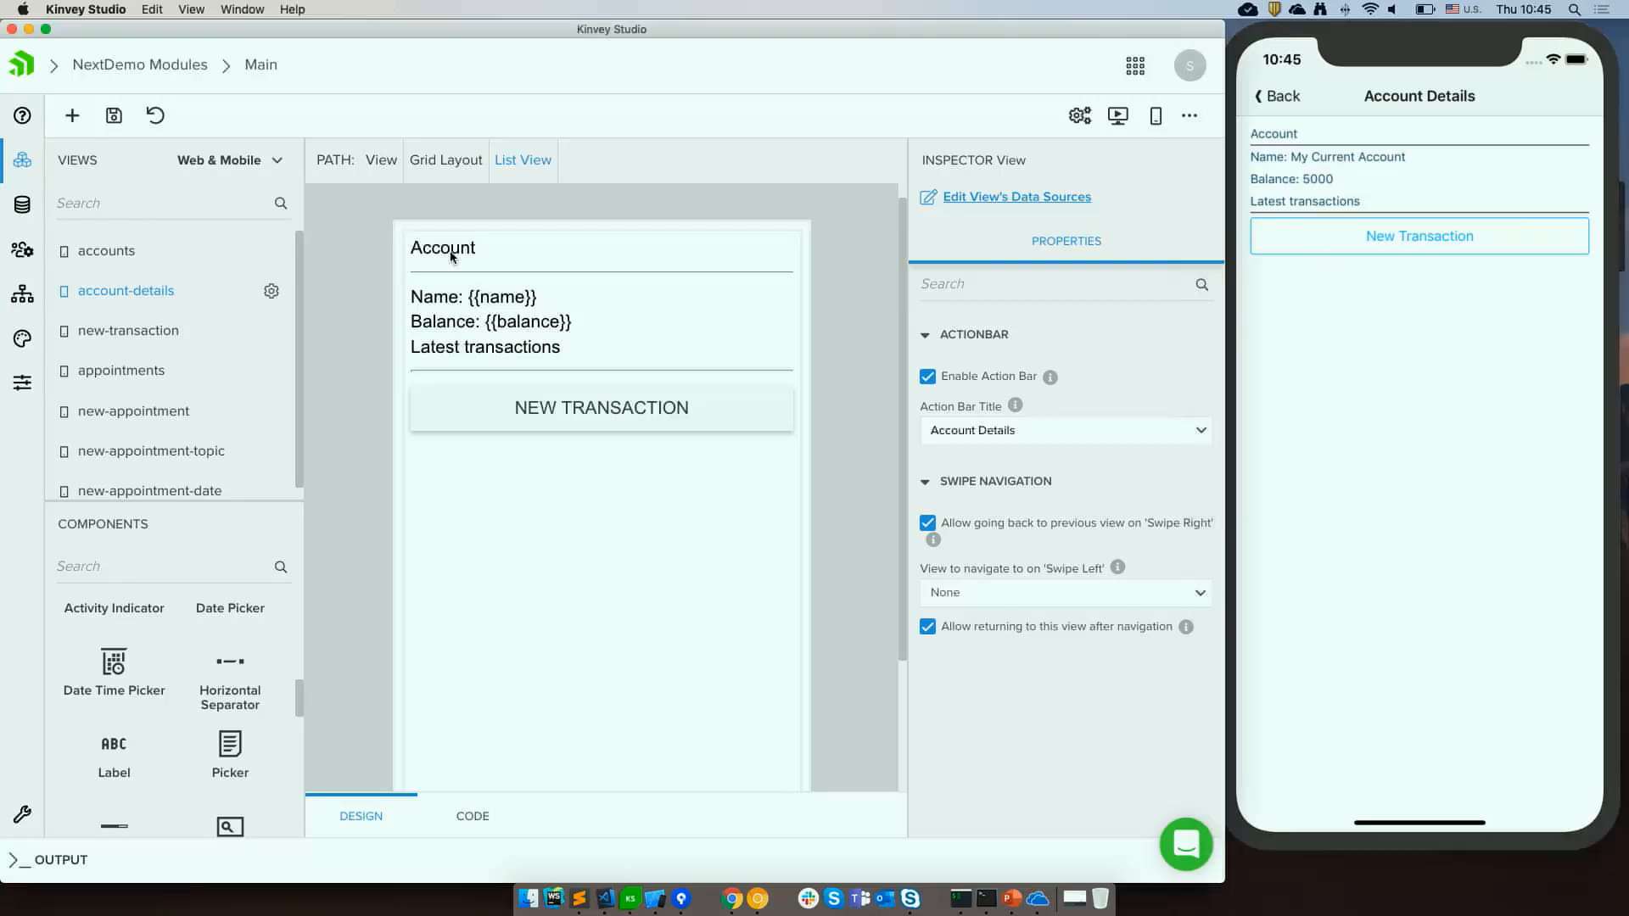
{"action": "left_click", "coordinate": [469, 353]}
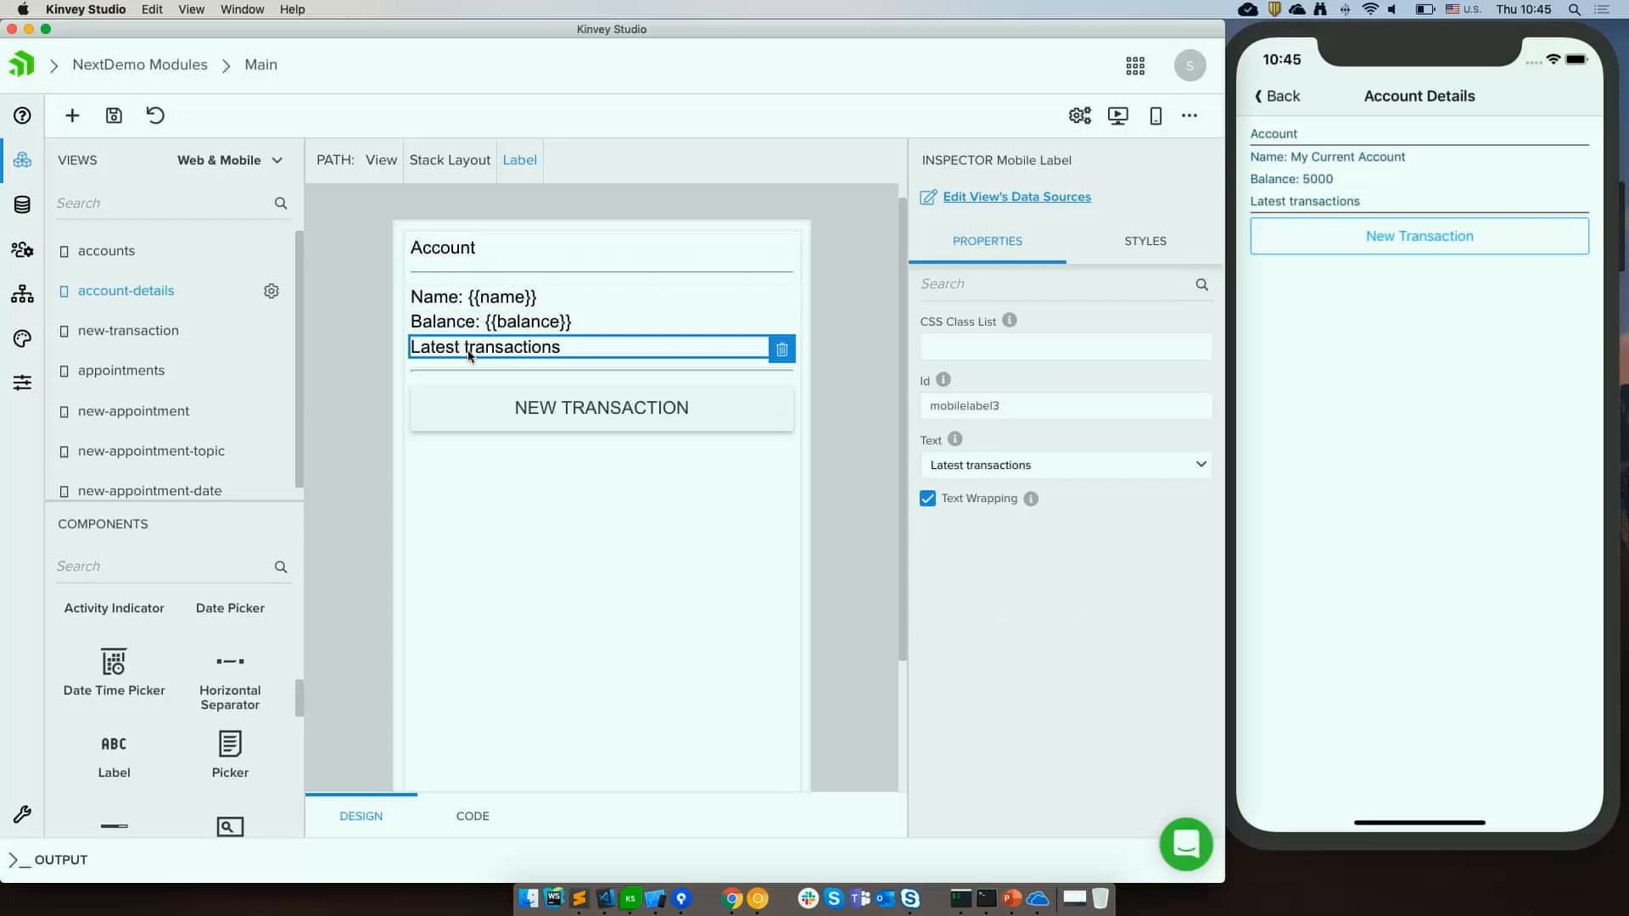
{"action": "left_click", "coordinate": [599, 272]}
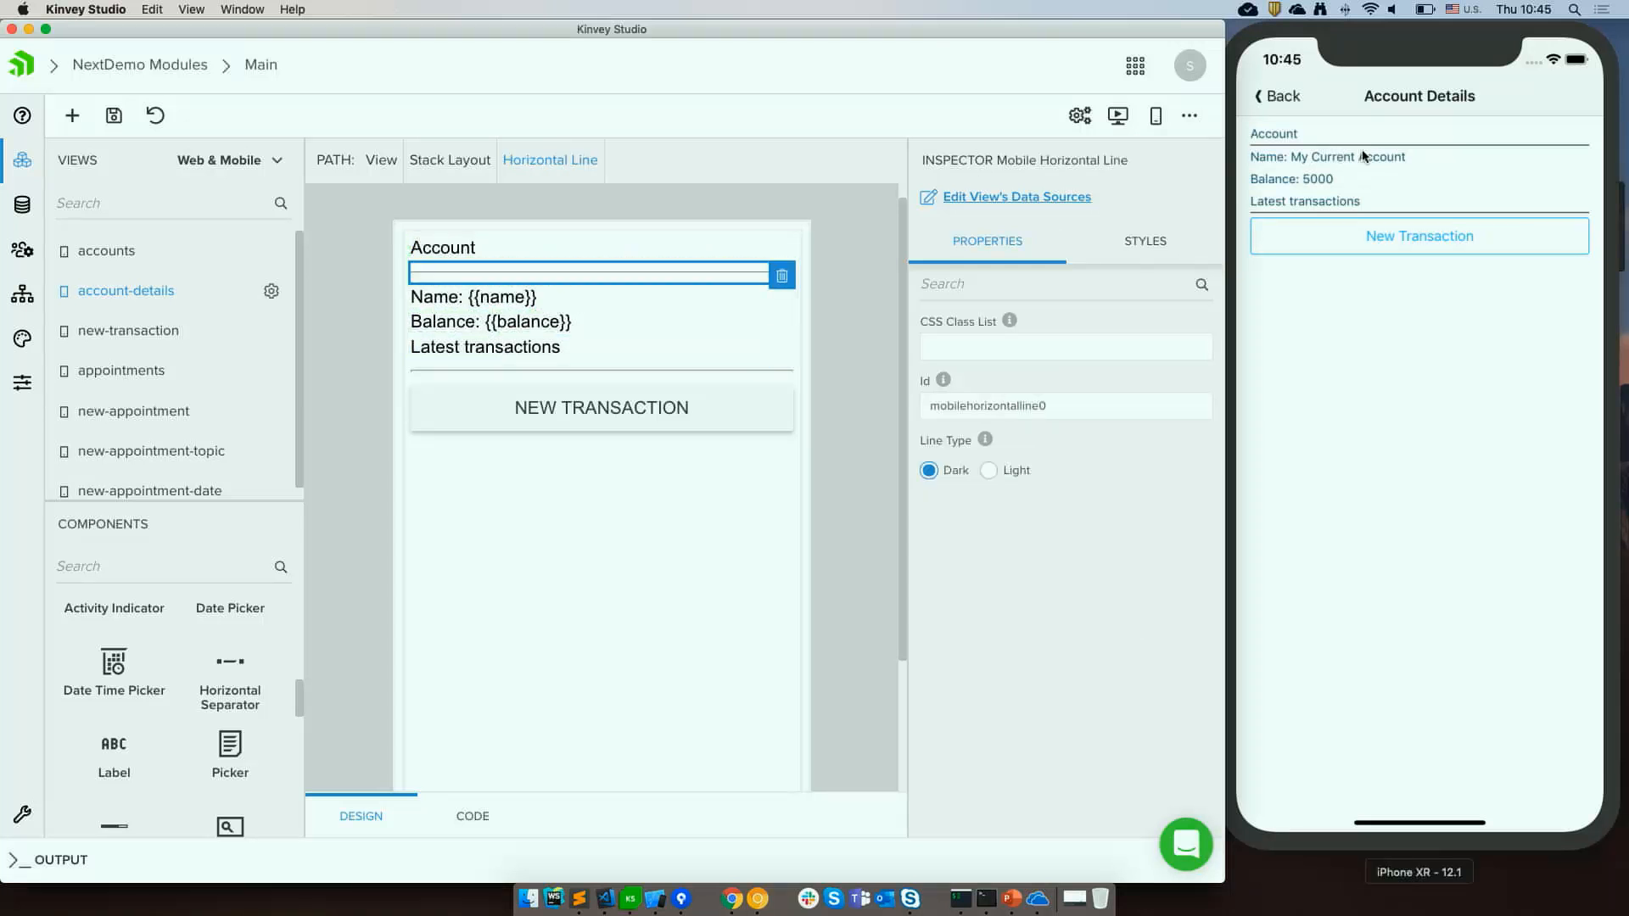
{"action": "left_click", "coordinate": [466, 251]}
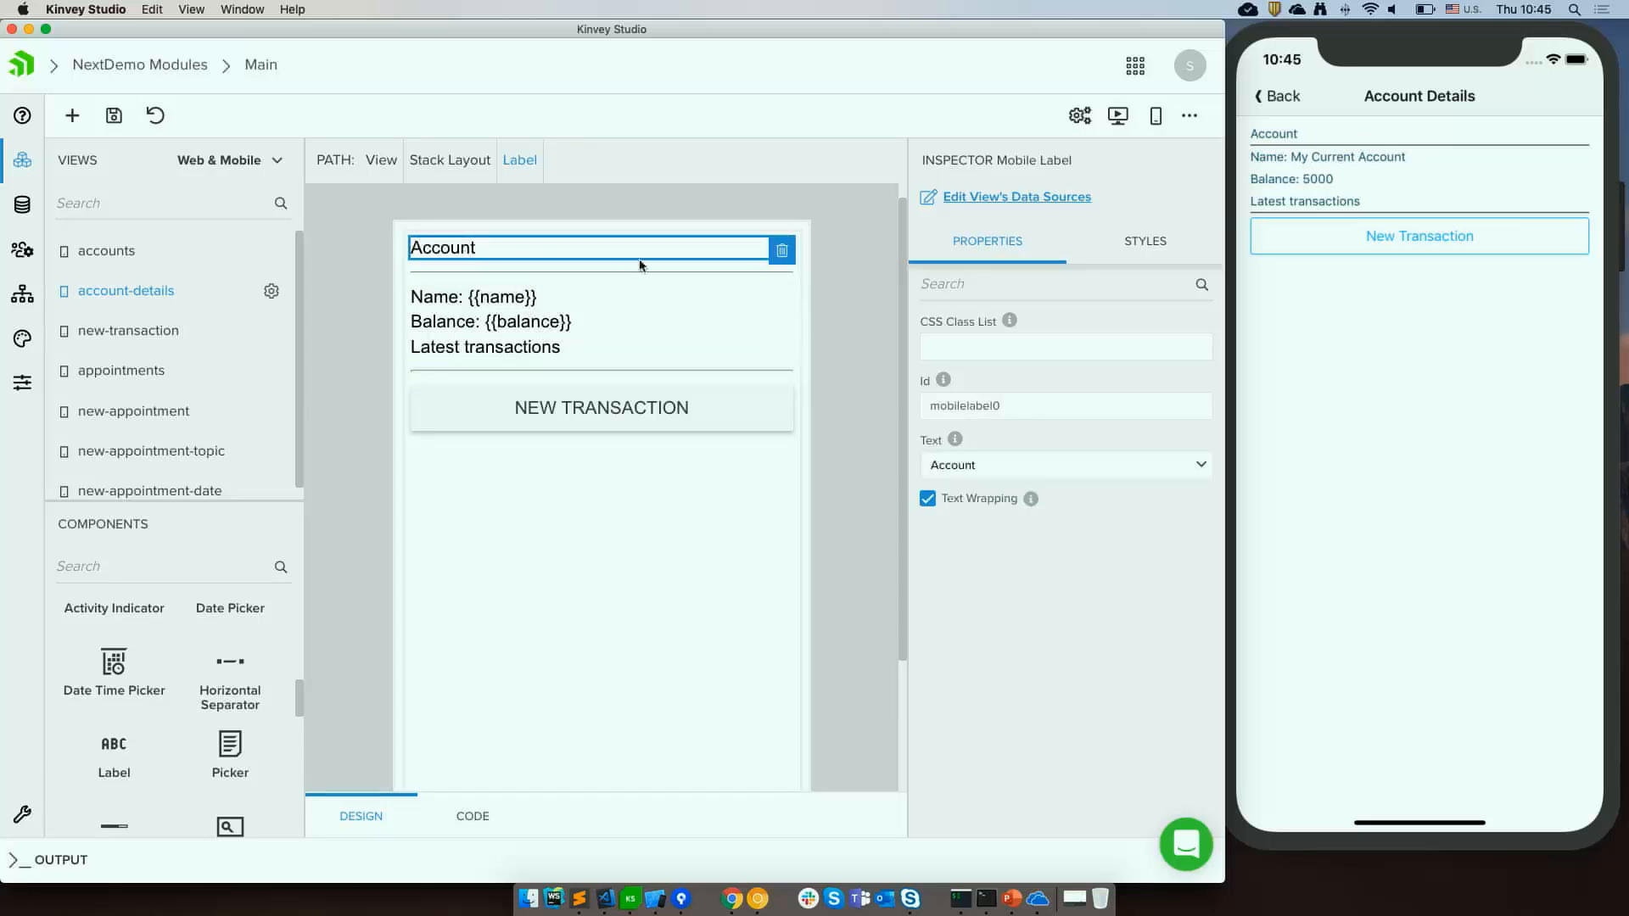
{"action": "left_click", "coordinate": [937, 356]}
{"action": "type", "text": "h2"}
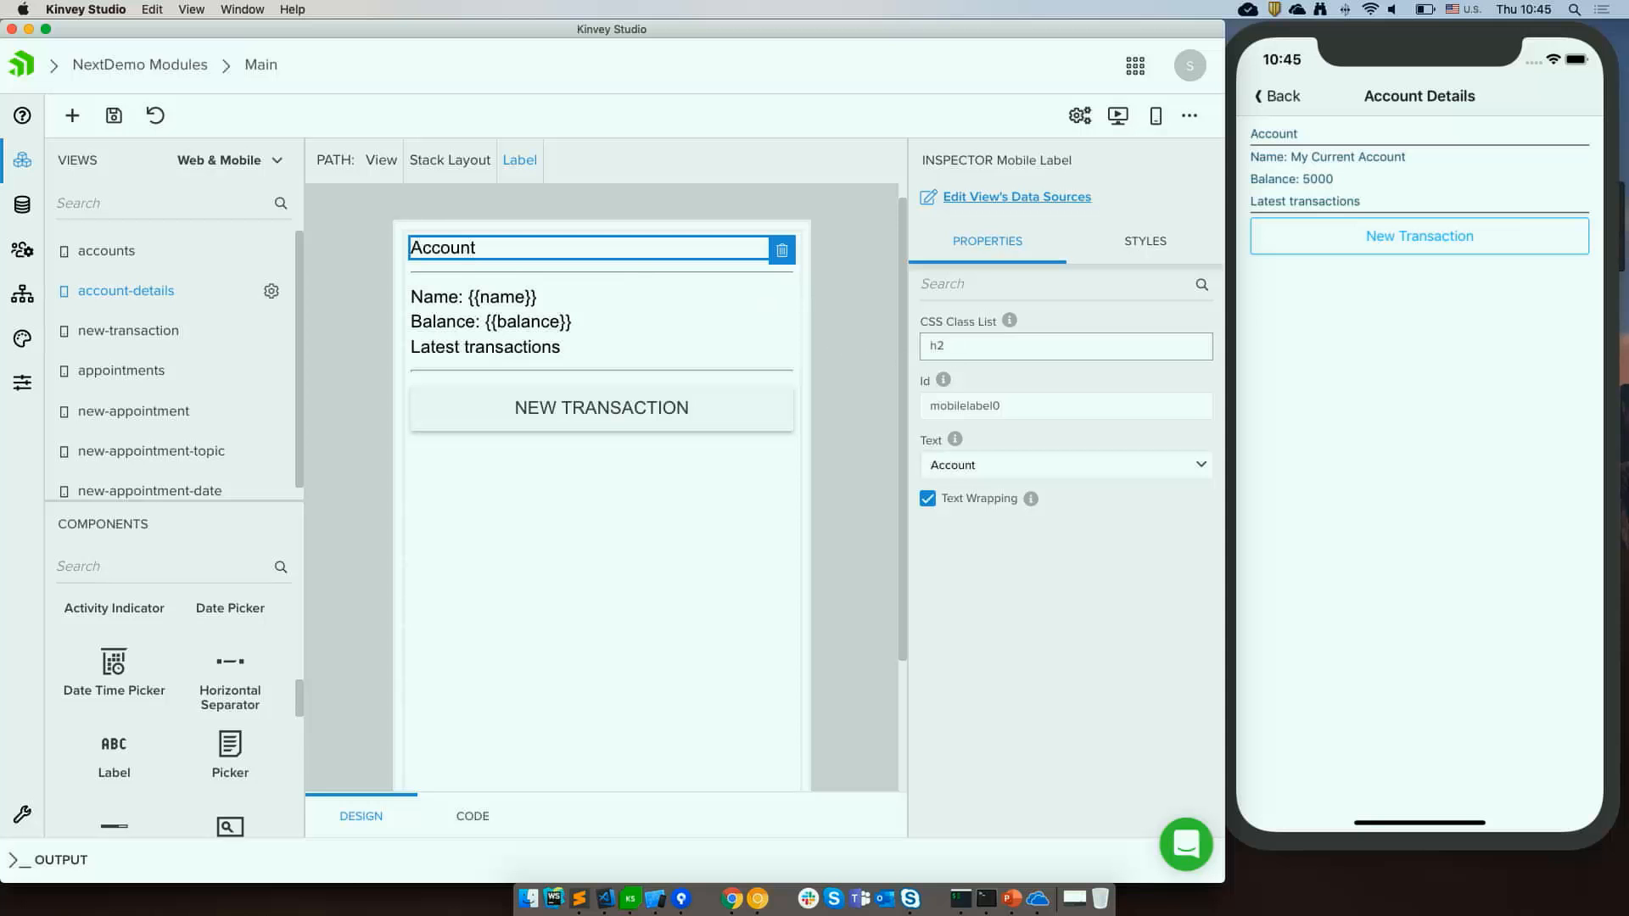
Set the CSS class of the horizontal line under the Account heading to m-10.
{"action": "left_click", "coordinate": [595, 274]}
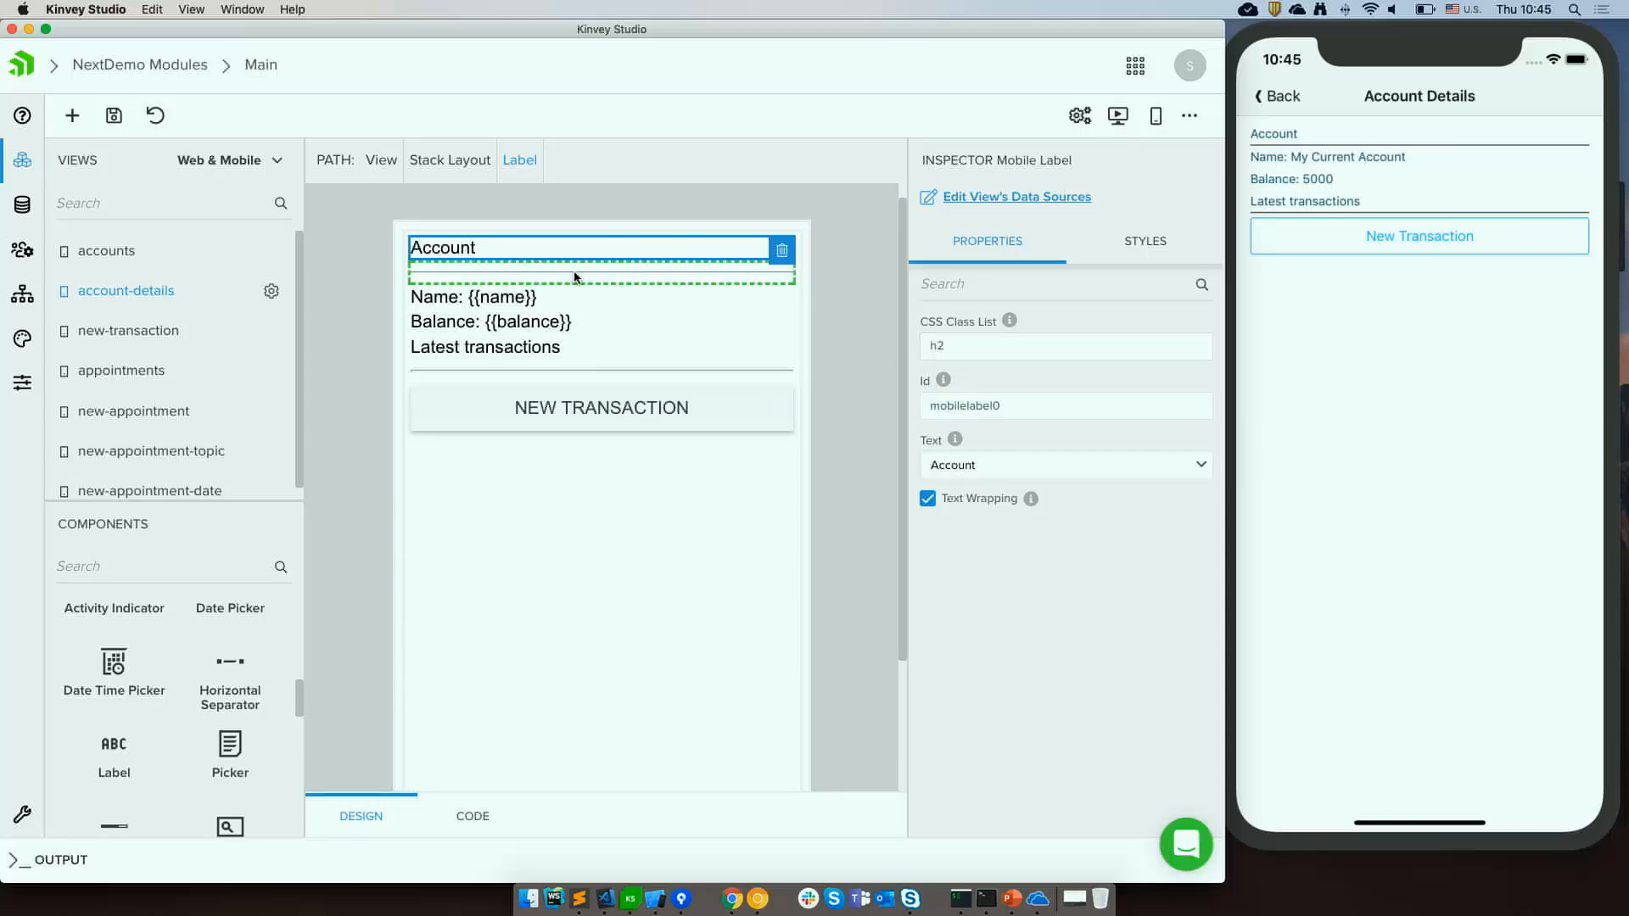
{"action": "left_click", "coordinate": [933, 348]}
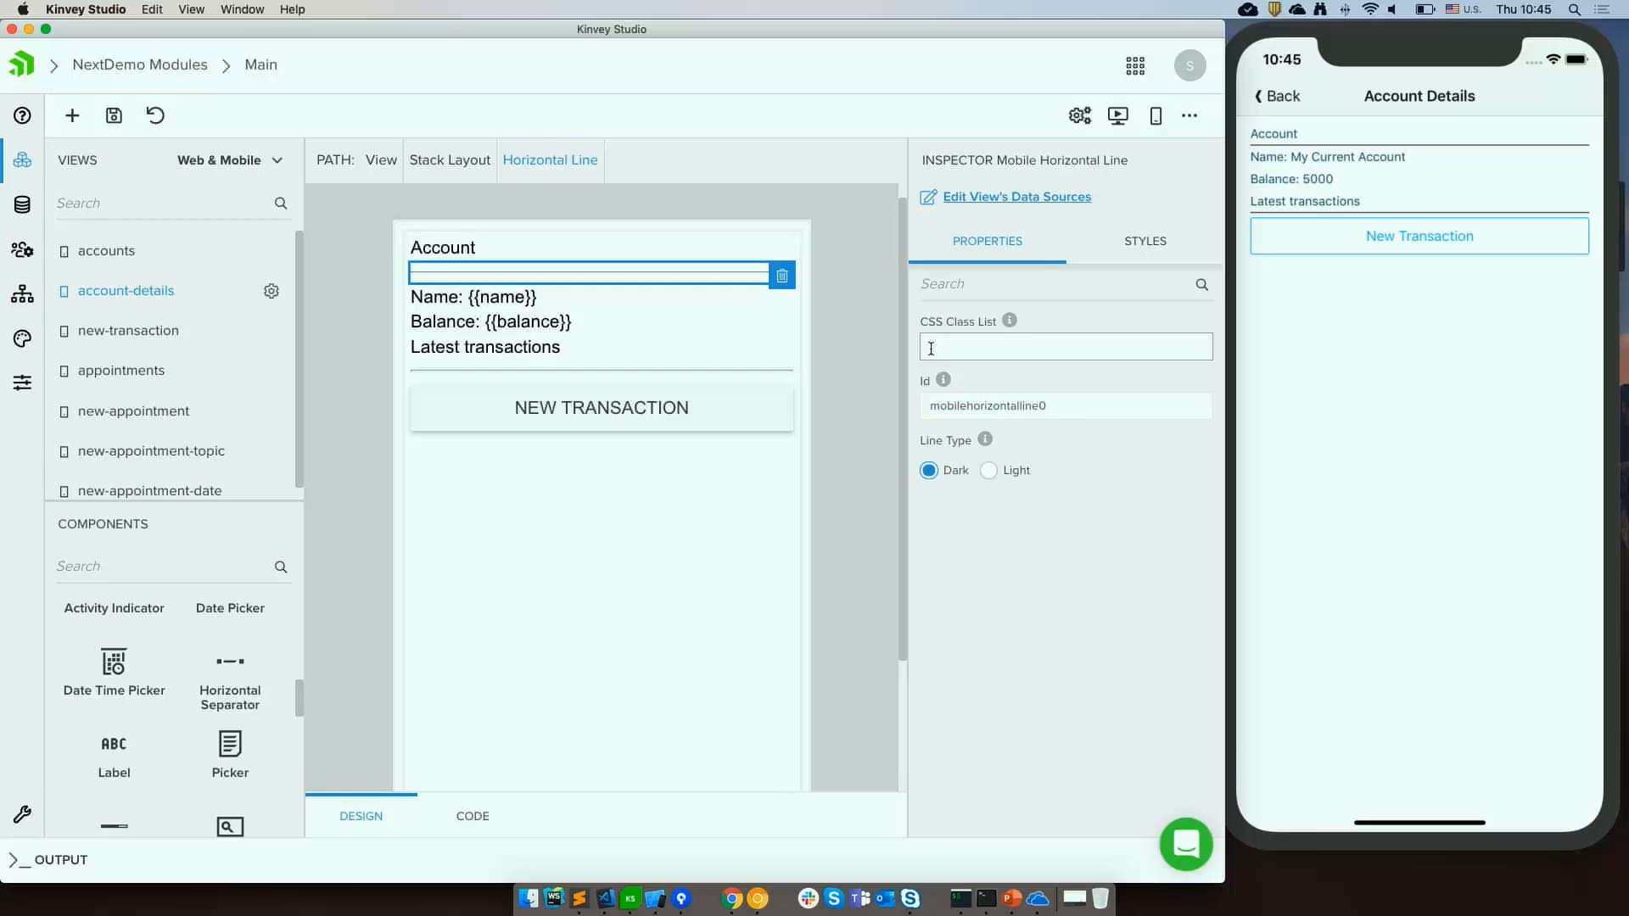
{"action": "type", "text": "m-10"}
Set the CSS class of the Latest transactions label to h2.
{"action": "left_click", "coordinate": [570, 347]}
{"action": "left_click", "coordinate": [1058, 345]}
{"action": "type", "text": "H2"}
{"action": "key", "text": "BackSpace"}
{"action": "key", "text": "BackSpace"}
{"action": "type", "text": "h2"}
{"action": "key", "text": "Tab"}
Set the CSS class of the horizontal line above the New Transaction button to m-10.
{"action": "left_click", "coordinate": [585, 375]}
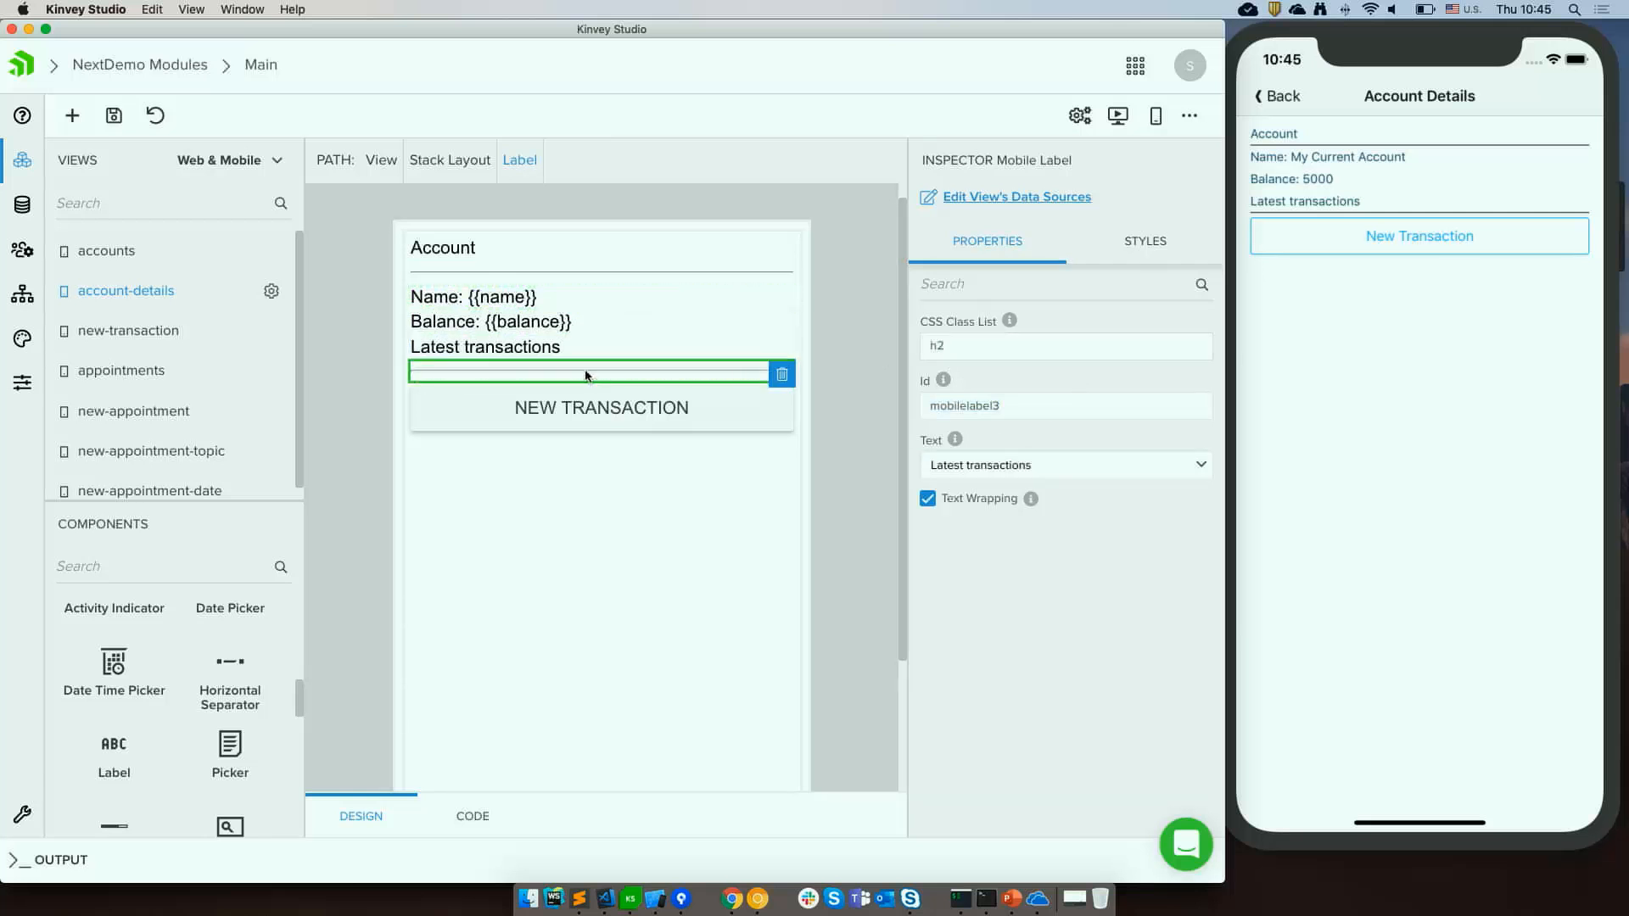
{"action": "left_click", "coordinate": [975, 346]}
{"action": "type", "text": "m-10"}
{"action": "key", "text": "Tab"}
{"action": "left_click", "coordinate": [852, 407]}
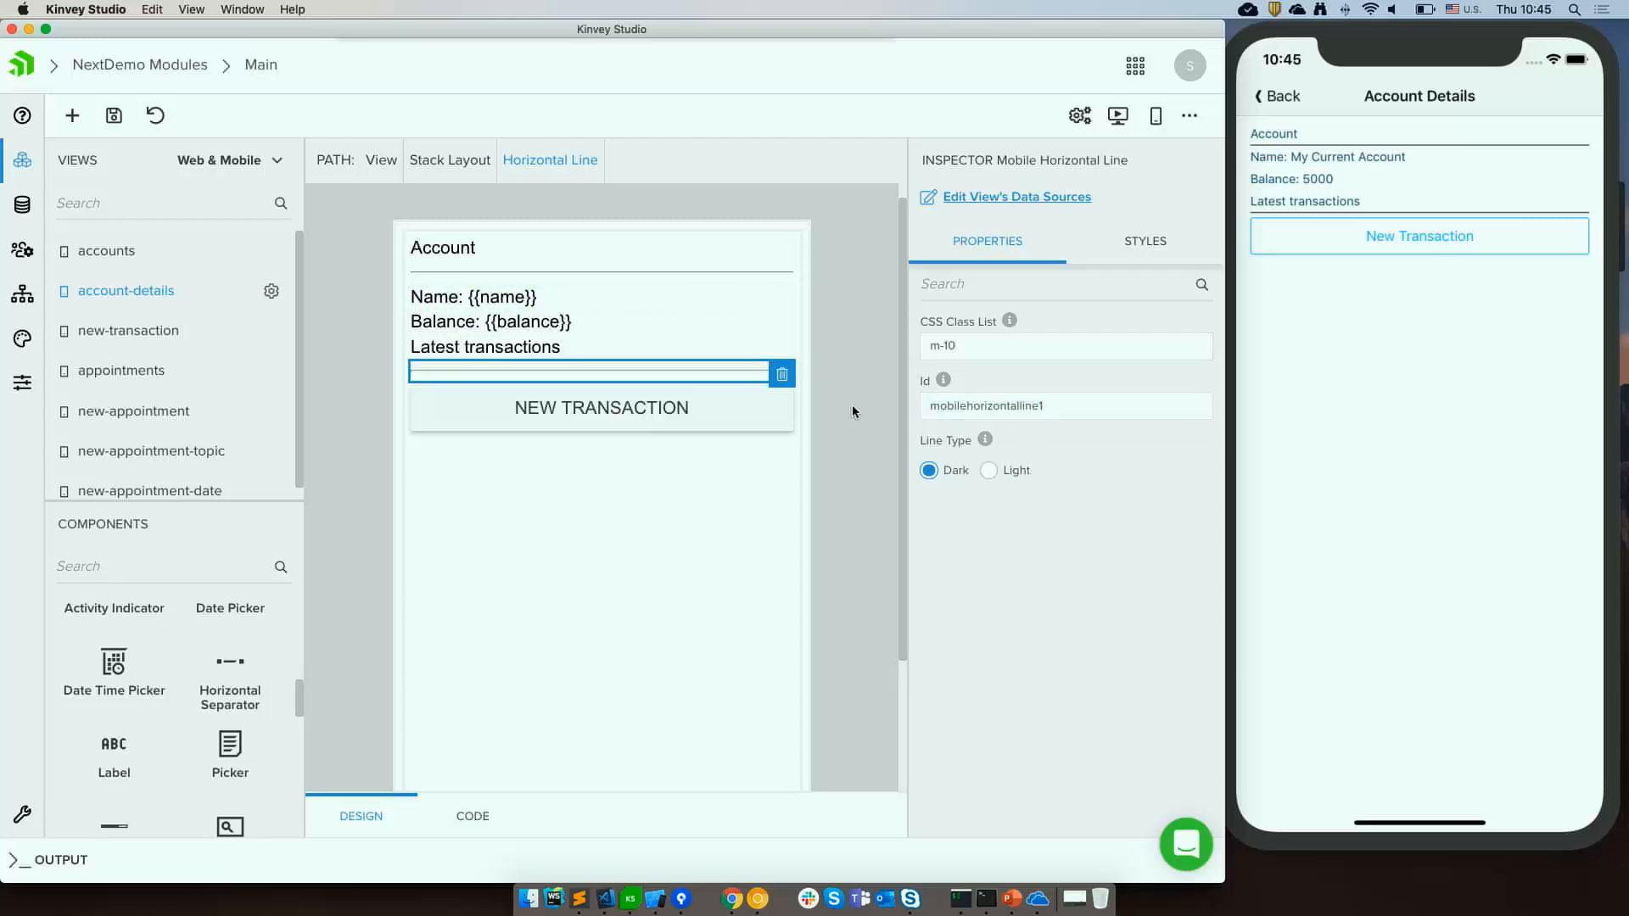
Switch to Chrome, open the NativeScript Theme documentation page and search it for h2.
{"action": "left_click", "coordinate": [732, 899]}
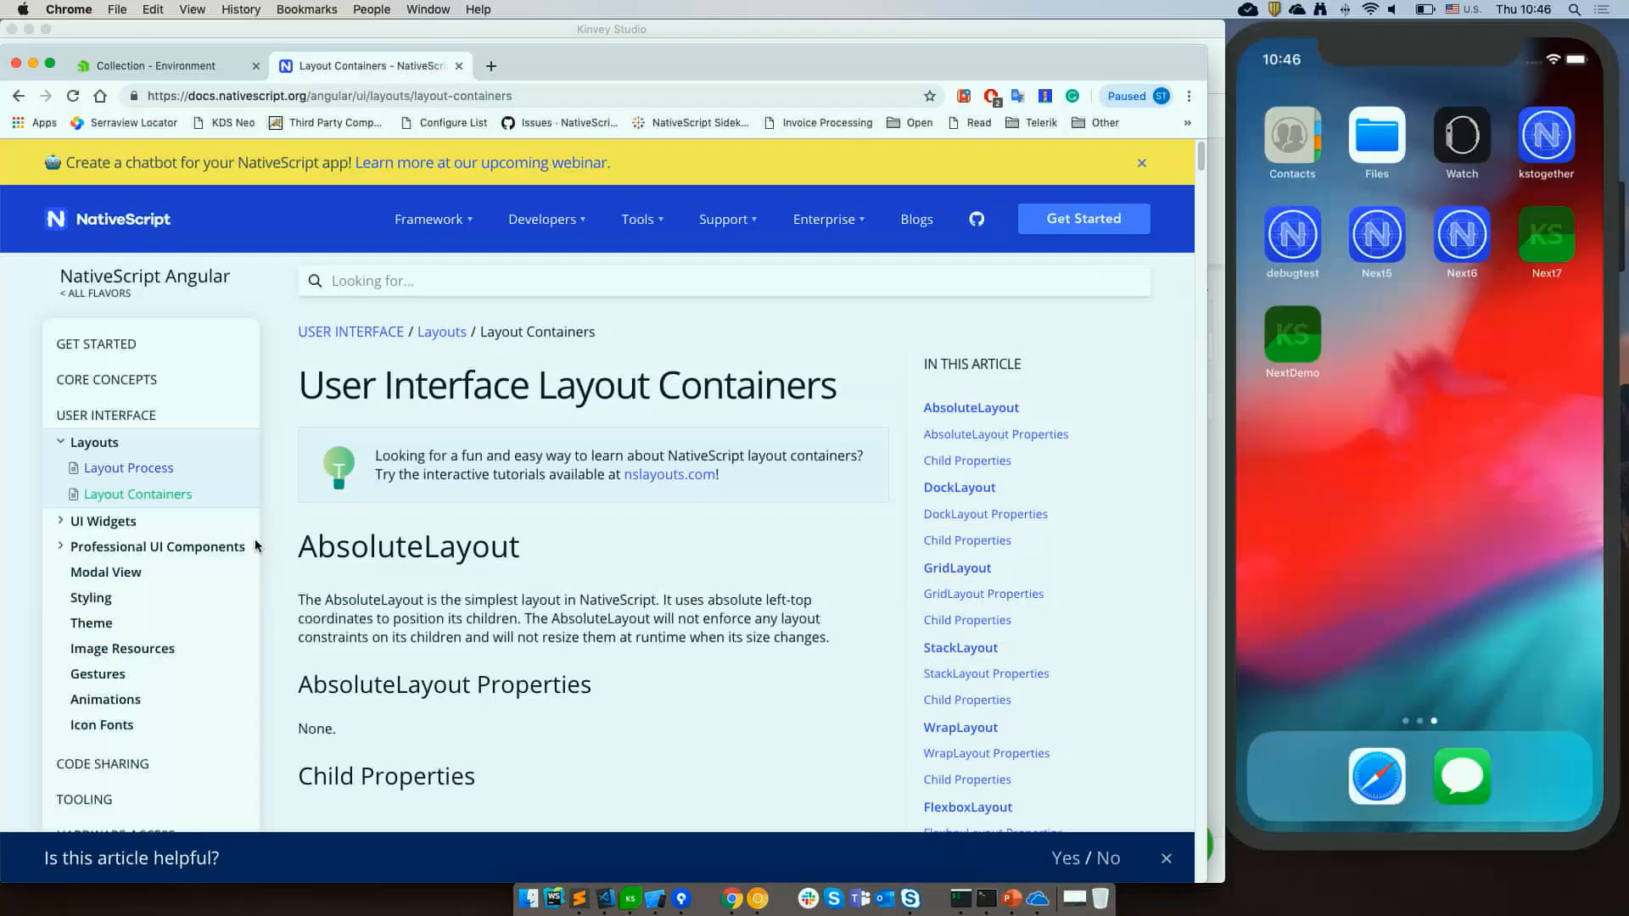
{"action": "scroll", "coordinate": [156, 572], "scroll_direction": "down", "scroll_amount": 3}
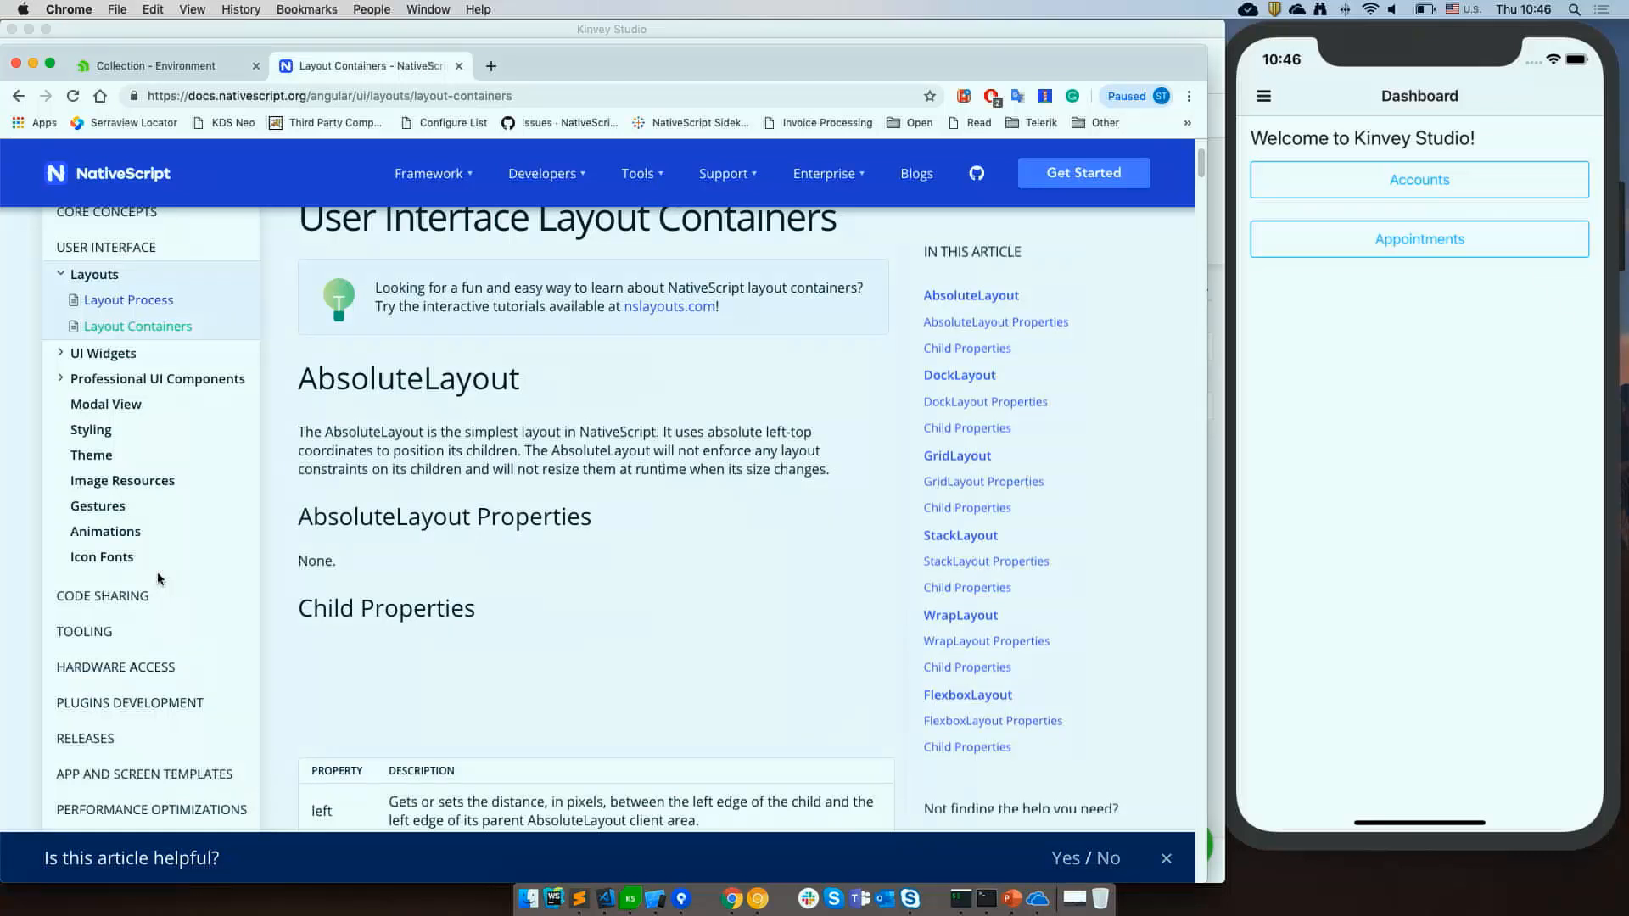
{"action": "left_click", "coordinate": [95, 463]}
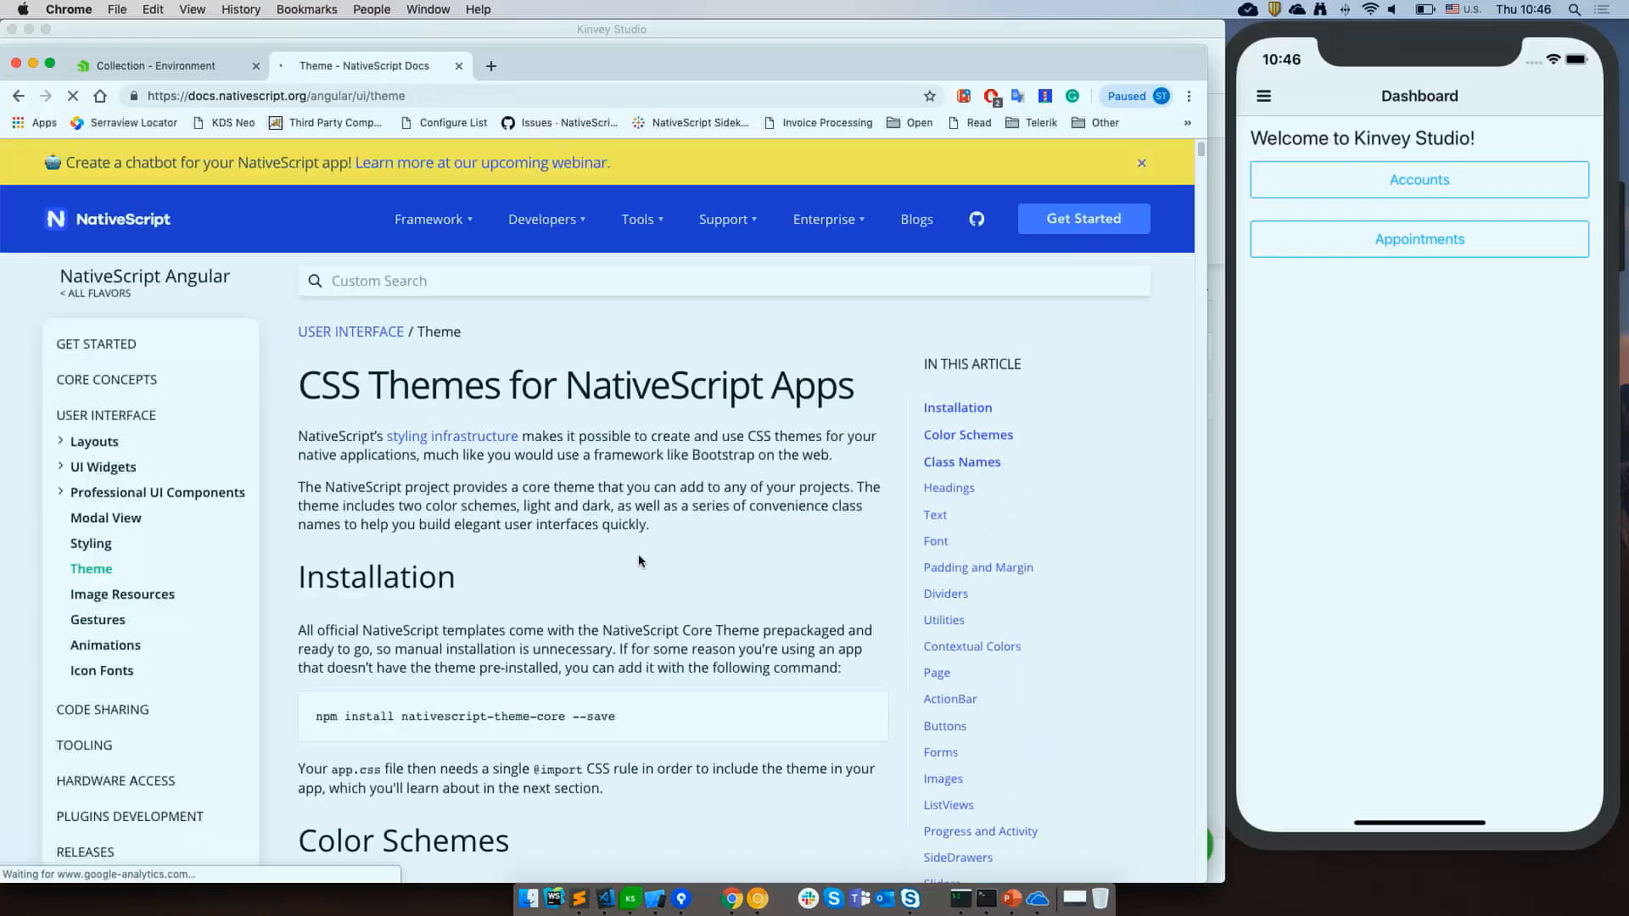
{"action": "key", "text": "super+f"}
{"action": "type", "text": "h2"}
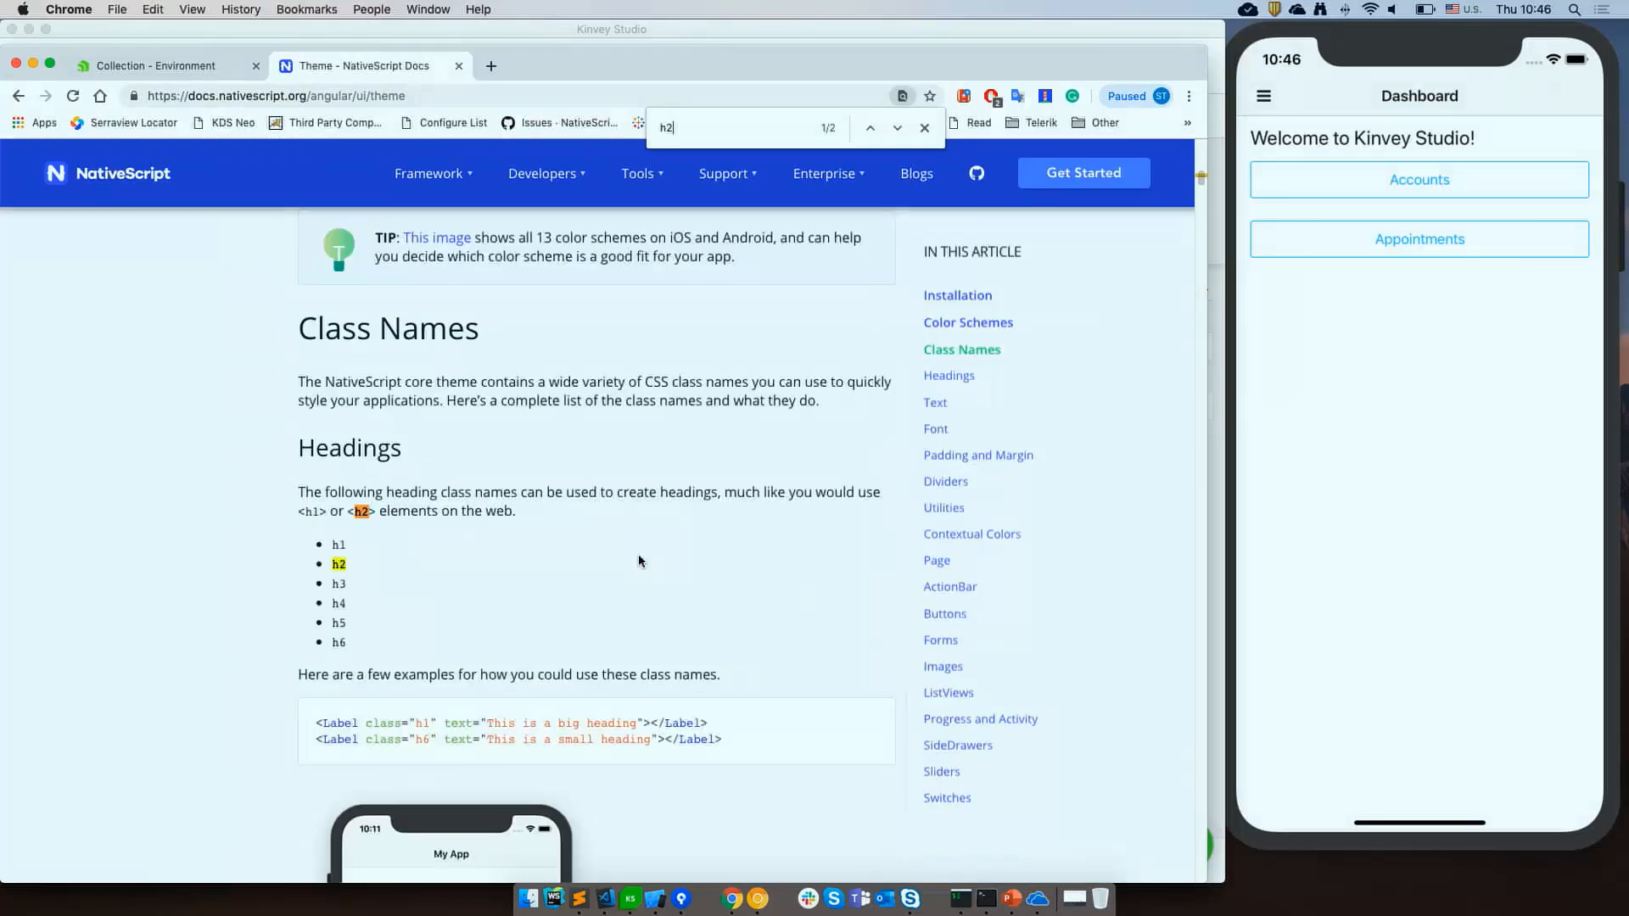
Search the theme documentation for m-10 and review the divider examples that use it.
{"action": "scroll", "coordinate": [542, 534], "scroll_direction": "down", "scroll_amount": 3}
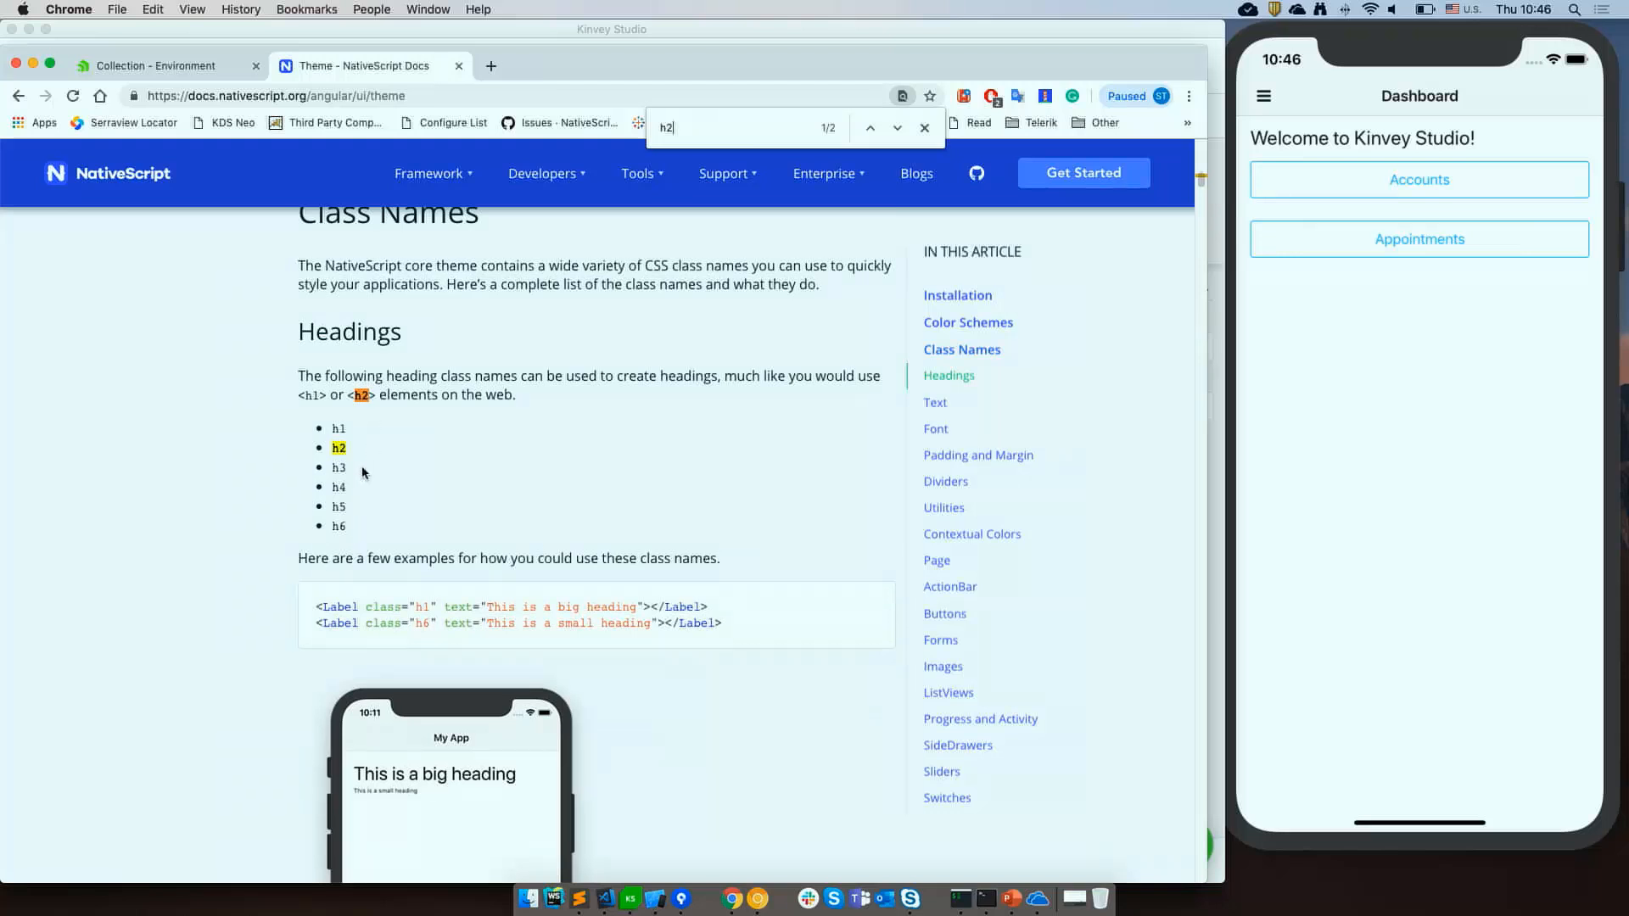
{"action": "scroll", "coordinate": [394, 504], "scroll_direction": "down", "scroll_amount": 10}
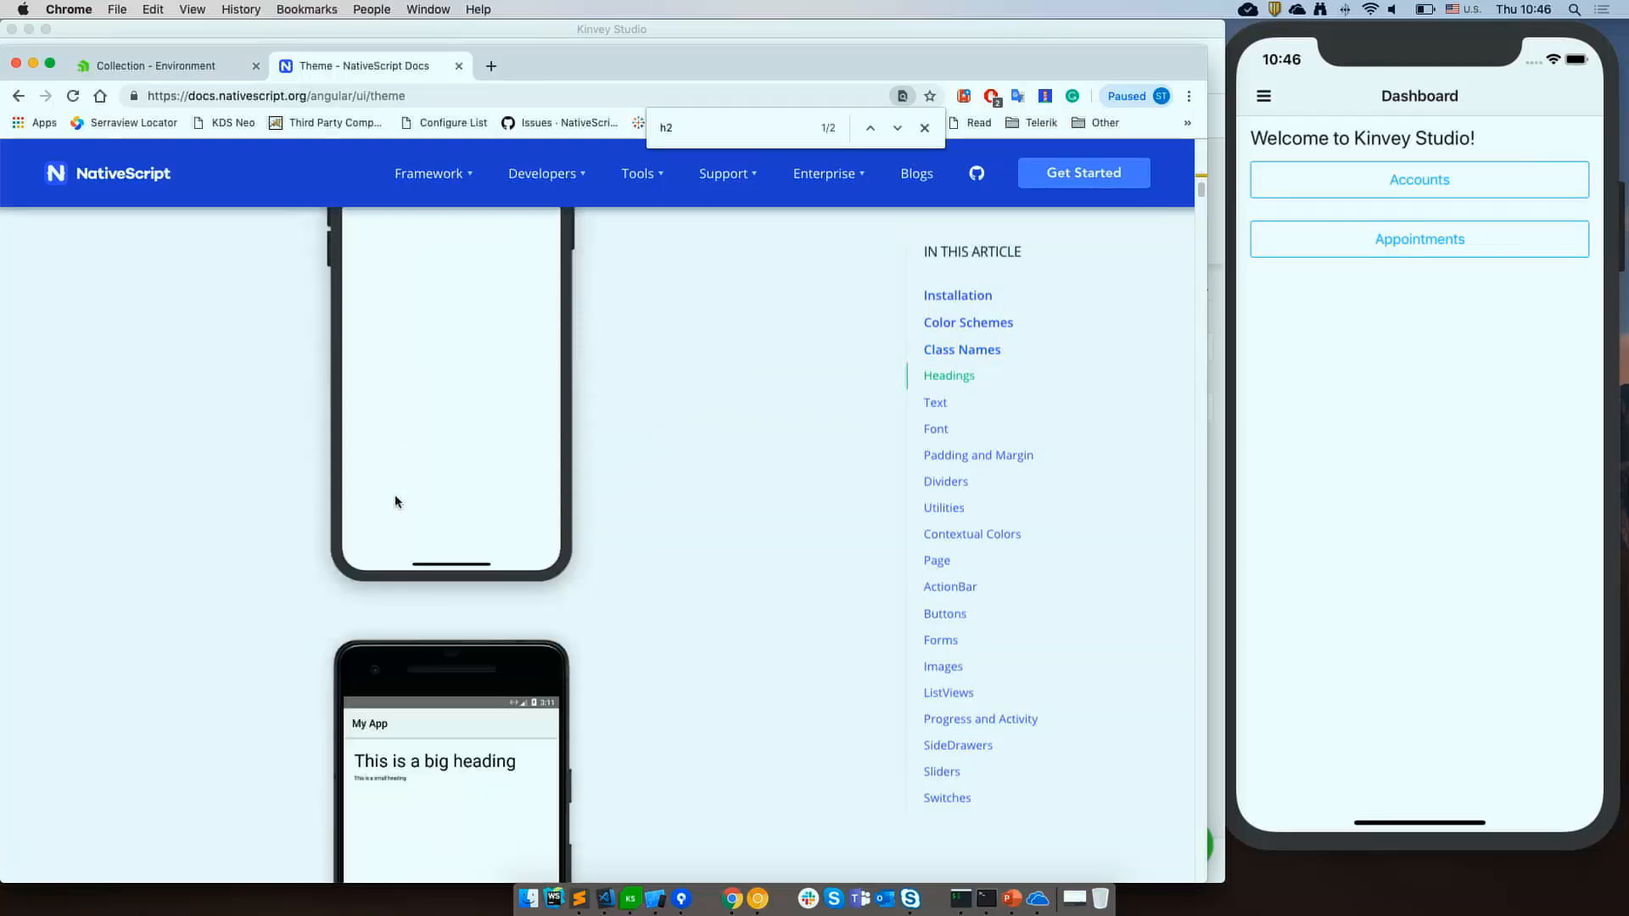
{"action": "scroll", "coordinate": [396, 501], "scroll_direction": "down", "scroll_amount": 1}
{"action": "key", "text": "super+f"}
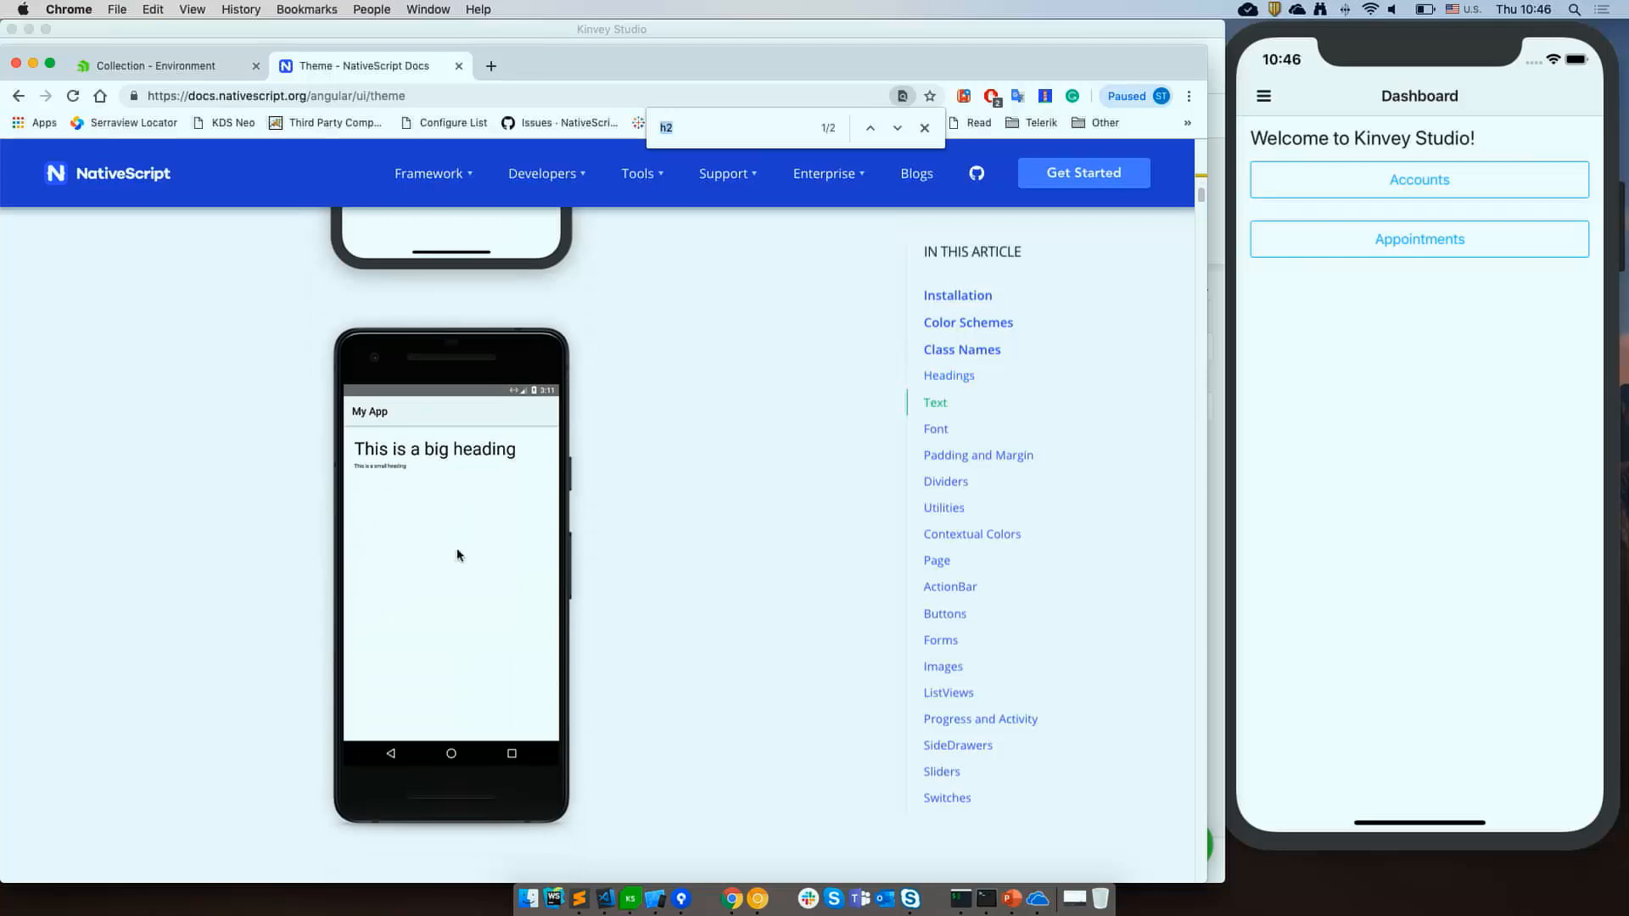
{"action": "type", "text": "m-10"}
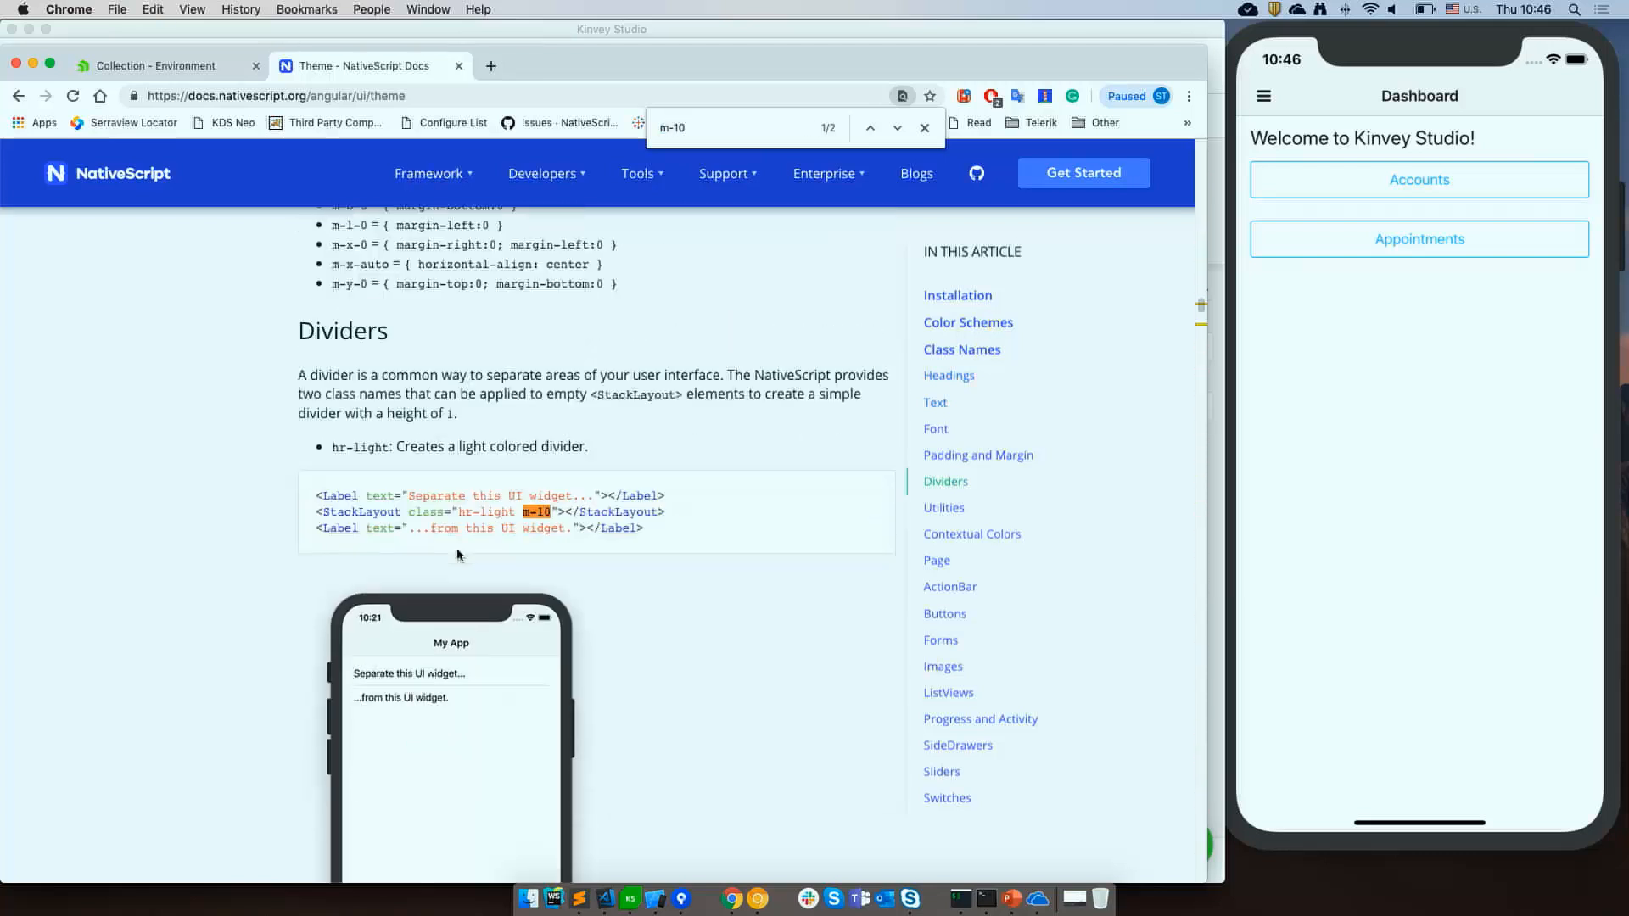
{"action": "key", "text": "Return"}
{"action": "key", "text": "Return"}
Search the documentation for m- and read the padding and margin class names and their allowed values.
{"action": "key", "text": "Return"}
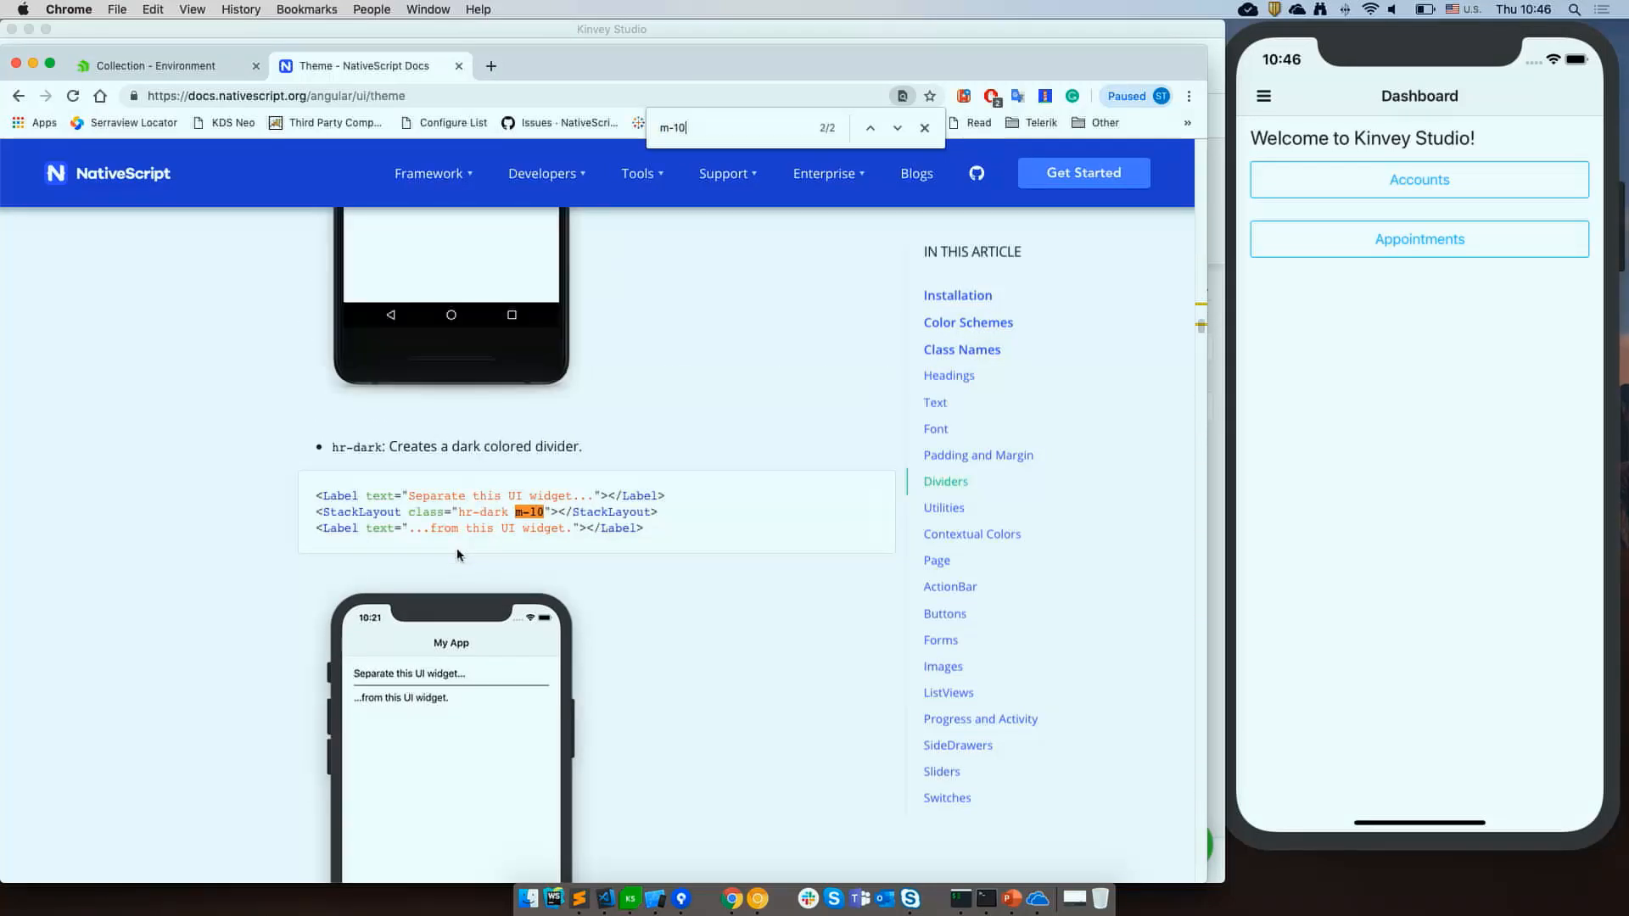
{"action": "key", "text": "BackSpace"}
{"action": "key", "text": "BackSpace"}
{"action": "key", "text": "Return"}
{"action": "key", "text": "Return"}
{"action": "key", "text": "Return"}
{"action": "key", "text": "Return"}
{"action": "key", "text": "Return"}
{"action": "key", "text": "Return"}
{"action": "key", "text": "Return"}
{"action": "key", "text": "Return"}
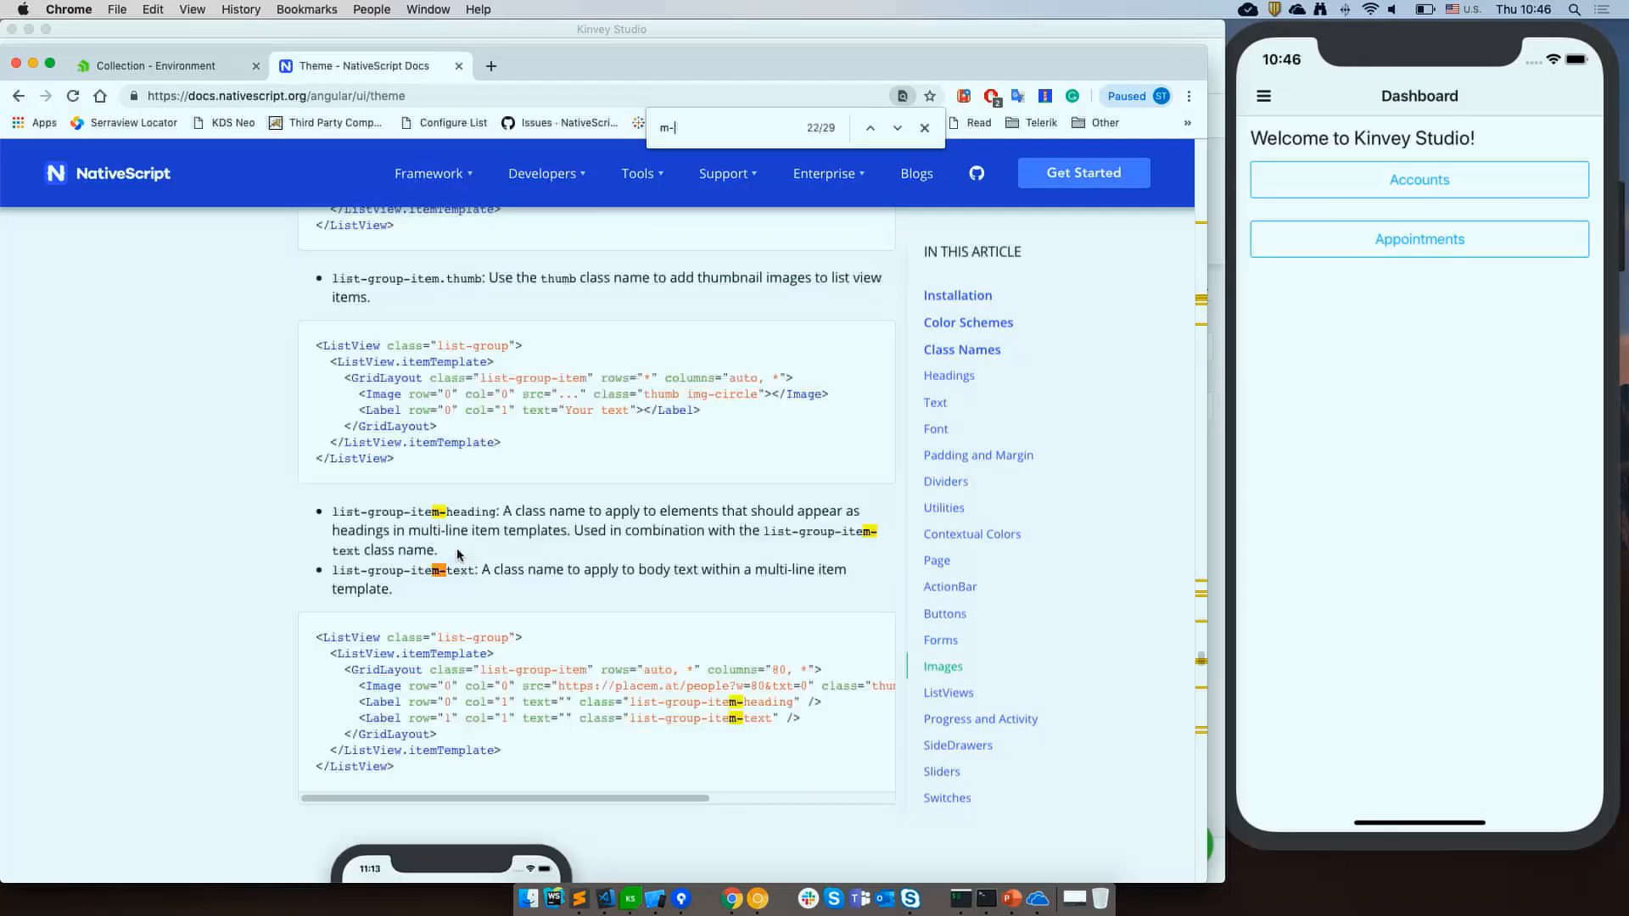
{"action": "key", "text": "Return"}
{"action": "key", "text": "Return"}
{"action": "key", "text": "Return"}
{"action": "key", "text": "Return"}
{"action": "key", "text": "Return"}
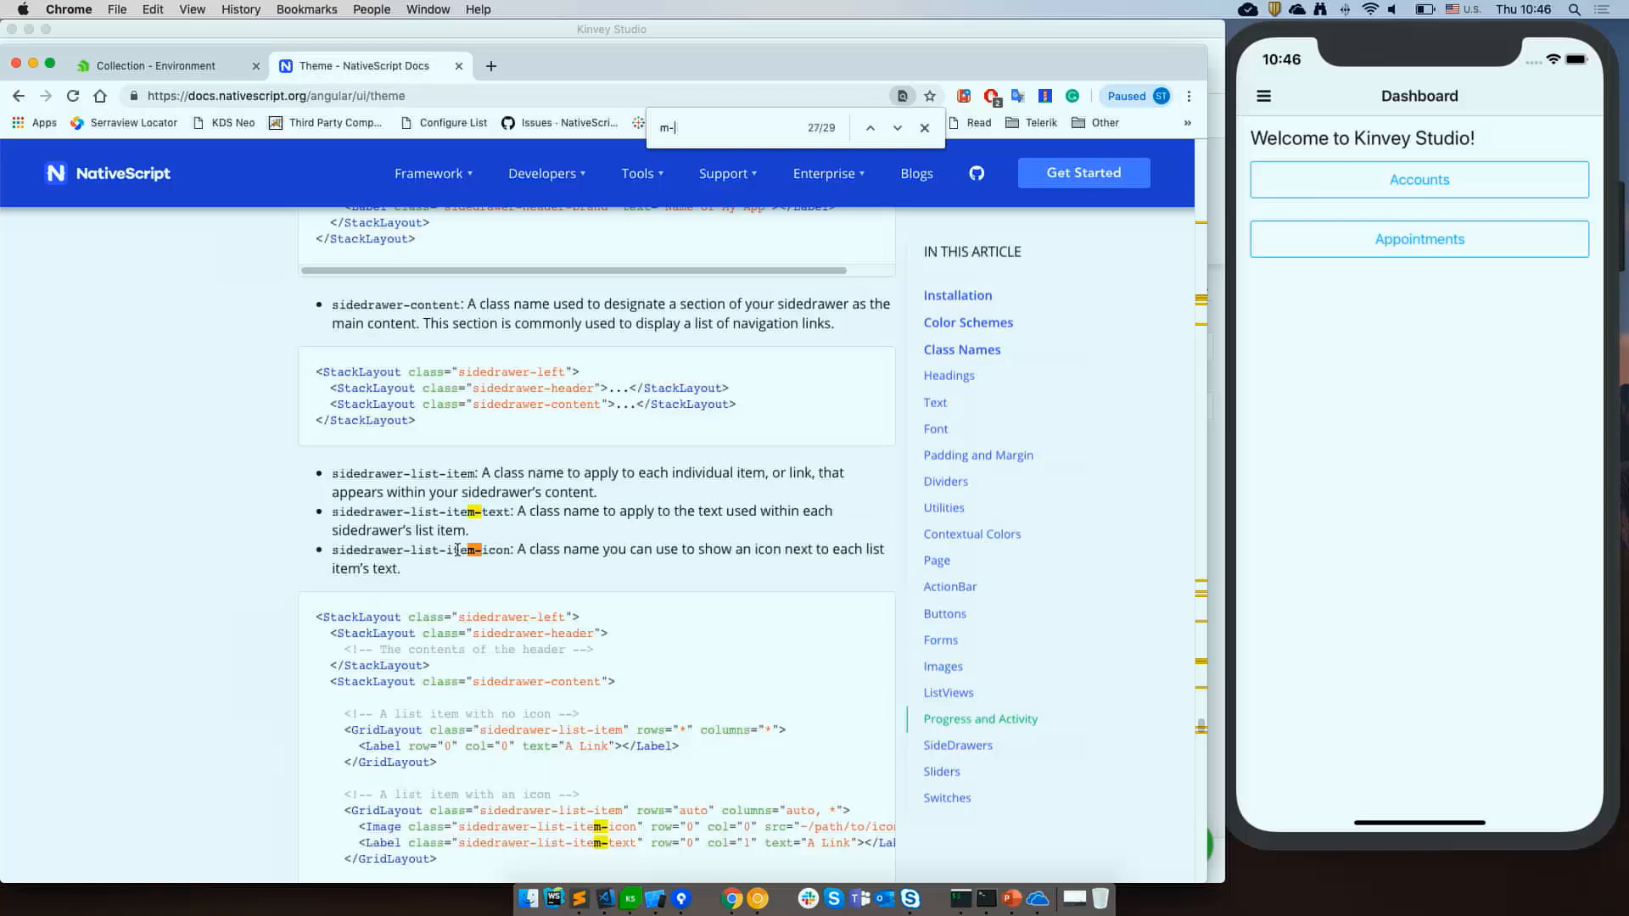
{"action": "key", "text": "Return"}
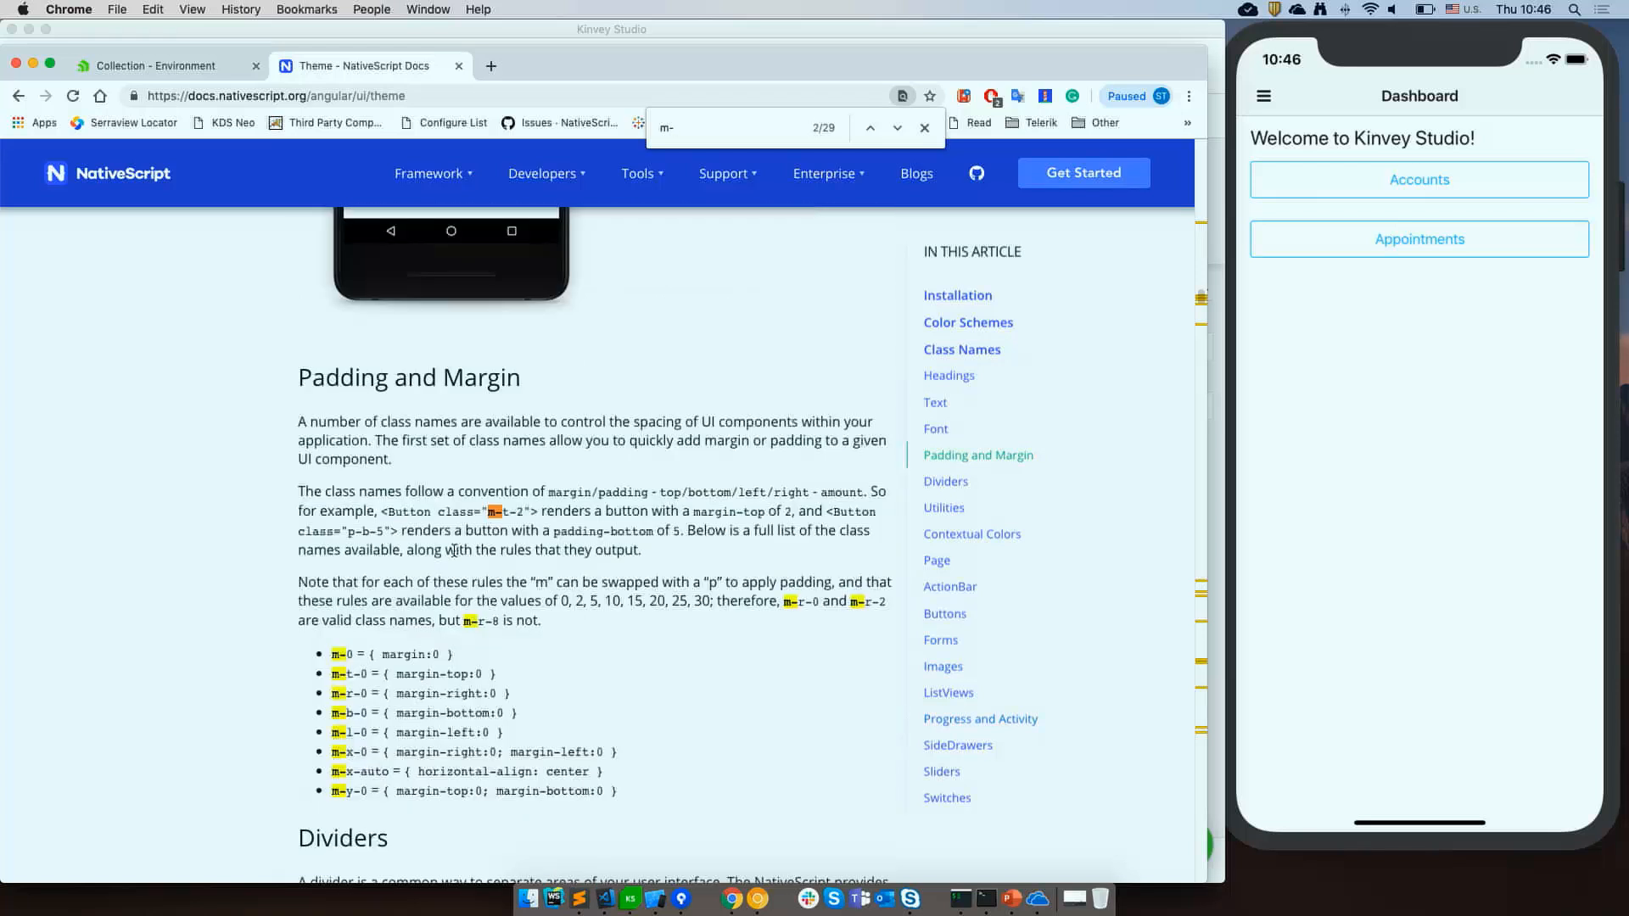
{"action": "scroll", "coordinate": [590, 649], "scroll_direction": "down", "scroll_amount": 2}
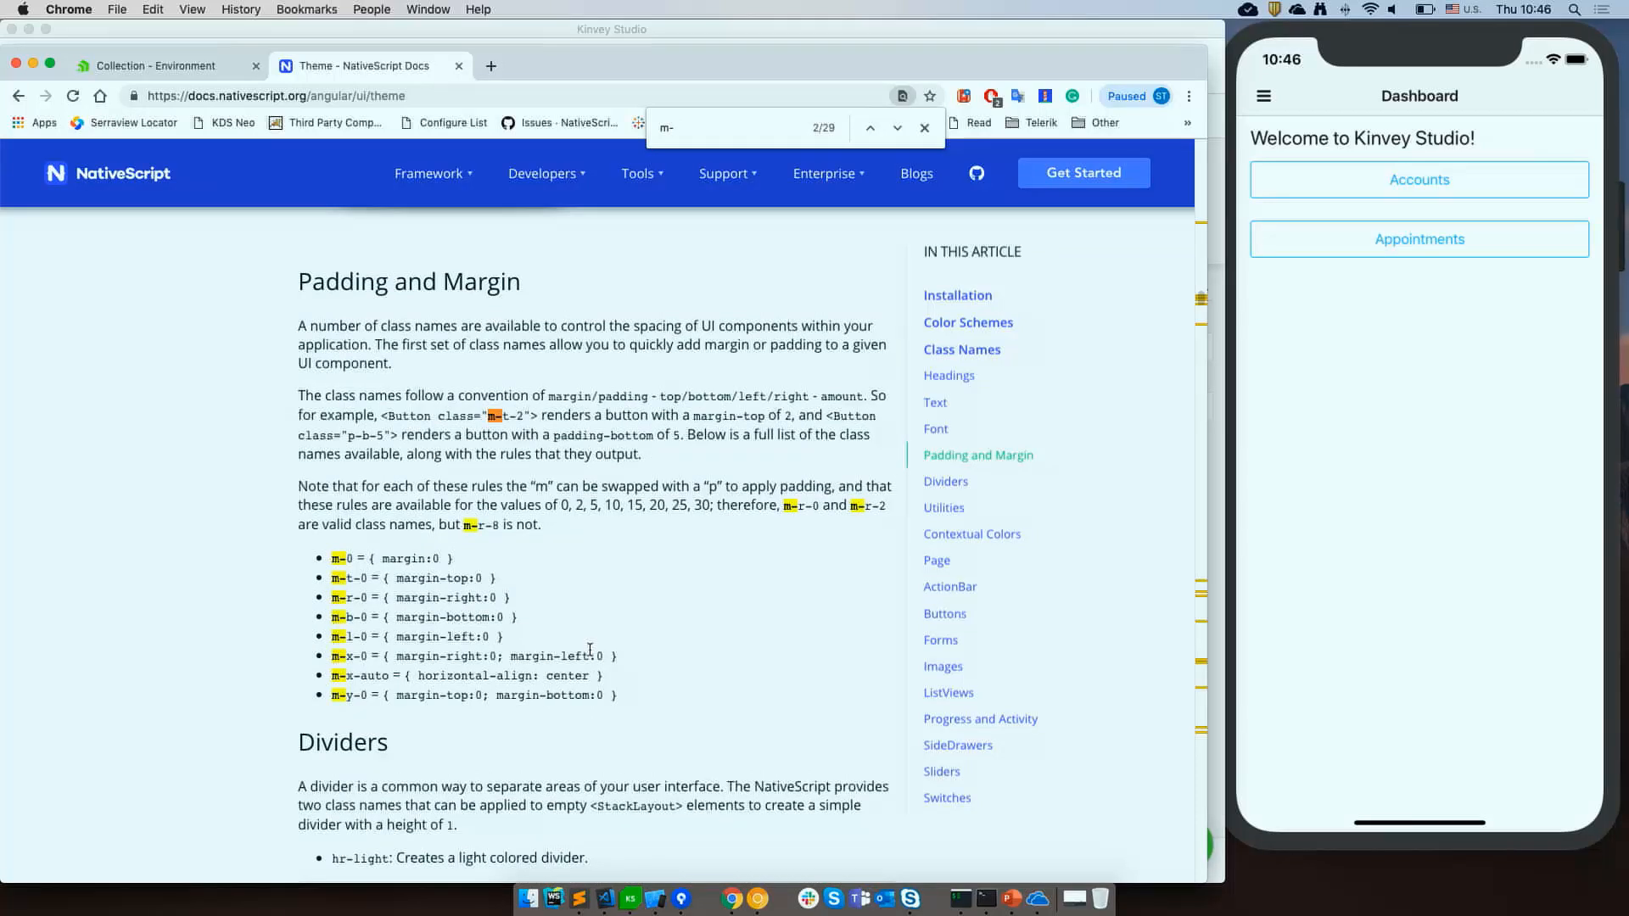
{"action": "scroll", "coordinate": [628, 650], "scroll_direction": "down", "scroll_amount": 2}
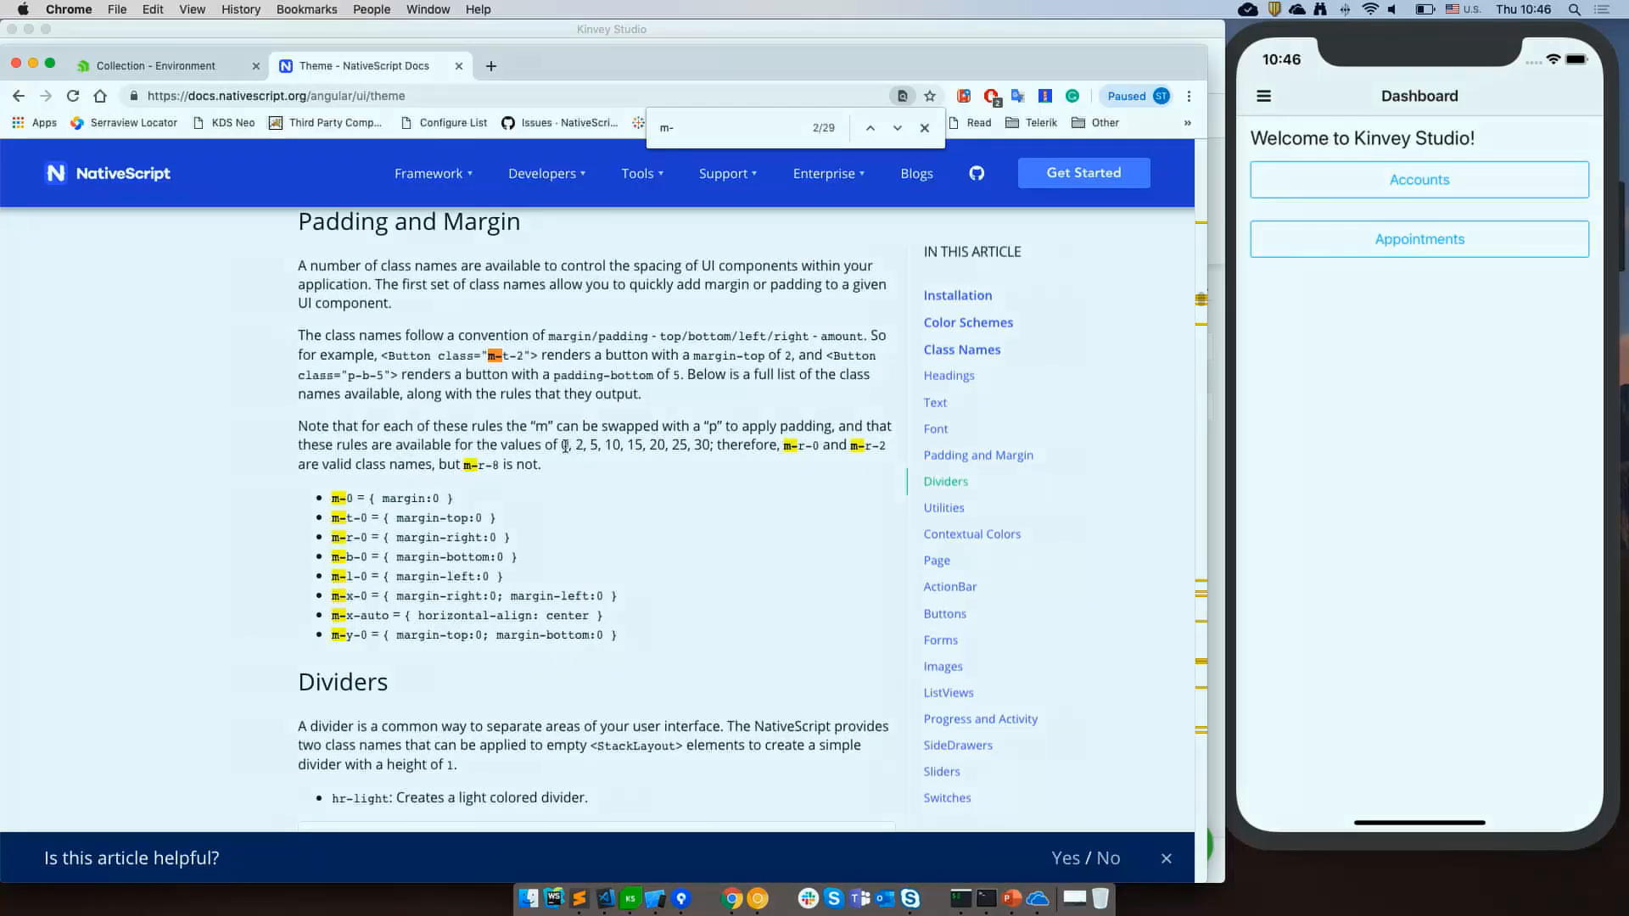
{"action": "left_click_drag", "start_coordinate": [574, 445], "coordinate": [683, 439]}
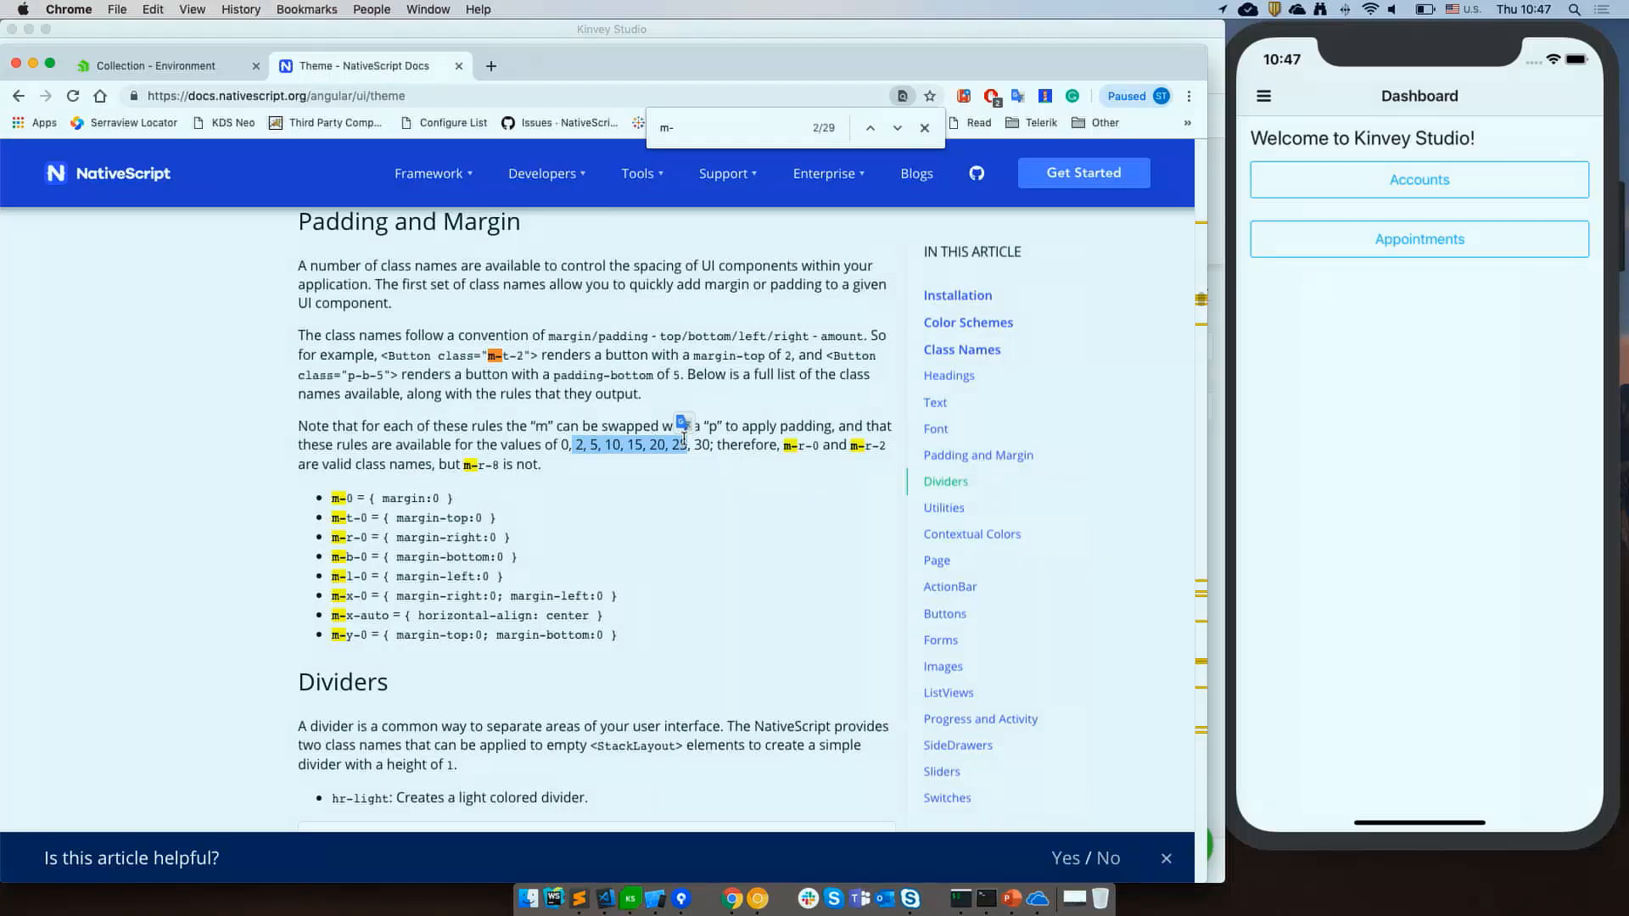
Open an account's details screen in the simulator to check the styling, then return to Kinvey Studio.
{"action": "left_click", "coordinate": [1321, 441]}
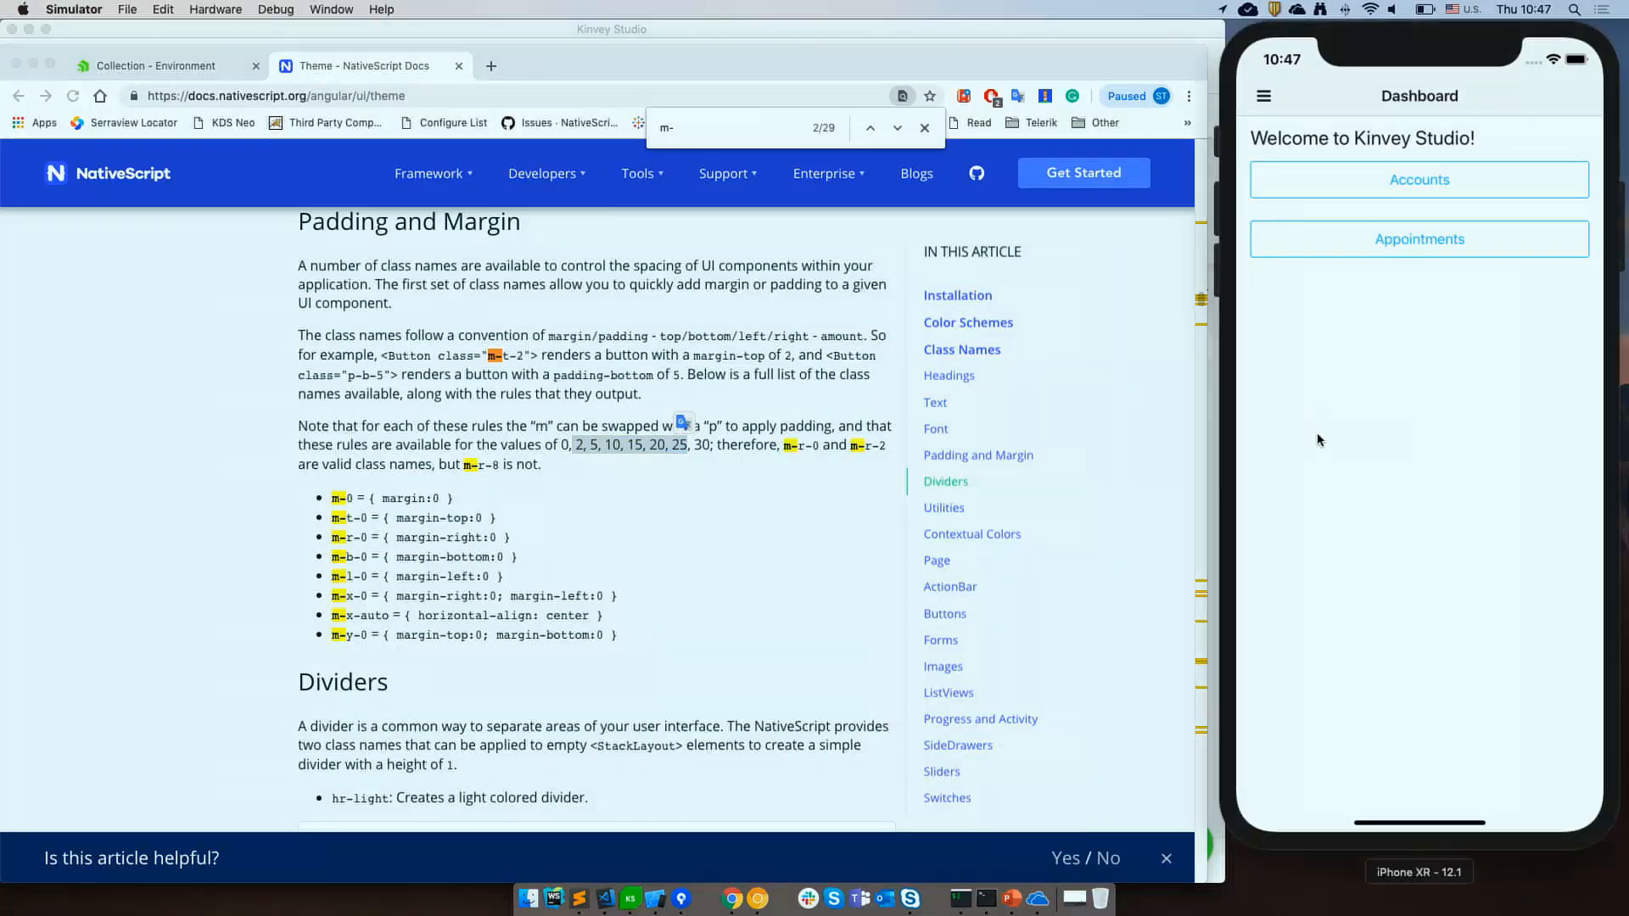
{"action": "left_click", "coordinate": [1418, 182]}
{"action": "left_click", "coordinate": [1330, 151]}
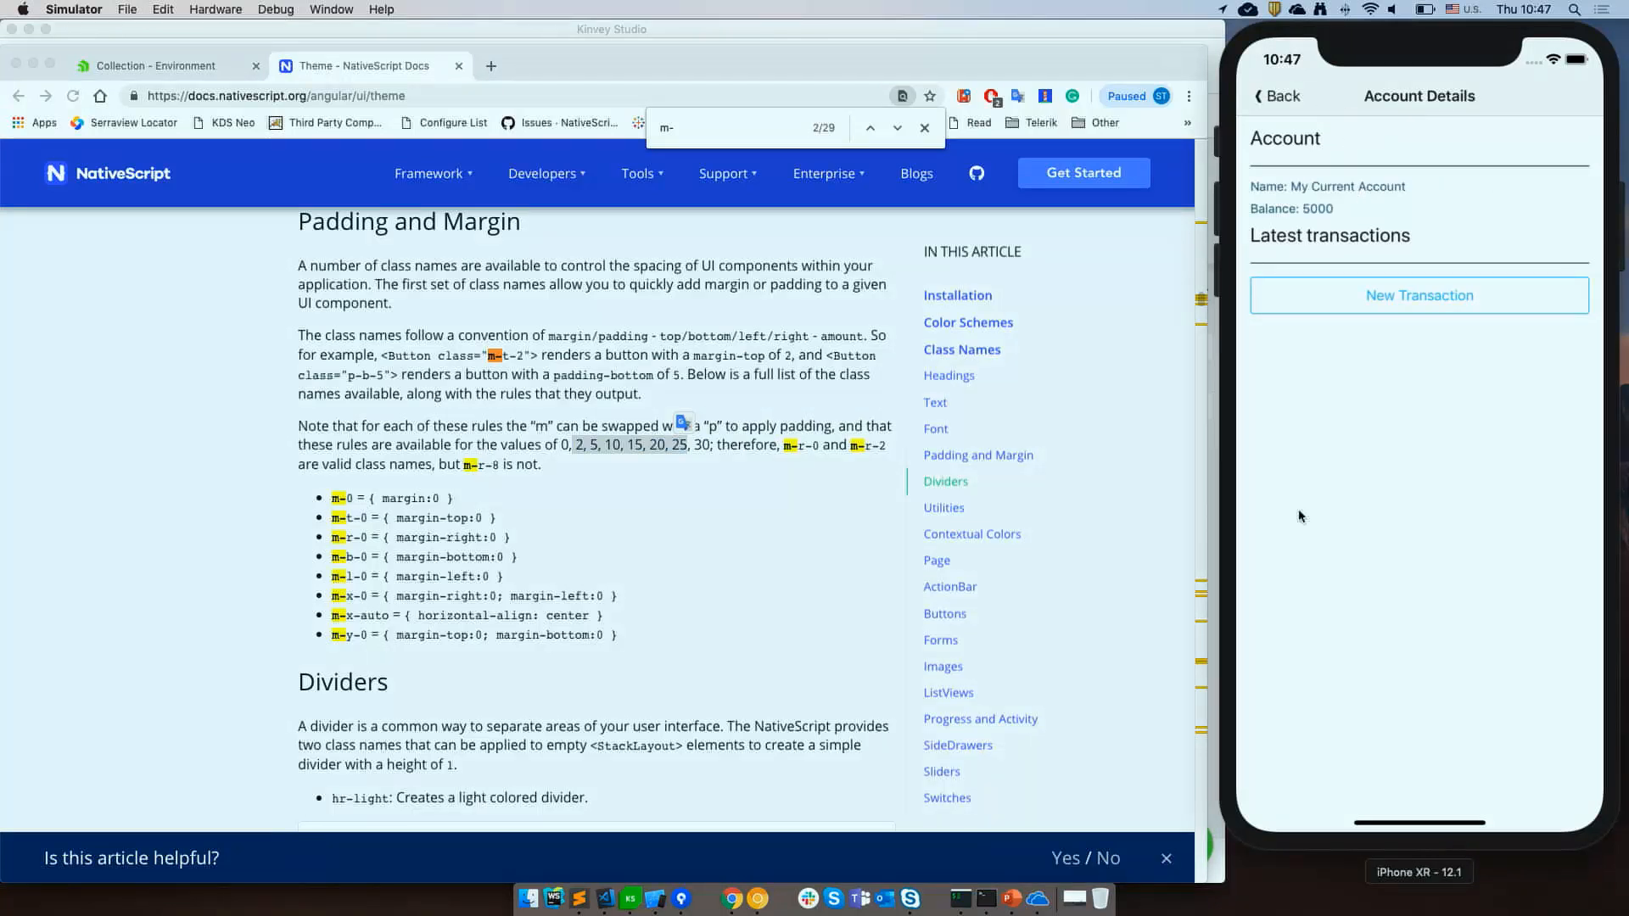
{"action": "left_click", "coordinate": [600, 725]}
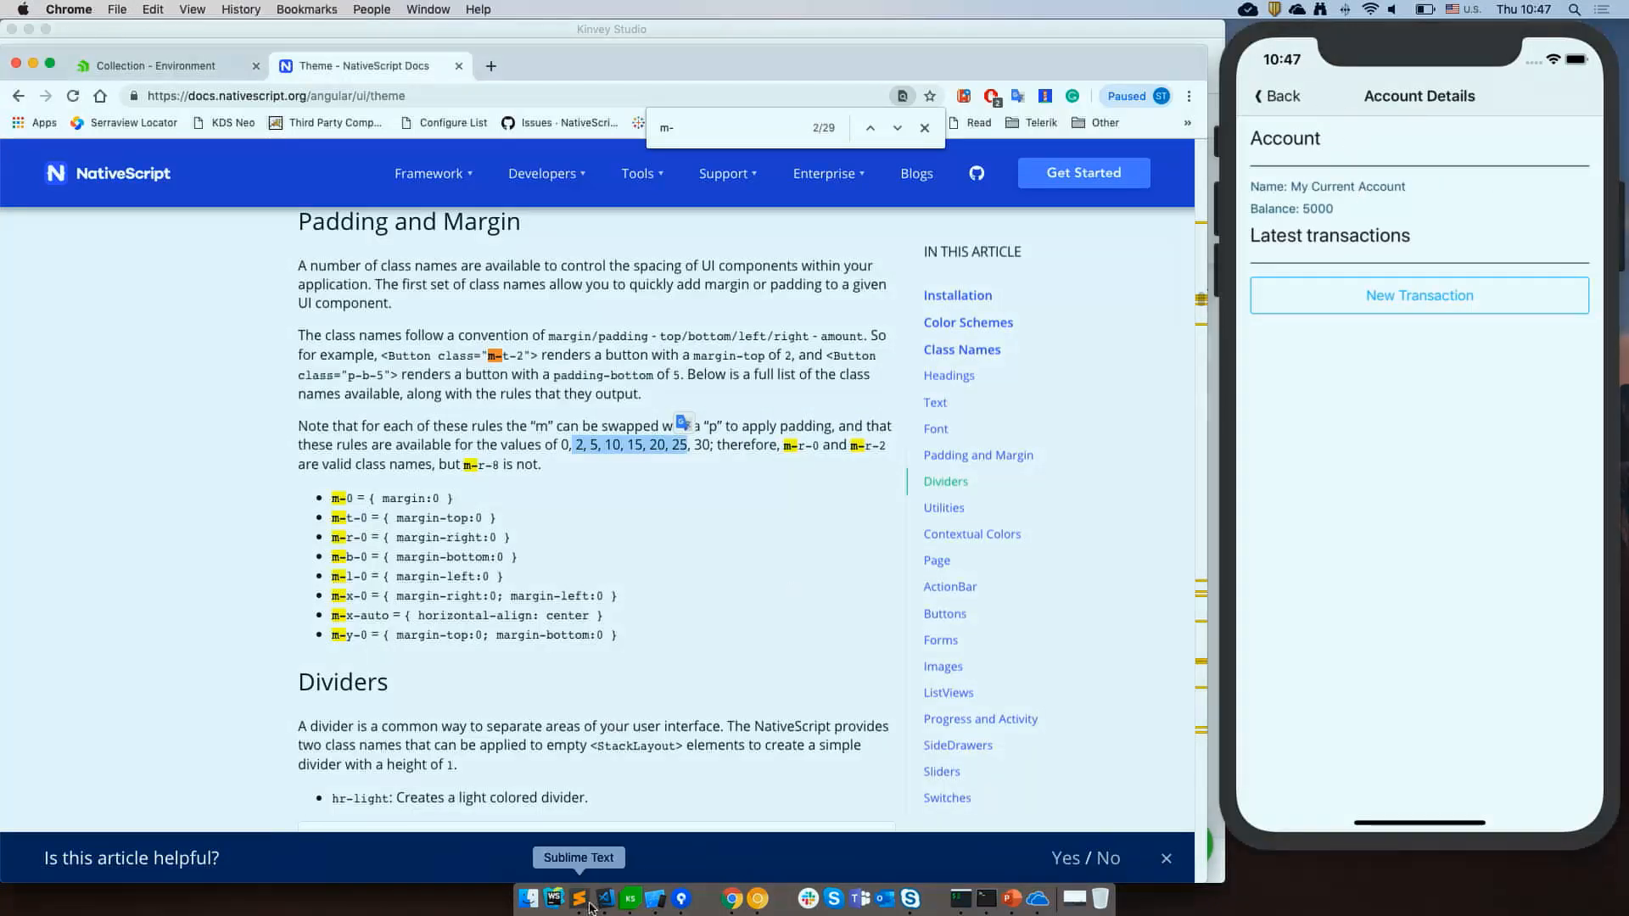
{"action": "left_click", "coordinate": [630, 901]}
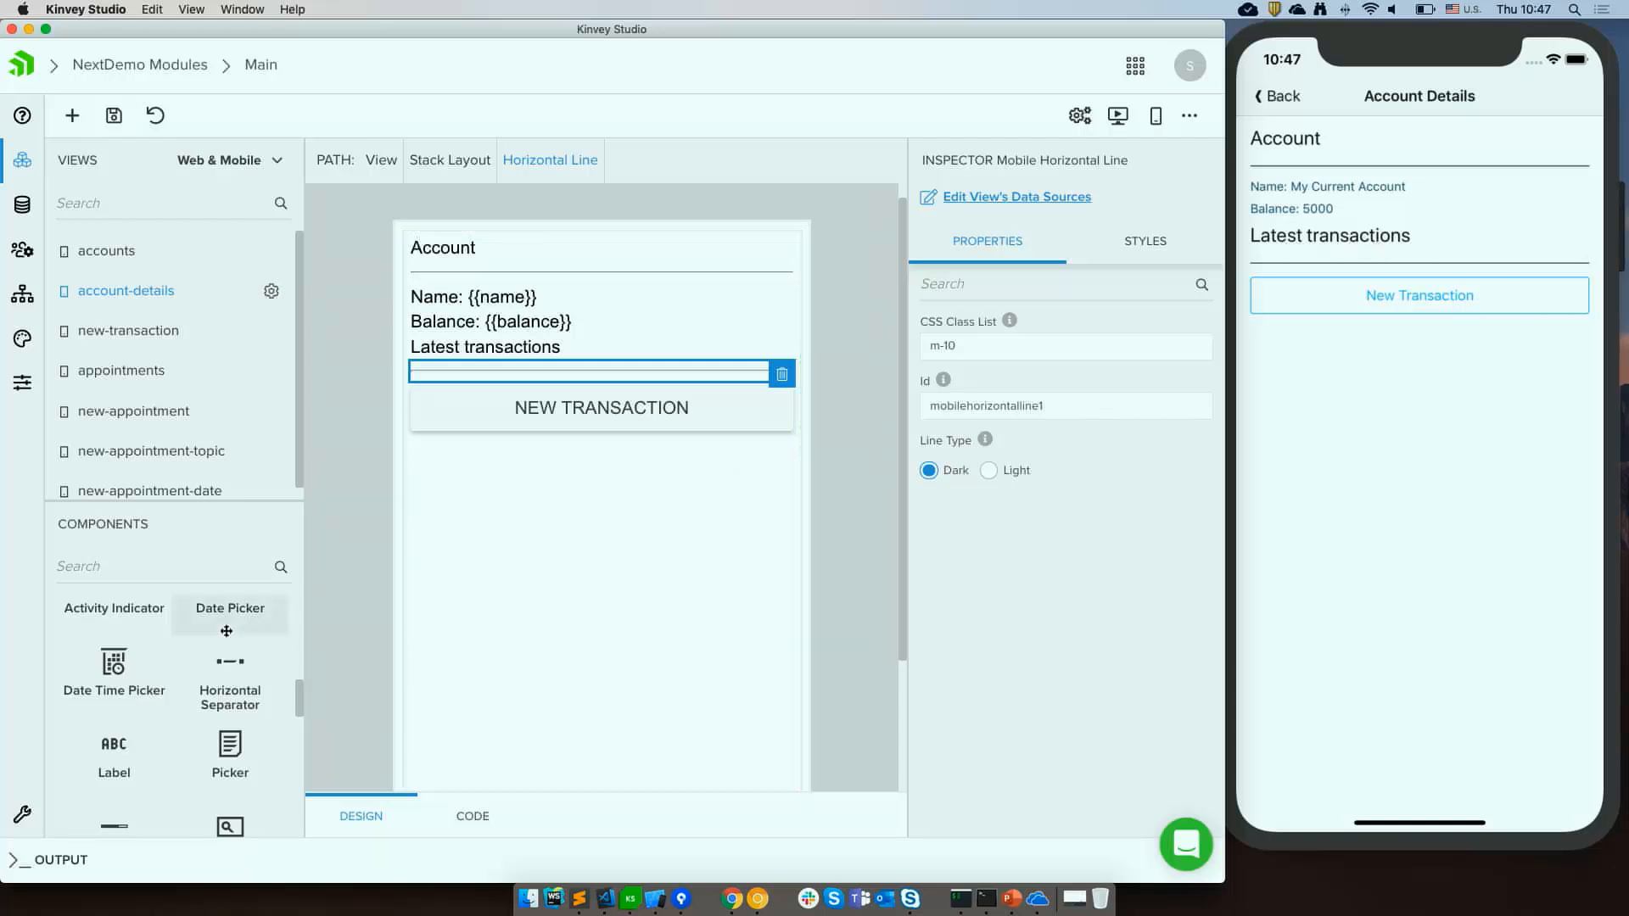
Inspect the generated account-details HTML code and the Custom Xml component, then return to the design view.
{"action": "scroll", "coordinate": [182, 694], "scroll_direction": "down", "scroll_amount": 2}
{"action": "scroll", "coordinate": [183, 694], "scroll_direction": "down", "scroll_amount": 5}
{"action": "scroll", "coordinate": [182, 694], "scroll_direction": "up", "scroll_amount": 7}
{"action": "scroll", "coordinate": [182, 694], "scroll_direction": "up", "scroll_amount": 9}
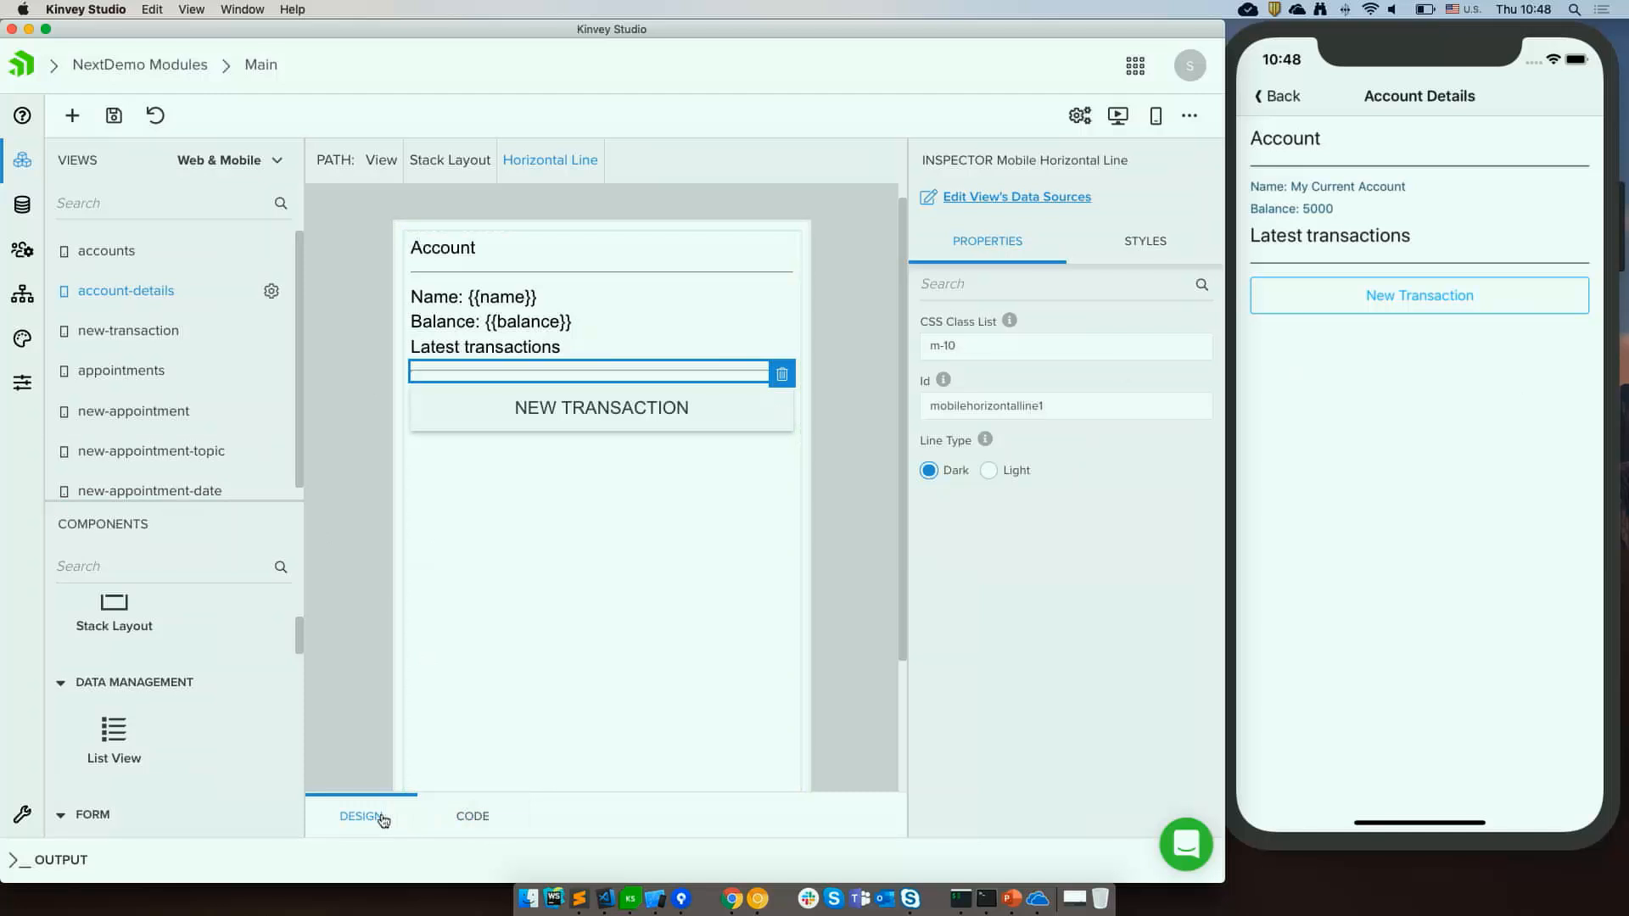
{"action": "scroll", "coordinate": [211, 745], "scroll_direction": "up", "scroll_amount": 2}
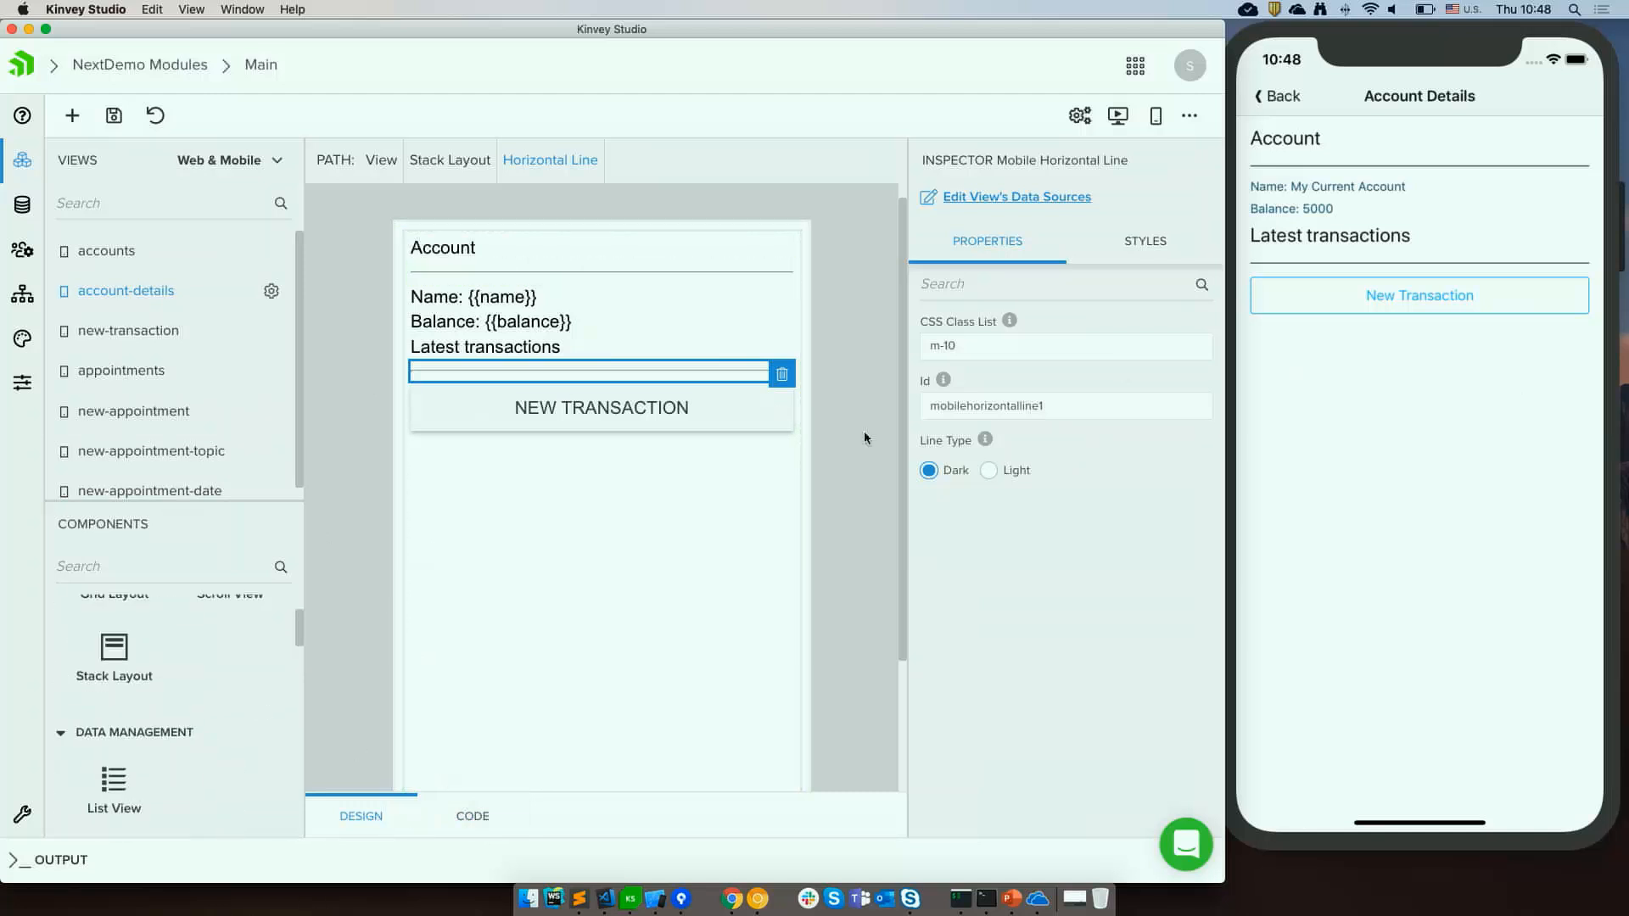
{"action": "left_click", "coordinate": [471, 817]}
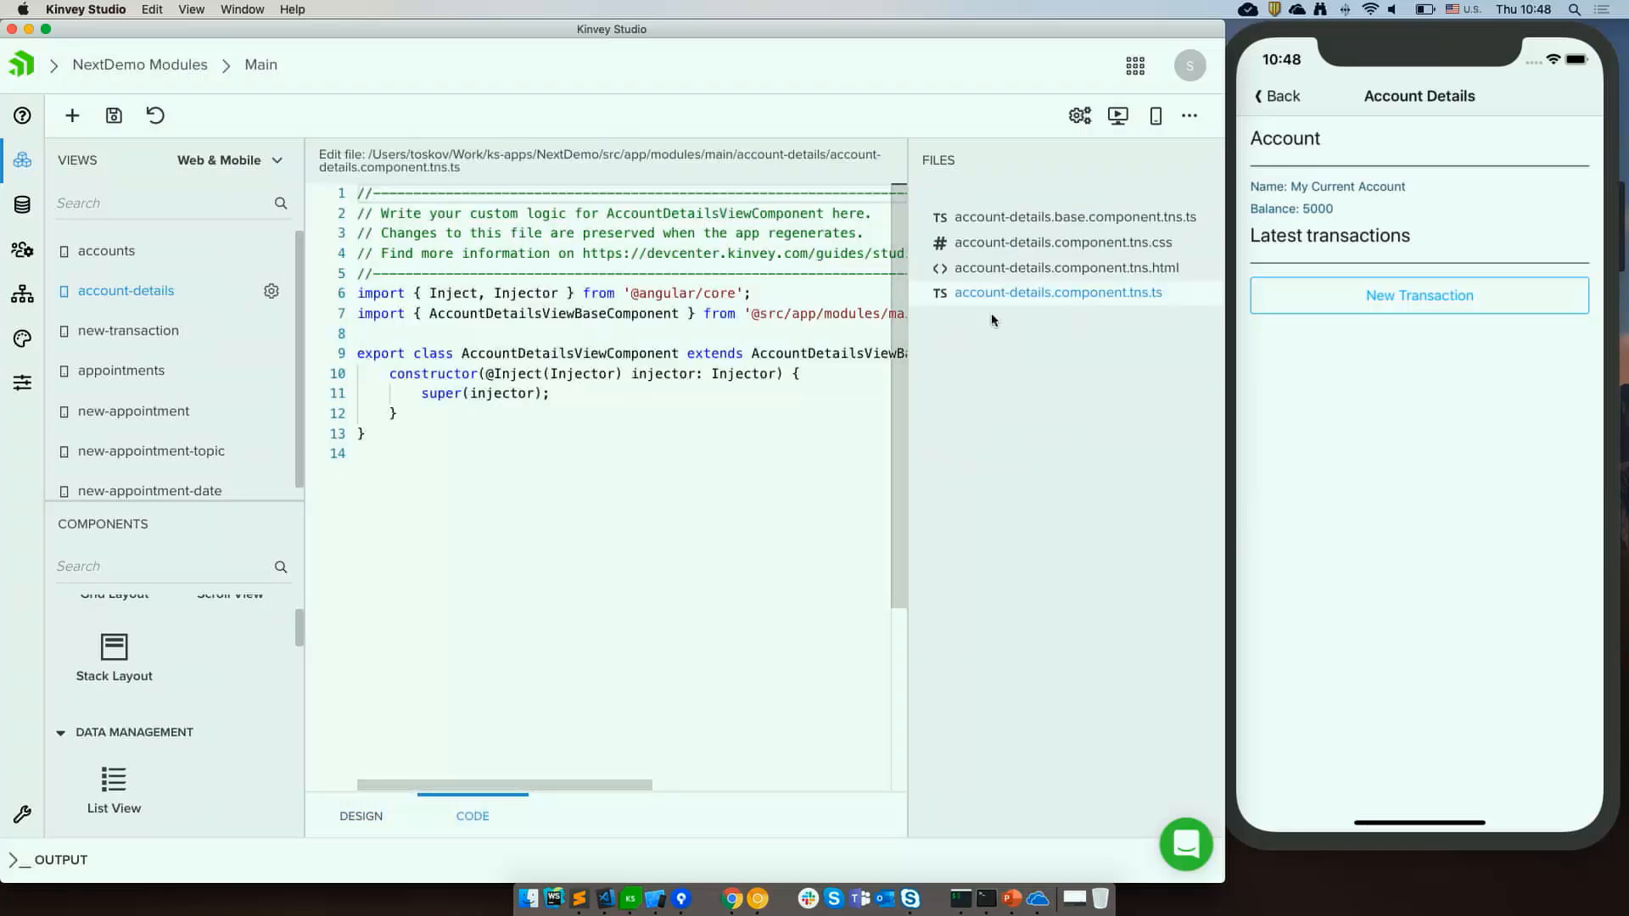
{"action": "left_click", "coordinate": [1060, 268]}
{"action": "left_click_drag", "start_coordinate": [406, 213], "coordinate": [766, 228]}
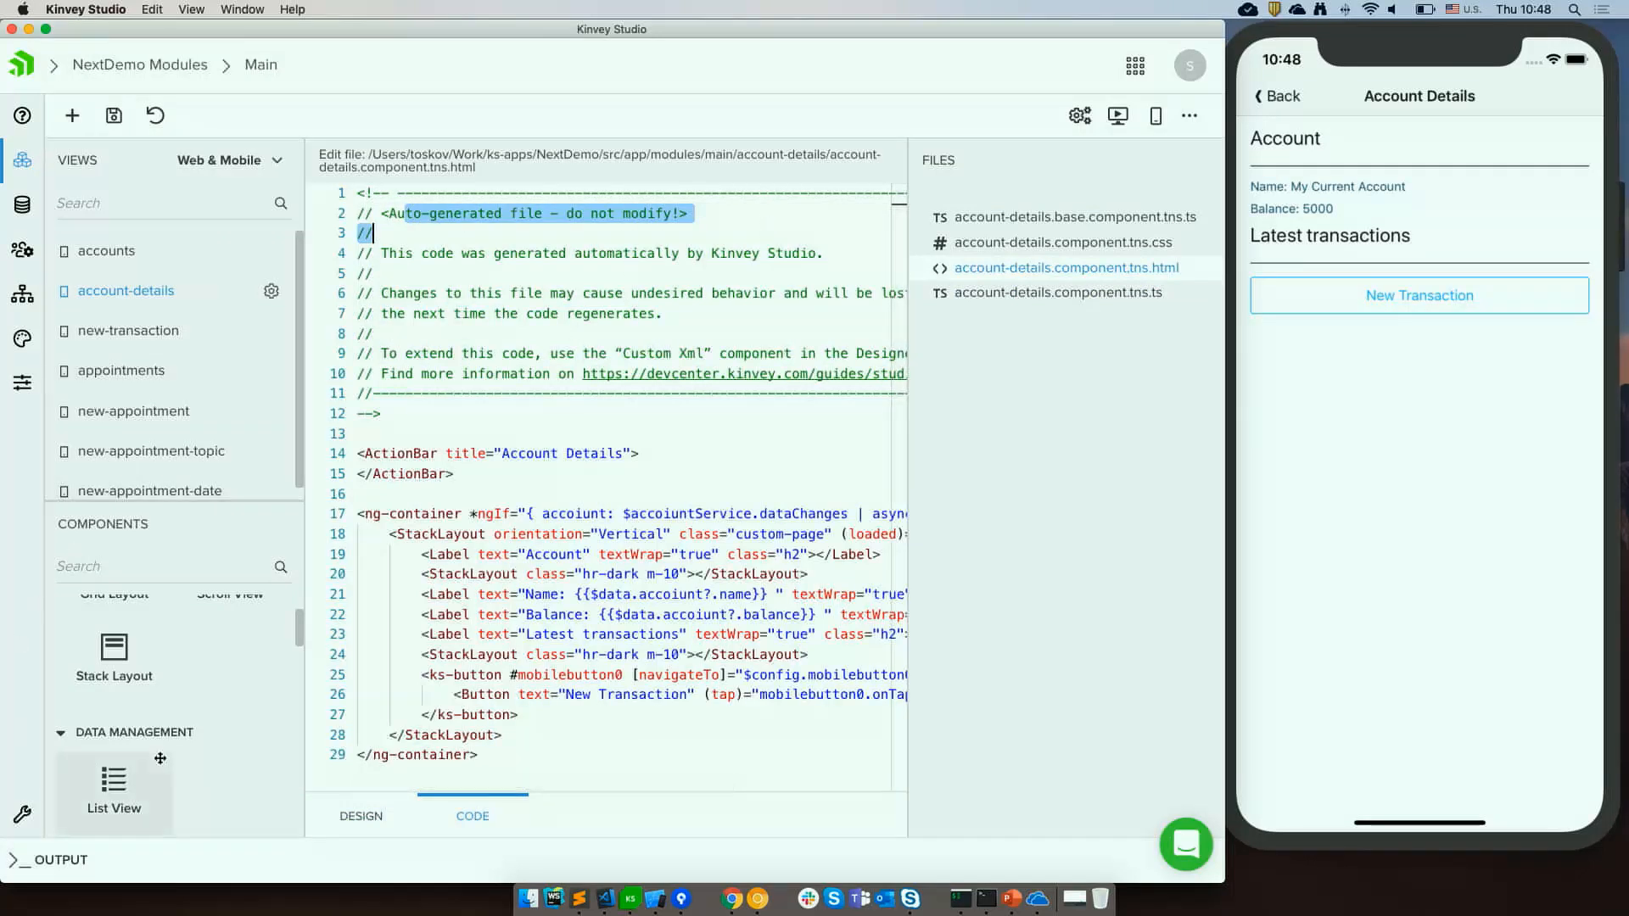
{"action": "scroll", "coordinate": [161, 758], "scroll_direction": "down", "scroll_amount": 5}
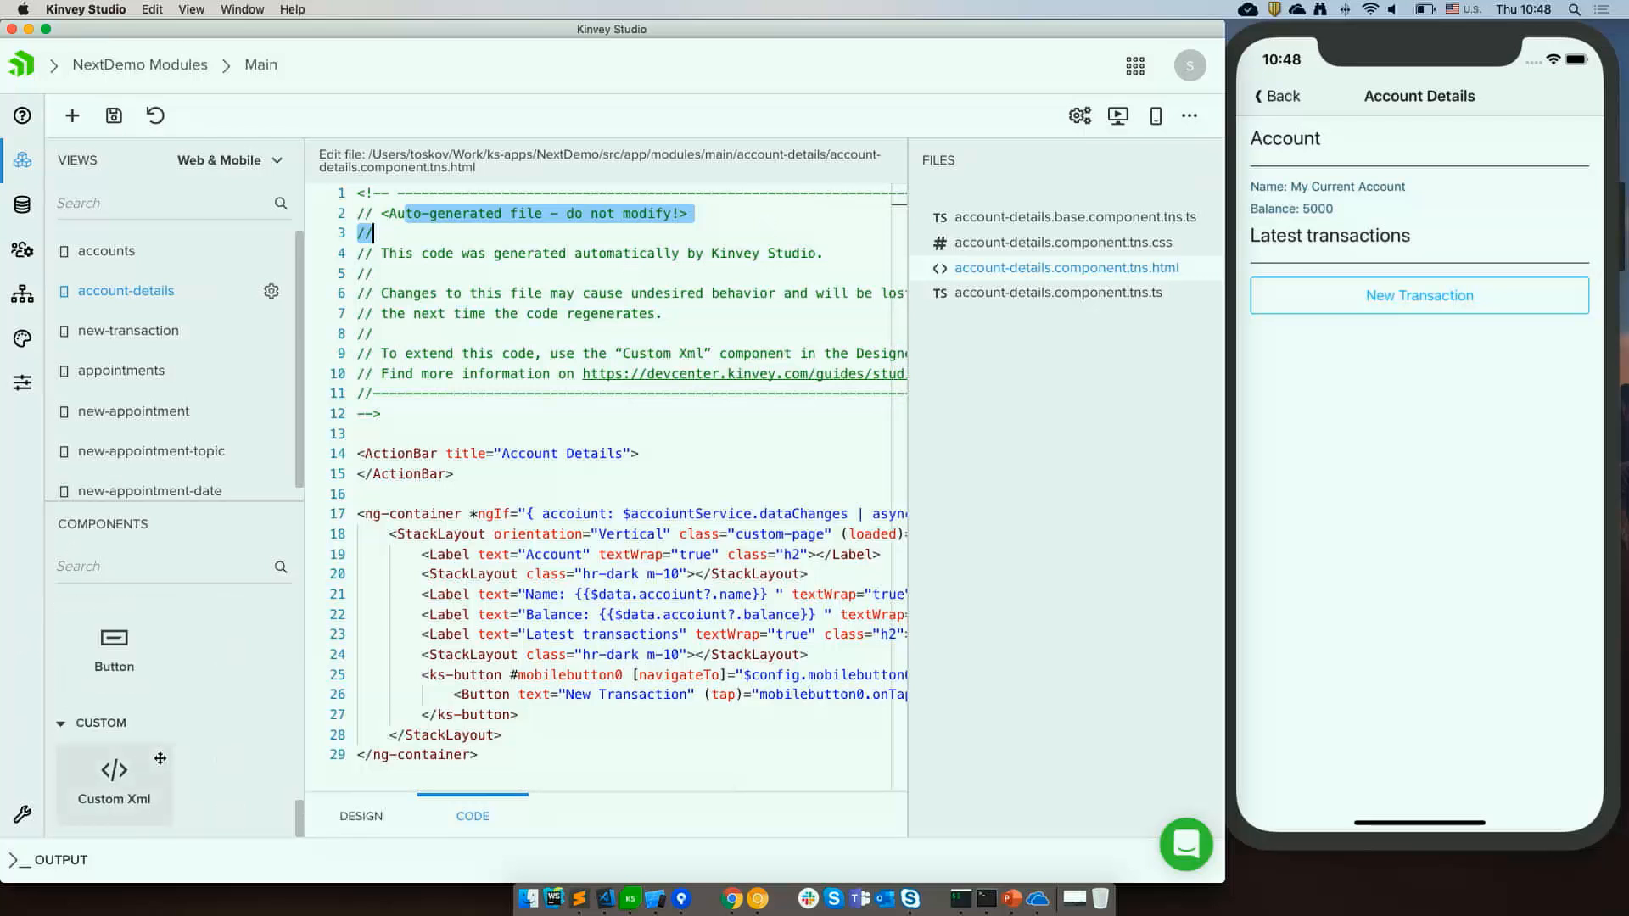
{"action": "left_click", "coordinate": [97, 772]}
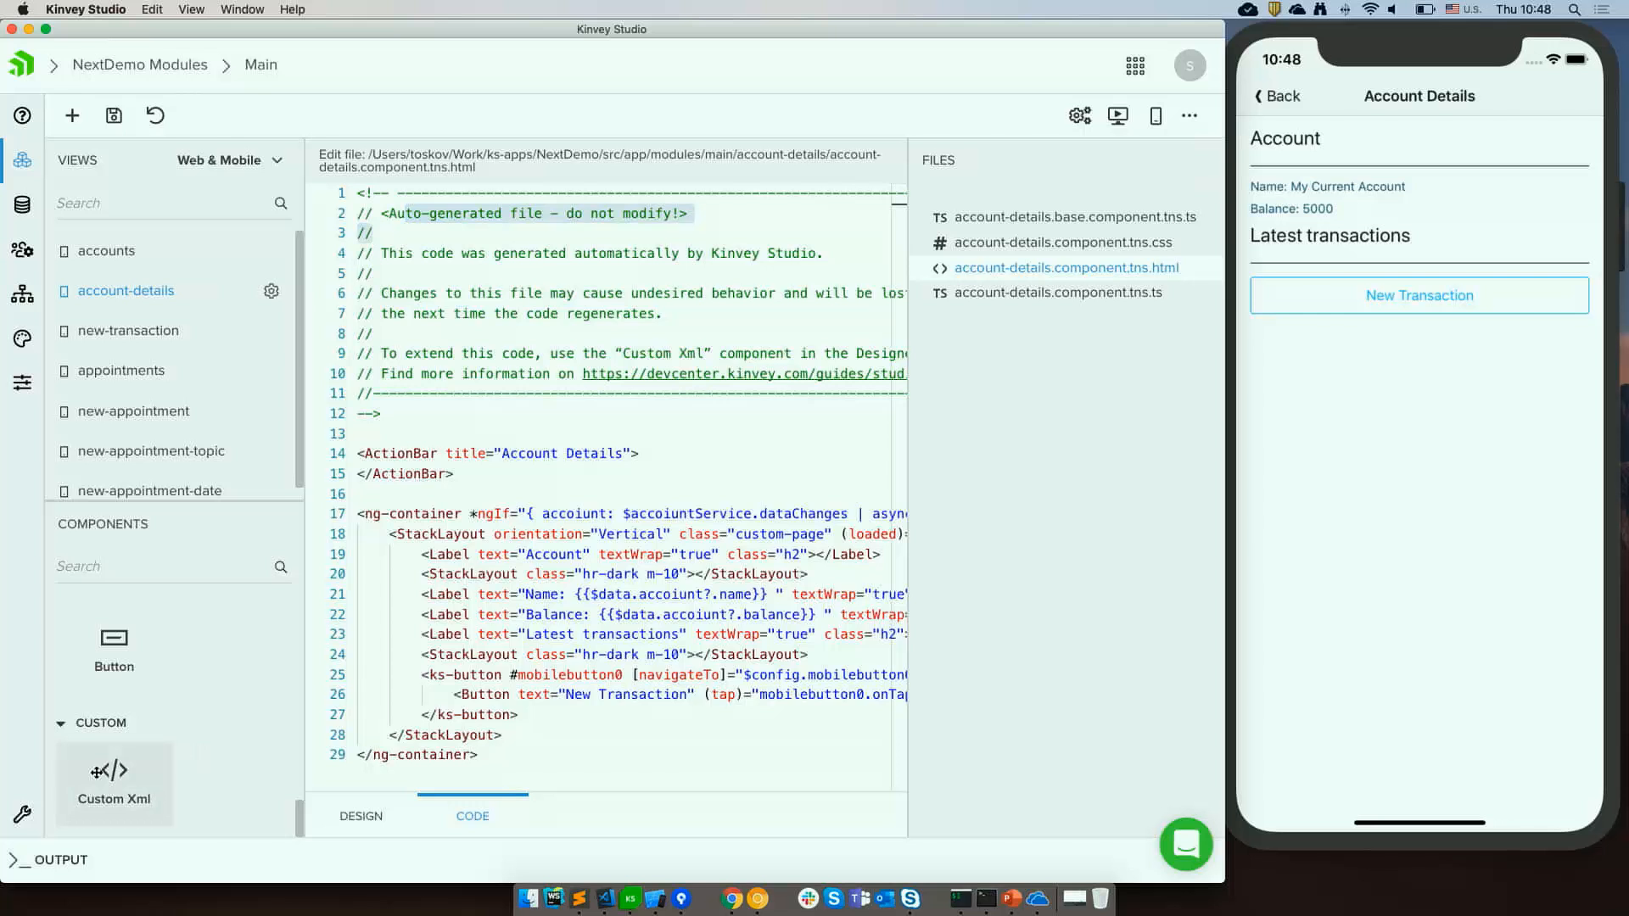
{"action": "left_click", "coordinate": [382, 814]}
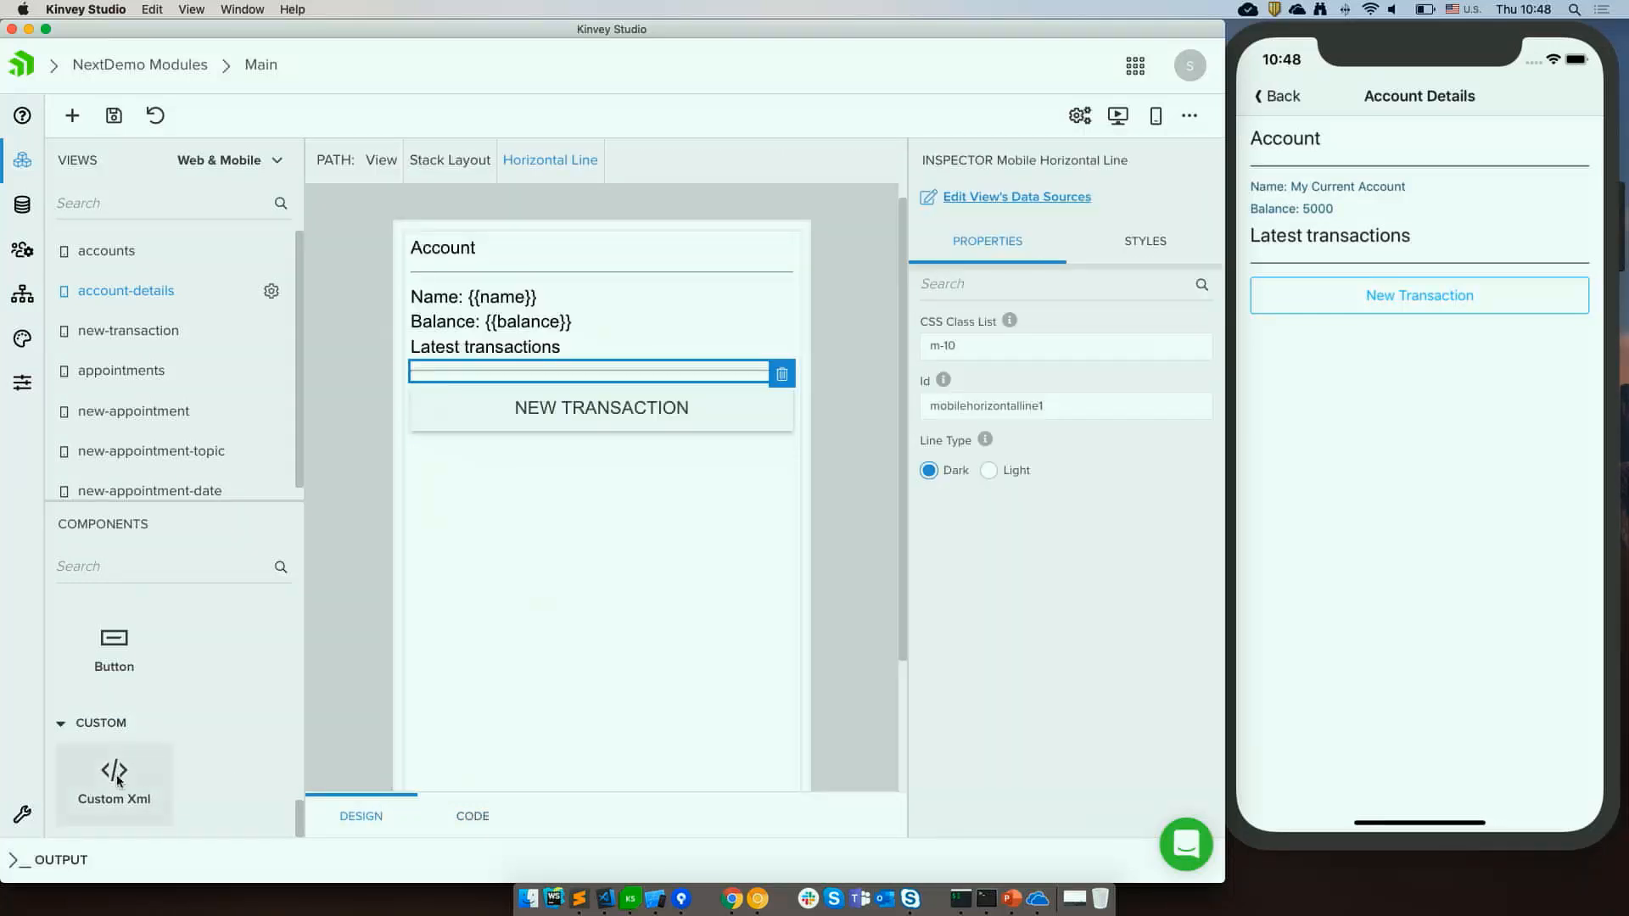
Insert a Custom XML component below the line above the New Transaction button and open its XML editor.
{"action": "left_click_drag", "start_coordinate": [117, 781], "coordinate": [568, 386]}
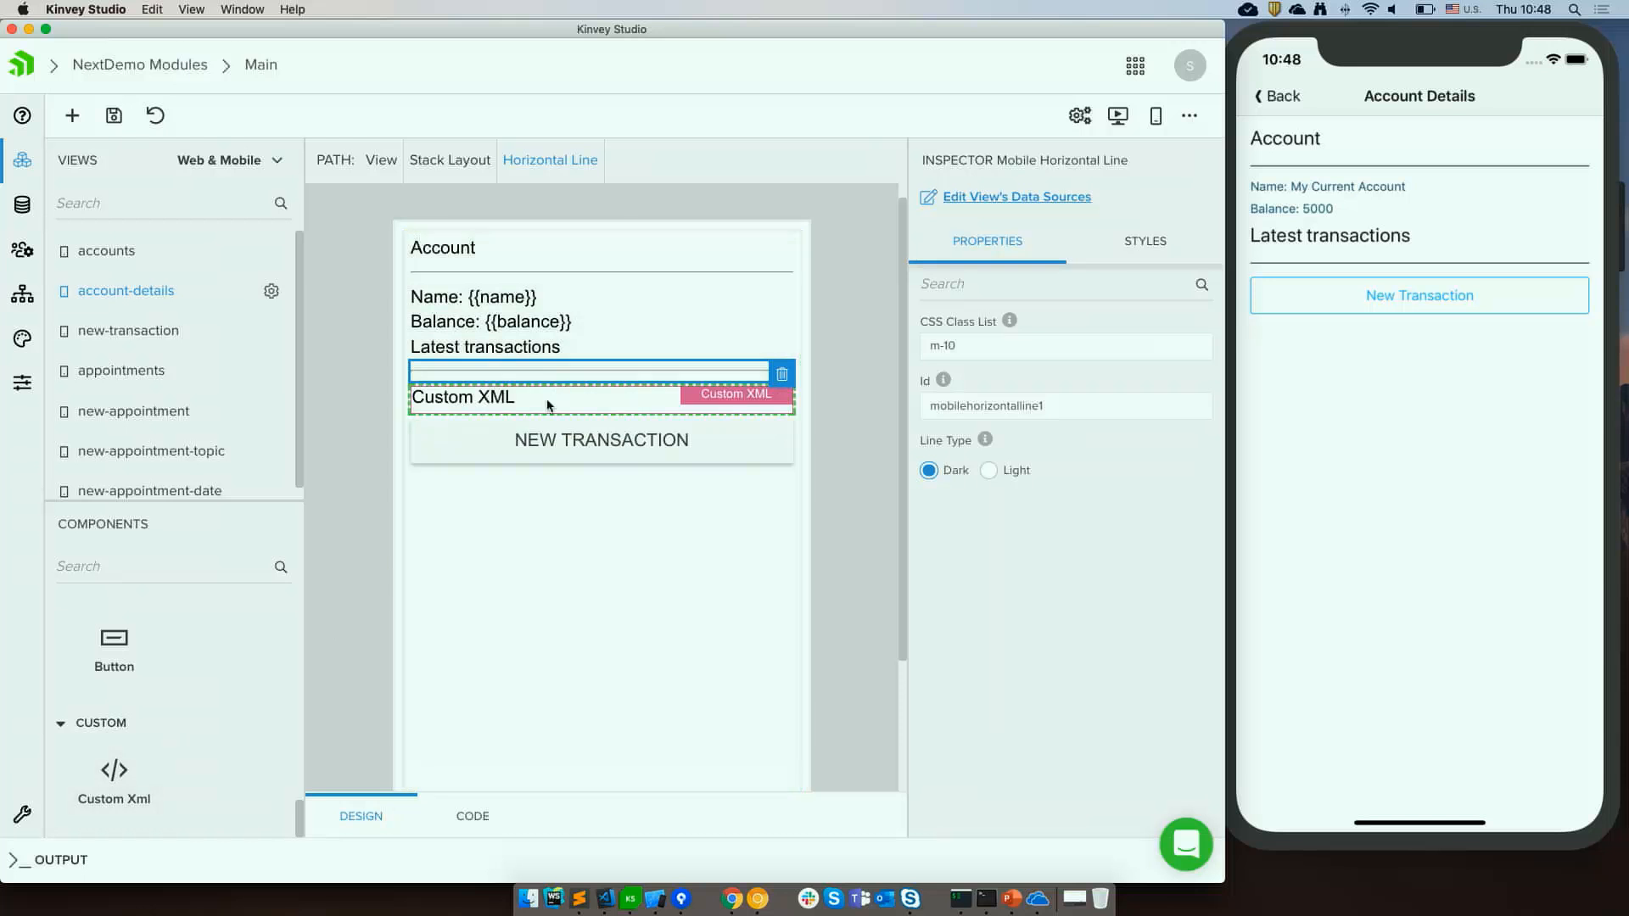
{"action": "left_click", "coordinate": [547, 404]}
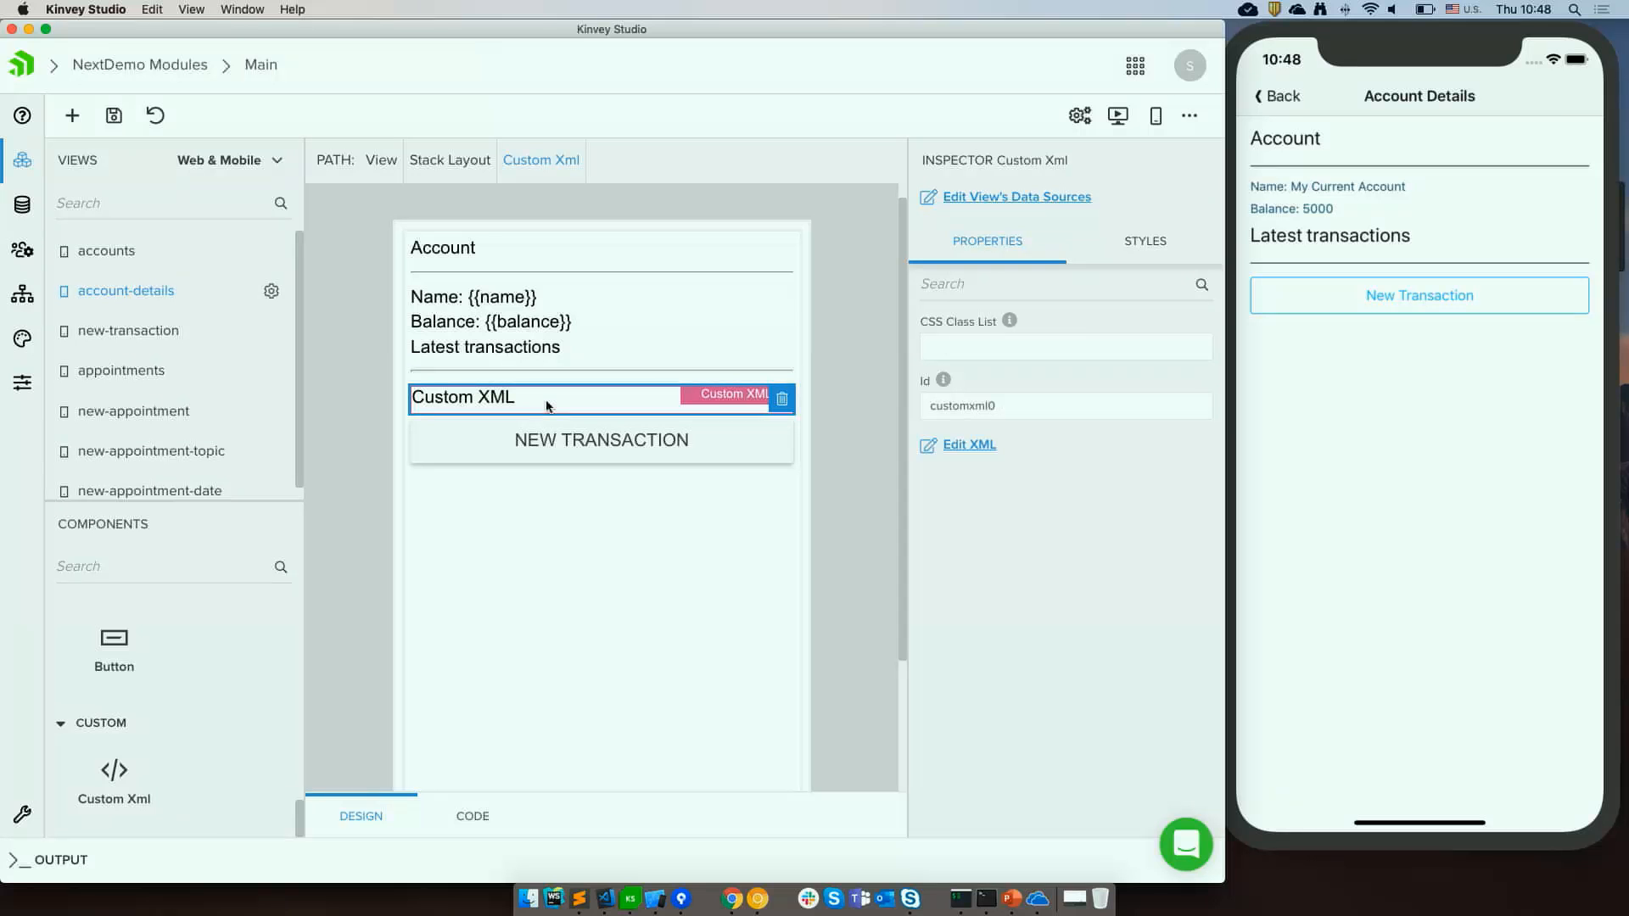
{"action": "left_click", "coordinate": [981, 452]}
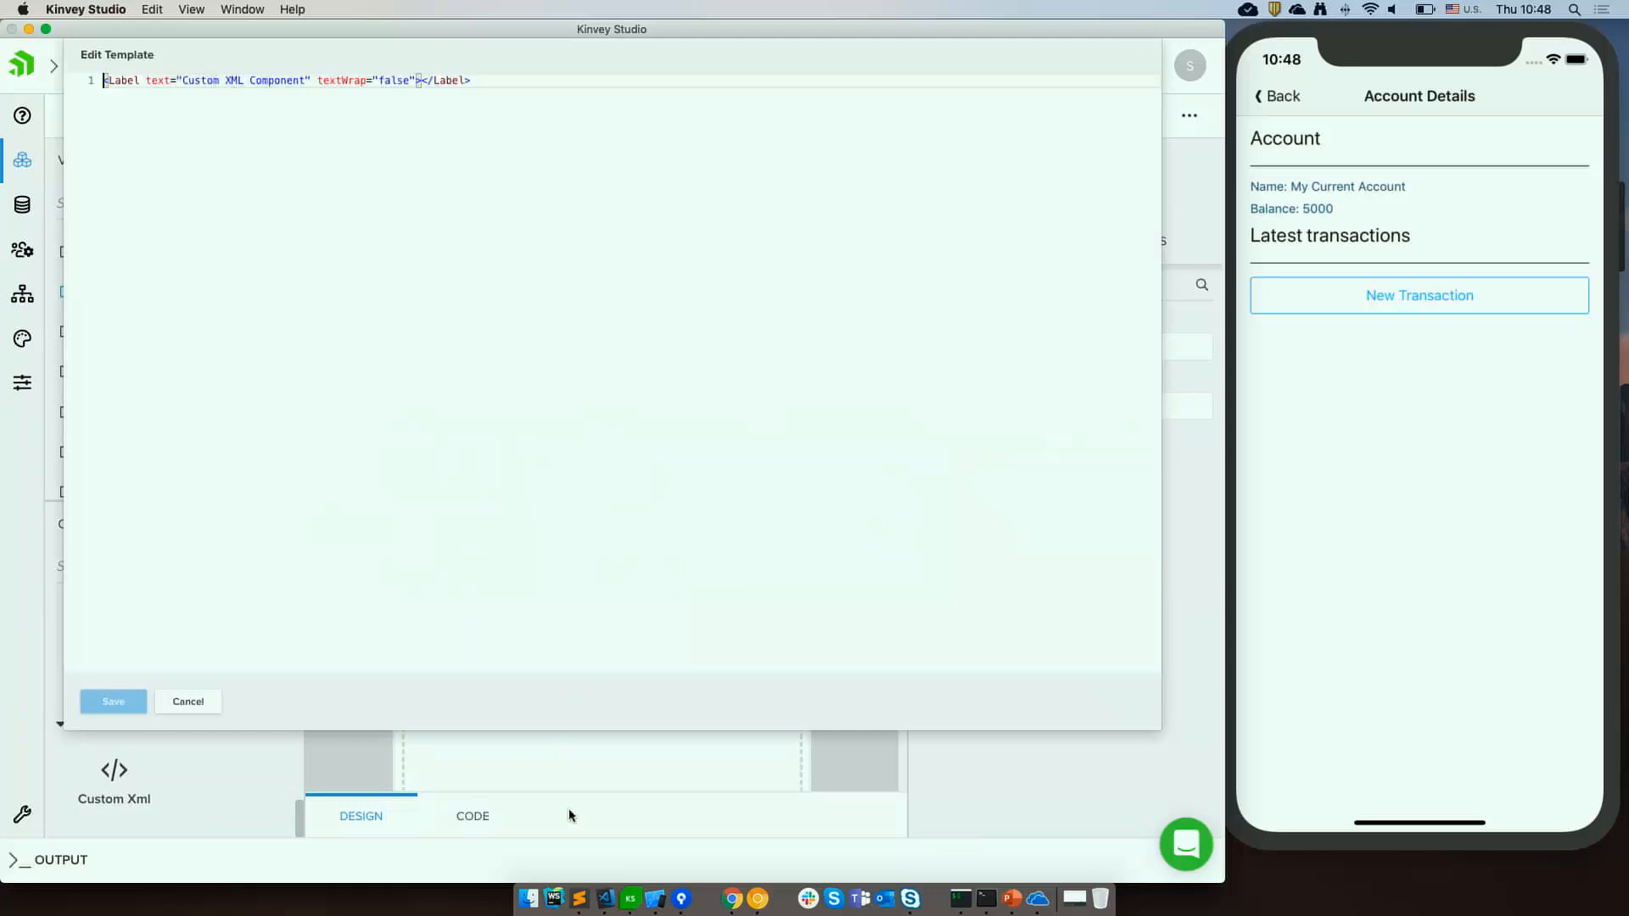
Paste a partial GridLayout transactions snippet from the snippets file into the Custom XML template.
{"action": "left_click", "coordinate": [580, 900]}
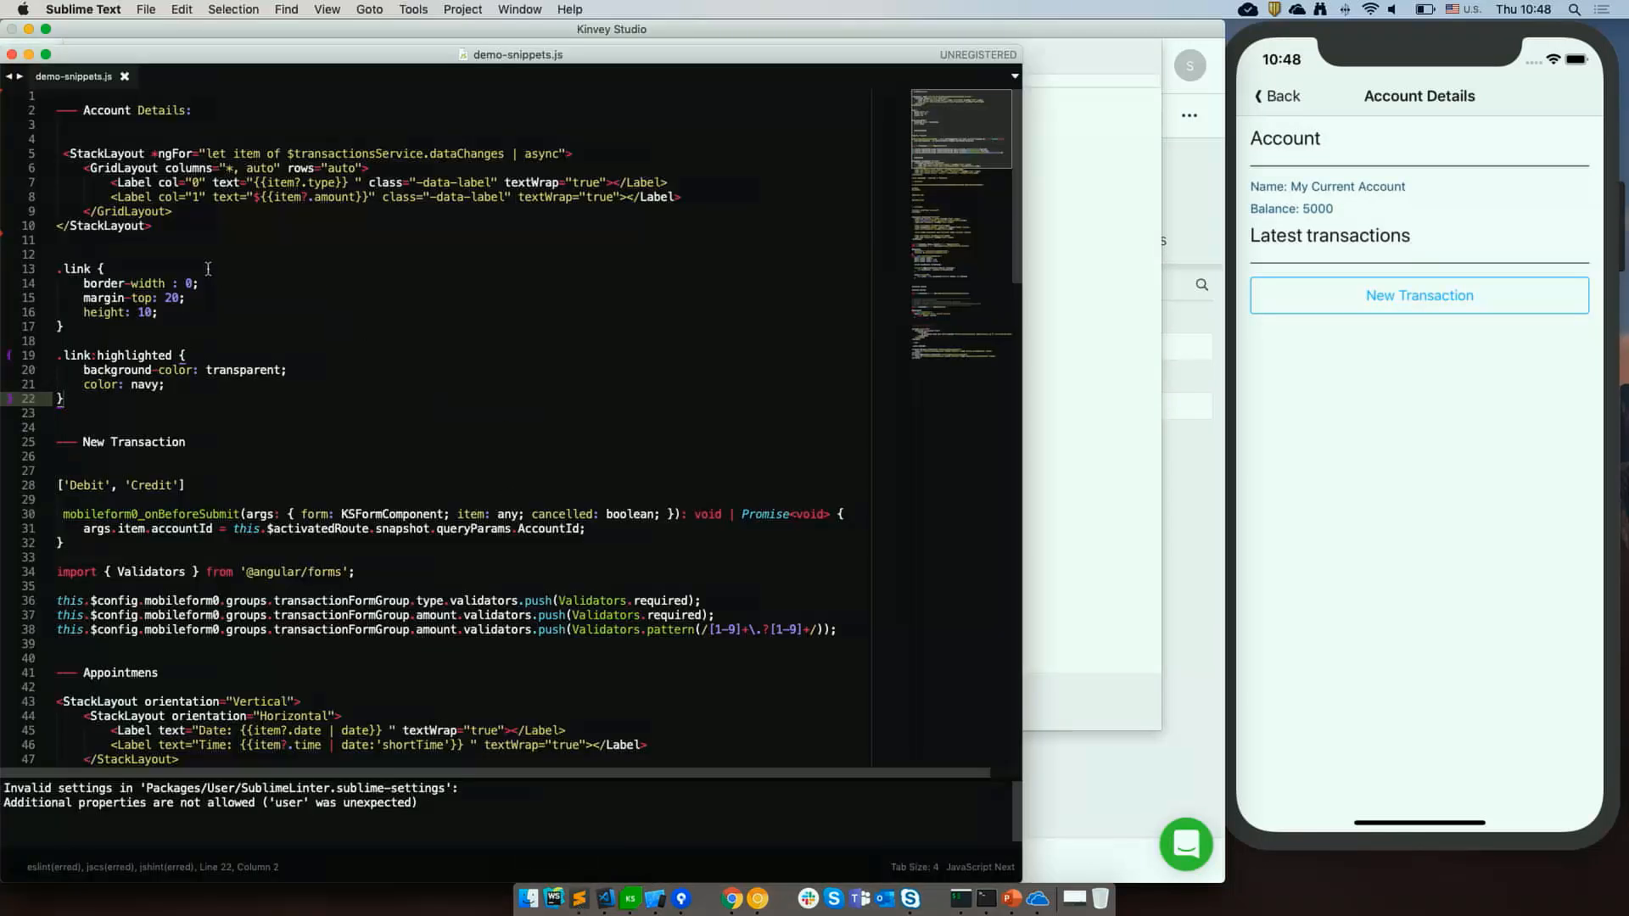
{"action": "left_click", "coordinate": [180, 237]}
{"action": "left_click_drag", "start_coordinate": [180, 237], "coordinate": [1, 161]}
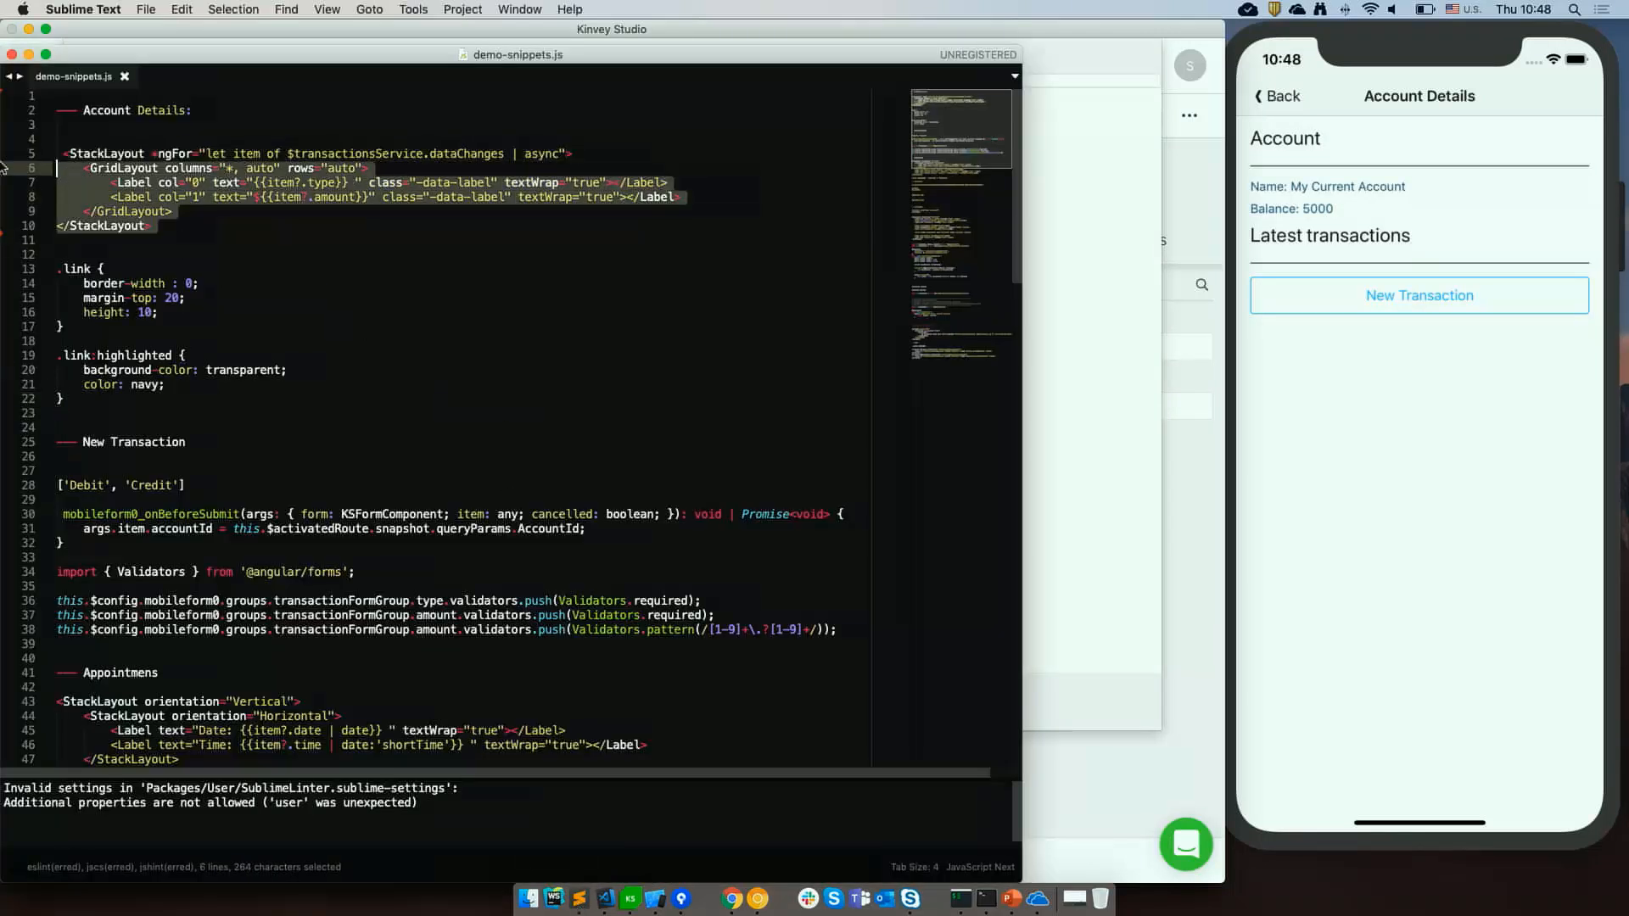
{"action": "key", "text": "super+Tab"}
{"action": "left_click", "coordinate": [153, 134]}
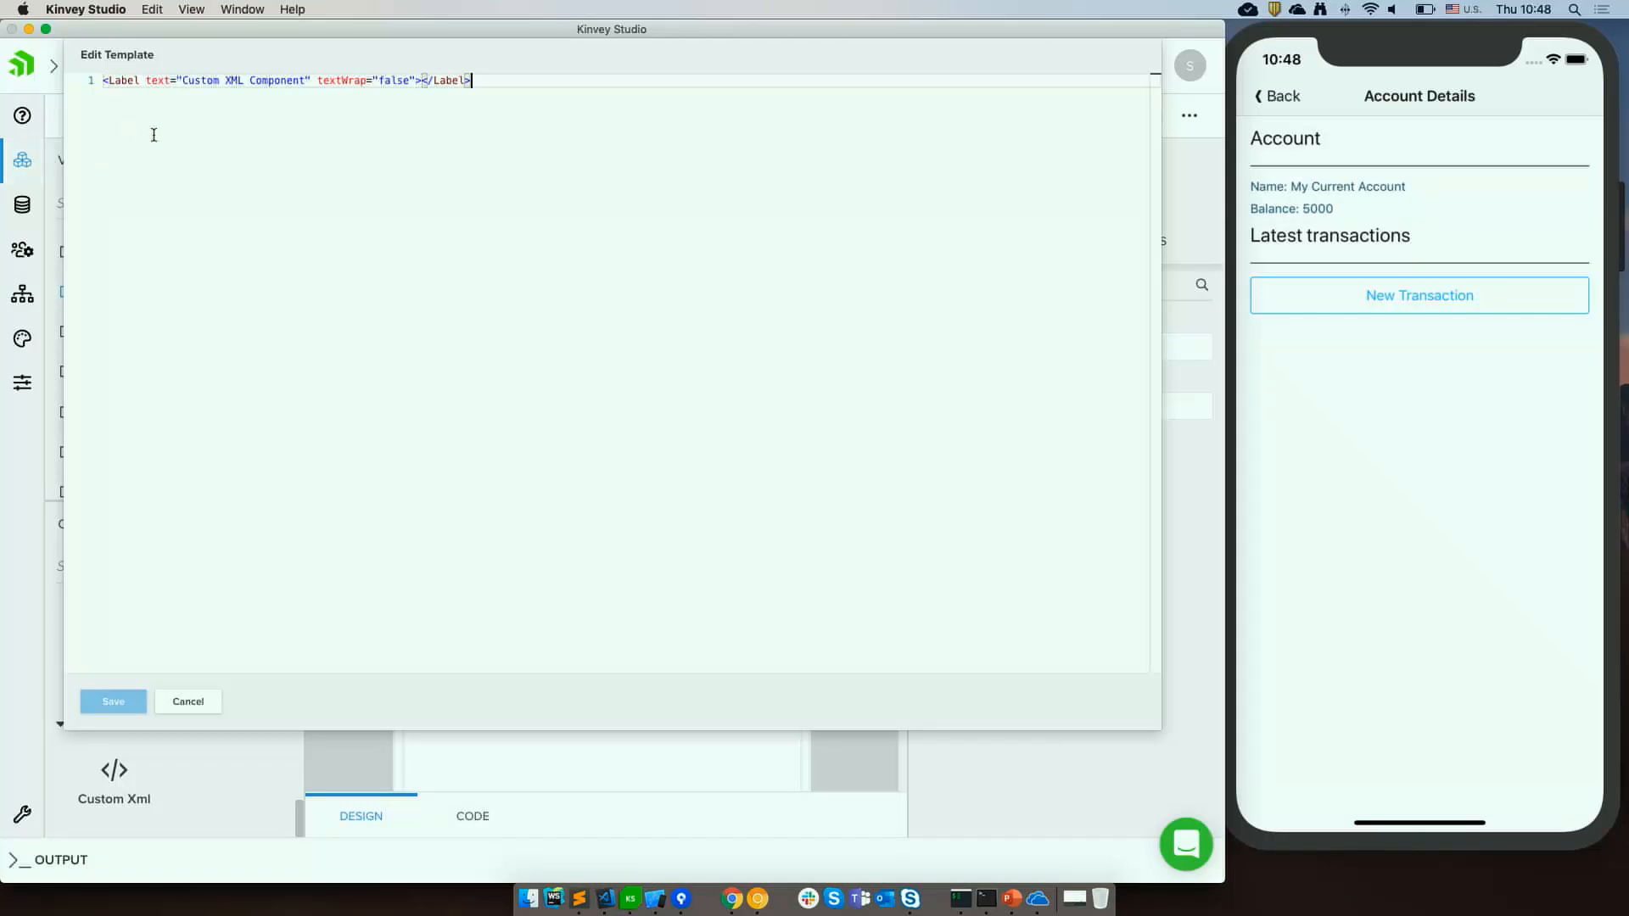
{"action": "key", "text": "super+a"}
{"action": "type", "text": "<GridLayout columns=\"*, auto\" rows=\"auto\">         <Label col=\"0\" text=\"{{item?.type}} \" class=\"-data-label\" textWrap=\"true\"></Label>         <Label col=\"1\" text=\"${{item?.amount}}\" class=\"-data-label\" textWrap=\"true\"></Label>     </GridLayout> </StackLayout>"}
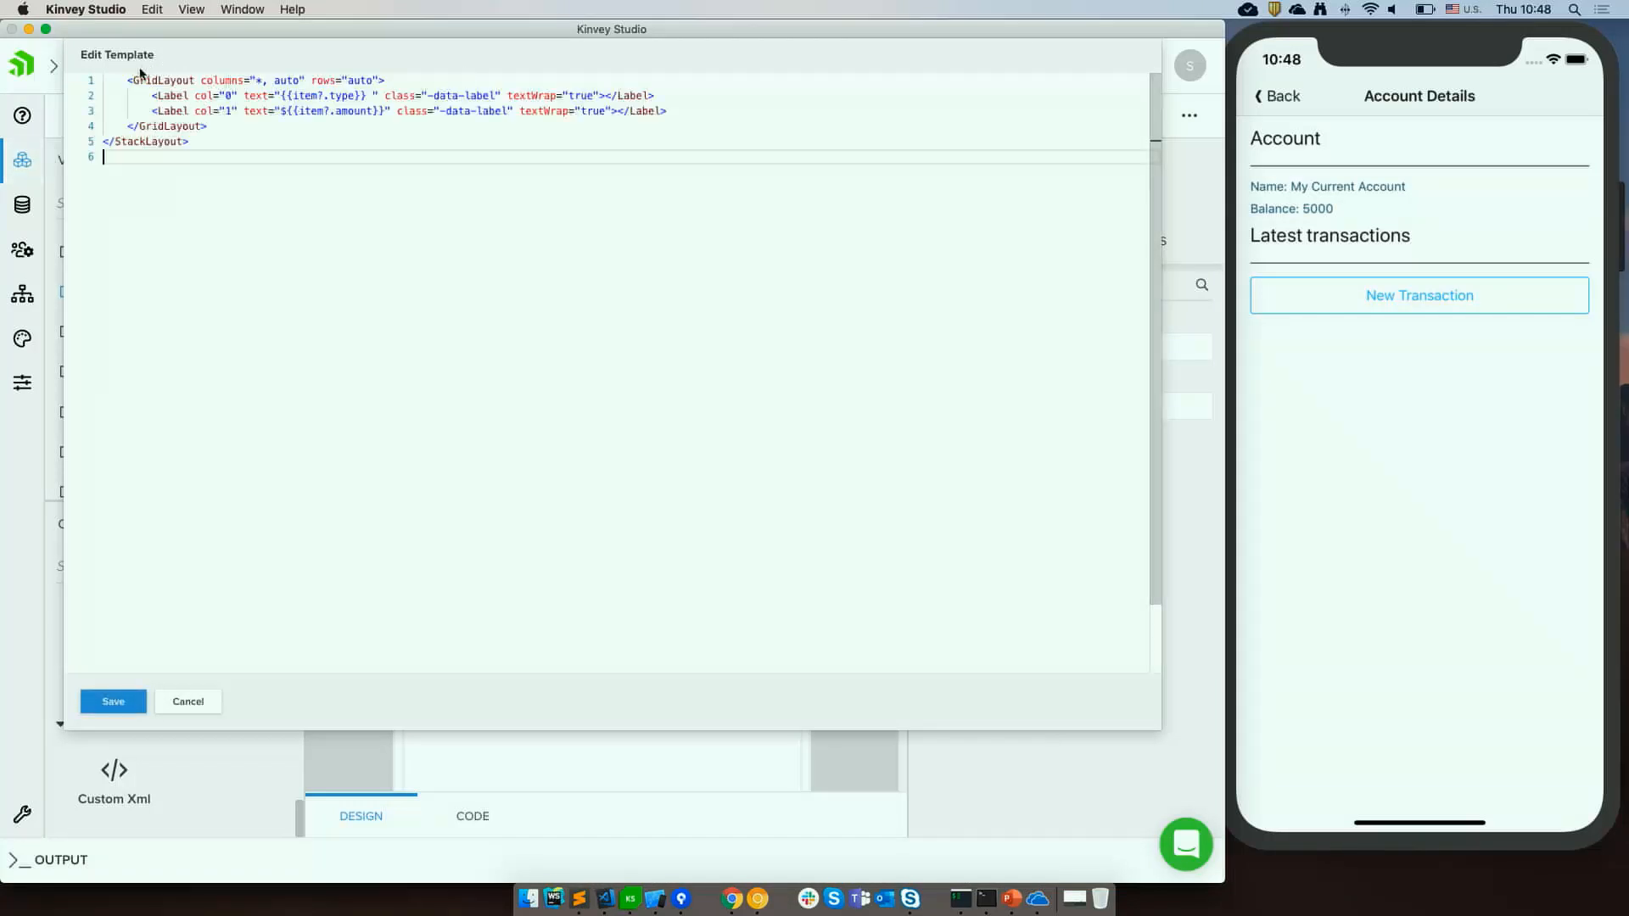
{"action": "left_click", "coordinate": [129, 82]}
{"action": "key", "text": "BackSpace"}
{"action": "left_click", "coordinate": [241, 200]}
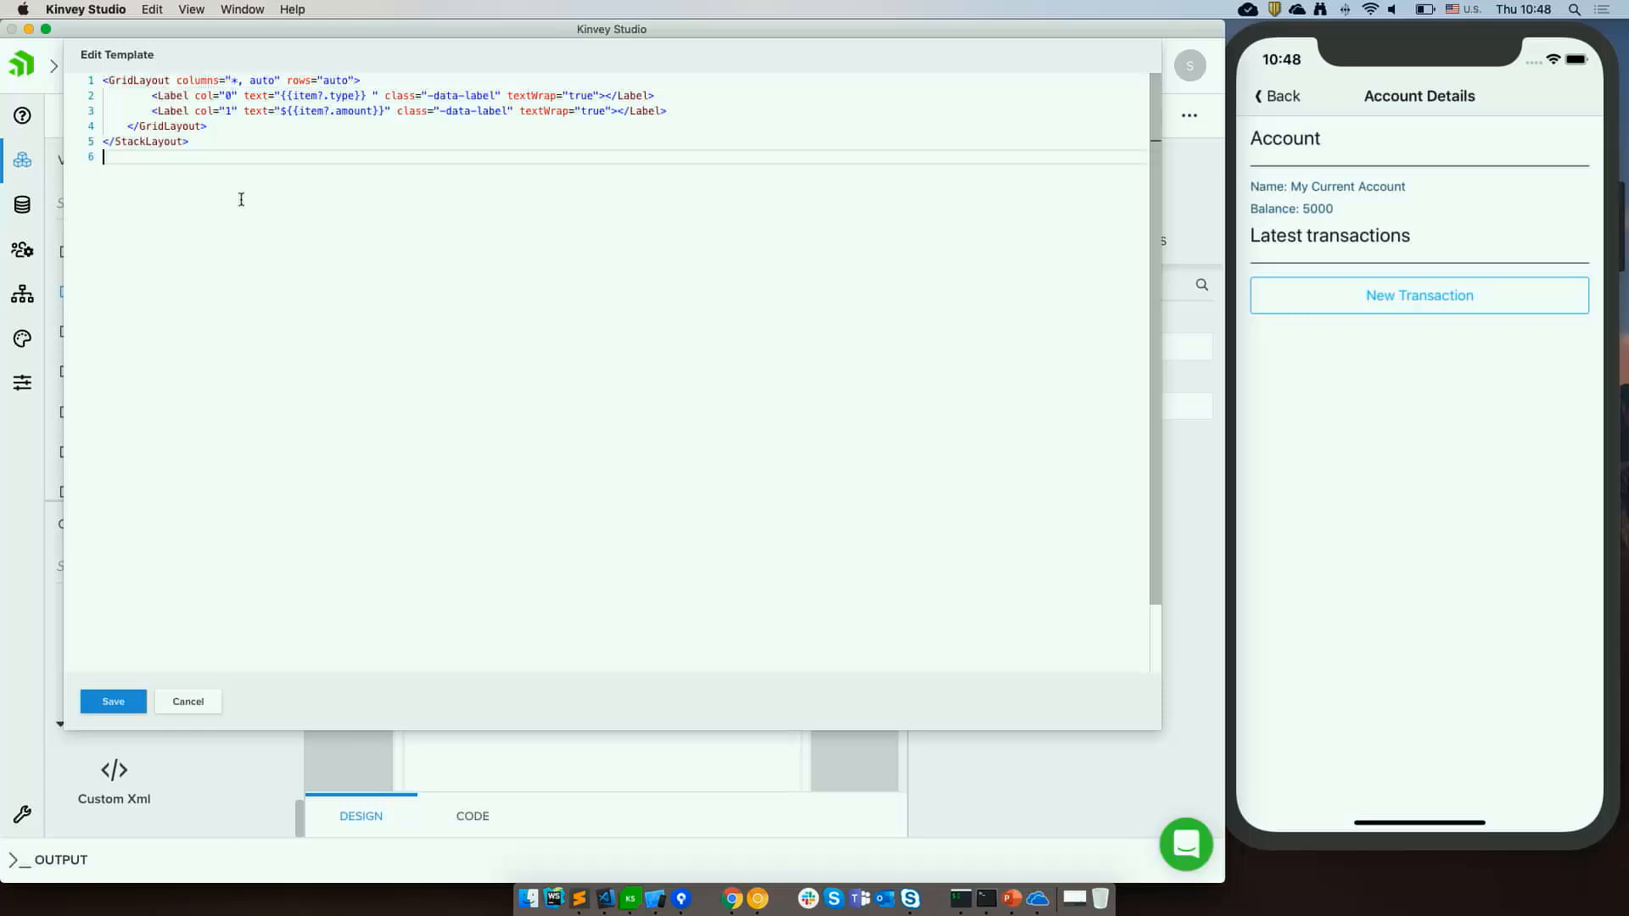
Copy the full StackLayout ngFor transactions snippet and paste it to replace the Custom XML template.
{"action": "key", "text": "super+Tab"}
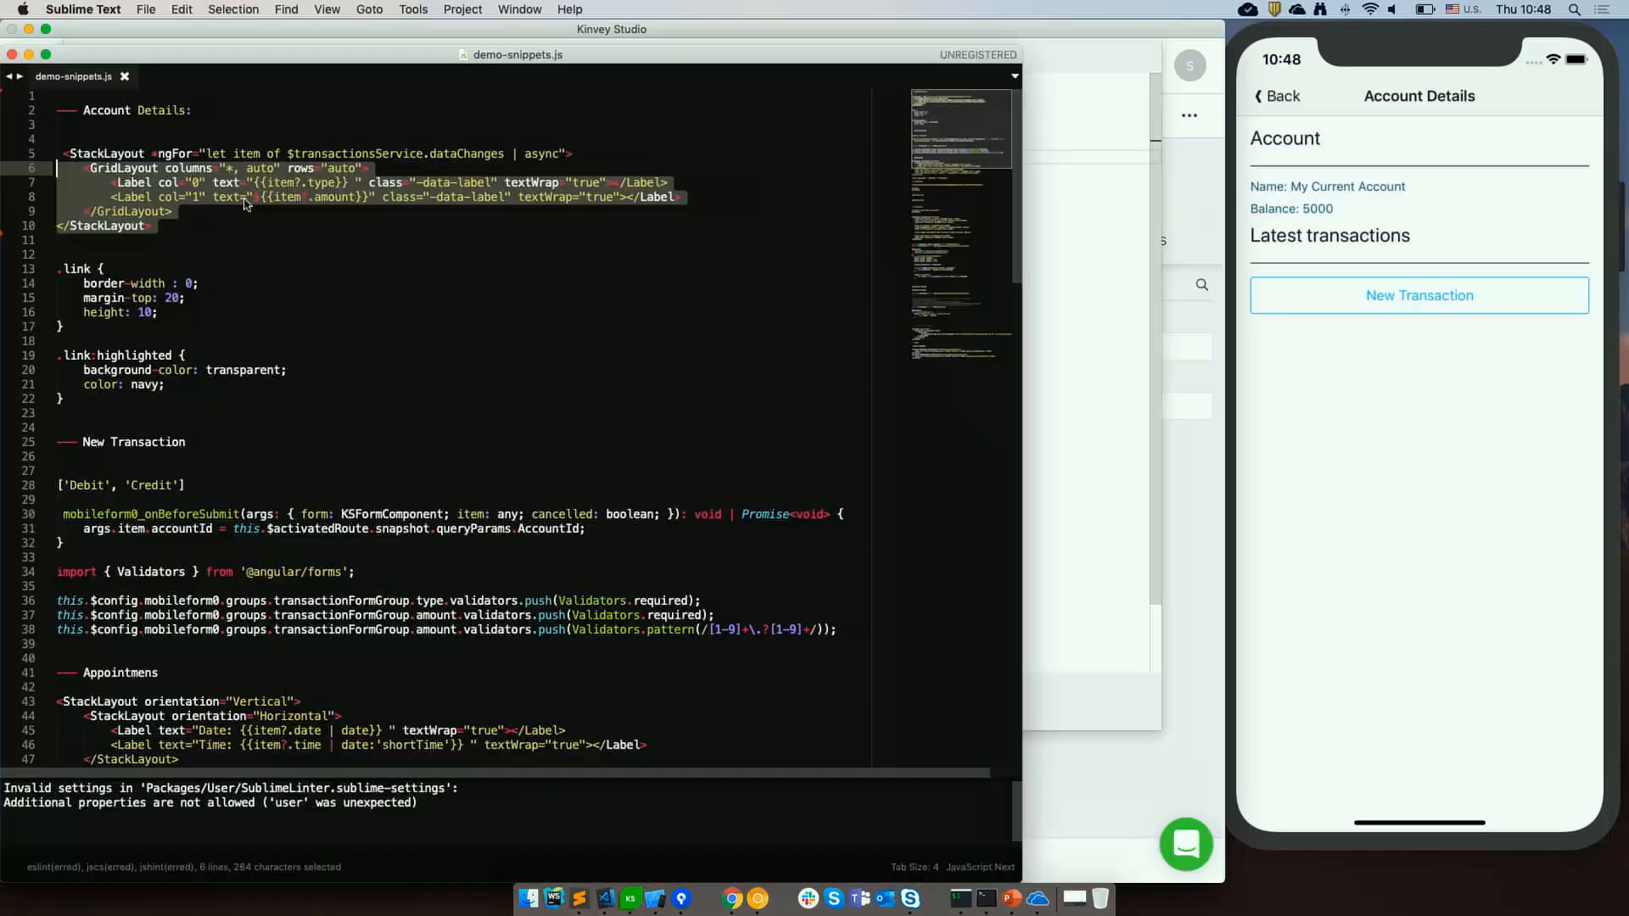
{"action": "left_click", "coordinate": [179, 220]}
{"action": "left_click_drag", "start_coordinate": [167, 221], "coordinate": [39, 158]}
{"action": "key", "text": "super+c"}
{"action": "key", "text": "super+Tab"}
{"action": "key", "text": "super+a"}
{"action": "key", "text": "super+v"}
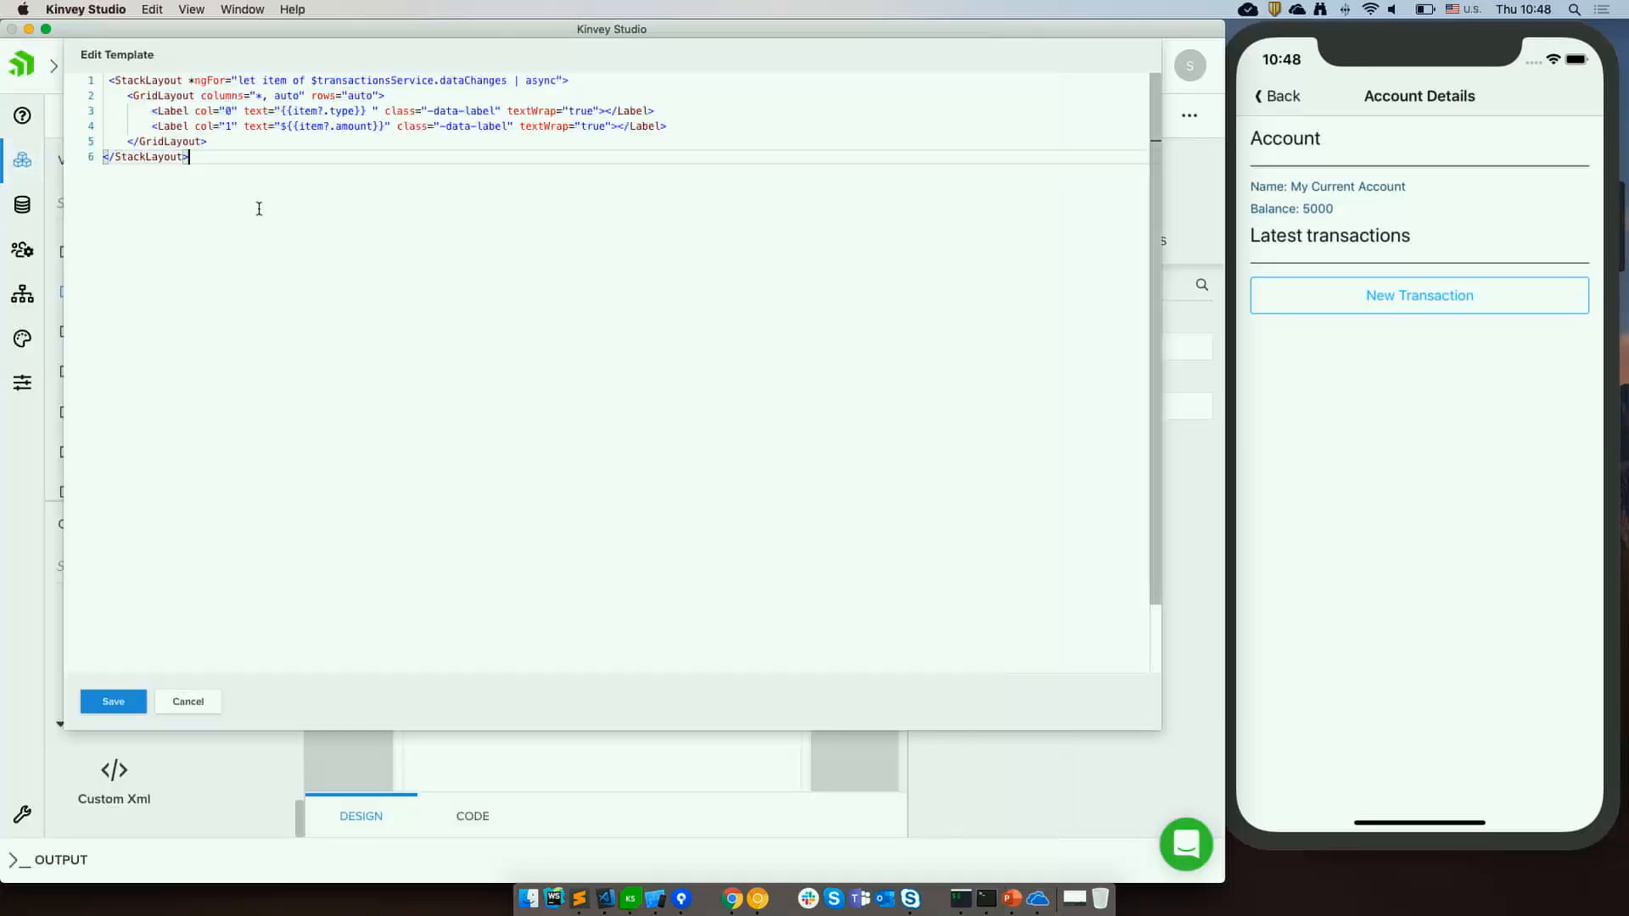
Zoom in to review the StackLayout ngFor transactions template, then save the Custom XML template.
{"action": "double_click", "coordinate": [154, 81]}
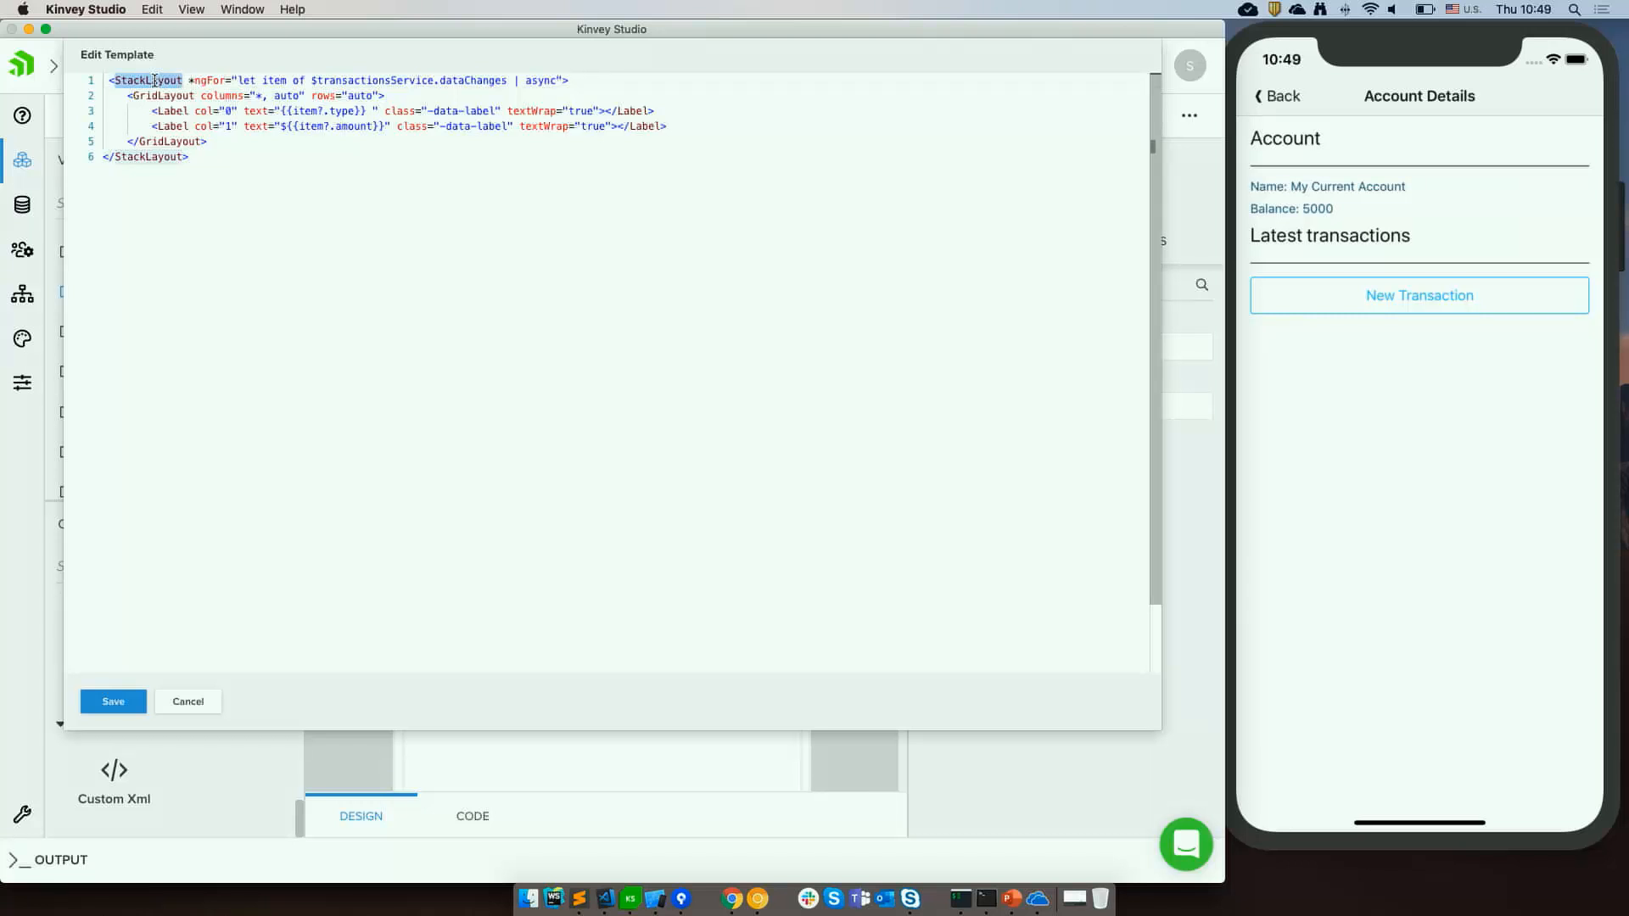
{"action": "key", "text": "super+equal"}
{"action": "key", "text": "super+equal"}
{"action": "key", "text": "super+equal"}
{"action": "left_click", "coordinate": [259, 282]}
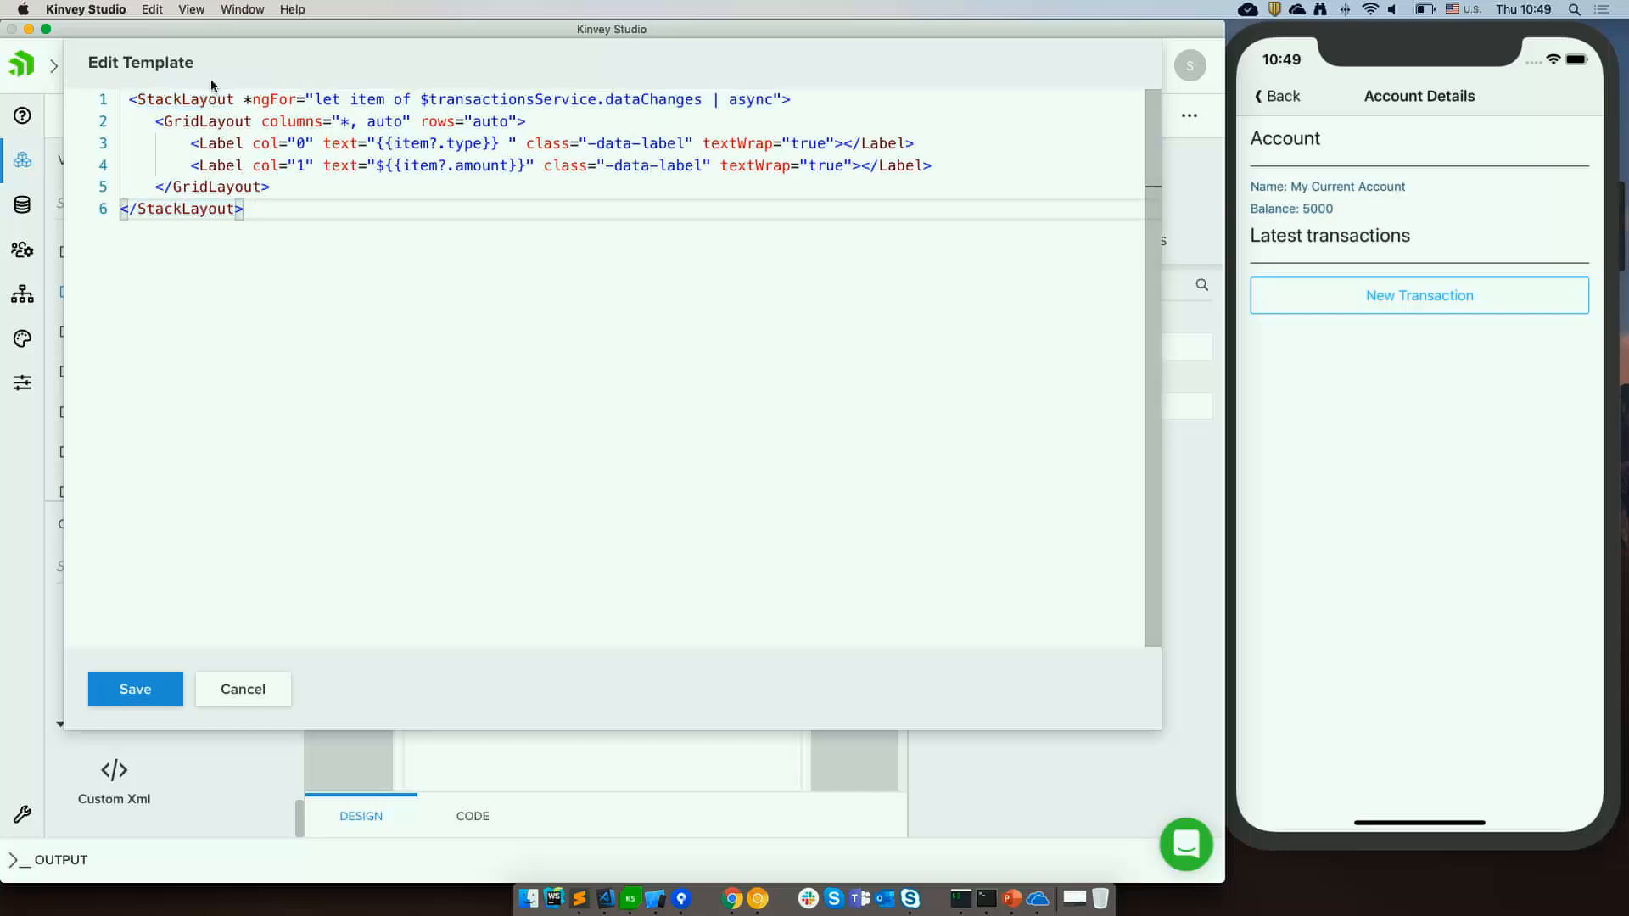
{"action": "left_click", "coordinate": [184, 106]}
{"action": "double_click", "coordinate": [185, 102]}
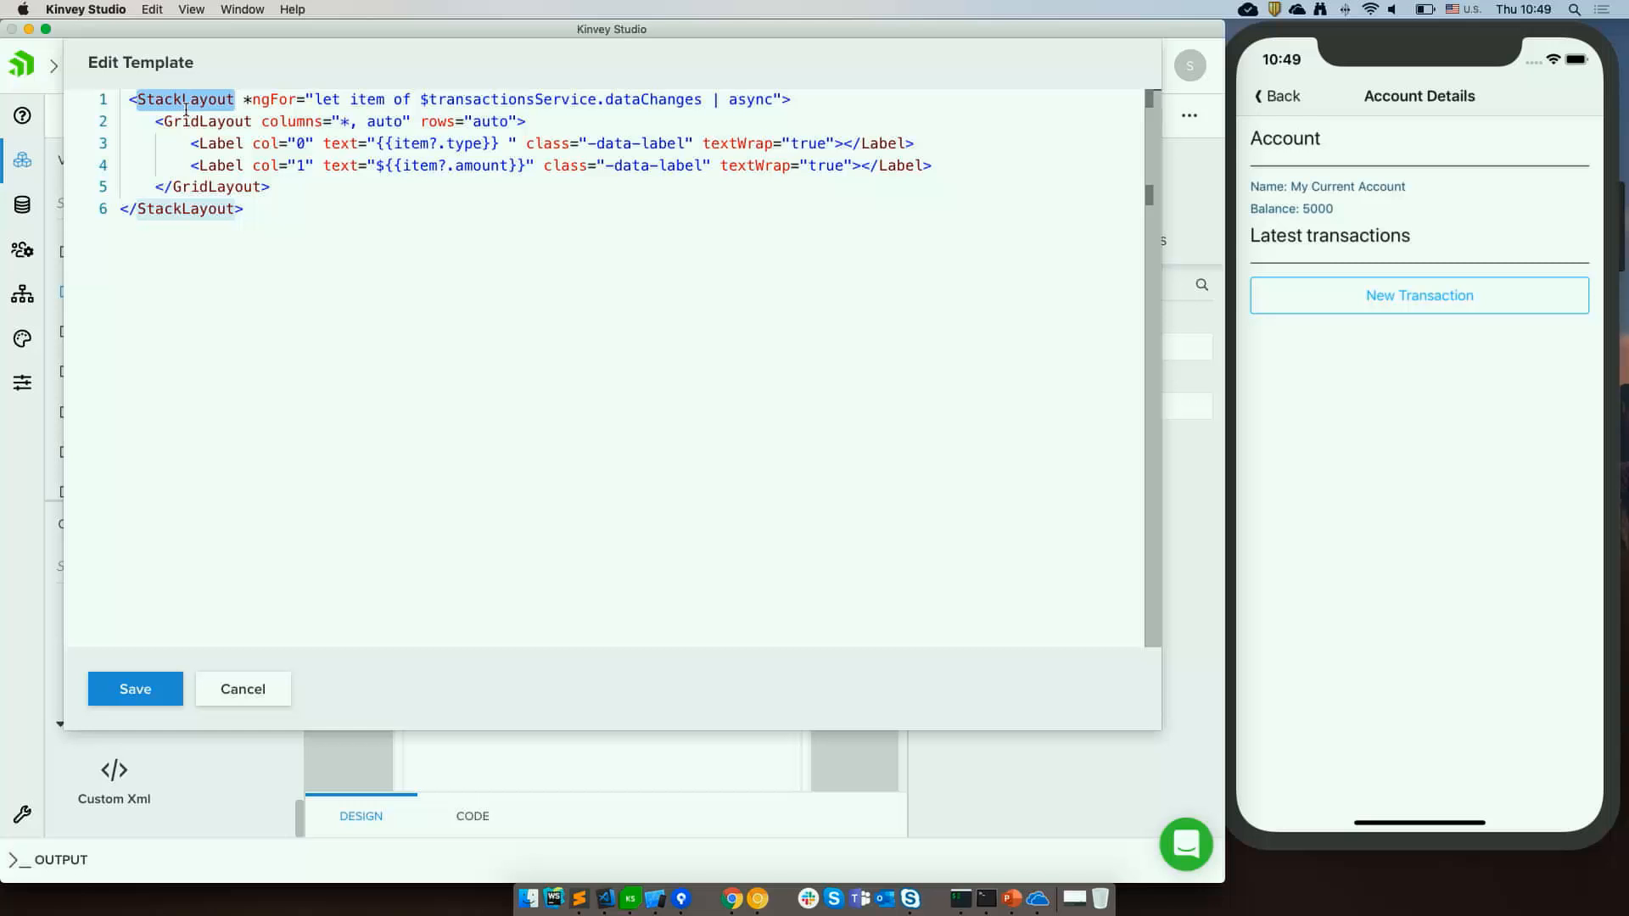
{"action": "left_click", "coordinate": [255, 99]}
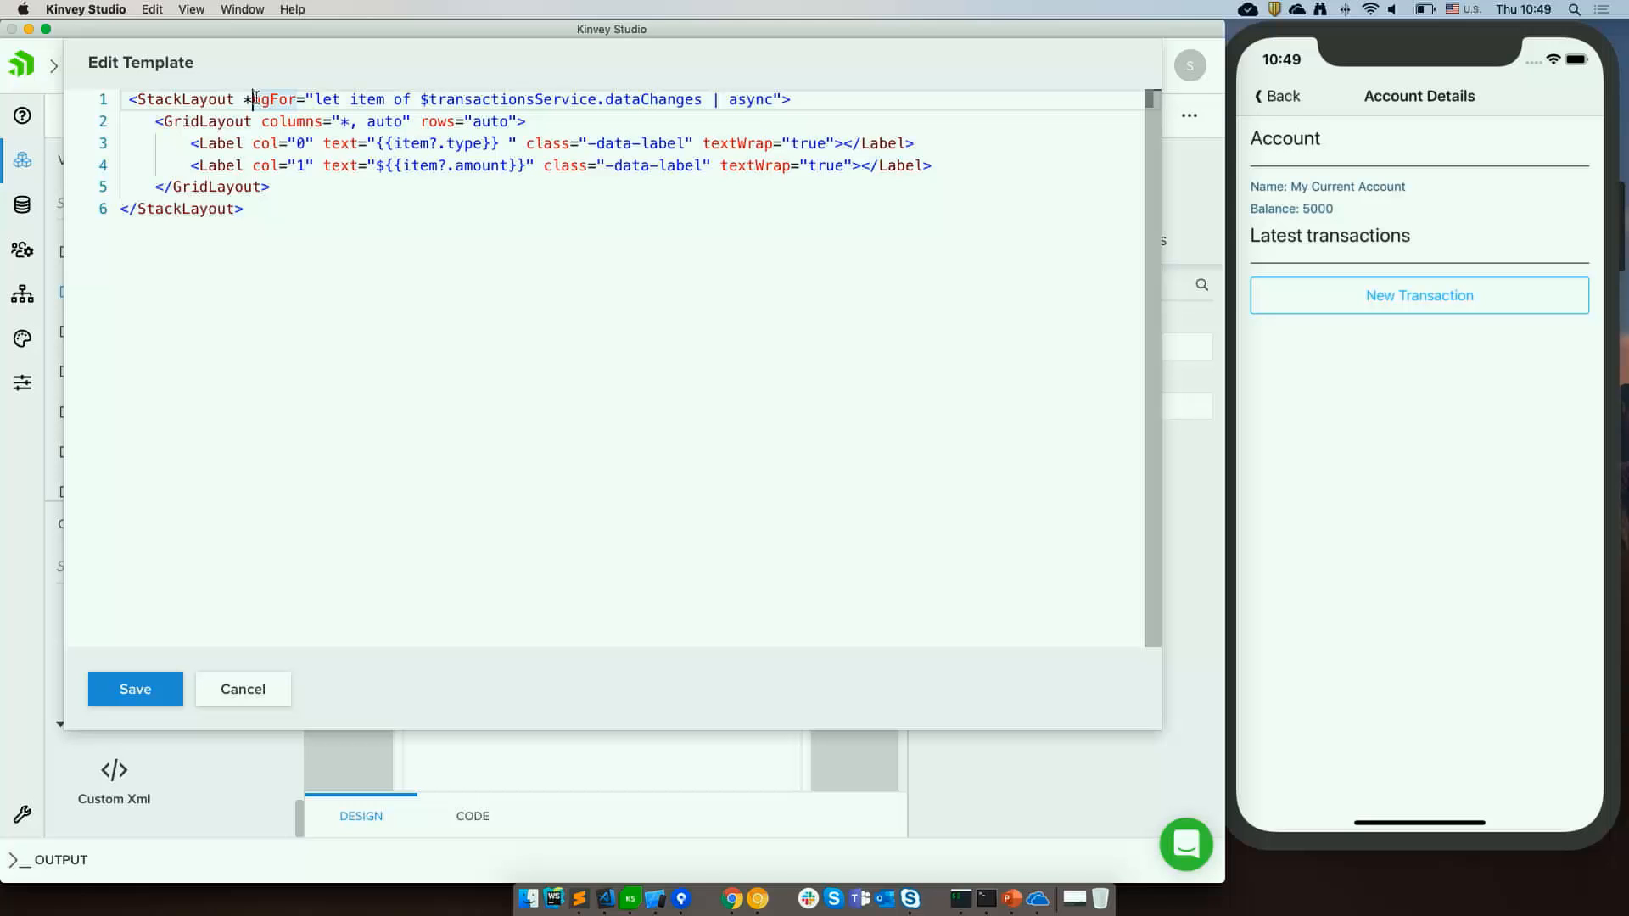
{"action": "left_click", "coordinate": [366, 100]}
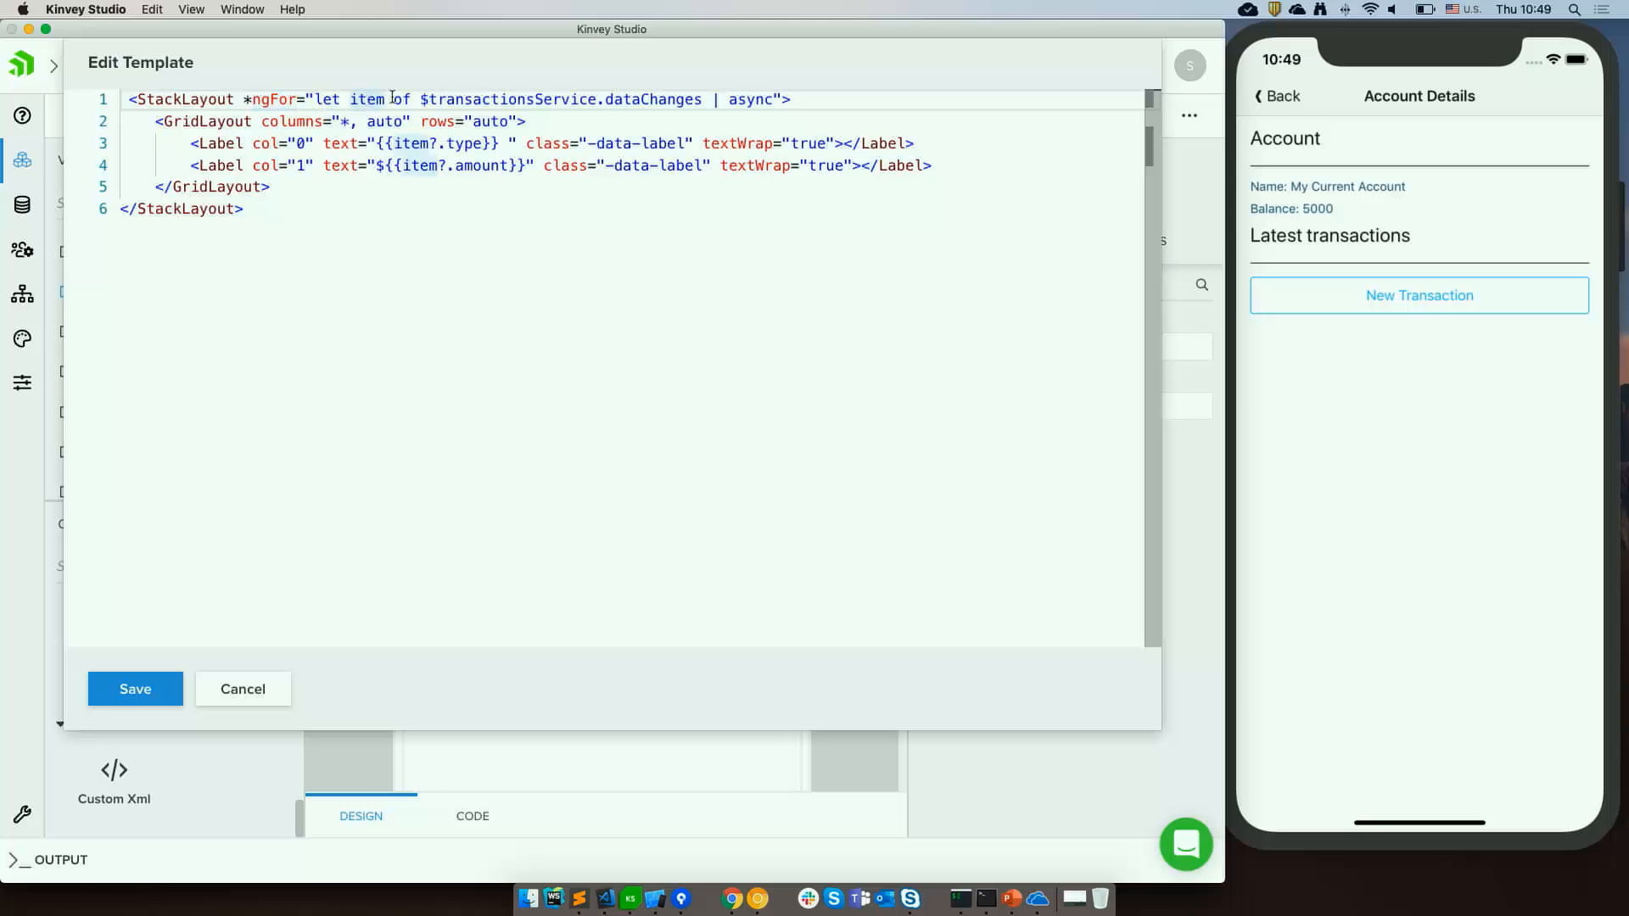
{"action": "left_click", "coordinate": [652, 99]}
{"action": "left_click_drag", "start_coordinate": [207, 121], "coordinate": [260, 188]}
{"action": "left_click", "coordinate": [371, 142]}
{"action": "left_click", "coordinate": [375, 156]}
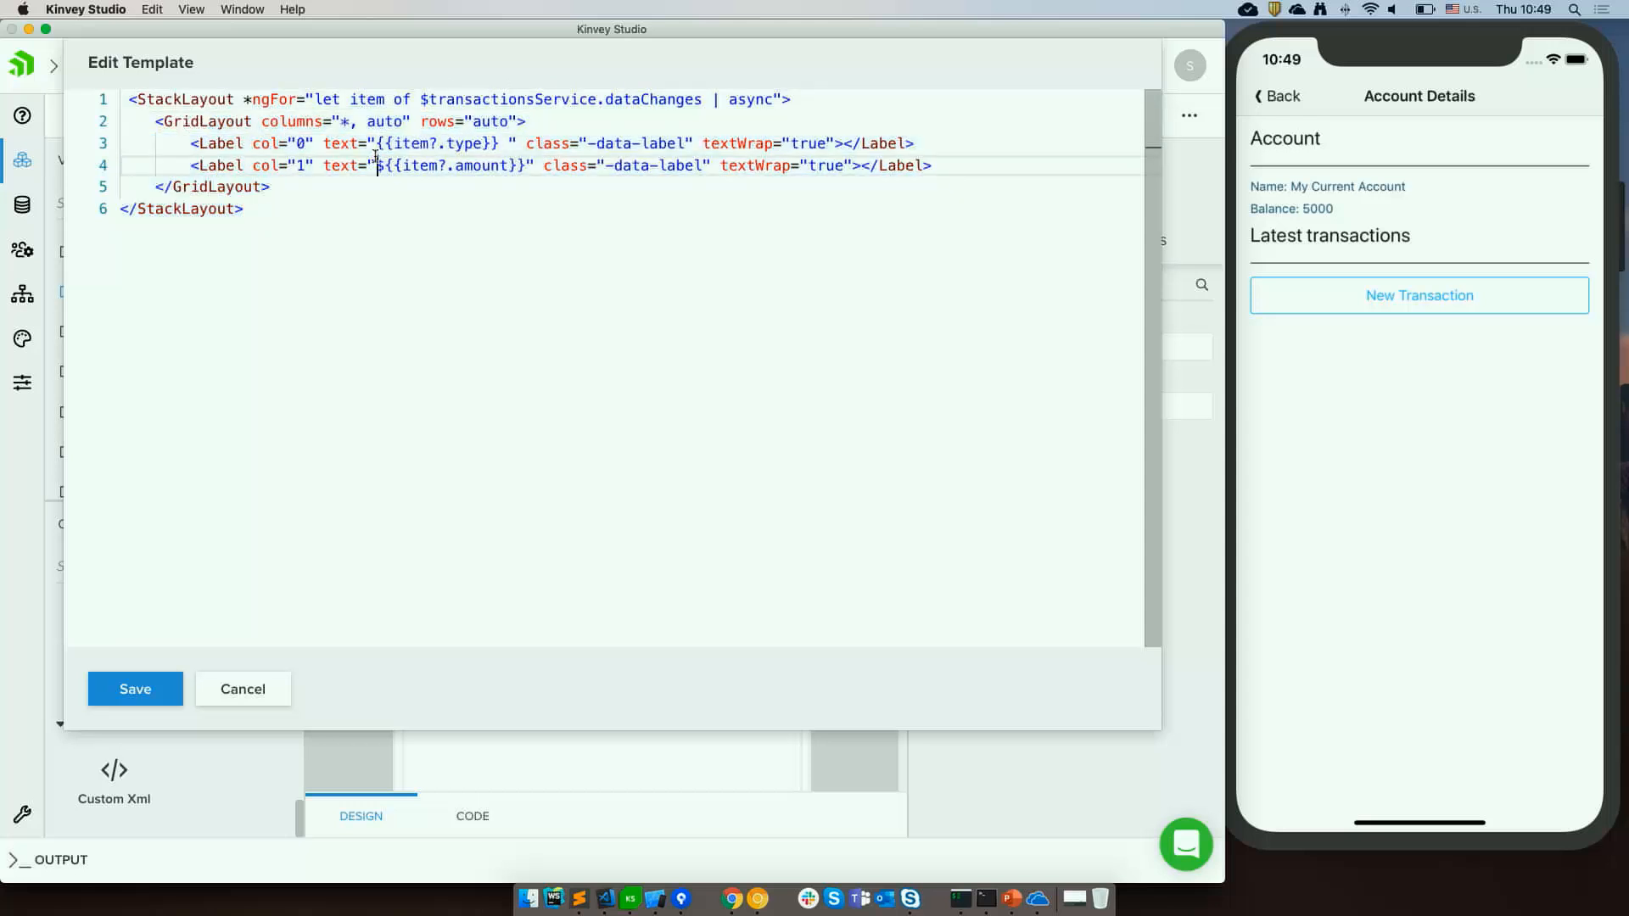
{"action": "left_click", "coordinate": [164, 681]}
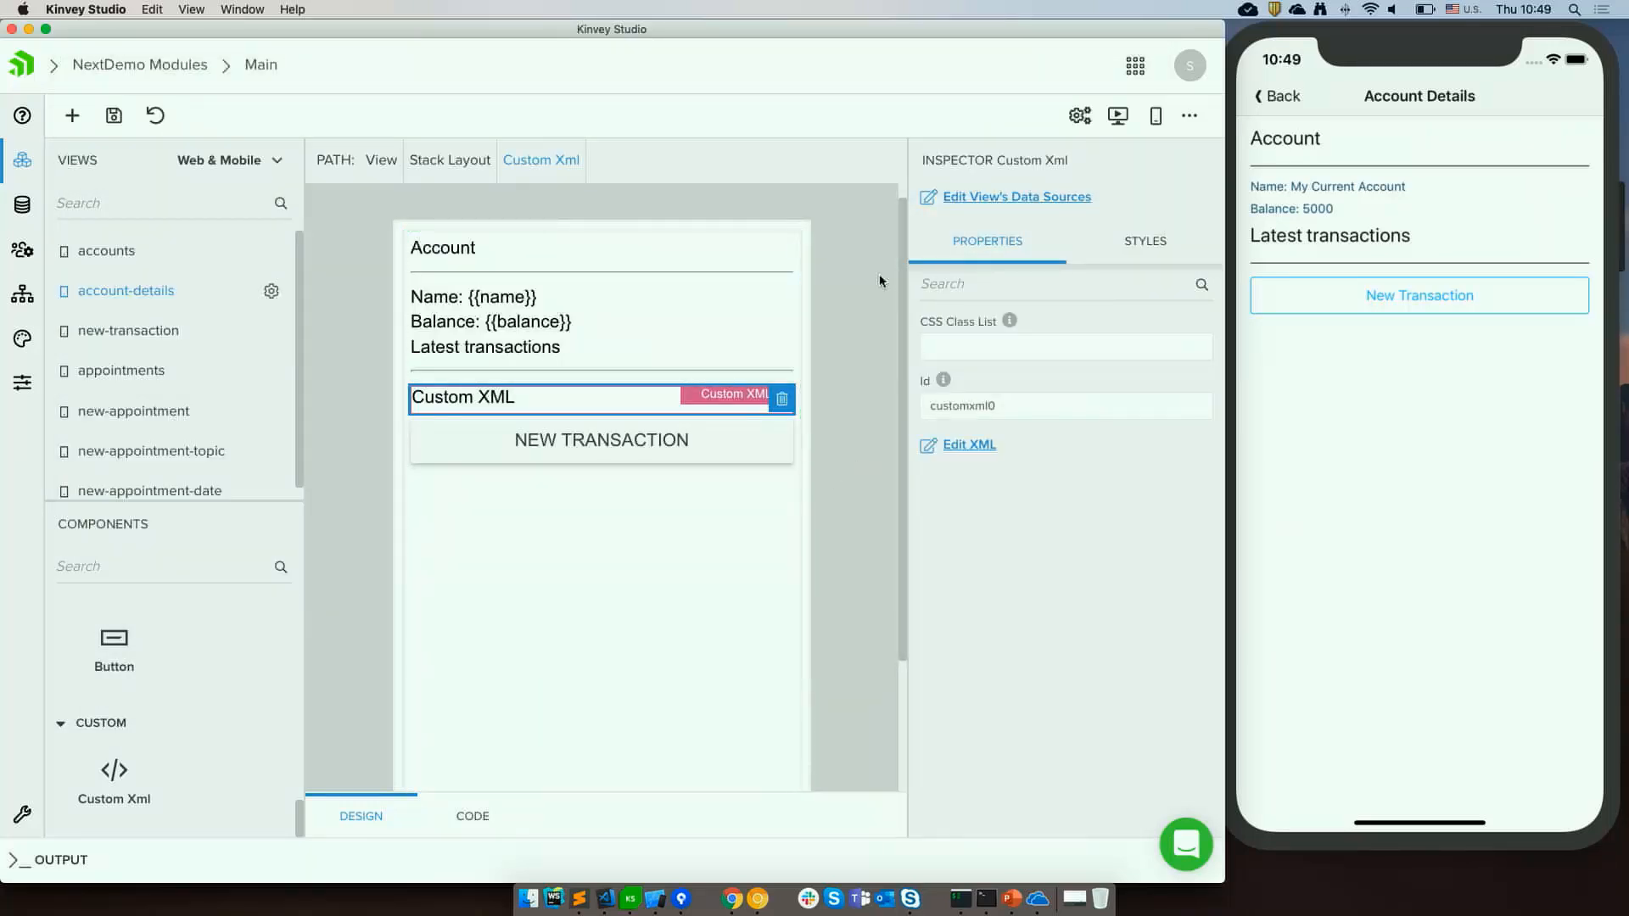
Add a view data source named transactions using the transactions collection.
{"action": "left_click", "coordinate": [1013, 200]}
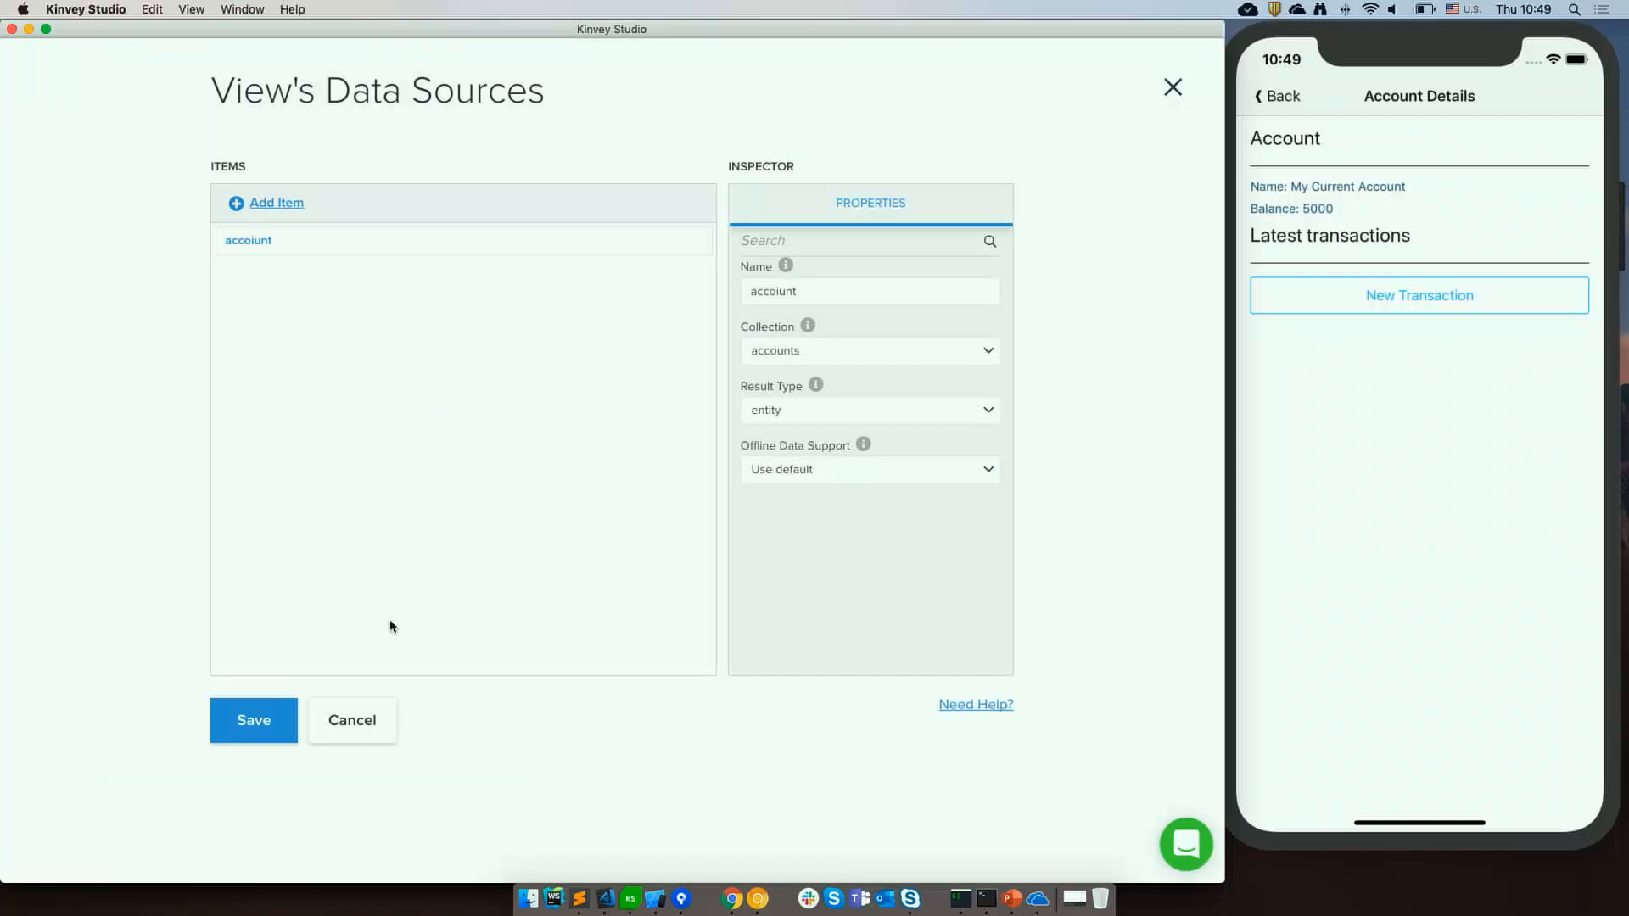
{"action": "left_click", "coordinate": [354, 724]}
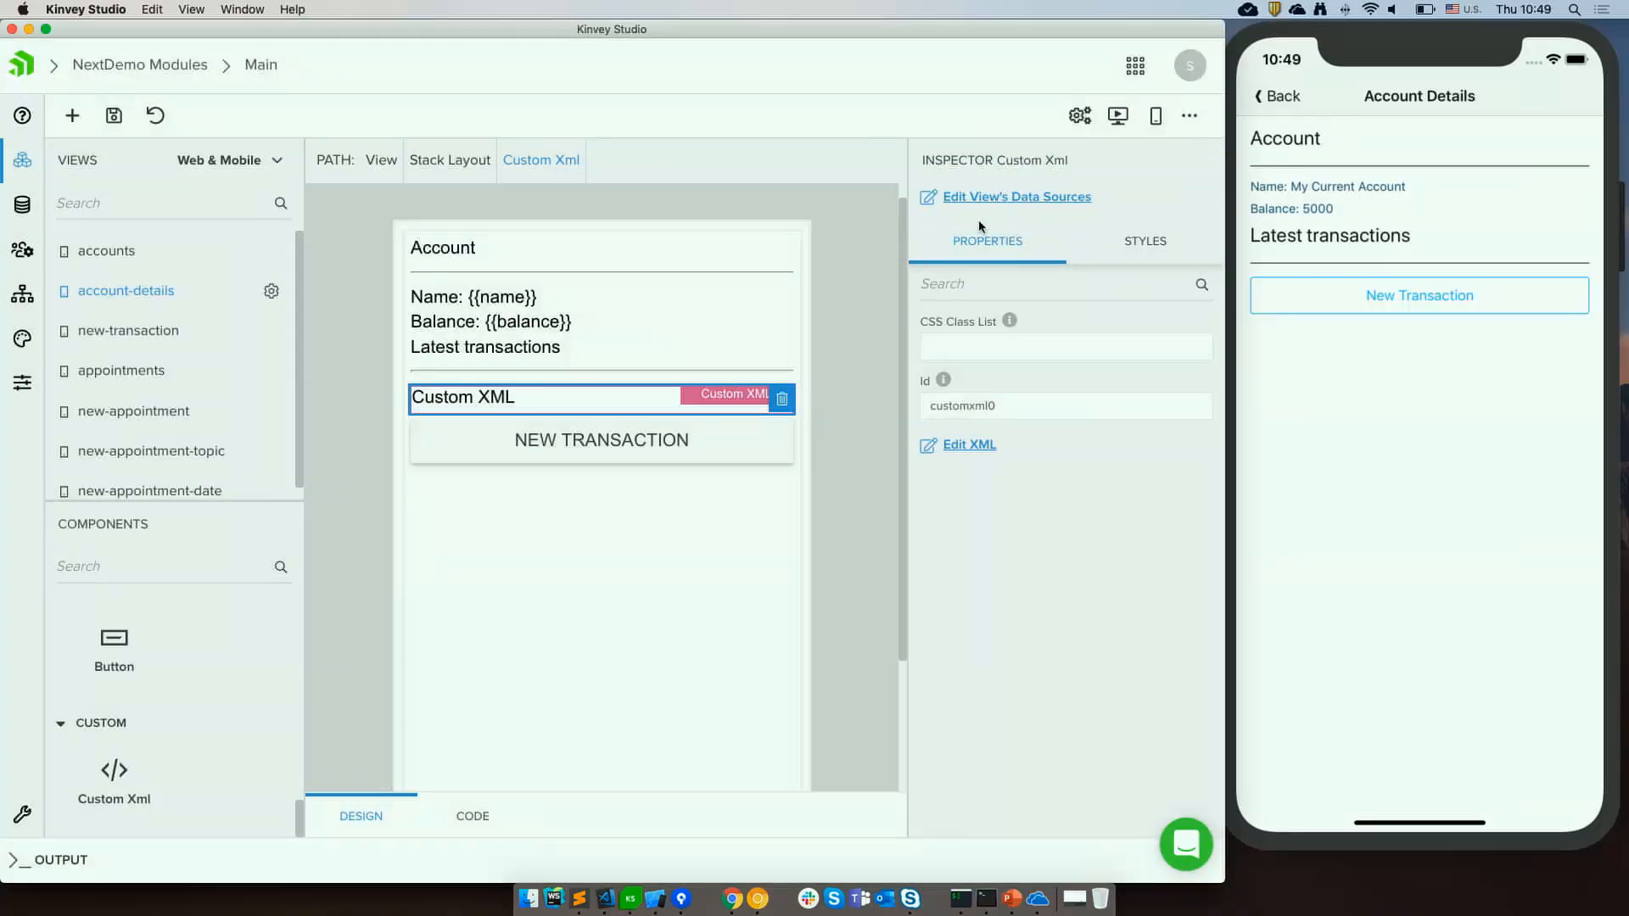
{"action": "left_click", "coordinate": [1021, 210]}
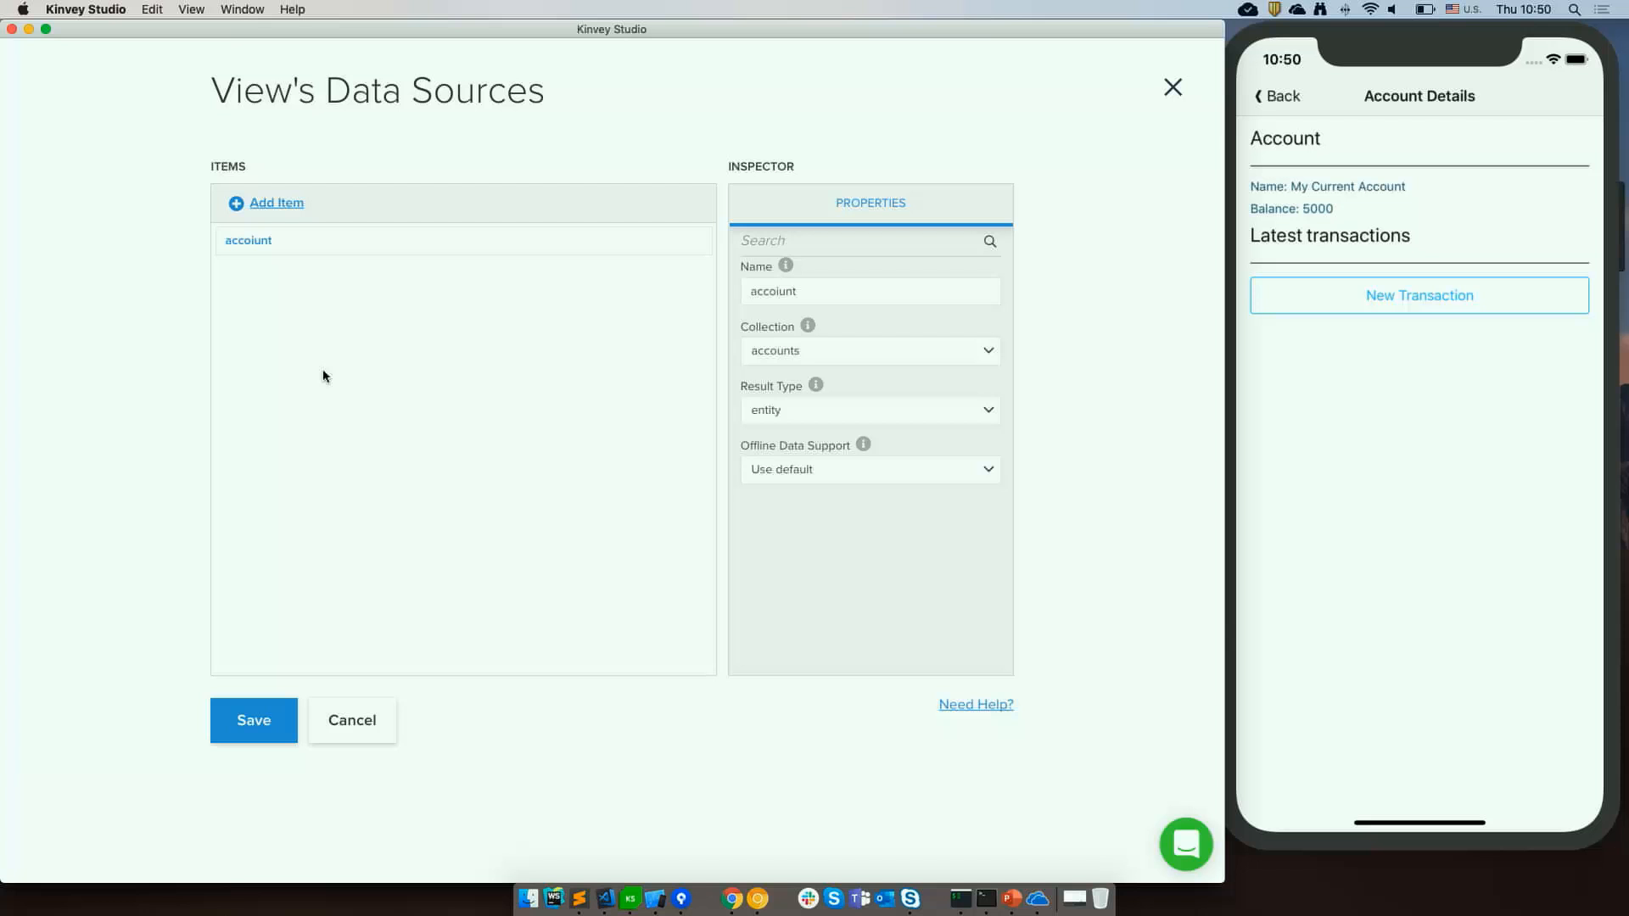
{"action": "left_click", "coordinate": [289, 205]}
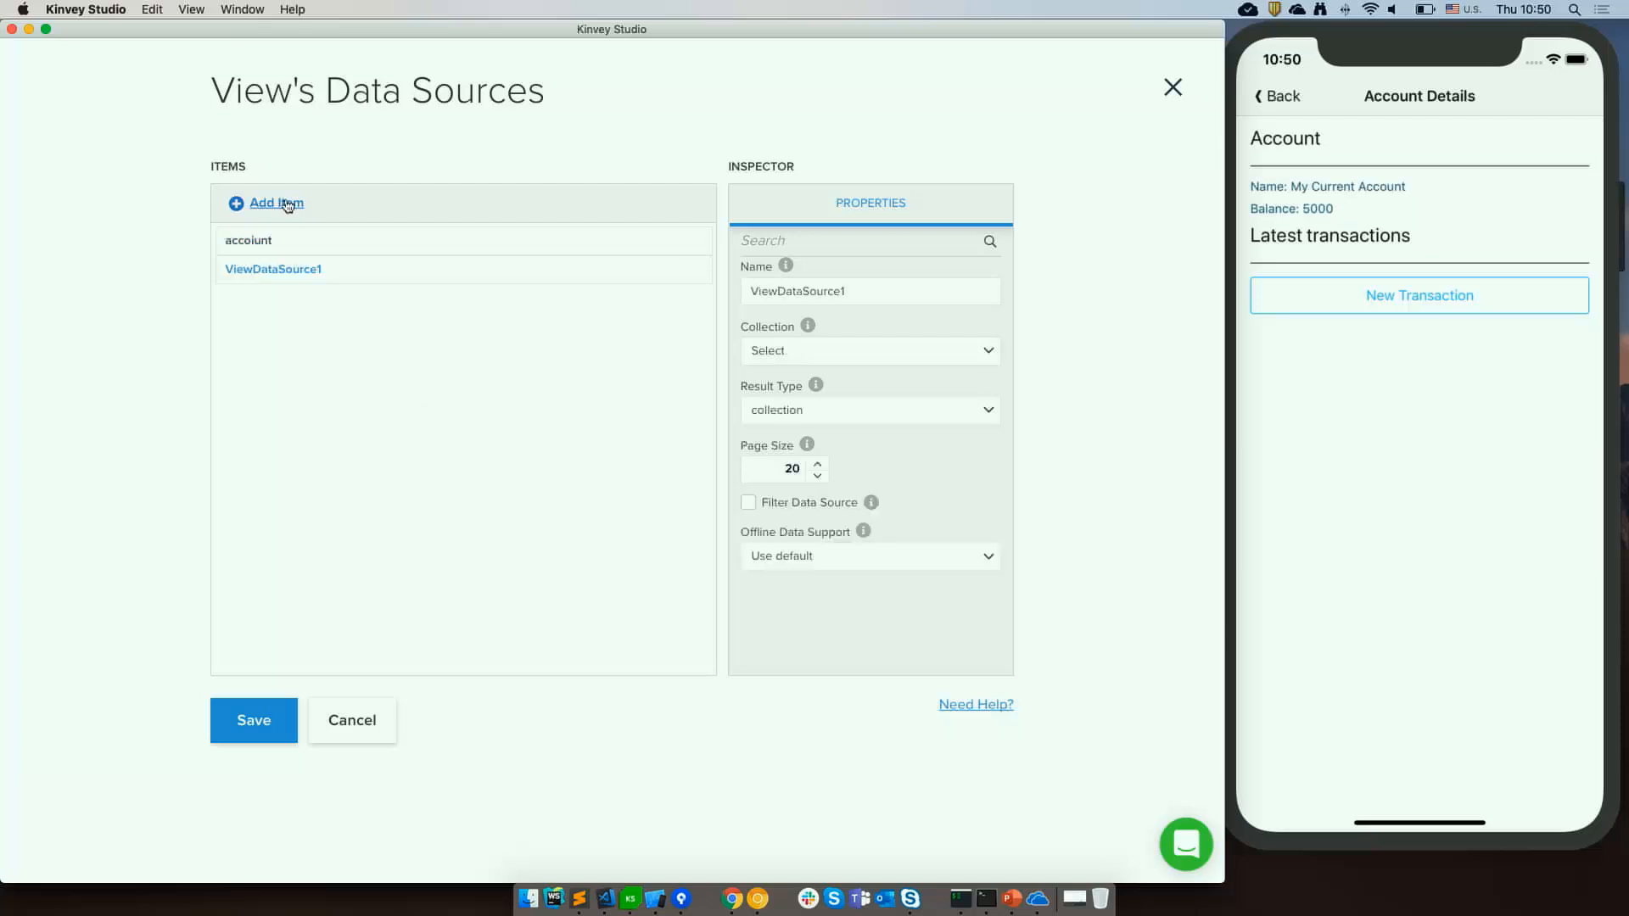
{"action": "left_click", "coordinate": [810, 293]}
{"action": "double_click", "coordinate": [810, 293]}
{"action": "type", "text": "transactions"}
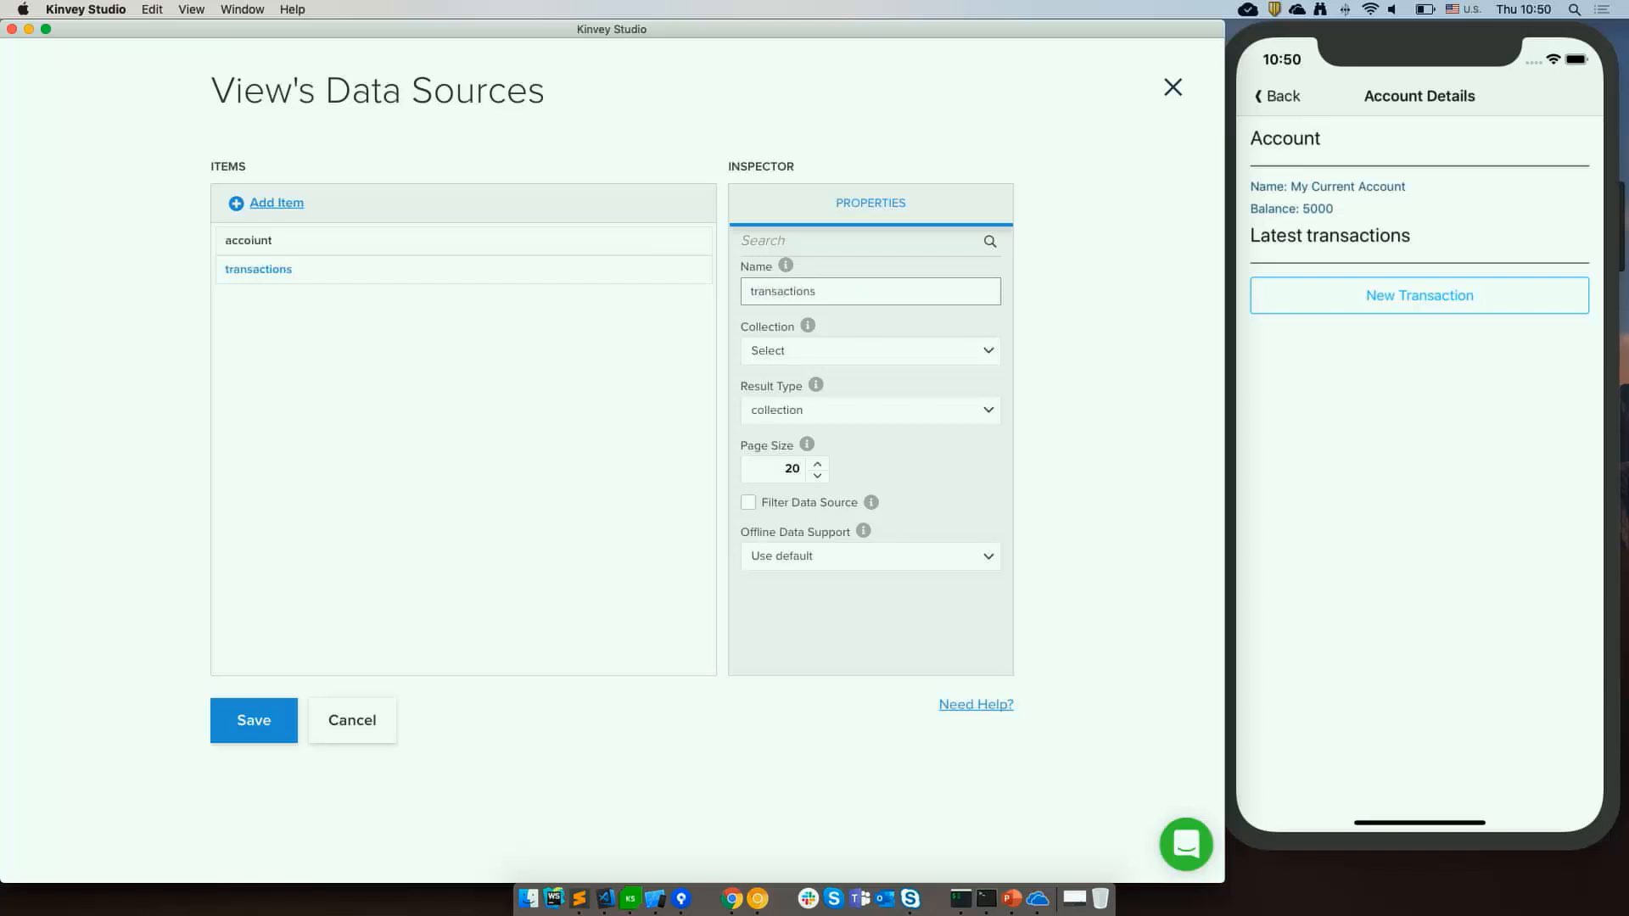
{"action": "left_click", "coordinate": [847, 344]}
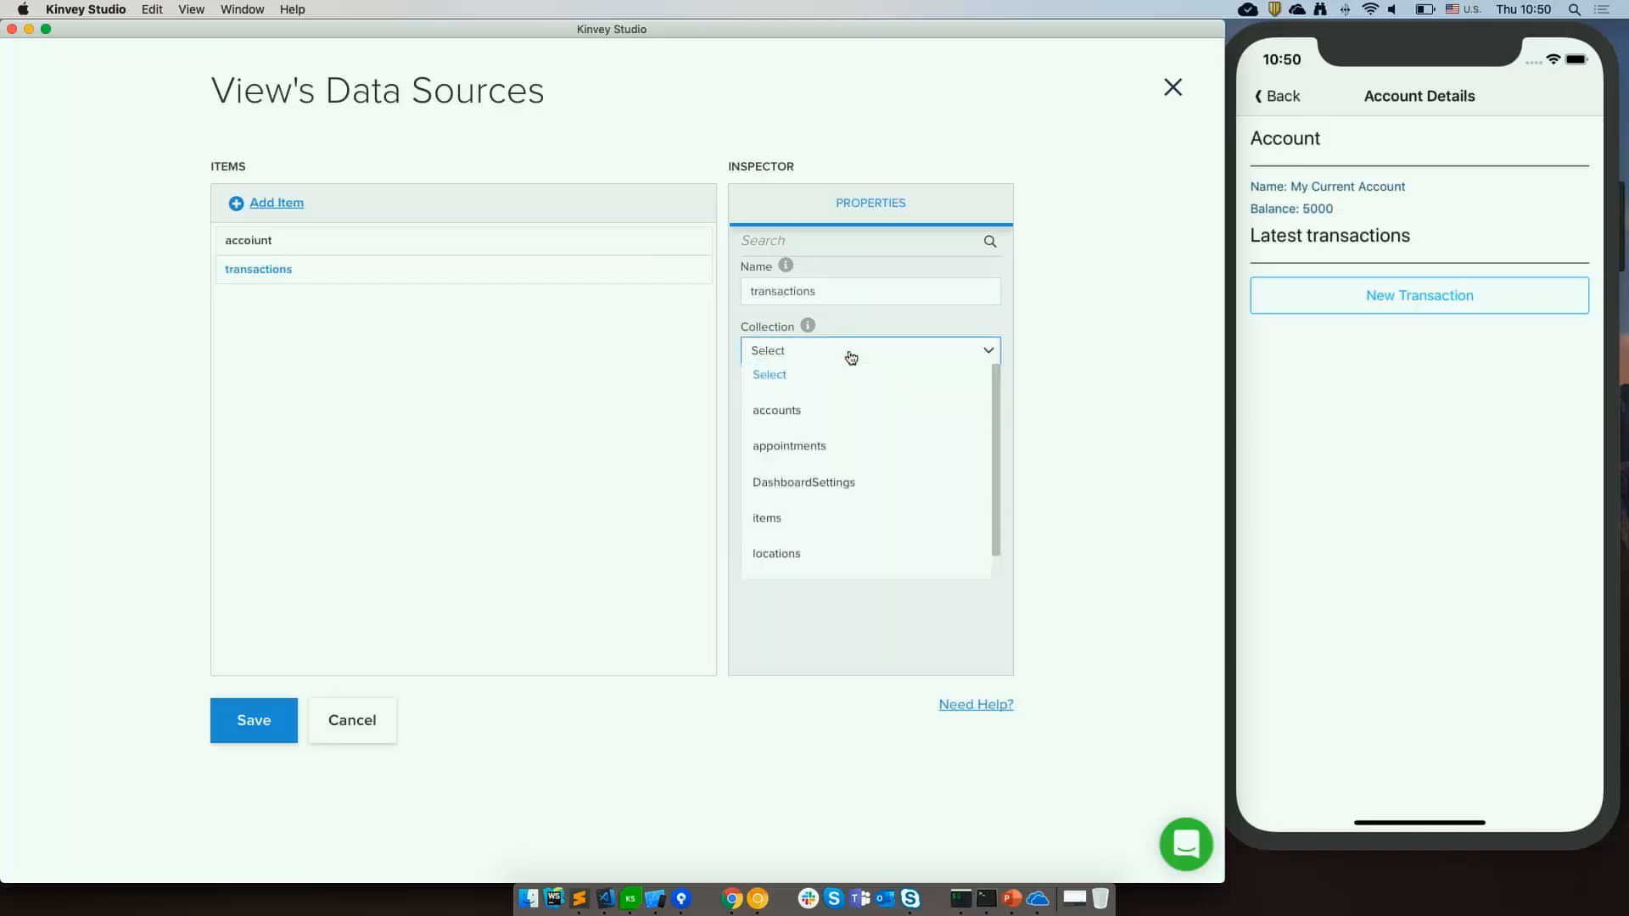
{"action": "scroll", "coordinate": [806, 525], "scroll_direction": "down", "scroll_amount": 1}
{"action": "left_click", "coordinate": [792, 567]}
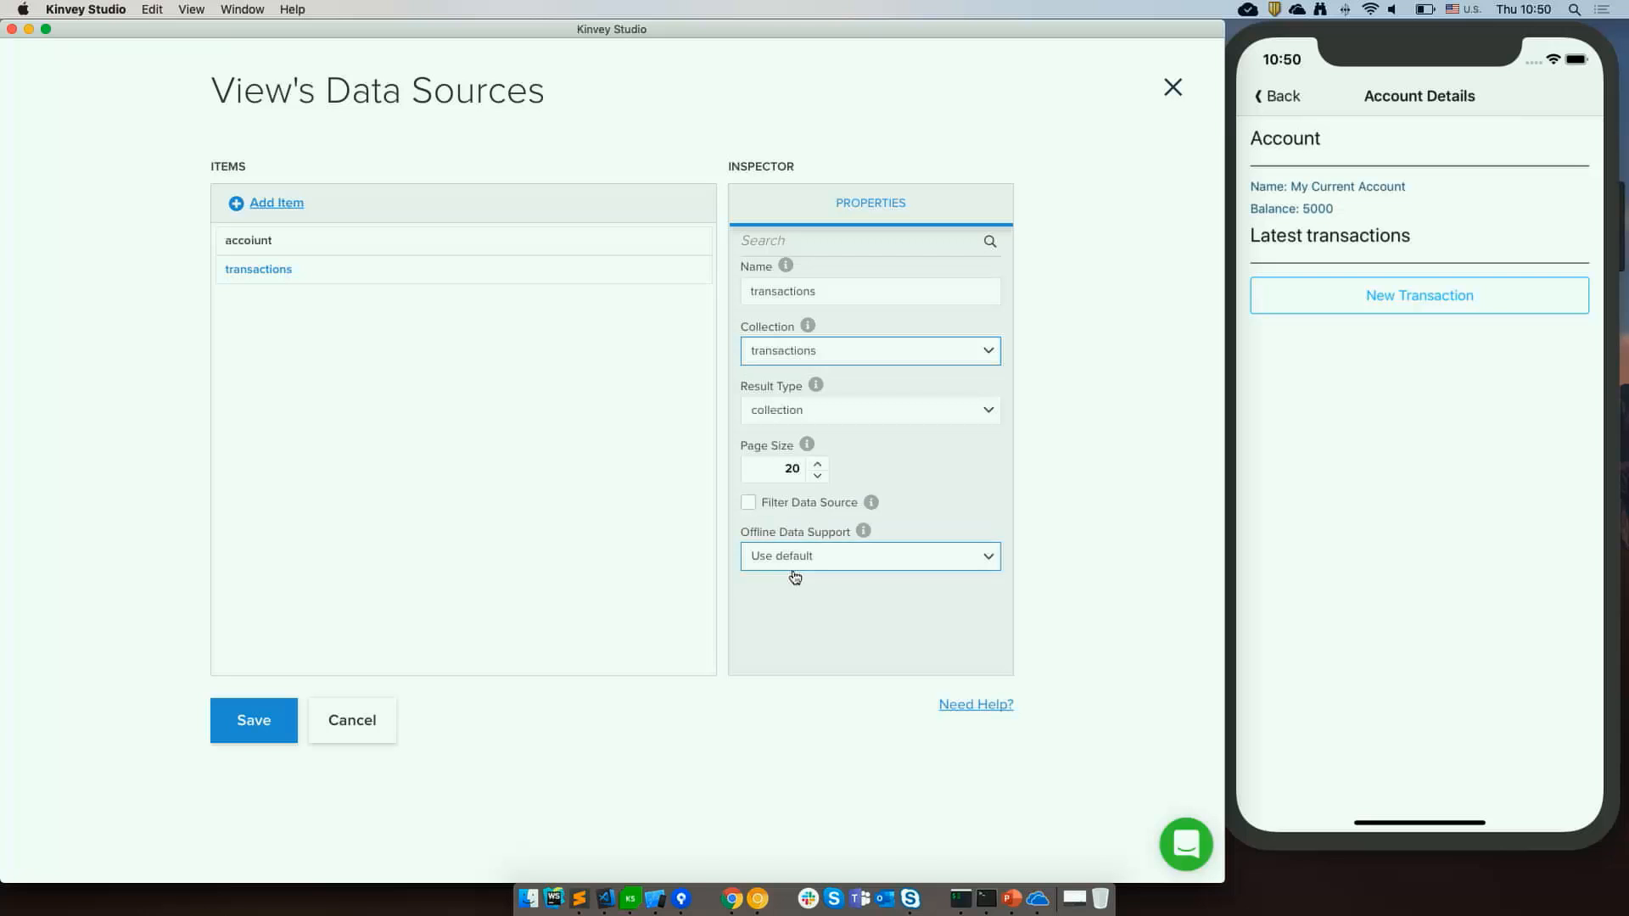
Filter the transactions data source by the accoiunt entity, with primary key Id and foreign key AccountId, and save.
{"action": "left_click", "coordinate": [789, 503]}
{"action": "scroll", "coordinate": [953, 463], "scroll_direction": "down", "scroll_amount": 2}
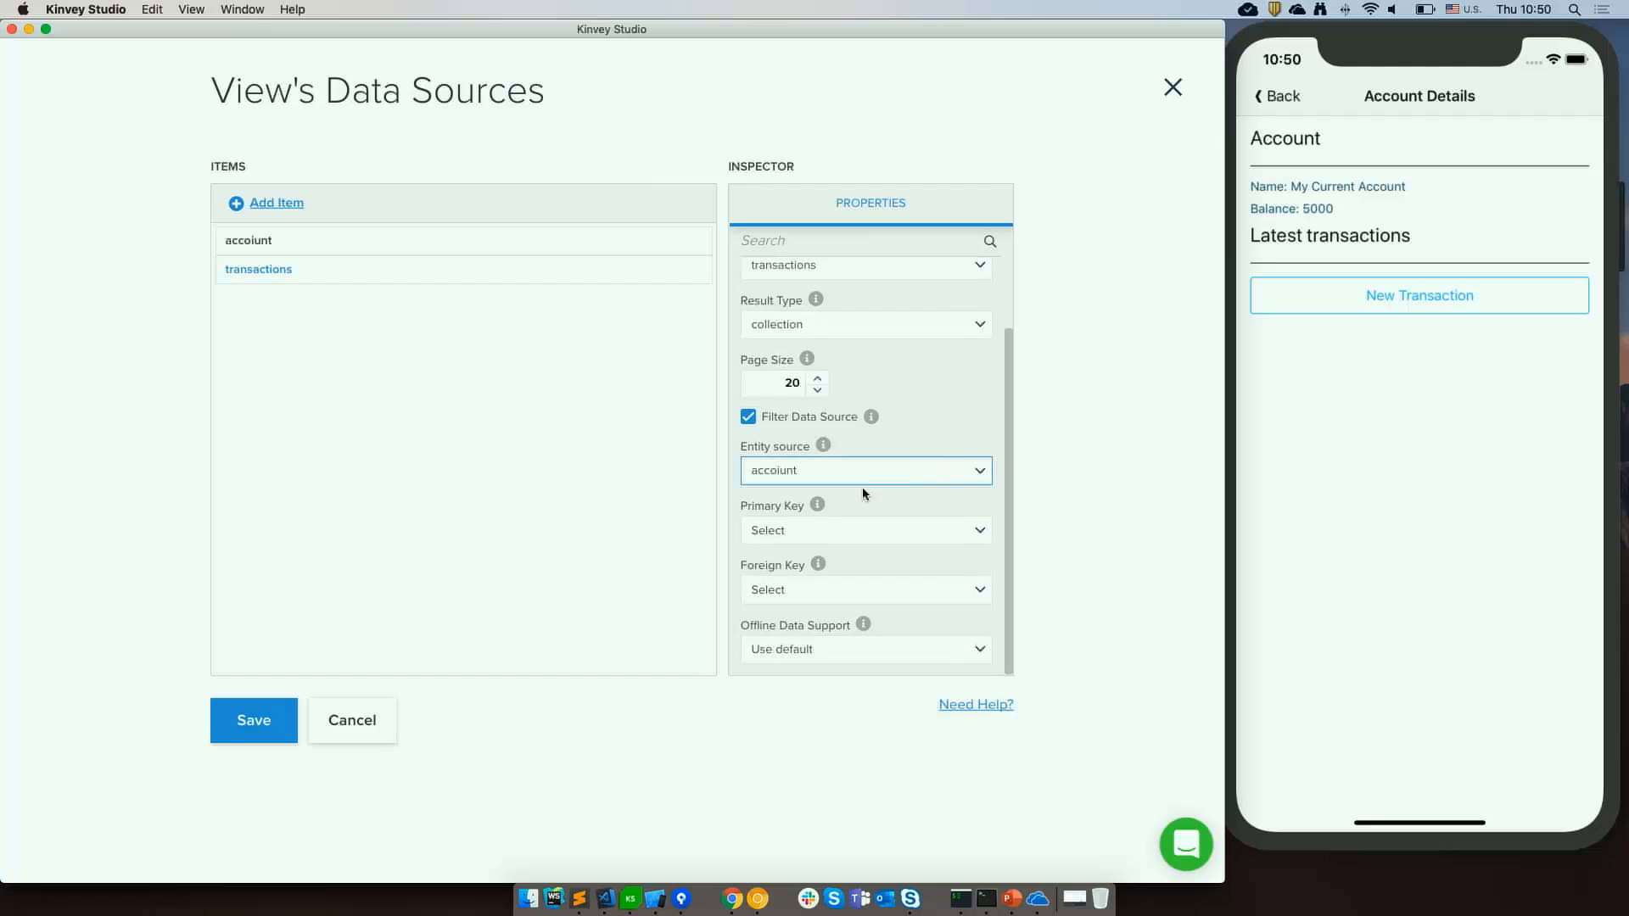
{"action": "left_click", "coordinate": [817, 532]}
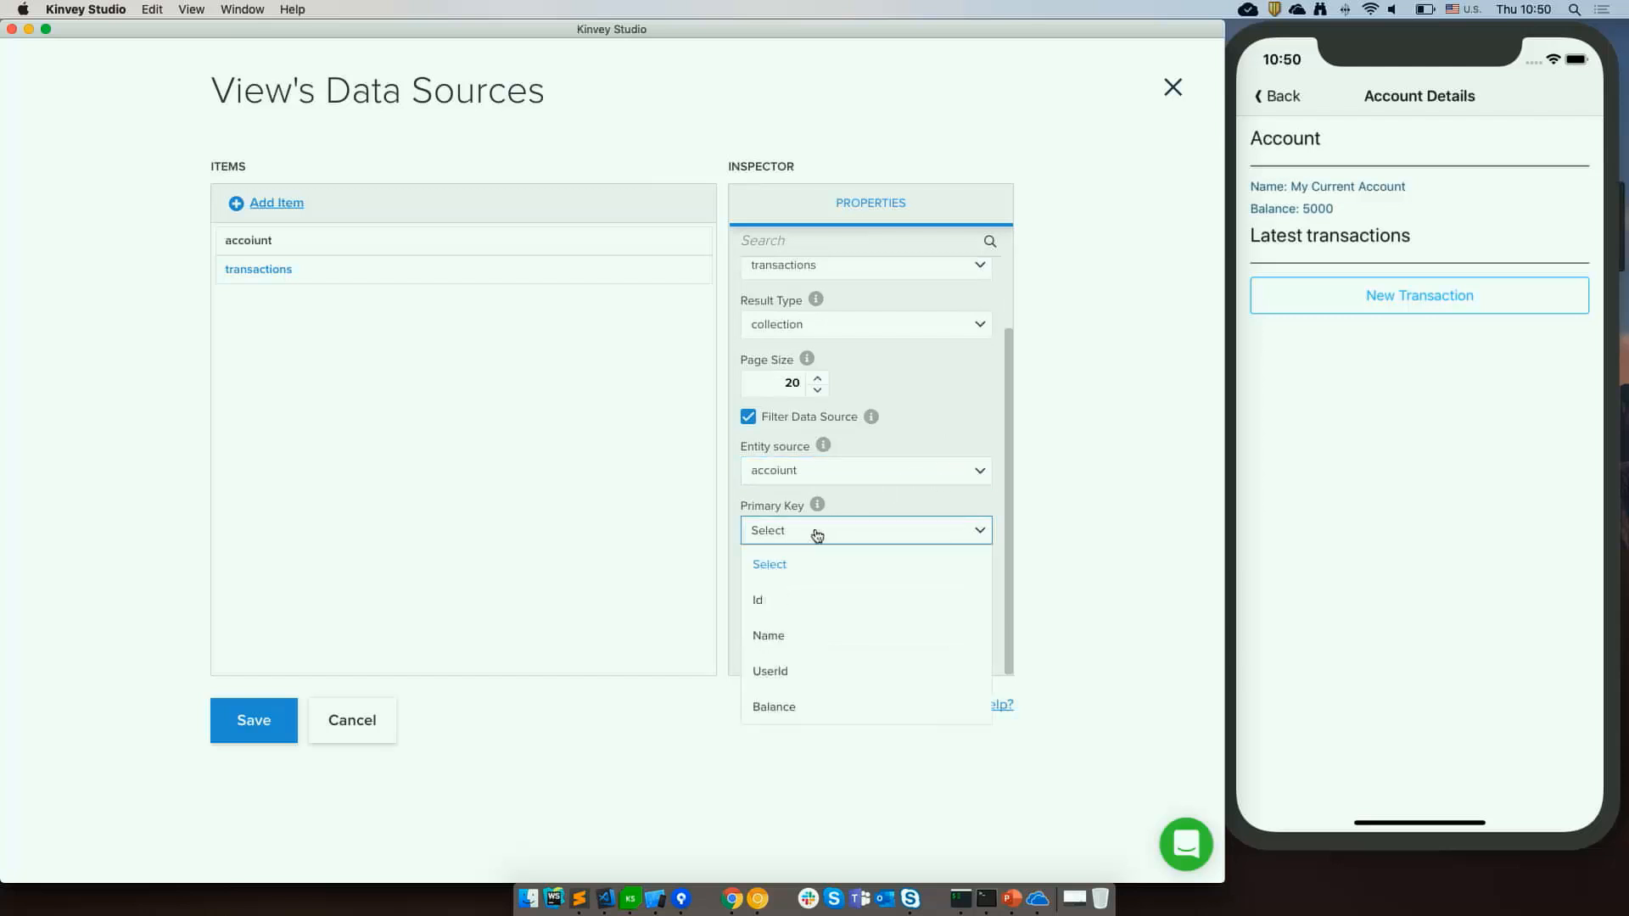
{"action": "left_click", "coordinate": [802, 610]}
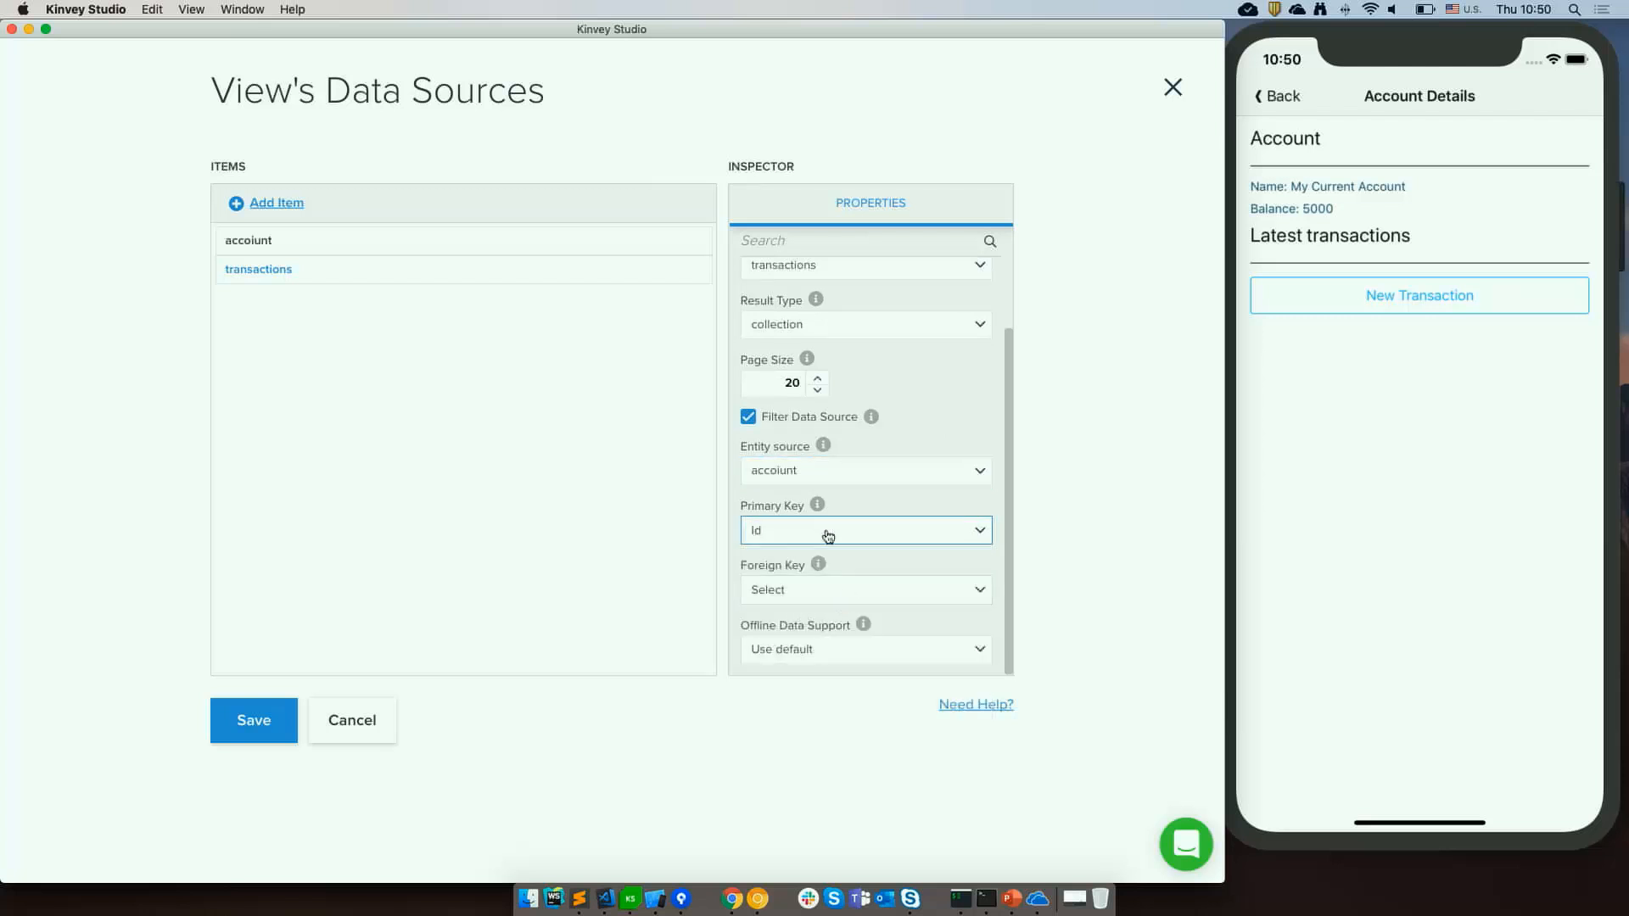
{"action": "left_click", "coordinate": [809, 594]}
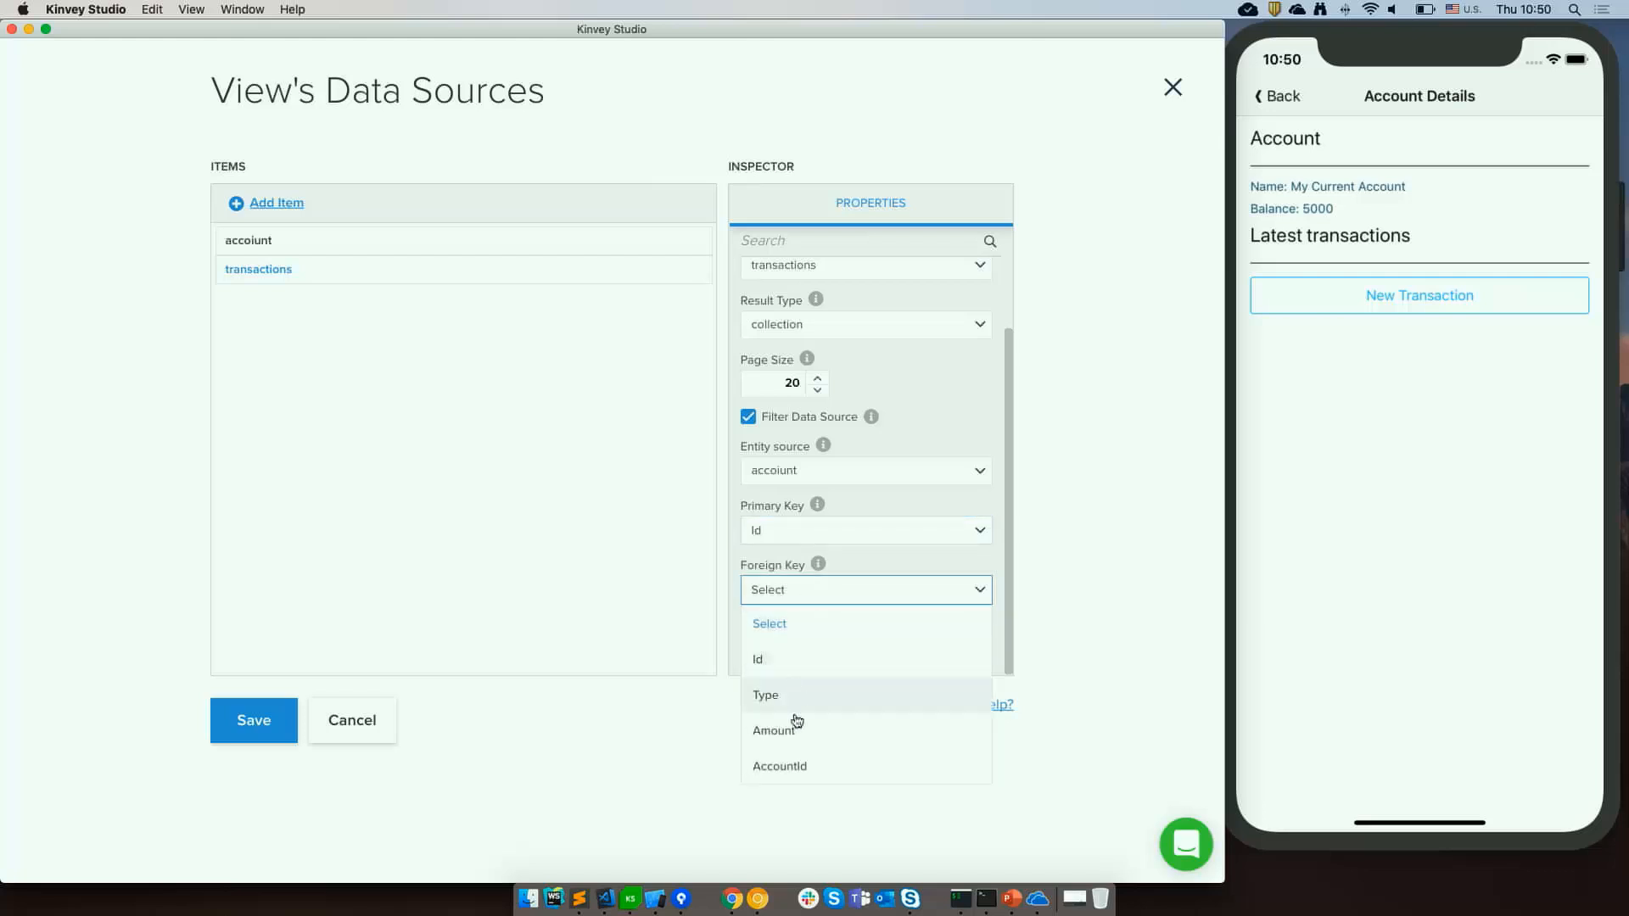
{"action": "left_click", "coordinate": [796, 762]}
{"action": "left_click", "coordinate": [256, 722]}
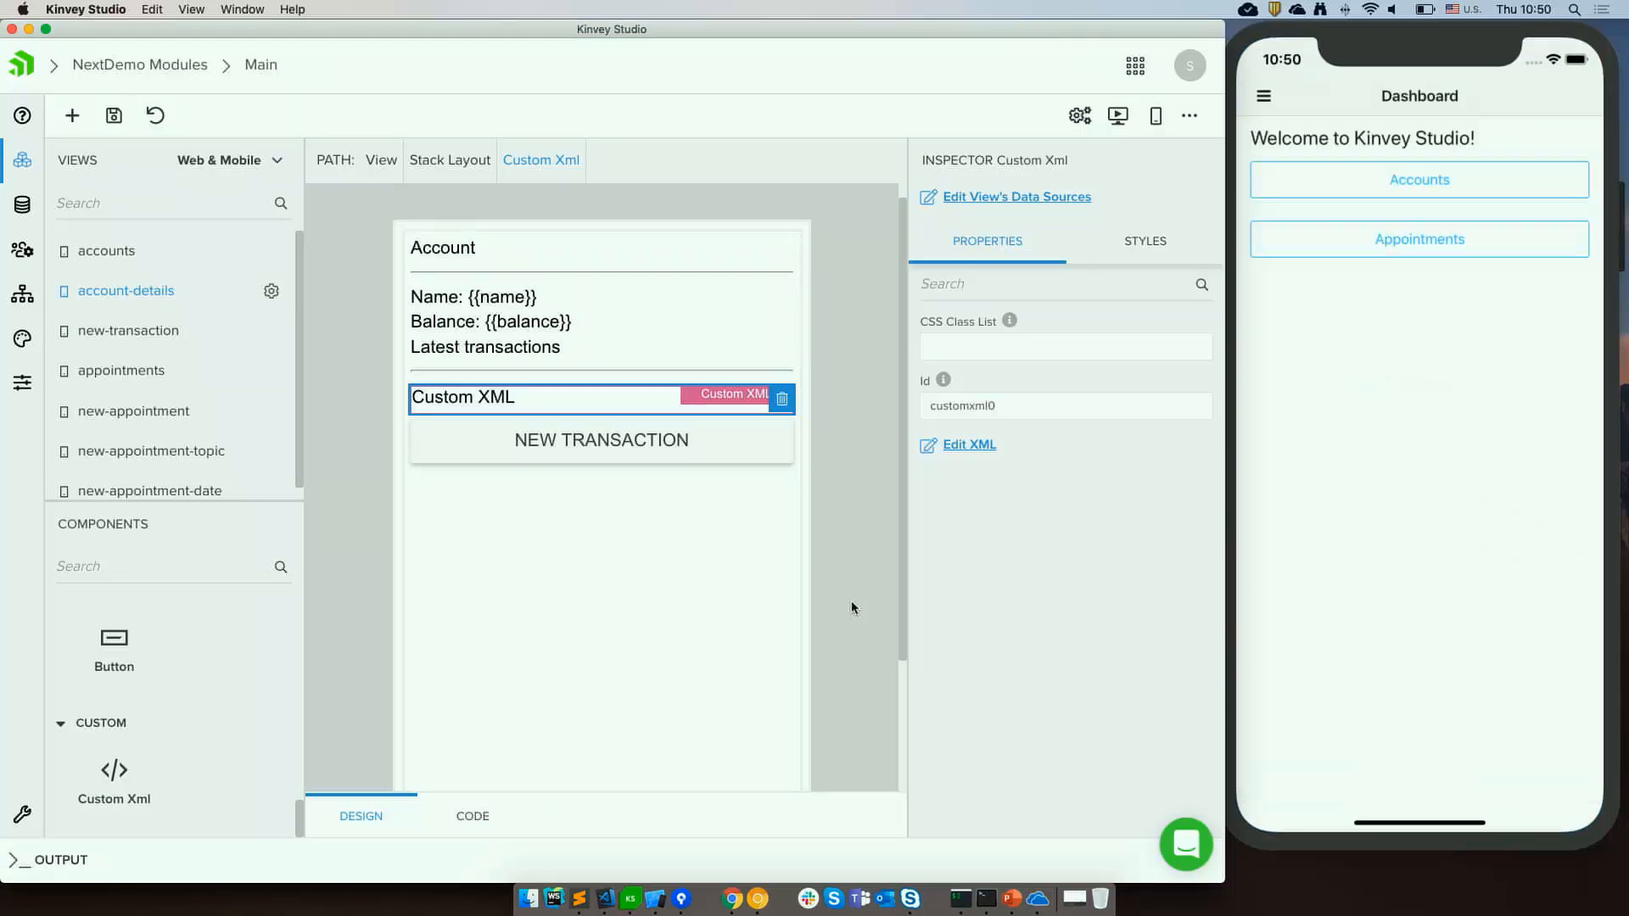
Open an account in the simulator to check the latest transactions list on Account Details.
{"action": "left_click", "coordinate": [1498, 191]}
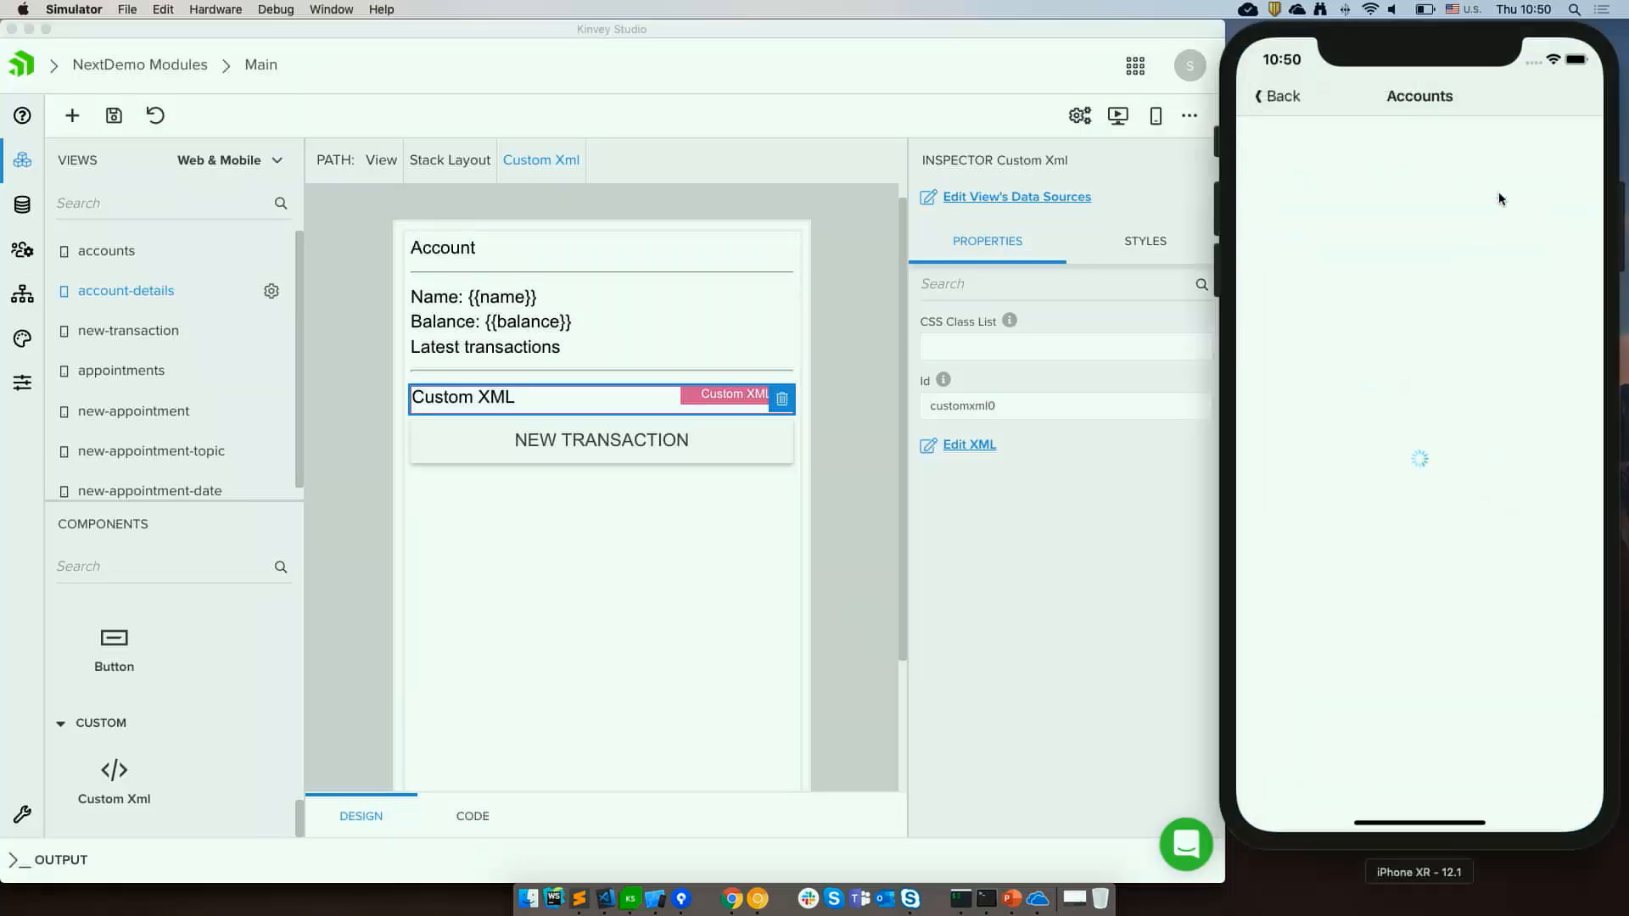
{"action": "left_click", "coordinate": [1320, 142]}
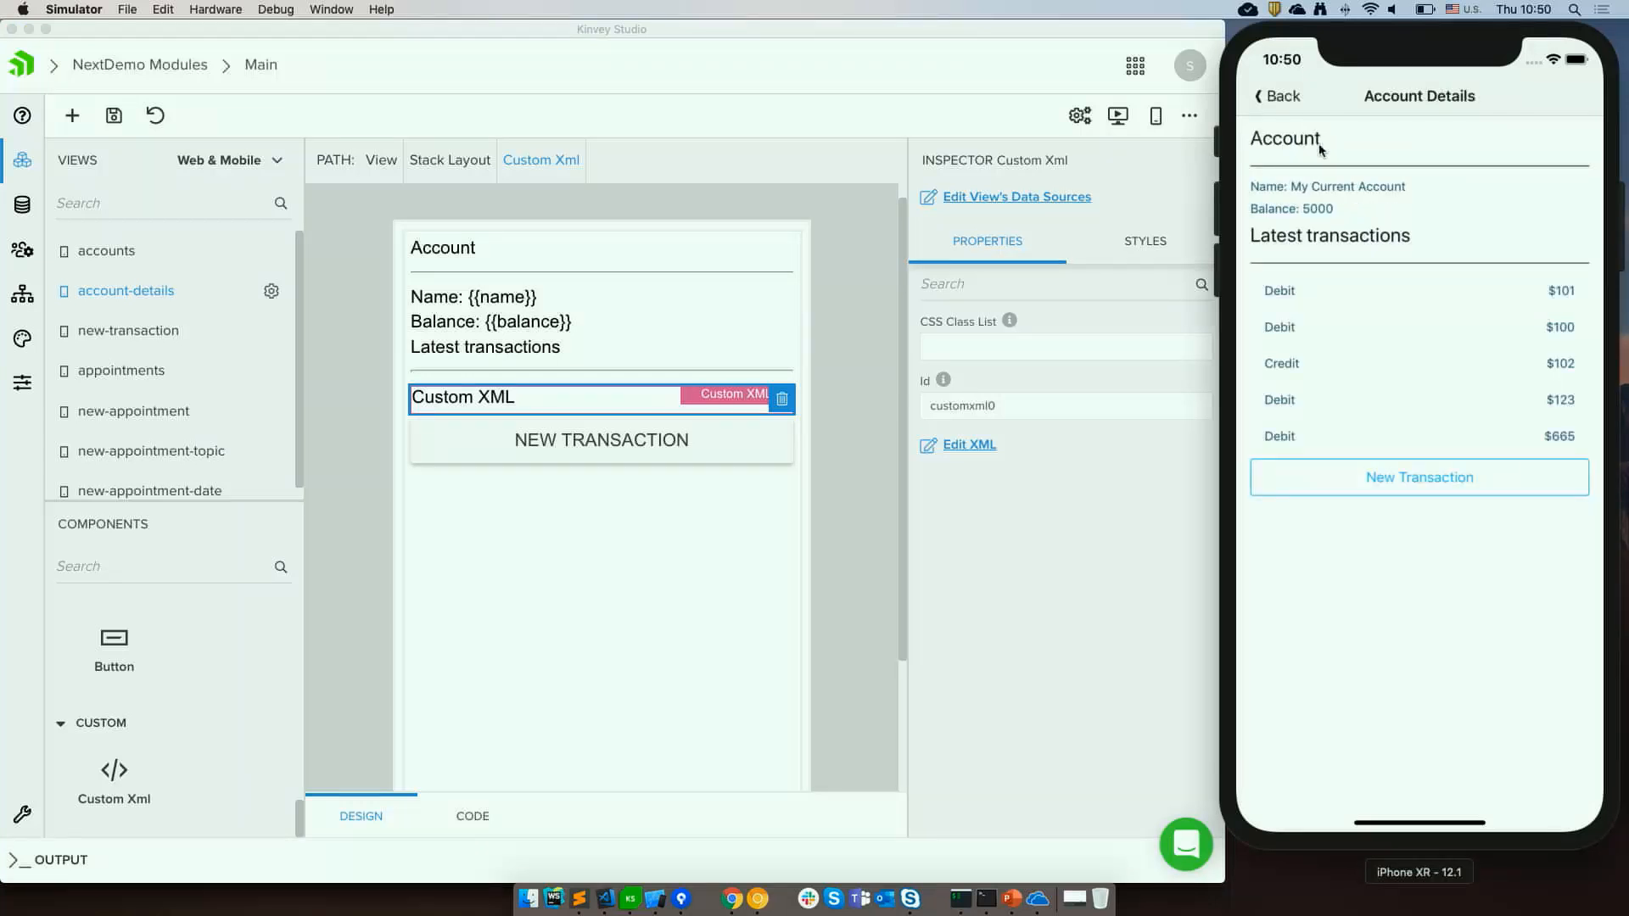
{"action": "left_click", "coordinate": [873, 500]}
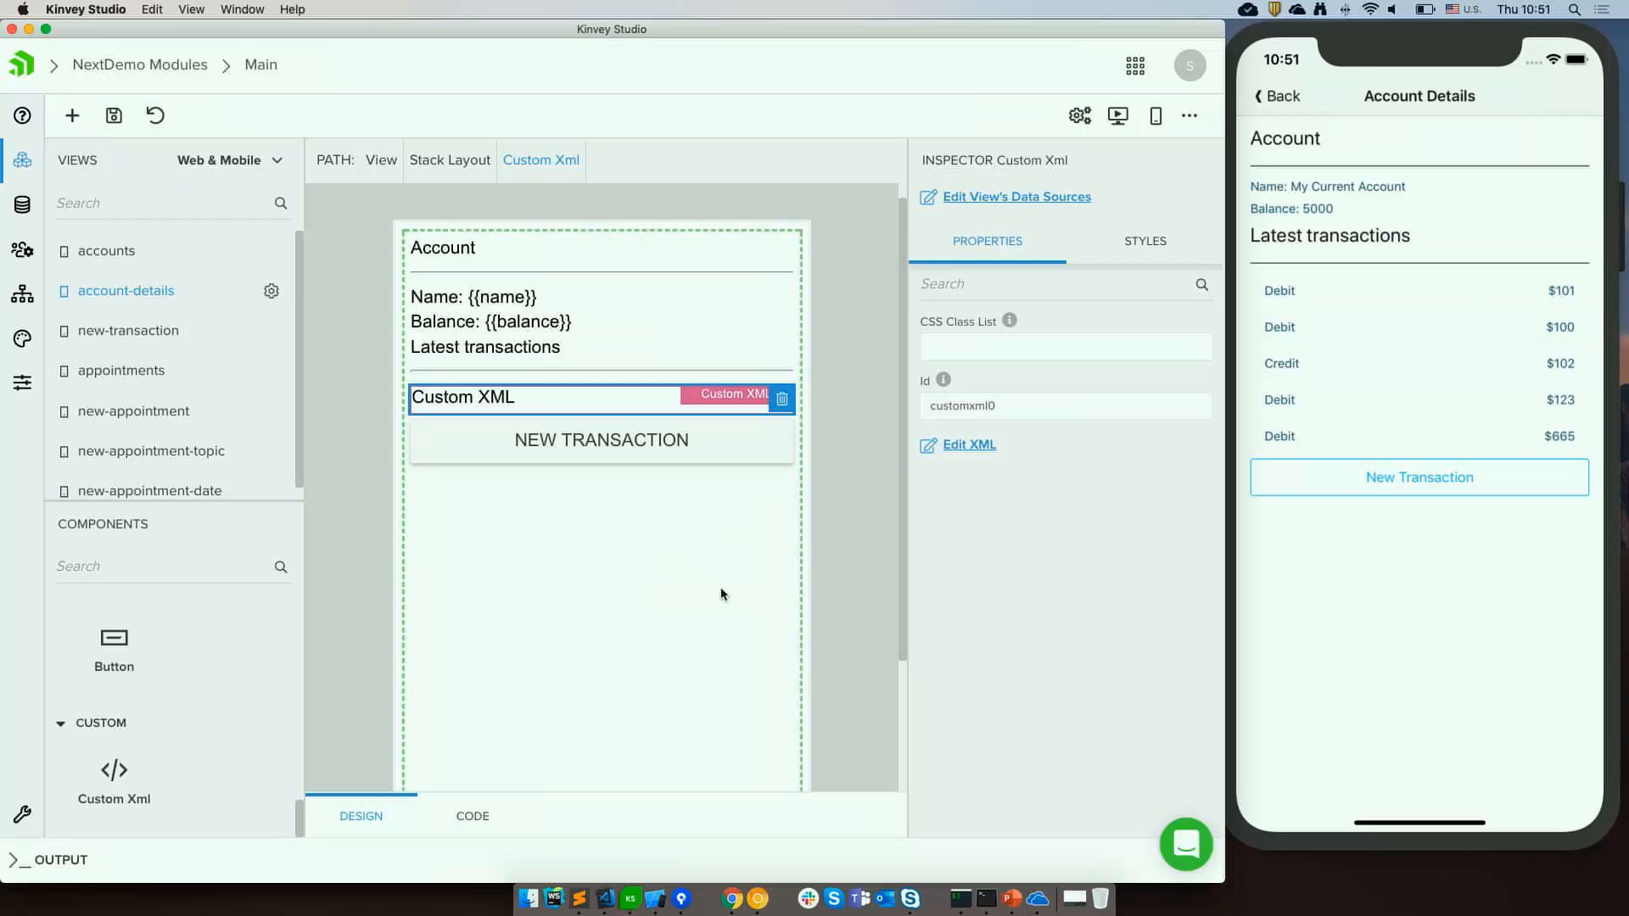
Examine the account-details base component code for the transactions data service and filter.
{"action": "left_click", "coordinate": [490, 823]}
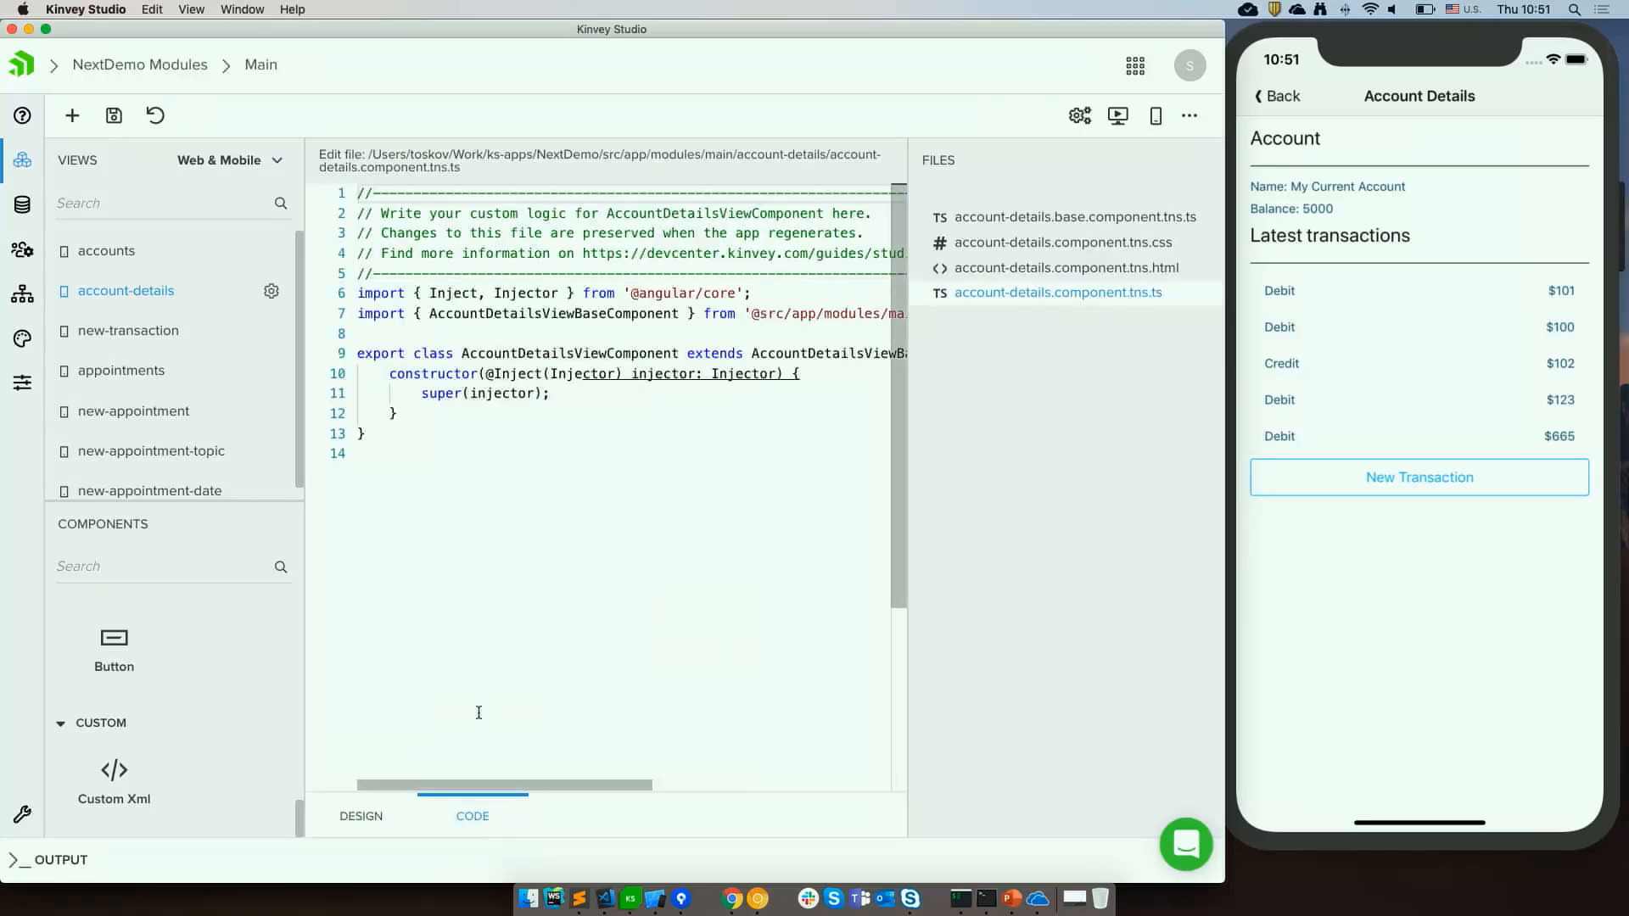
{"action": "left_click", "coordinate": [1112, 219]}
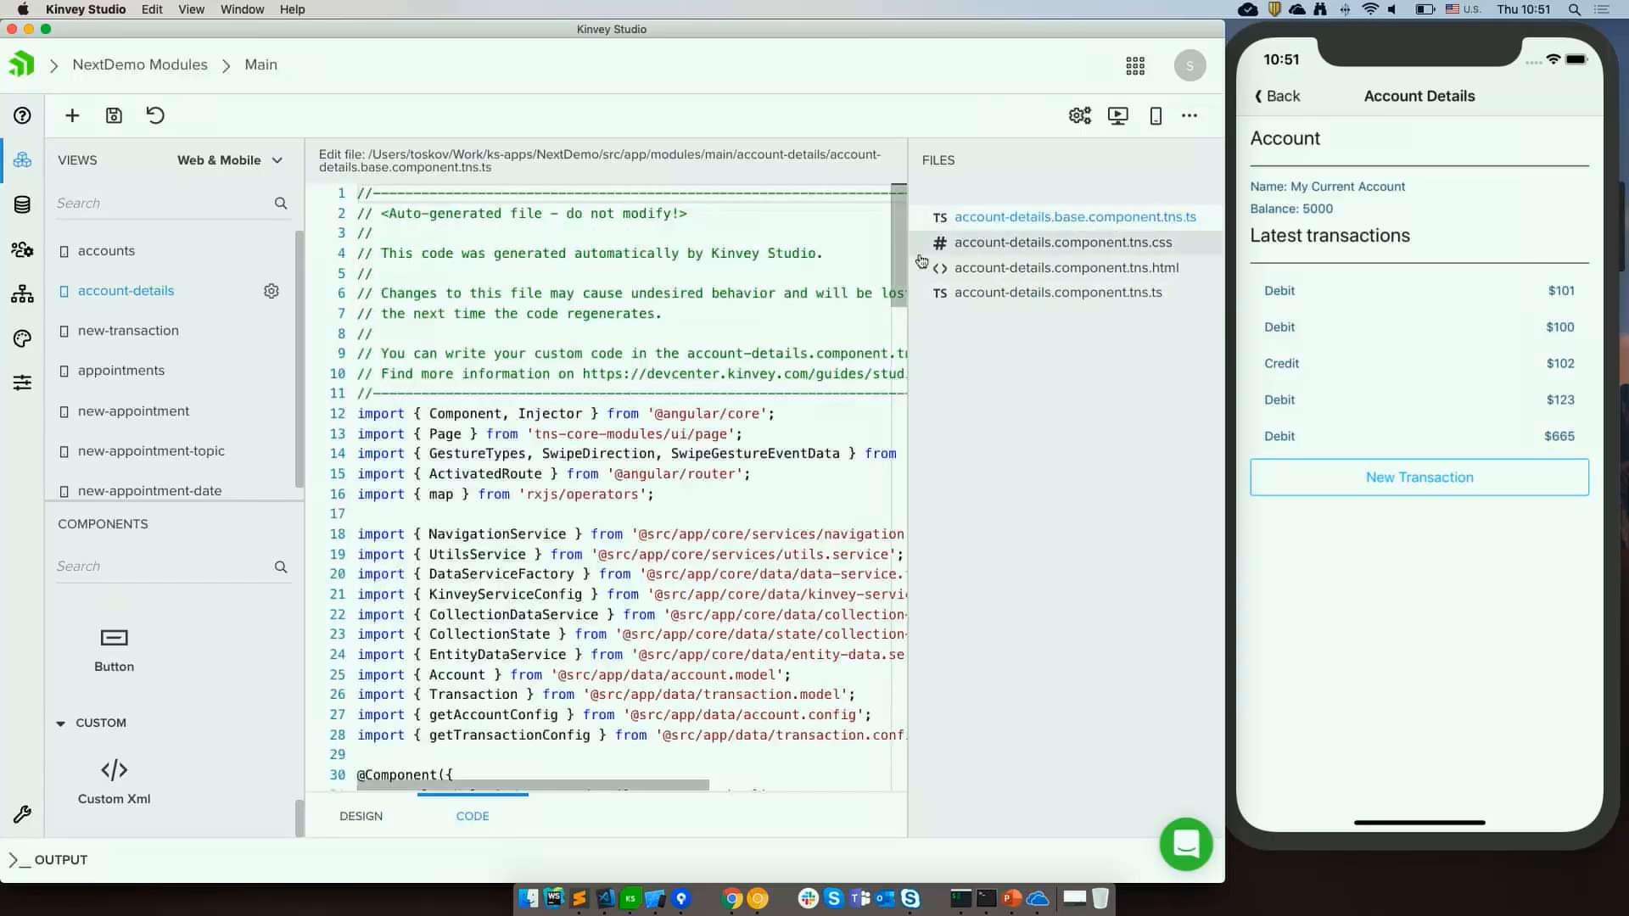
{"action": "scroll", "coordinate": [541, 642], "scroll_direction": "down", "scroll_amount": 10}
{"action": "scroll", "coordinate": [540, 642], "scroll_direction": "down", "scroll_amount": 10}
{"action": "scroll", "coordinate": [545, 386], "scroll_direction": "up", "scroll_amount": 5}
{"action": "double_click", "coordinate": [526, 347]}
{"action": "scroll", "coordinate": [606, 460], "scroll_direction": "down", "scroll_amount": 2}
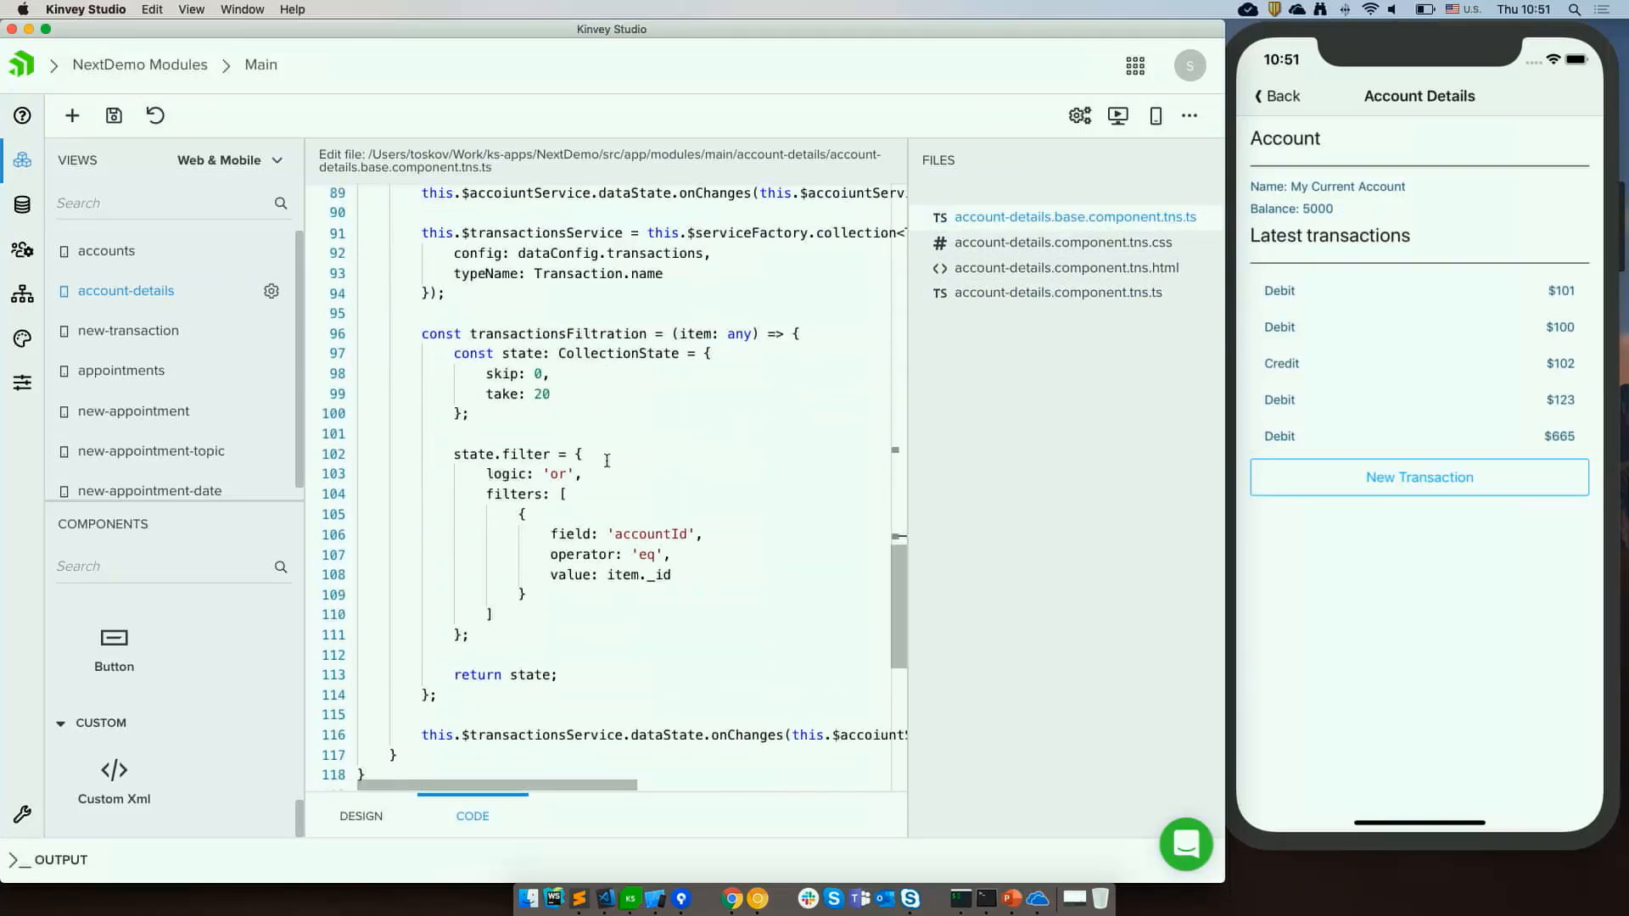
{"action": "left_click_drag", "start_coordinate": [552, 394], "coordinate": [486, 396]}
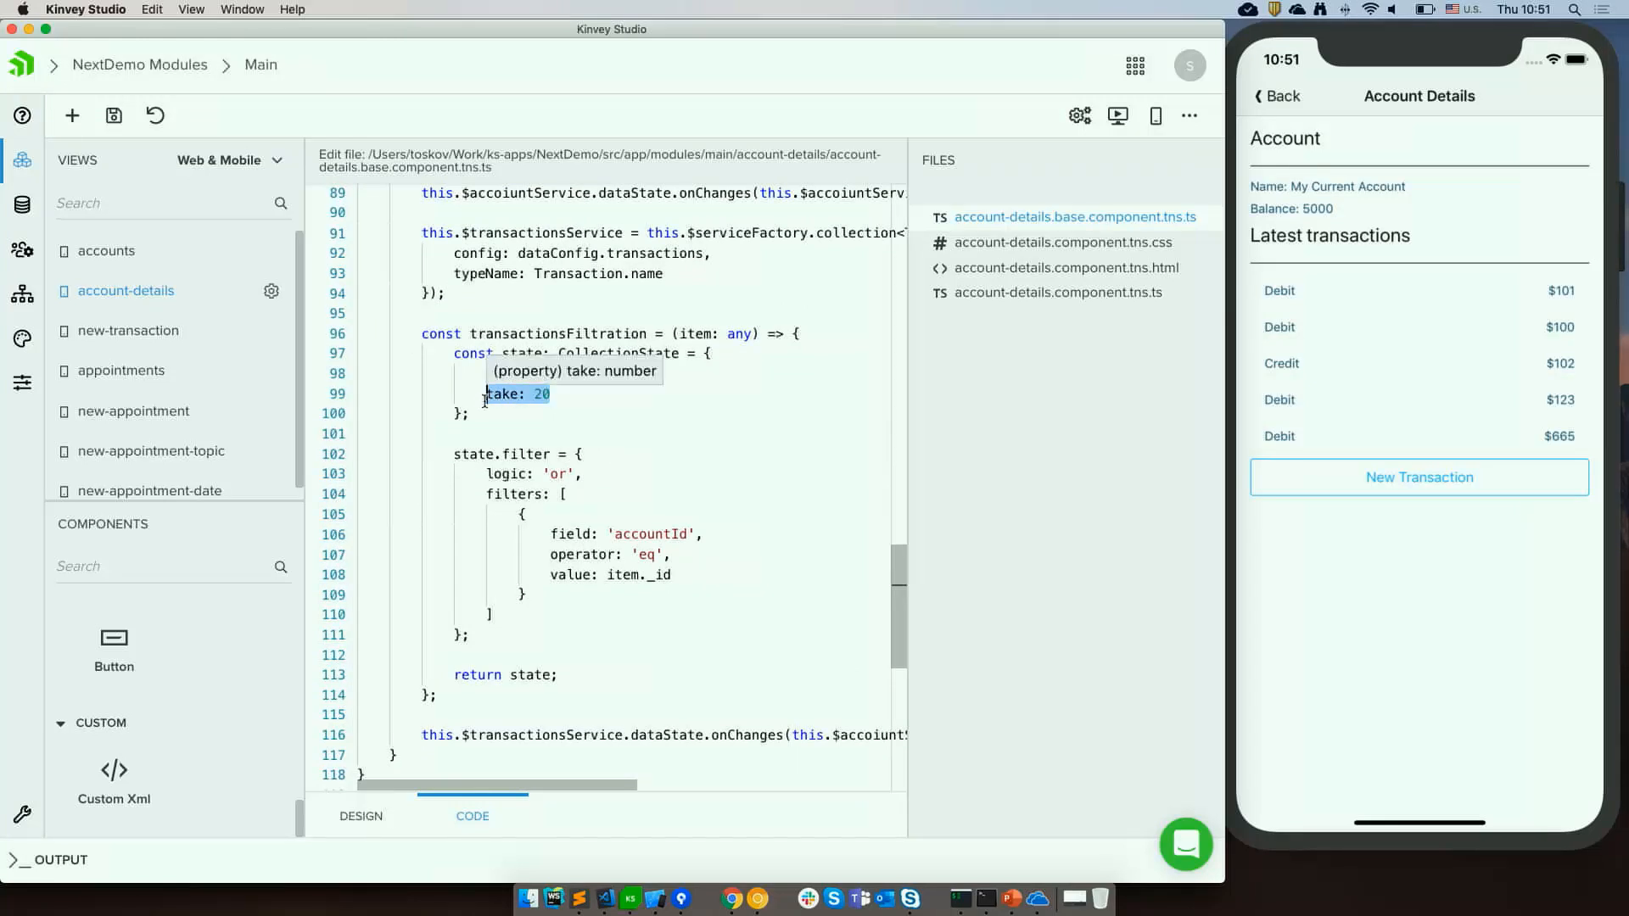
{"action": "left_click", "coordinate": [567, 454]}
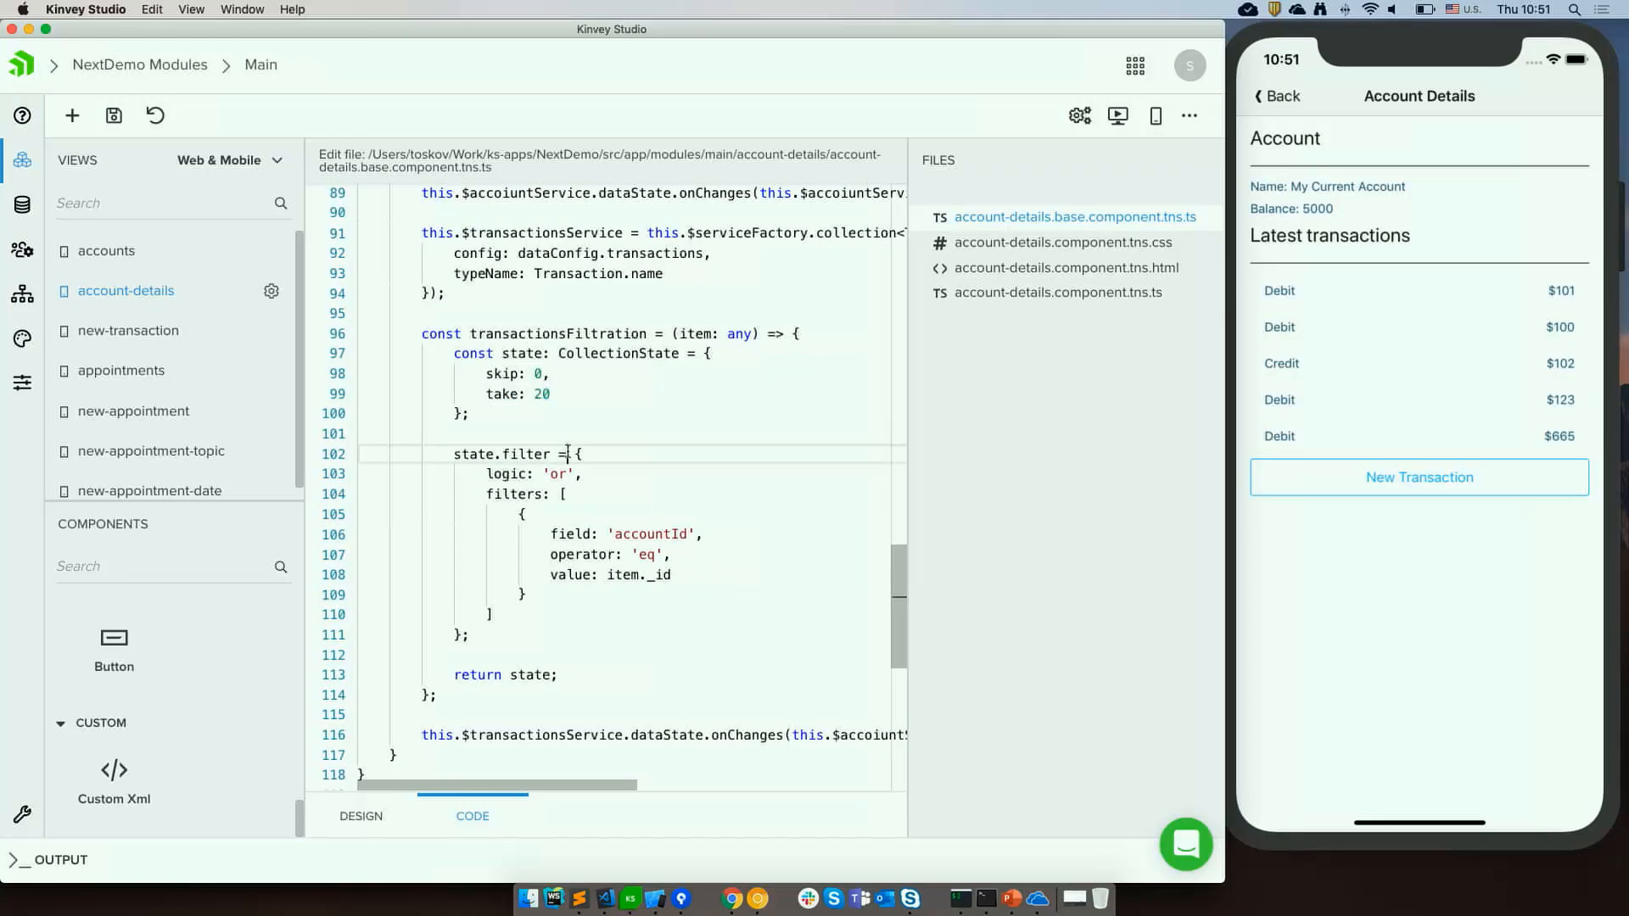
{"action": "scroll", "coordinate": [567, 454], "scroll_direction": "up", "scroll_amount": 20}
{"action": "left_click", "coordinate": [426, 227]}
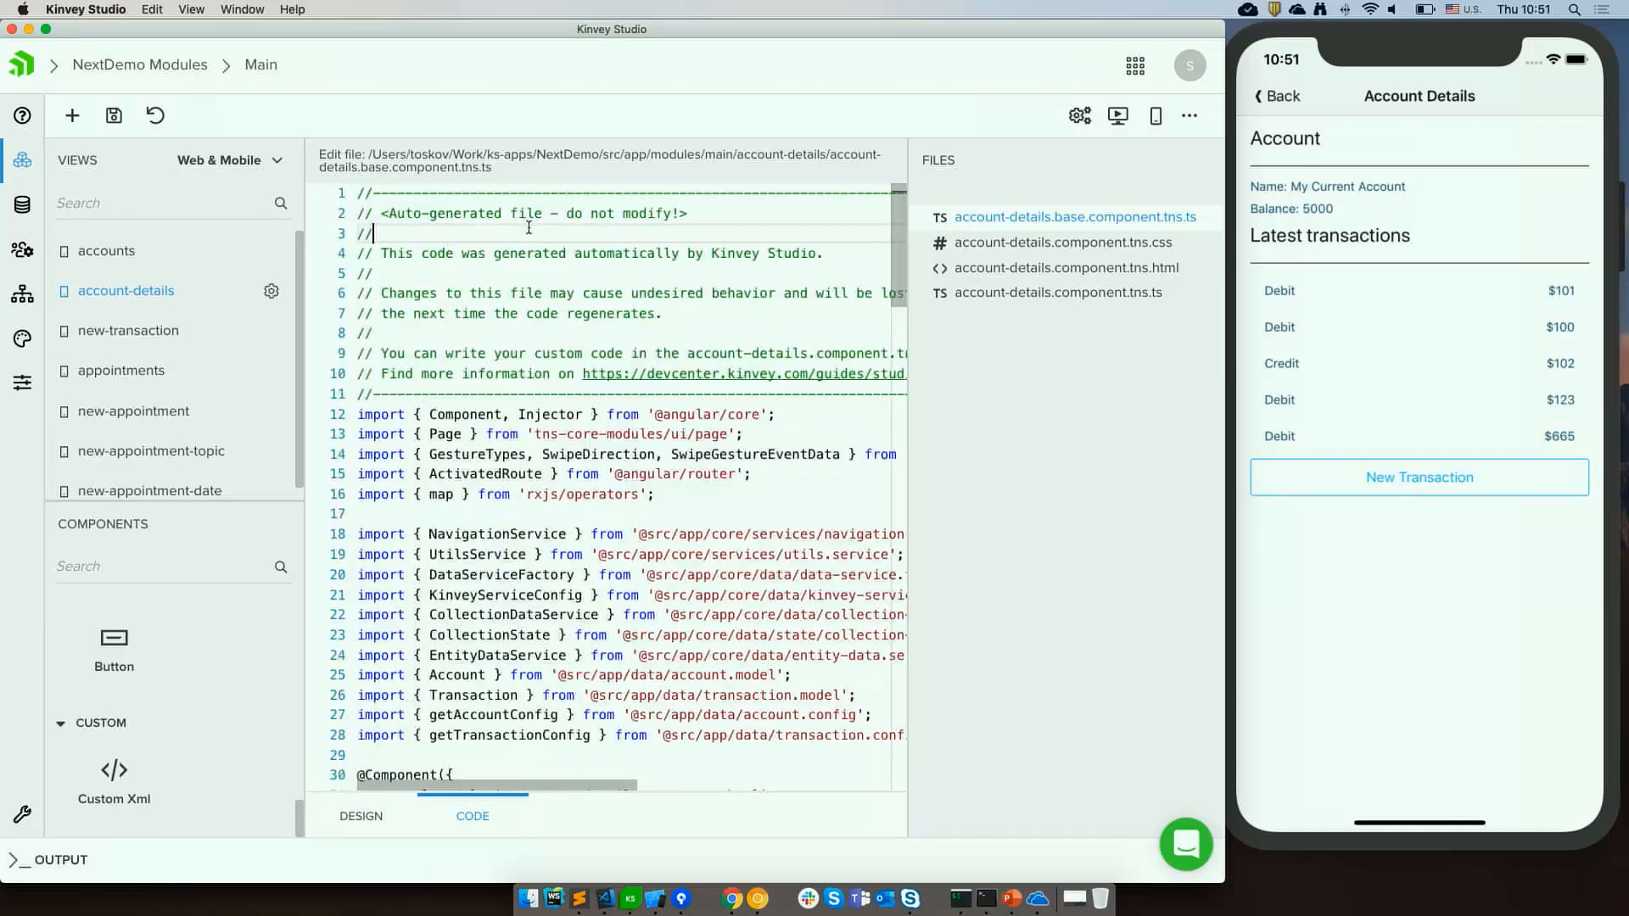
{"action": "left_click", "coordinate": [1121, 292]}
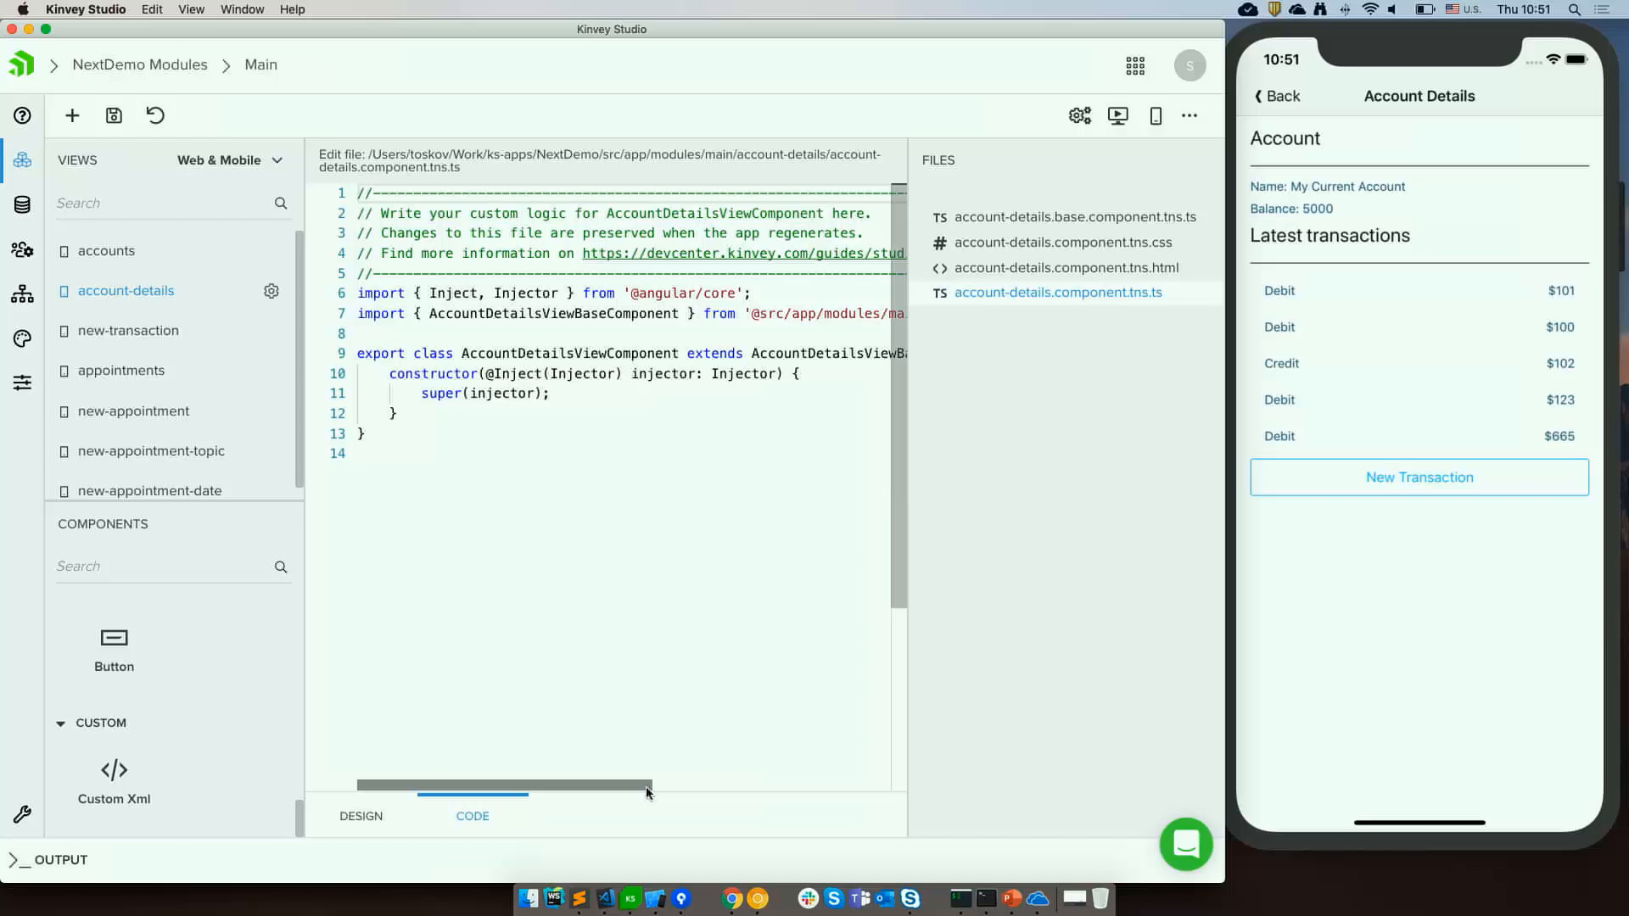
Open the account-details base component TypeScript file in VS Code from the project's main modules folder.
{"action": "left_click", "coordinate": [605, 897]}
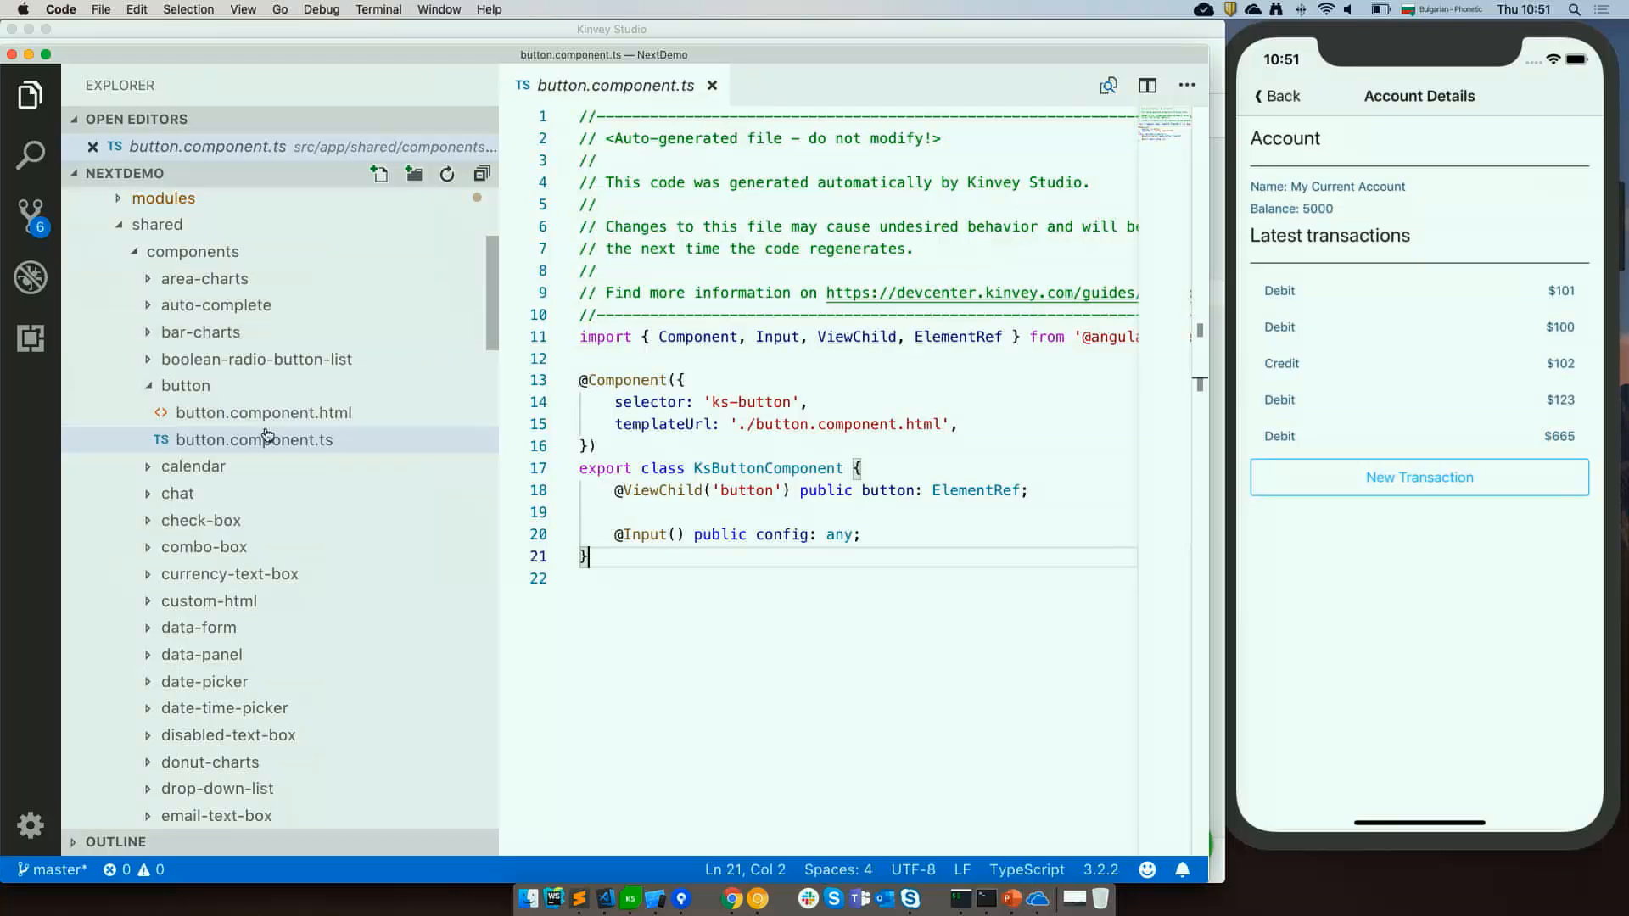
{"action": "scroll", "coordinate": [148, 440], "scroll_direction": "up", "scroll_amount": 5}
{"action": "left_click", "coordinate": [119, 496]}
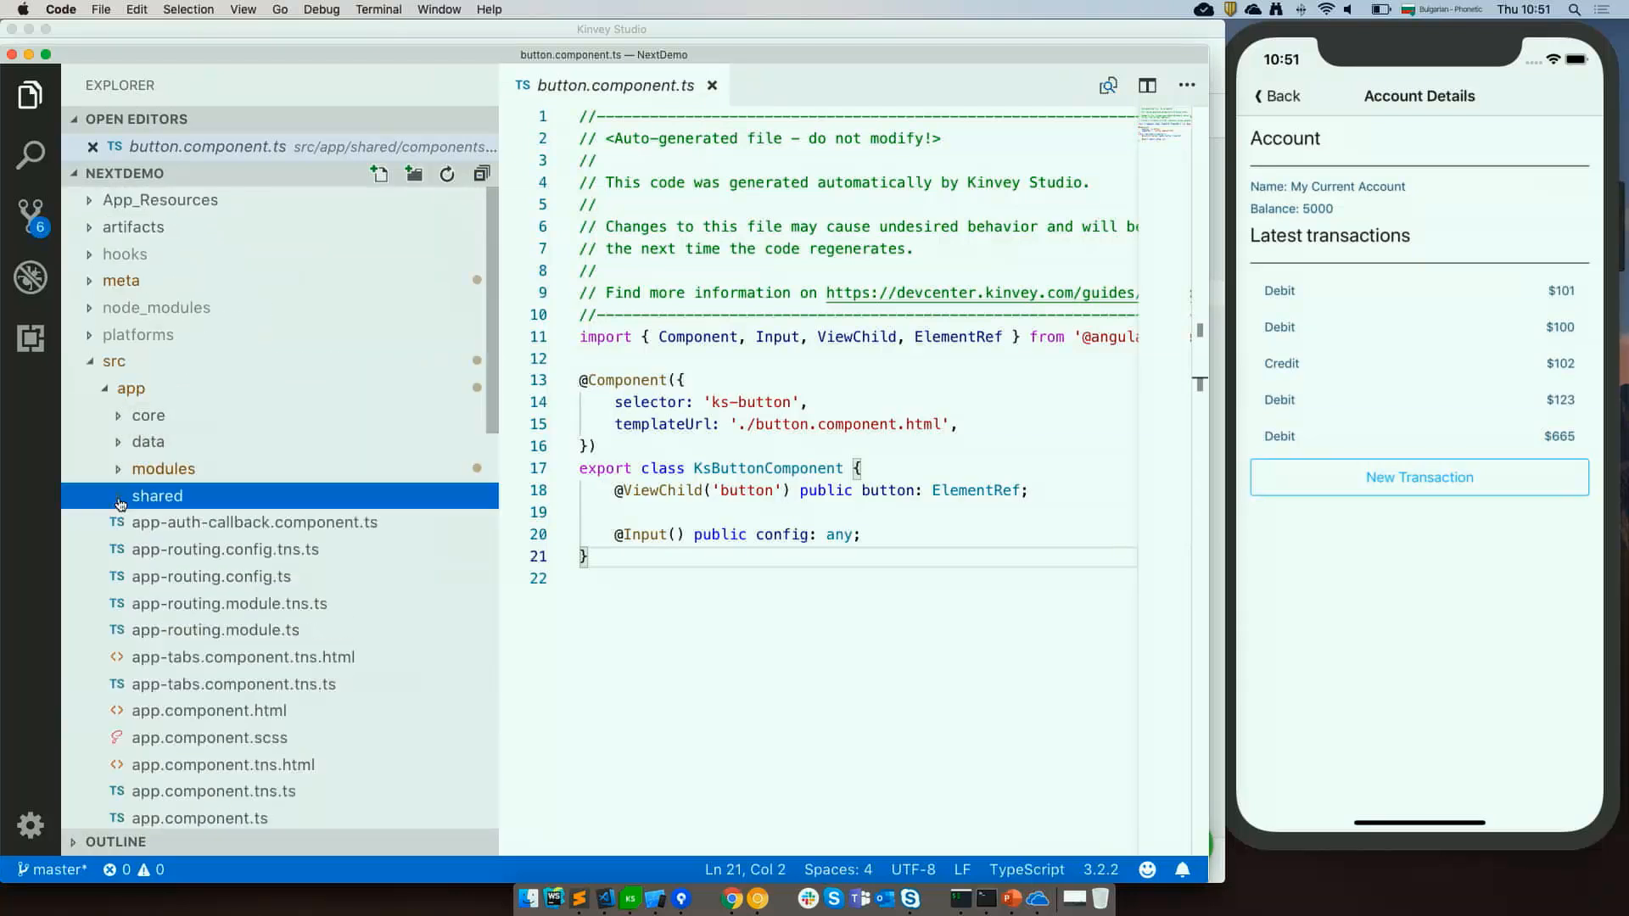
{"action": "left_click", "coordinate": [118, 475]}
{"action": "scroll", "coordinate": [162, 449], "scroll_direction": "down", "scroll_amount": 3}
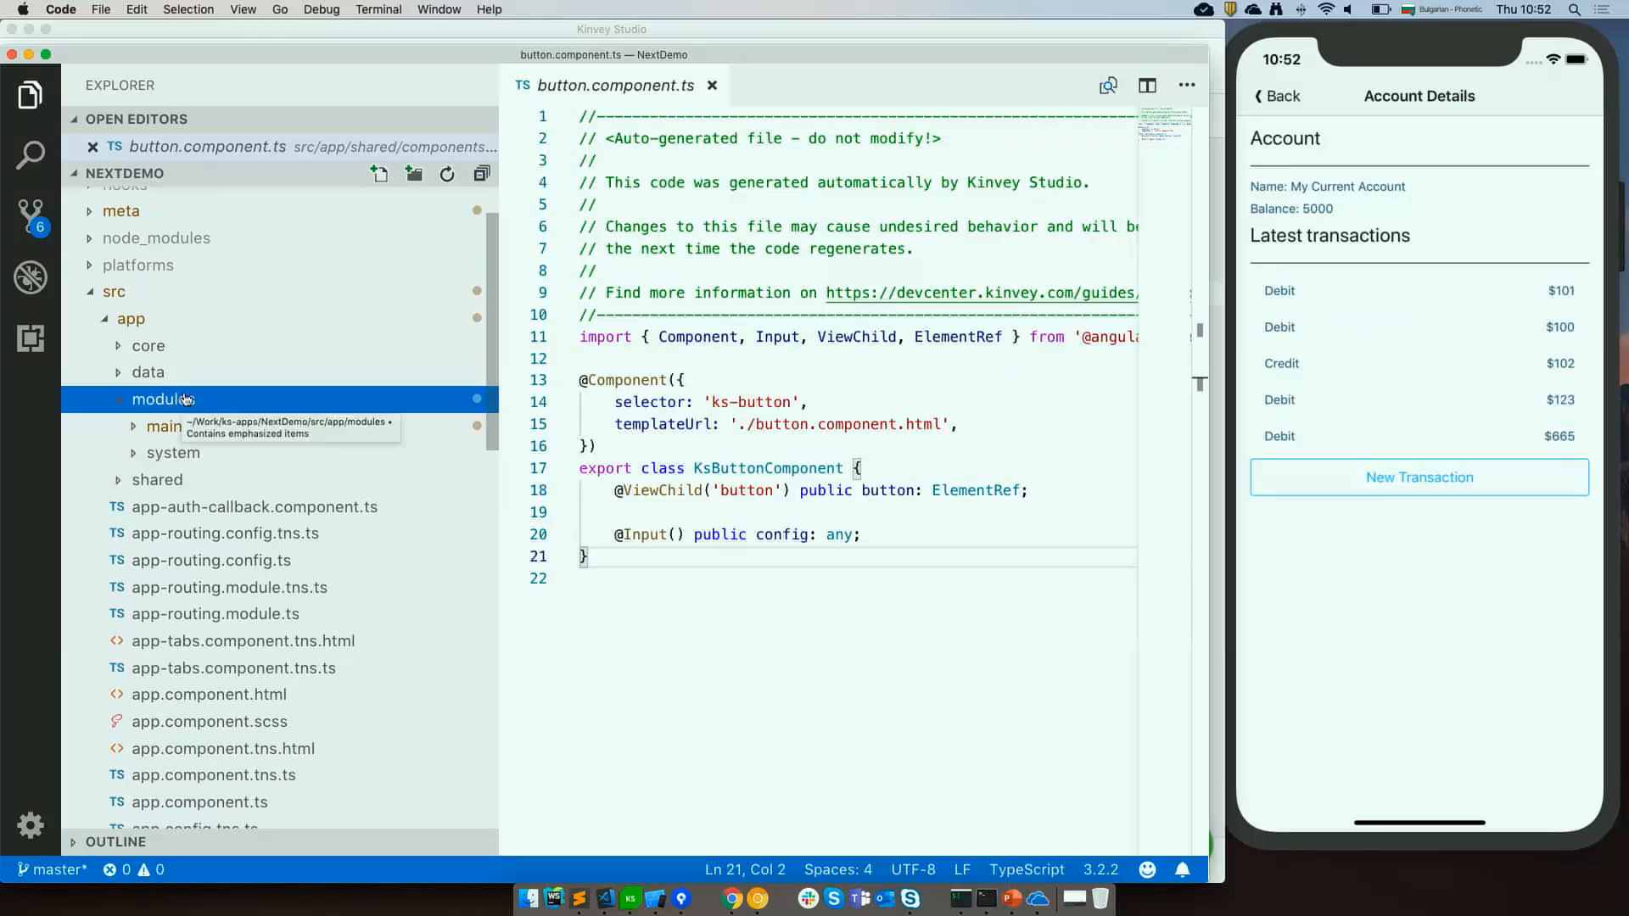
{"action": "left_click", "coordinate": [134, 435]}
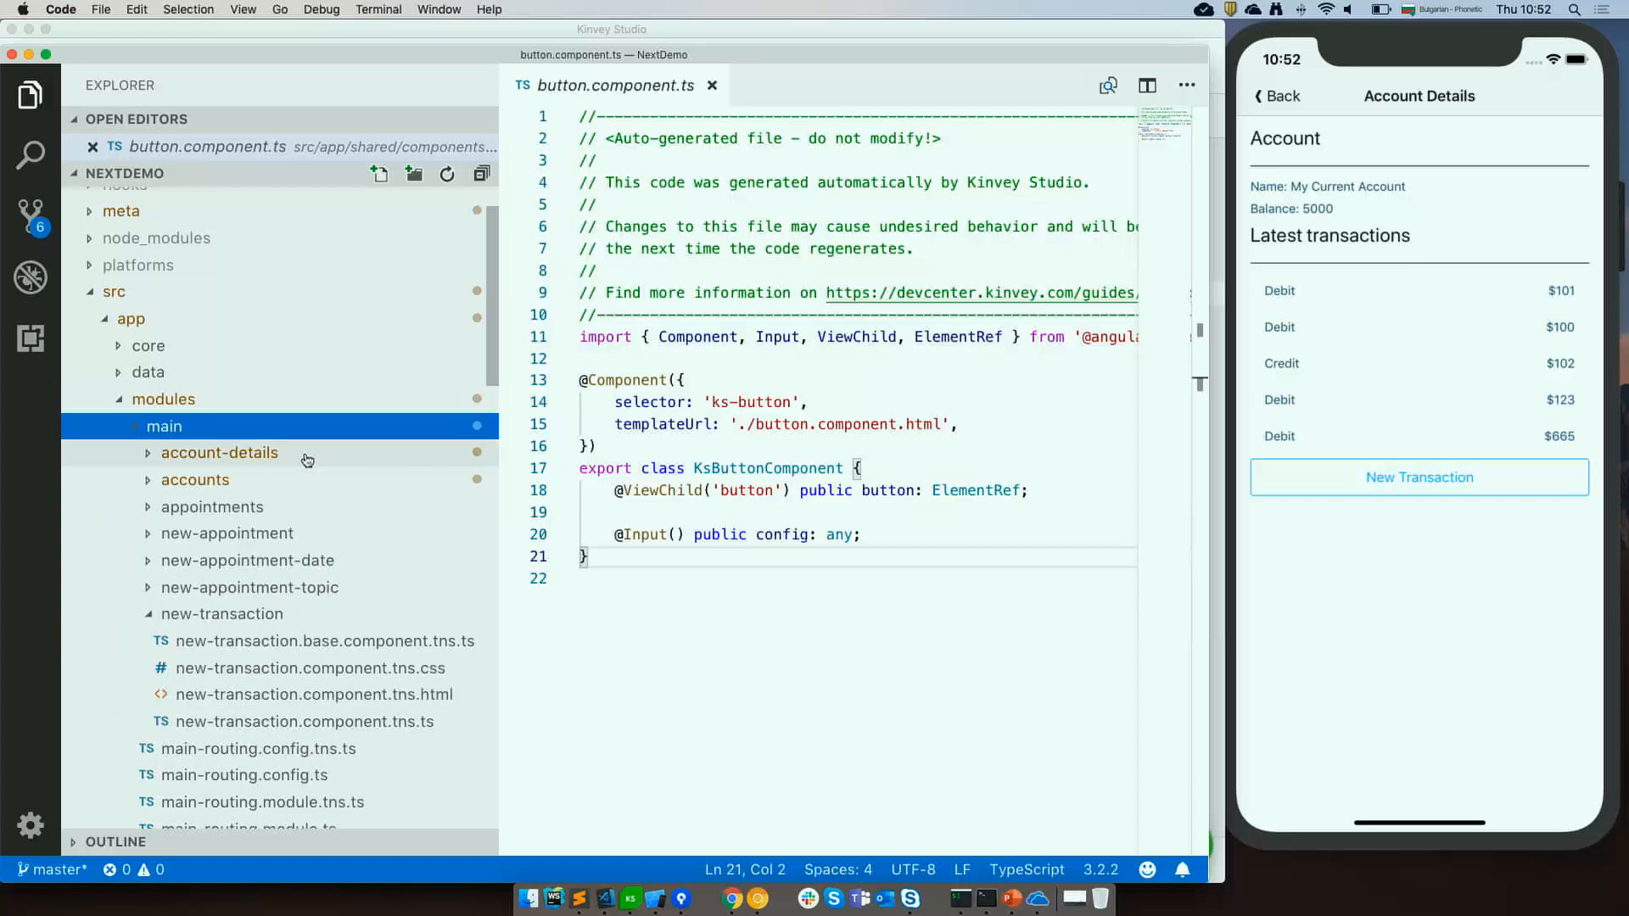
{"action": "scroll", "coordinate": [212, 390], "scroll_direction": "down", "scroll_amount": 4}
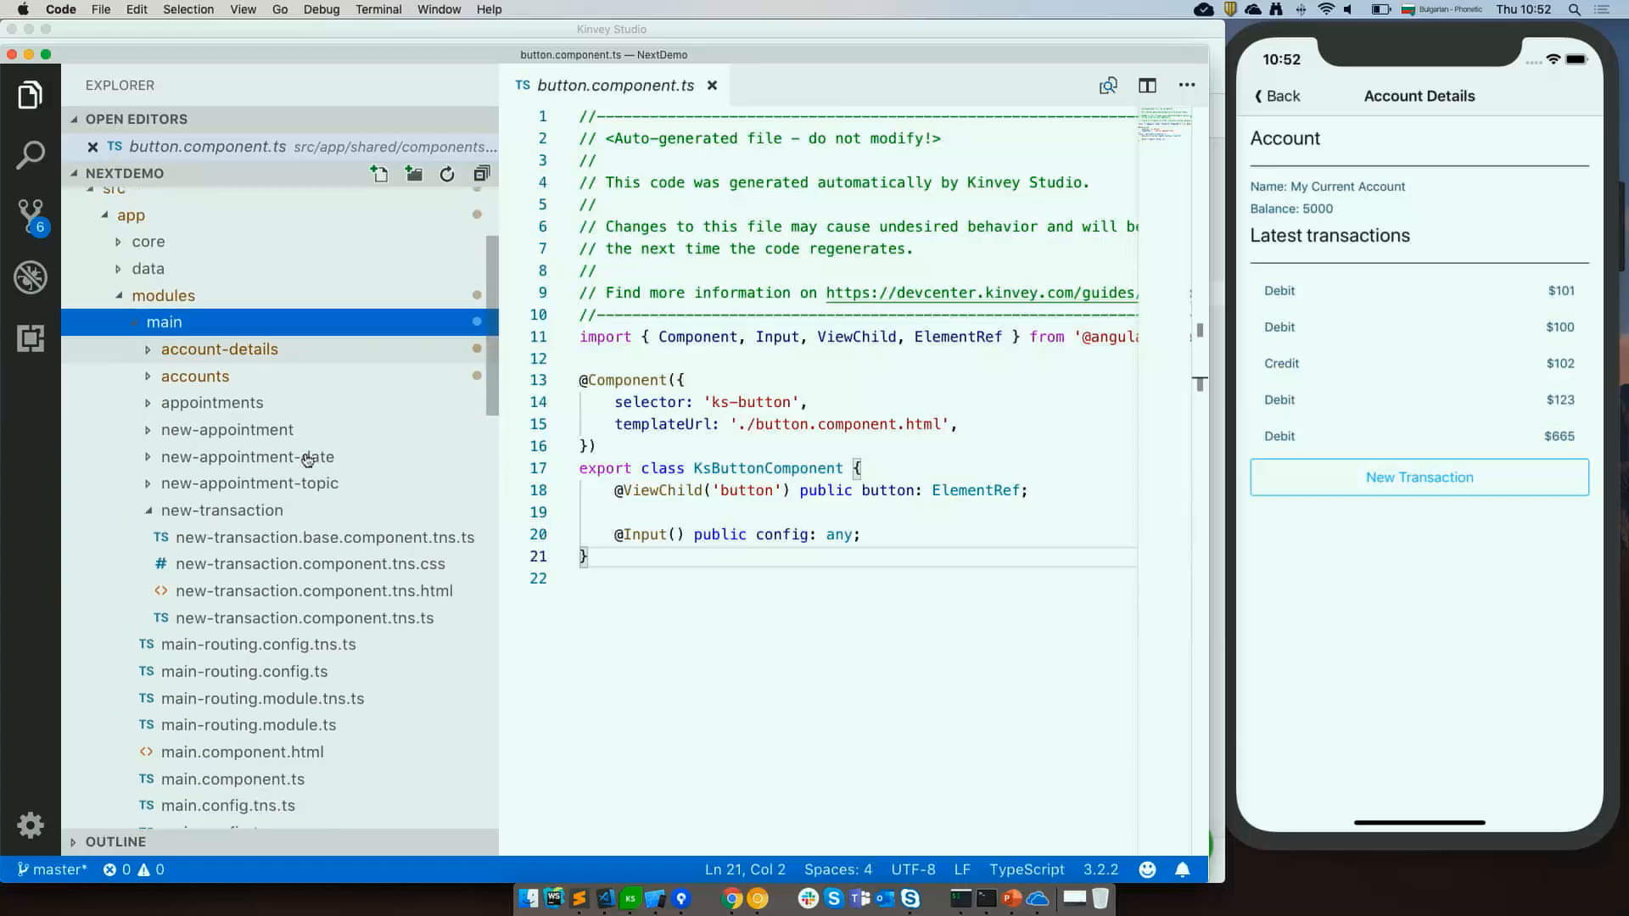
{"action": "left_click", "coordinate": [155, 348]}
{"action": "double_click", "coordinate": [373, 369]}
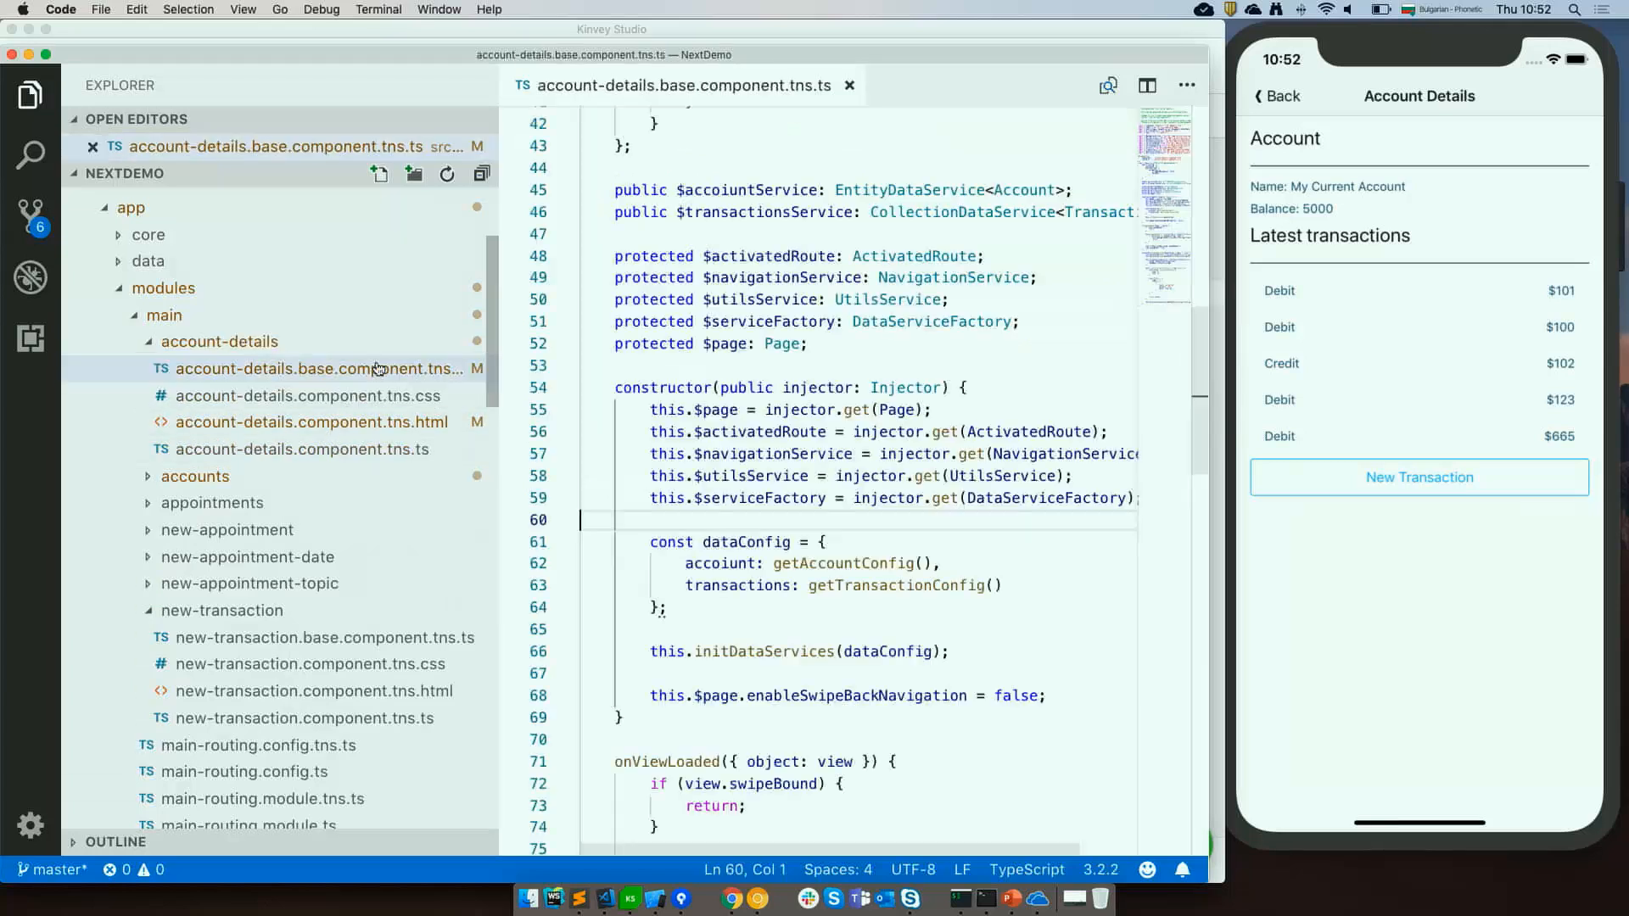
Copy the initDataServices method with the transactions filter from the account-details base component.
{"action": "scroll", "coordinate": [880, 429], "scroll_direction": "down", "scroll_amount": 10}
{"action": "scroll", "coordinate": [880, 429], "scroll_direction": "down", "scroll_amount": 1}
{"action": "right_click", "coordinate": [880, 429]}
{"action": "left_click", "coordinate": [897, 703]}
{"action": "left_click", "coordinate": [799, 535]}
{"action": "scroll", "coordinate": [798, 535], "scroll_direction": "up", "scroll_amount": 9}
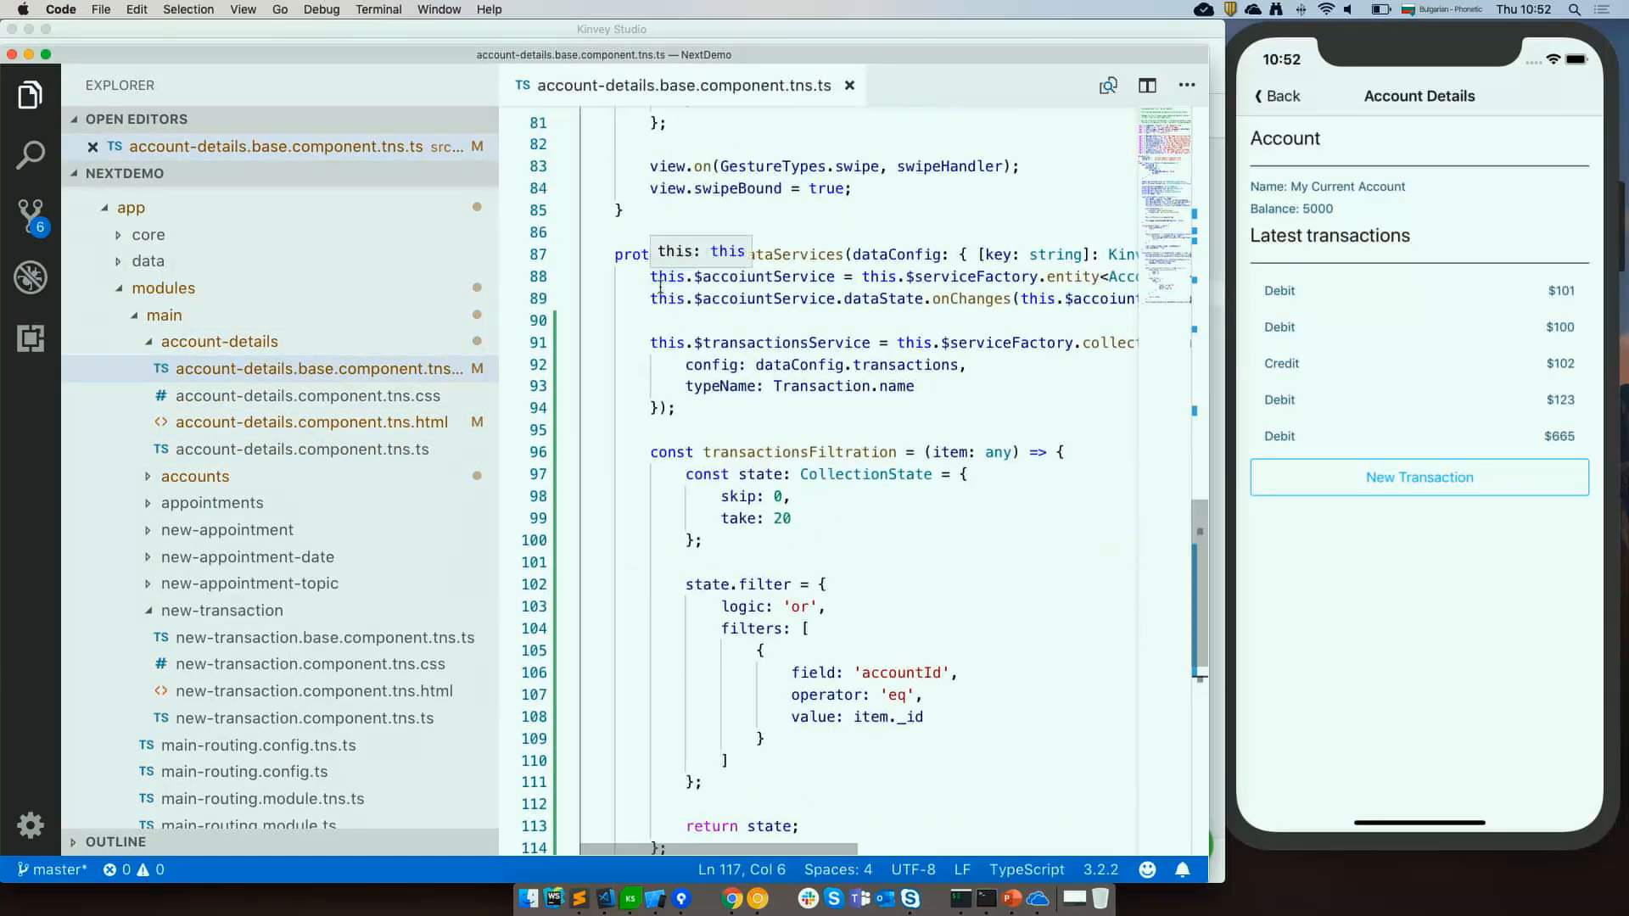
{"action": "left_click_drag", "start_coordinate": [615, 249], "coordinate": [742, 771]}
{"action": "key", "text": "super+c"}
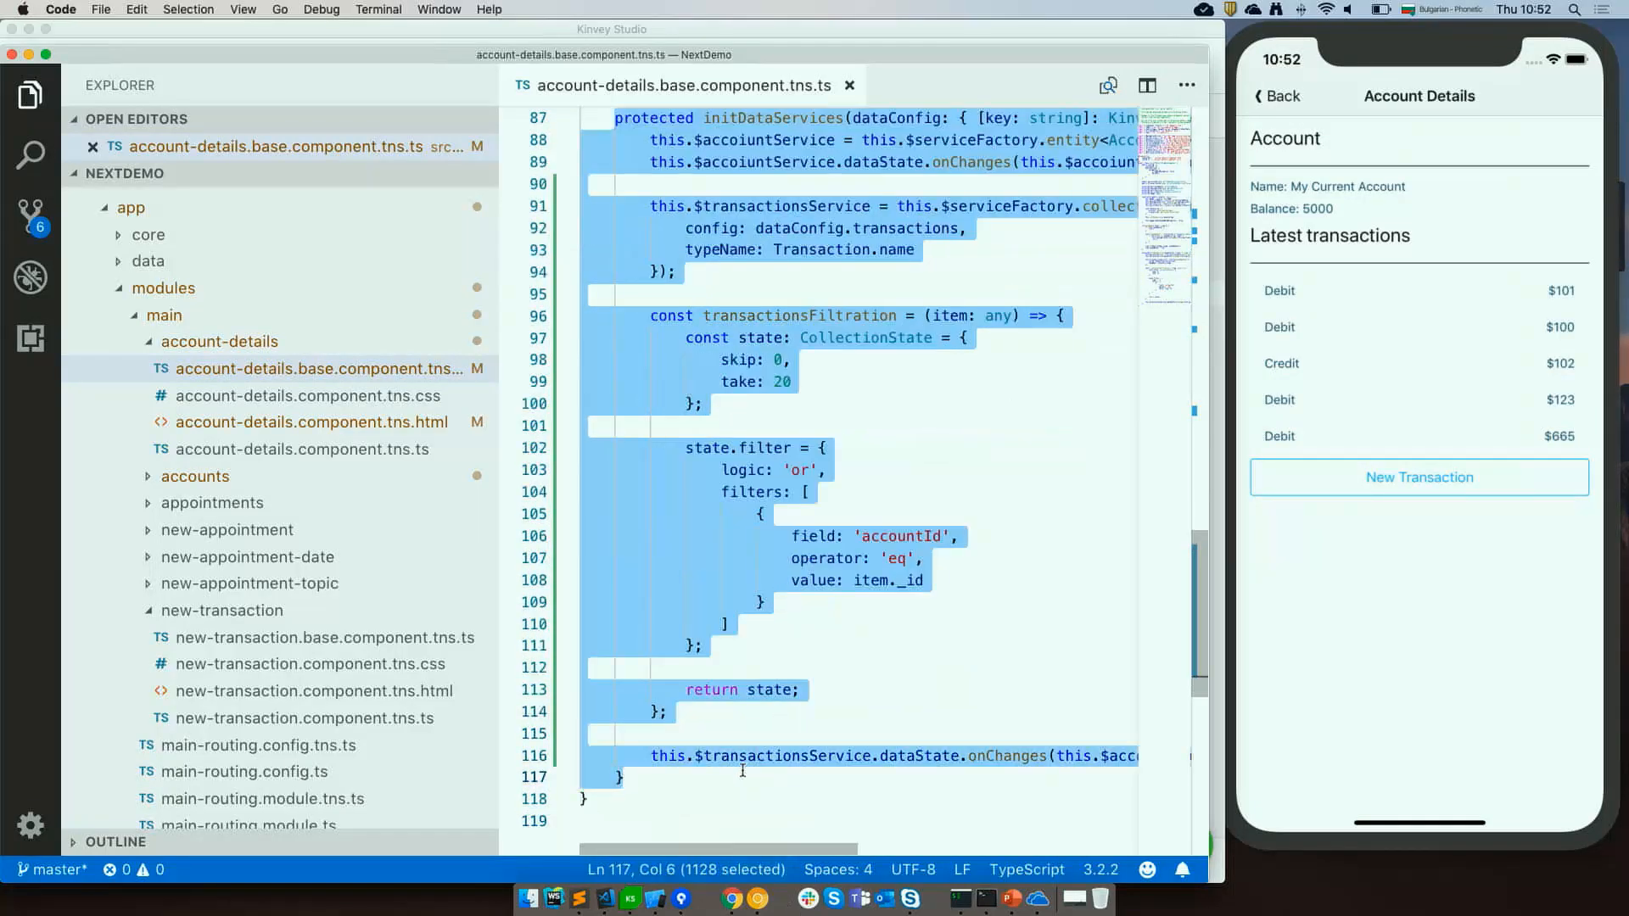
Open account-details.component.tns.ts and paste the copied method after the constructor.
{"action": "left_click", "coordinate": [339, 448]}
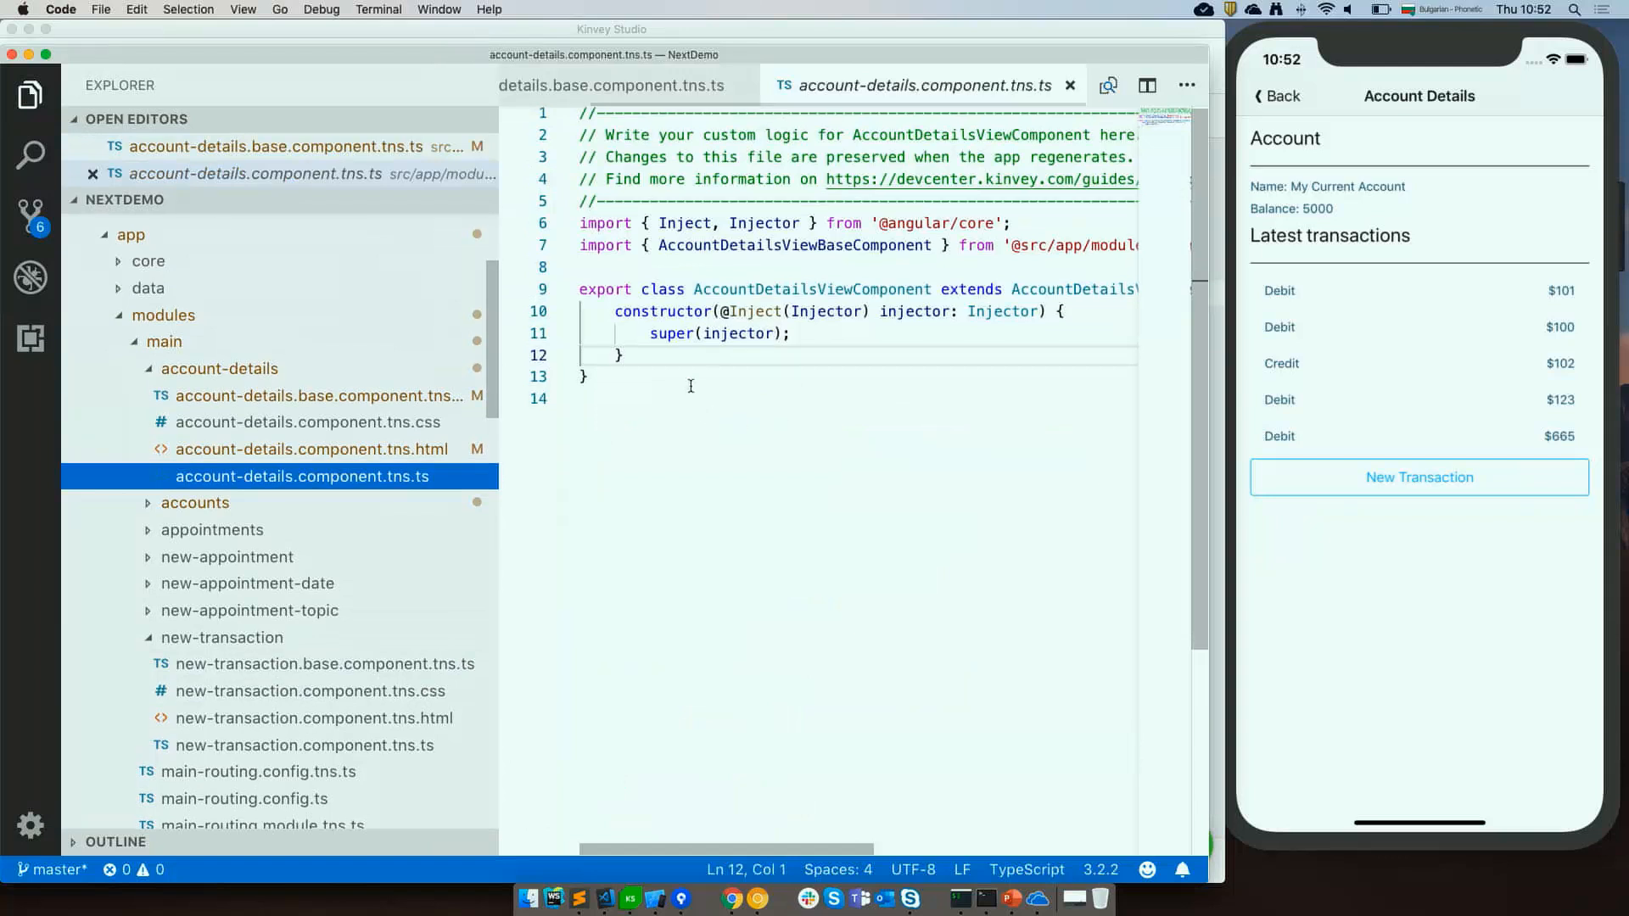
{"action": "left_click", "coordinate": [623, 356]}
{"action": "key", "text": "Return"}
{"action": "key", "text": "Return"}
{"action": "key", "text": "super+v"}
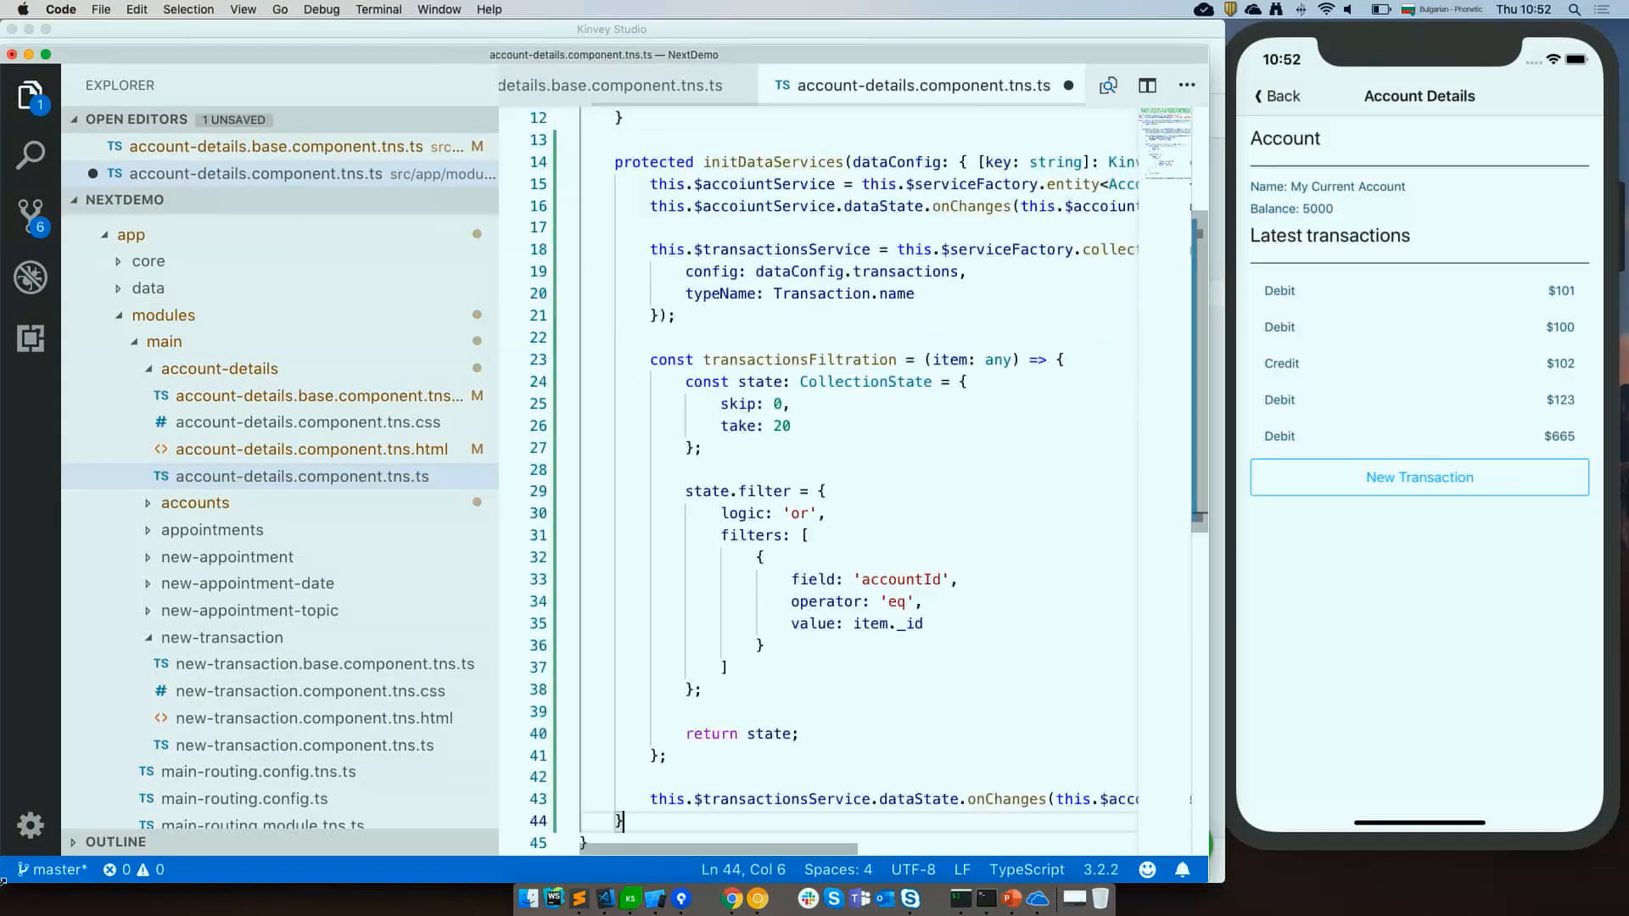
Add the missing imports for KinveyServiceConfig and Account using quick fixes.
{"action": "scroll", "coordinate": [893, 382], "scroll_direction": "up", "scroll_amount": 2}
{"action": "left_click", "coordinate": [893, 381]}
{"action": "scroll", "coordinate": [894, 368], "scroll_direction": "right", "scroll_amount": 2}
{"action": "scroll", "coordinate": [894, 368], "scroll_direction": "up", "scroll_amount": 1}
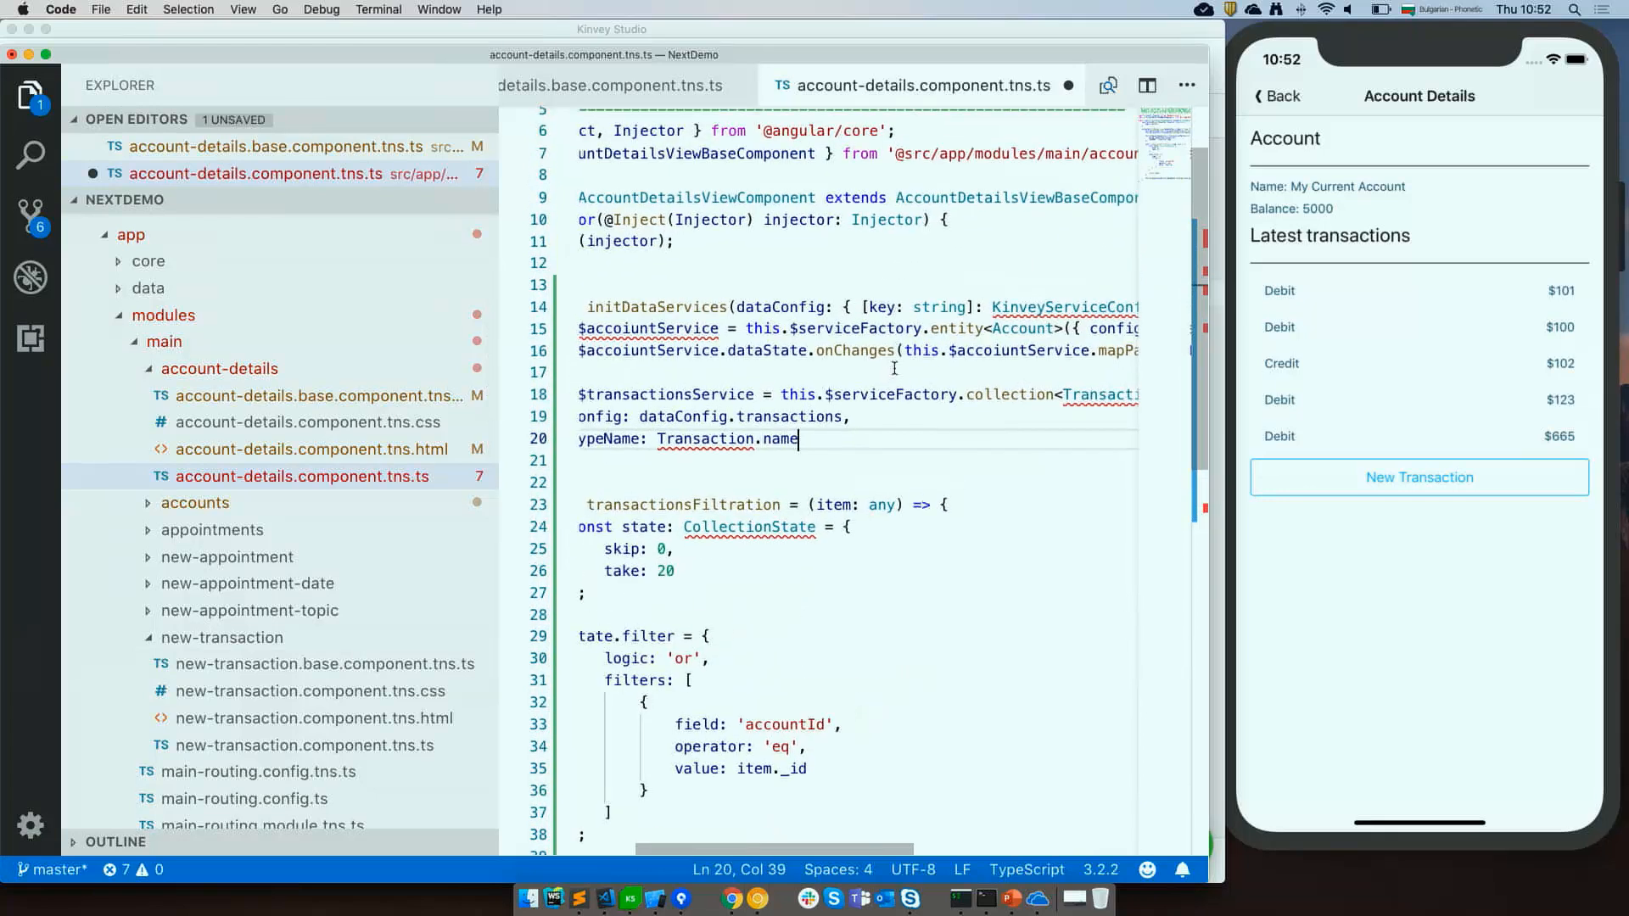
{"action": "left_click", "coordinate": [1011, 305]}
{"action": "key", "text": "super+period"}
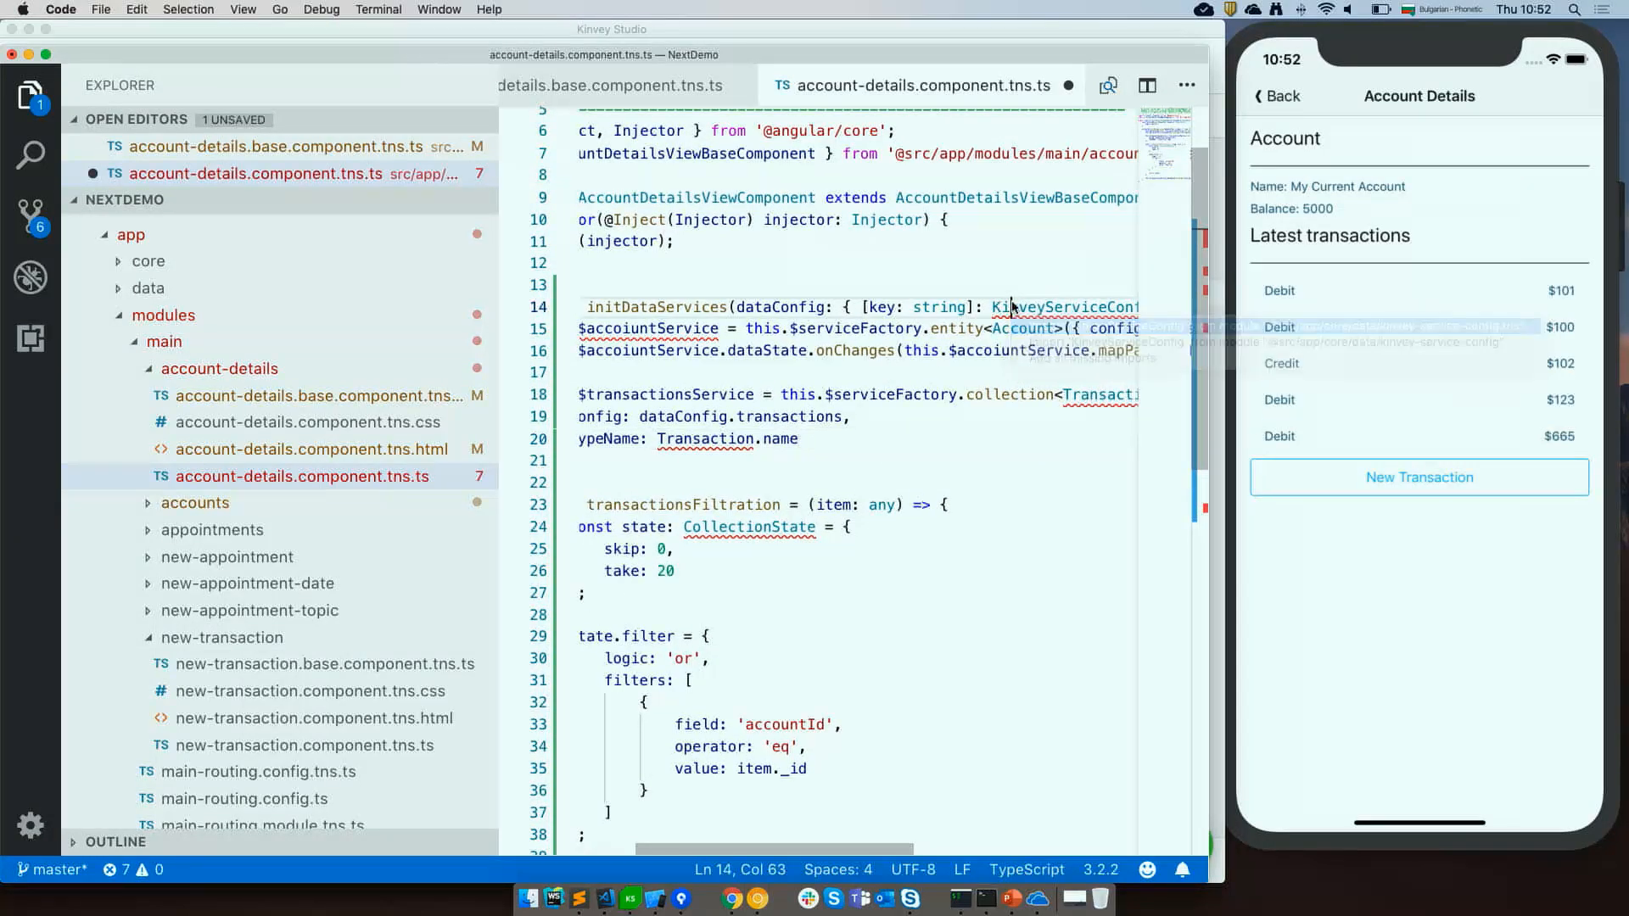
{"action": "key", "text": "Return"}
{"action": "scroll", "coordinate": [1028, 338], "scroll_direction": "right", "scroll_amount": 4}
{"action": "scroll", "coordinate": [1028, 338], "scroll_direction": "up", "scroll_amount": 1}
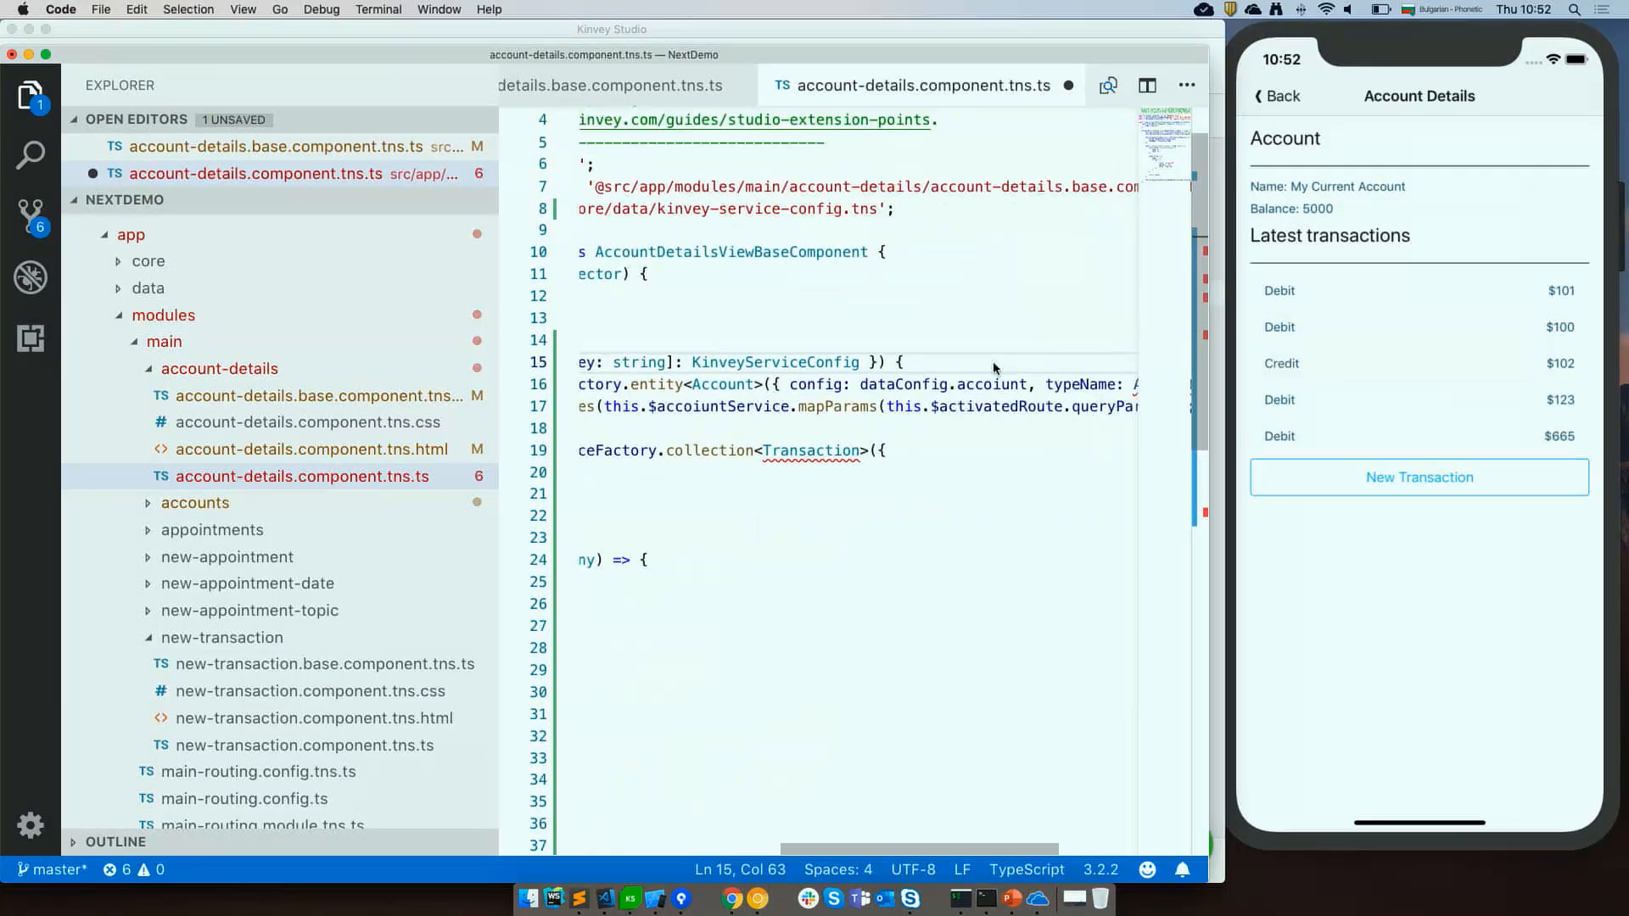
{"action": "scroll", "coordinate": [995, 367], "scroll_direction": "right", "scroll_amount": 3}
{"action": "scroll", "coordinate": [995, 367], "scroll_direction": "up", "scroll_amount": 1}
{"action": "left_click", "coordinate": [998, 438]}
{"action": "key", "text": "super+period"}
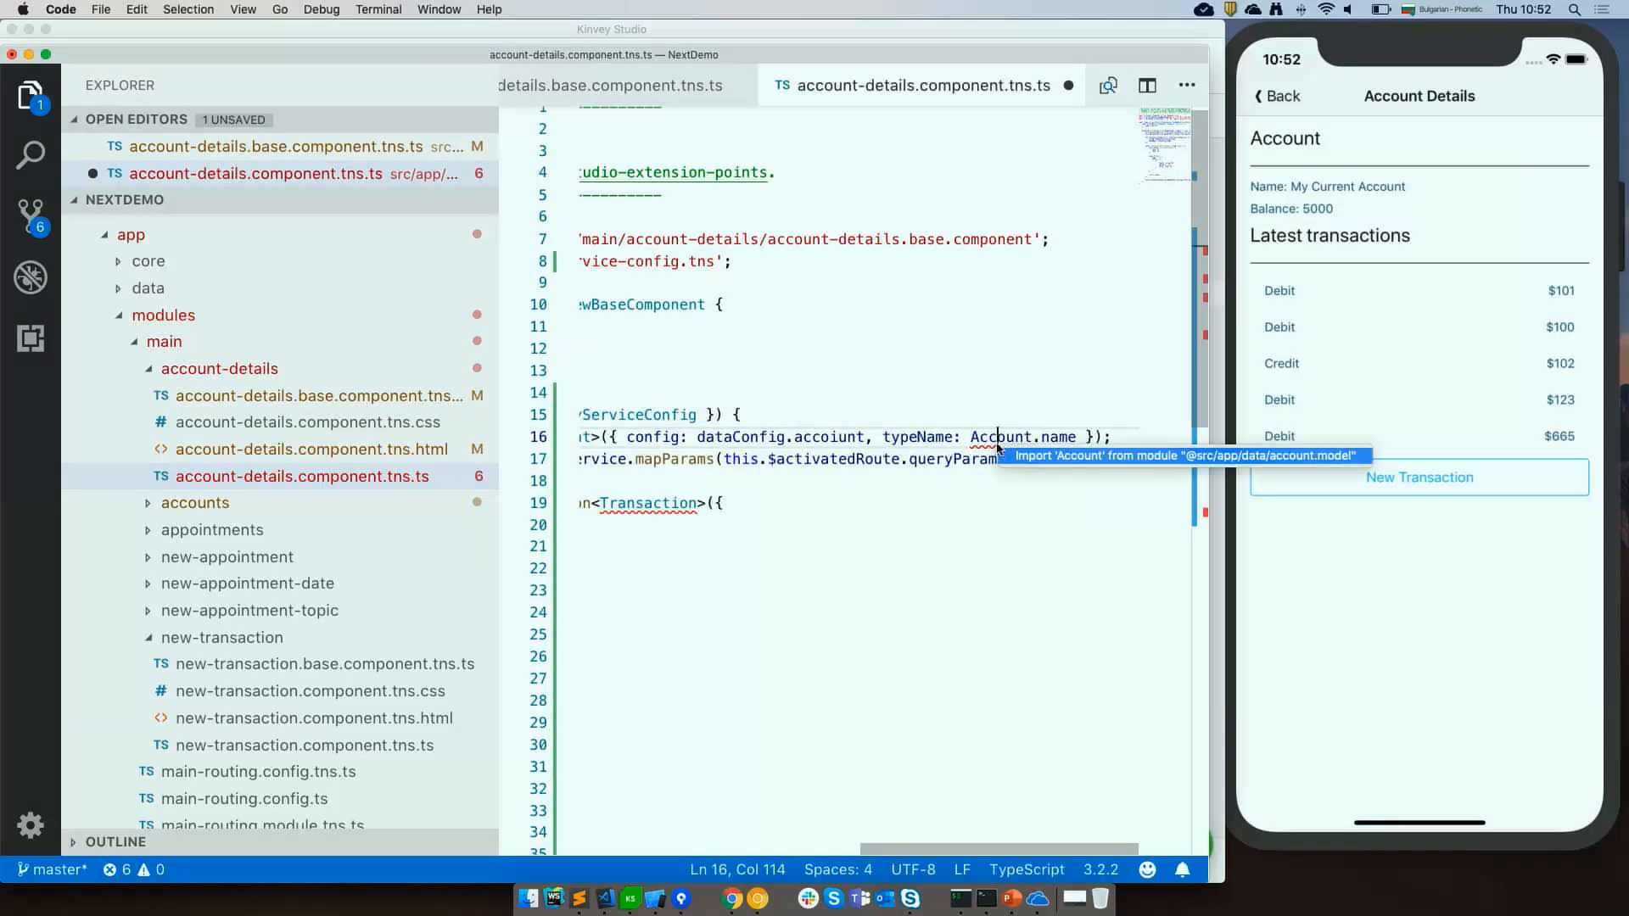
{"action": "key", "text": "Return"}
Add the missing imports for Transaction and CollectionState using quick fixes.
{"action": "scroll", "coordinate": [885, 514], "scroll_direction": "down", "scroll_amount": 2}
{"action": "scroll", "coordinate": [885, 514], "scroll_direction": "left", "scroll_amount": 4}
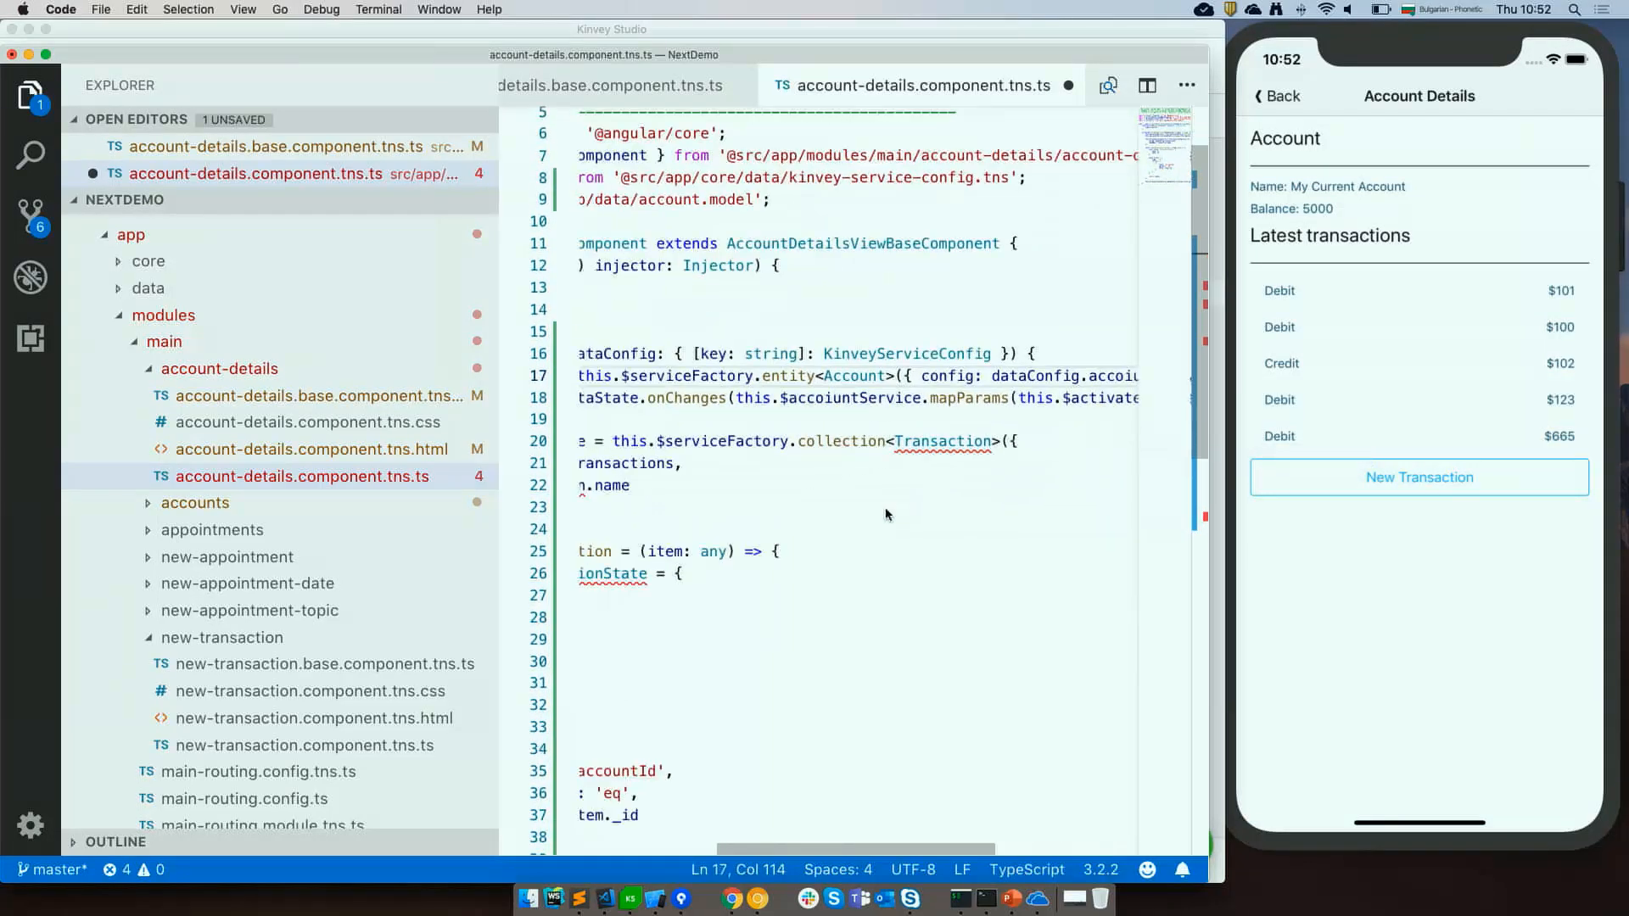
{"action": "left_click", "coordinate": [939, 447]}
{"action": "key", "text": "super+period"}
{"action": "key", "text": "Return"}
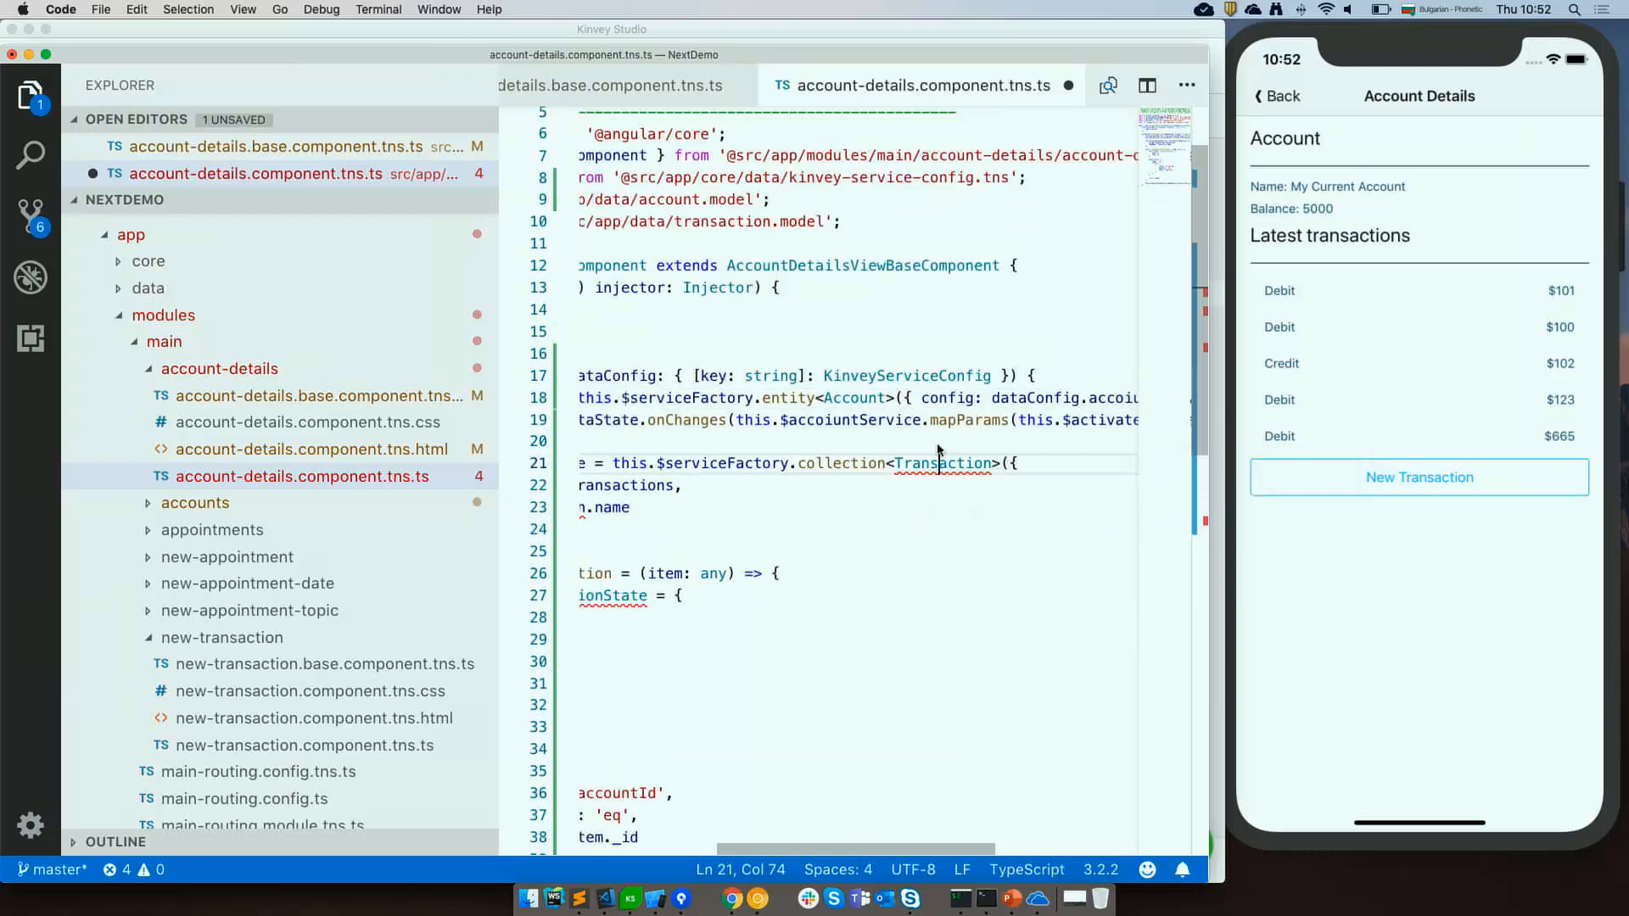
{"action": "scroll", "coordinate": [902, 480], "scroll_direction": "down", "scroll_amount": 3}
{"action": "scroll", "coordinate": [902, 480], "scroll_direction": "left", "scroll_amount": 3}
{"action": "left_click", "coordinate": [871, 388]}
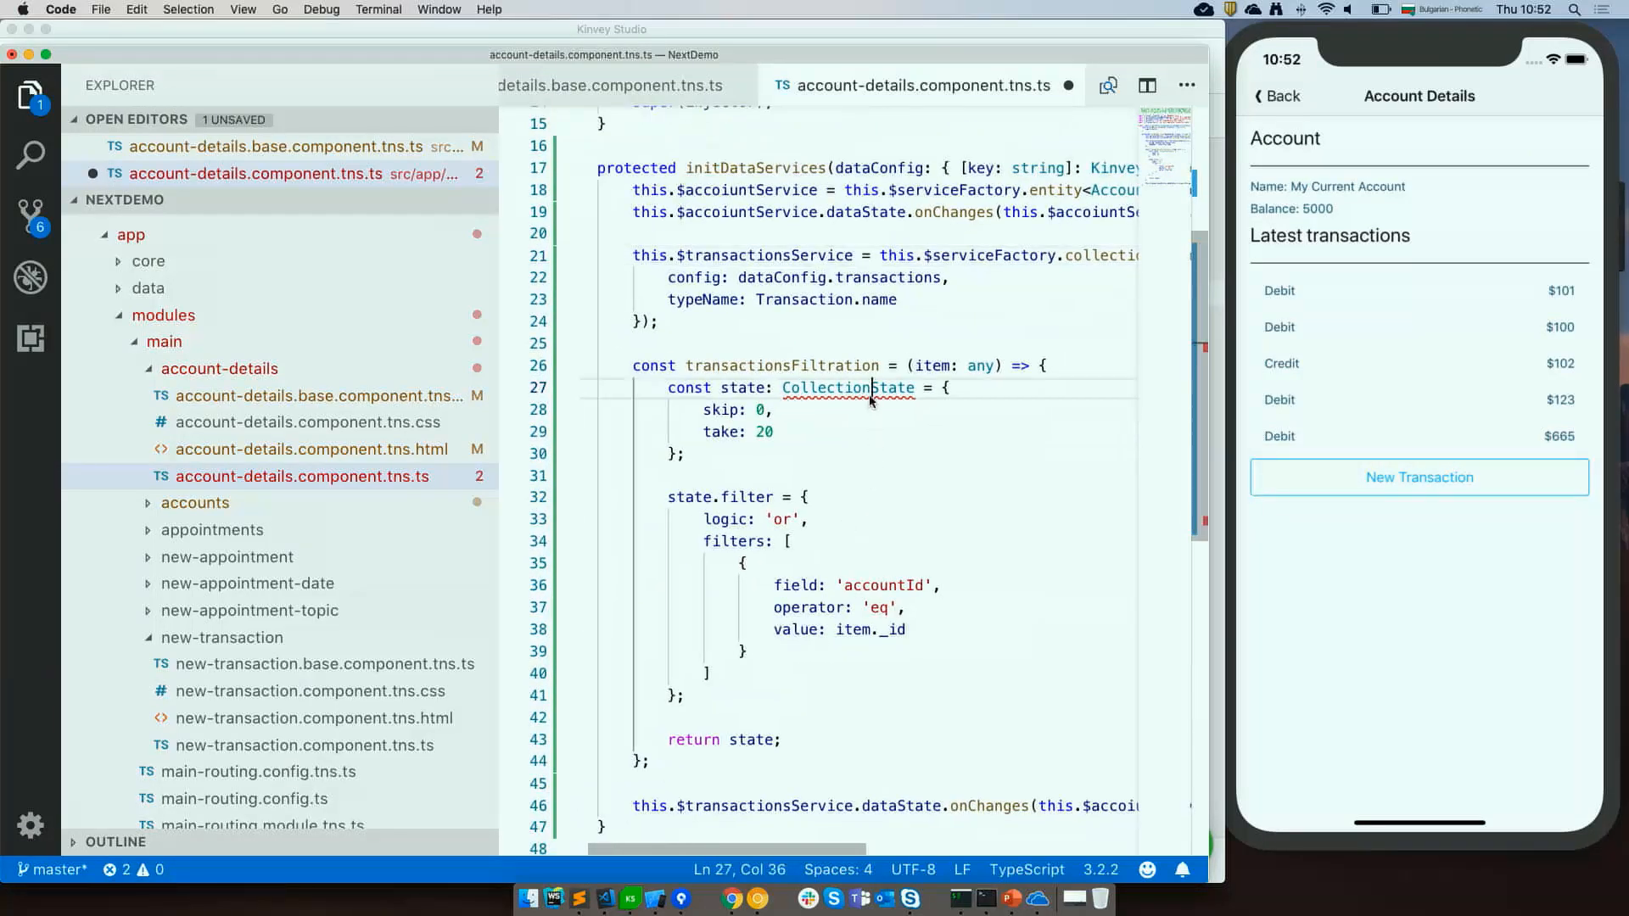
{"action": "key", "text": "super+period"}
{"action": "key", "text": "Return"}
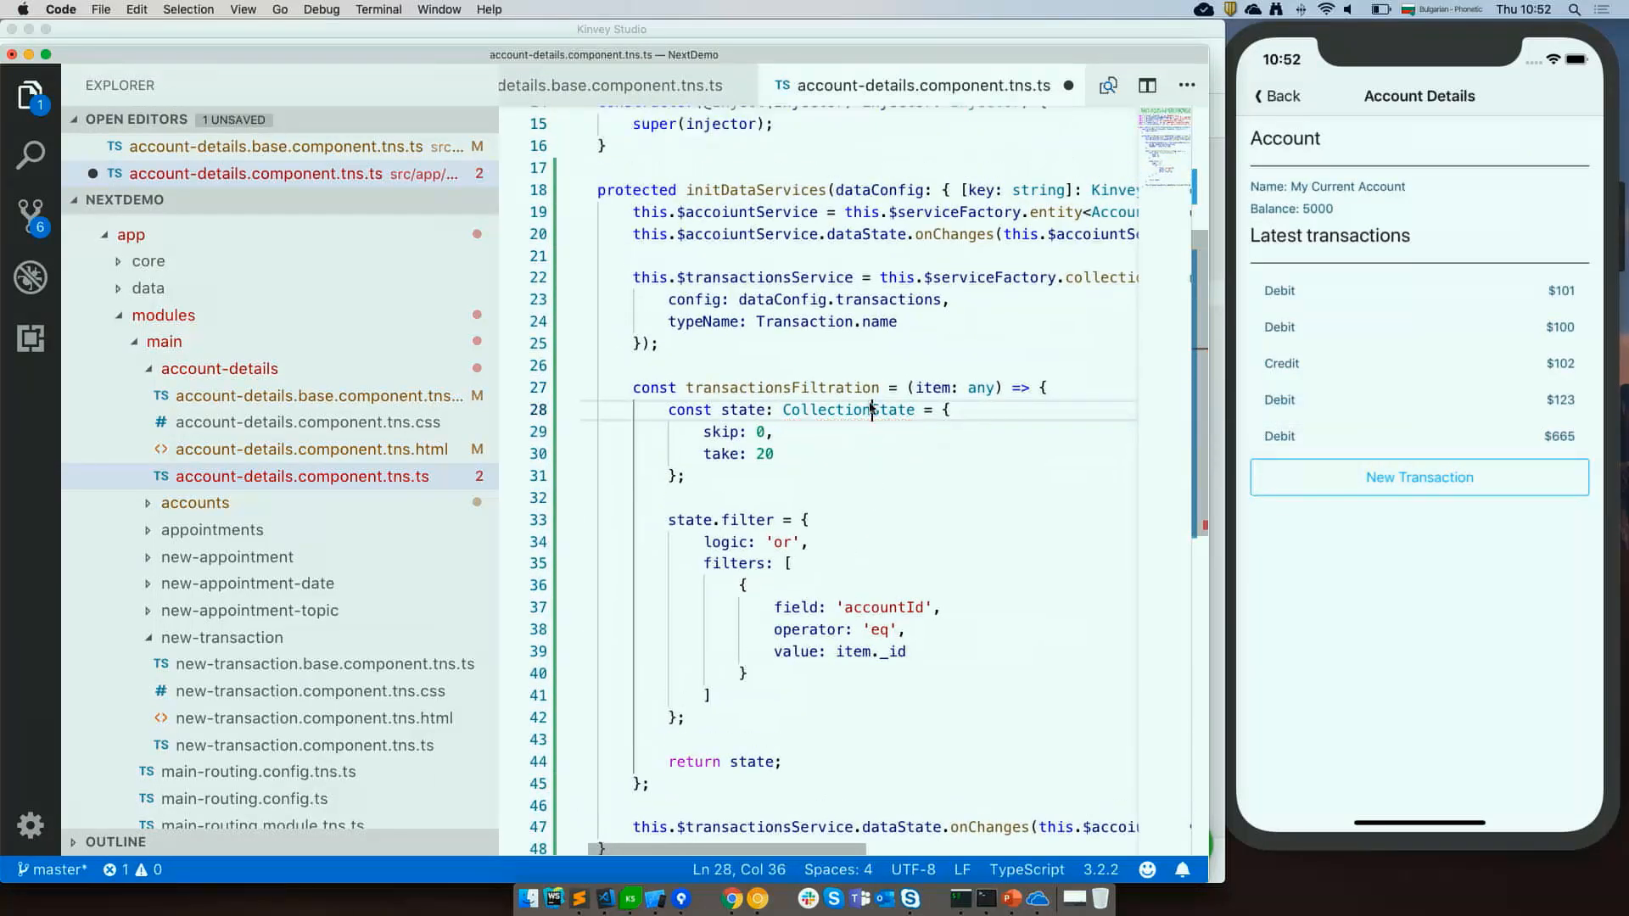
Add the missing map import for the transactions data-state subscription line.
{"action": "scroll", "coordinate": [868, 458], "scroll_direction": "down", "scroll_amount": 4}
{"action": "scroll", "coordinate": [869, 458], "scroll_direction": "down", "scroll_amount": 1}
{"action": "scroll", "coordinate": [869, 458], "scroll_direction": "right", "scroll_amount": 5}
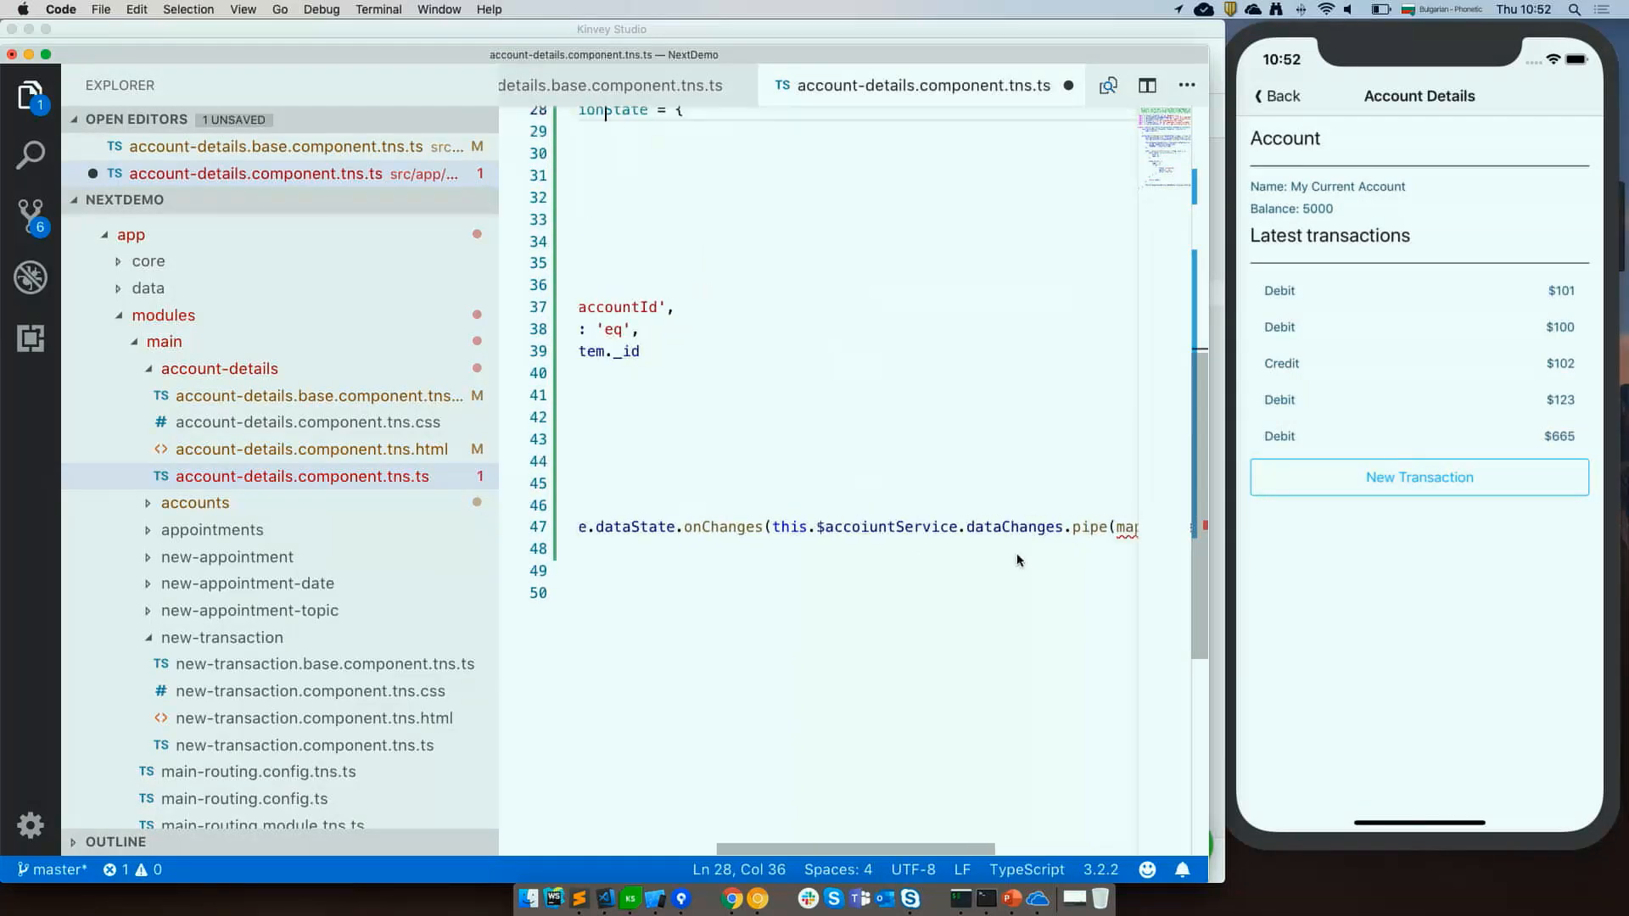
{"action": "left_click", "coordinate": [1019, 519]}
{"action": "key", "text": "super+slash"}
{"action": "key", "text": "super+period"}
{"action": "key", "text": "Return"}
Change the transactions filter's take value to 3 and save the file.
{"action": "scroll", "coordinate": [933, 440], "scroll_direction": "left", "scroll_amount": 5}
{"action": "scroll", "coordinate": [921, 426], "scroll_direction": "up", "scroll_amount": 3}
{"action": "left_click", "coordinate": [921, 425]}
{"action": "key", "text": "BackSpace"}
{"action": "key", "text": "BackSpace"}
{"action": "type", "text": "3"}
{"action": "key", "text": "super+s"}
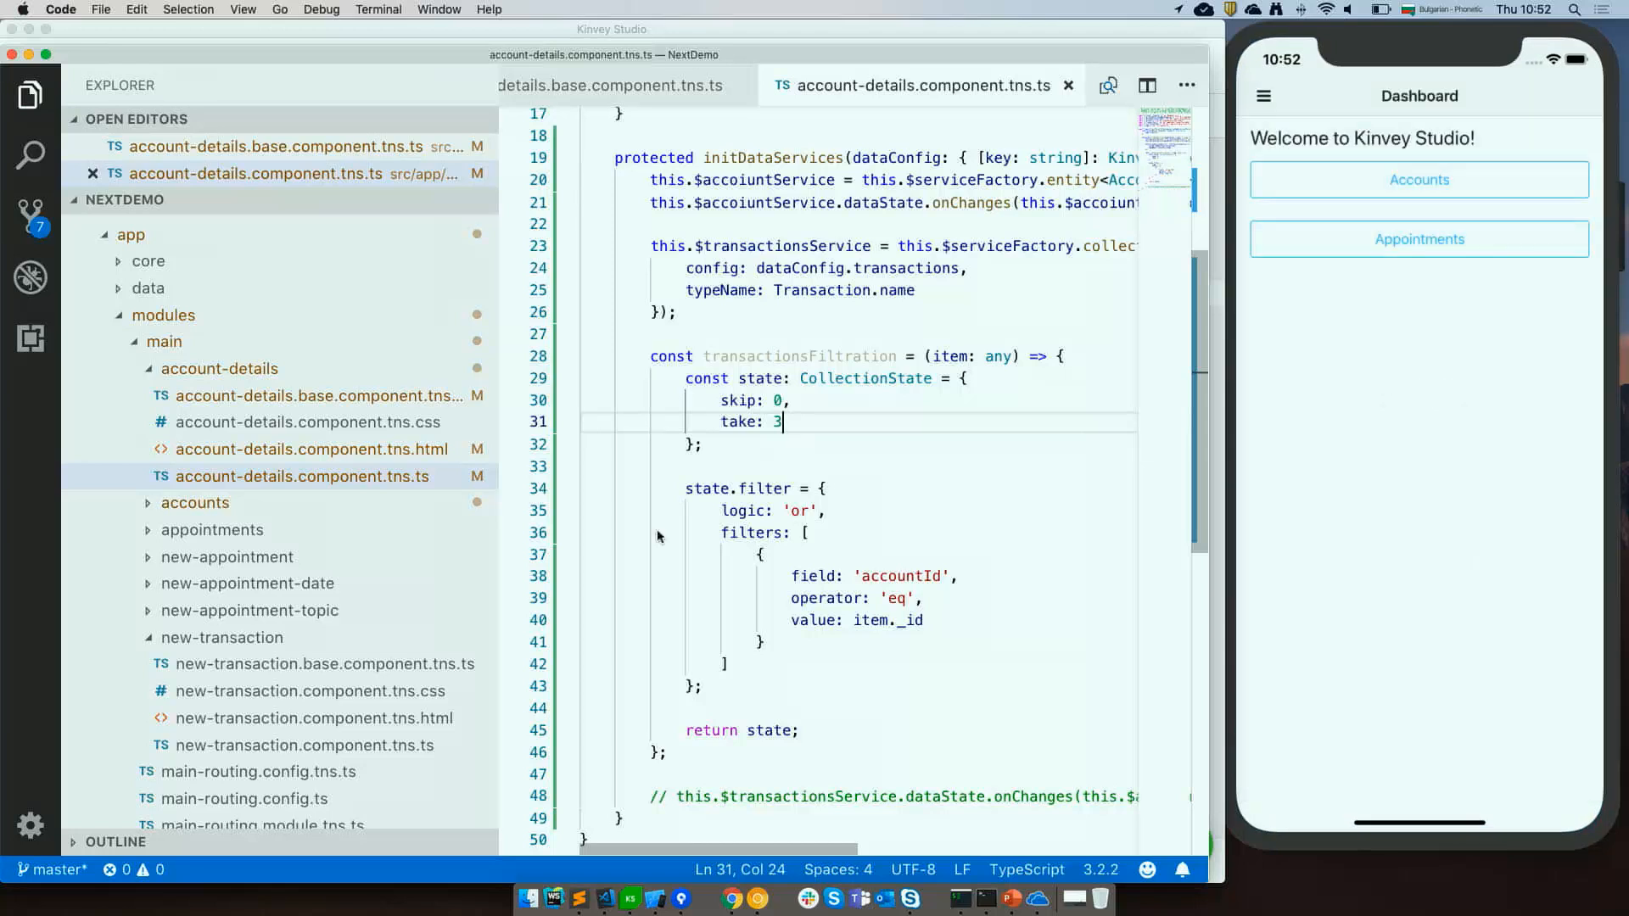
Uncomment the transactions data-state subscription line and save the file.
{"action": "scroll", "coordinate": [629, 652], "scroll_direction": "down", "scroll_amount": 3}
{"action": "left_click", "coordinate": [720, 623]}
{"action": "key", "text": "super+slash"}
{"action": "scroll", "coordinate": [725, 638], "scroll_direction": "right", "scroll_amount": 1}
{"action": "scroll", "coordinate": [725, 638], "scroll_direction": "right", "scroll_amount": 10}
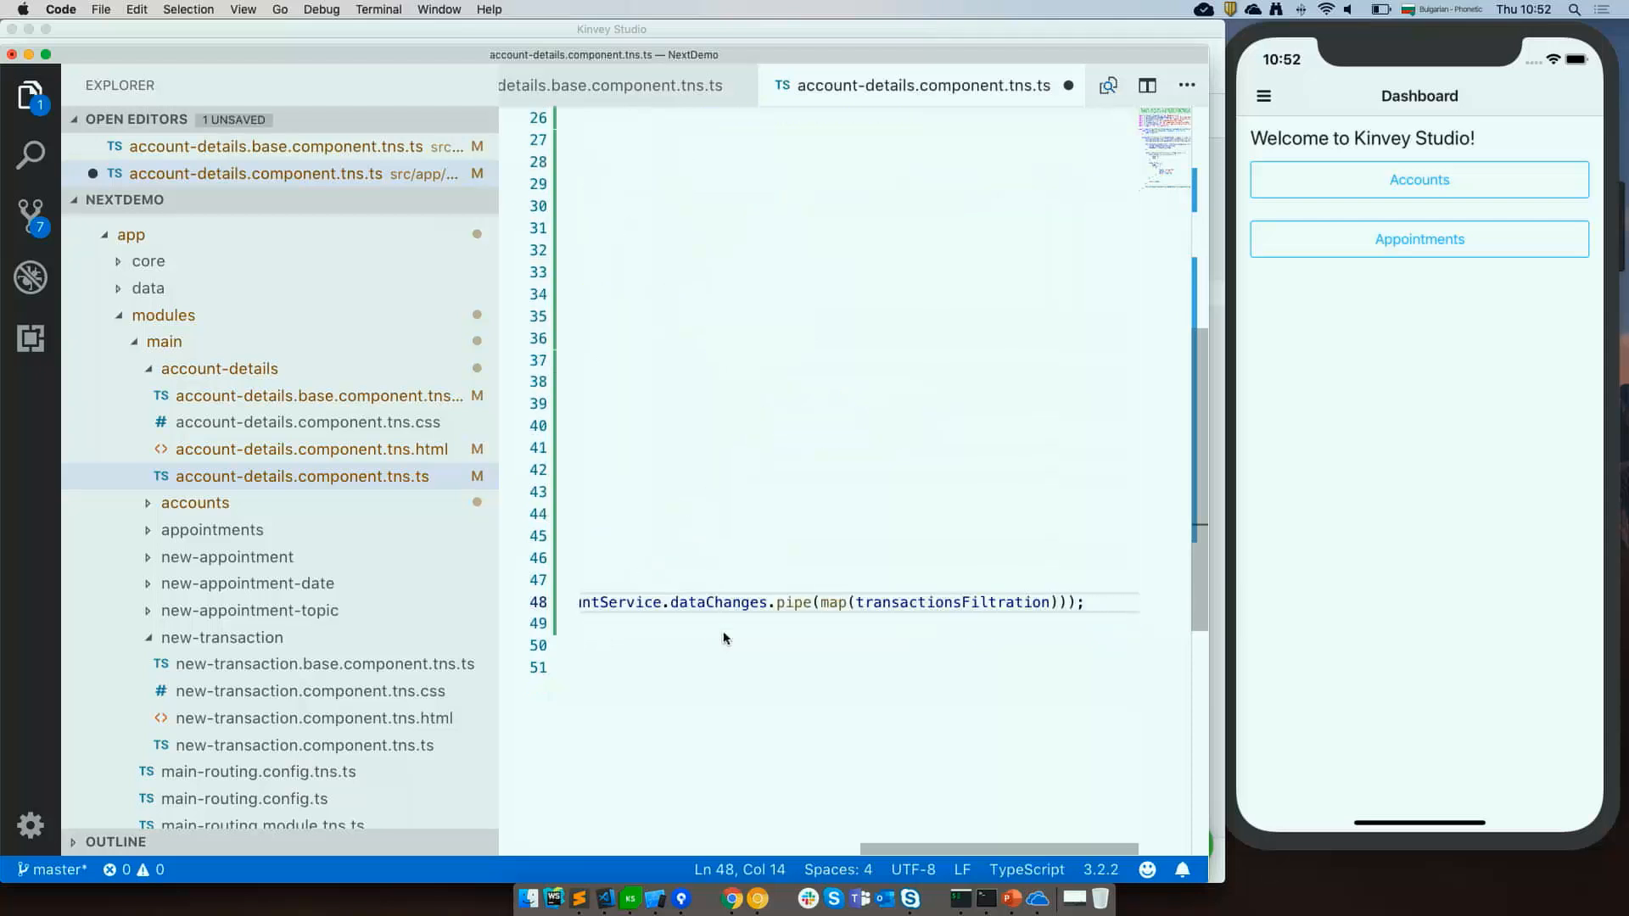
{"action": "scroll", "coordinate": [726, 638], "scroll_direction": "left", "scroll_amount": 10}
{"action": "scroll", "coordinate": [725, 638], "scroll_direction": "up", "scroll_amount": 2}
{"action": "key", "text": "super+s"}
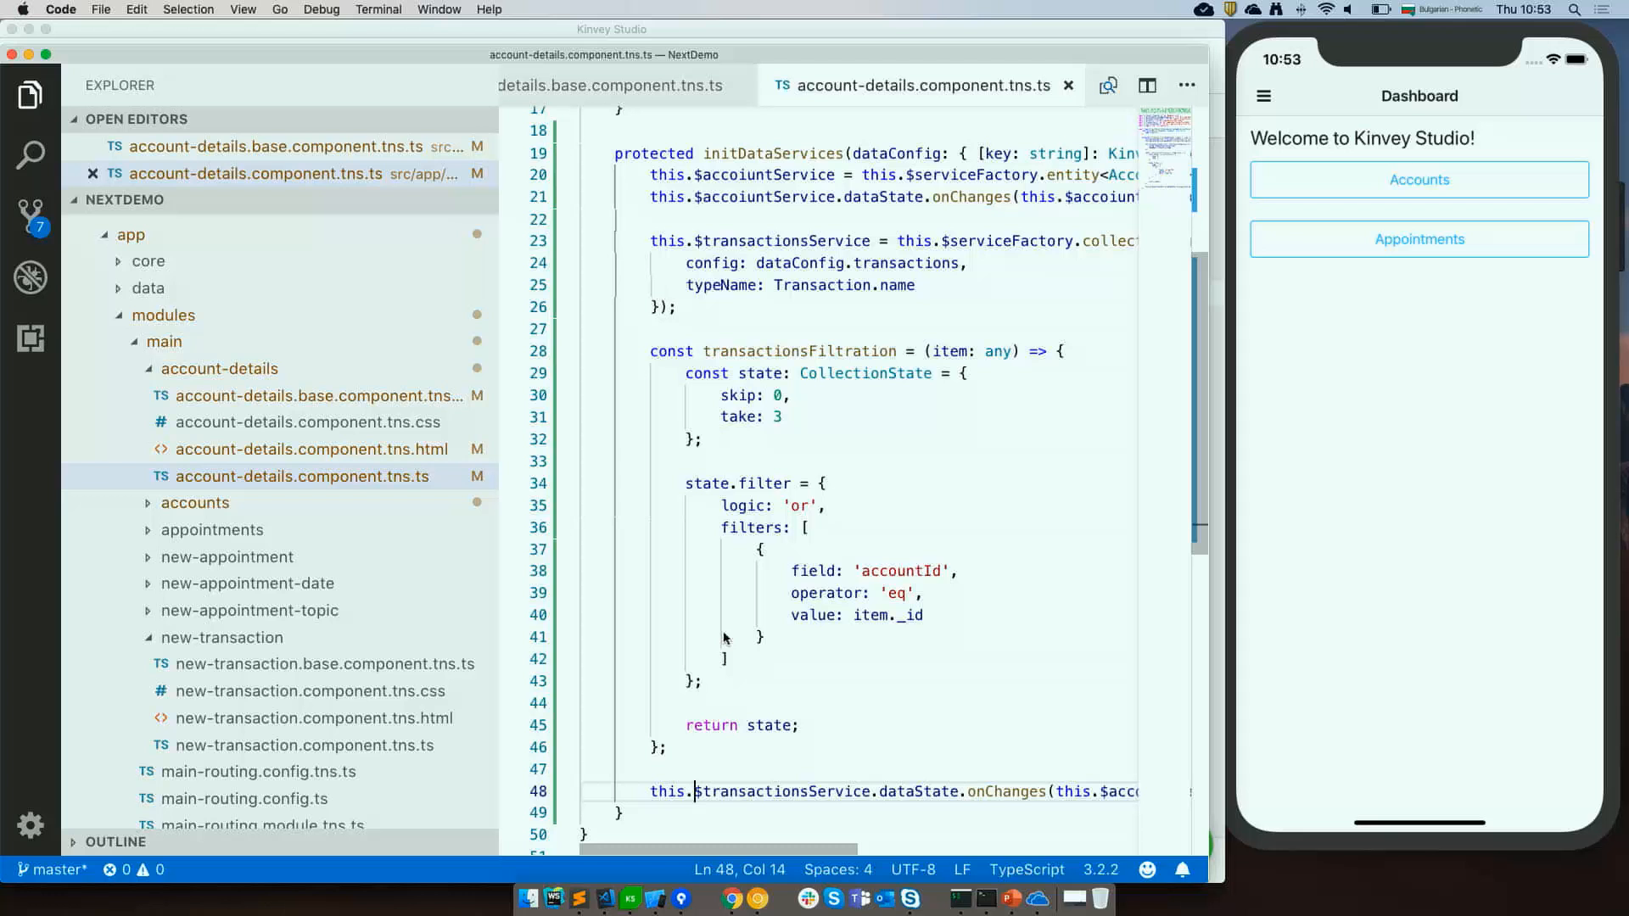
Open My Current Account in the simulator to check the shortened transactions list.
{"action": "mouse_move", "coordinate": [1116, 240]}
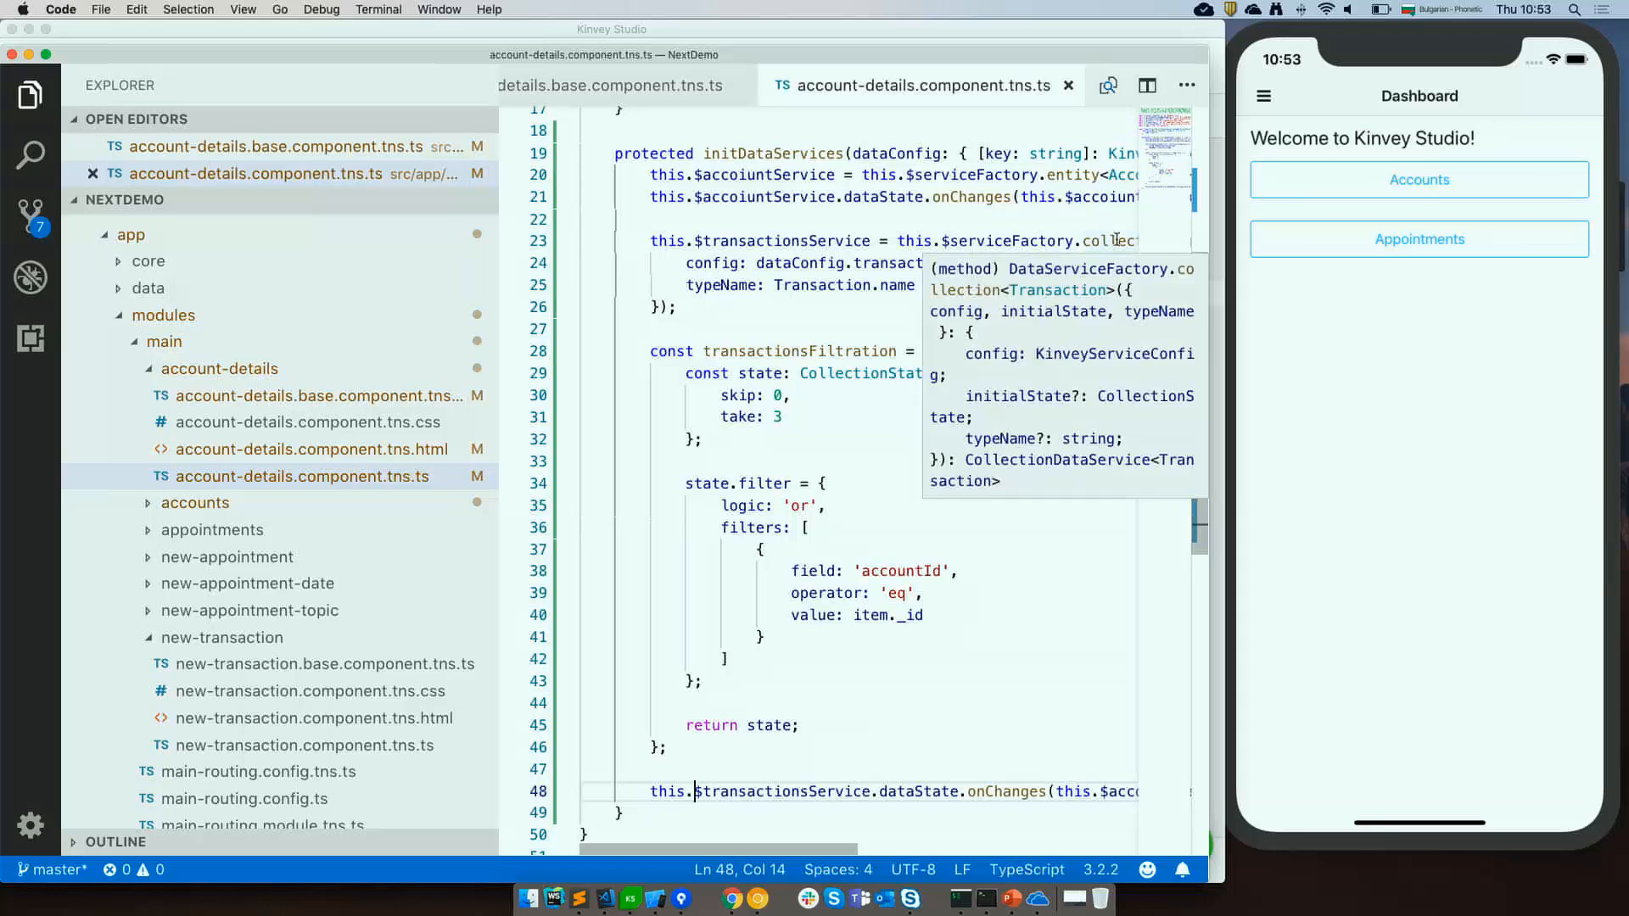
{"action": "left_click", "coordinate": [1371, 180]}
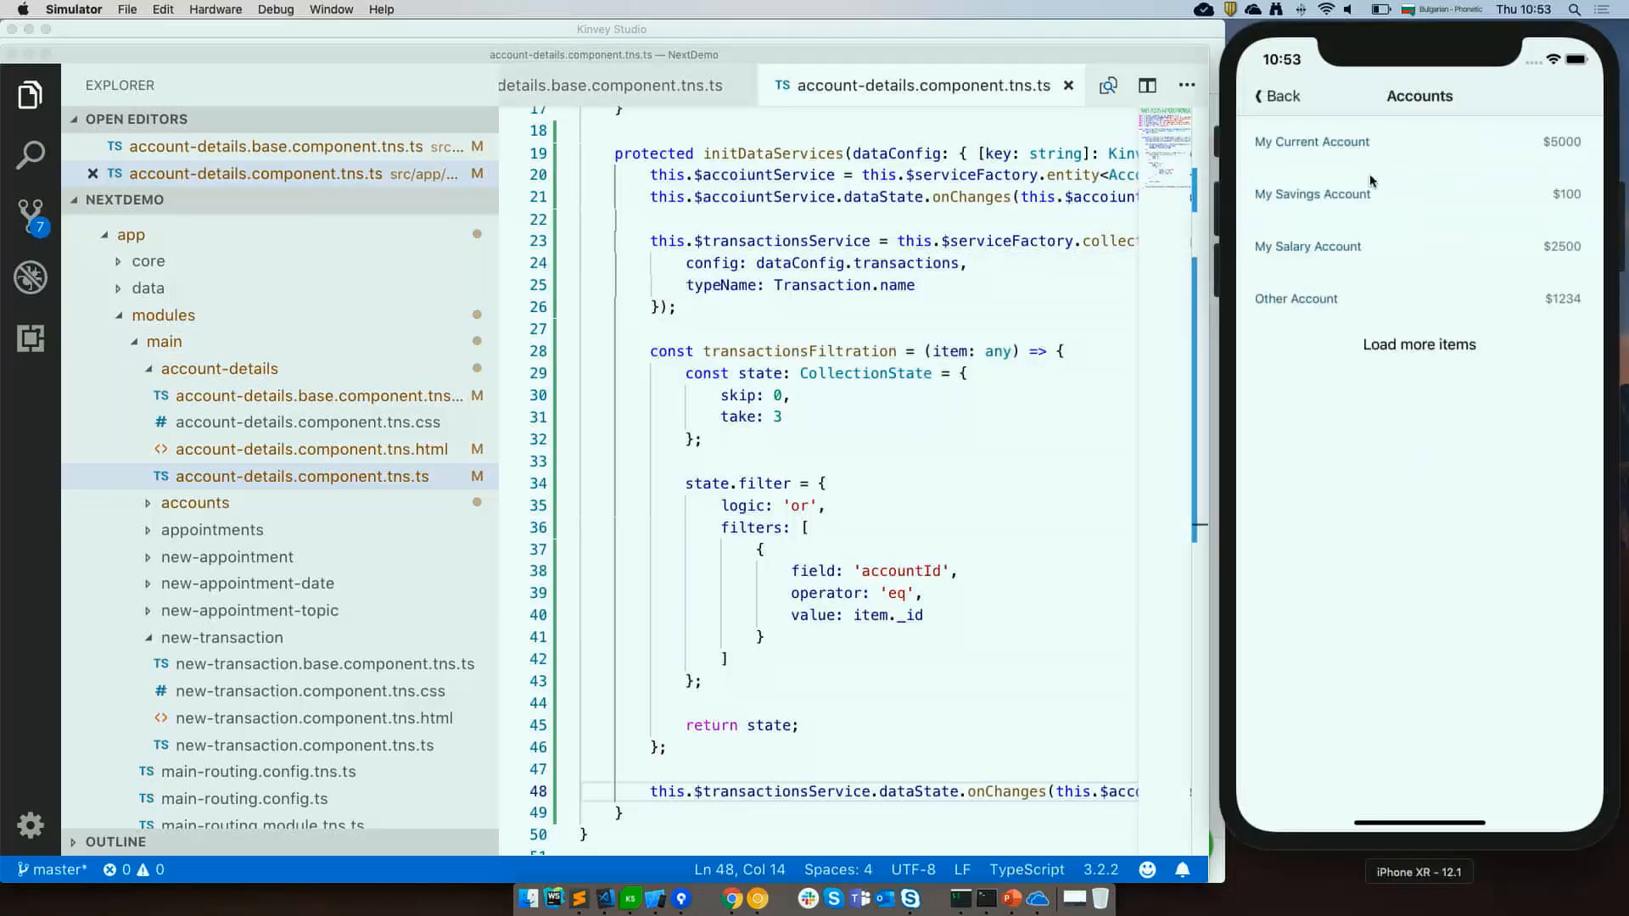
{"action": "left_click", "coordinate": [1343, 145]}
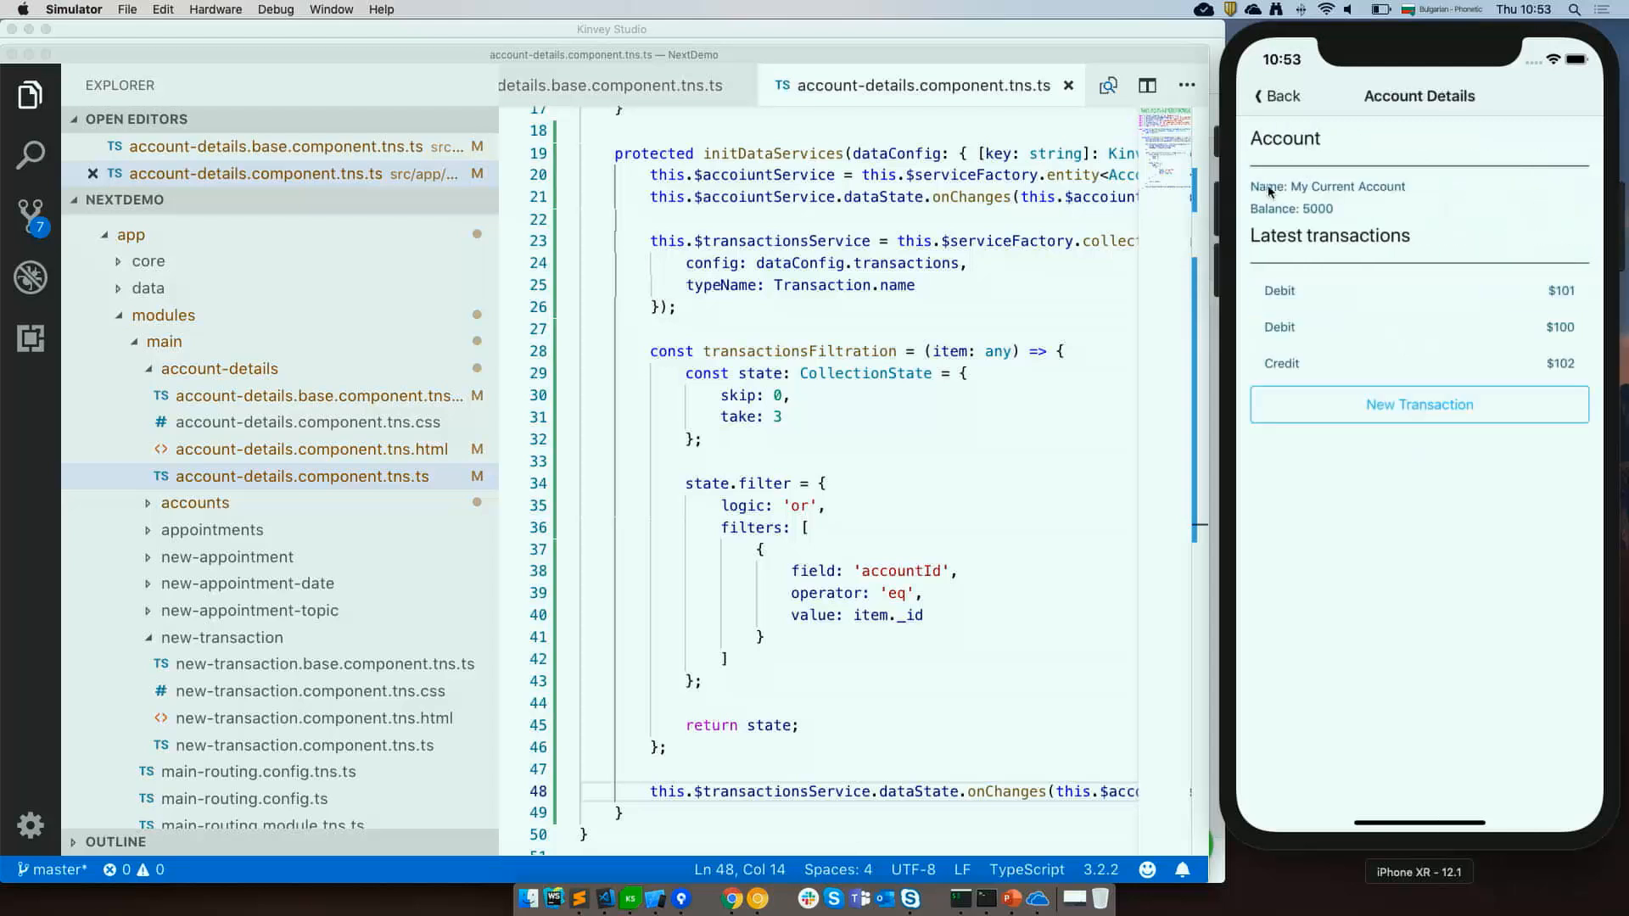
Add a Grid Layout above the Custom XML in the account-details view design.
{"action": "left_click", "coordinate": [631, 901]}
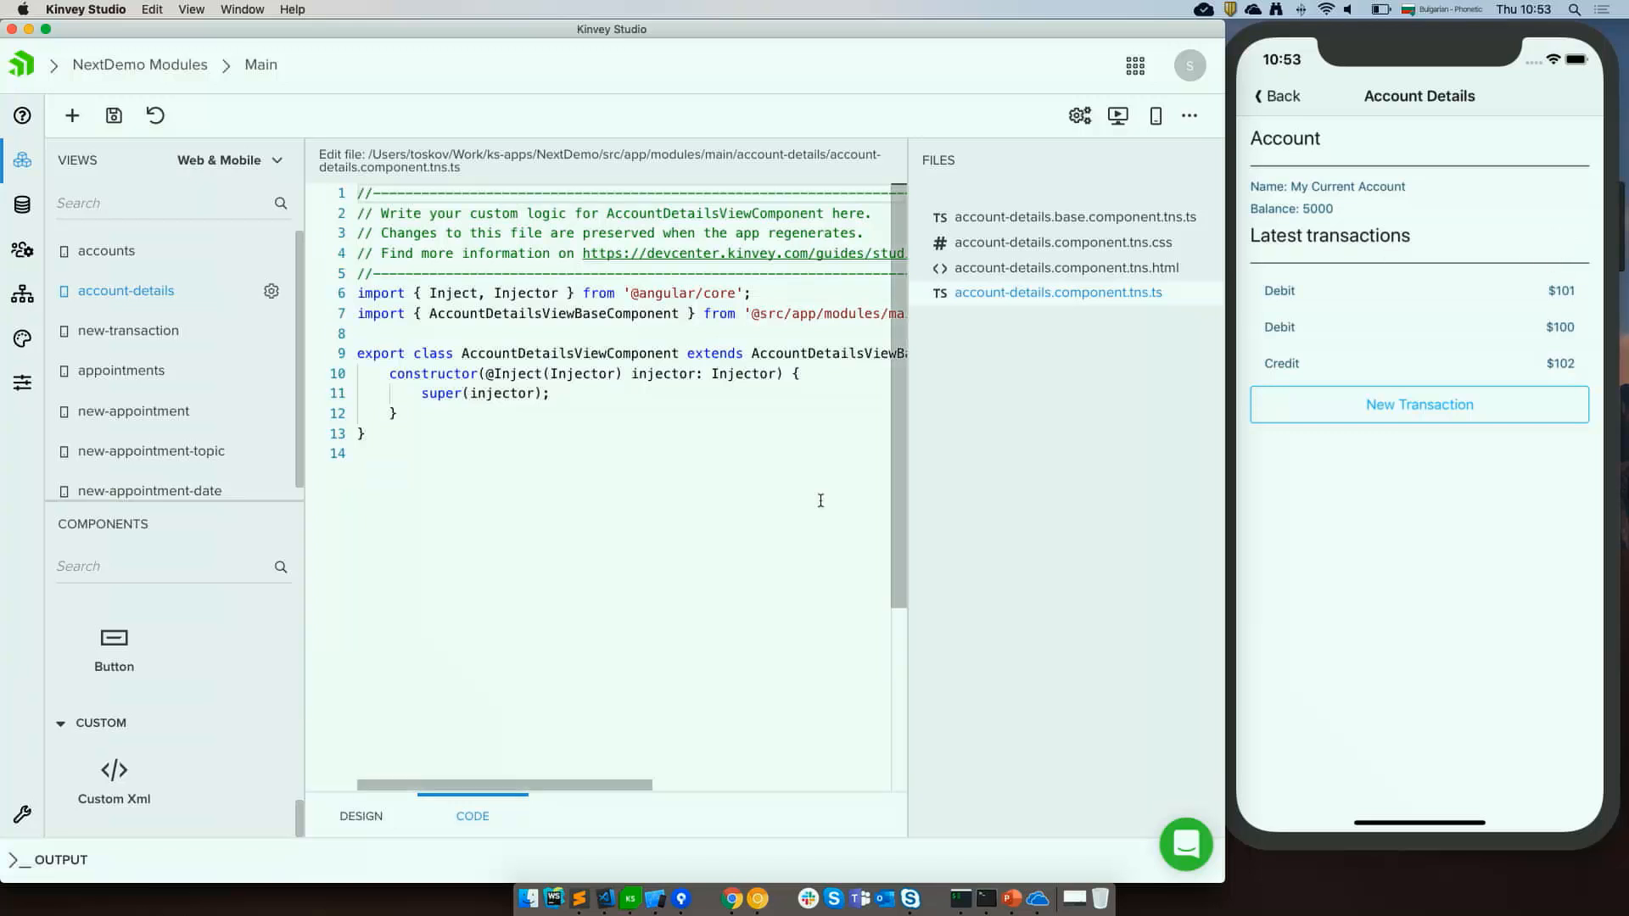
{"action": "left_click", "coordinate": [366, 815]}
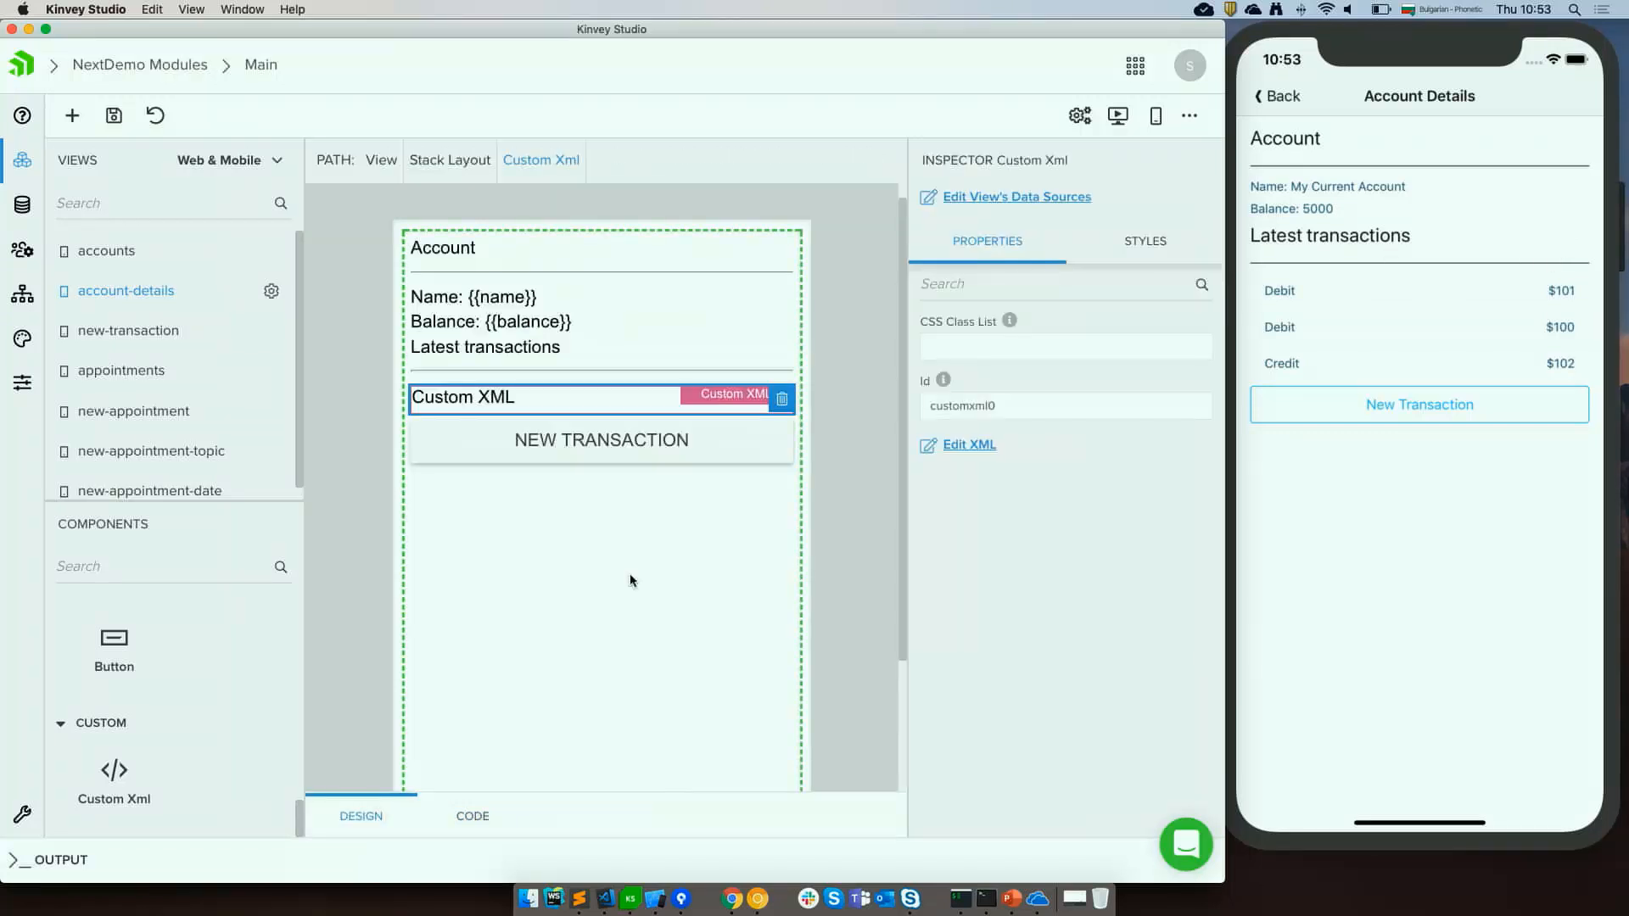
{"action": "scroll", "coordinate": [155, 670], "scroll_direction": "up", "scroll_amount": 5}
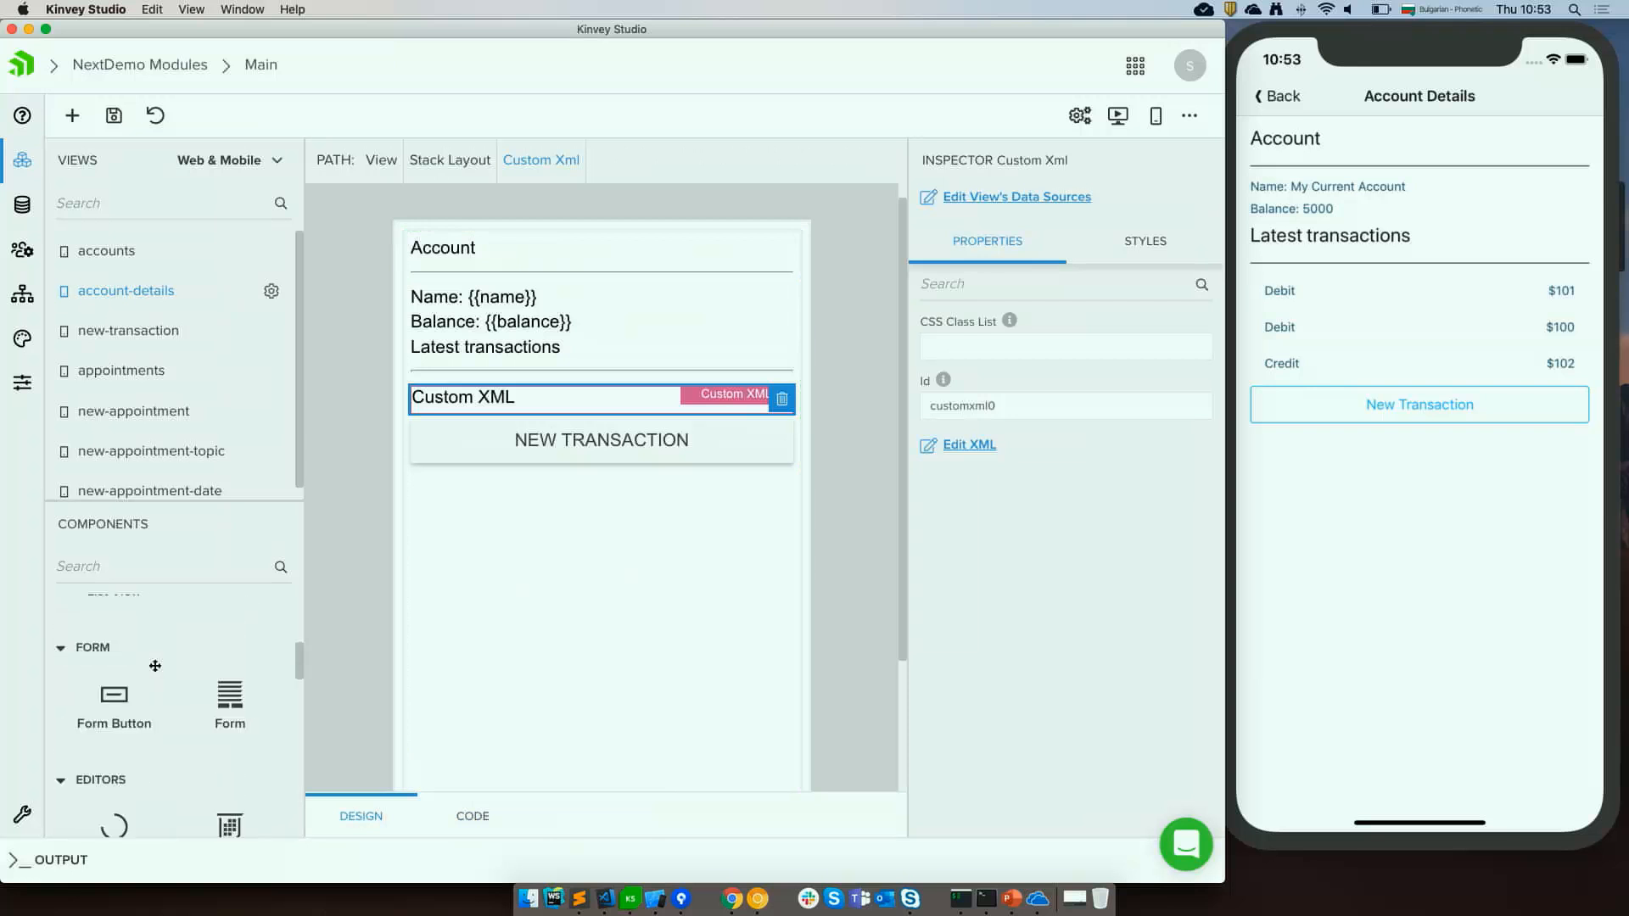
{"action": "scroll", "coordinate": [155, 666], "scroll_direction": "up", "scroll_amount": 1}
{"action": "left_click_drag", "start_coordinate": [100, 672], "coordinate": [467, 371]}
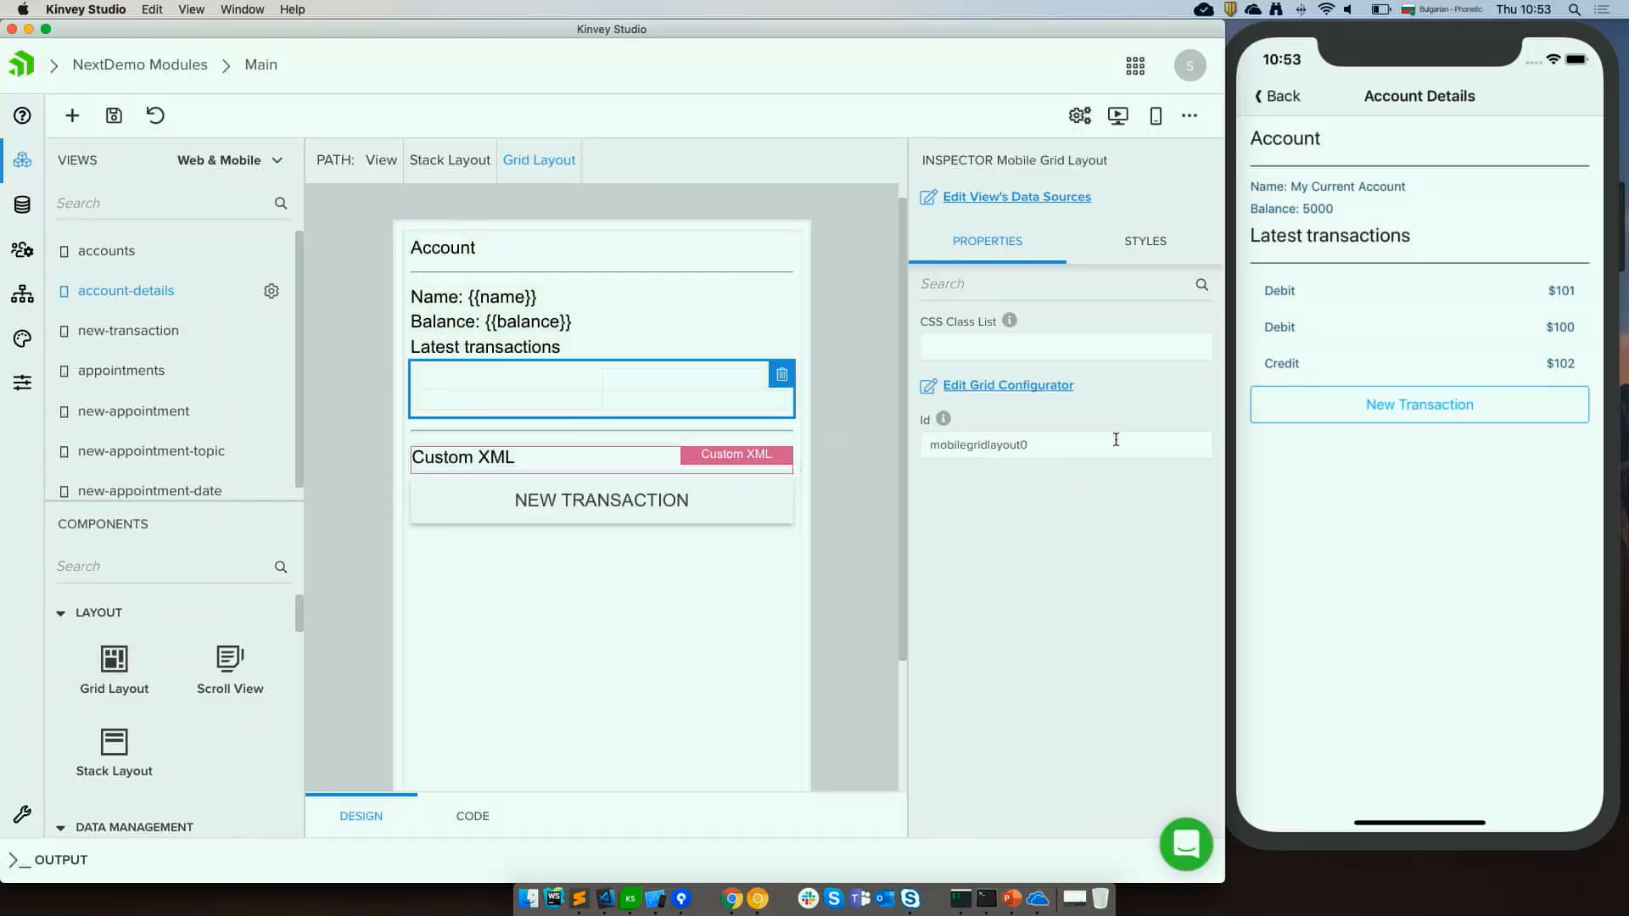
Configure the grid with rows auto and columns "*, auto".
{"action": "left_click", "coordinate": [1039, 386]}
{"action": "left_click", "coordinate": [593, 431]}
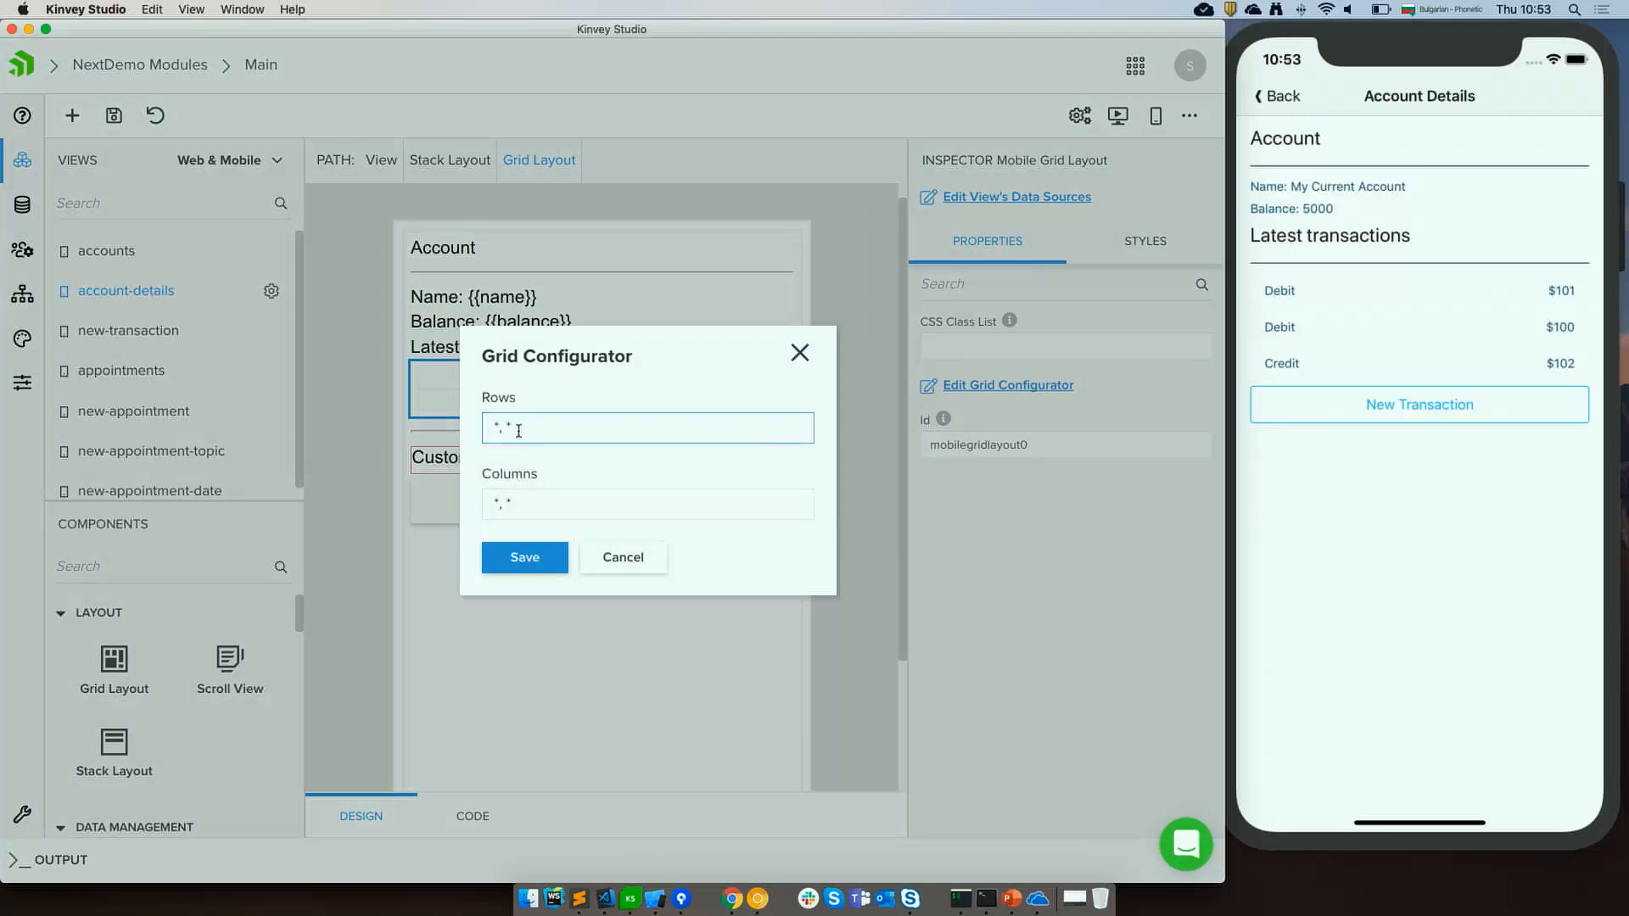
{"action": "type", "text": "auto"}
{"action": "key", "text": "BackSpace"}
{"action": "key", "text": "BackSpace"}
{"action": "key", "text": "BackSpace"}
{"action": "key", "text": "BackSpace"}
{"action": "key", "text": "BackSpace"}
{"action": "type", "text": "auto"}
{"action": "key", "text": "Tab"}
{"action": "key", "text": "Right"}
{"action": "type", "text": "auto"}
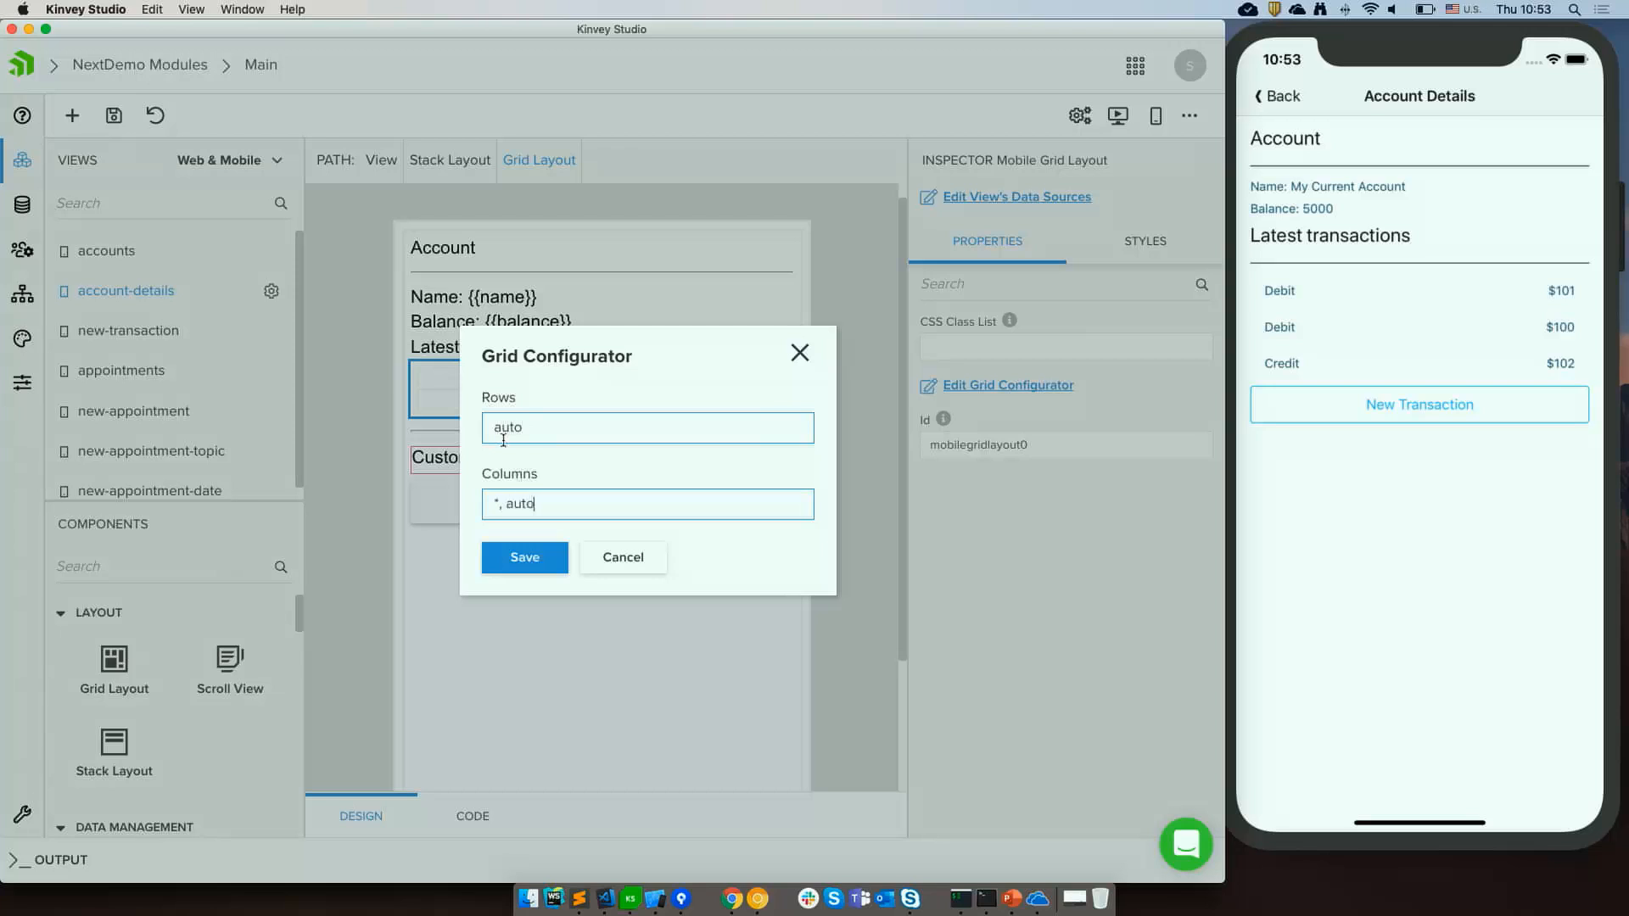
{"action": "left_click", "coordinate": [511, 564]}
Move the Latest transactions label and the New Transaction button into the grid.
{"action": "left_click_drag", "start_coordinate": [495, 347], "coordinate": [490, 388]}
{"action": "left_click_drag", "start_coordinate": [512, 476], "coordinate": [744, 363]}
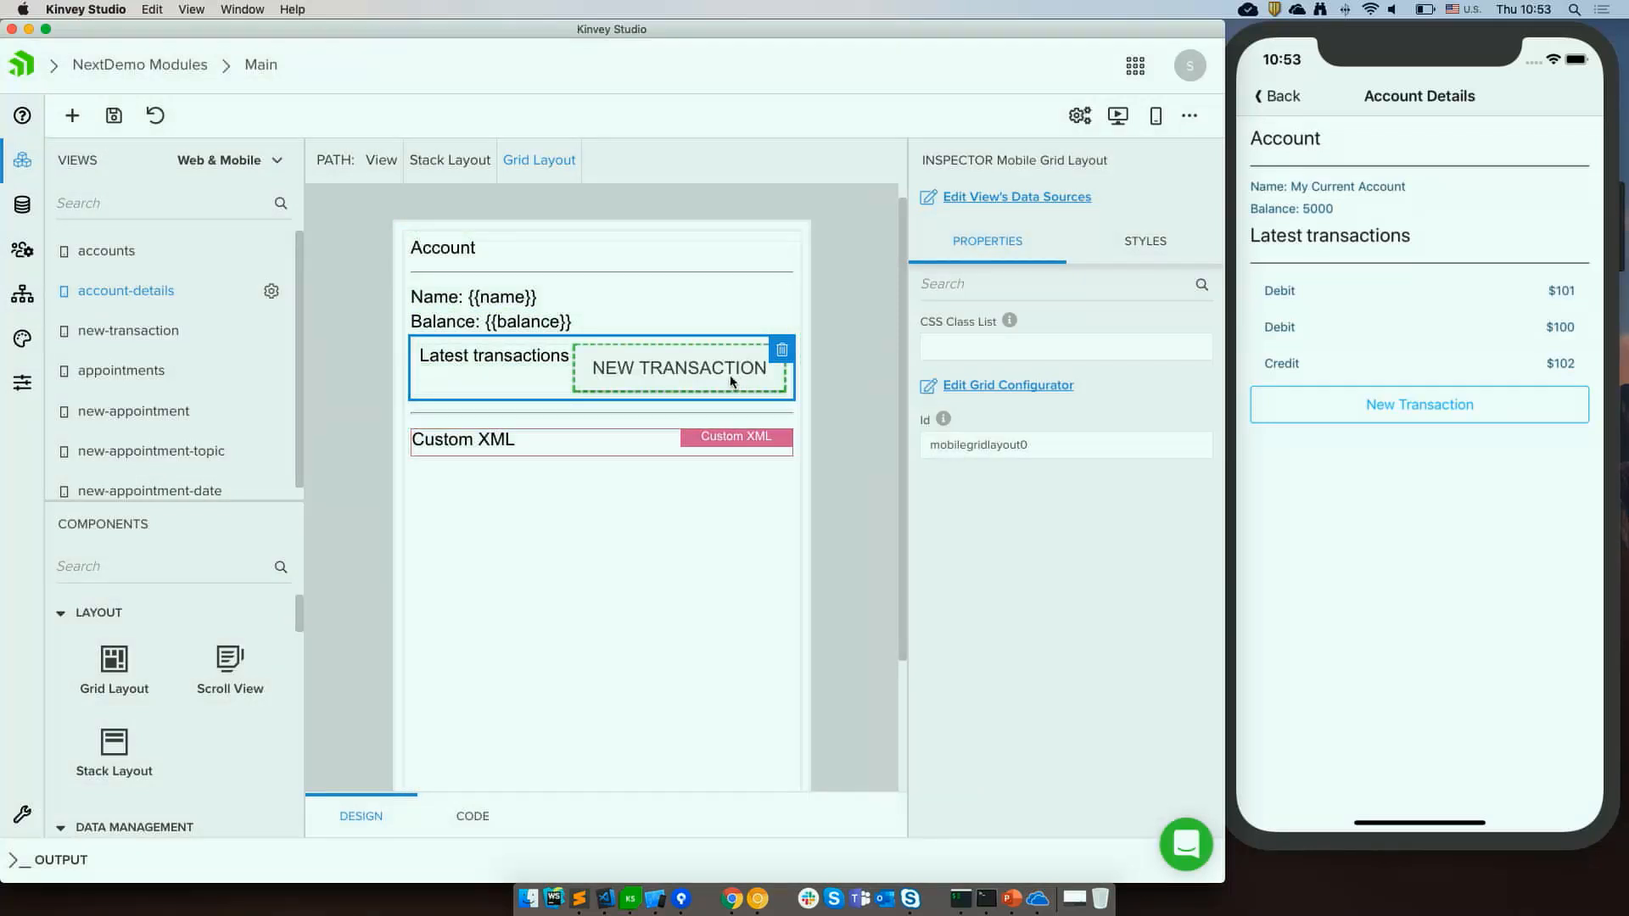
Set the button's text to New and save the view.
{"action": "left_click", "coordinate": [735, 375]}
{"action": "double_click", "coordinate": [1007, 469]}
{"action": "key", "text": "BackSpace"}
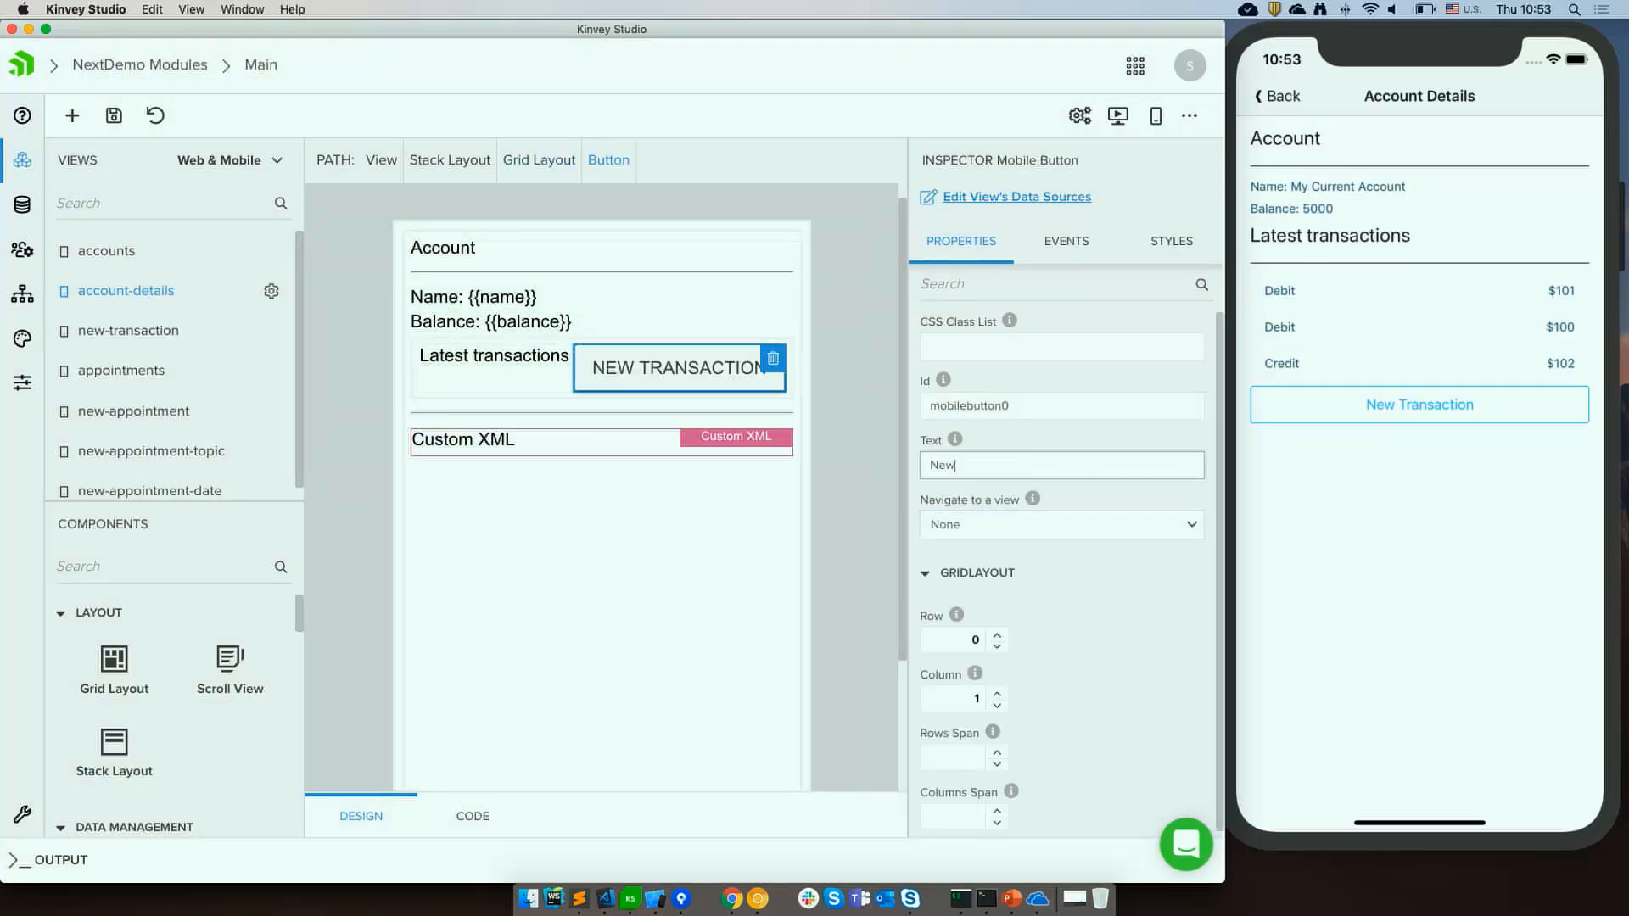
{"action": "left_click", "coordinate": [850, 486]}
{"action": "key", "text": "super+s"}
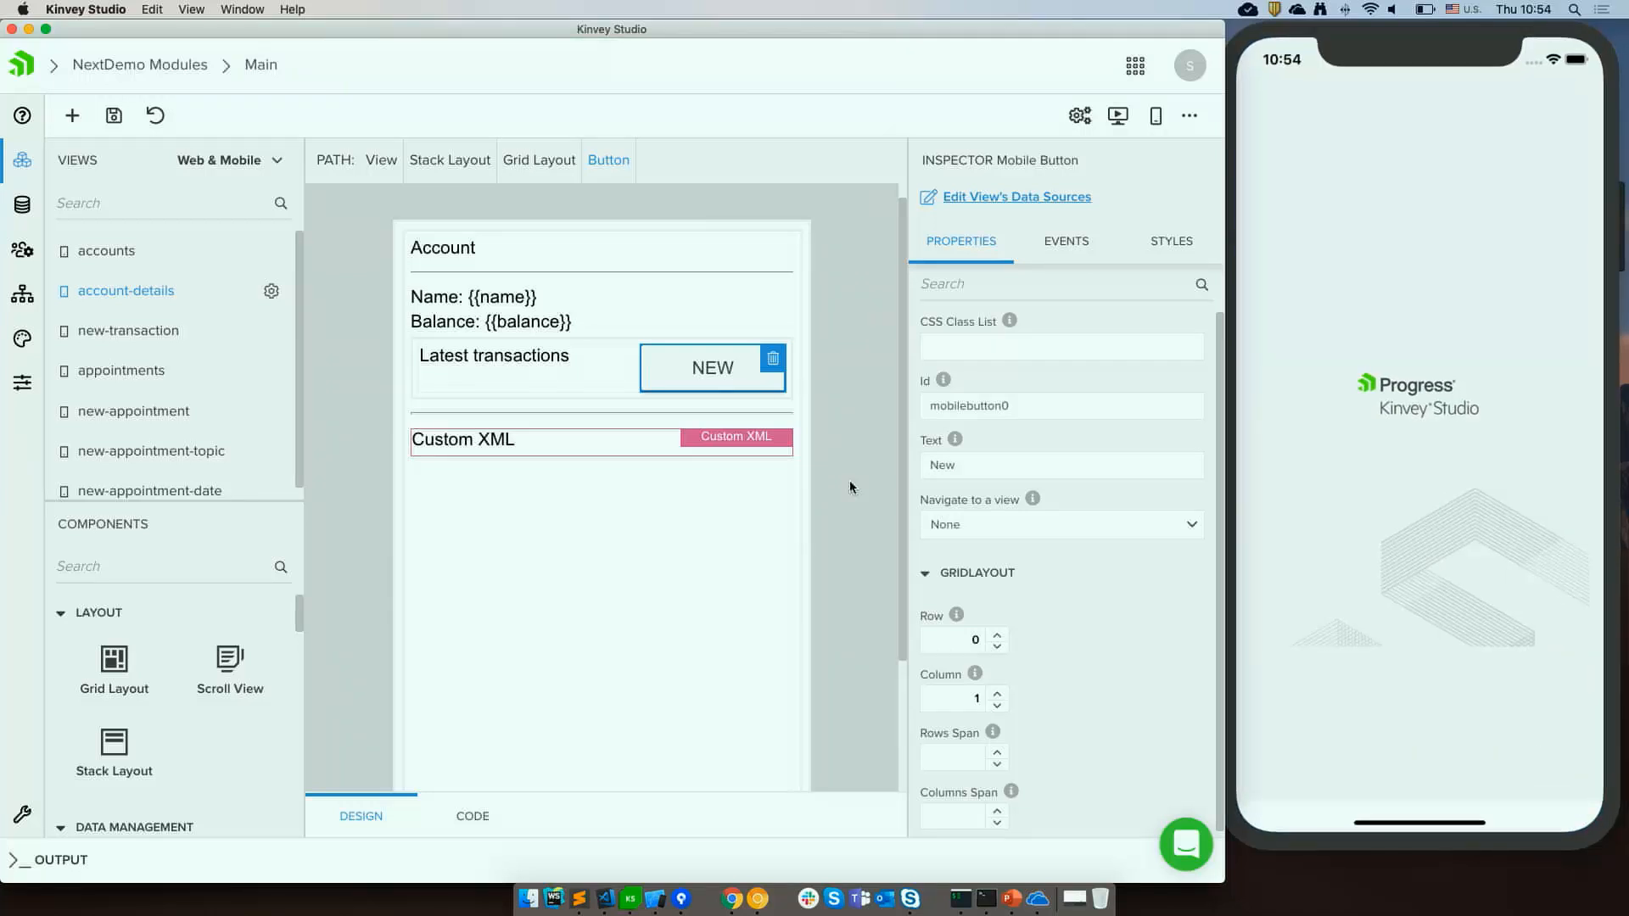
Open My Current Account in the simulator to check the new header layout.
{"action": "left_click", "coordinate": [1391, 176]}
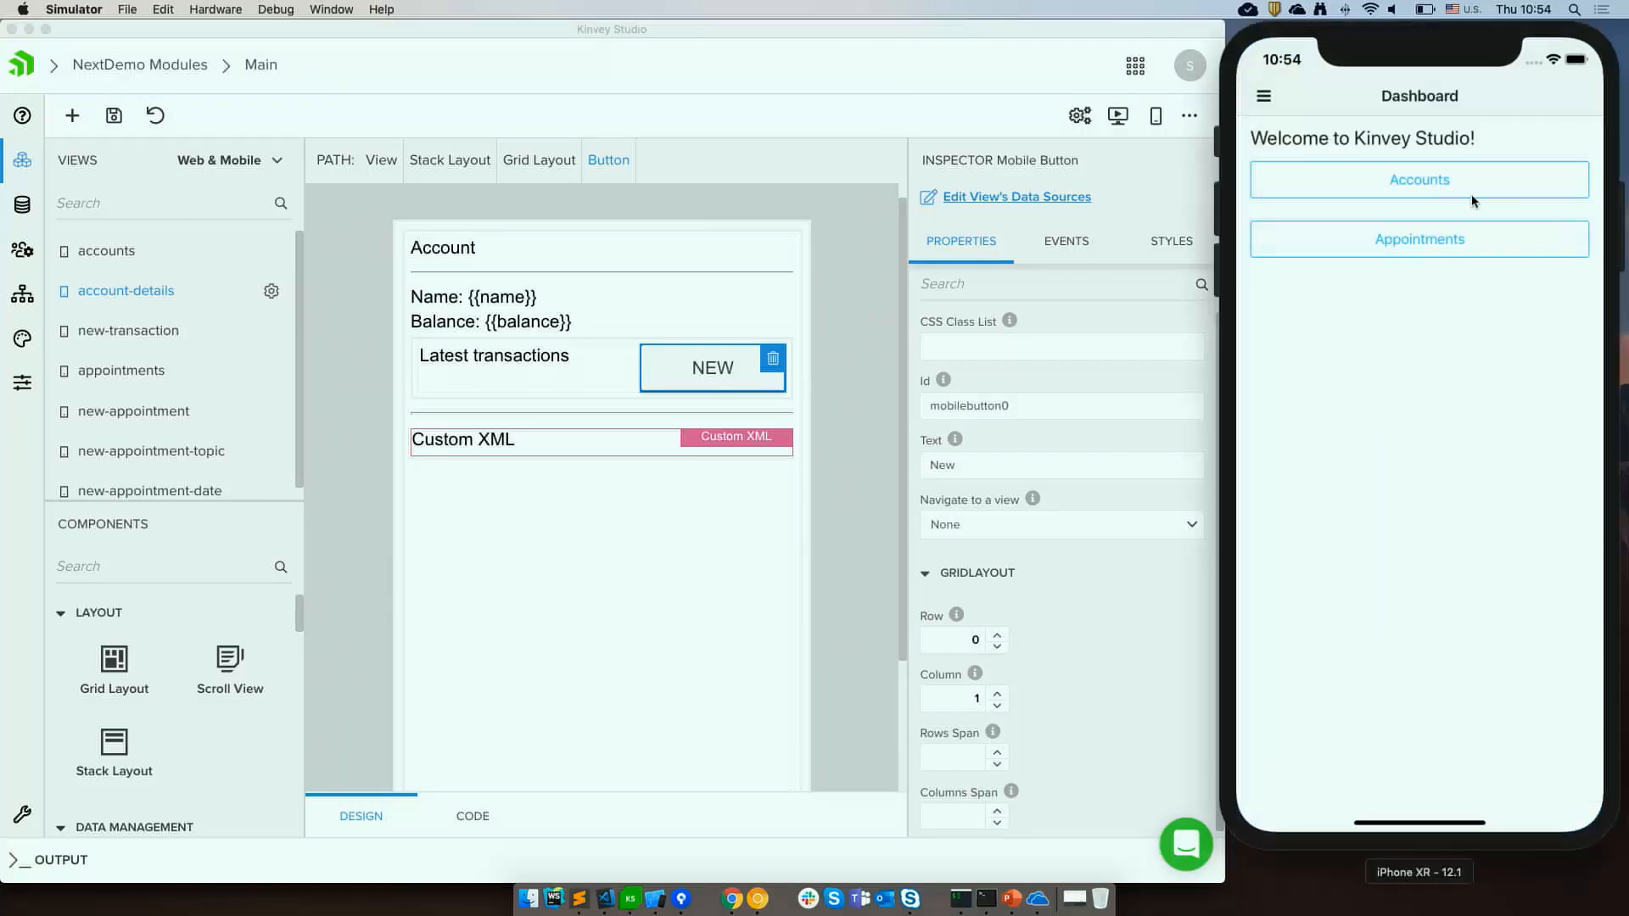
{"action": "left_click", "coordinate": [1295, 151]}
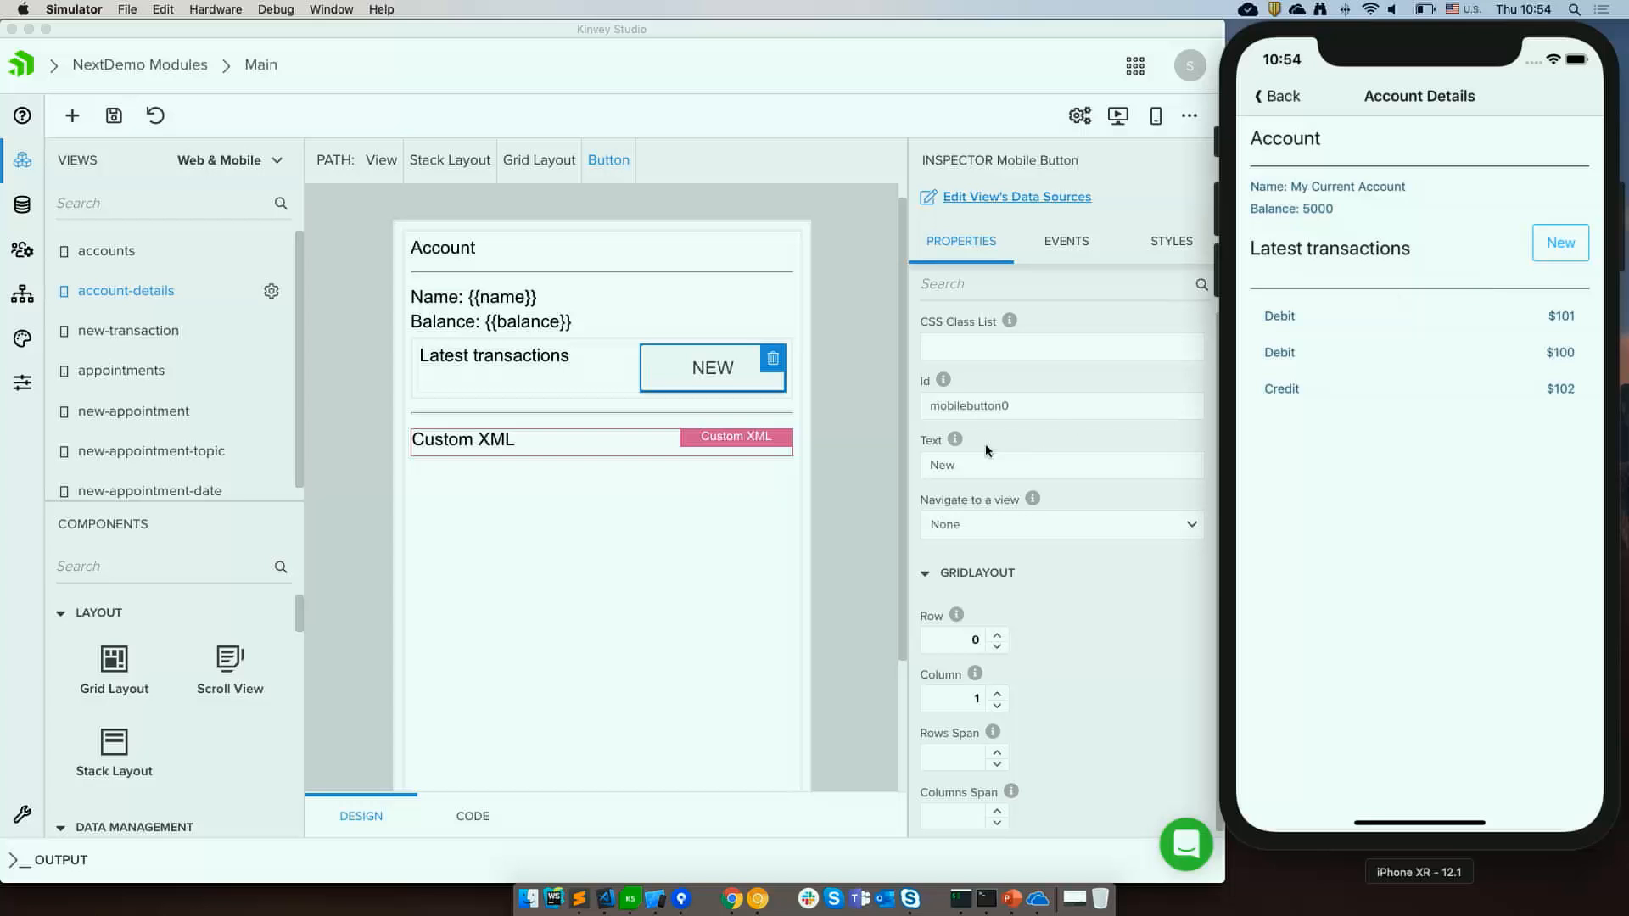
Open the account-details CSS file in the view's code editor.
{"action": "left_click", "coordinate": [831, 466]}
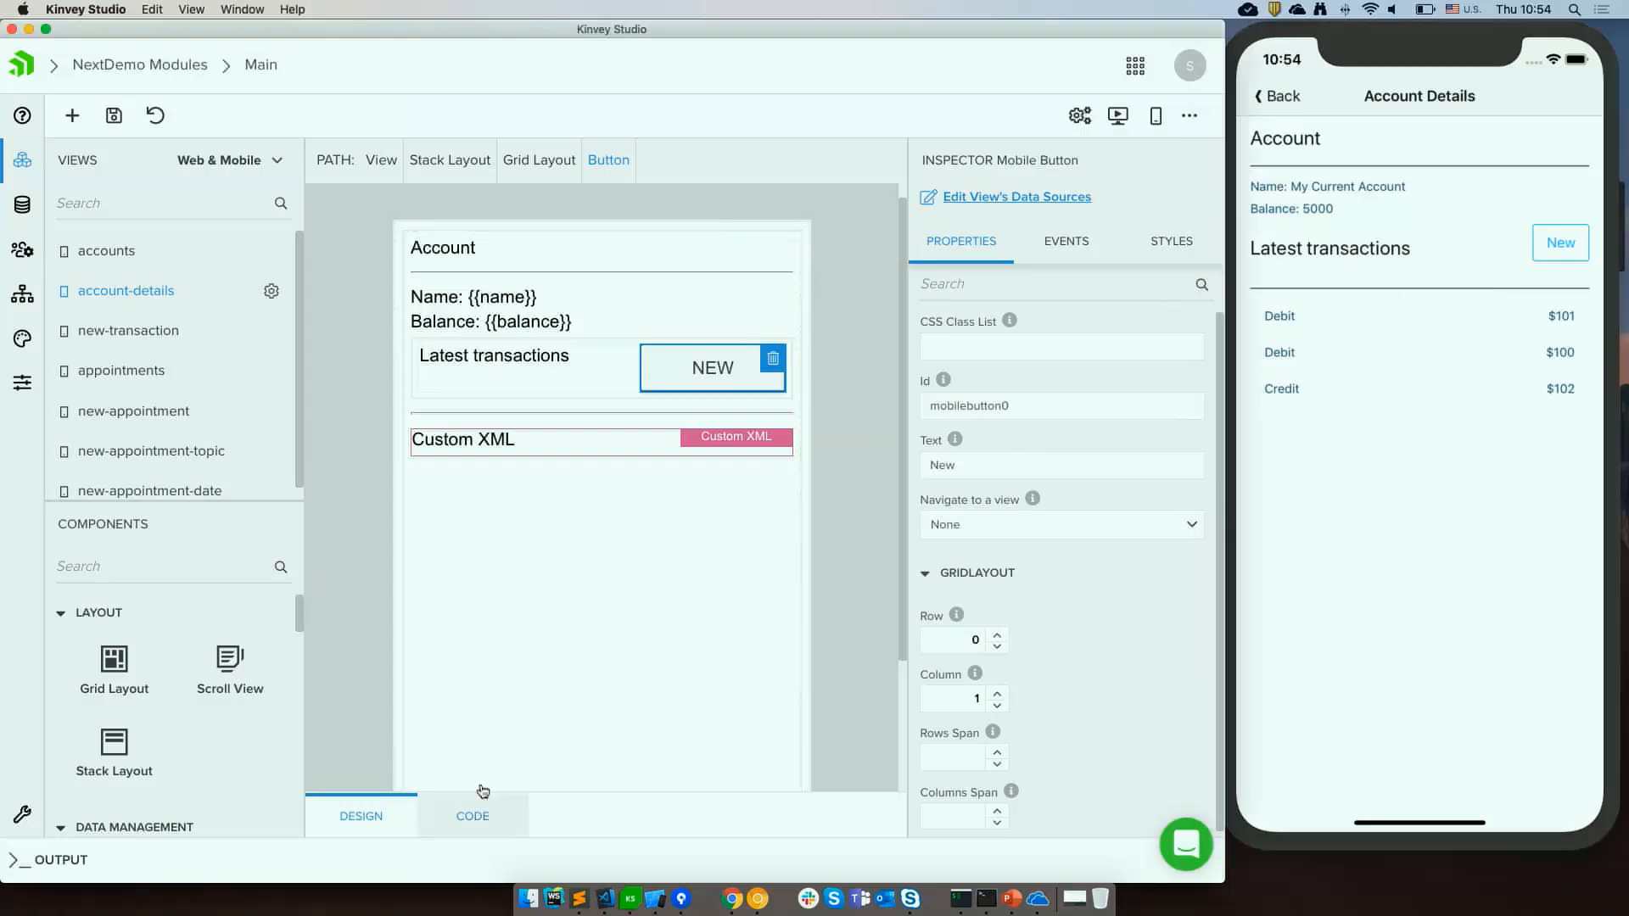
{"action": "left_click", "coordinate": [475, 816]}
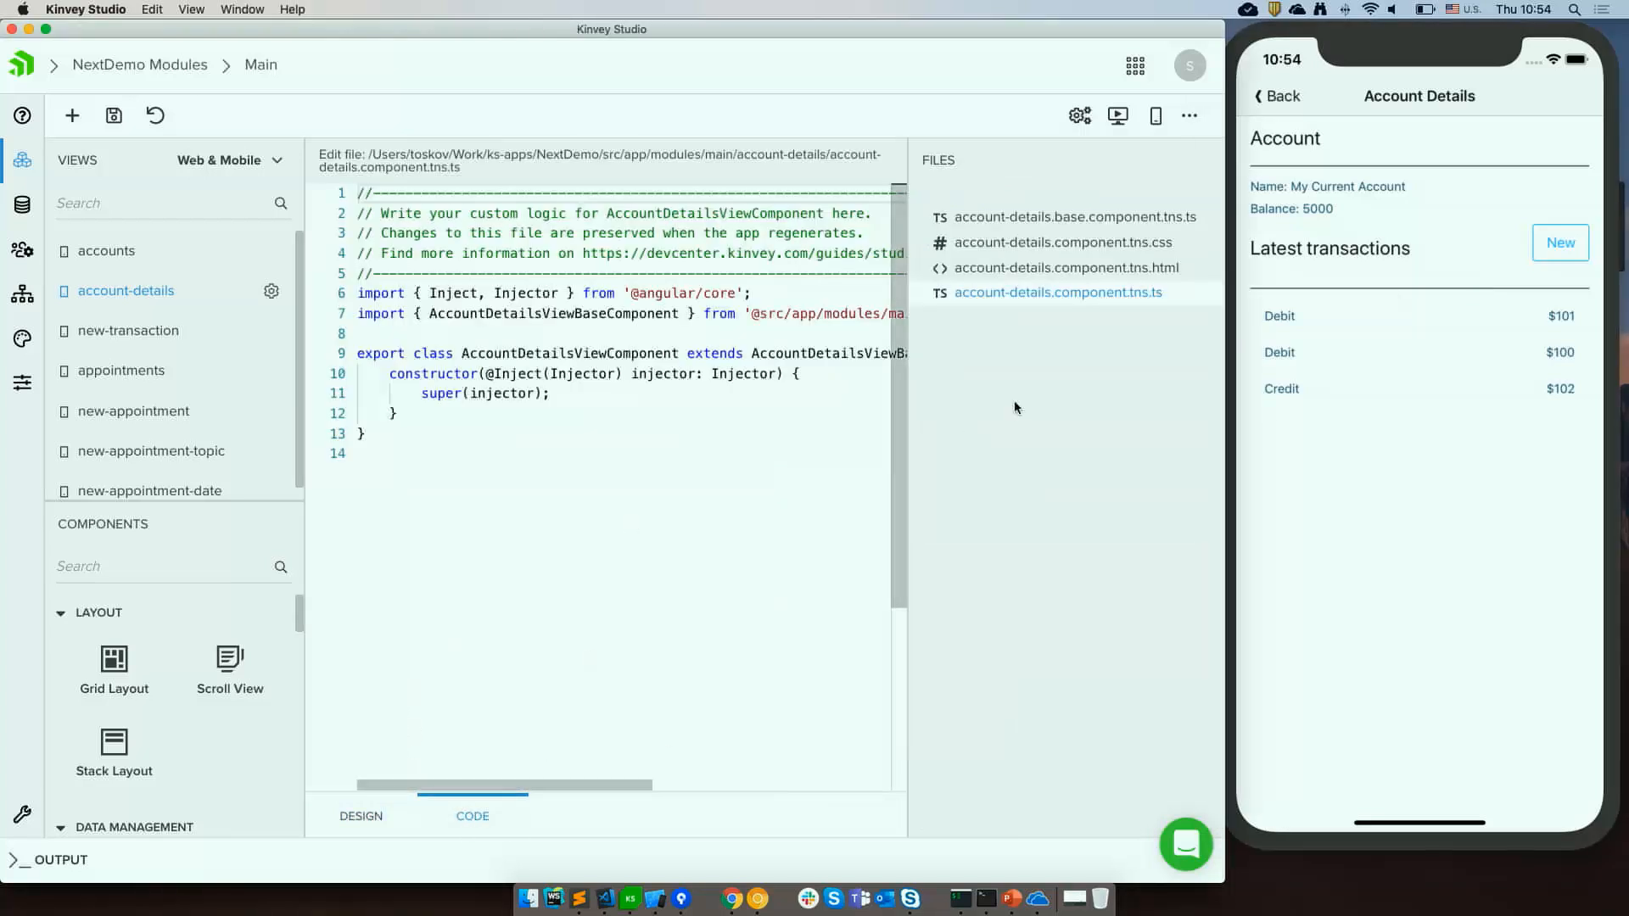
{"action": "left_click", "coordinate": [1143, 244]}
{"action": "left_click", "coordinate": [771, 388]}
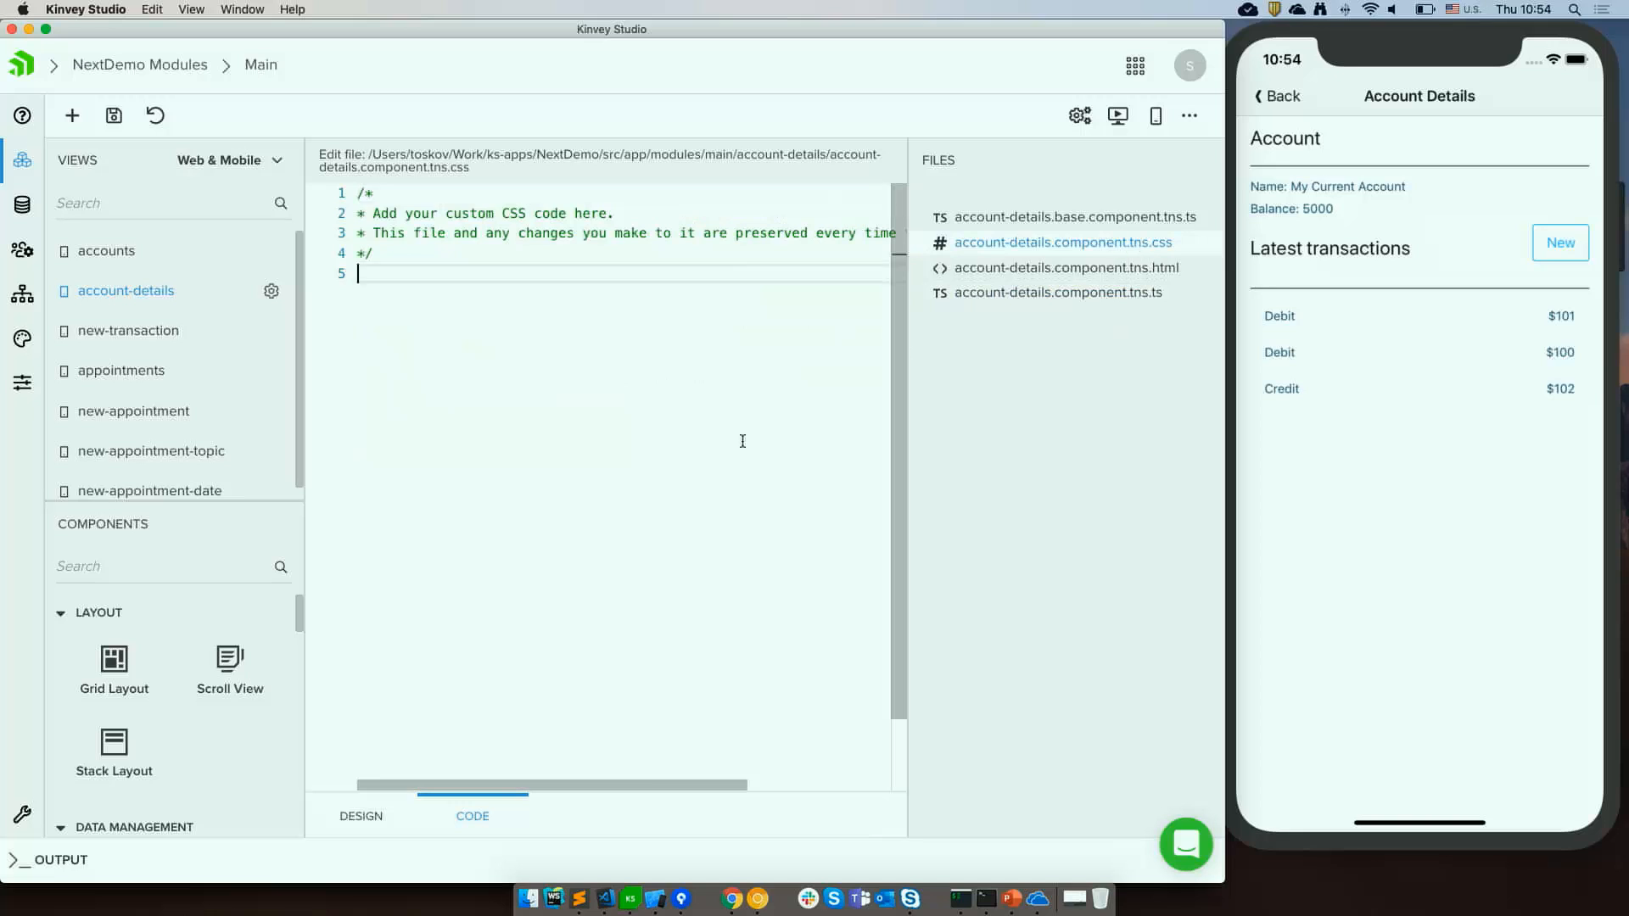
Copy the StackLayout transactions snippet from the demo snippets file in Sublime Text.
{"action": "left_click", "coordinate": [580, 899]}
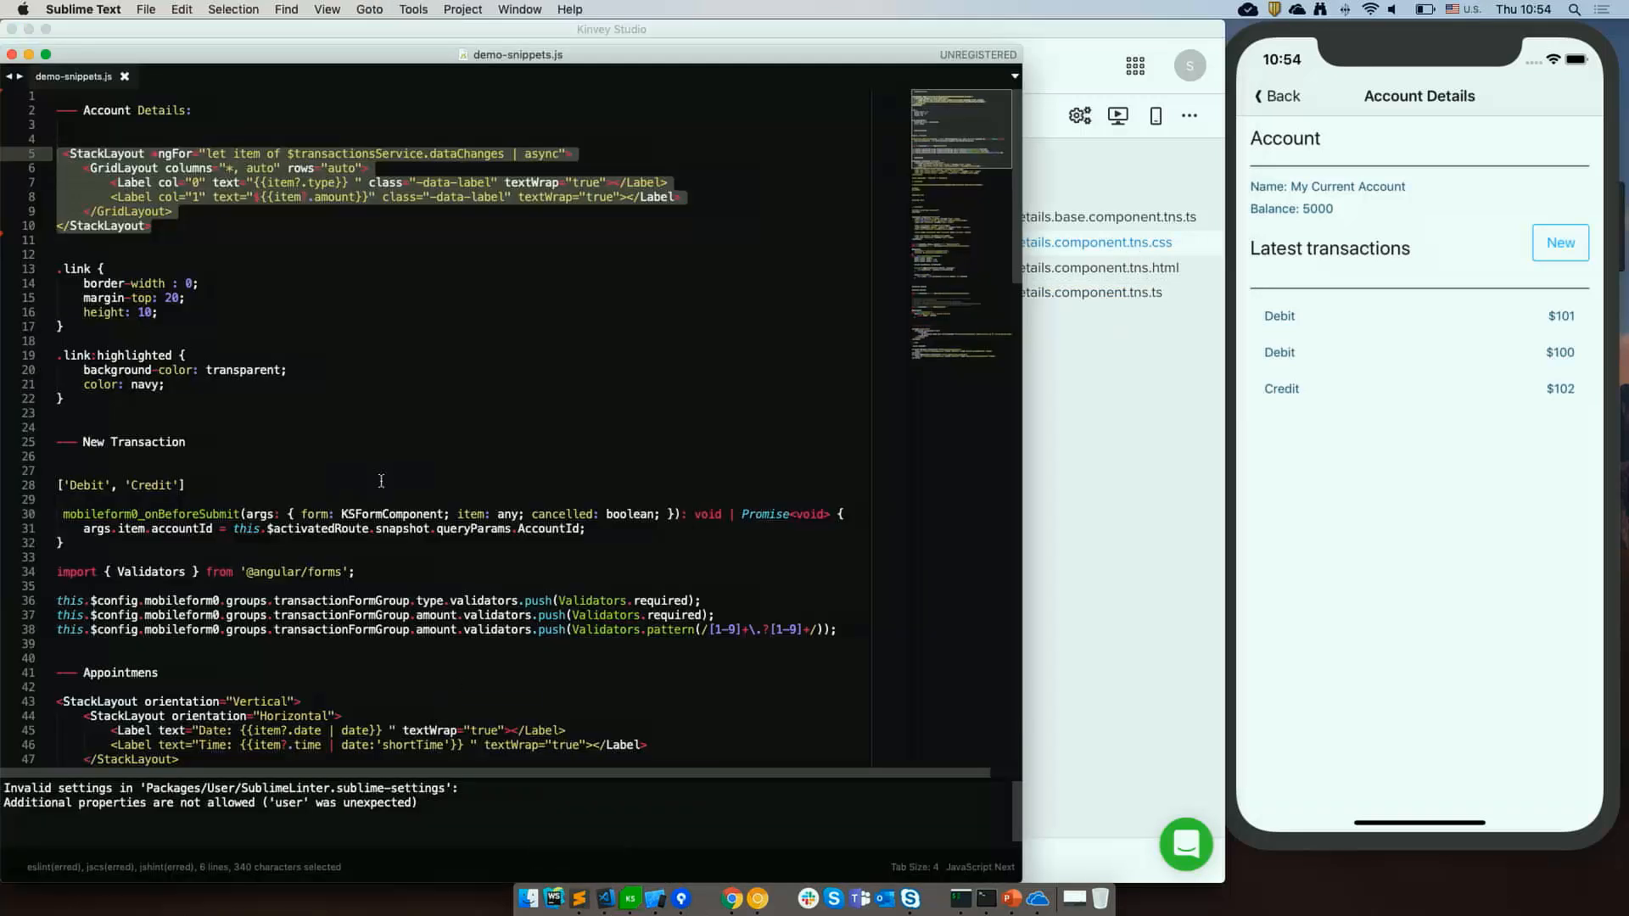
{"action": "left_click_drag", "start_coordinate": [65, 399], "coordinate": [12, 271]}
{"action": "key", "text": "super+c"}
{"action": "key", "text": "super+Tab"}
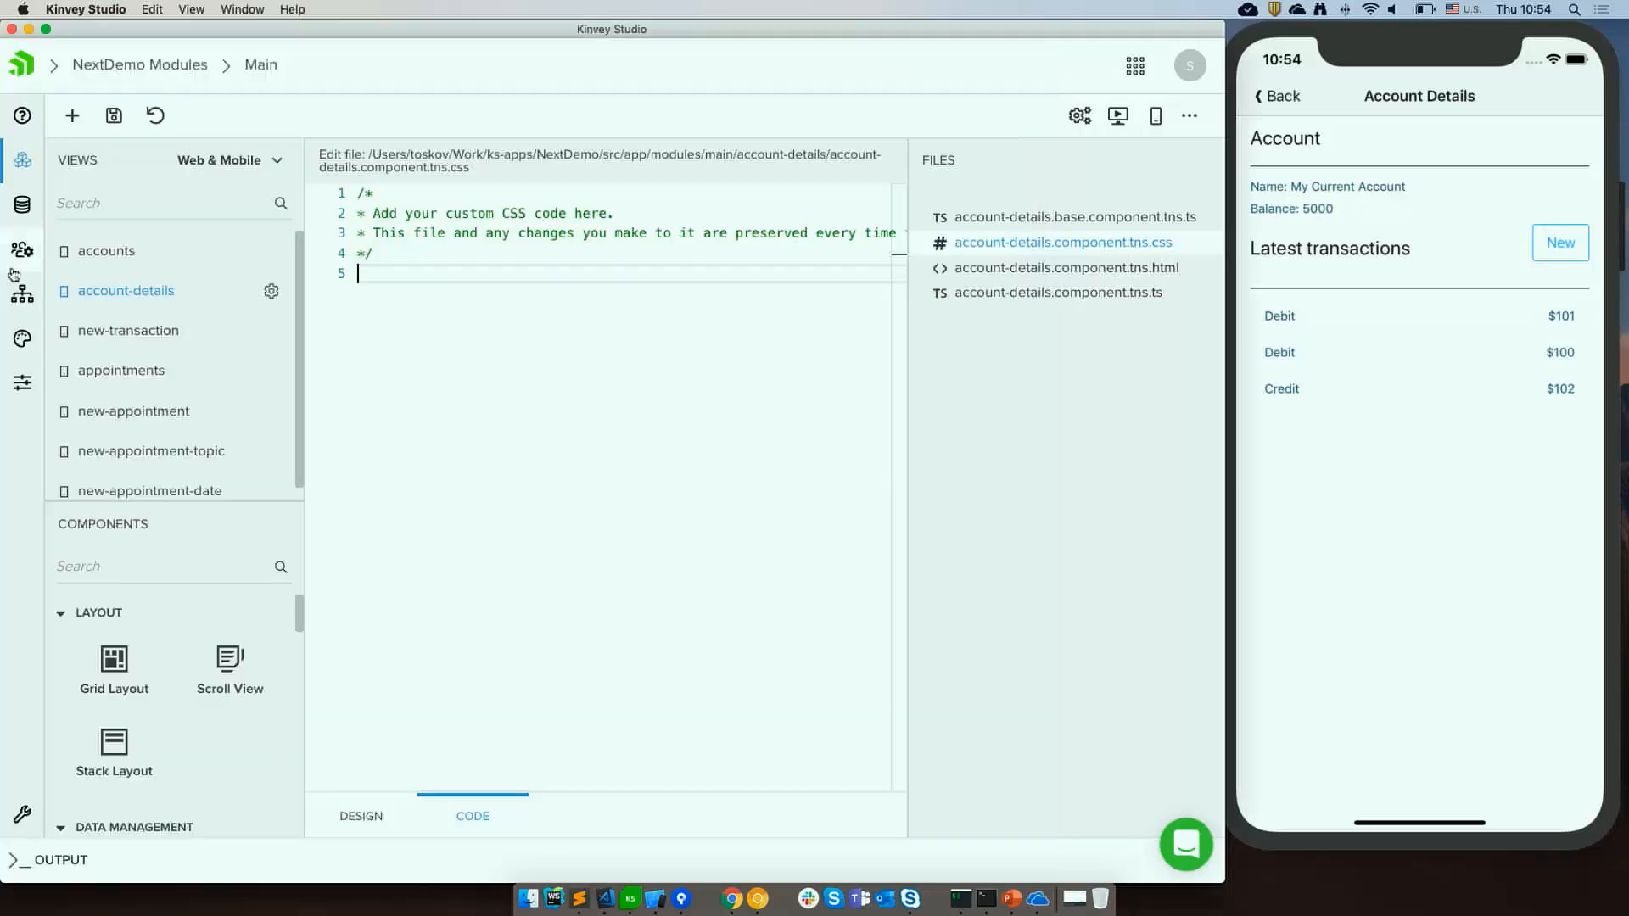
Paste the .link and .link:highlighted CSS rules into the account-details stylesheet and save it.
{"action": "key", "text": "Return"}
{"action": "key", "text": "super+v"}
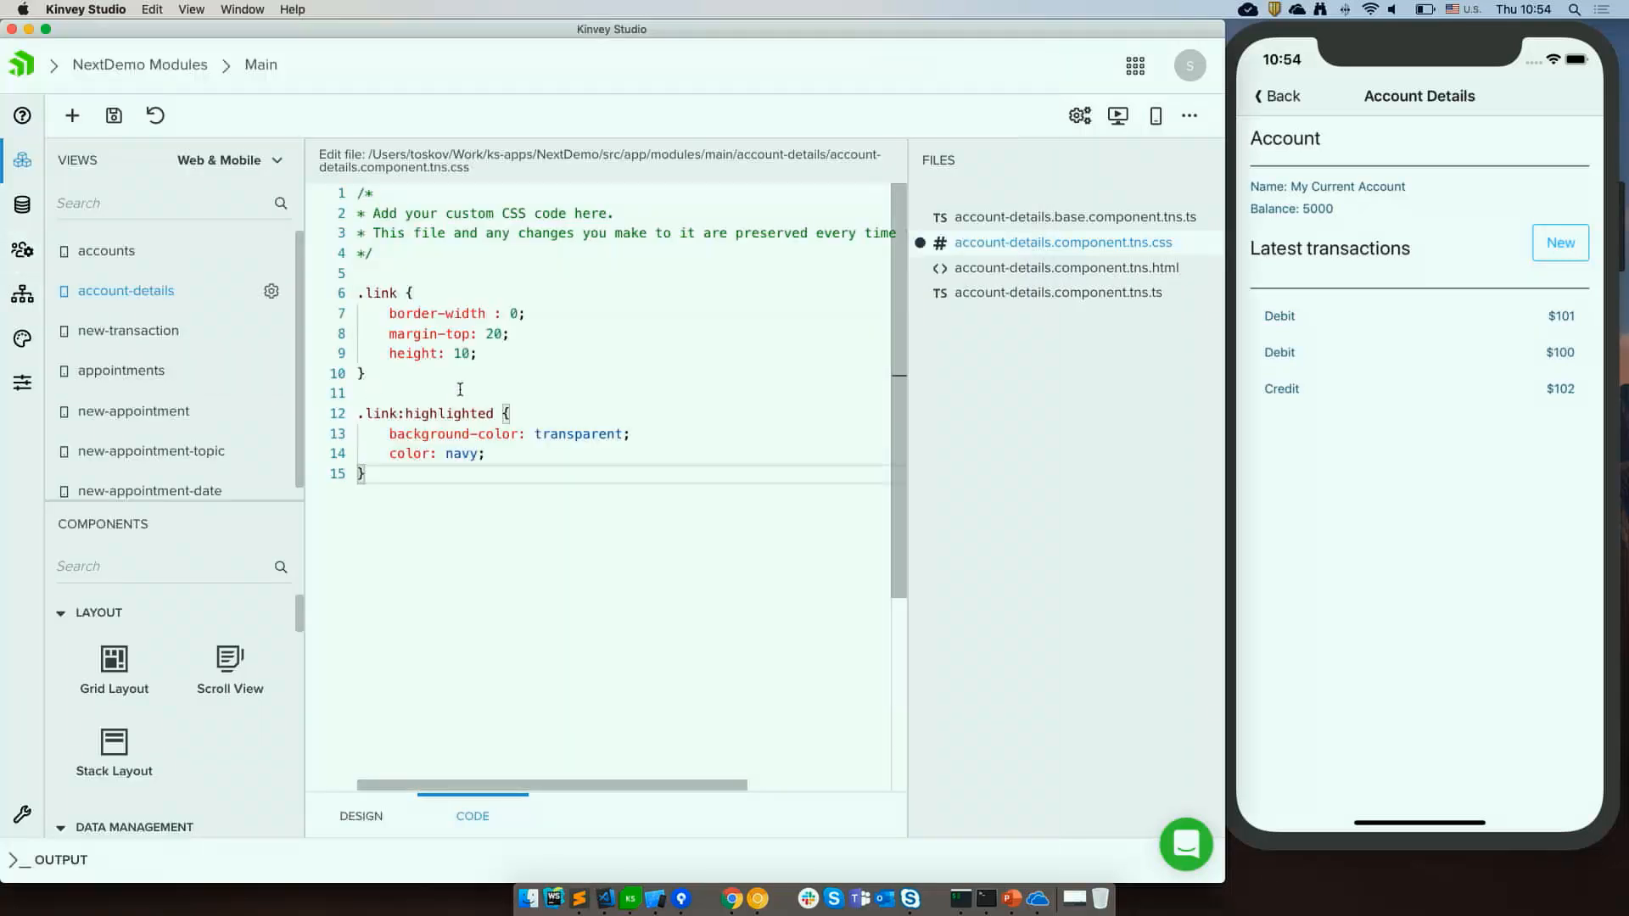
{"action": "double_click", "coordinate": [389, 296]}
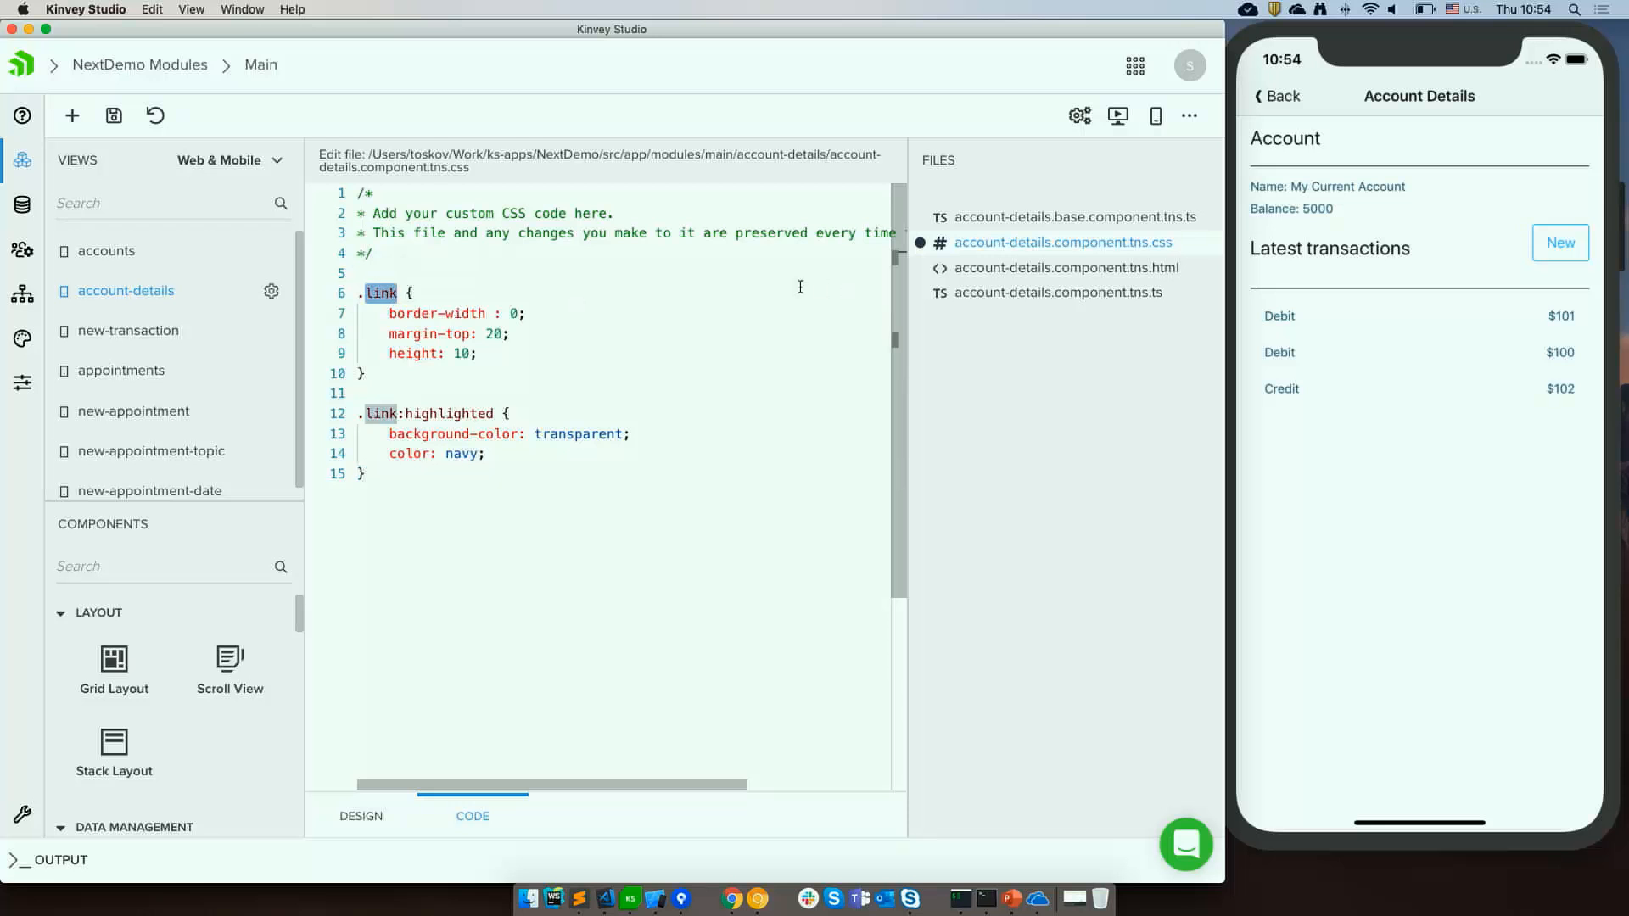
{"action": "left_click_drag", "start_coordinate": [471, 313], "coordinate": [467, 353]}
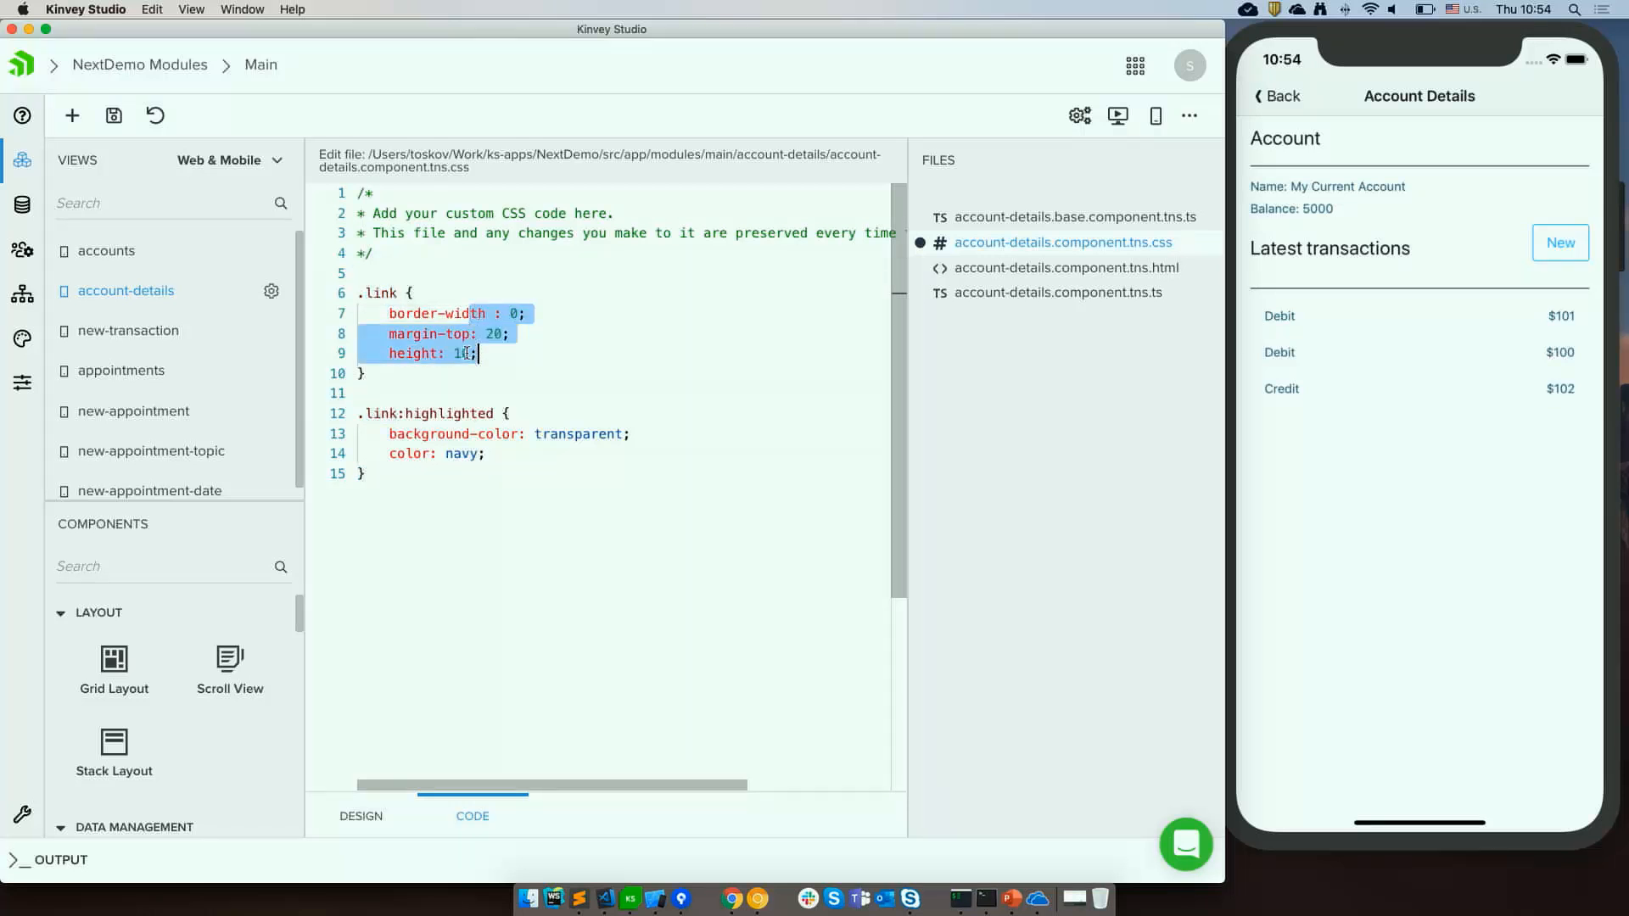
{"action": "left_click", "coordinate": [373, 433]}
{"action": "double_click", "coordinate": [452, 414]}
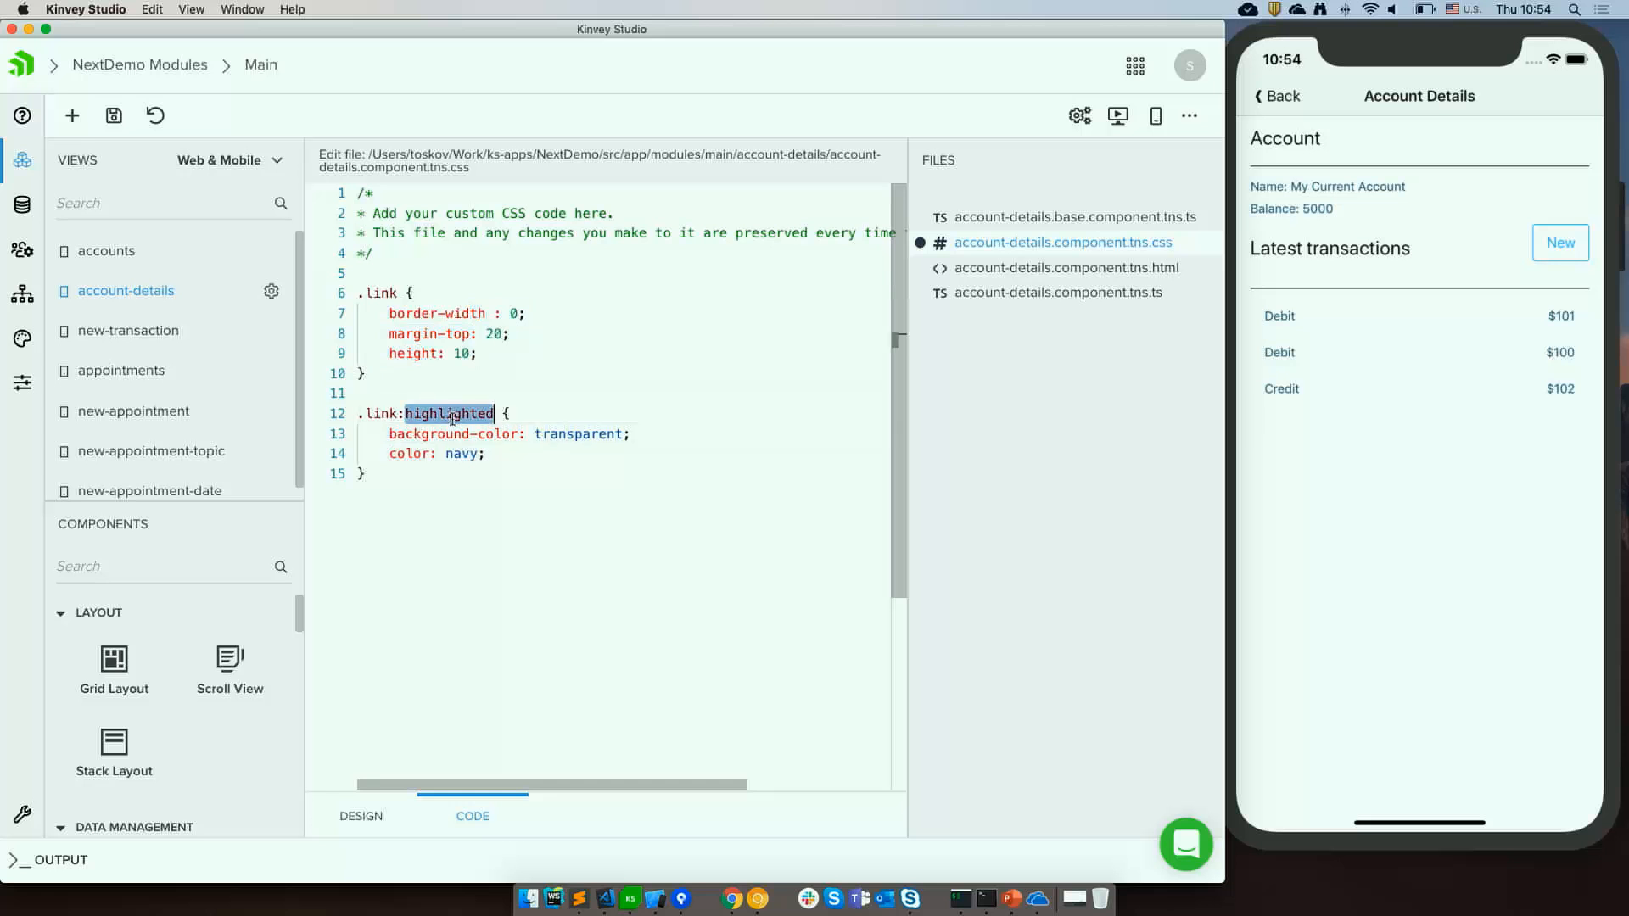
{"action": "left_click", "coordinate": [495, 516]}
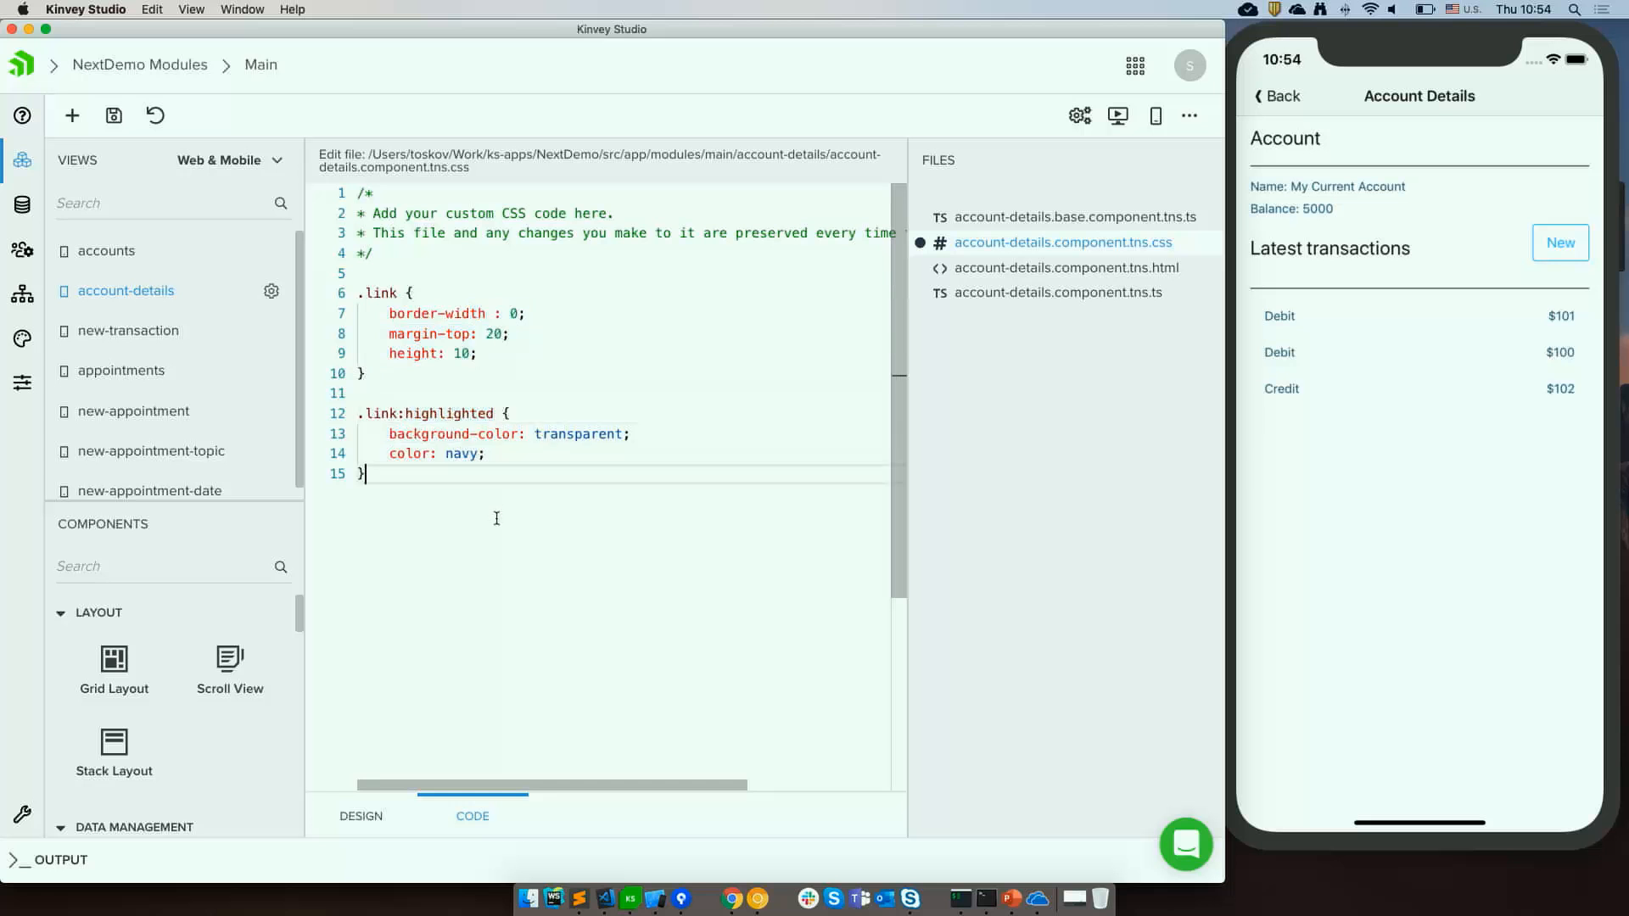
{"action": "key", "text": "super+s"}
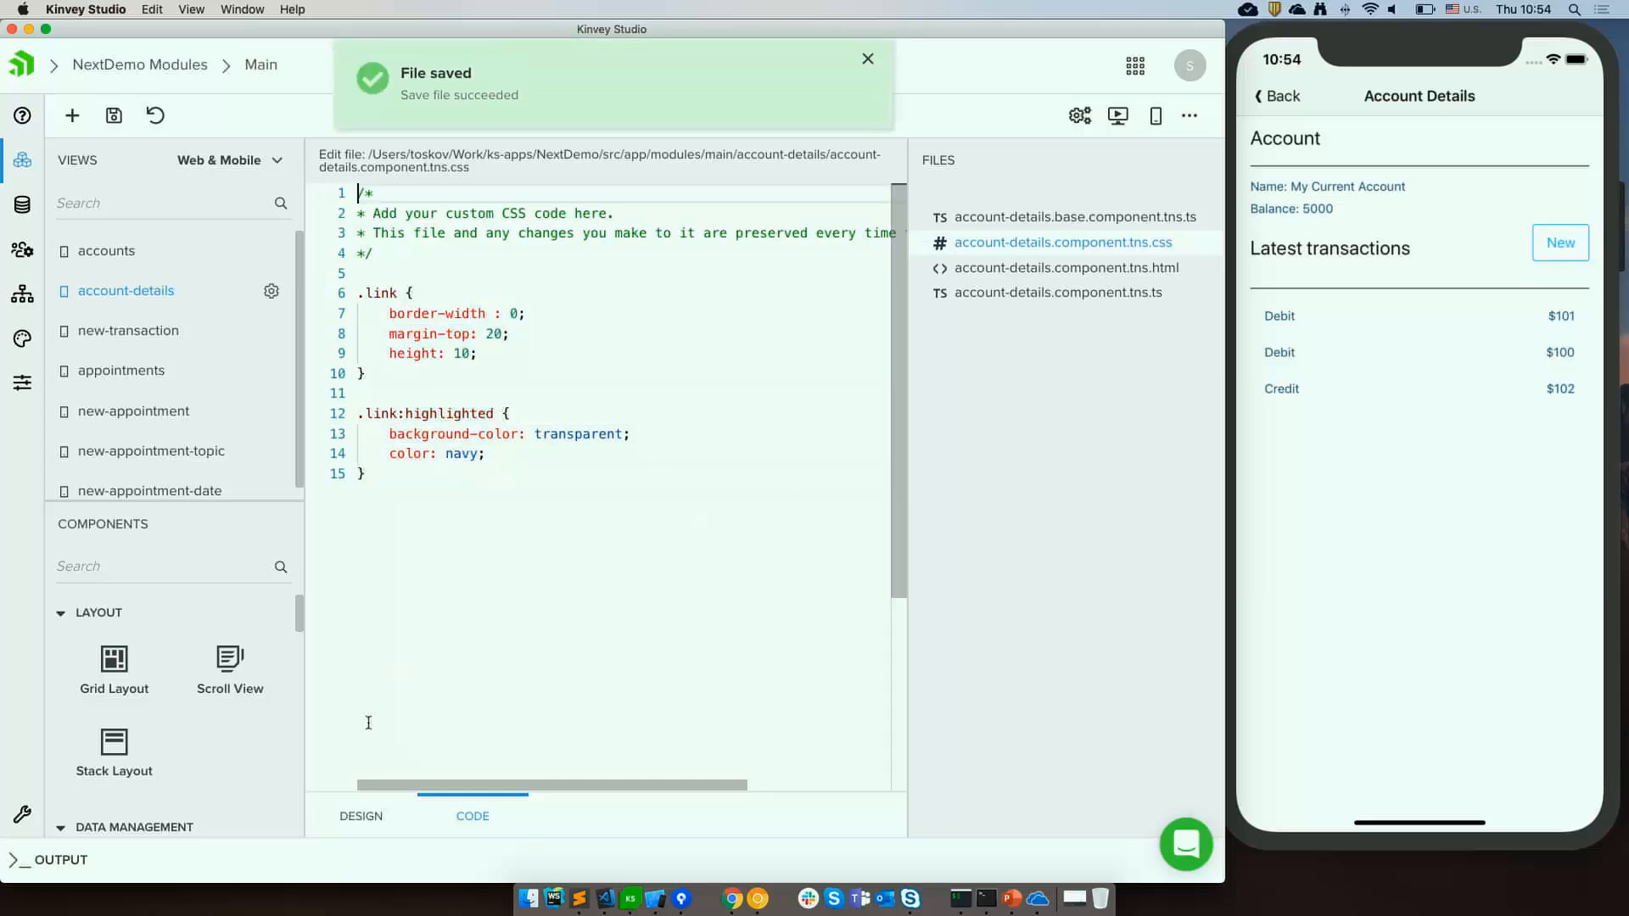
Apply the link CSS class to the New button in the design view.
{"action": "left_click", "coordinate": [365, 817]}
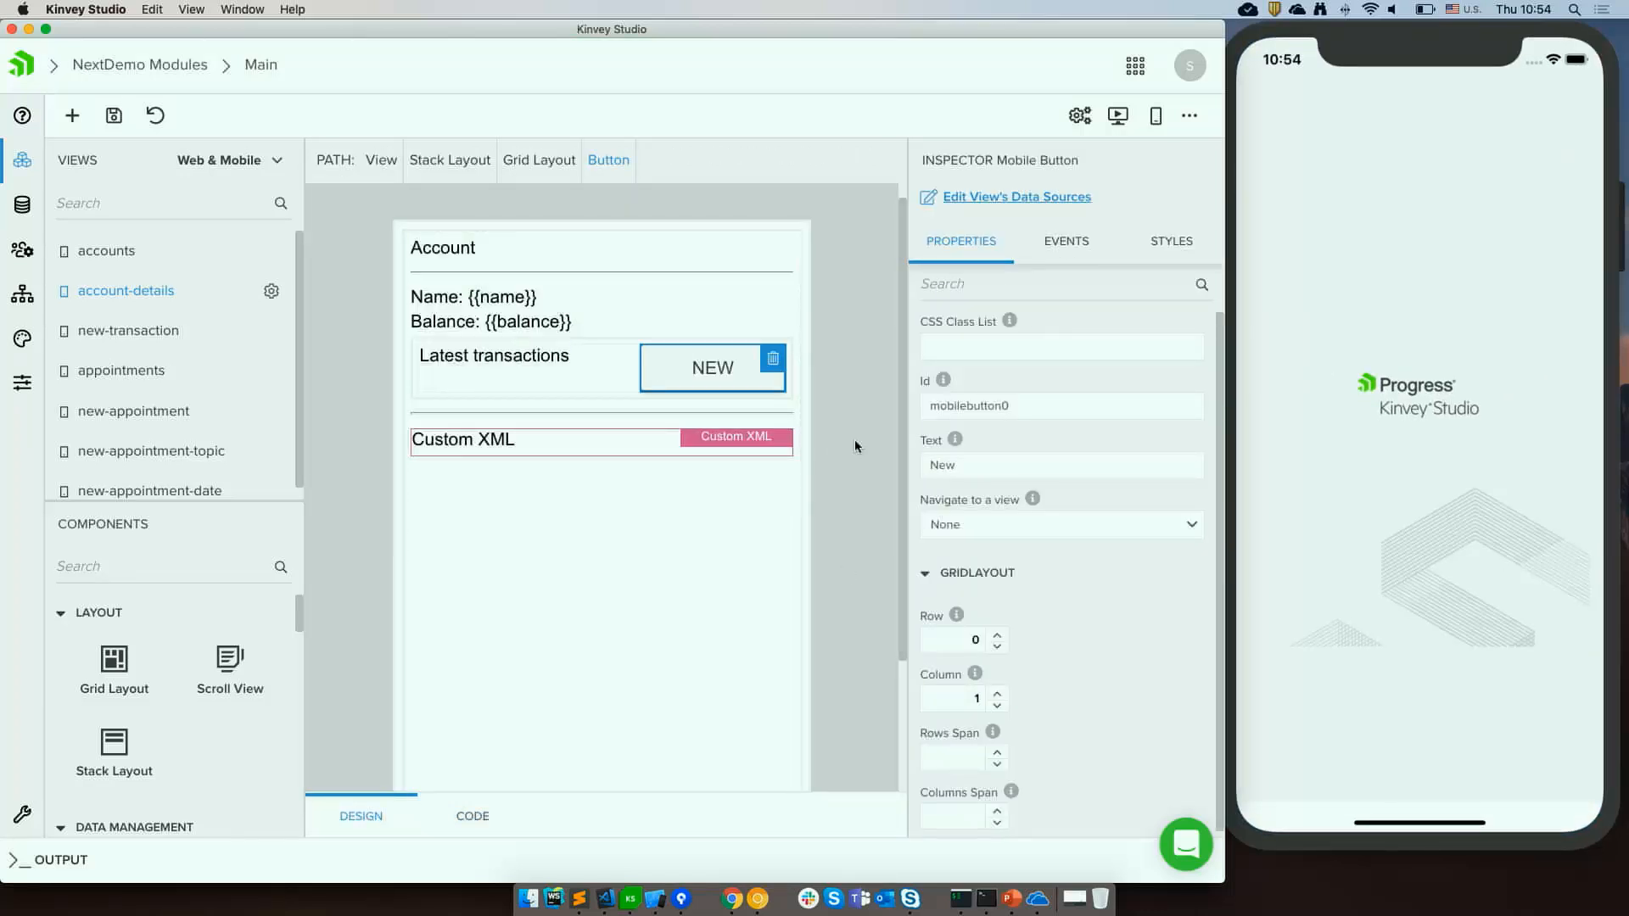
{"action": "left_click", "coordinate": [967, 346]}
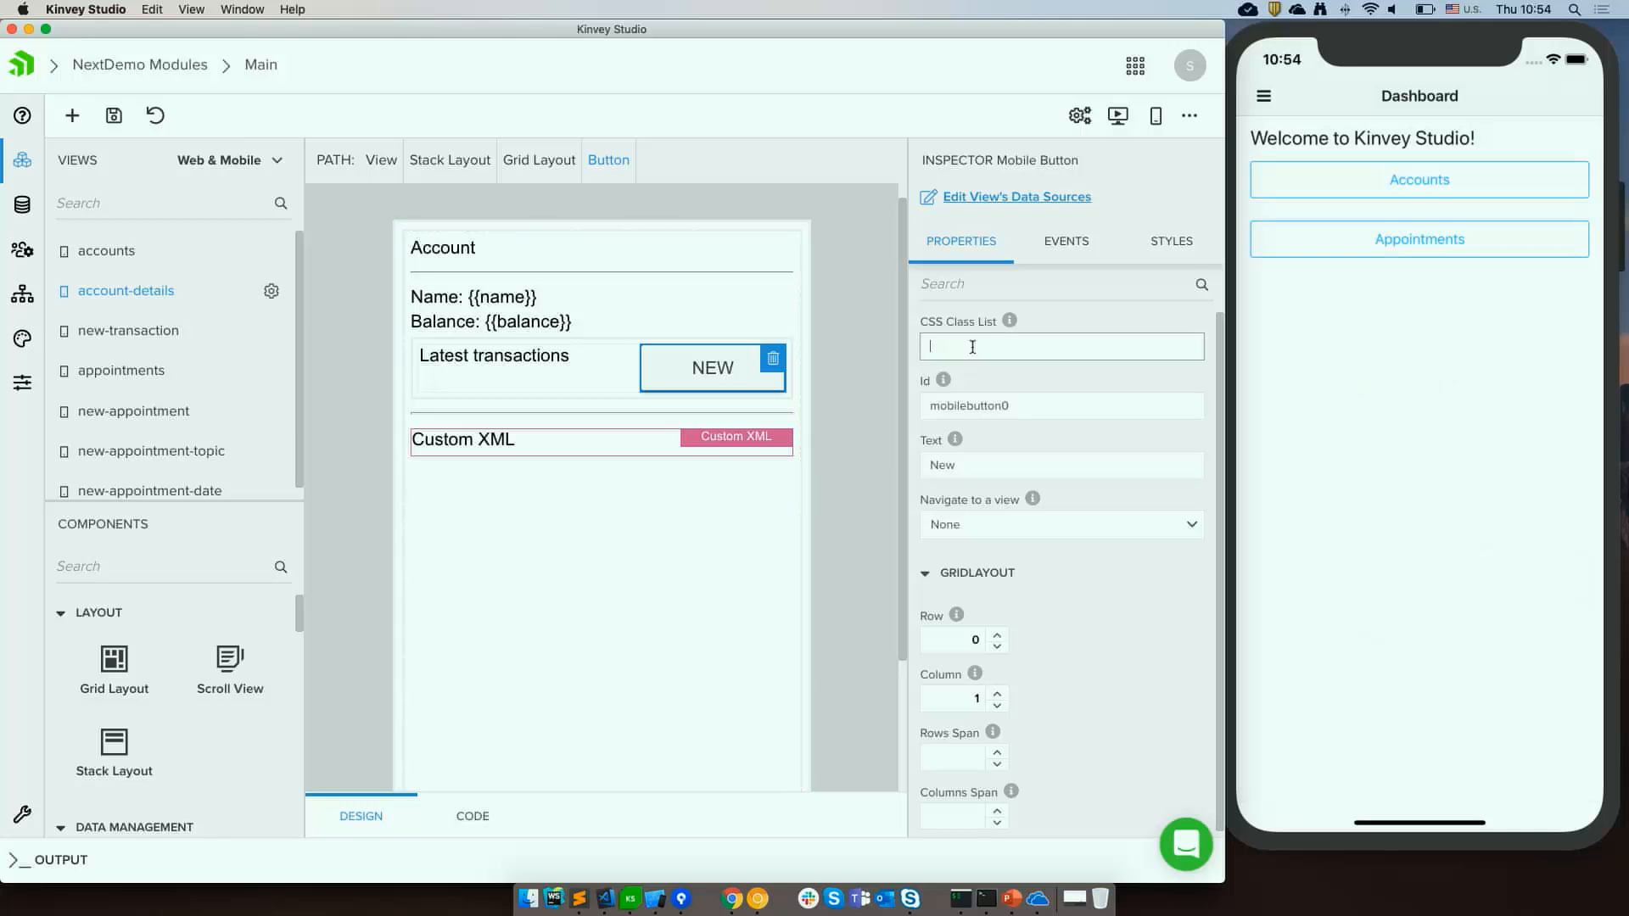
{"action": "type", "text": "link"}
{"action": "key", "text": "Tab"}
{"action": "left_click", "coordinate": [848, 356]}
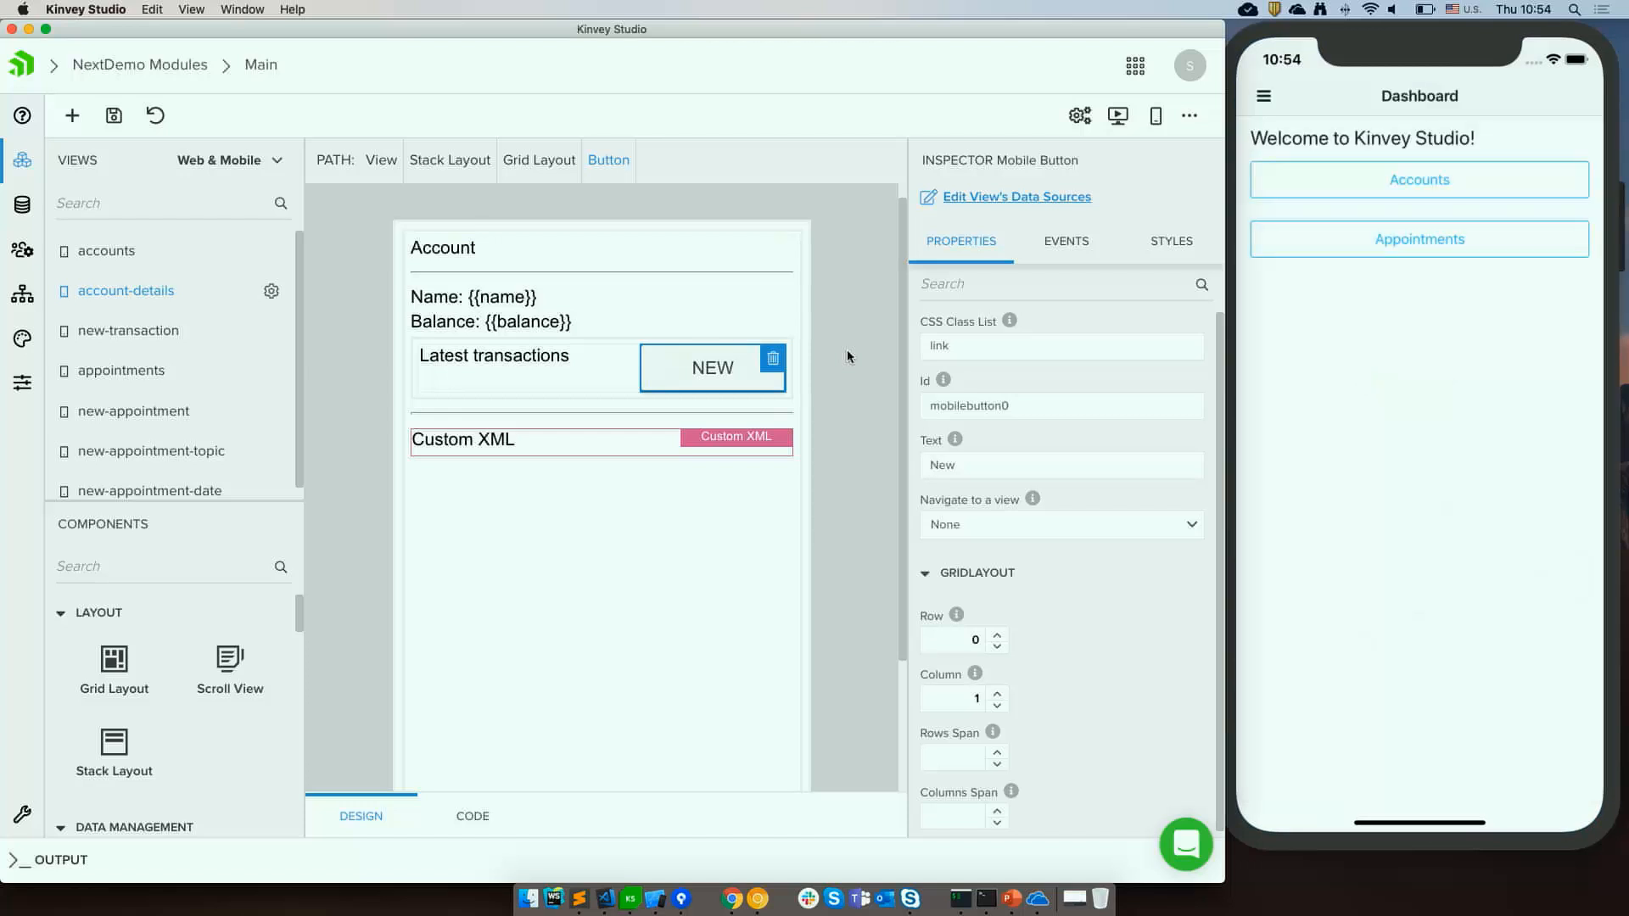
Open My Current Account in the simulator to check the New button's styling.
{"action": "left_click", "coordinate": [1358, 183]}
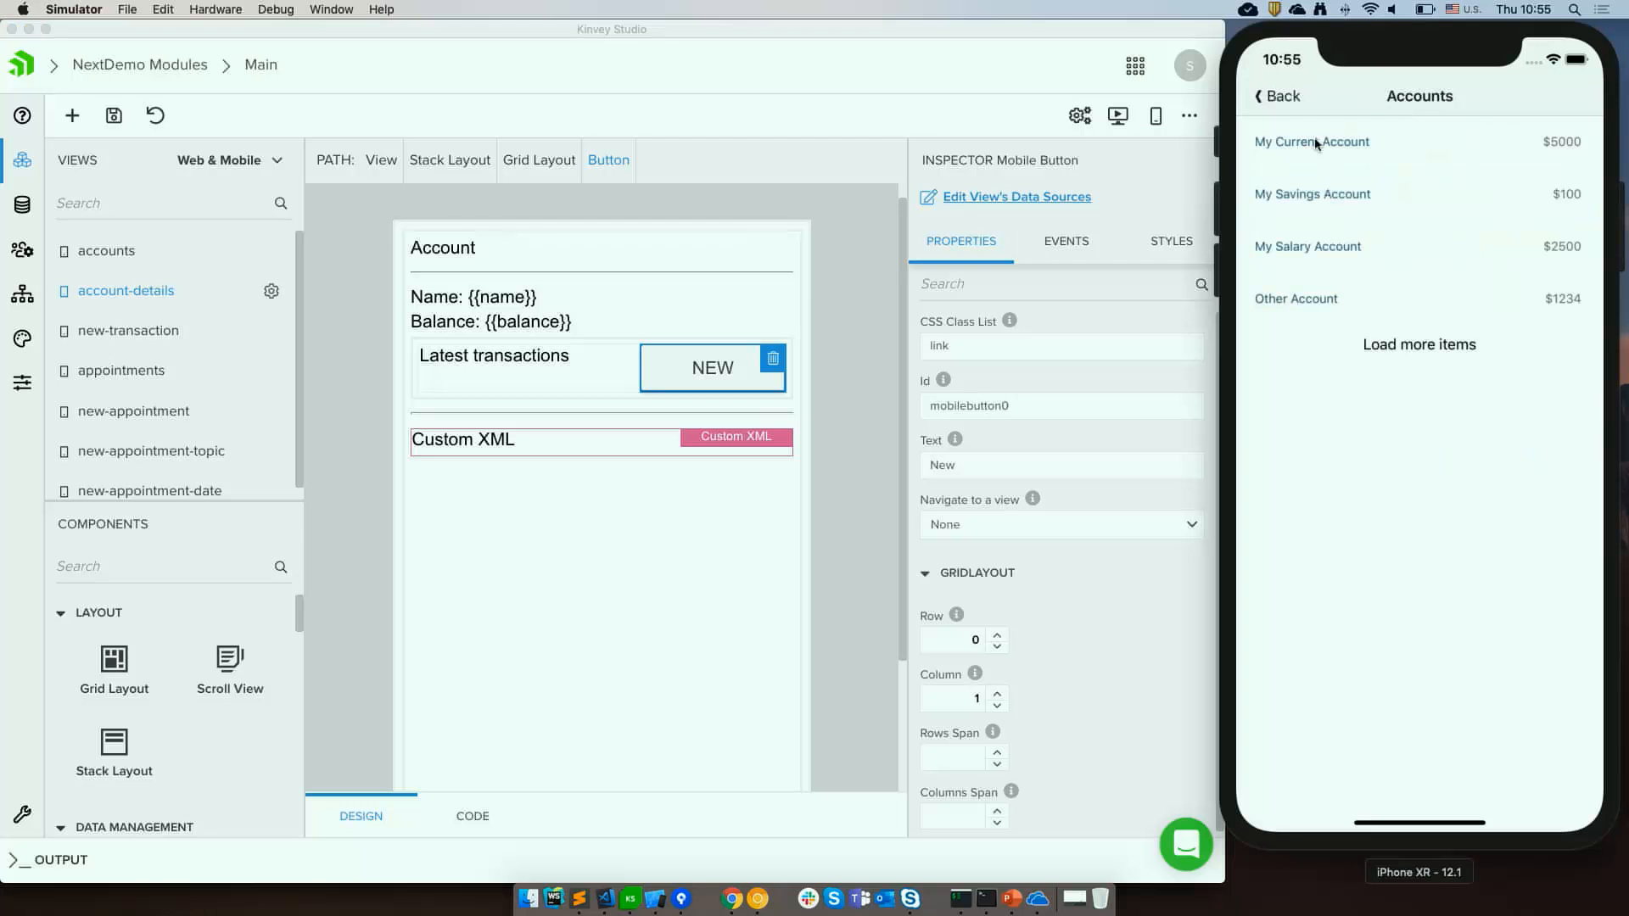
{"action": "left_click", "coordinate": [1316, 142]}
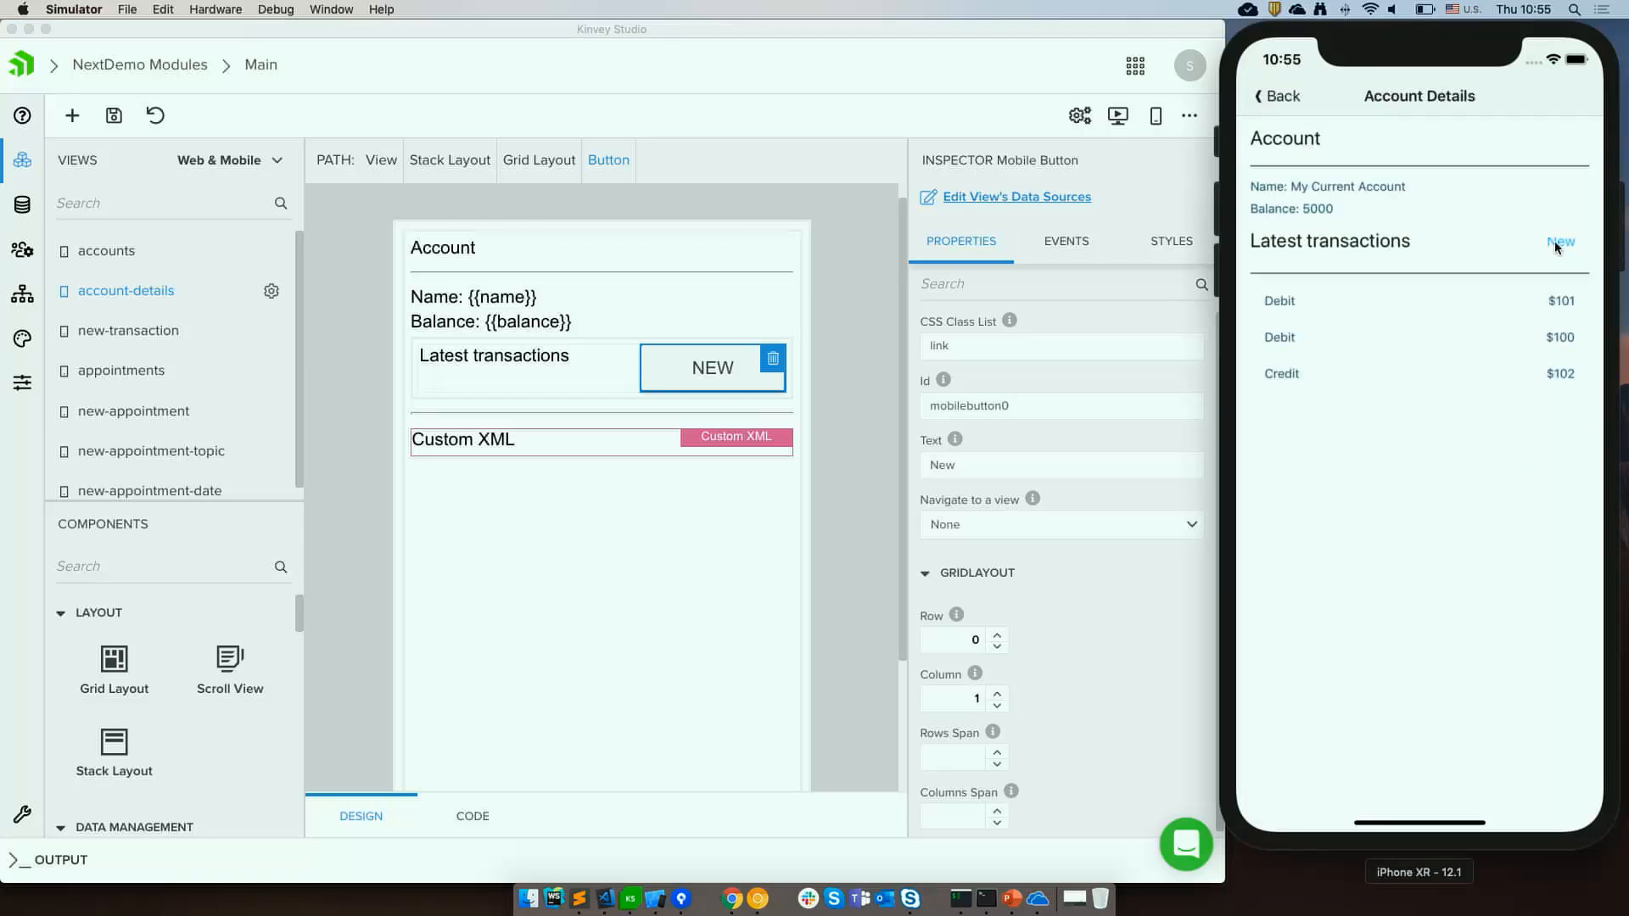
Make the New button navigate to the Main / new-transaction view.
{"action": "left_click", "coordinate": [713, 378]}
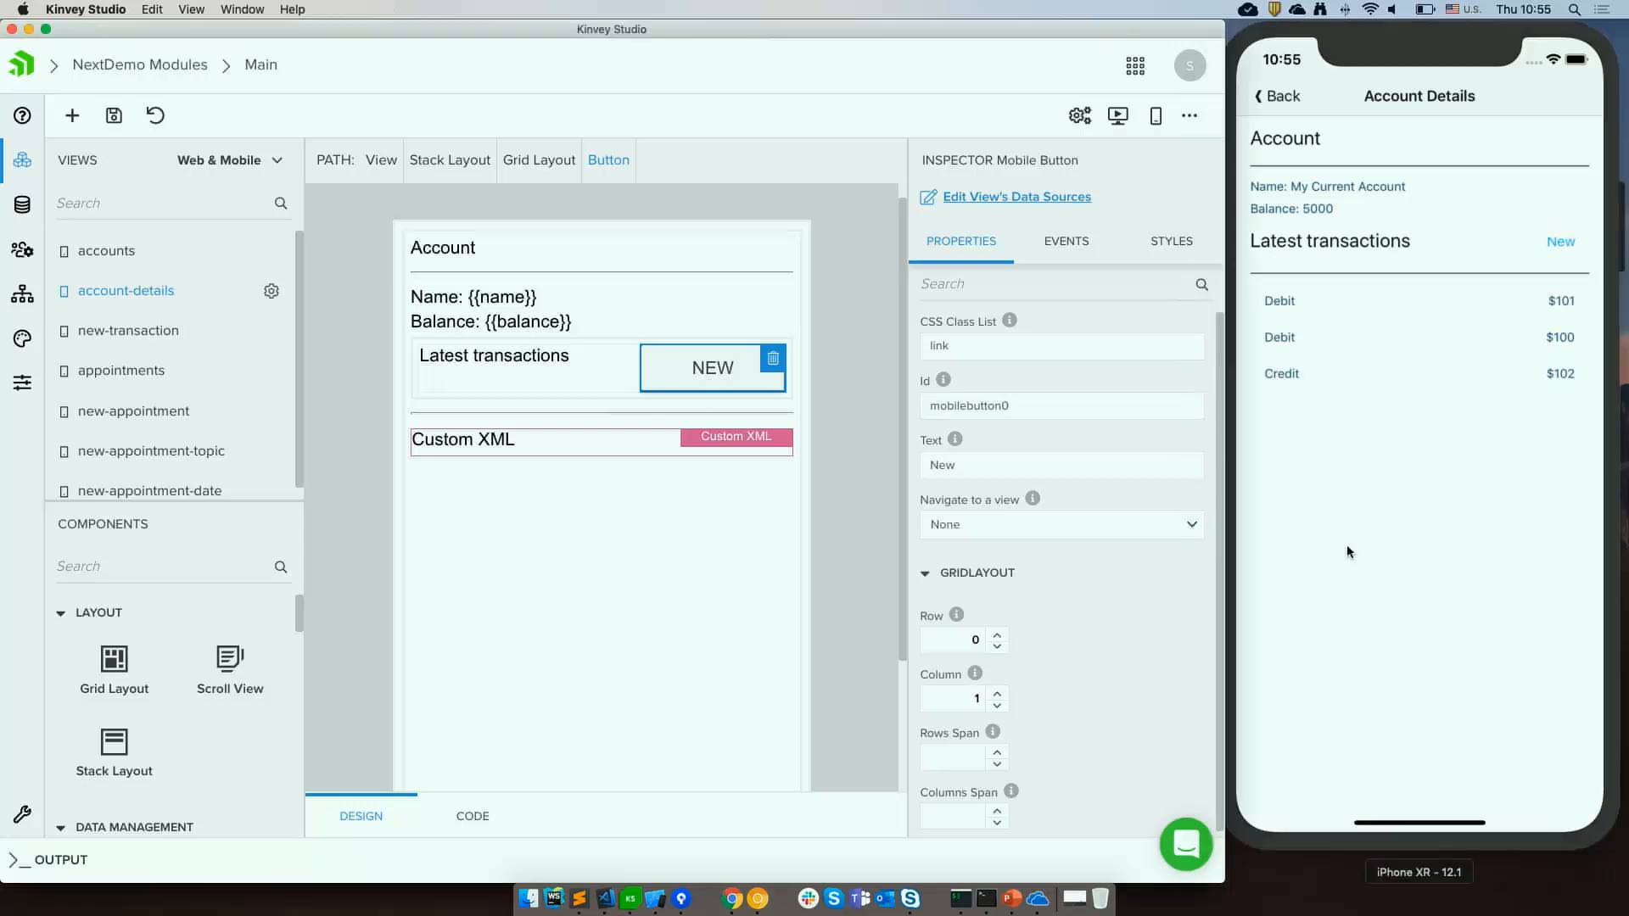
{"action": "left_click", "coordinate": [1192, 526]}
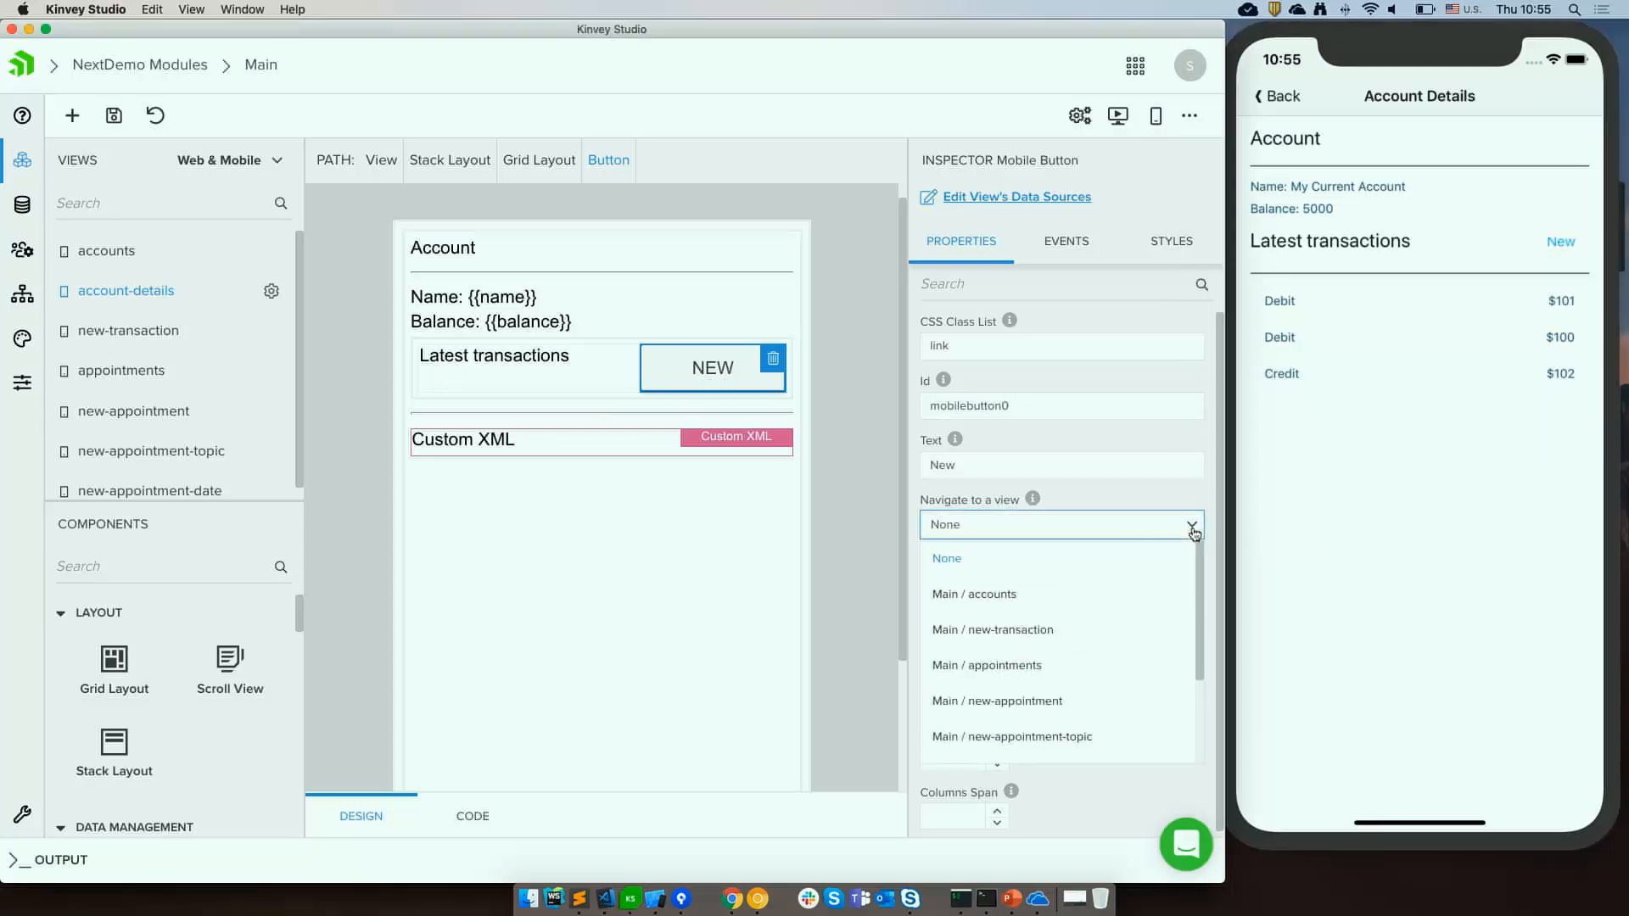
{"action": "left_click", "coordinate": [1031, 632]}
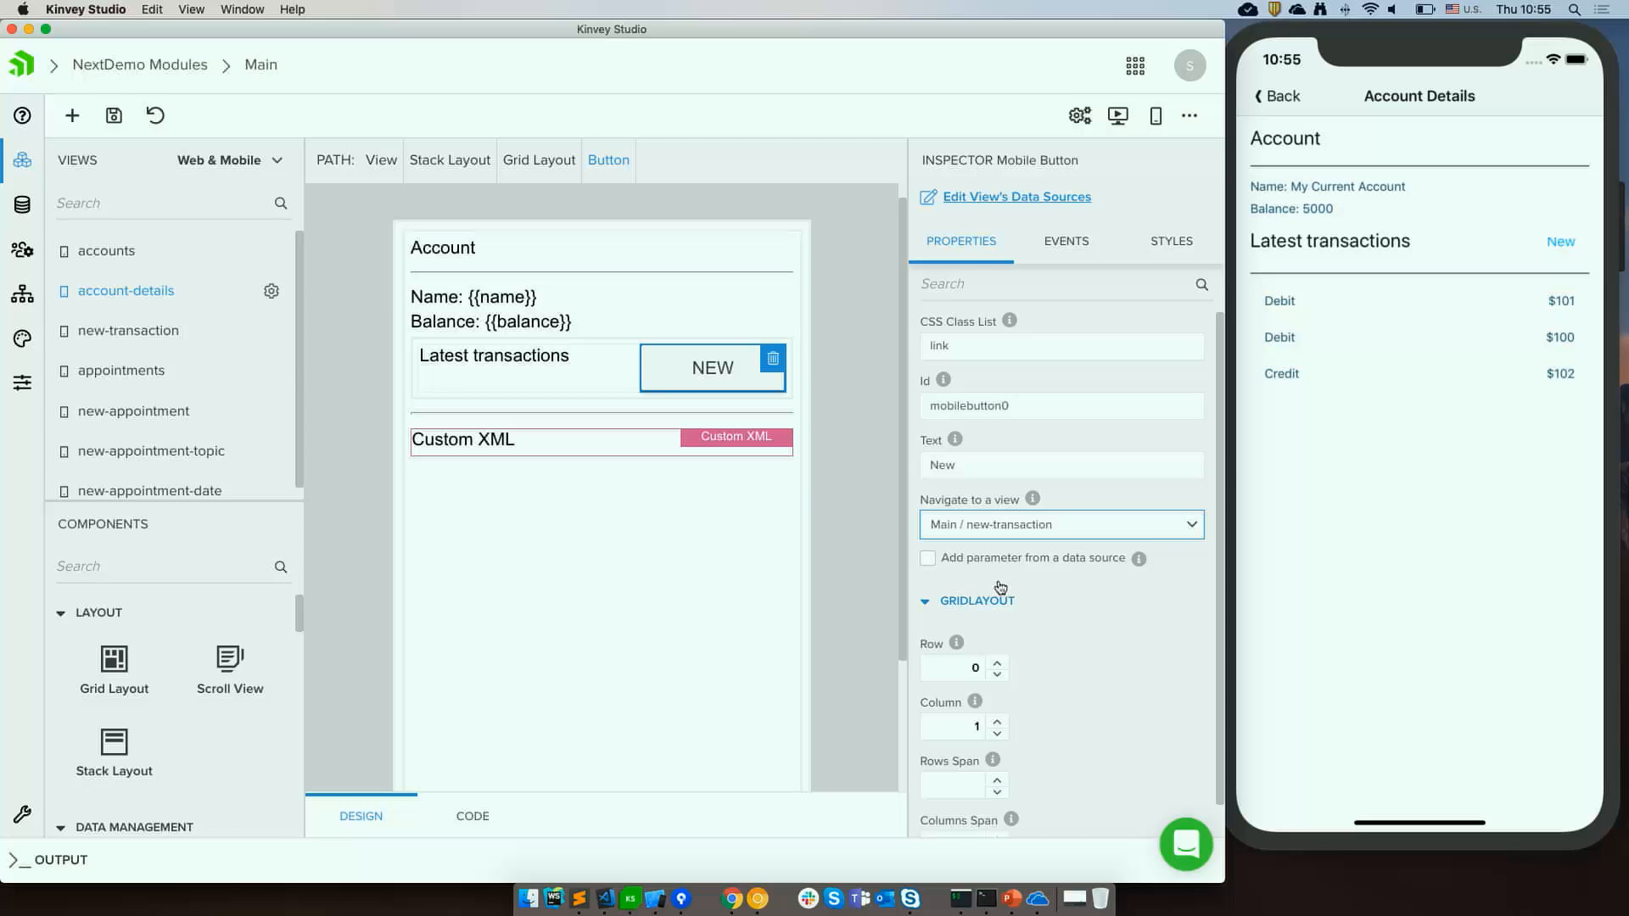
{"action": "left_click", "coordinate": [853, 549]}
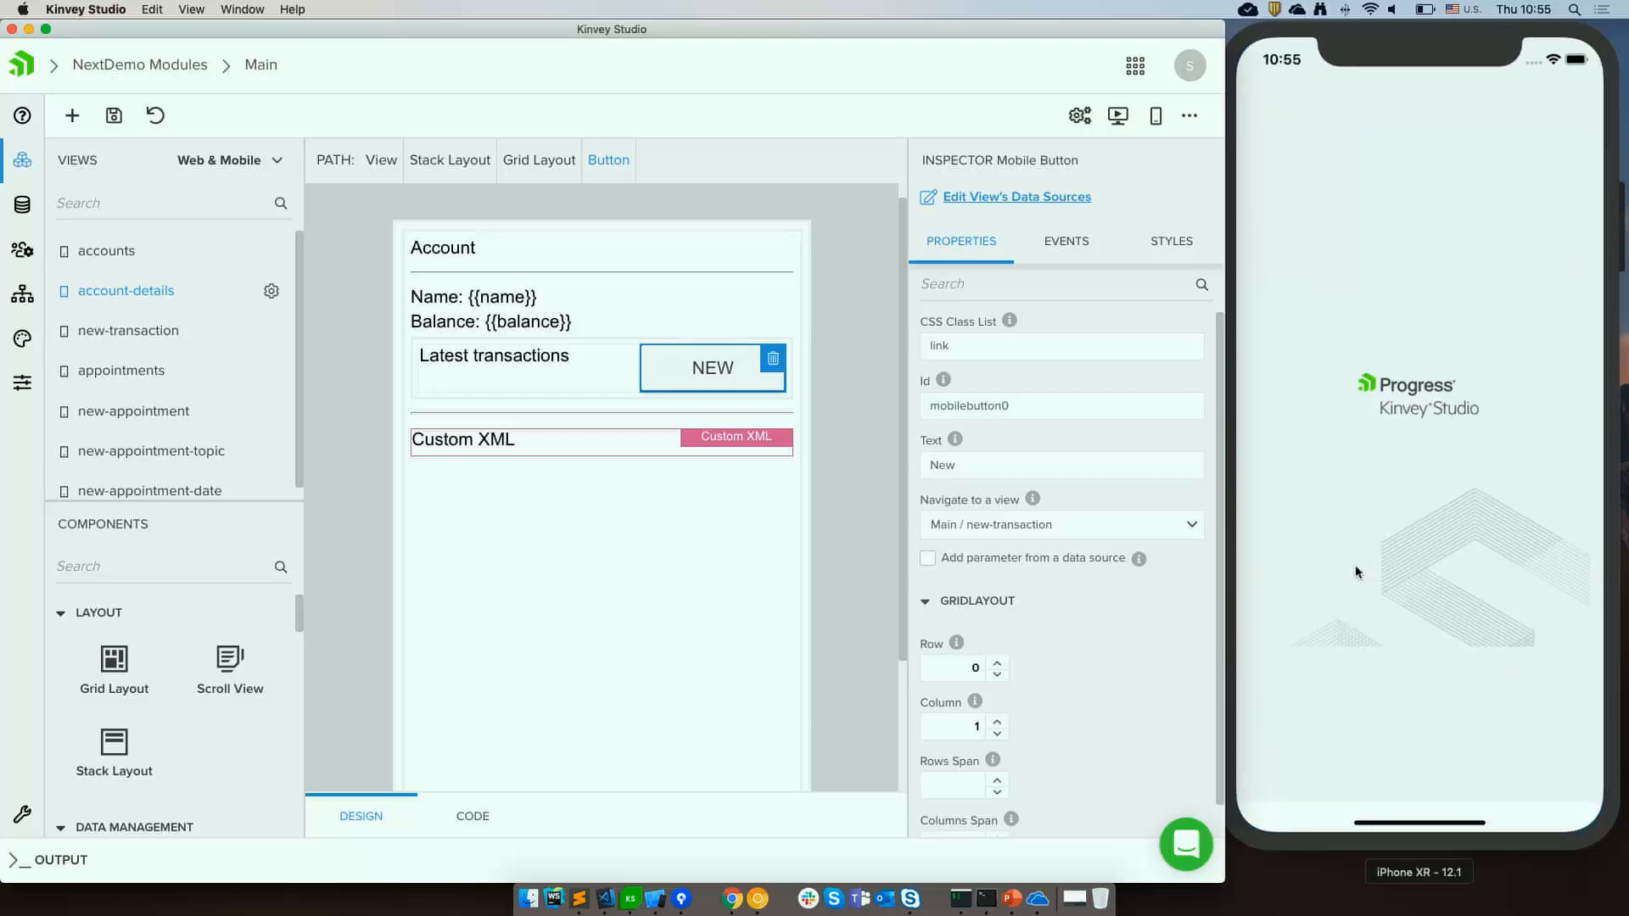
Test the New button in the simulator from Other Account by submitting a transaction of type Sds.
{"action": "left_click", "coordinate": [1370, 180]}
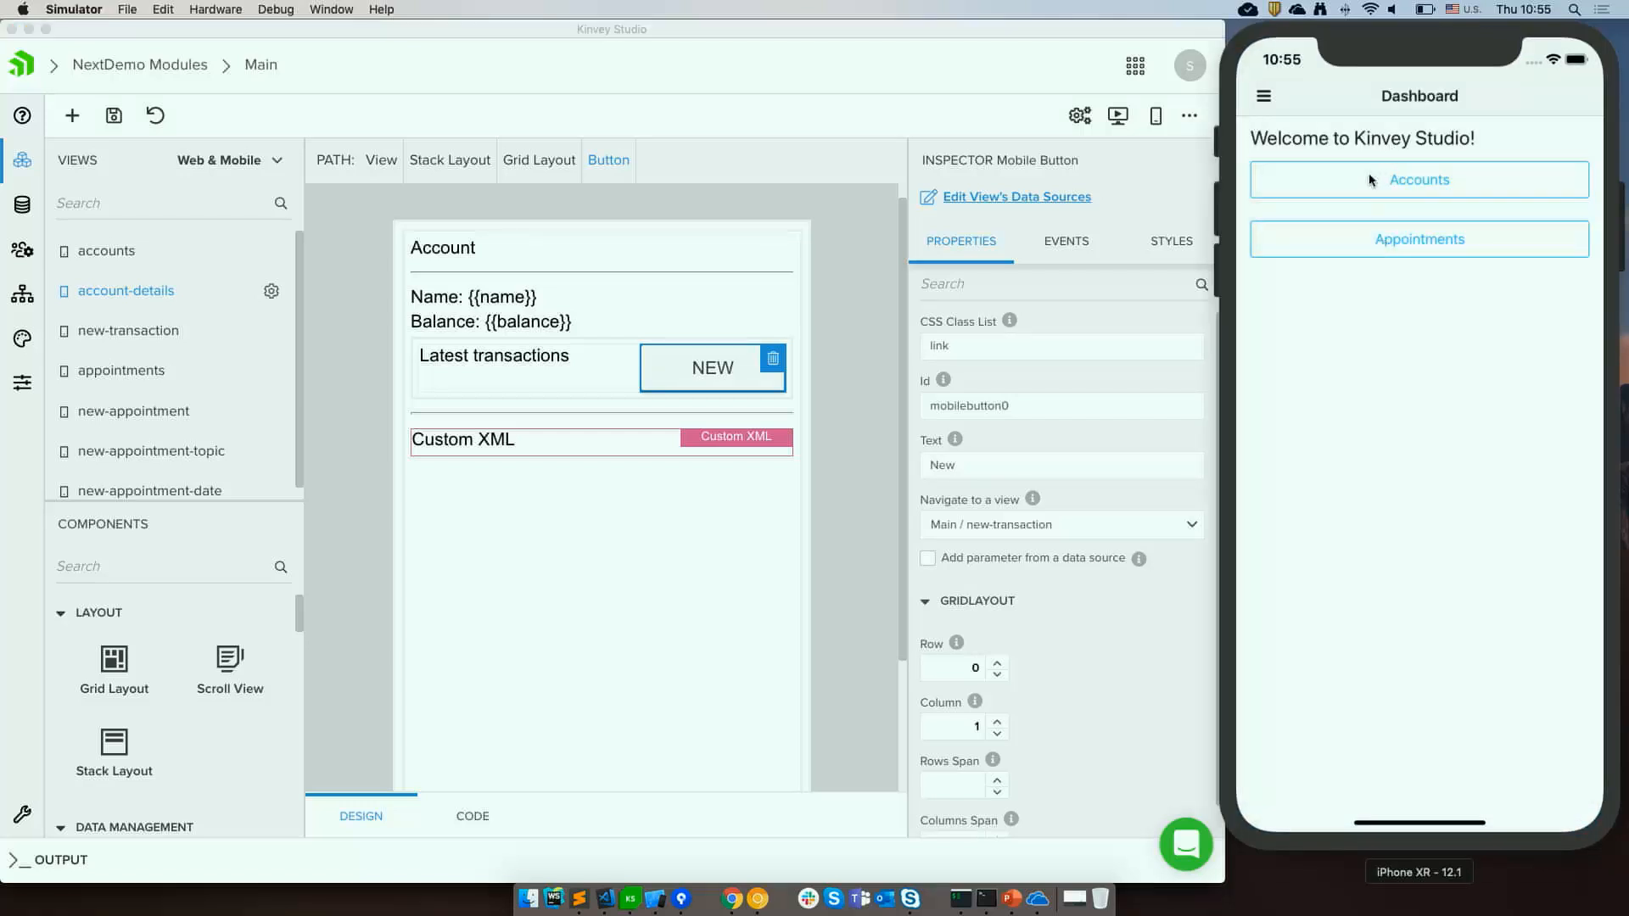
{"action": "left_click", "coordinate": [1283, 299]}
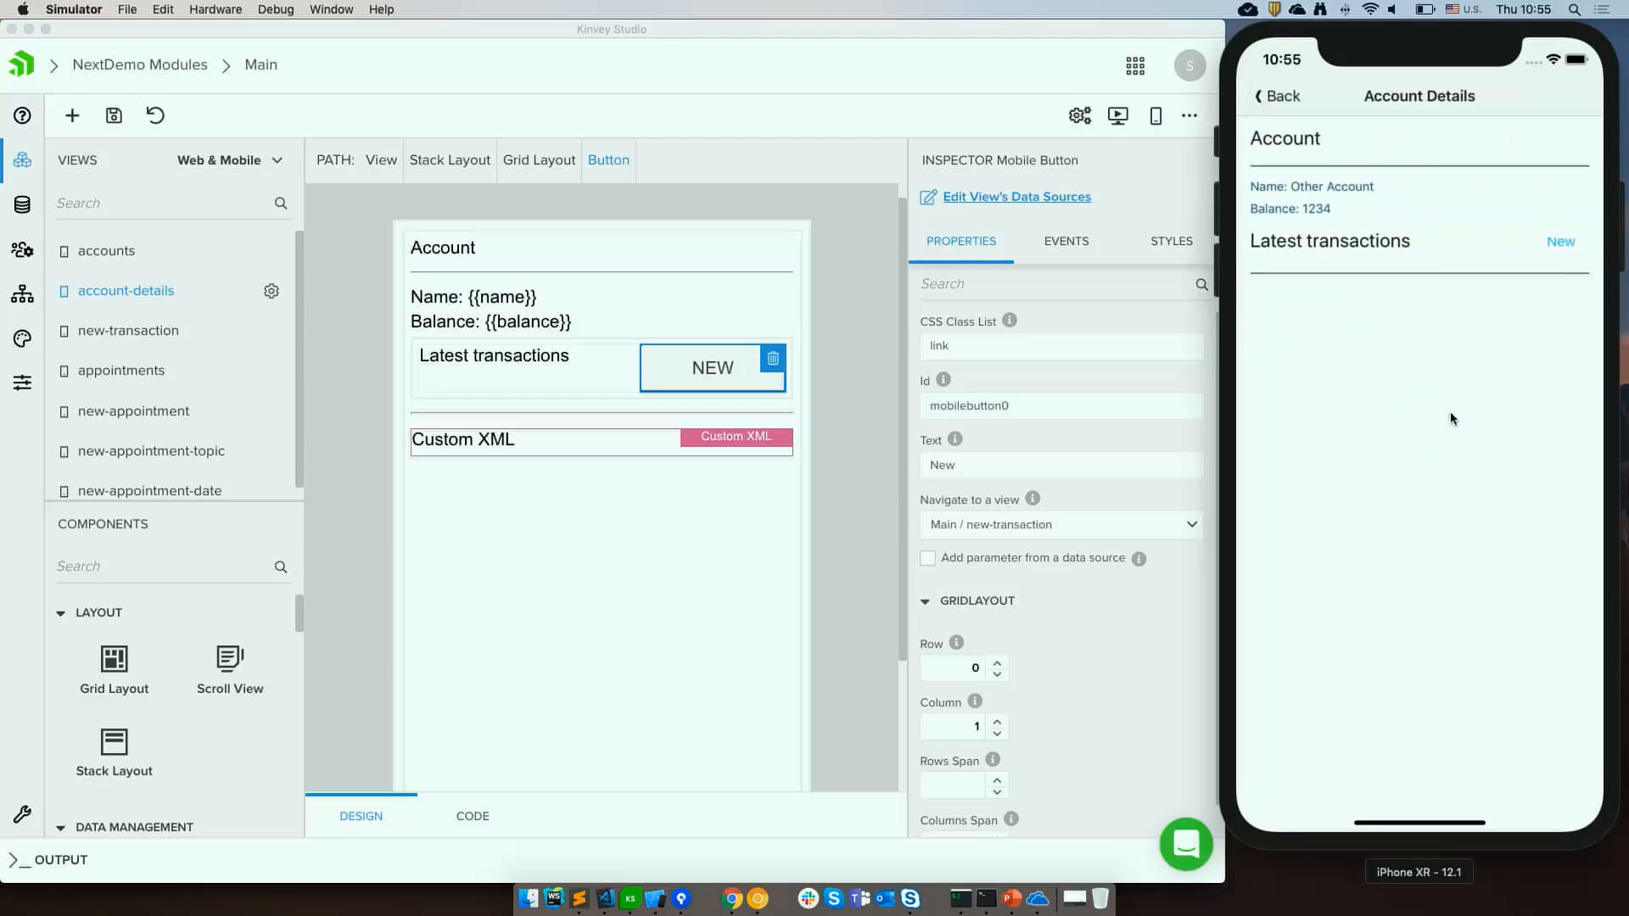
{"action": "left_click", "coordinate": [1557, 246]}
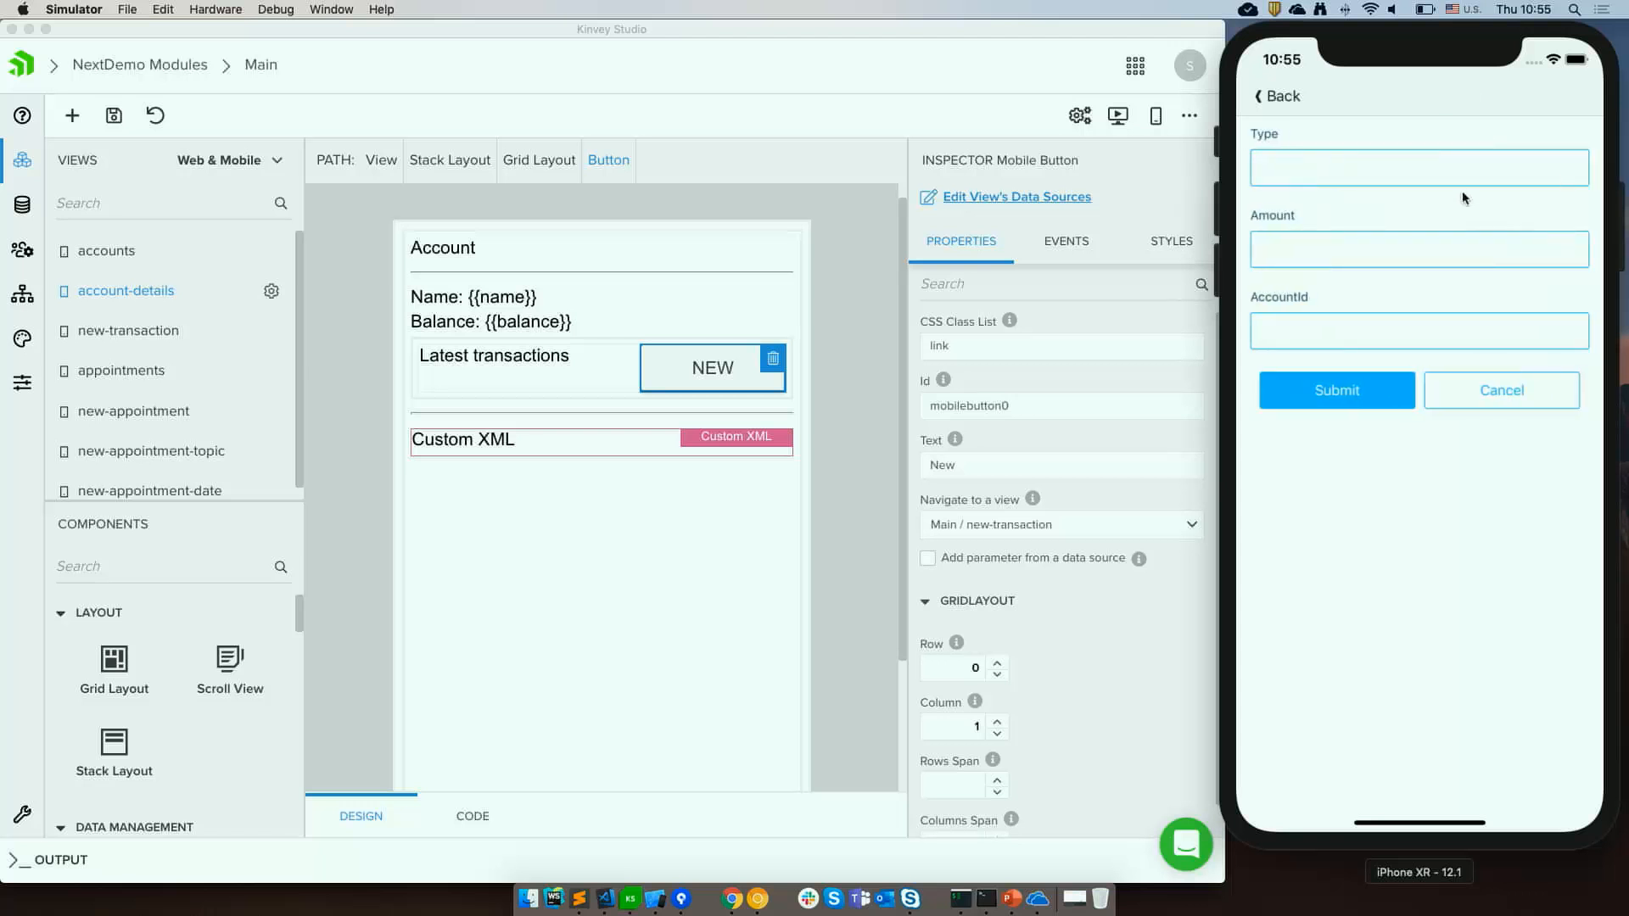
{"action": "left_click", "coordinate": [1401, 164]}
{"action": "type", "text": "Sds"}
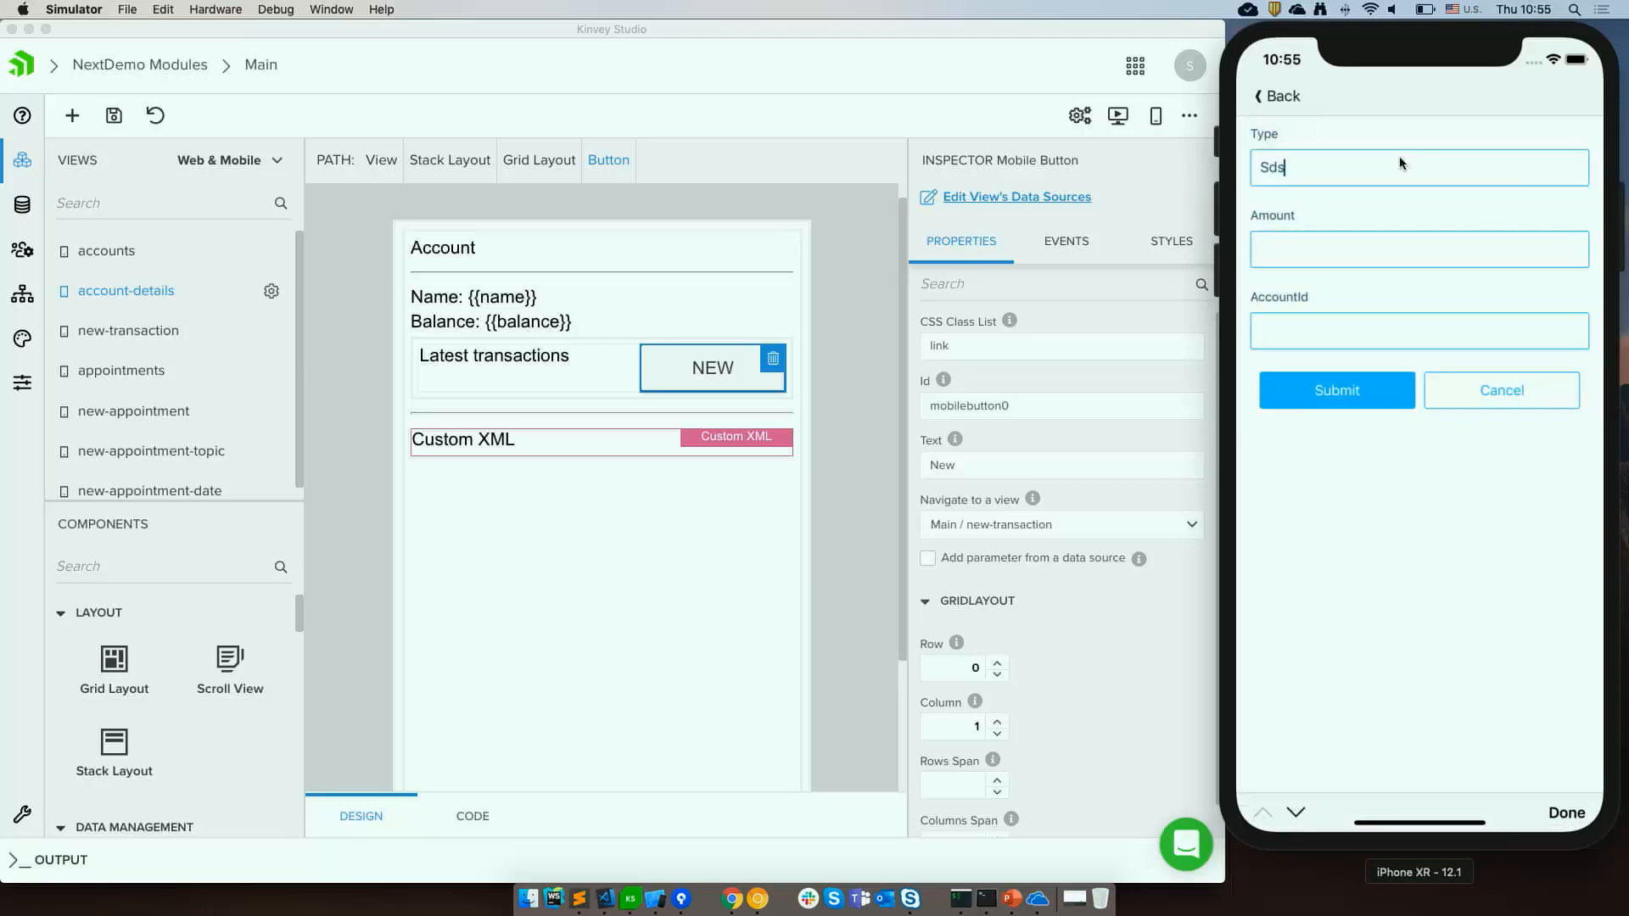
{"action": "left_click", "coordinate": [1337, 389]}
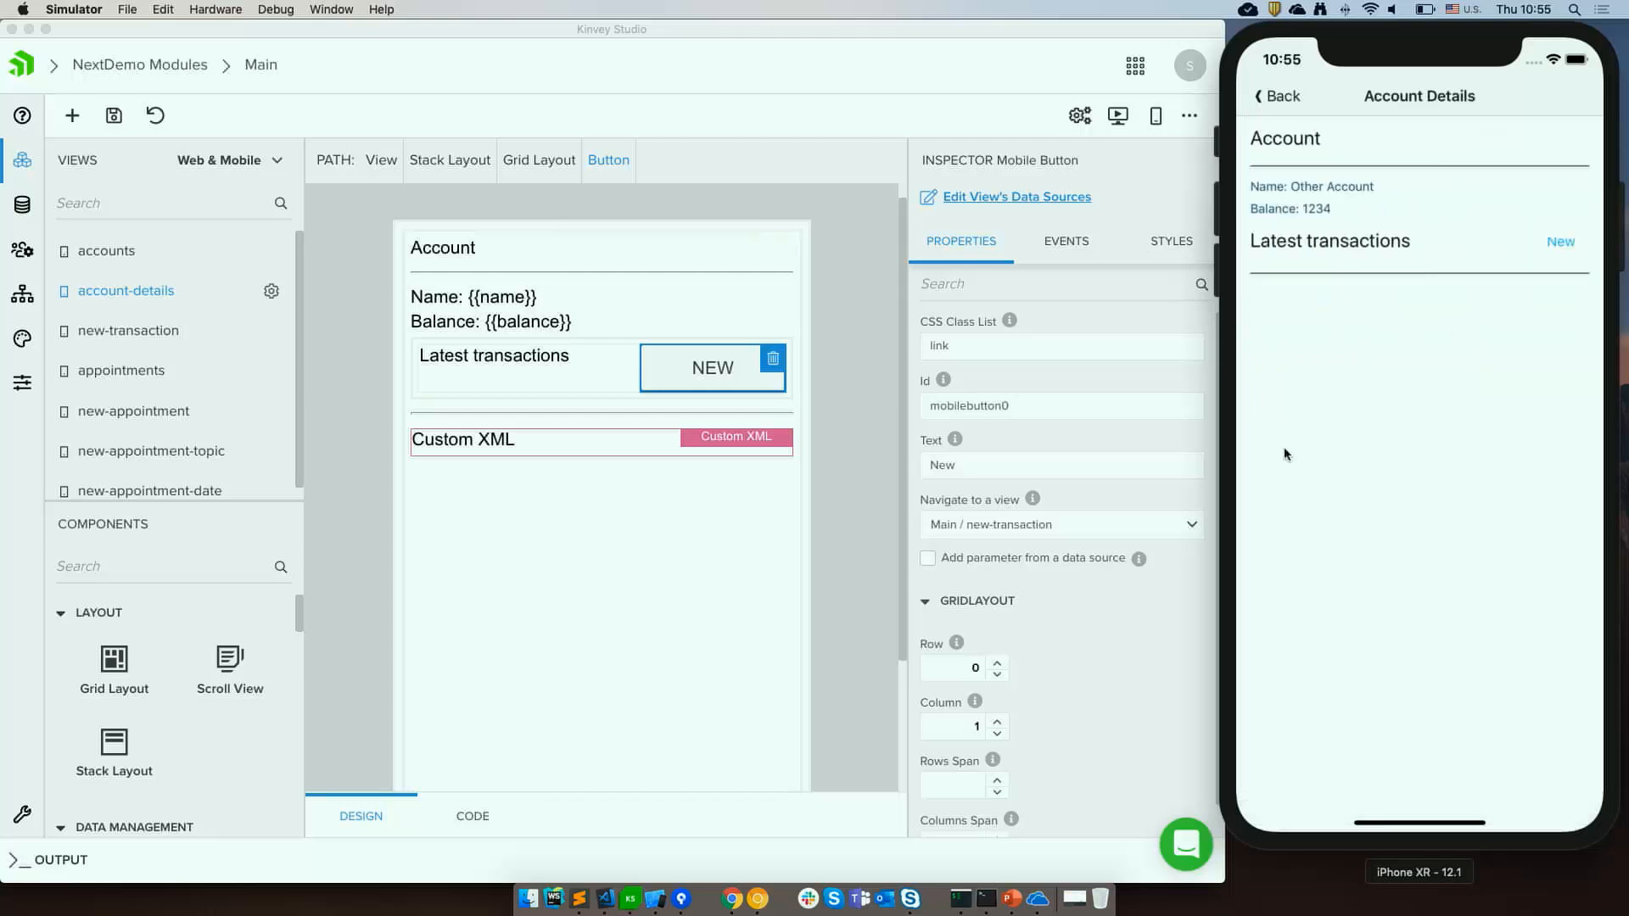
Open the new-transaction view and auto-generate its form from the transaction document source.
{"action": "left_click", "coordinate": [823, 526]}
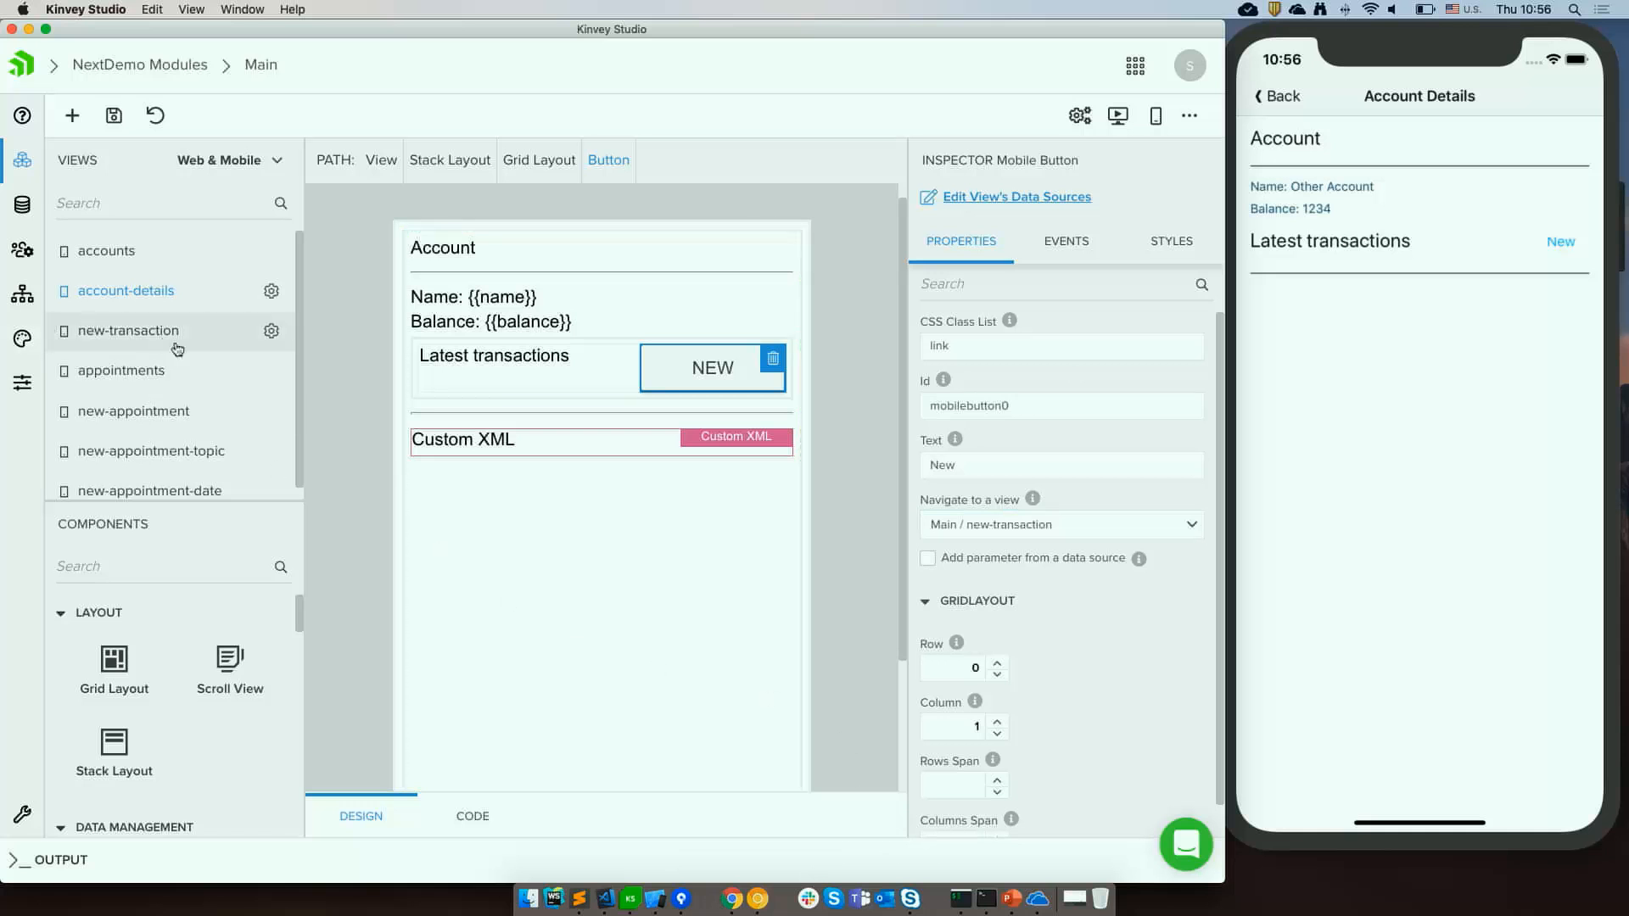
{"action": "left_click", "coordinate": [154, 330]}
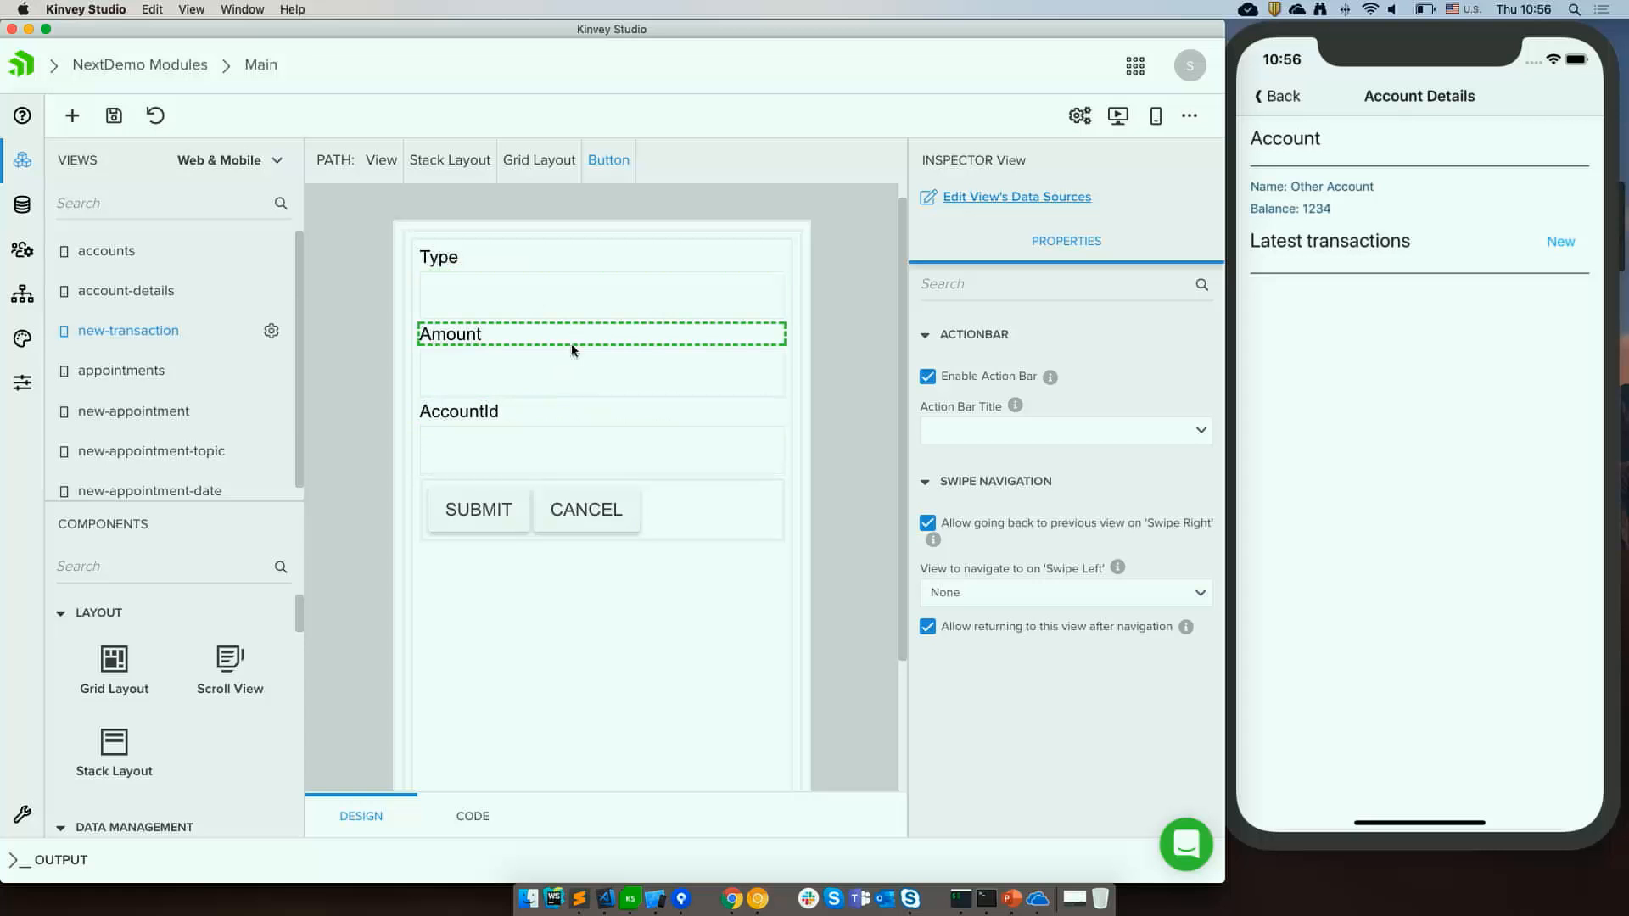
{"action": "left_click", "coordinate": [563, 411]}
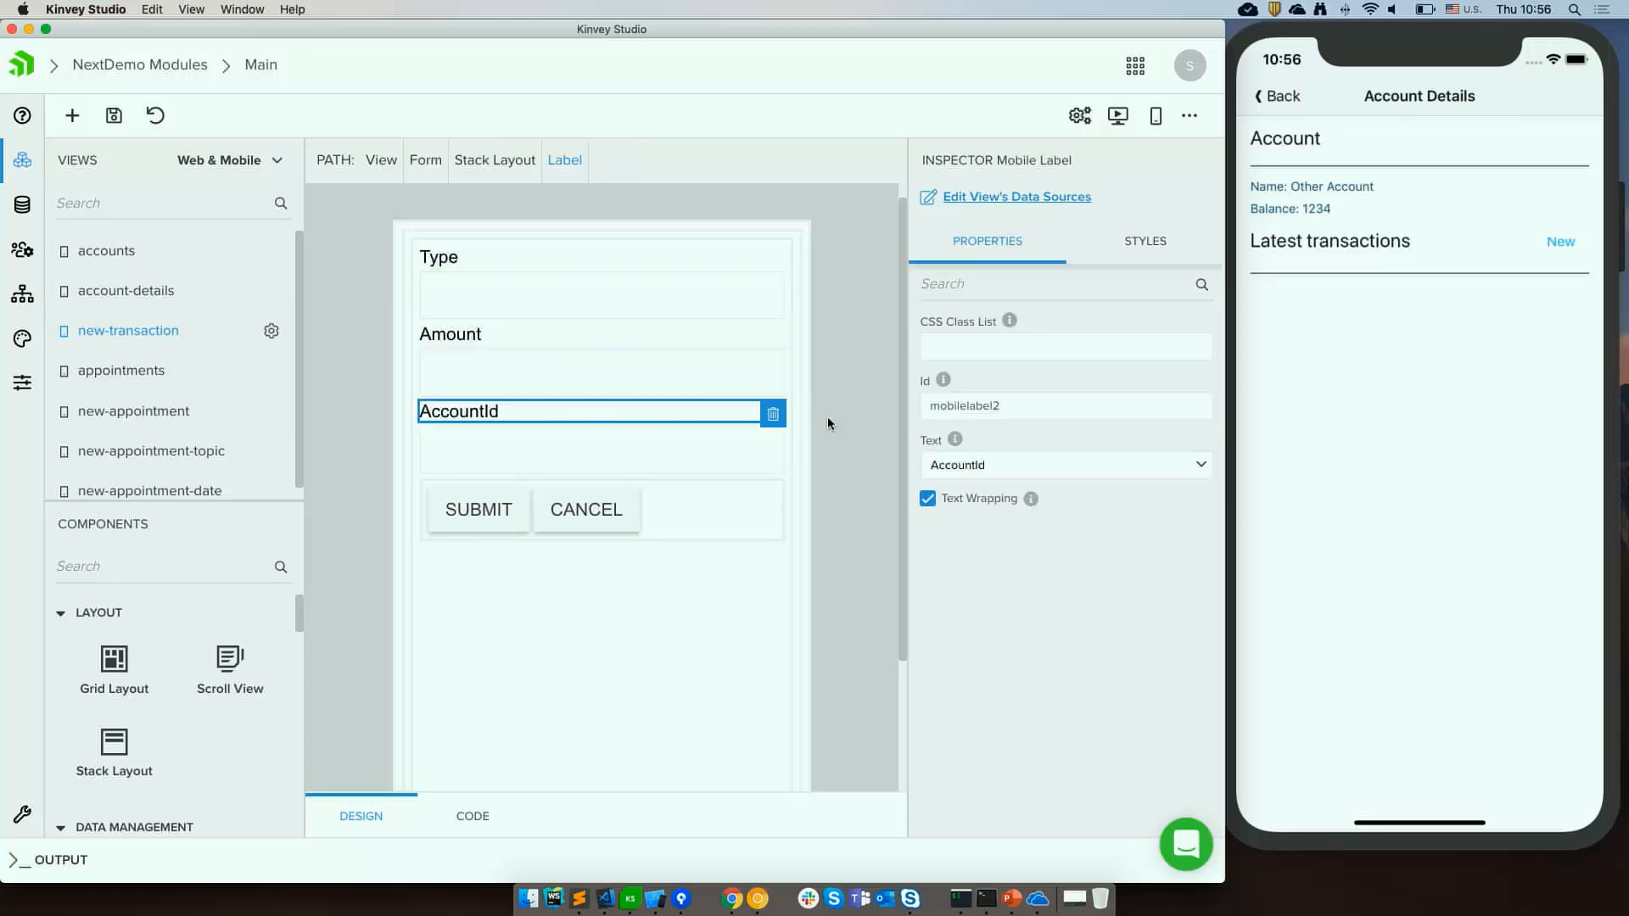
{"action": "left_click", "coordinate": [425, 161]}
{"action": "scroll", "coordinate": [984, 509], "scroll_direction": "down", "scroll_amount": 3}
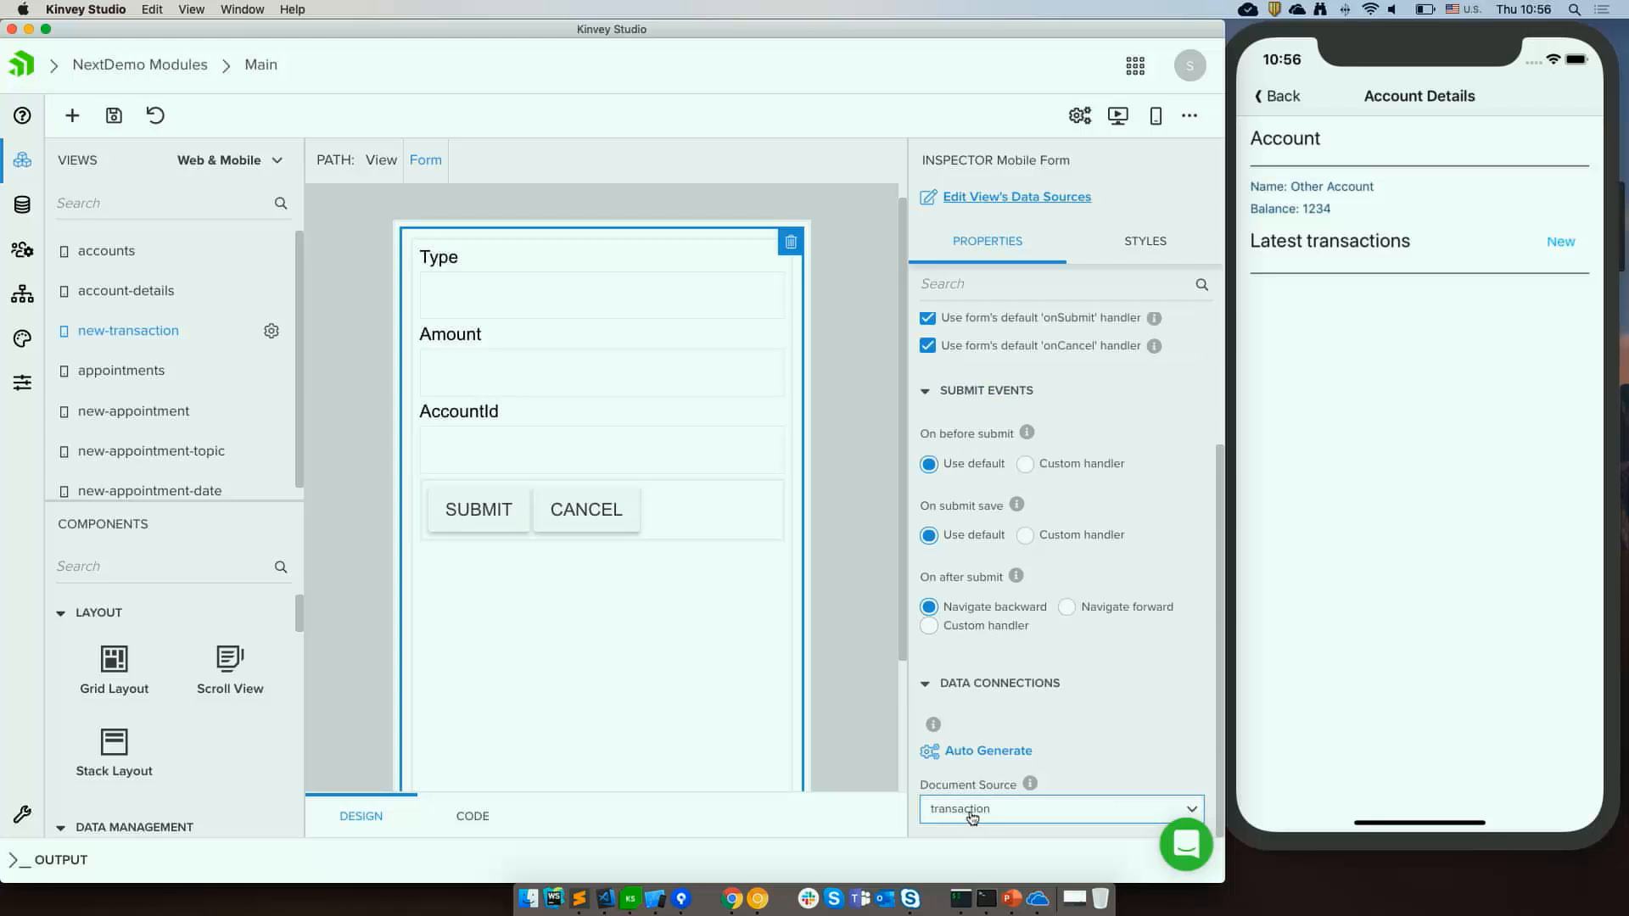
{"action": "left_click", "coordinate": [984, 751]}
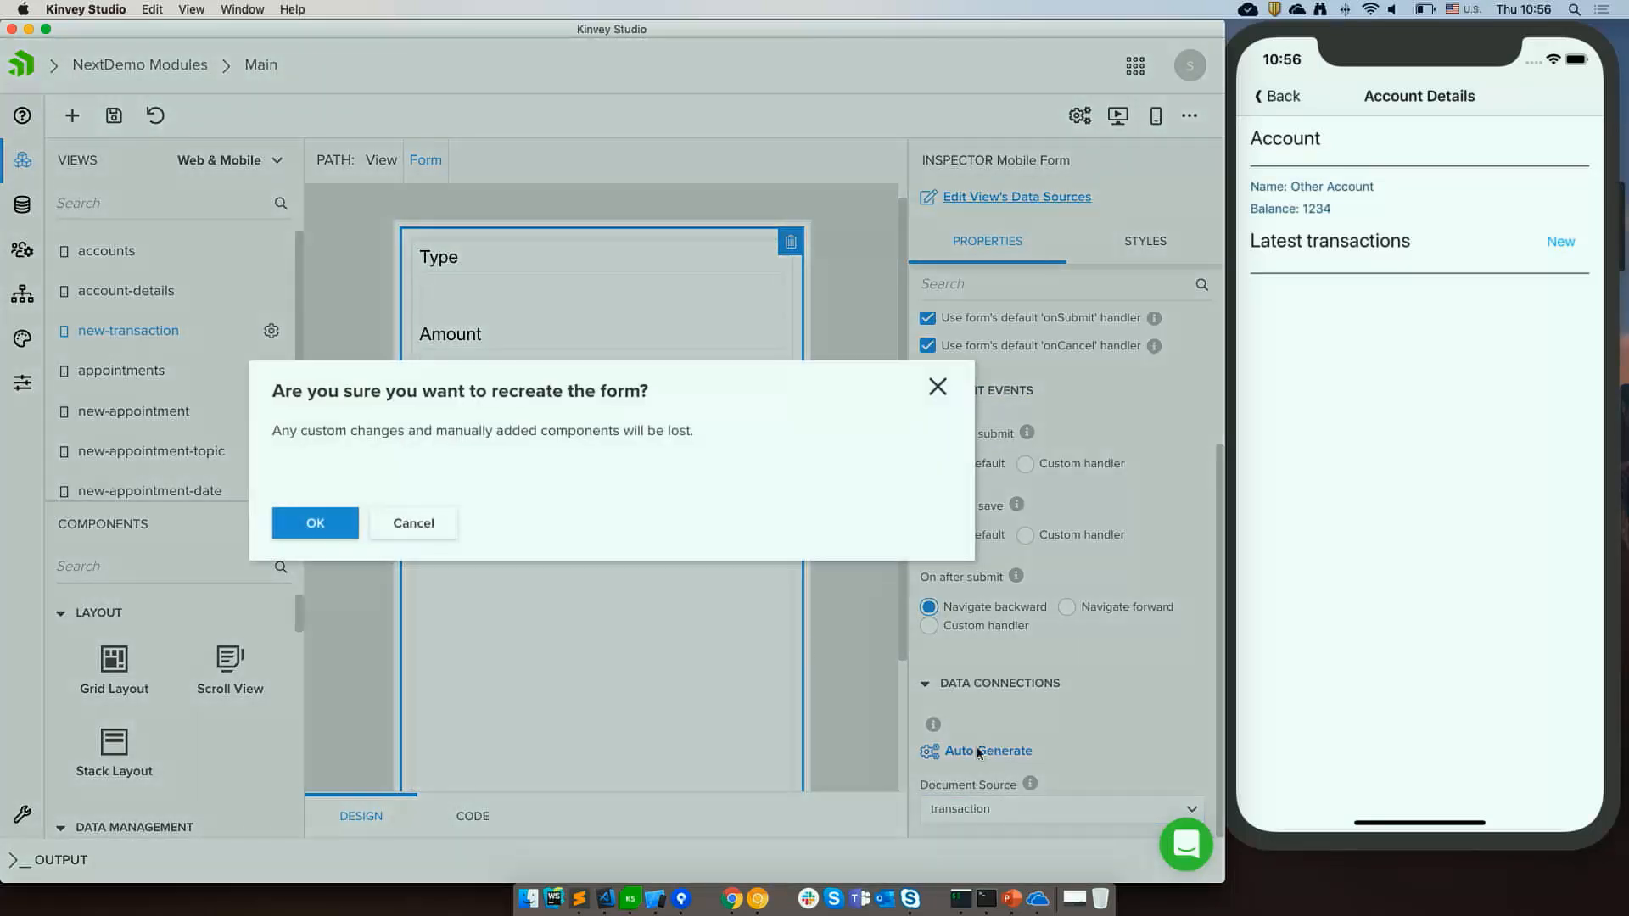
{"action": "left_click", "coordinate": [289, 529]}
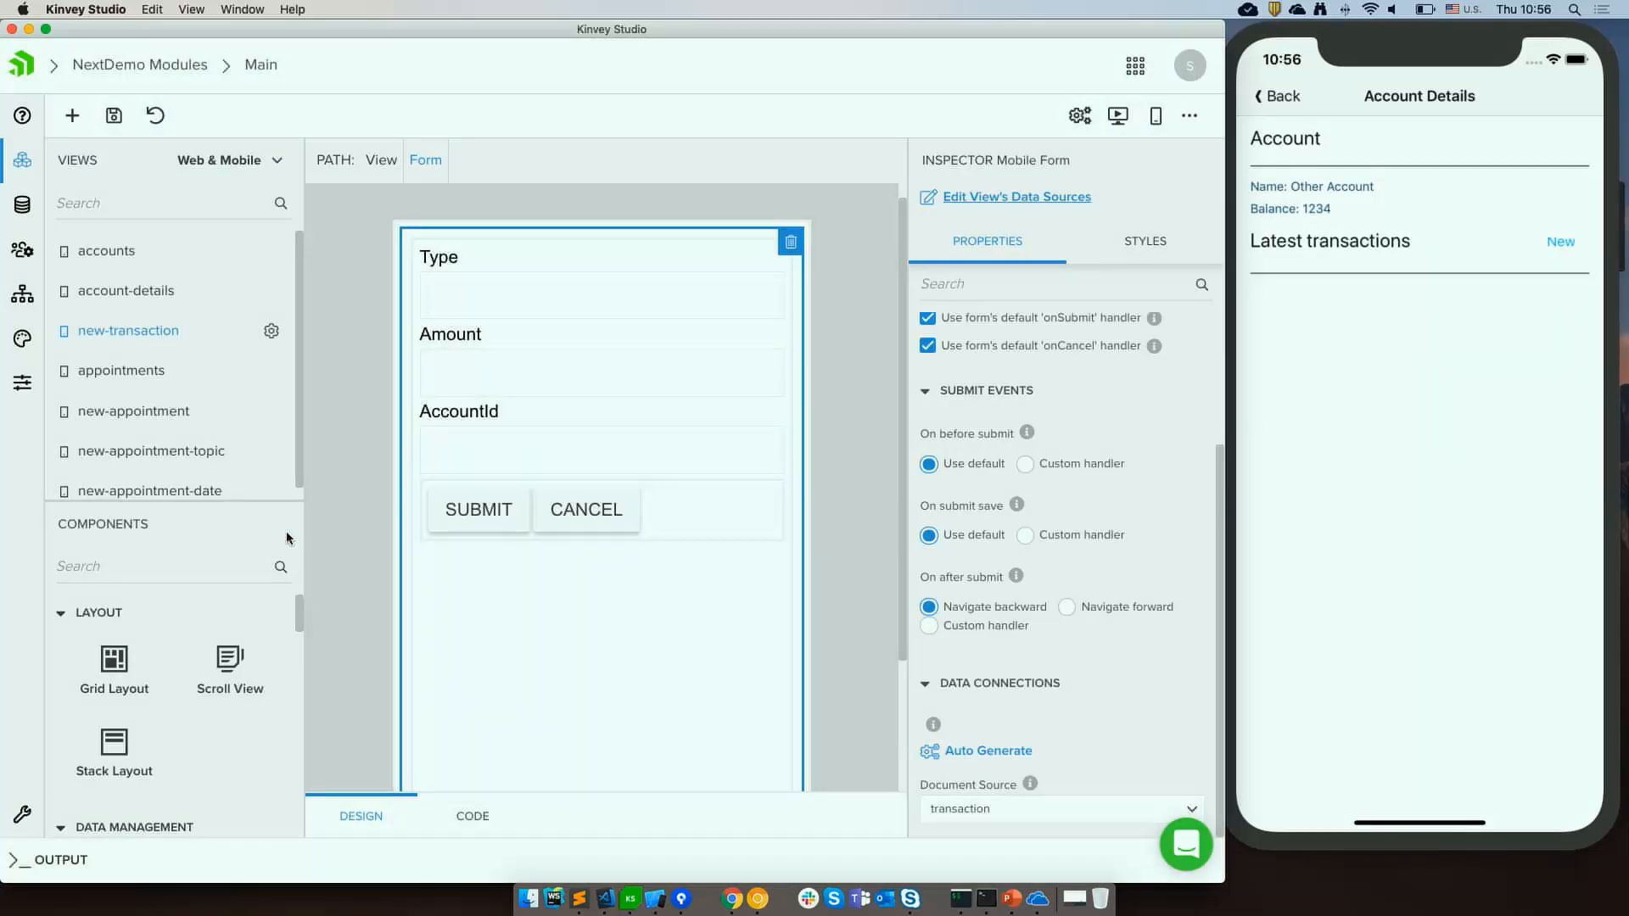
Delete the AccountId text field and its AccountId label from the form.
{"action": "left_click", "coordinate": [557, 300]}
{"action": "left_click", "coordinate": [495, 458]}
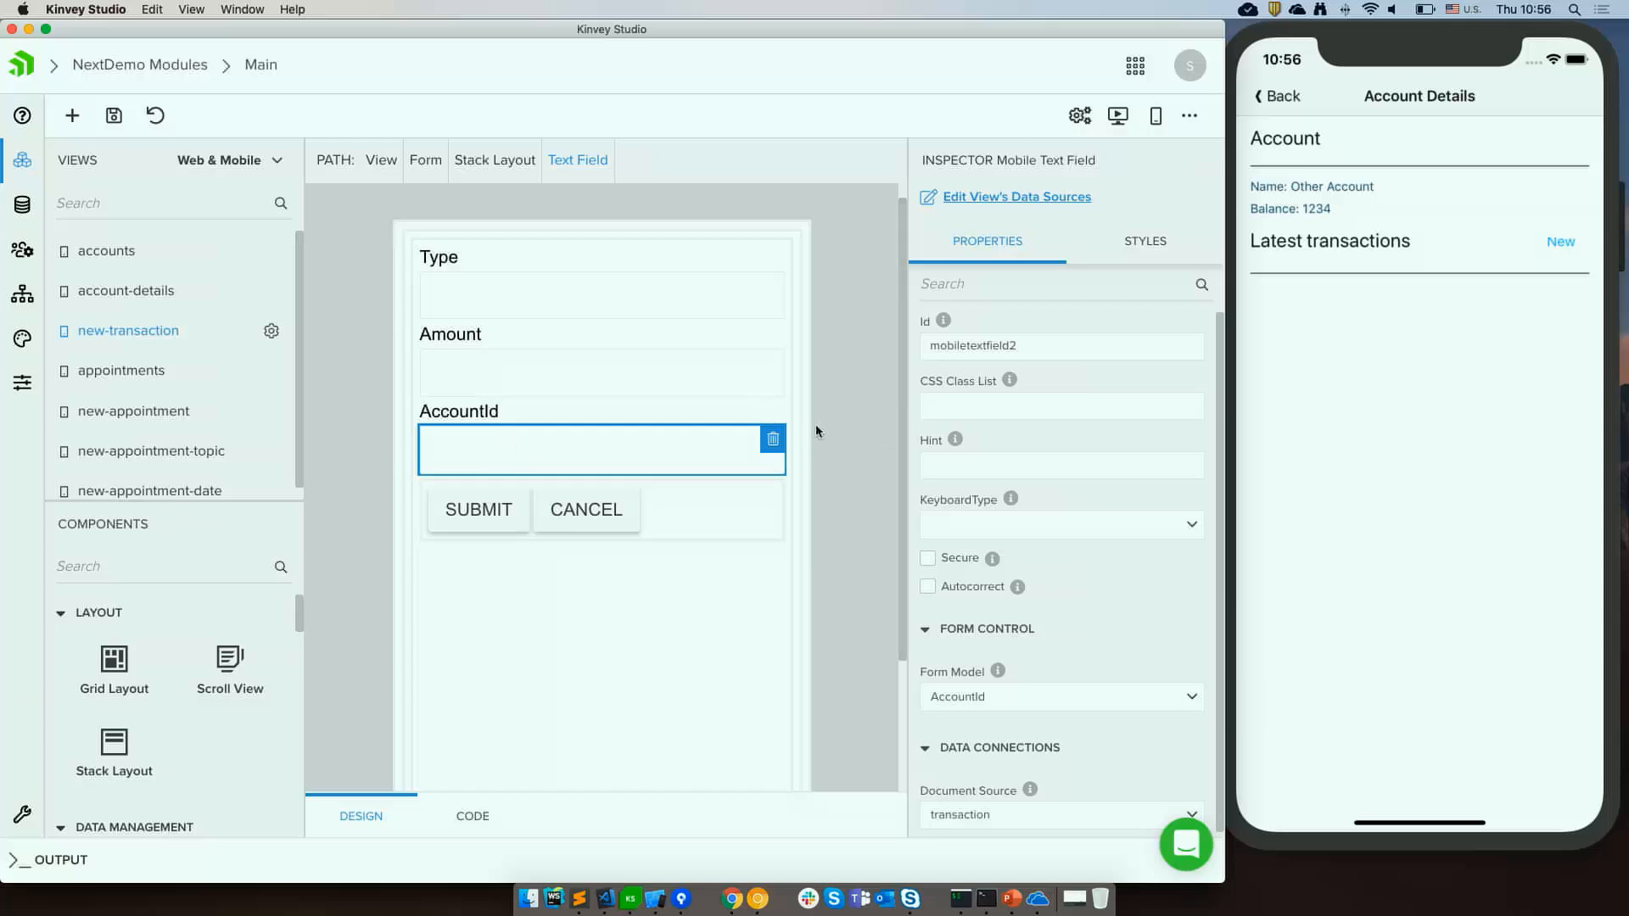
{"action": "left_click", "coordinate": [772, 439]}
{"action": "left_click", "coordinate": [356, 523]}
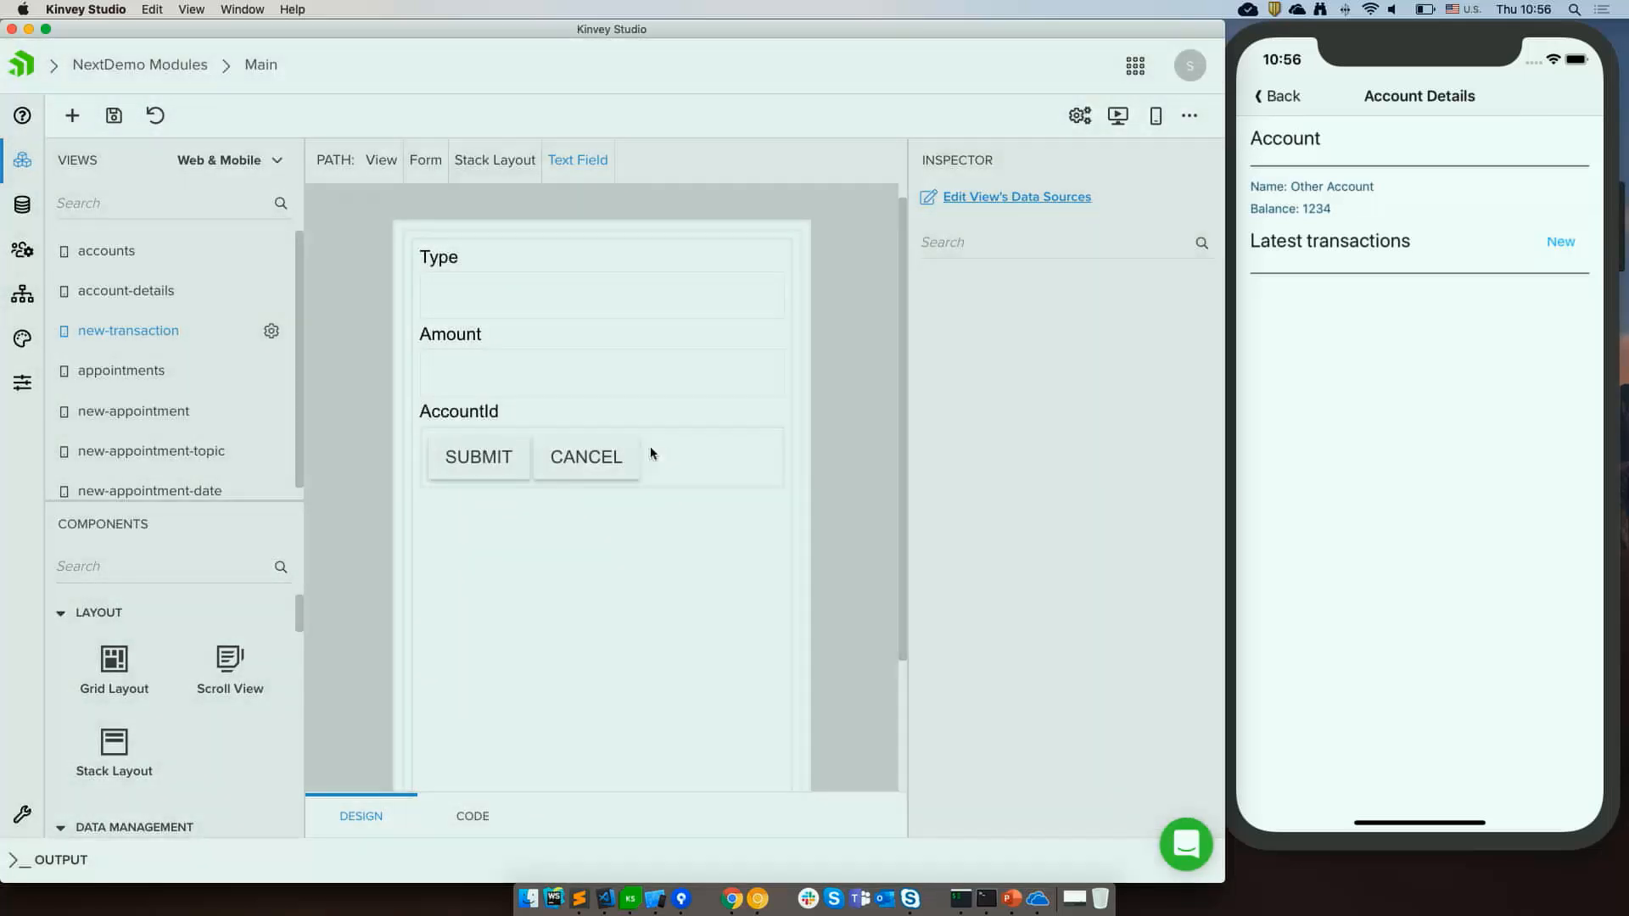
{"action": "left_click", "coordinate": [544, 414]}
{"action": "left_click", "coordinate": [770, 414]}
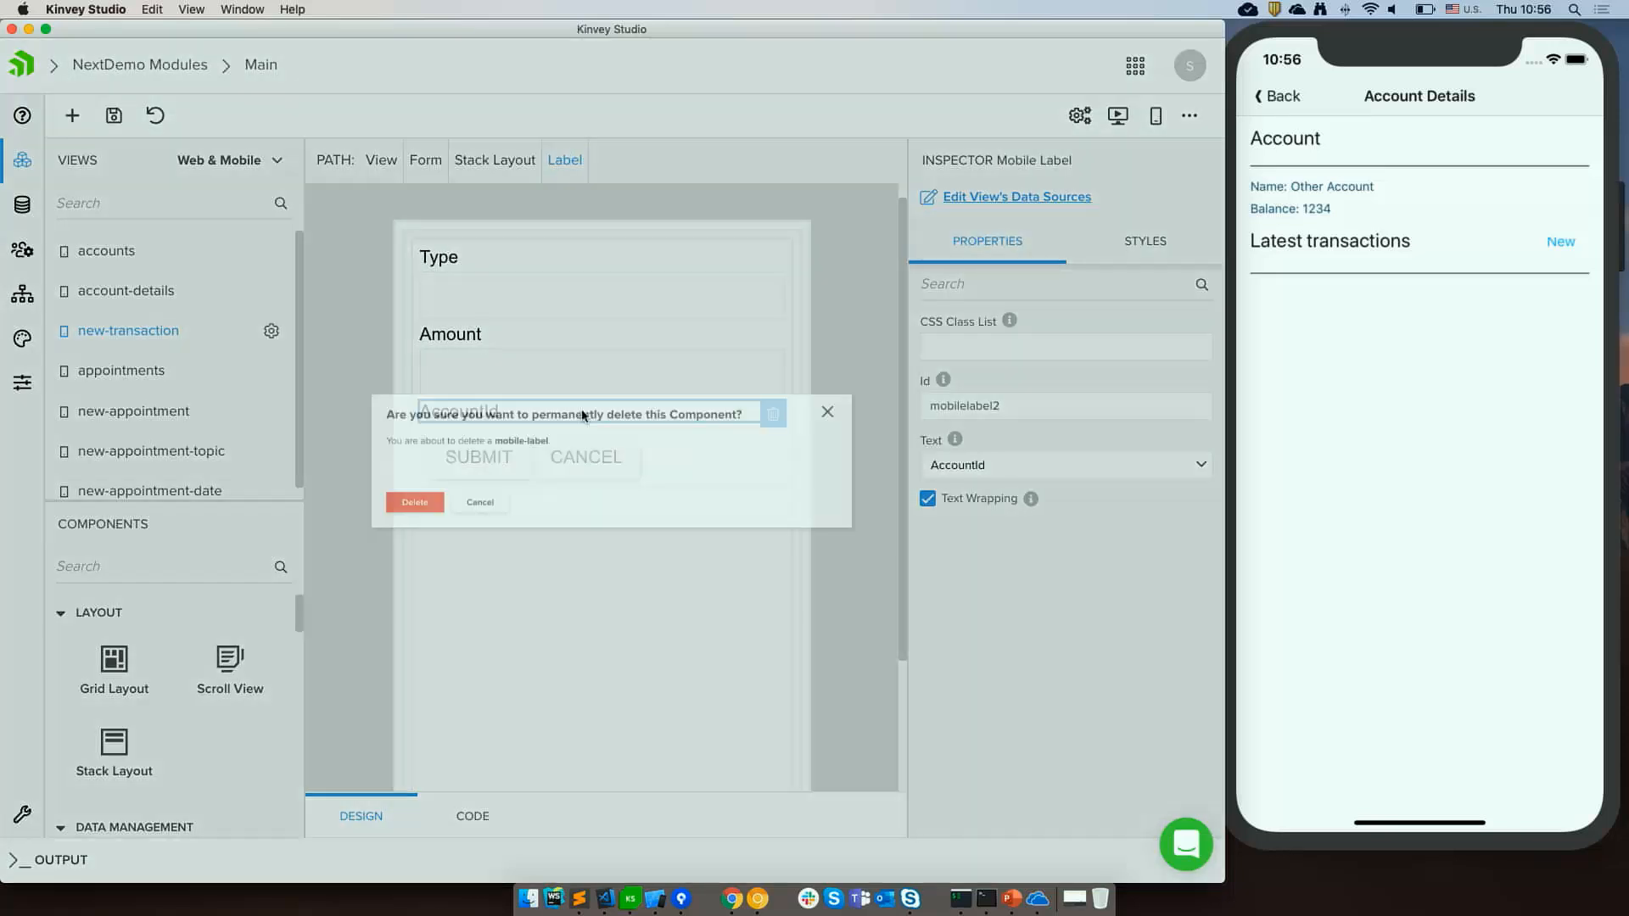
{"action": "left_click", "coordinate": [312, 524]}
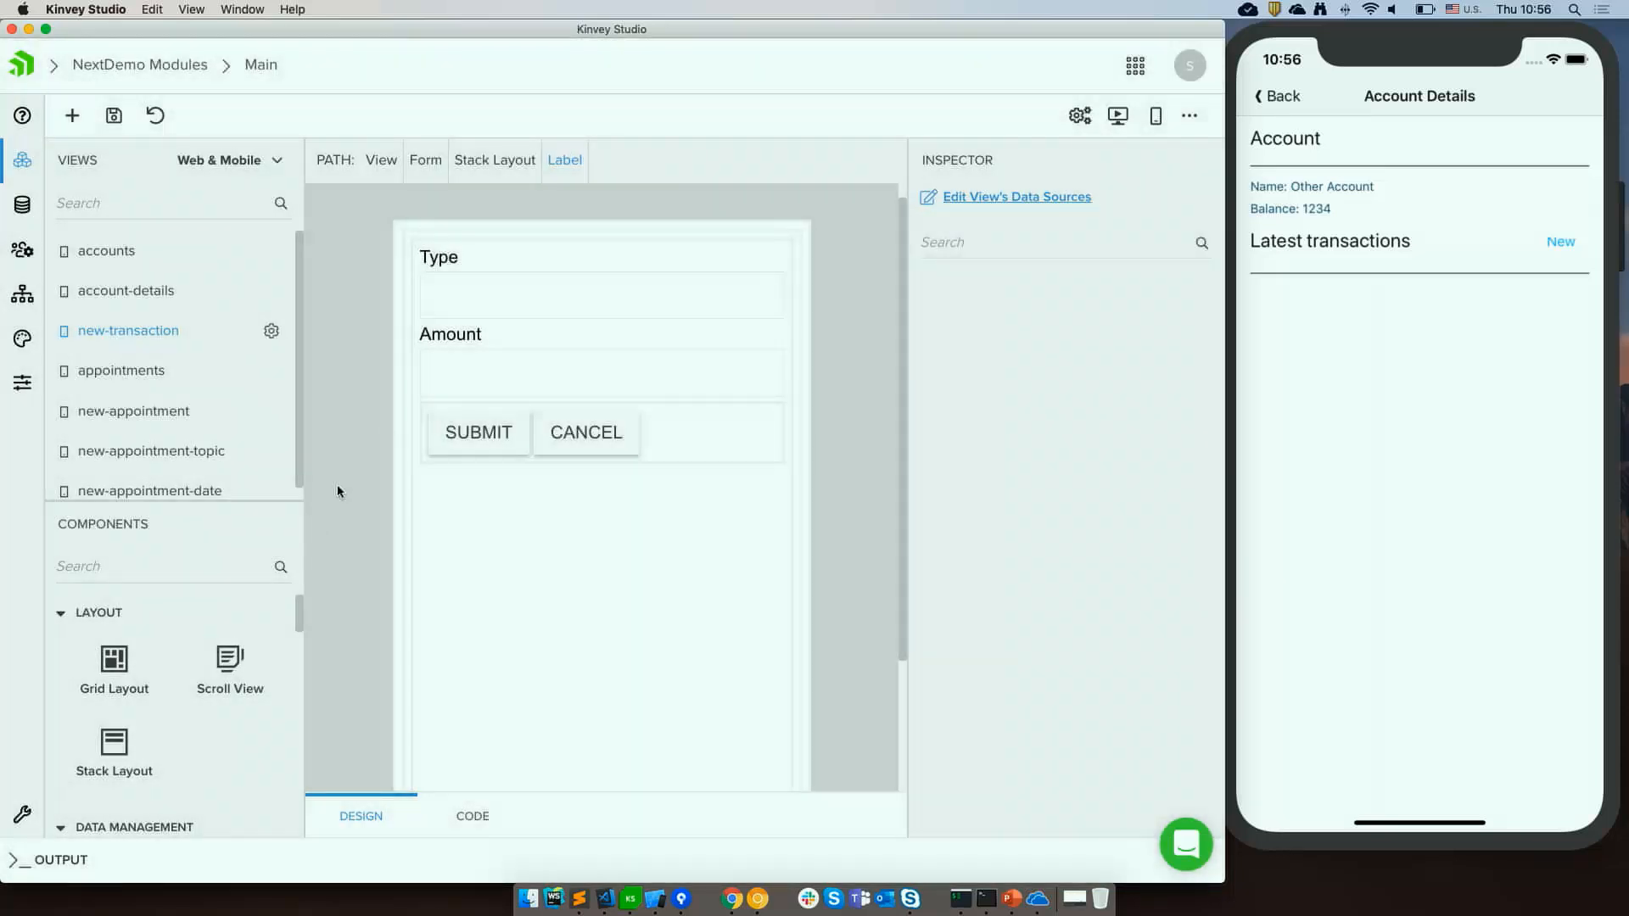
Delete the text field under the Type label.
{"action": "left_click", "coordinate": [479, 310]}
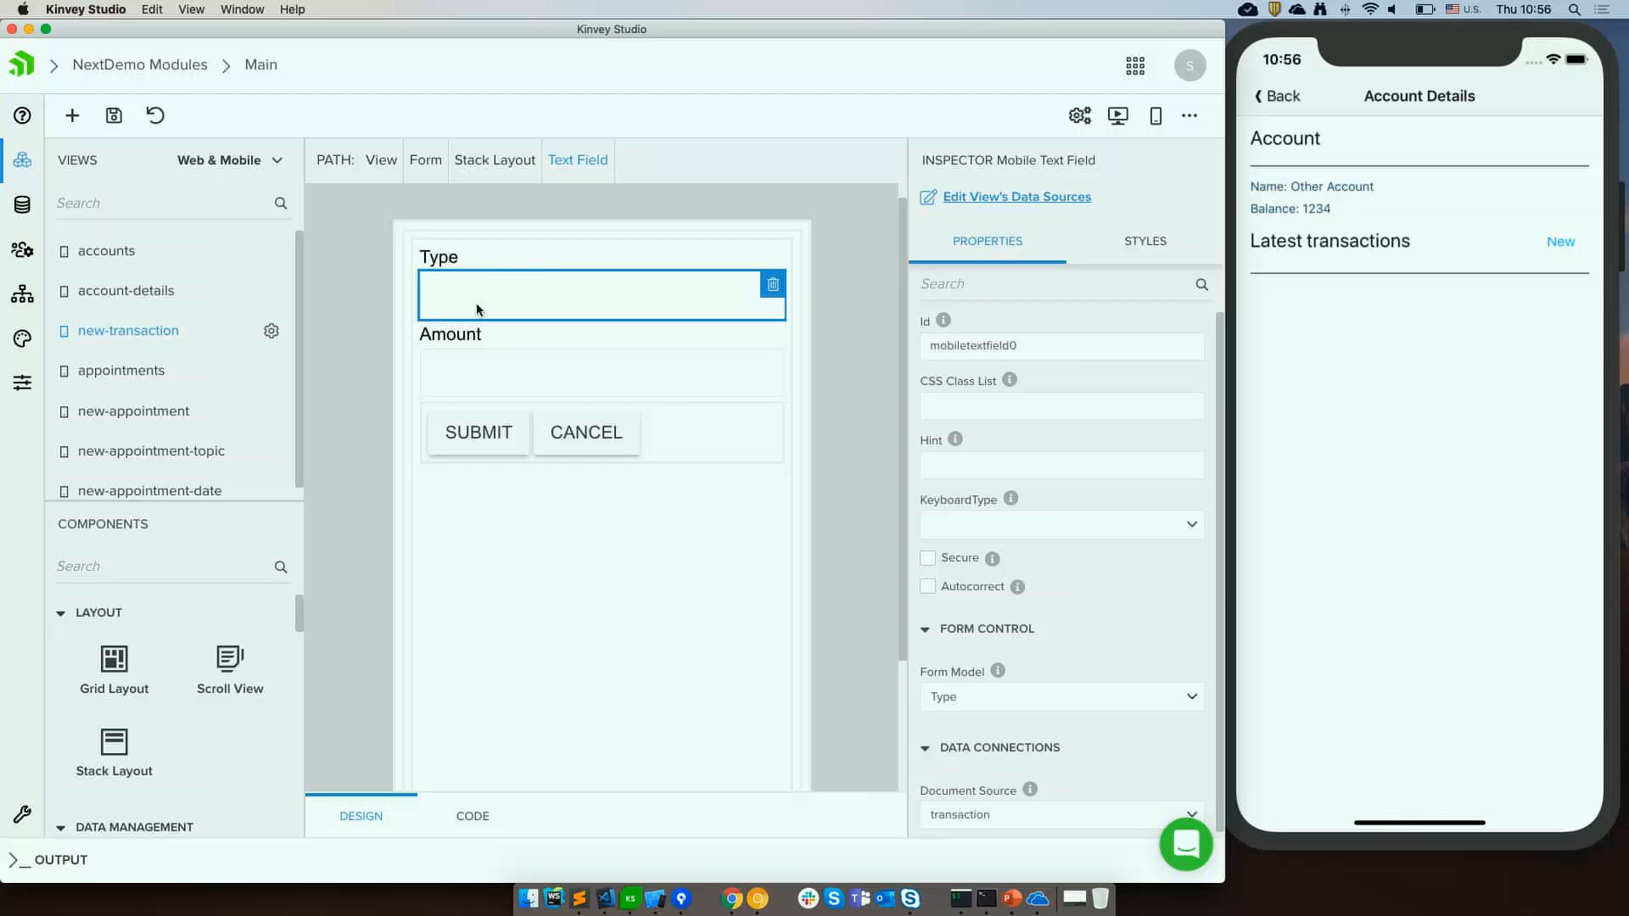
{"action": "left_click", "coordinate": [773, 284]}
{"action": "left_click", "coordinate": [315, 522]}
Add a Picker component under the Type label in the form.
{"action": "scroll", "coordinate": [193, 739], "scroll_direction": "down", "scroll_amount": 5}
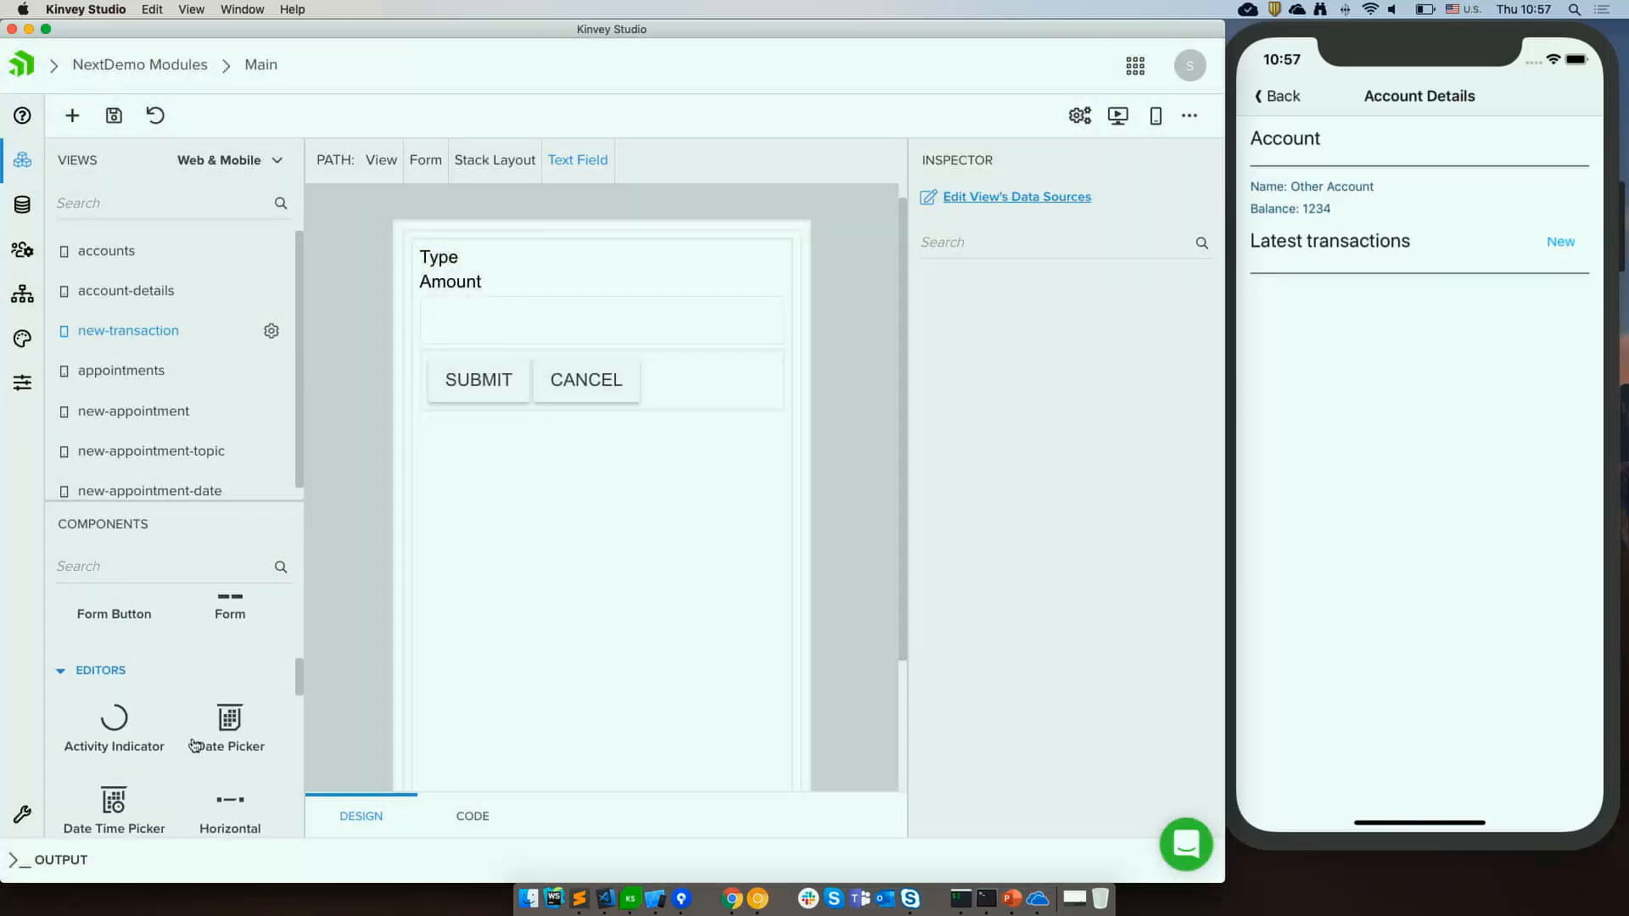
{"action": "scroll", "coordinate": [207, 704], "scroll_direction": "down", "scroll_amount": 5}
{"action": "left_click_drag", "start_coordinate": [230, 642], "coordinate": [468, 265]}
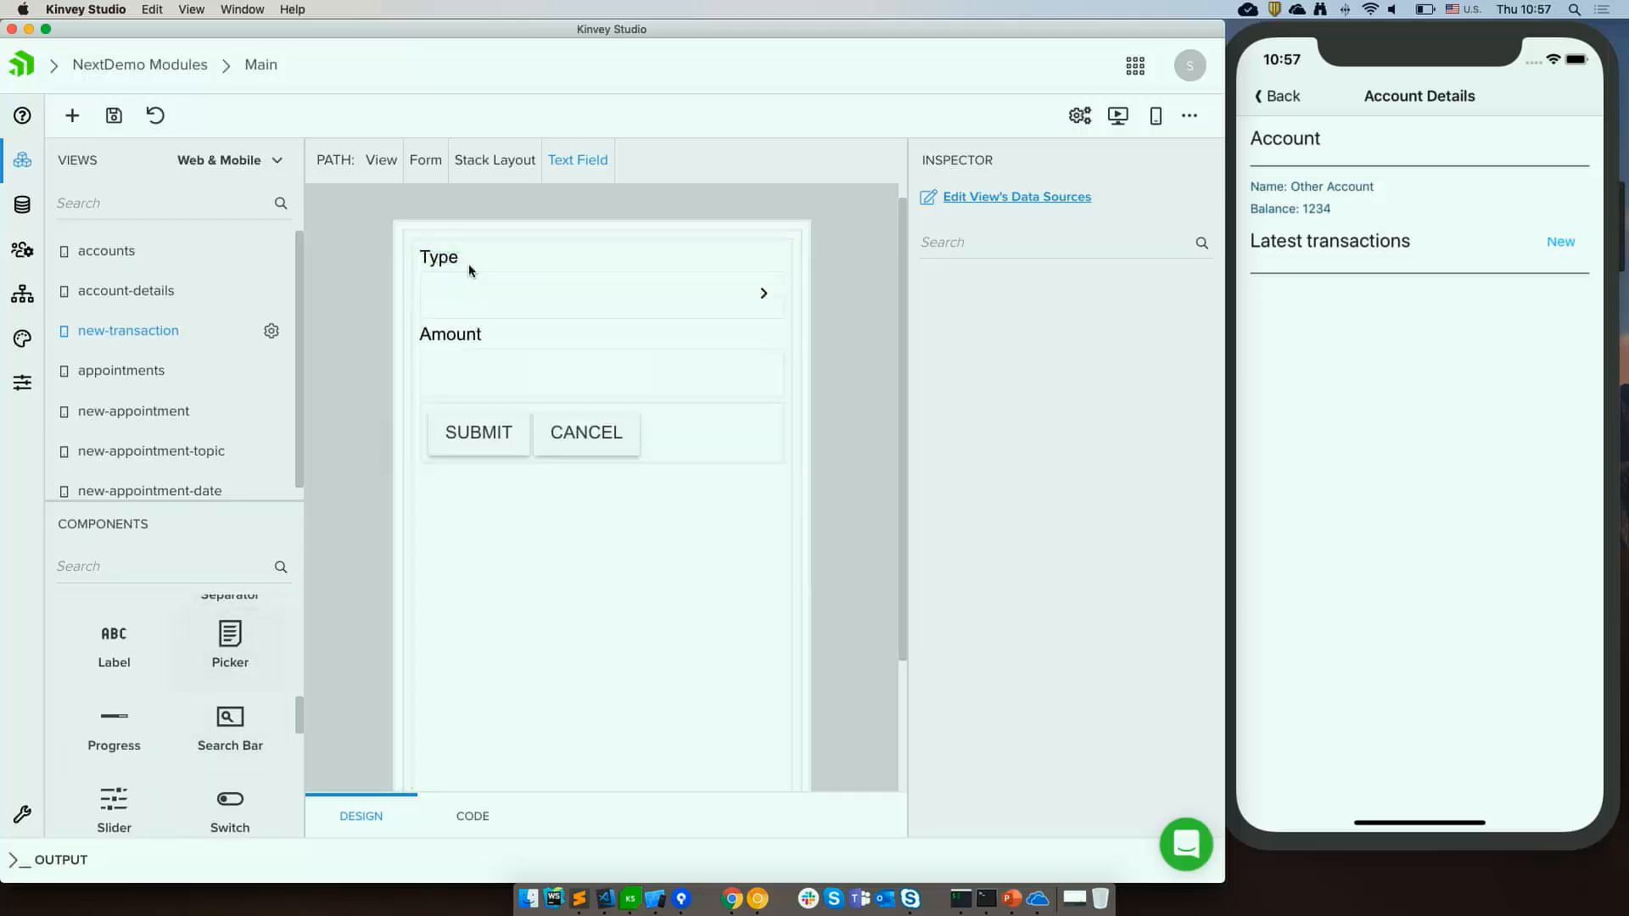
{"action": "left_click", "coordinate": [543, 287]}
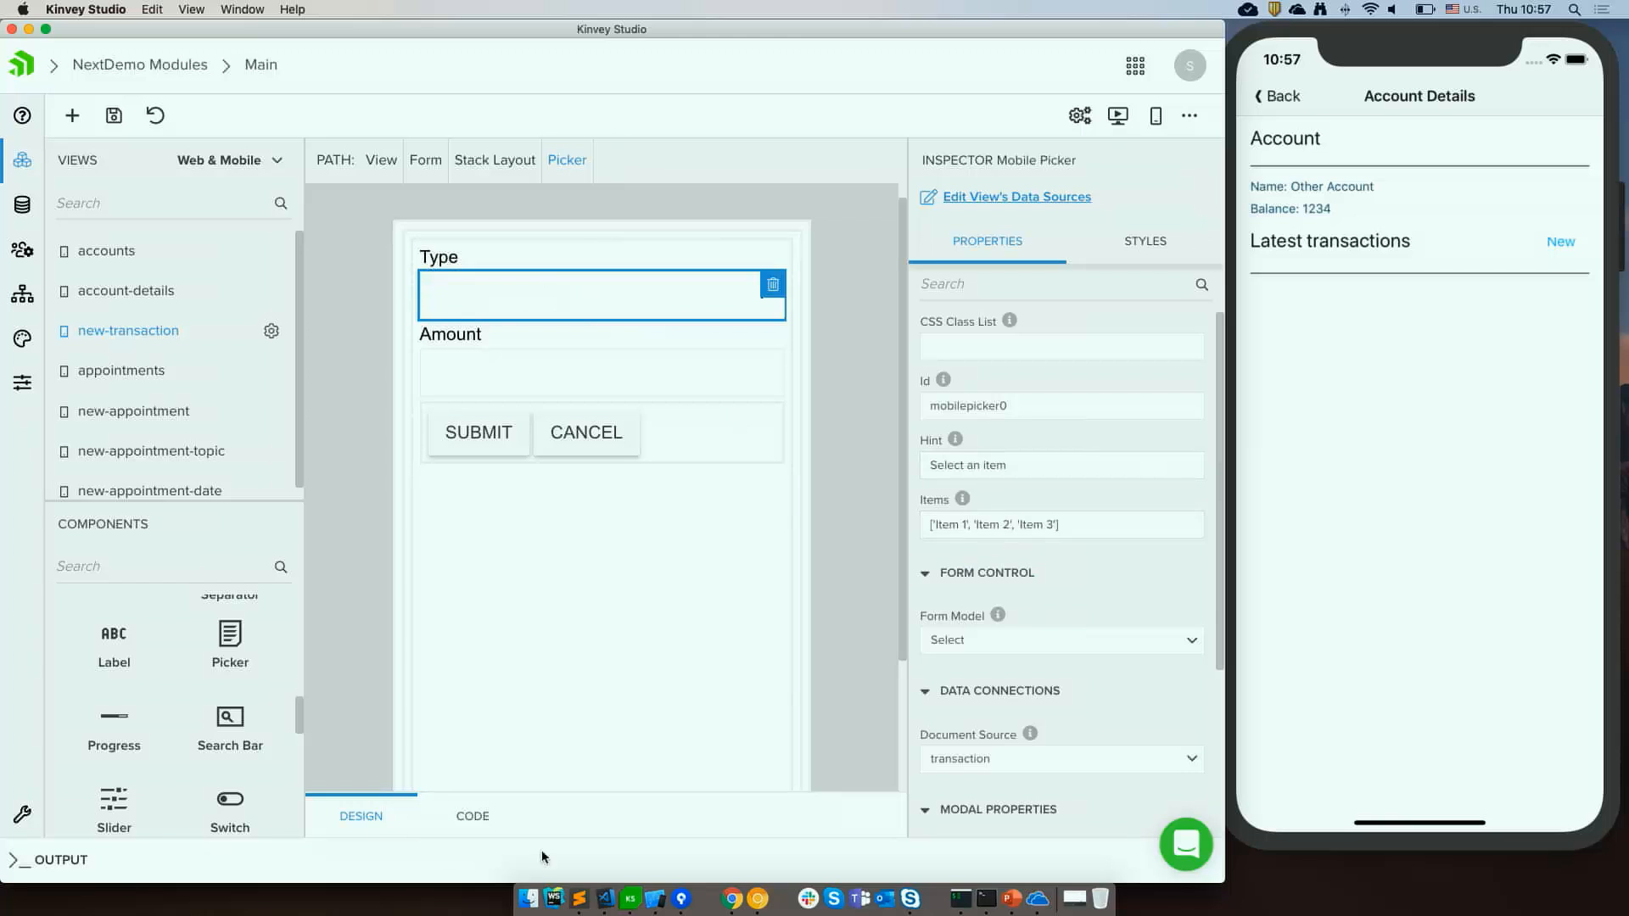
Set the picker's Items to ['Debit', 'Credit'] using the list copied from the snippets file.
{"action": "left_click", "coordinate": [579, 897]}
{"action": "left_click_drag", "start_coordinate": [212, 478], "coordinate": [50, 481]}
{"action": "left_click", "coordinate": [266, 458]}
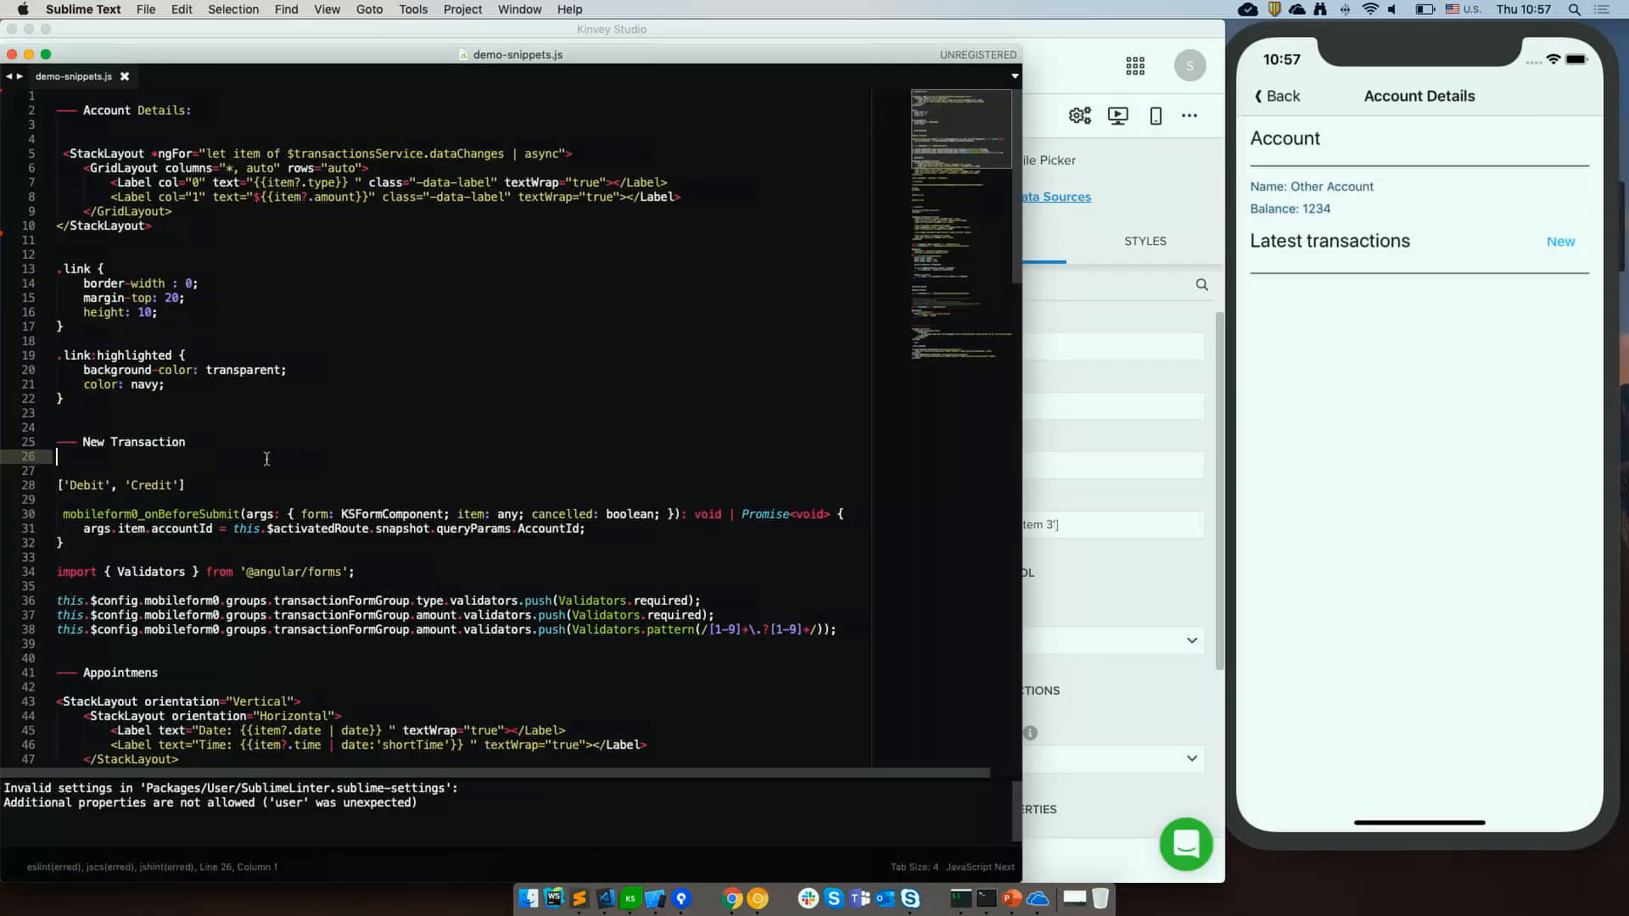
{"action": "left_click_drag", "start_coordinate": [208, 477], "coordinate": [88, 481]}
{"action": "key", "text": "Down"}
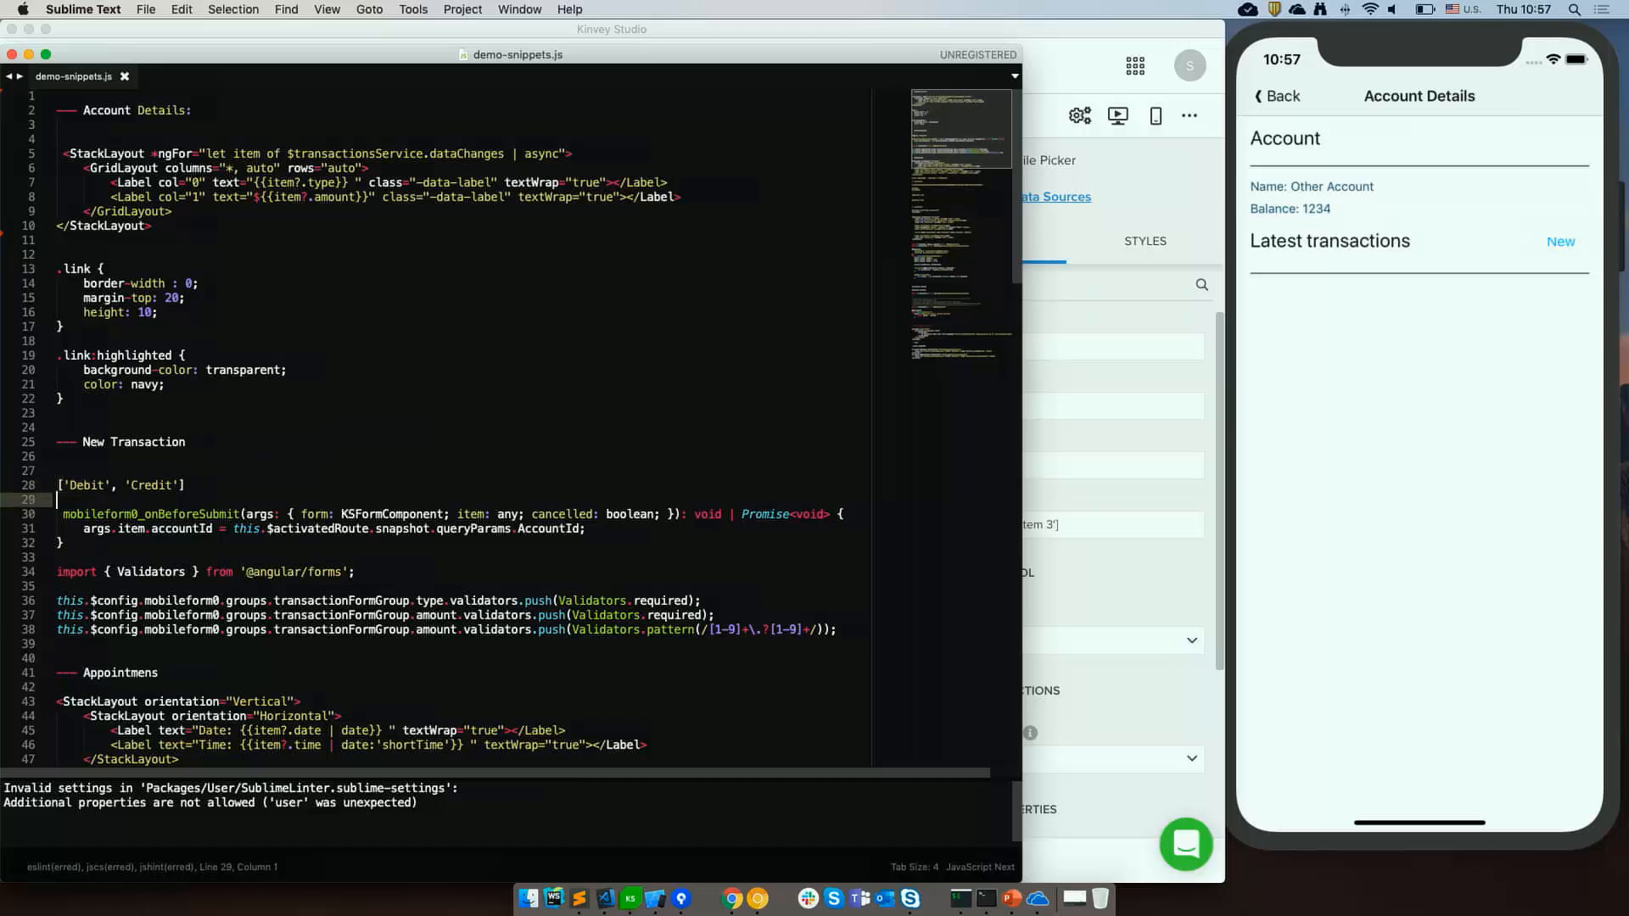
{"action": "key", "text": "Up"}
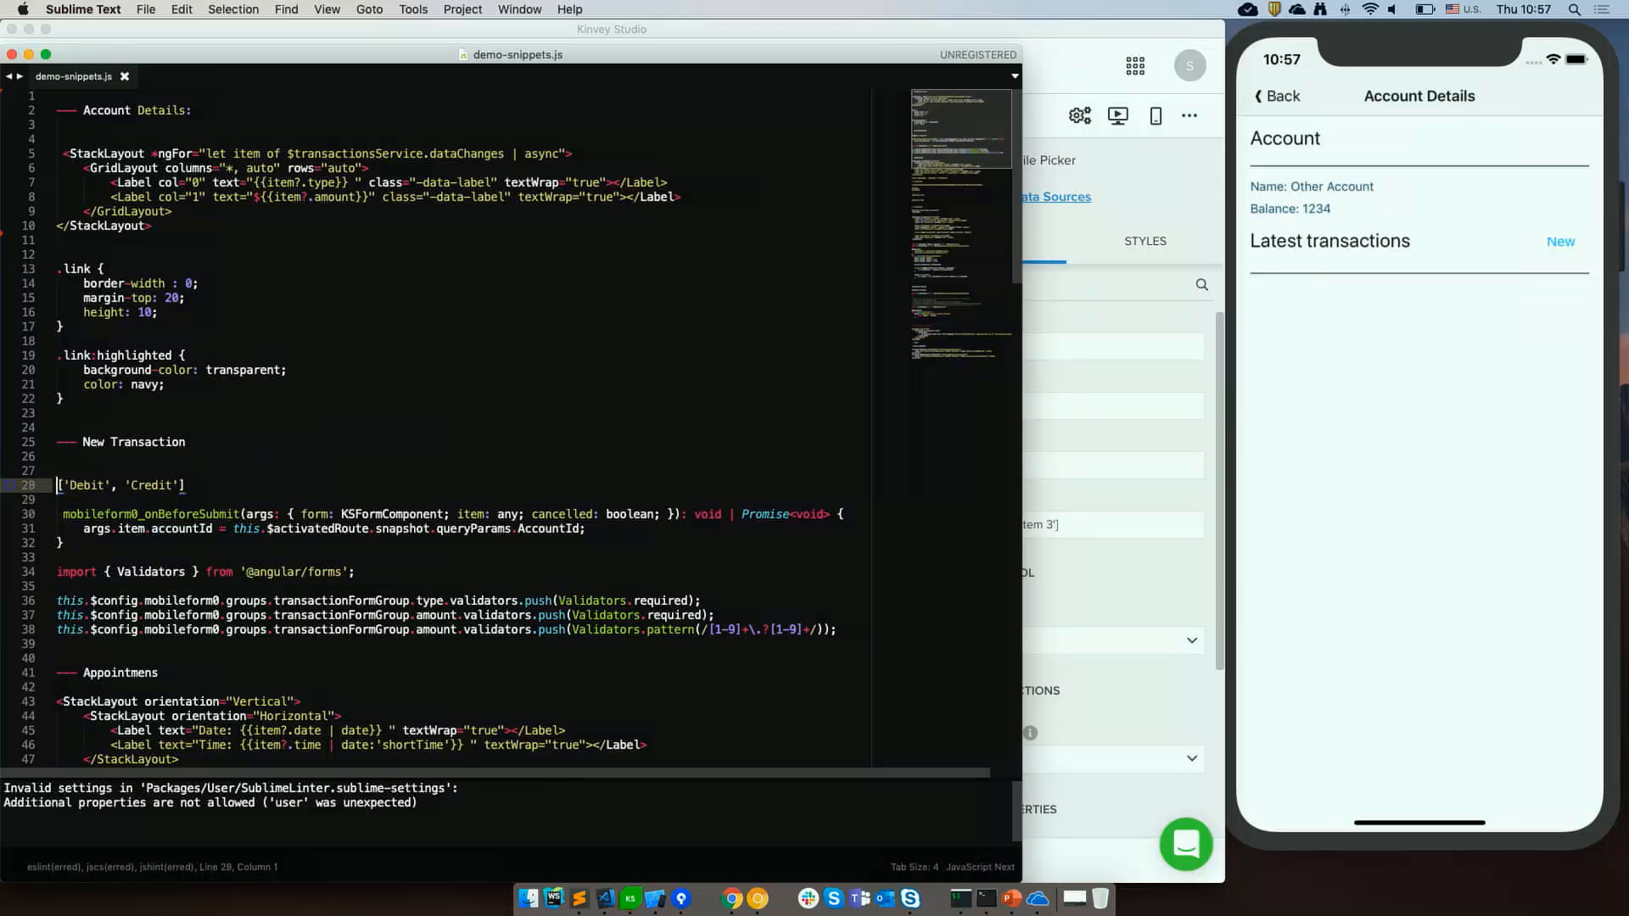
{"action": "key", "text": "shift+End"}
{"action": "key", "text": "super+c"}
{"action": "key", "text": "super+Tab"}
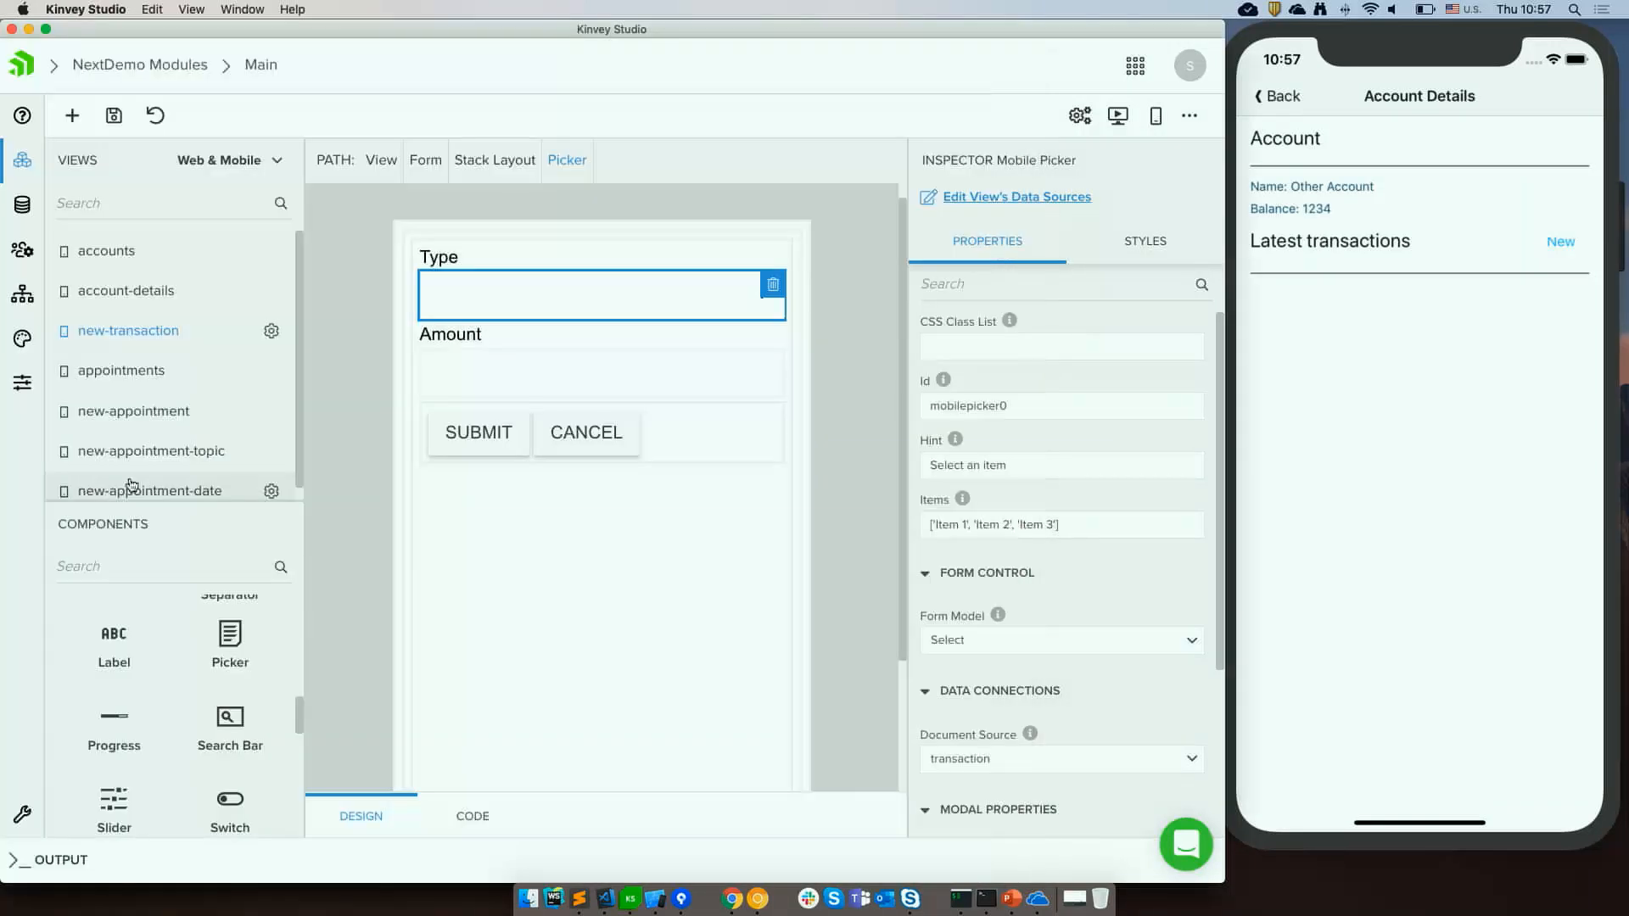
{"action": "left_click", "coordinate": [1087, 523]}
{"action": "key", "text": "super+a"}
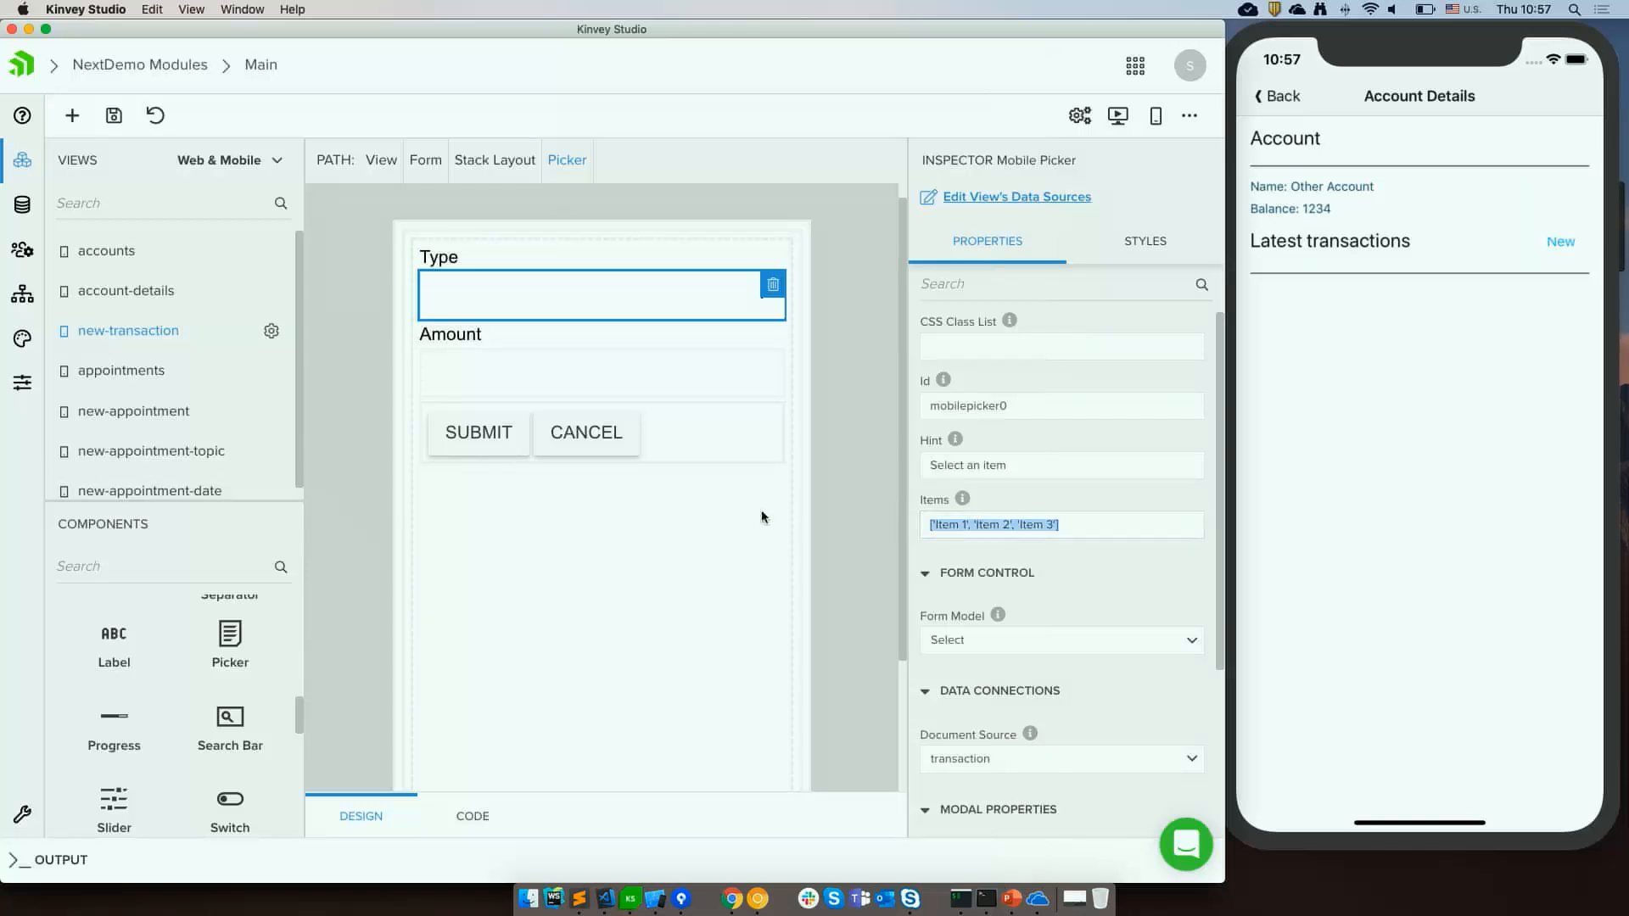
{"action": "key", "text": "super+v"}
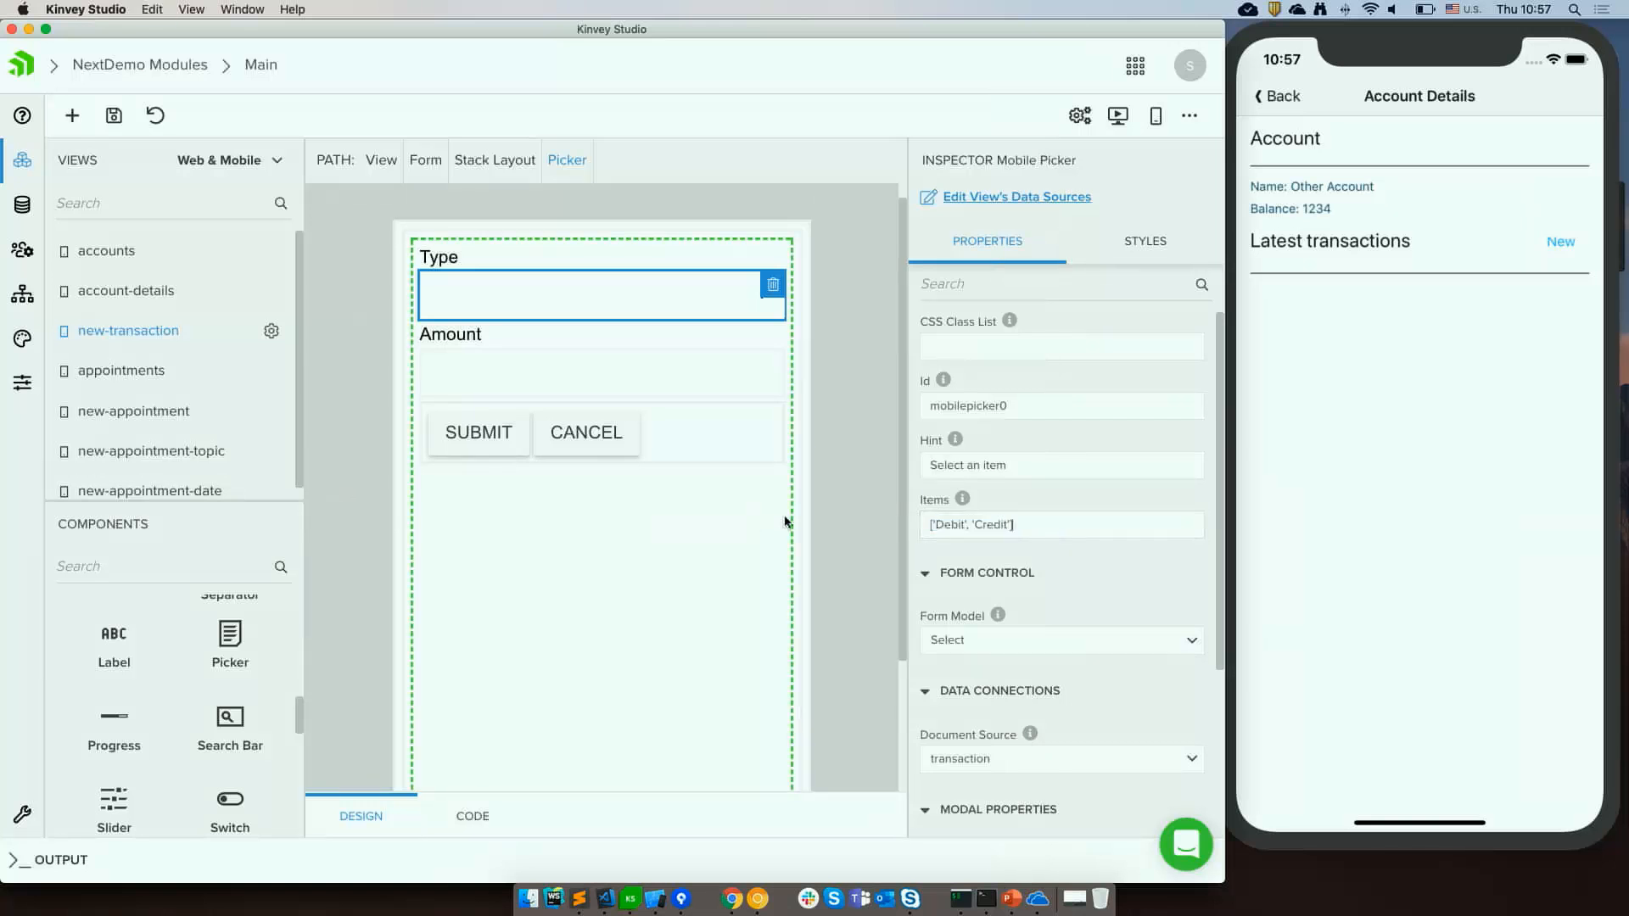
{"action": "double_click", "coordinate": [943, 527]}
{"action": "double_click", "coordinate": [989, 525]}
Bind the picker's Form Model to Type and save the view.
{"action": "left_click", "coordinate": [1071, 646]}
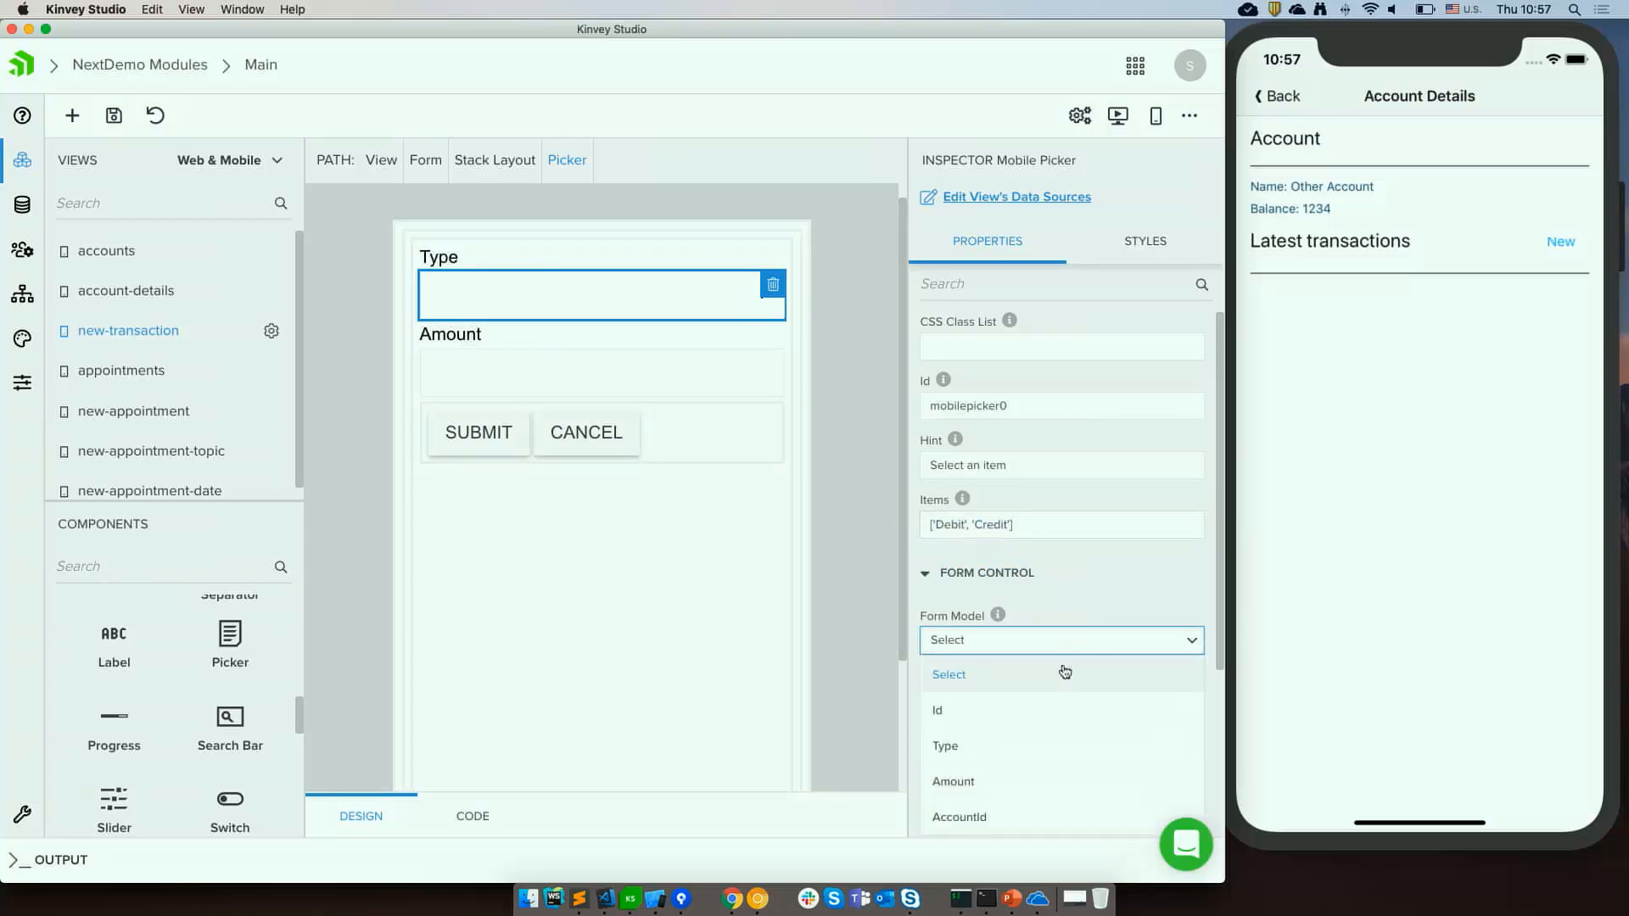
{"action": "left_click", "coordinate": [975, 747]}
{"action": "left_click", "coordinate": [837, 597]}
{"action": "key", "text": "super+s"}
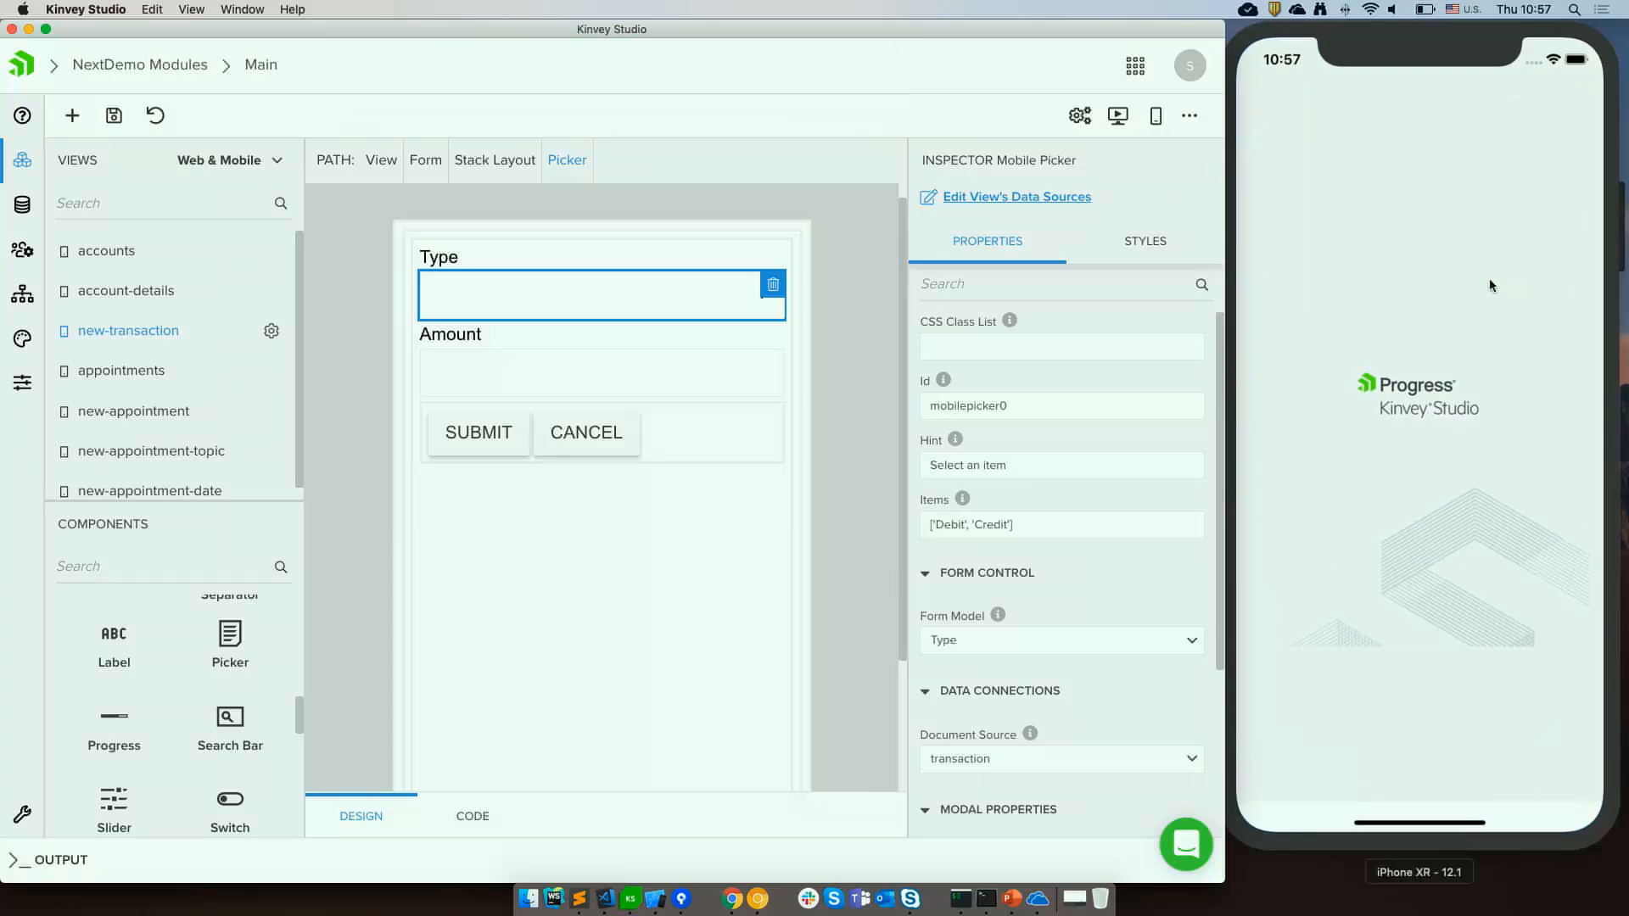
In the simulator, open an account's new-transaction form and pick Debit in the Type picker to test it.
{"action": "left_click", "coordinate": [1395, 185]}
{"action": "left_click", "coordinate": [1396, 185]}
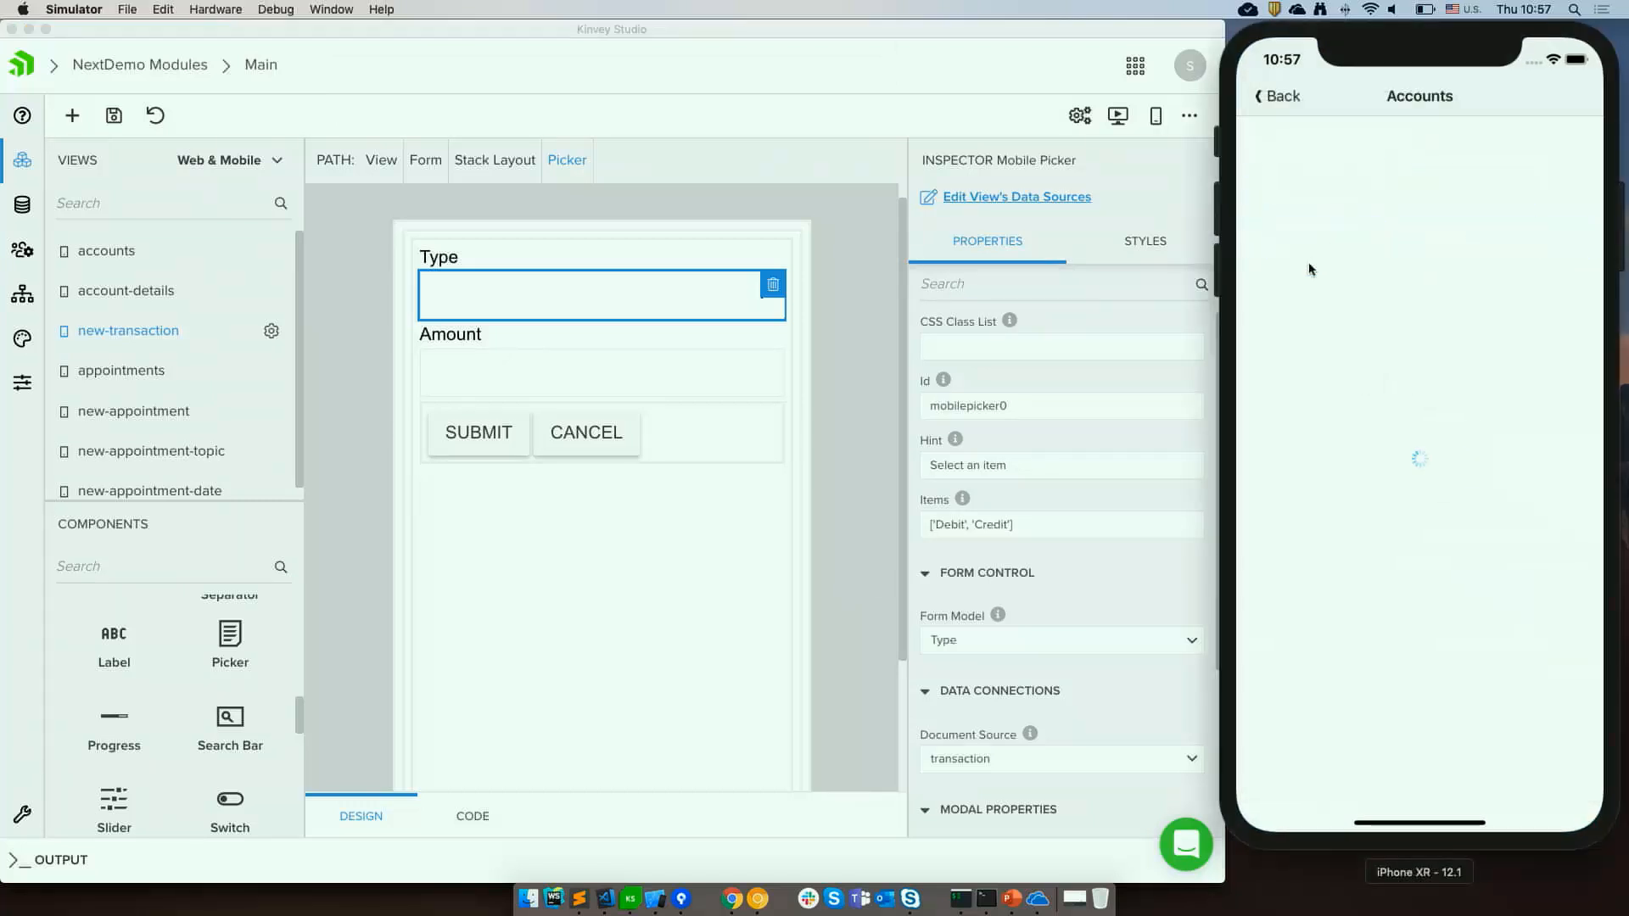
{"action": "left_click", "coordinate": [1302, 300]}
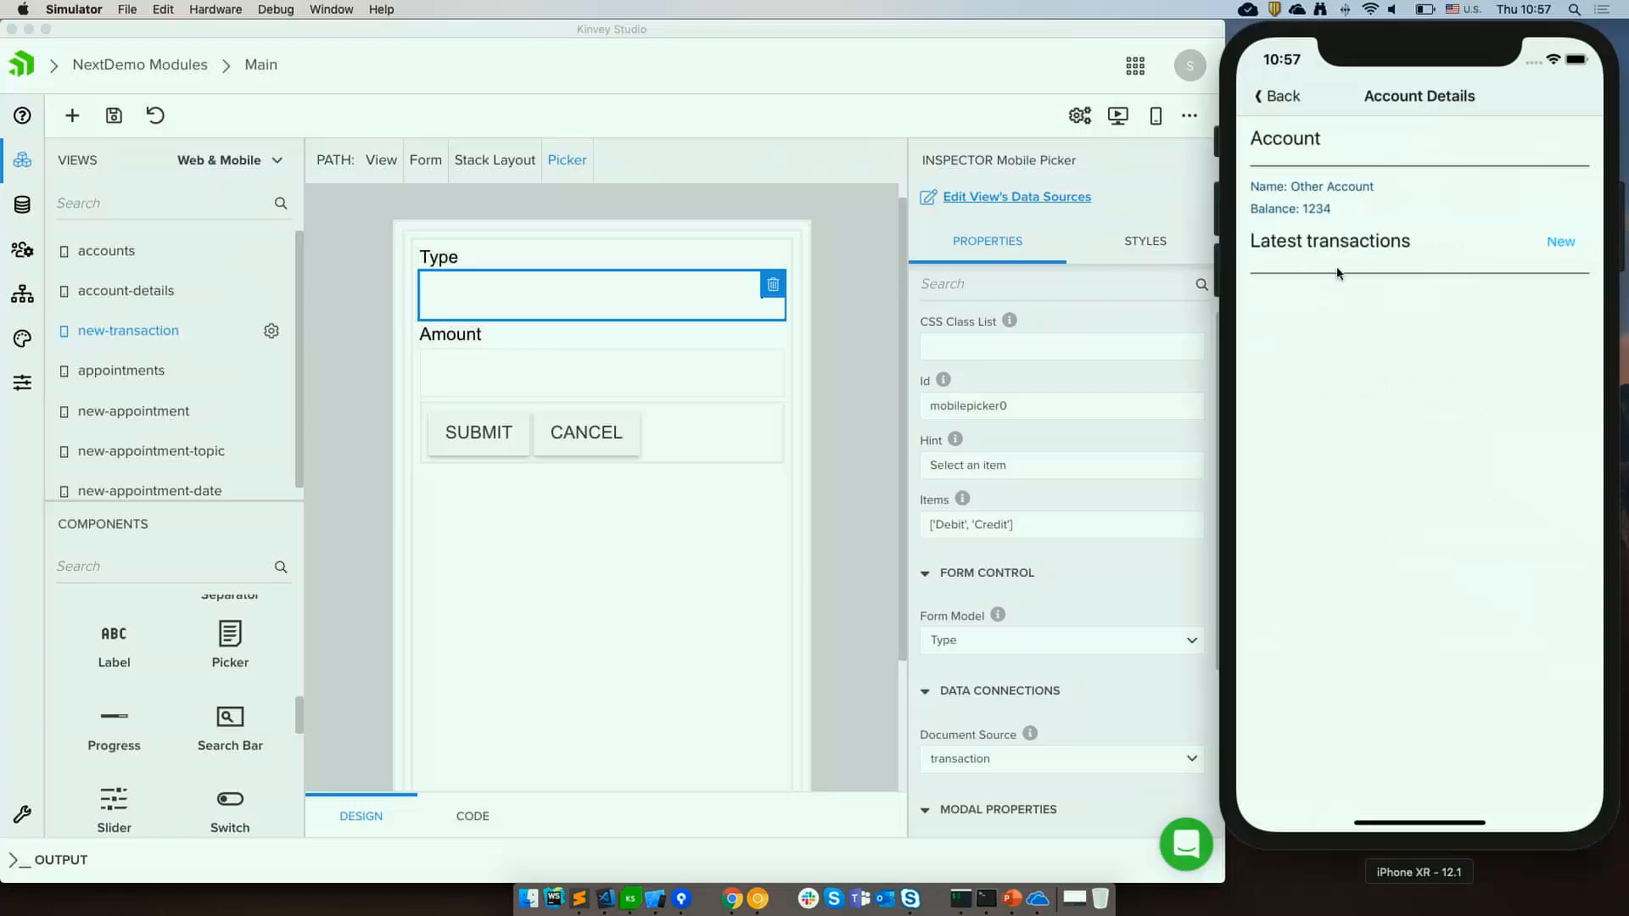
{"action": "left_click", "coordinate": [1566, 243]}
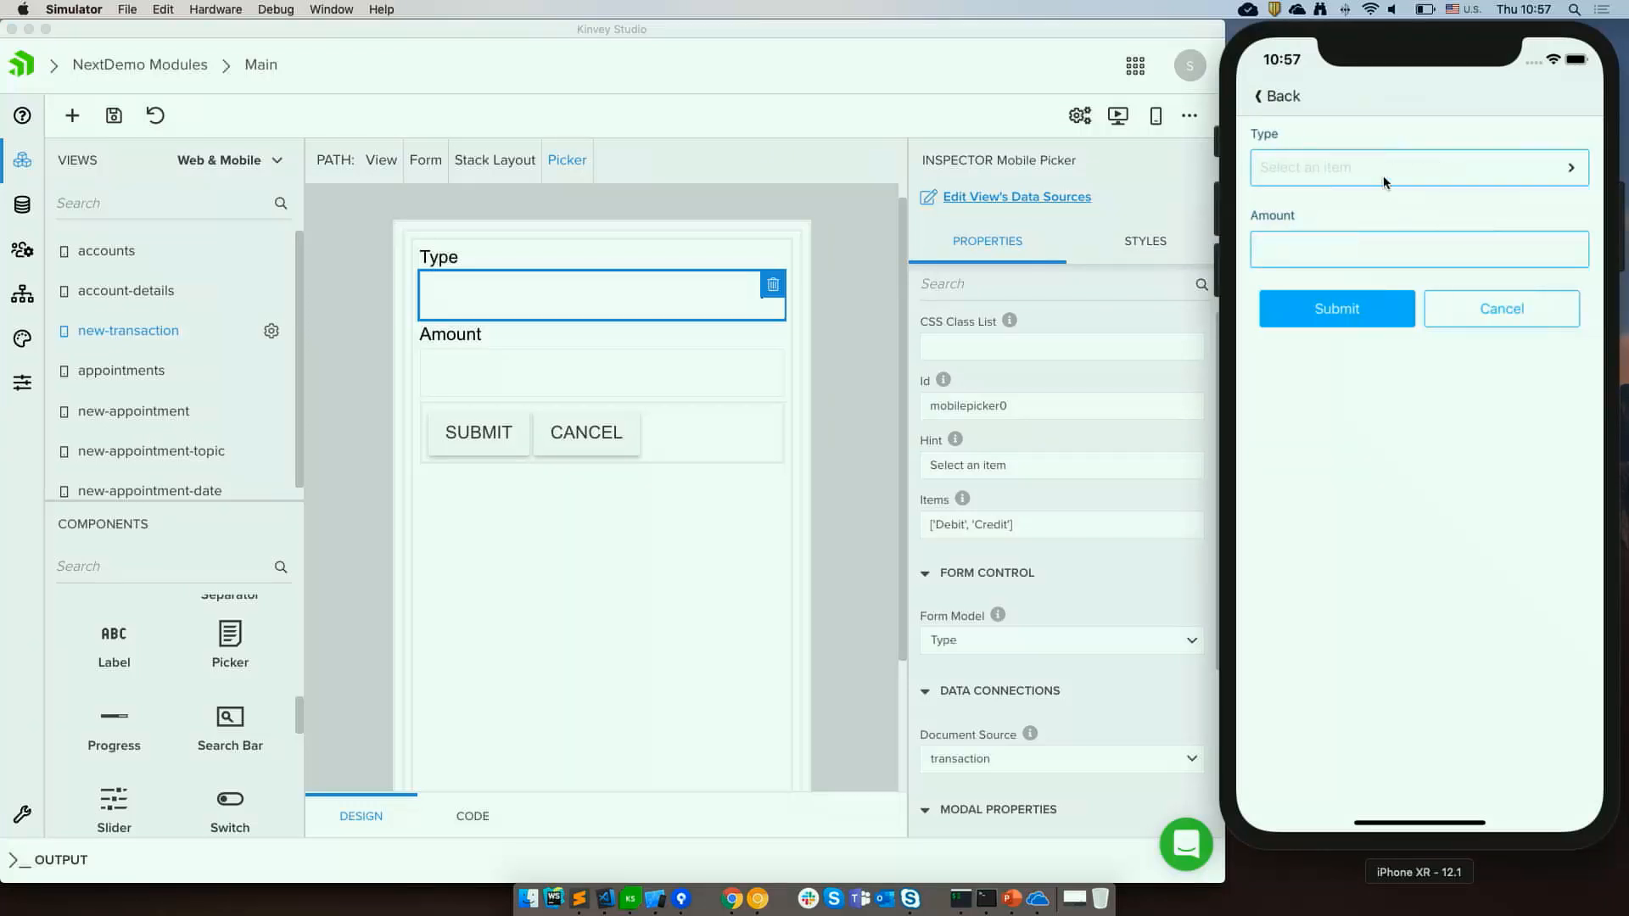
{"action": "left_click", "coordinate": [1381, 176]}
{"action": "left_click", "coordinate": [1282, 146]}
{"action": "left_click", "coordinate": [855, 363]}
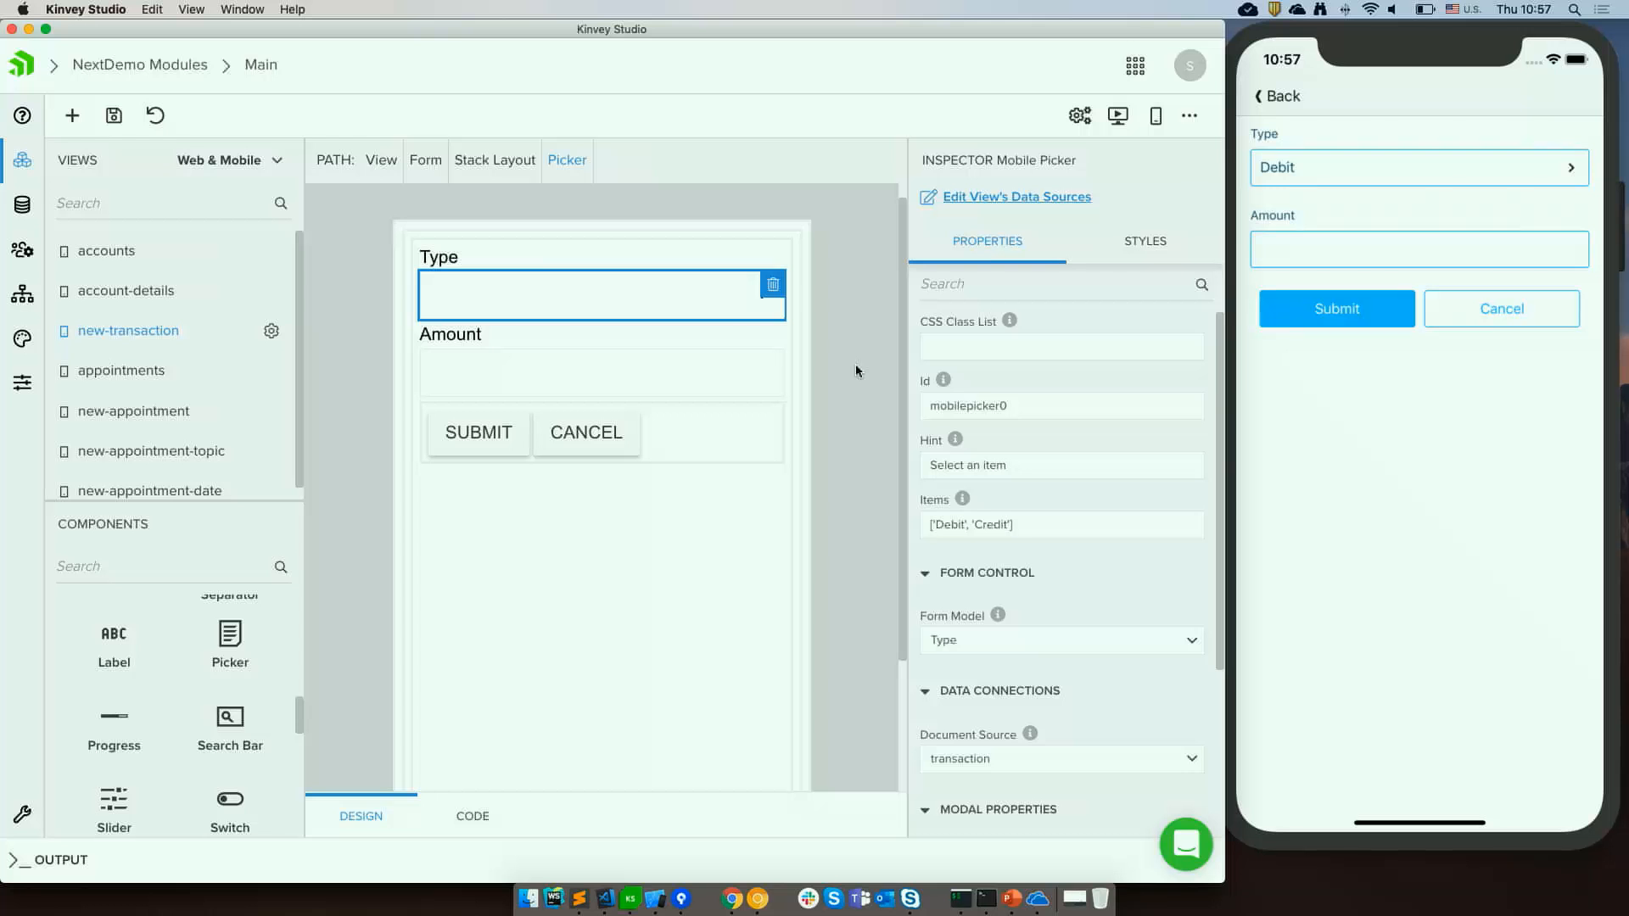
Switch the form's On before submit event to a custom handler and save.
{"action": "left_click", "coordinate": [502, 370]}
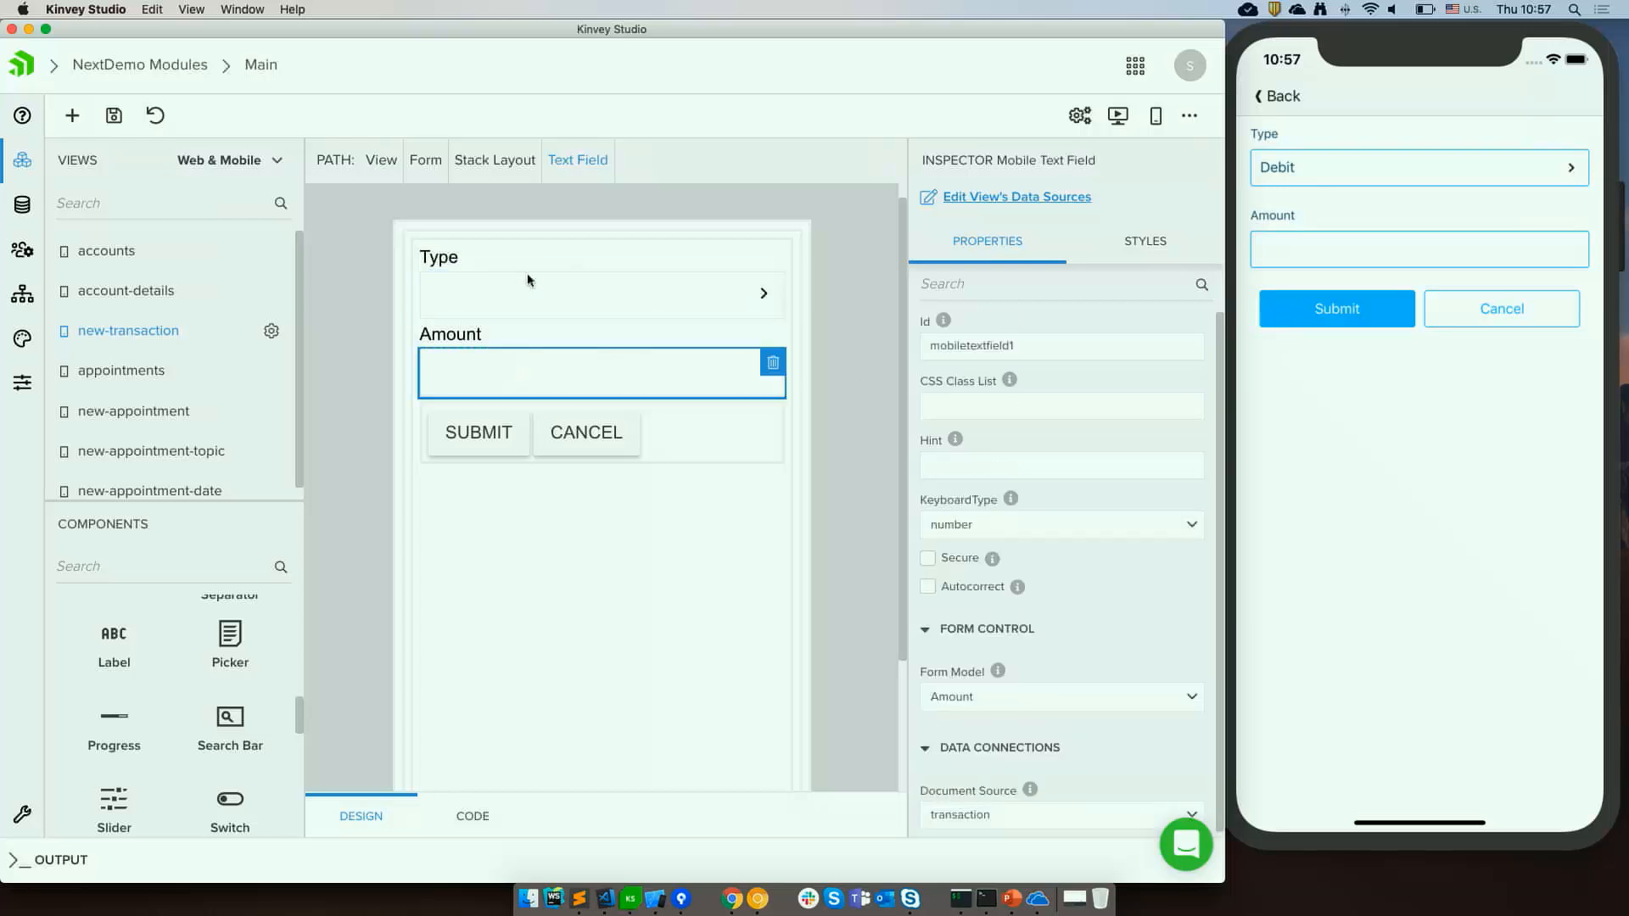
{"action": "left_click", "coordinate": [425, 159]}
{"action": "scroll", "coordinate": [965, 526], "scroll_direction": "down", "scroll_amount": 3}
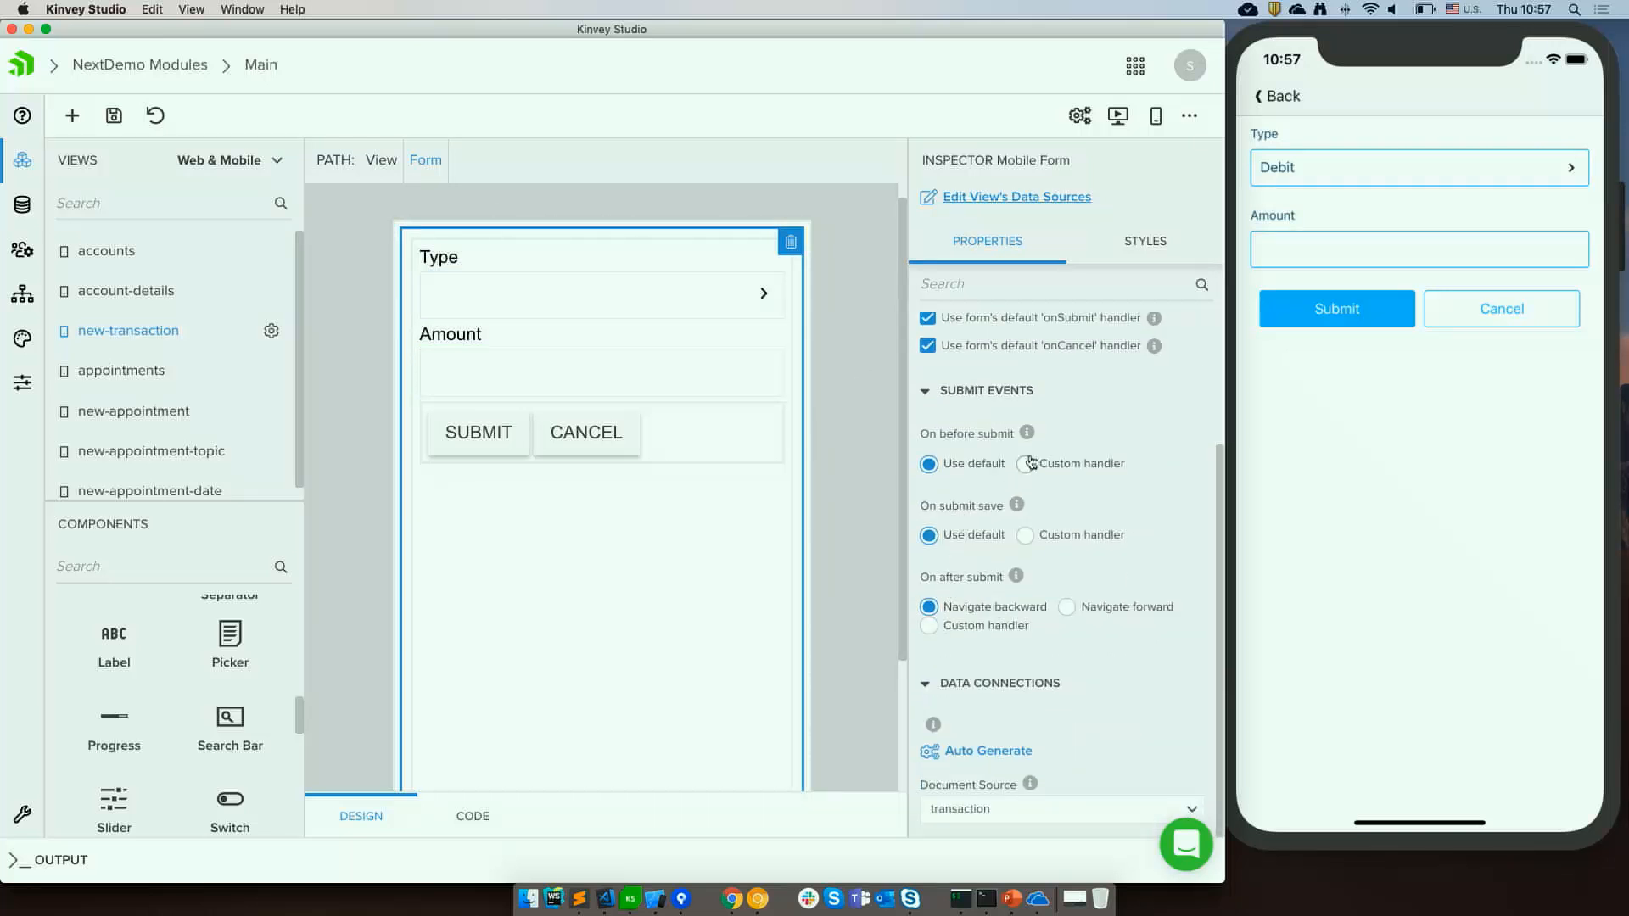
{"action": "scroll", "coordinate": [1030, 463], "scroll_direction": "up", "scroll_amount": 1}
{"action": "left_click_drag", "start_coordinate": [1009, 463], "coordinate": [955, 463]}
{"action": "left_click", "coordinate": [1095, 500]}
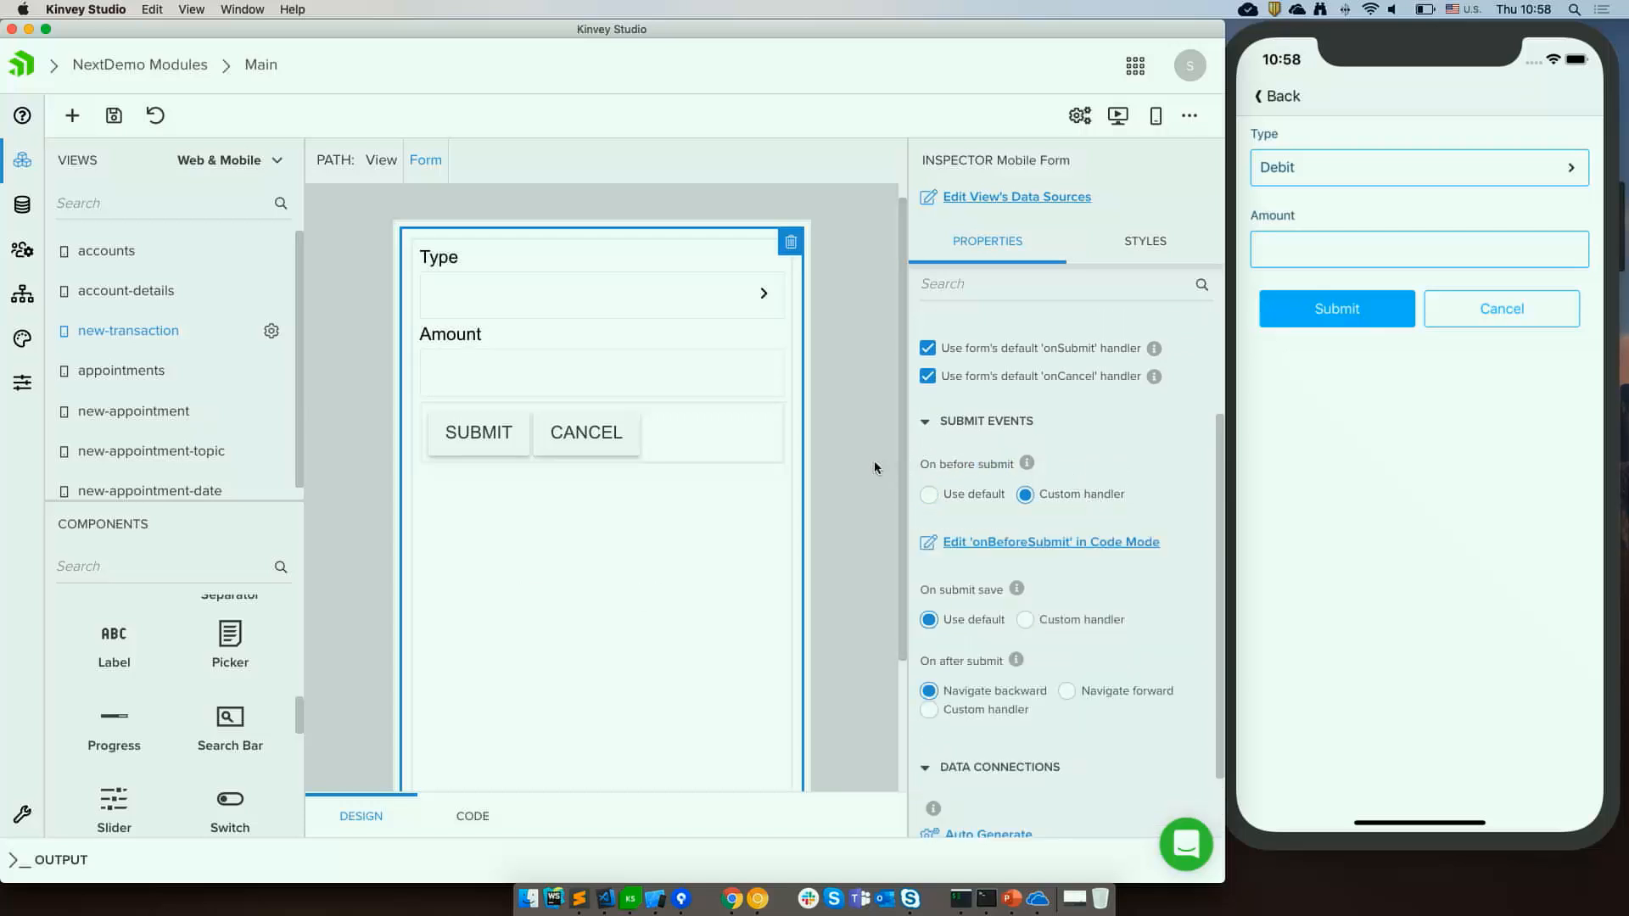
{"action": "key", "text": "super+s"}
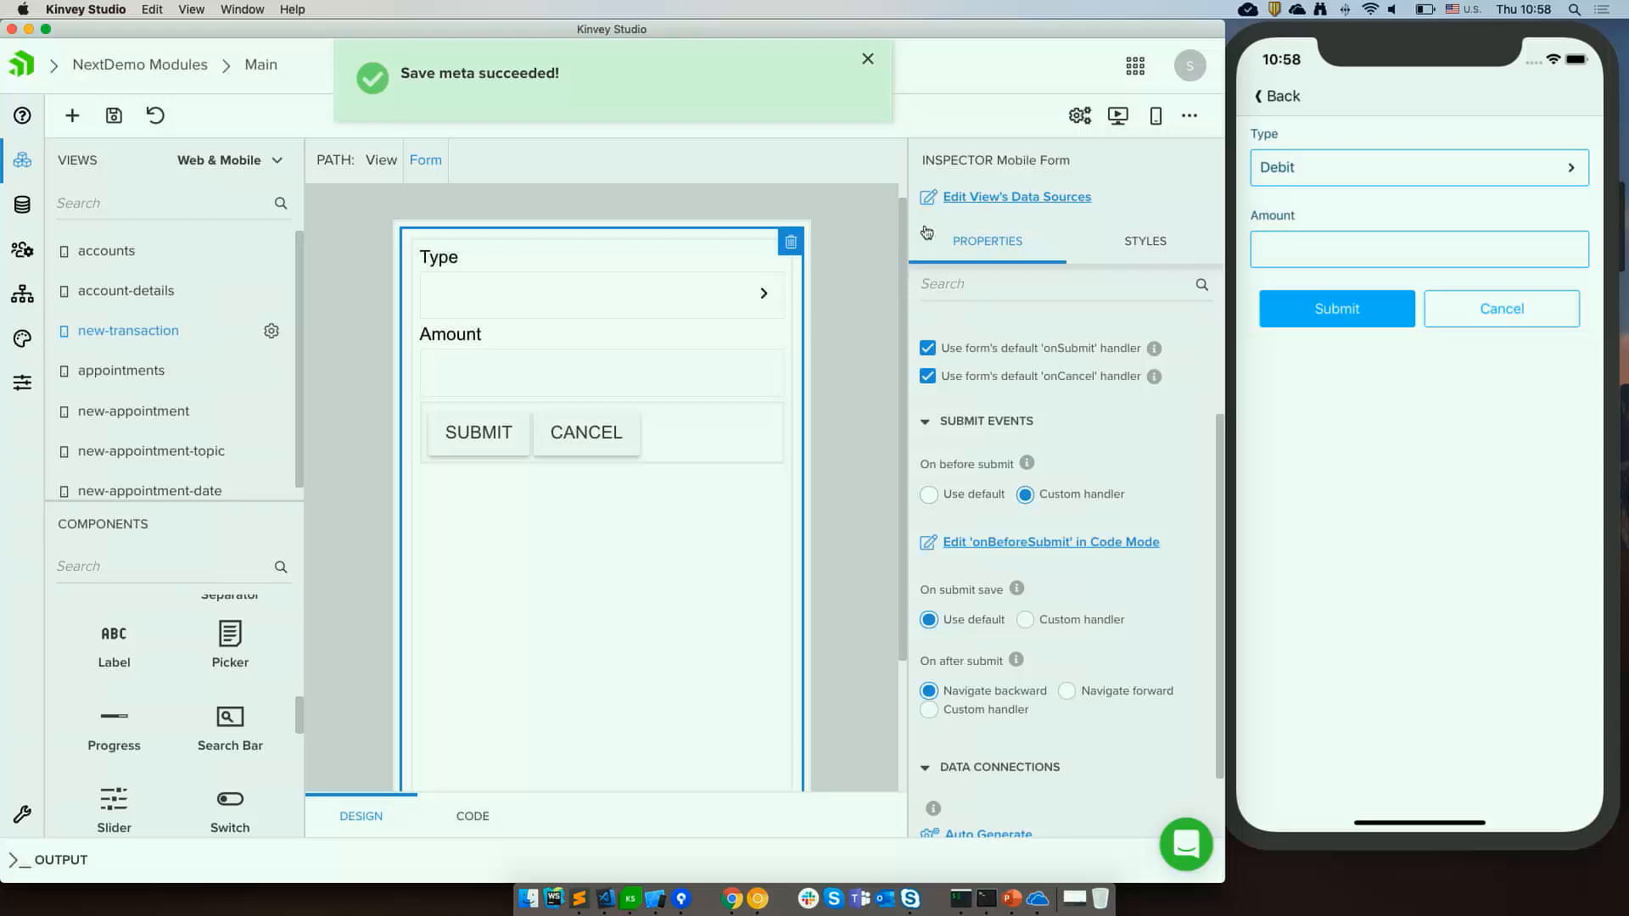
Copy the mobileform0_onBeforeSubmit stub from new-transaction.base.component.tns.ts into the class in new-transaction.component.tns.ts.
{"action": "left_click", "coordinate": [604, 900]}
{"action": "scroll", "coordinate": [378, 377], "scroll_direction": "down", "scroll_amount": 3}
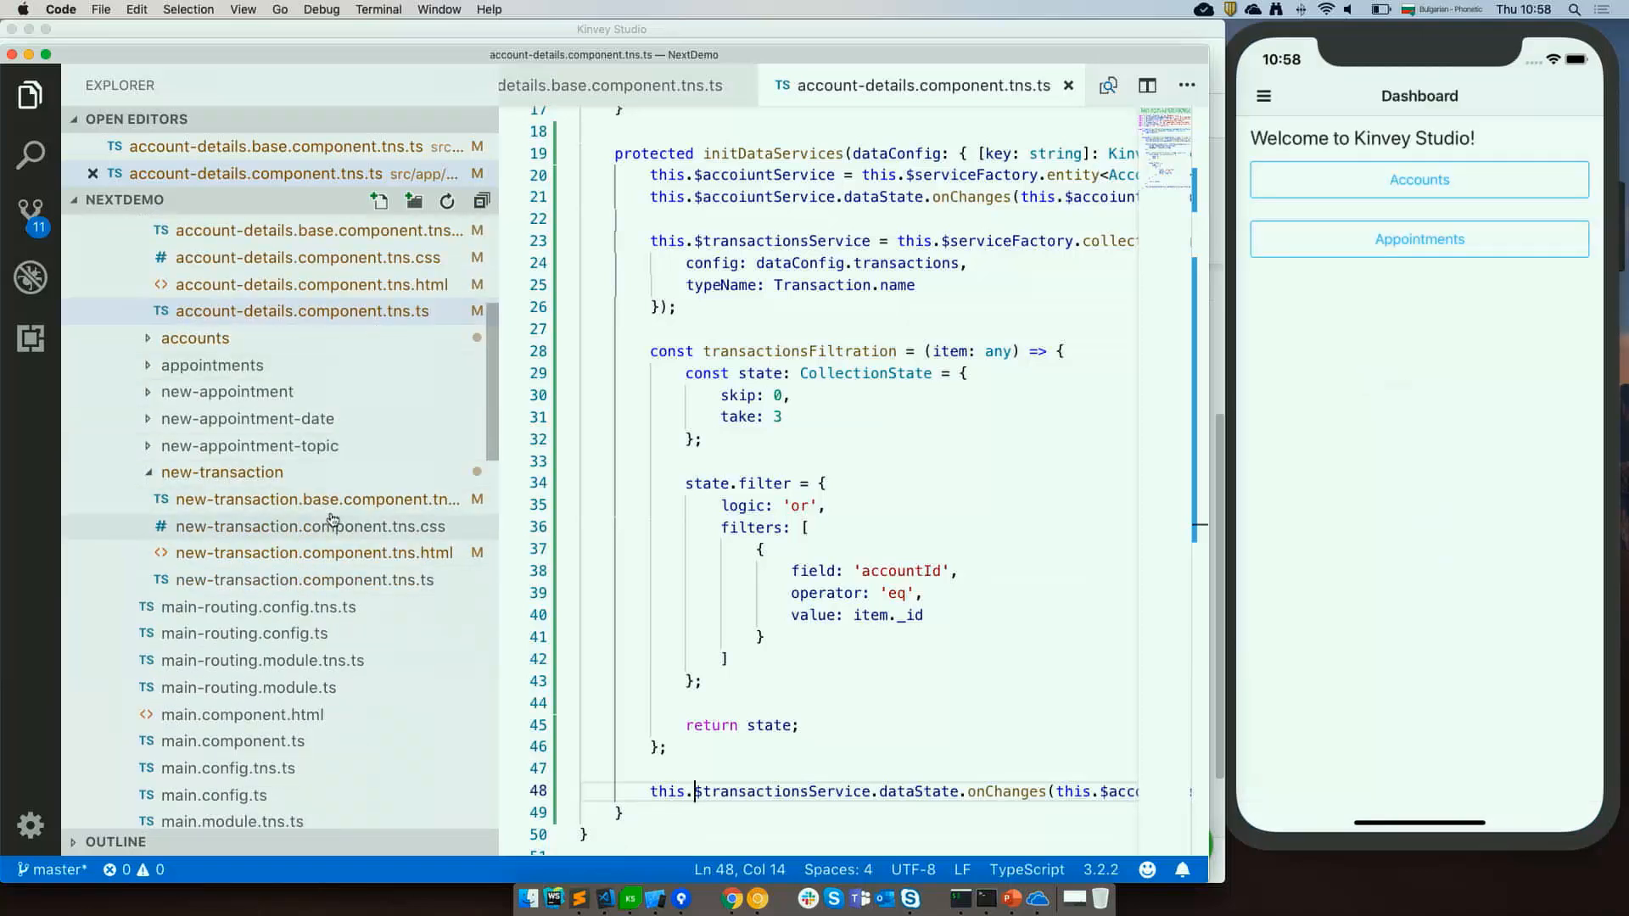
{"action": "left_click", "coordinate": [336, 505]}
{"action": "scroll", "coordinate": [737, 507], "scroll_direction": "down", "scroll_amount": 15}
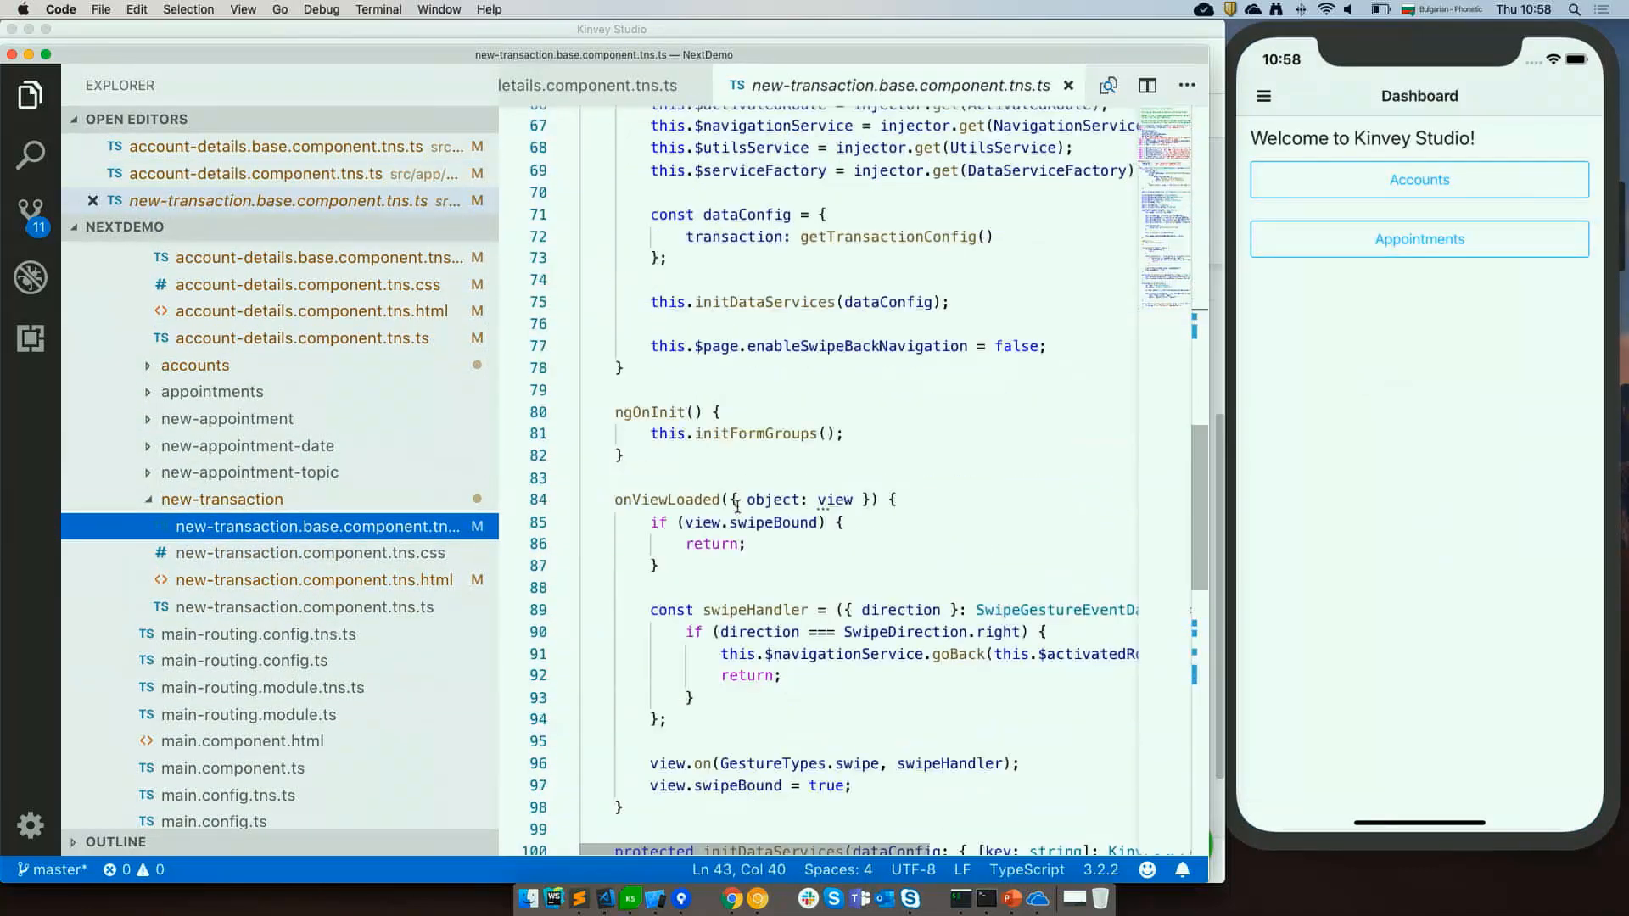
{"action": "scroll", "coordinate": [737, 506], "scroll_direction": "down", "scroll_amount": 8}
{"action": "scroll", "coordinate": [737, 507], "scroll_direction": "up", "scroll_amount": 1}
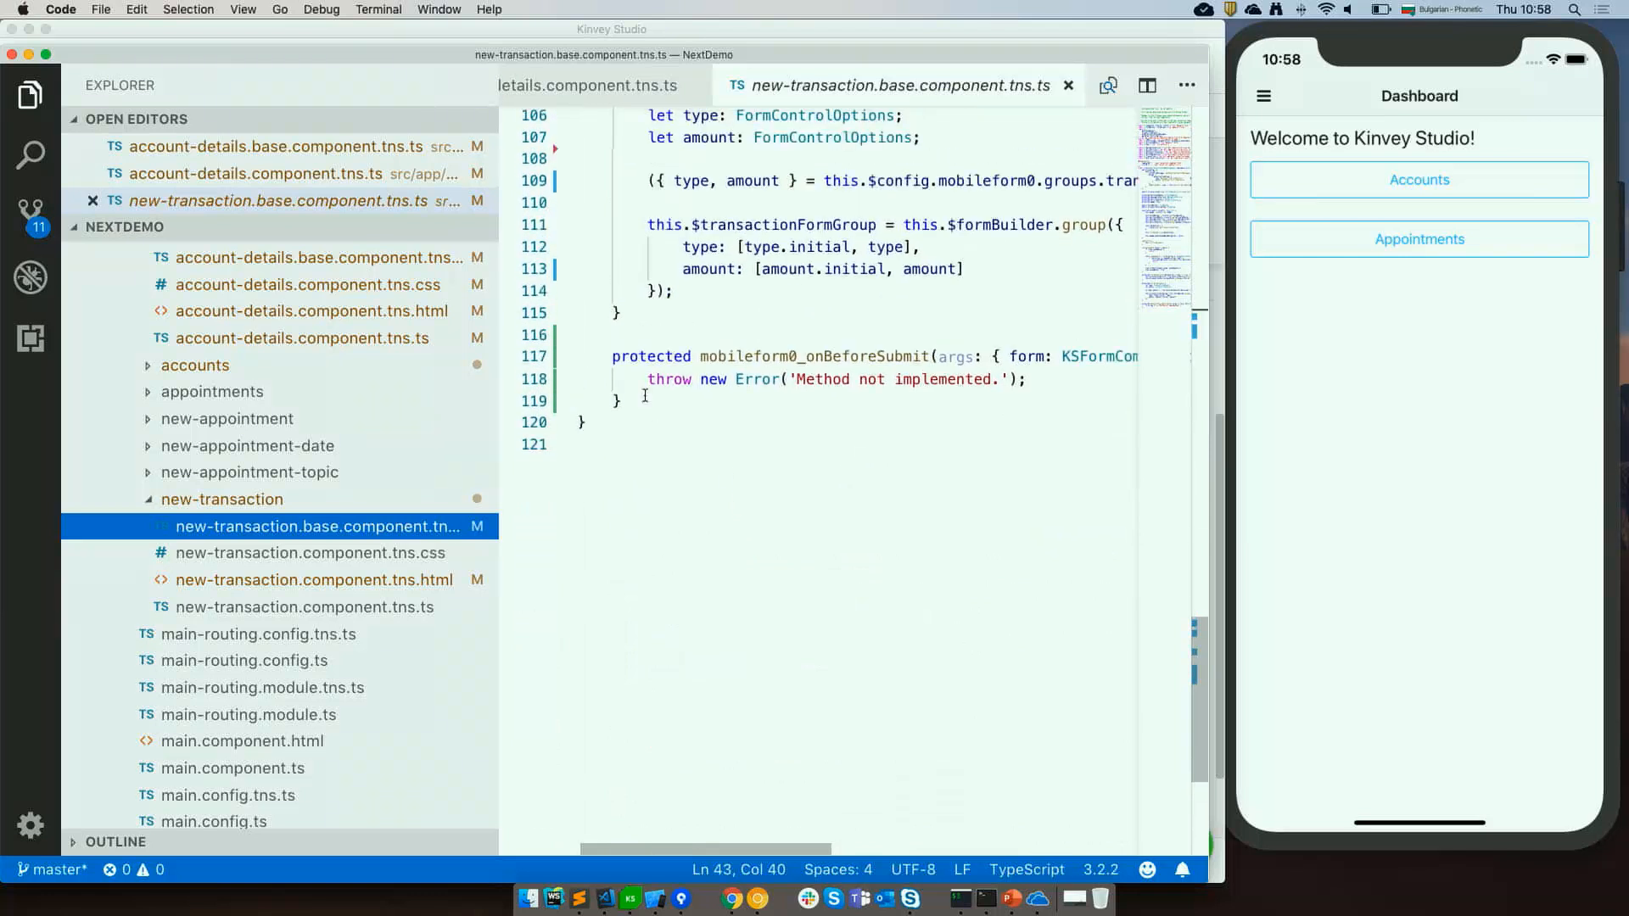
{"action": "left_click_drag", "start_coordinate": [611, 356], "coordinate": [642, 393]}
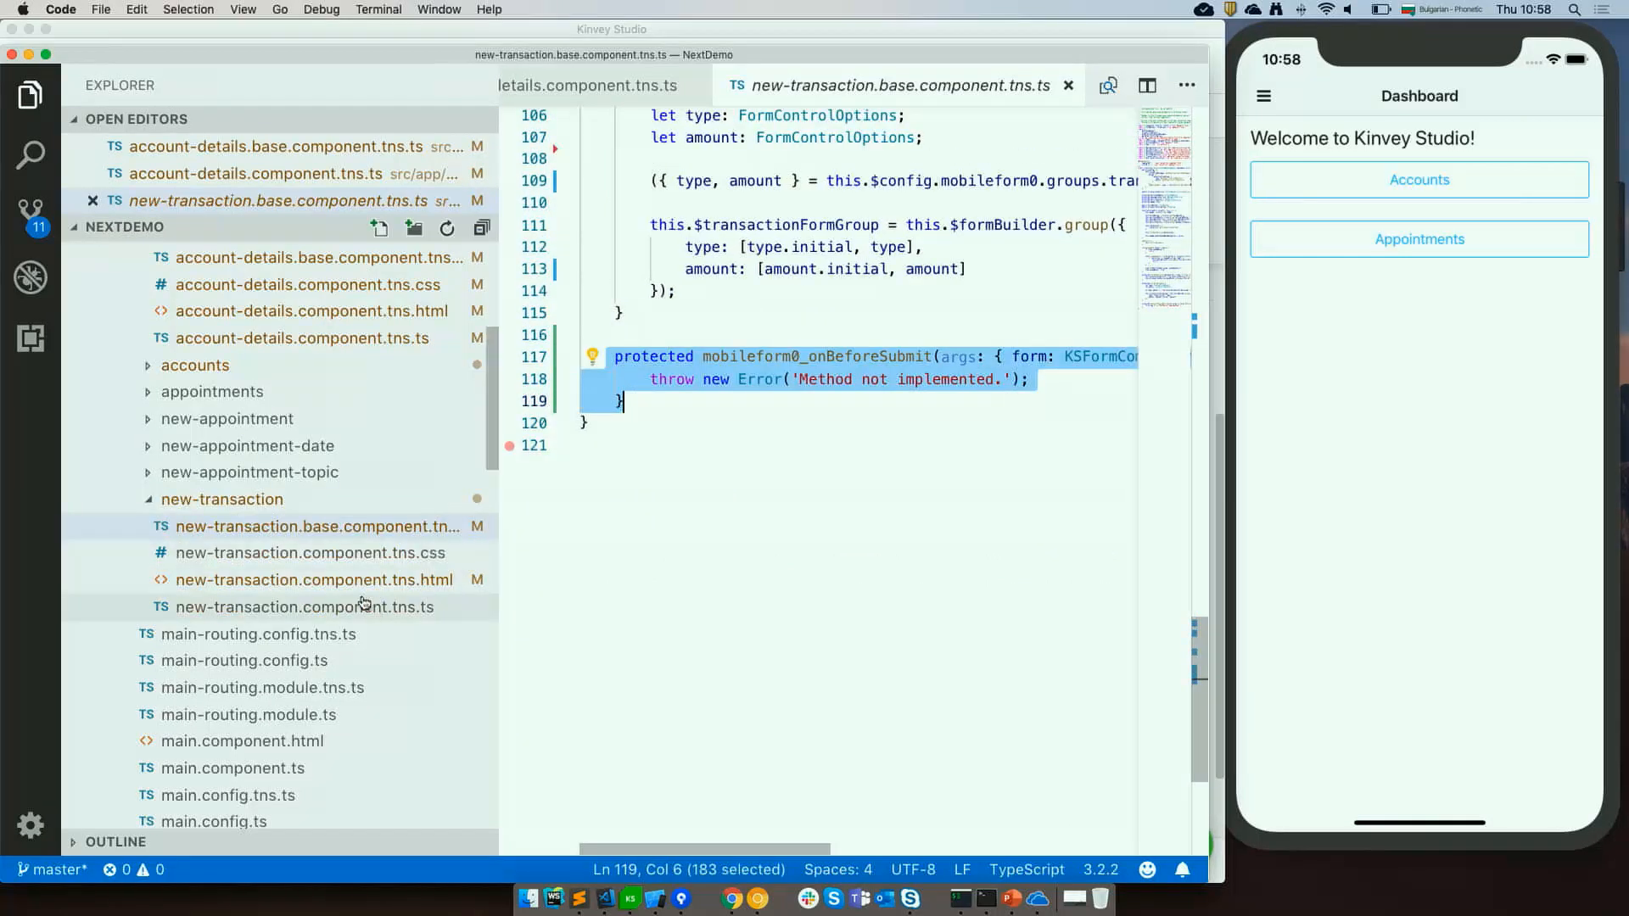
{"action": "left_click", "coordinate": [304, 606]}
{"action": "left_click", "coordinate": [706, 365]}
{"action": "key", "text": "Return"}
{"action": "key", "text": "Return"}
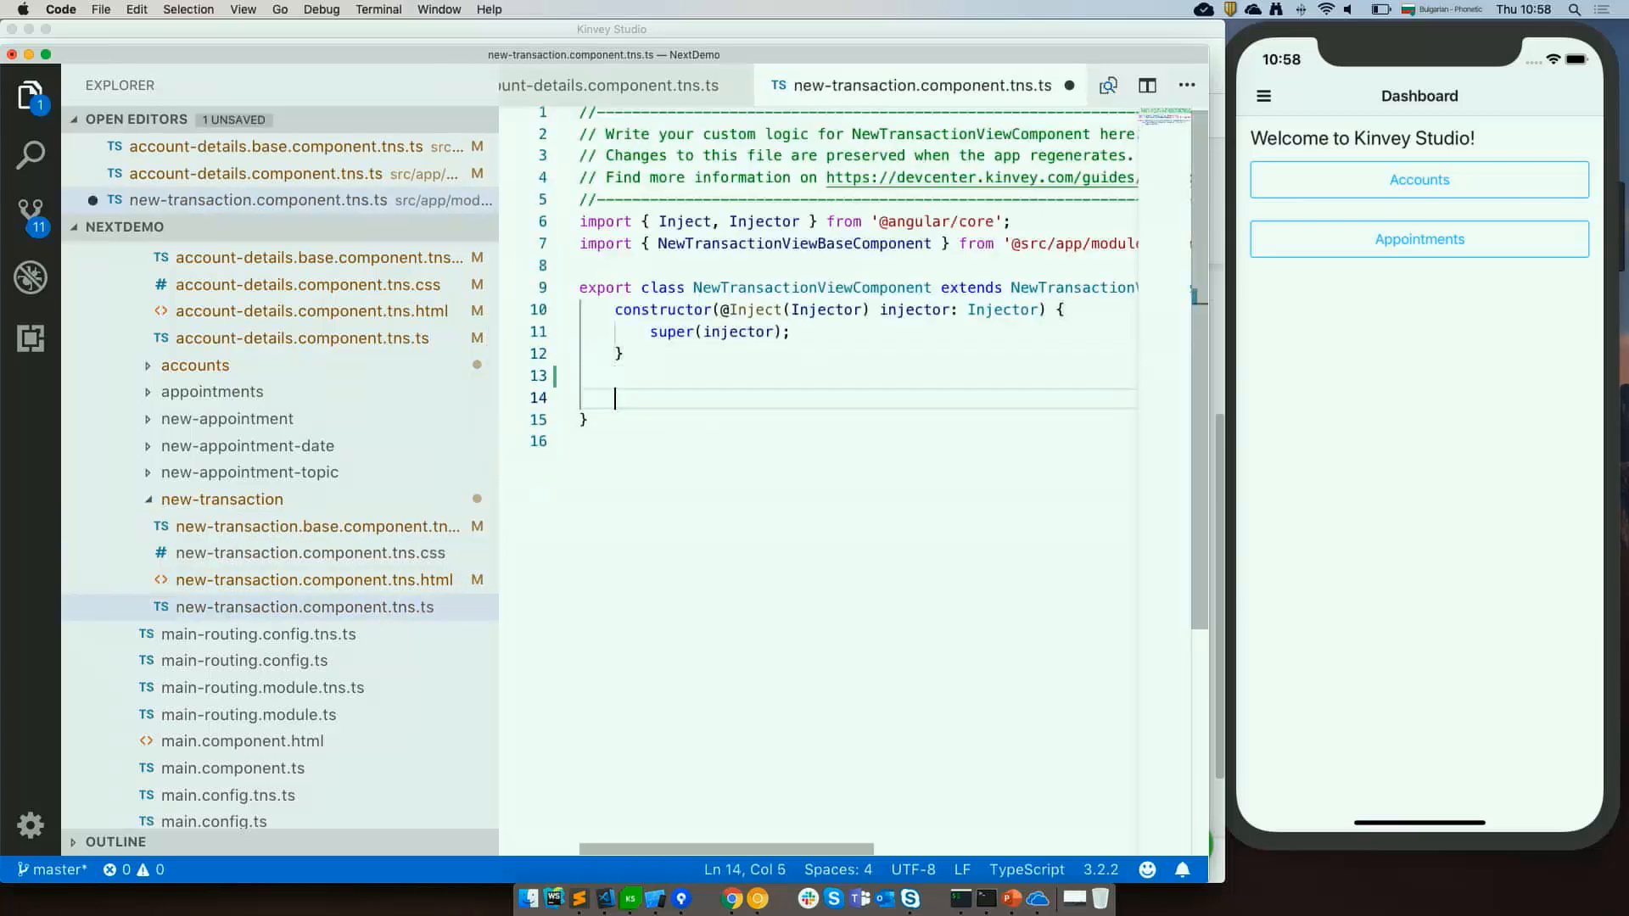
{"action": "key", "text": "ctrl+v"}
Add the missing KSFormComponent import with the quick fix.
{"action": "left_click", "coordinate": [1093, 398]}
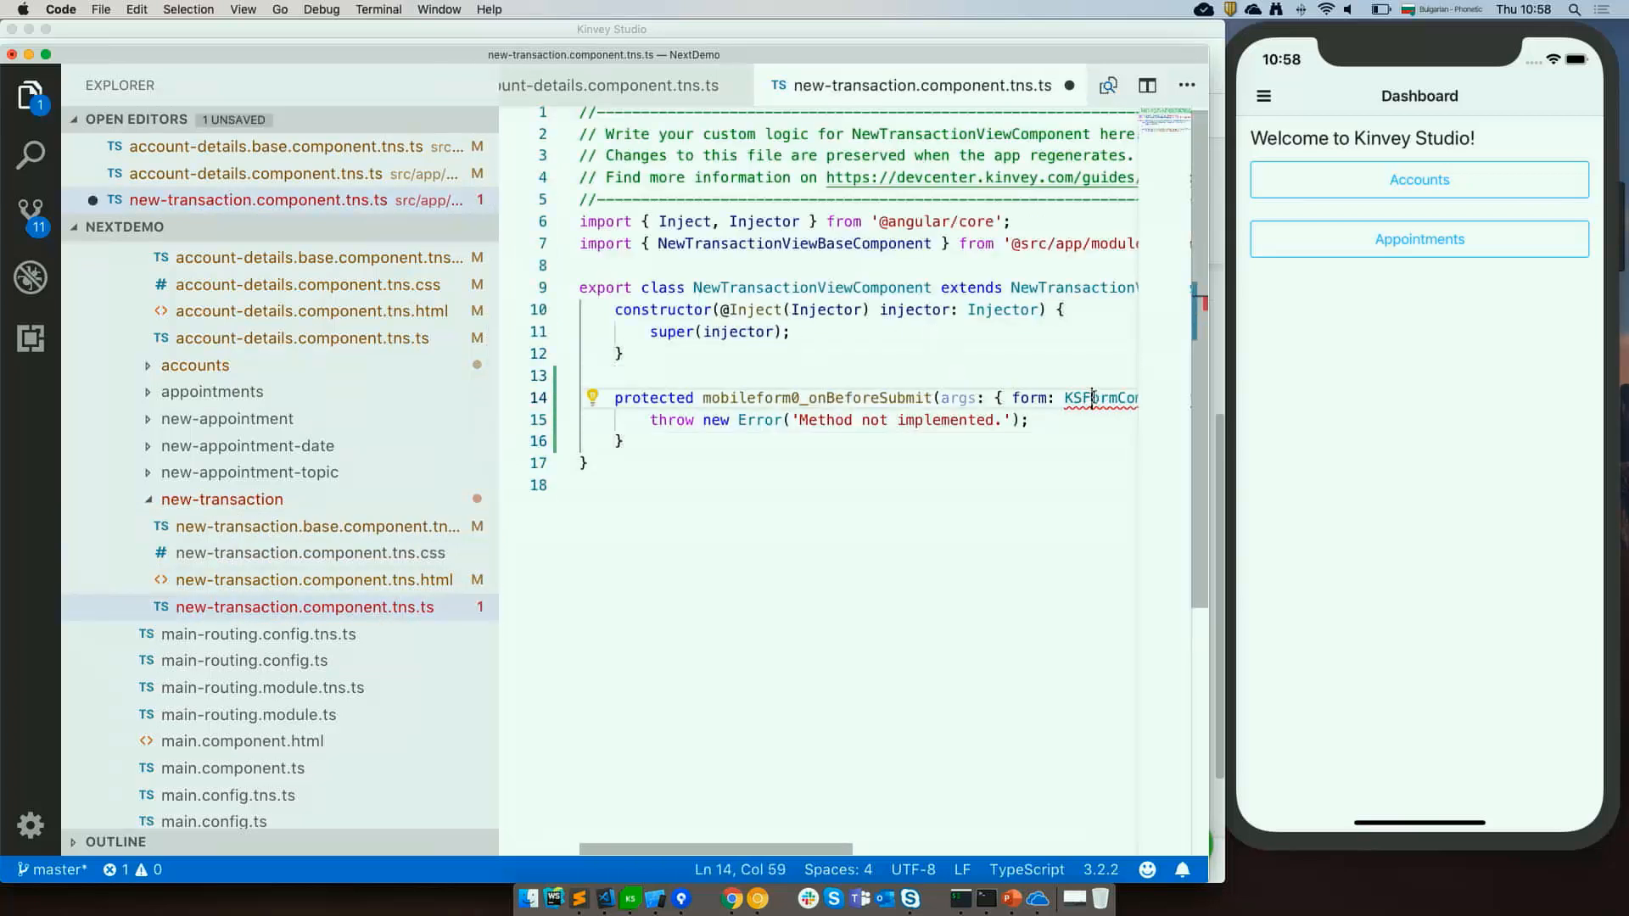
{"action": "key", "text": "super+period"}
{"action": "key", "text": "Return"}
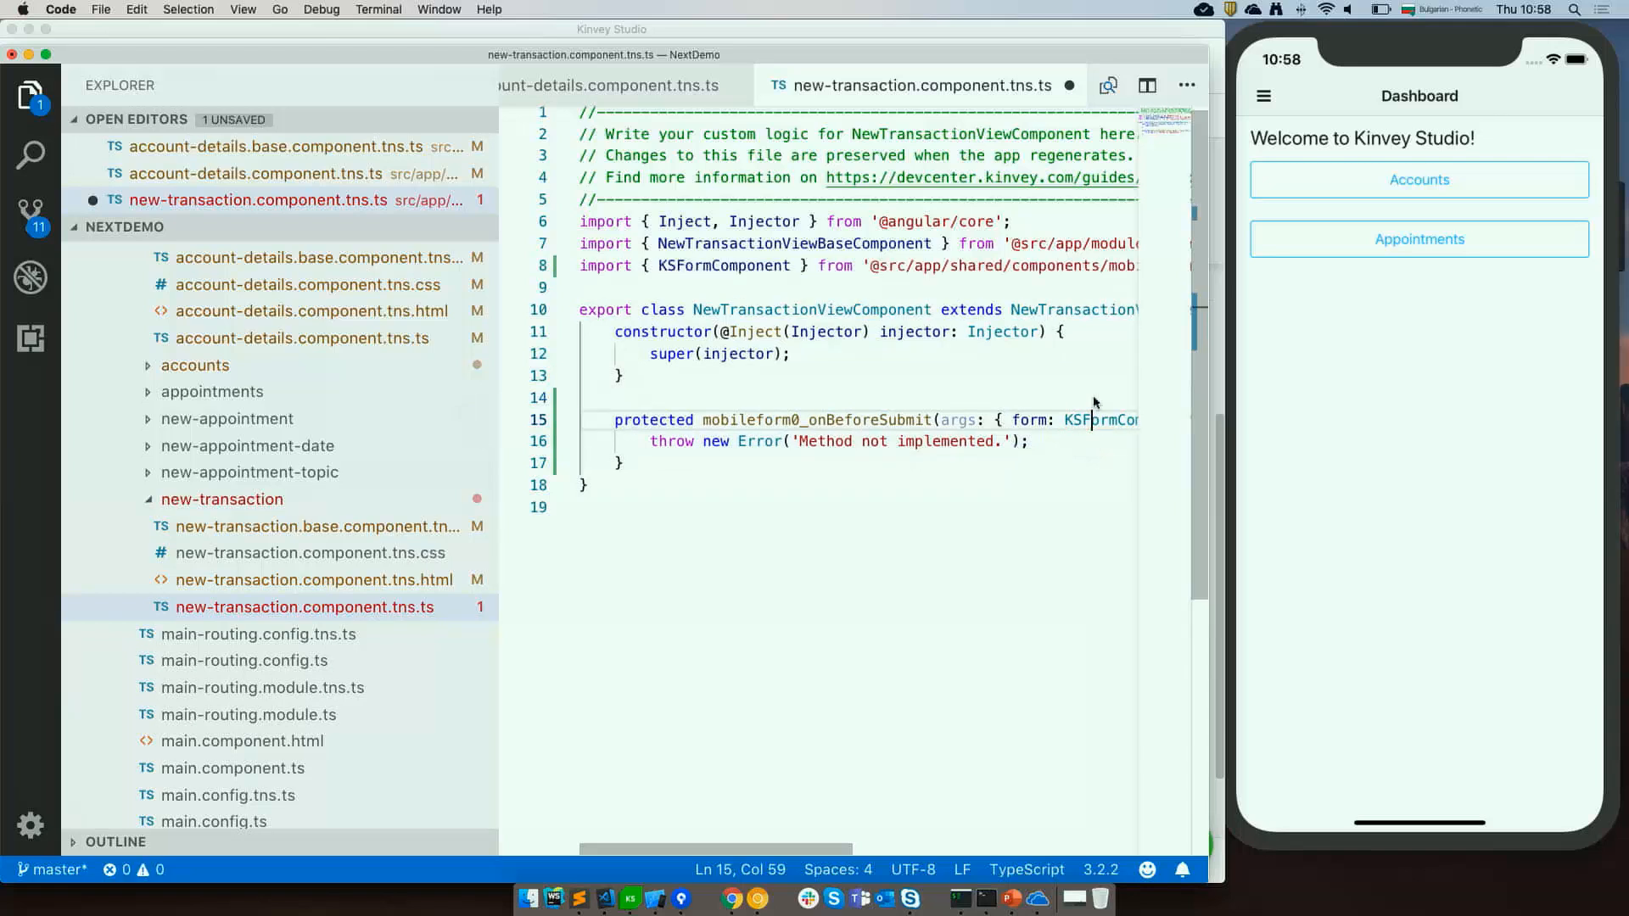
Replace the handler's throw statement with the snippet line setting args.item.accountId from the route's AccountId query param, and save.
{"action": "key", "text": "super+Tab"}
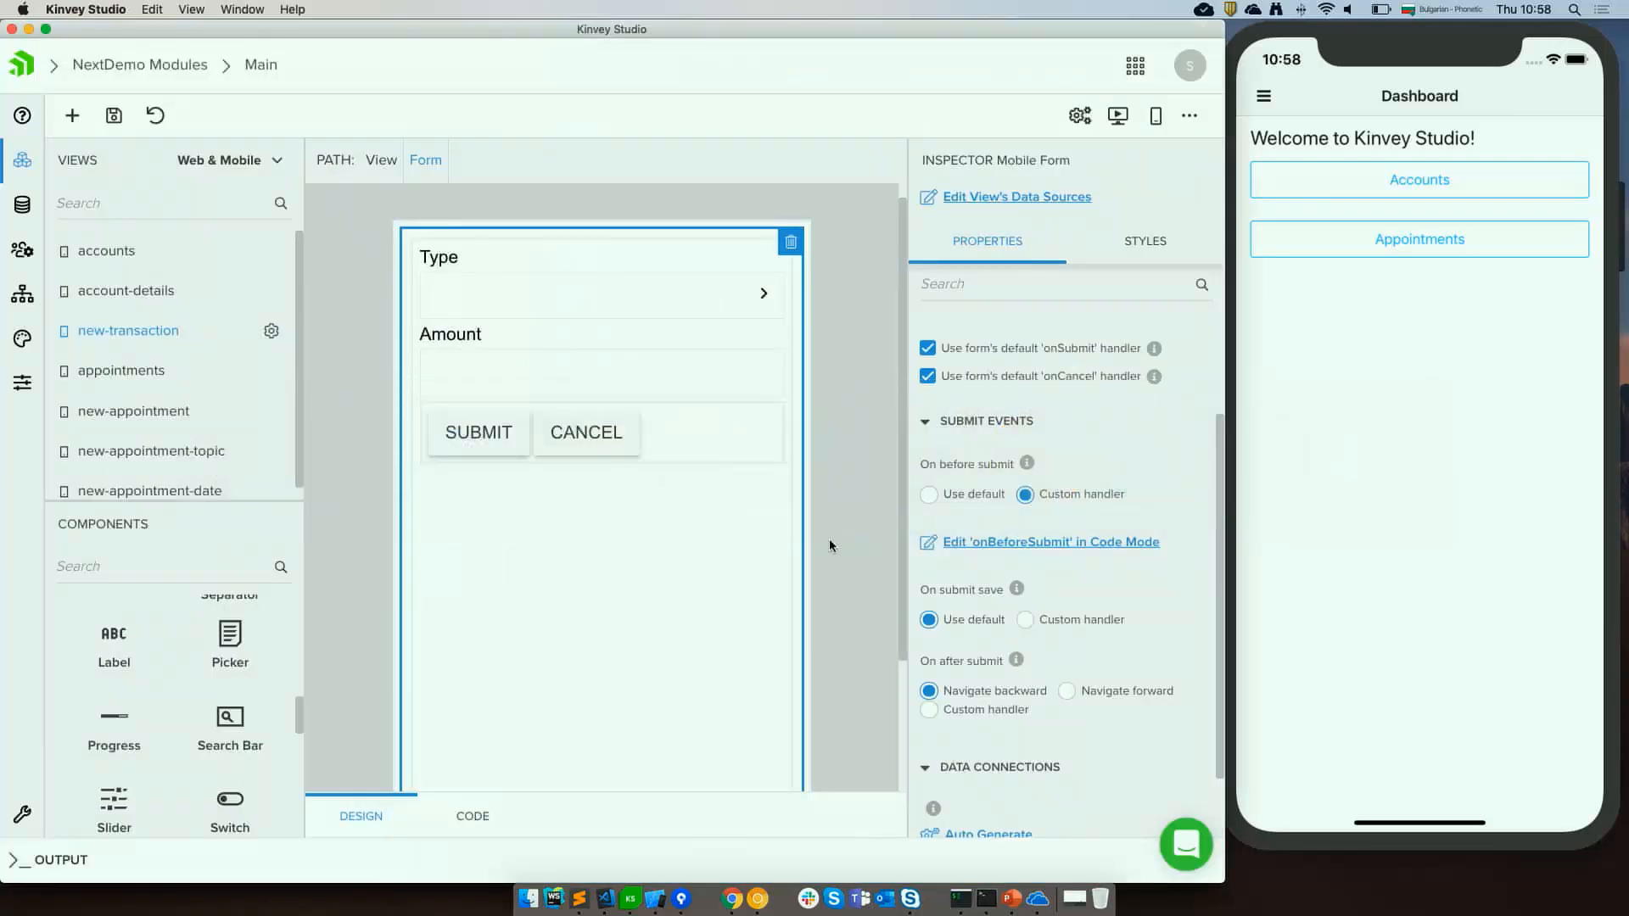
{"action": "key", "text": "super+Tab"}
{"action": "key", "text": "super+Tab"}
{"action": "key", "text": "super+Tab"}
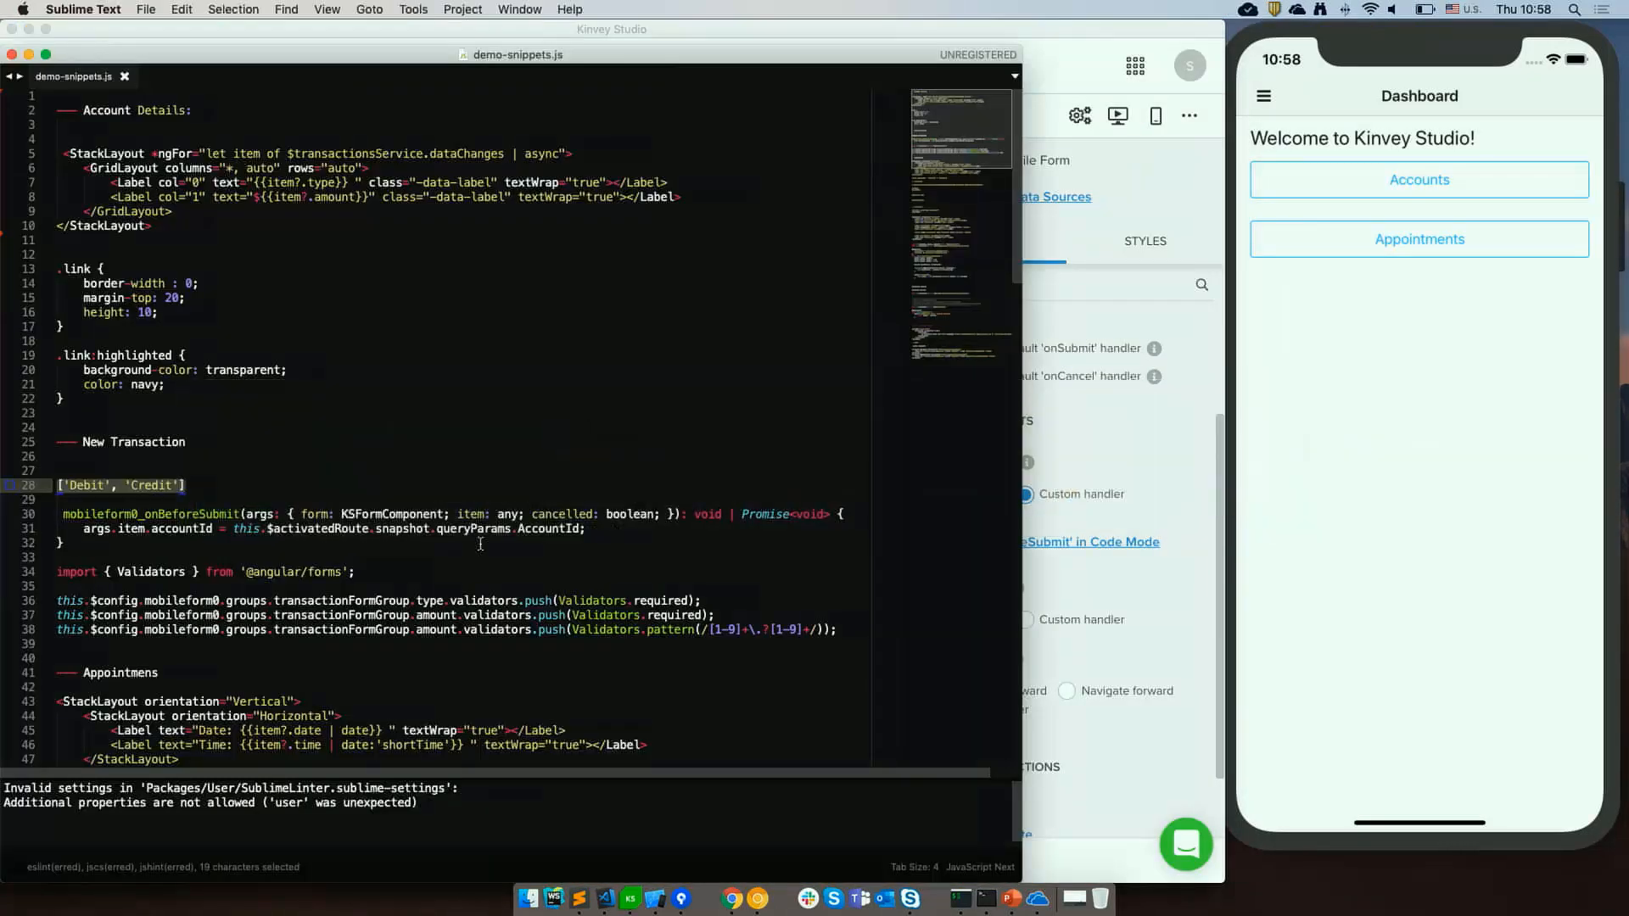
{"action": "left_click", "coordinate": [650, 526]}
{"action": "key", "text": "super+shift+Left"}
{"action": "key", "text": "super+c"}
{"action": "key", "text": "super+Tab"}
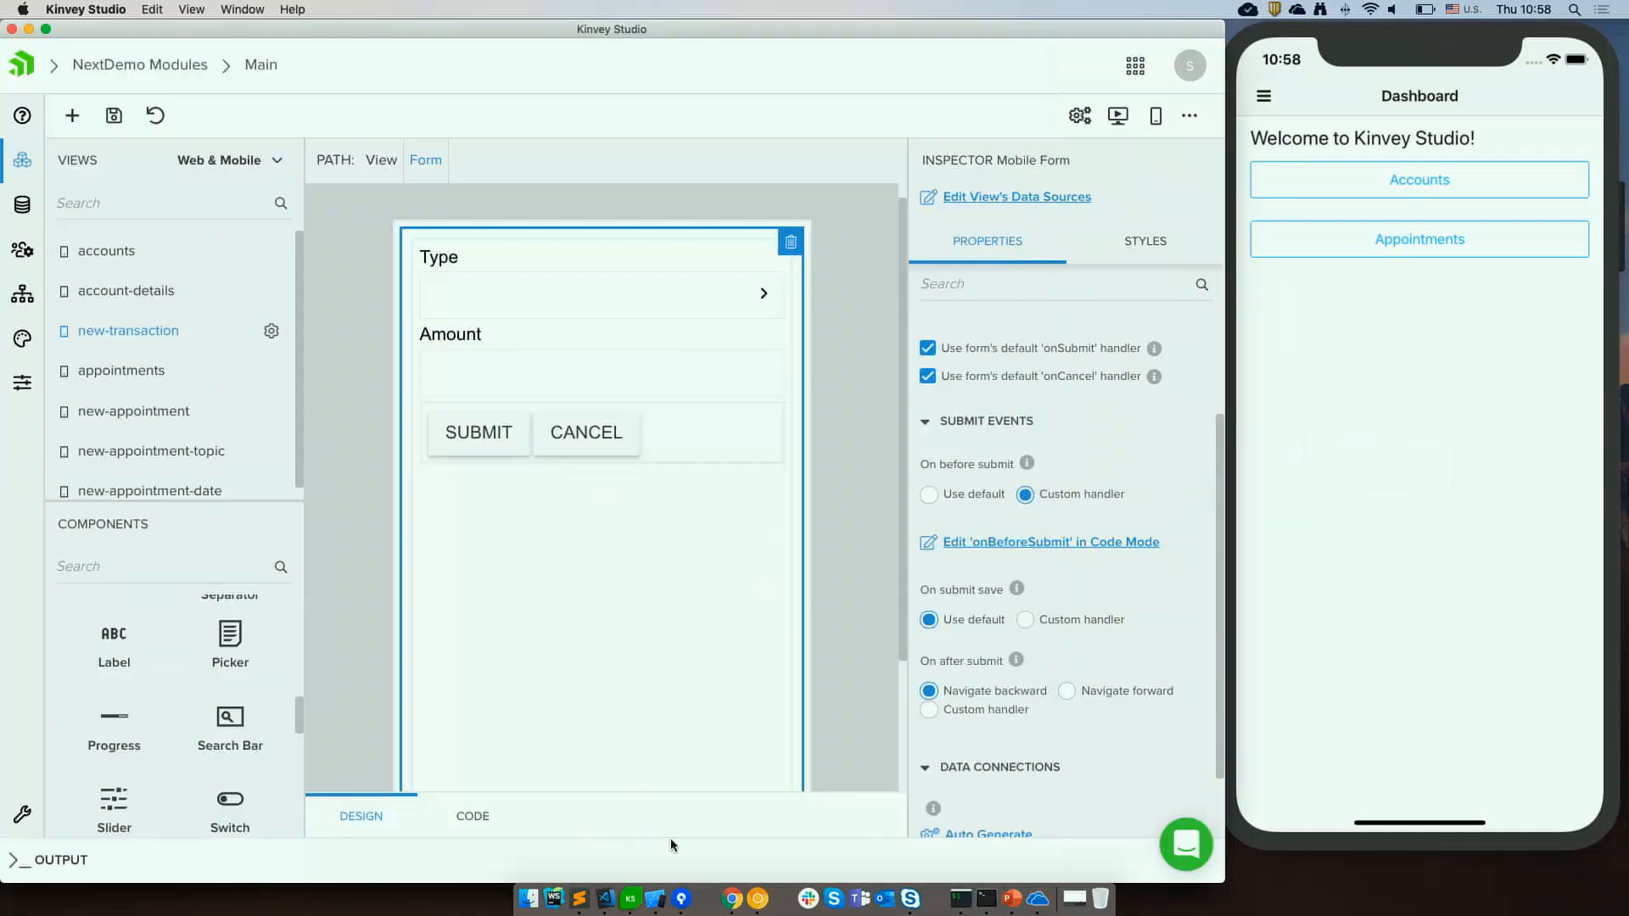
{"action": "left_click", "coordinate": [605, 897]}
{"action": "left_click", "coordinate": [752, 466]}
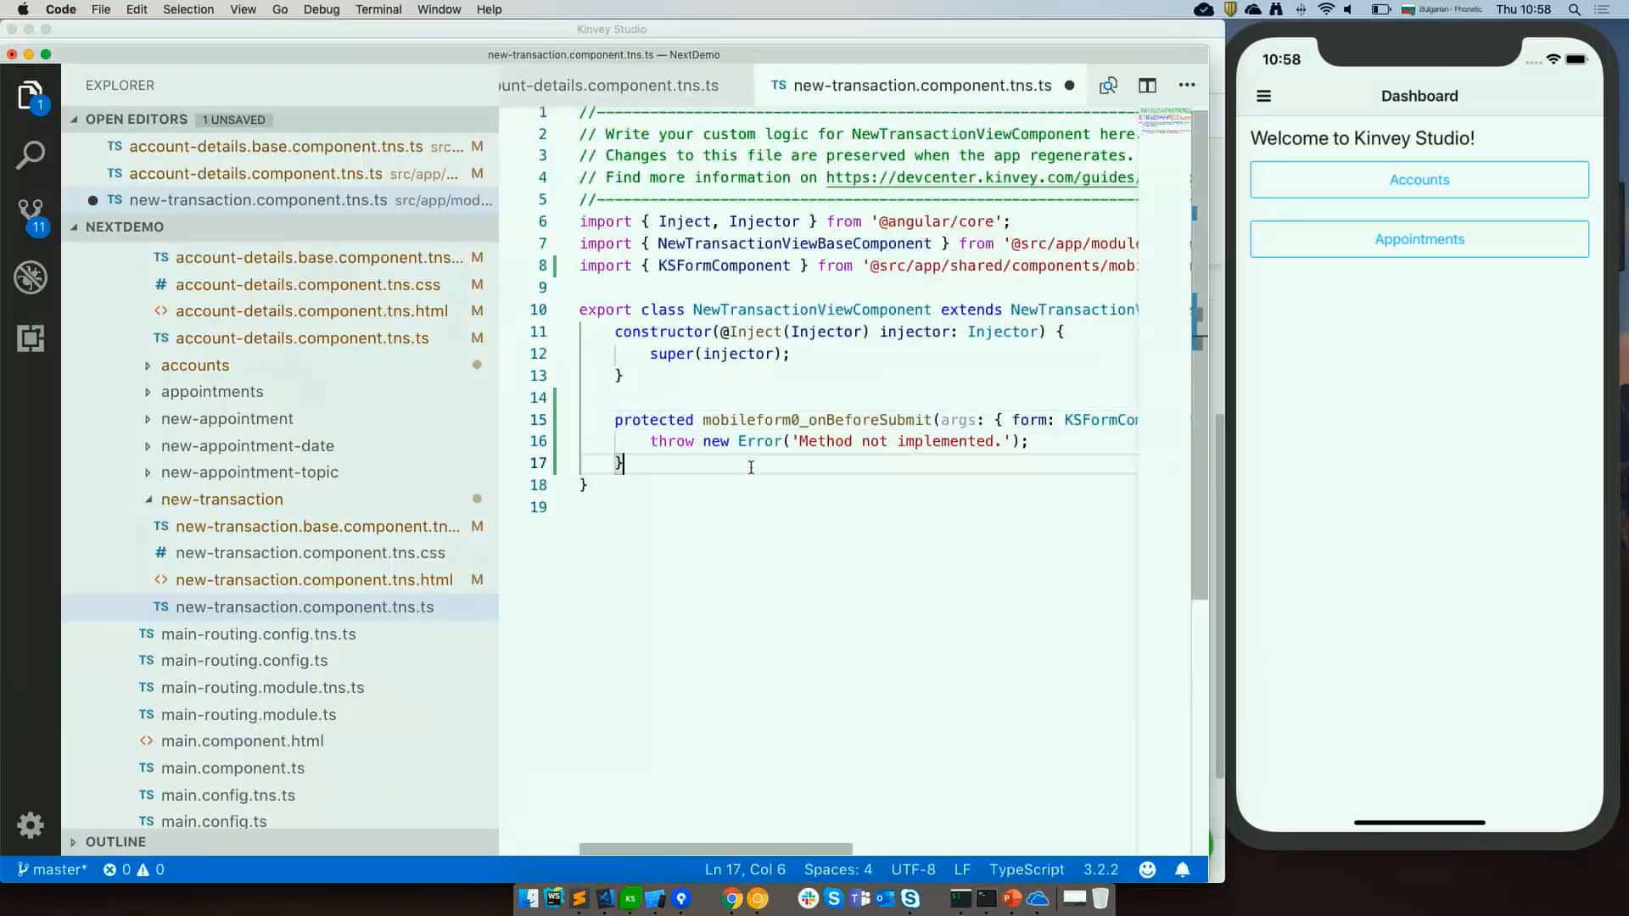
{"action": "left_click", "coordinate": [767, 446]}
{"action": "key", "text": "super+Left"}
{"action": "key", "text": "super+shift+Right"}
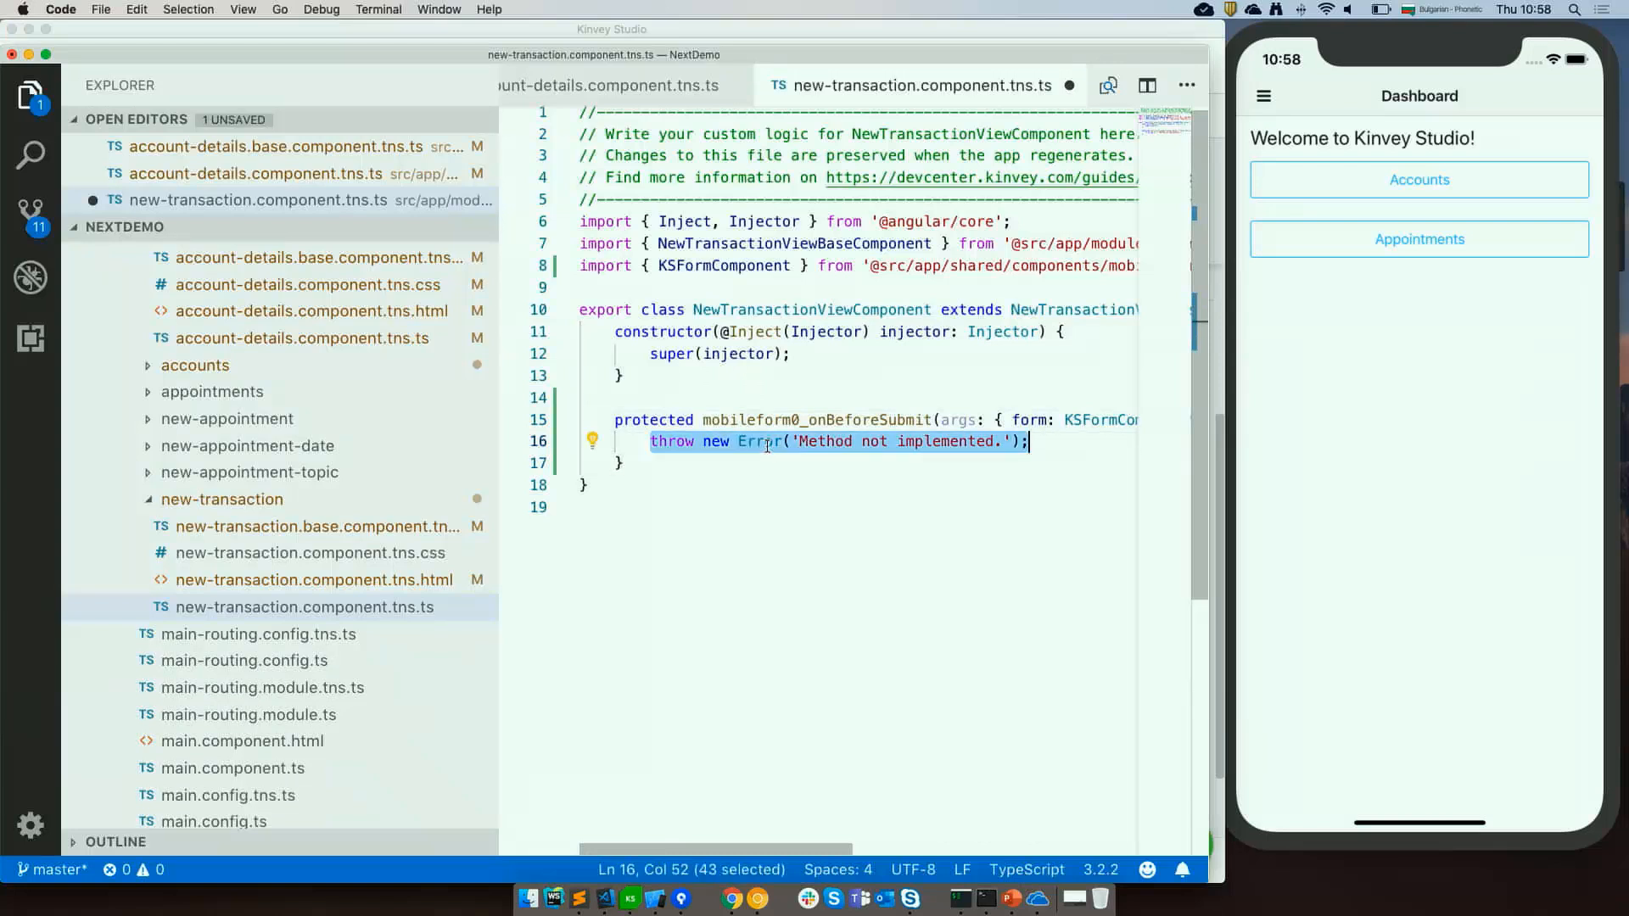
{"action": "key", "text": "super+v"}
{"action": "key", "text": "super+Left"}
{"action": "key", "text": "super+s"}
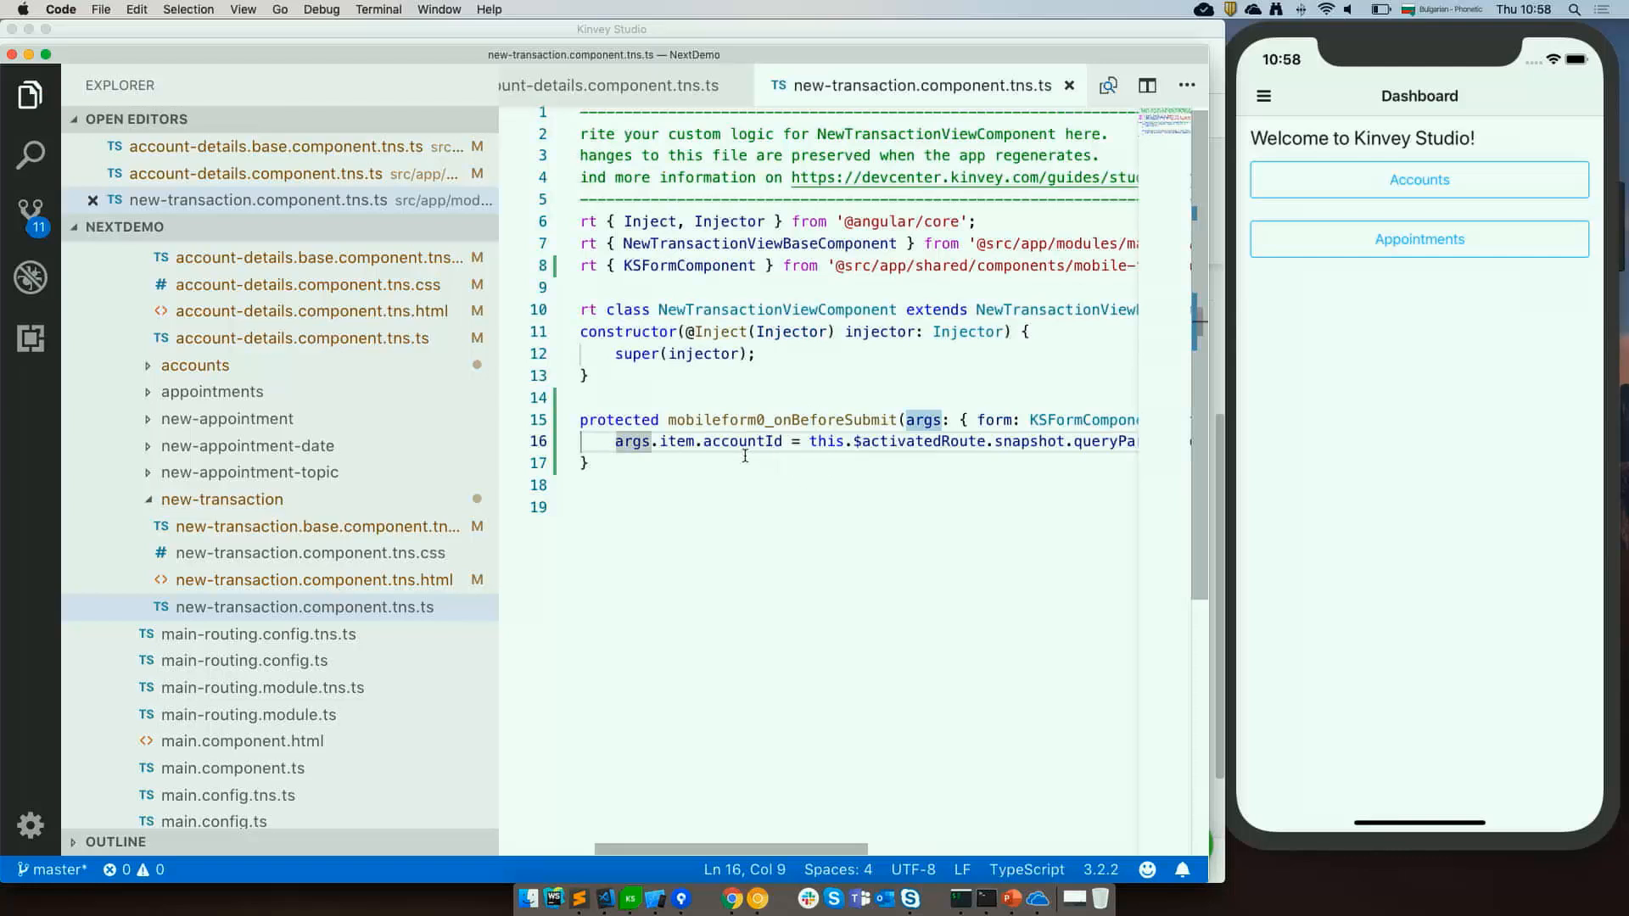
Examine the handler's method name and the item, accountId and AccountId references in the assignment.
{"action": "left_click", "coordinate": [695, 441]}
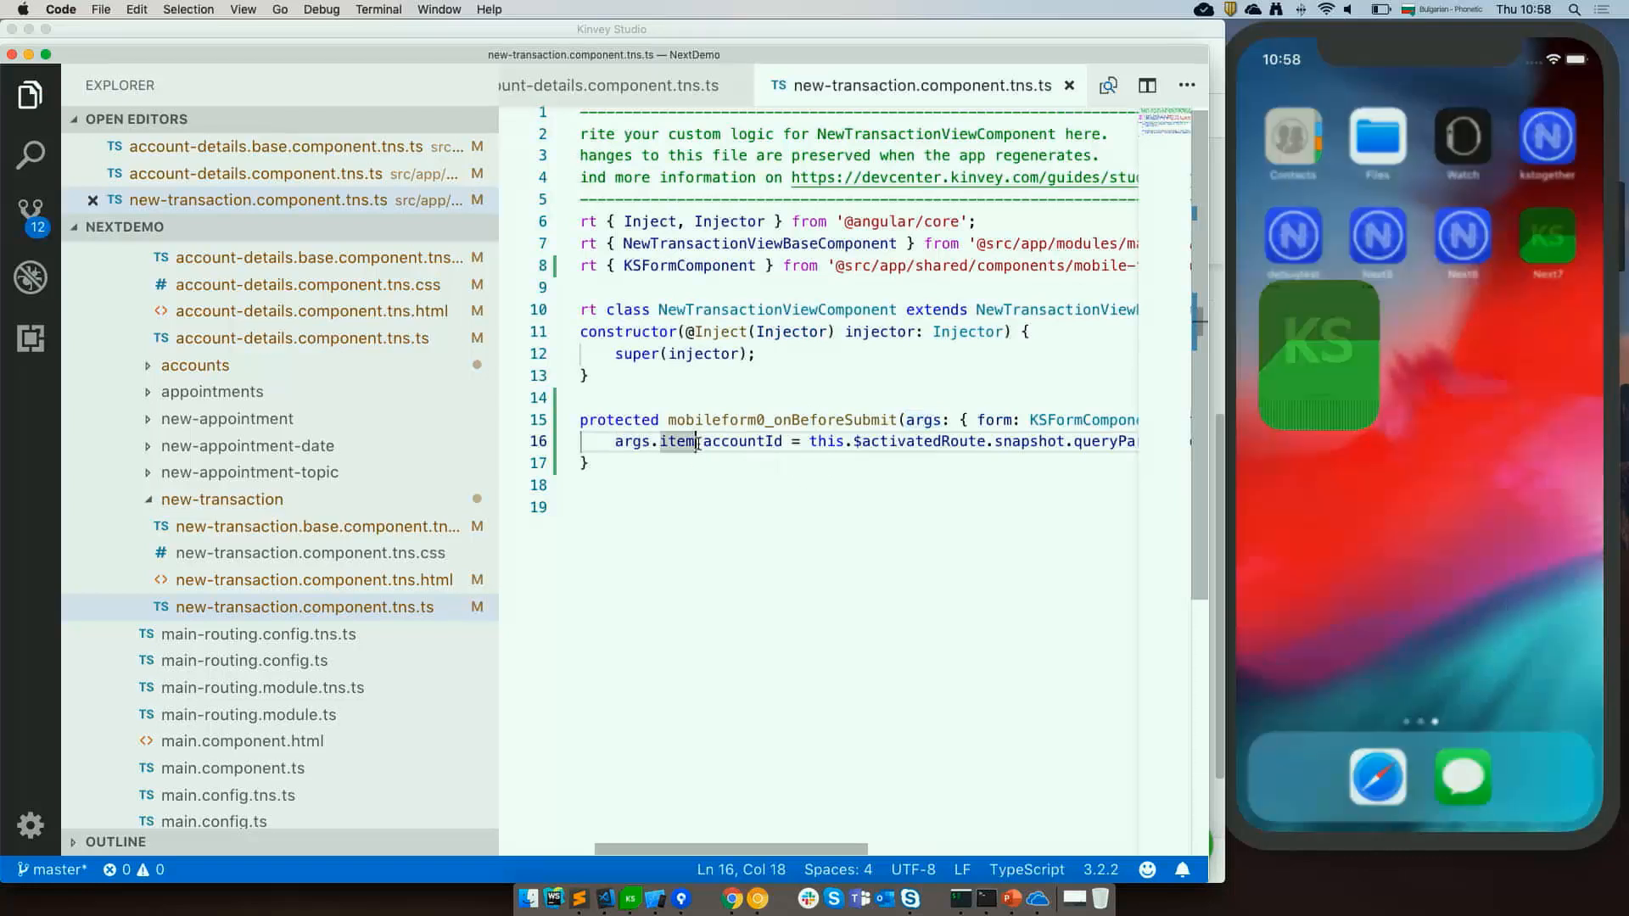
{"action": "double_click", "coordinate": [845, 419]}
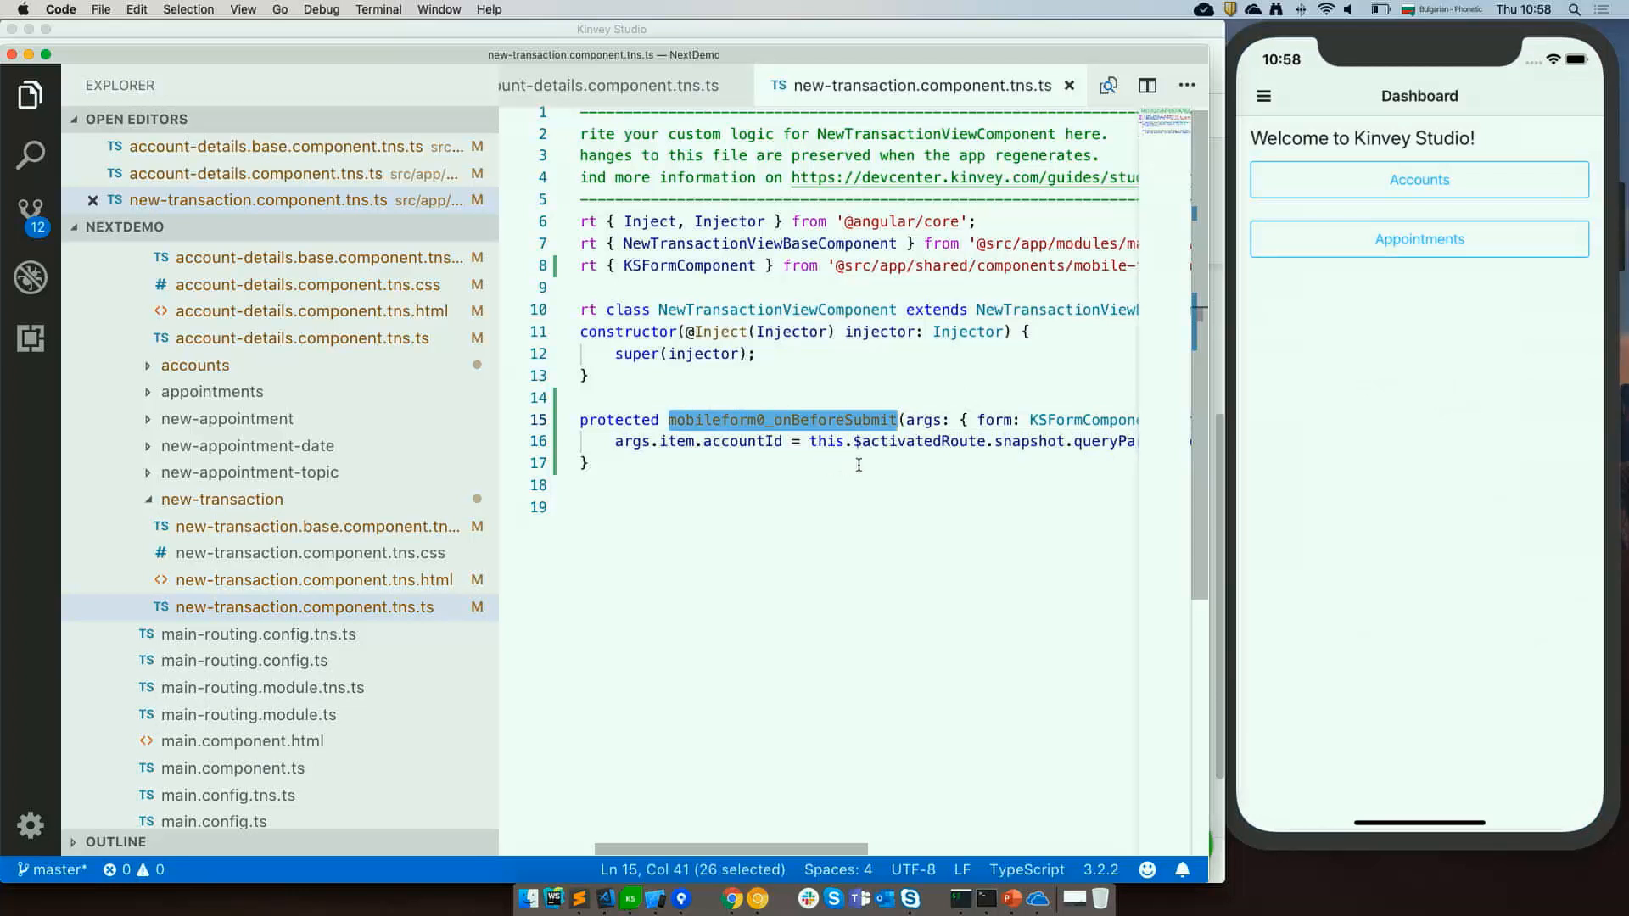
{"action": "double_click", "coordinate": [681, 441]}
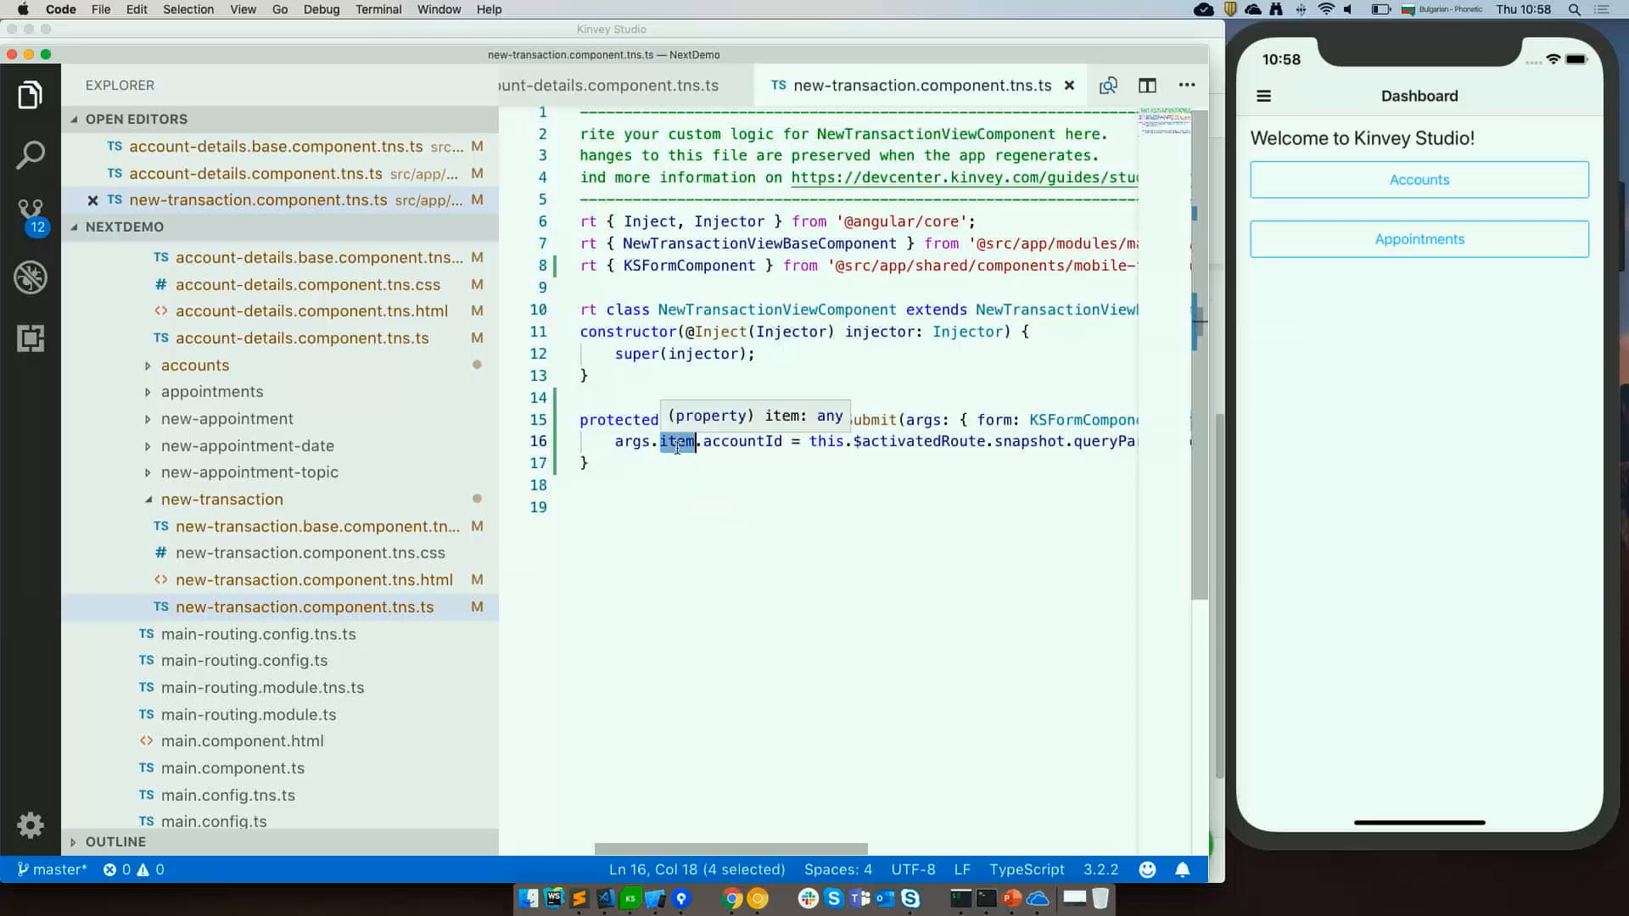
{"action": "double_click", "coordinate": [749, 441]}
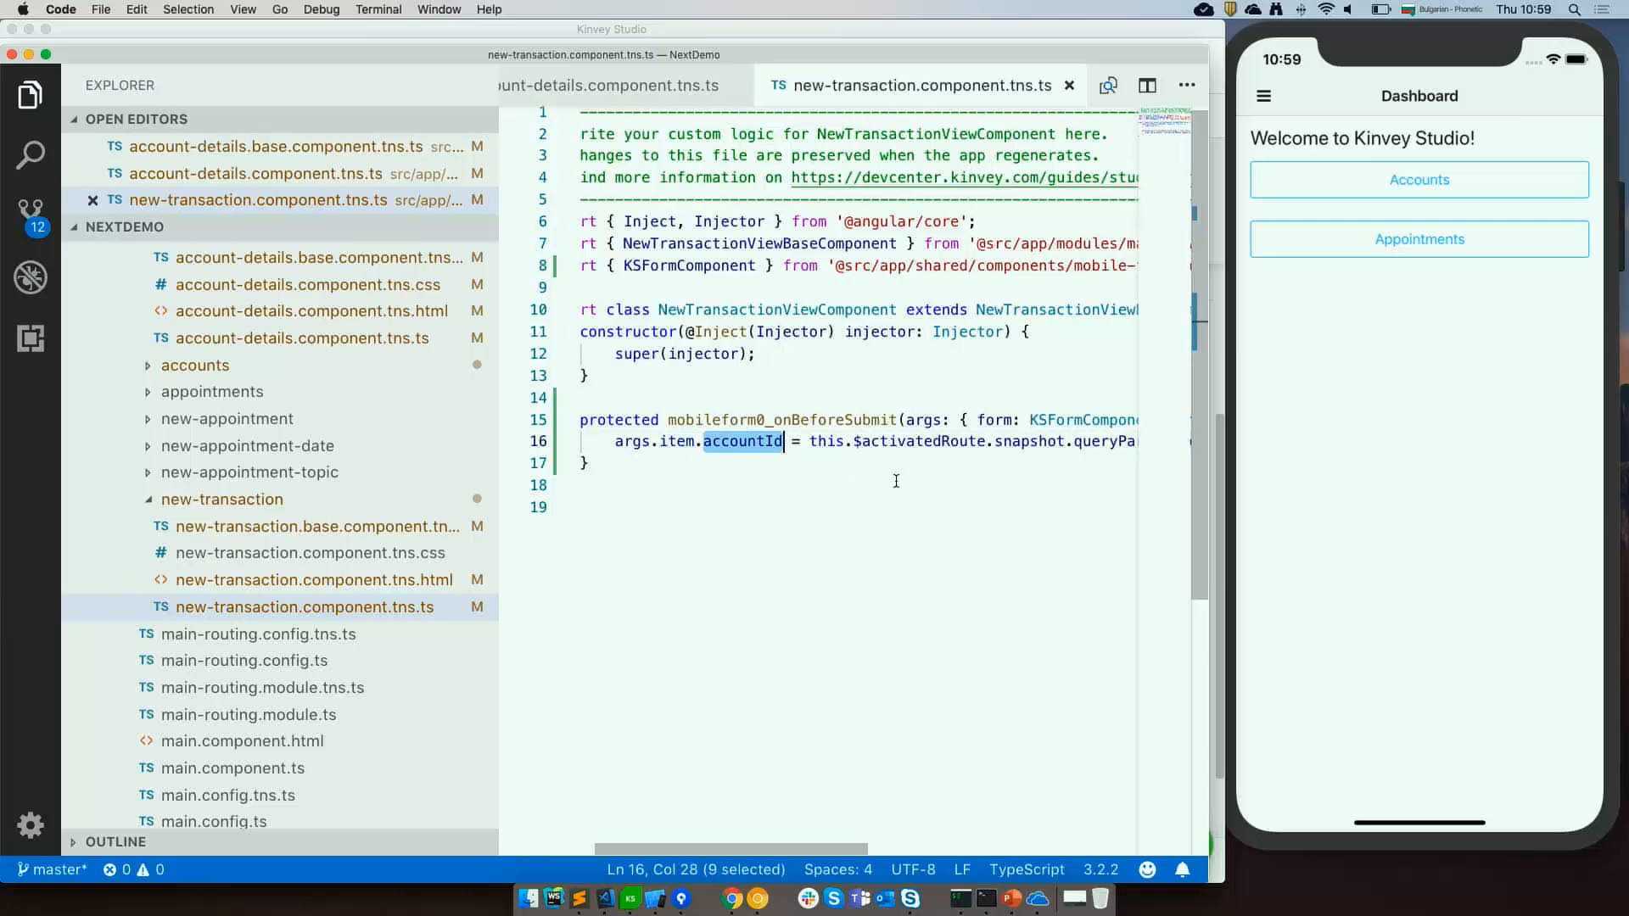
{"action": "scroll", "coordinate": [895, 481], "scroll_direction": "right", "scroll_amount": 5}
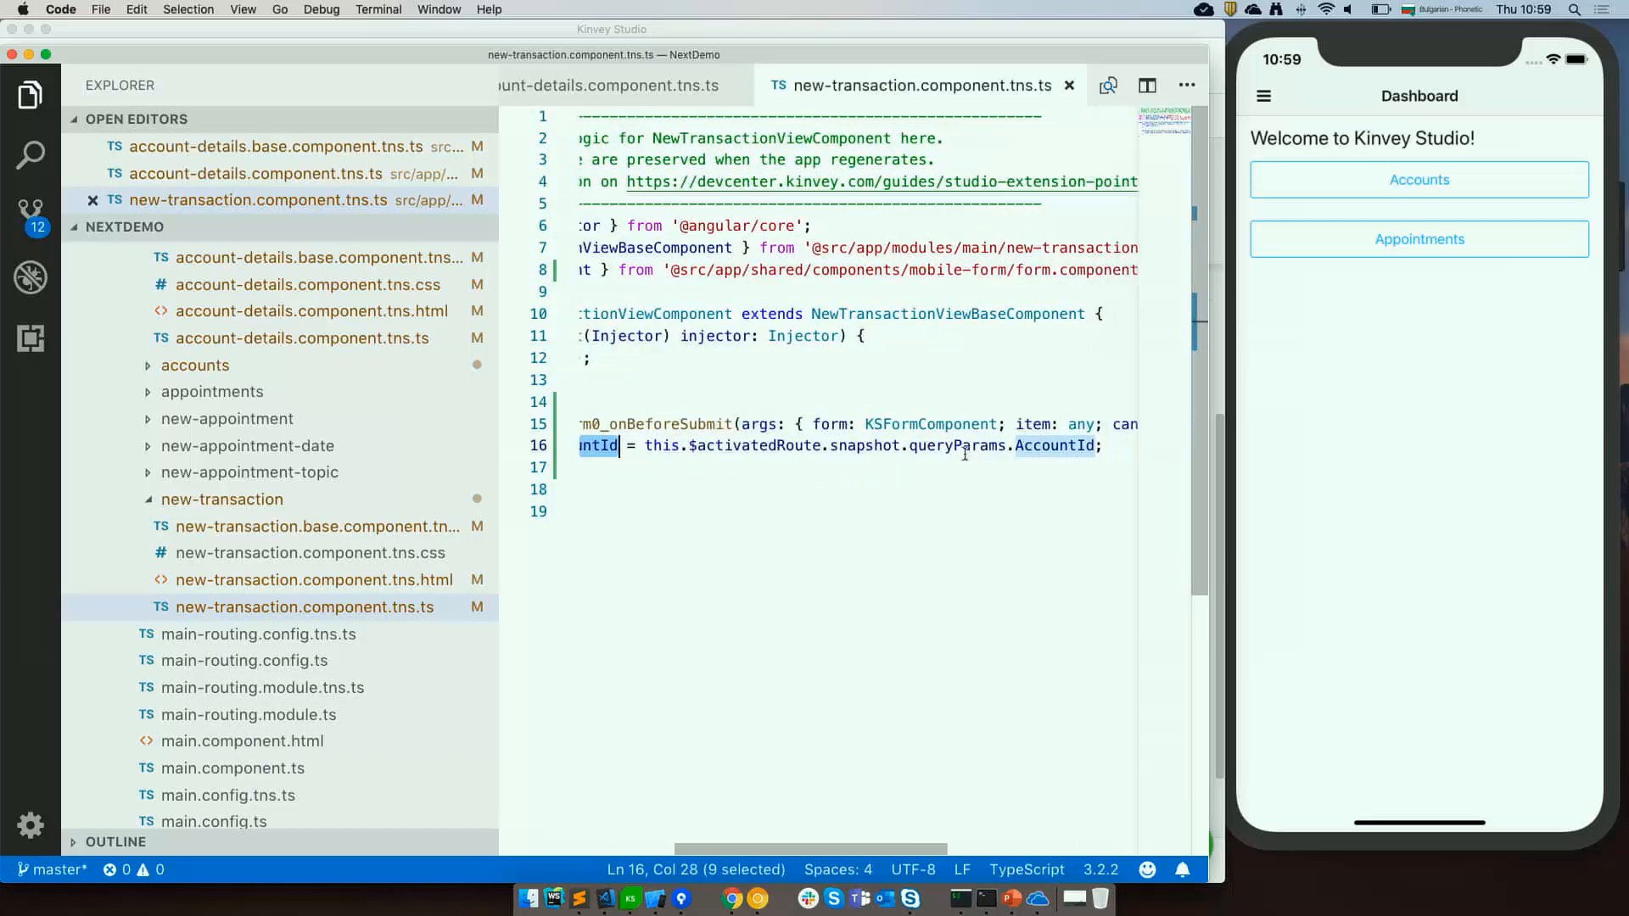
{"action": "double_click", "coordinate": [1031, 446]}
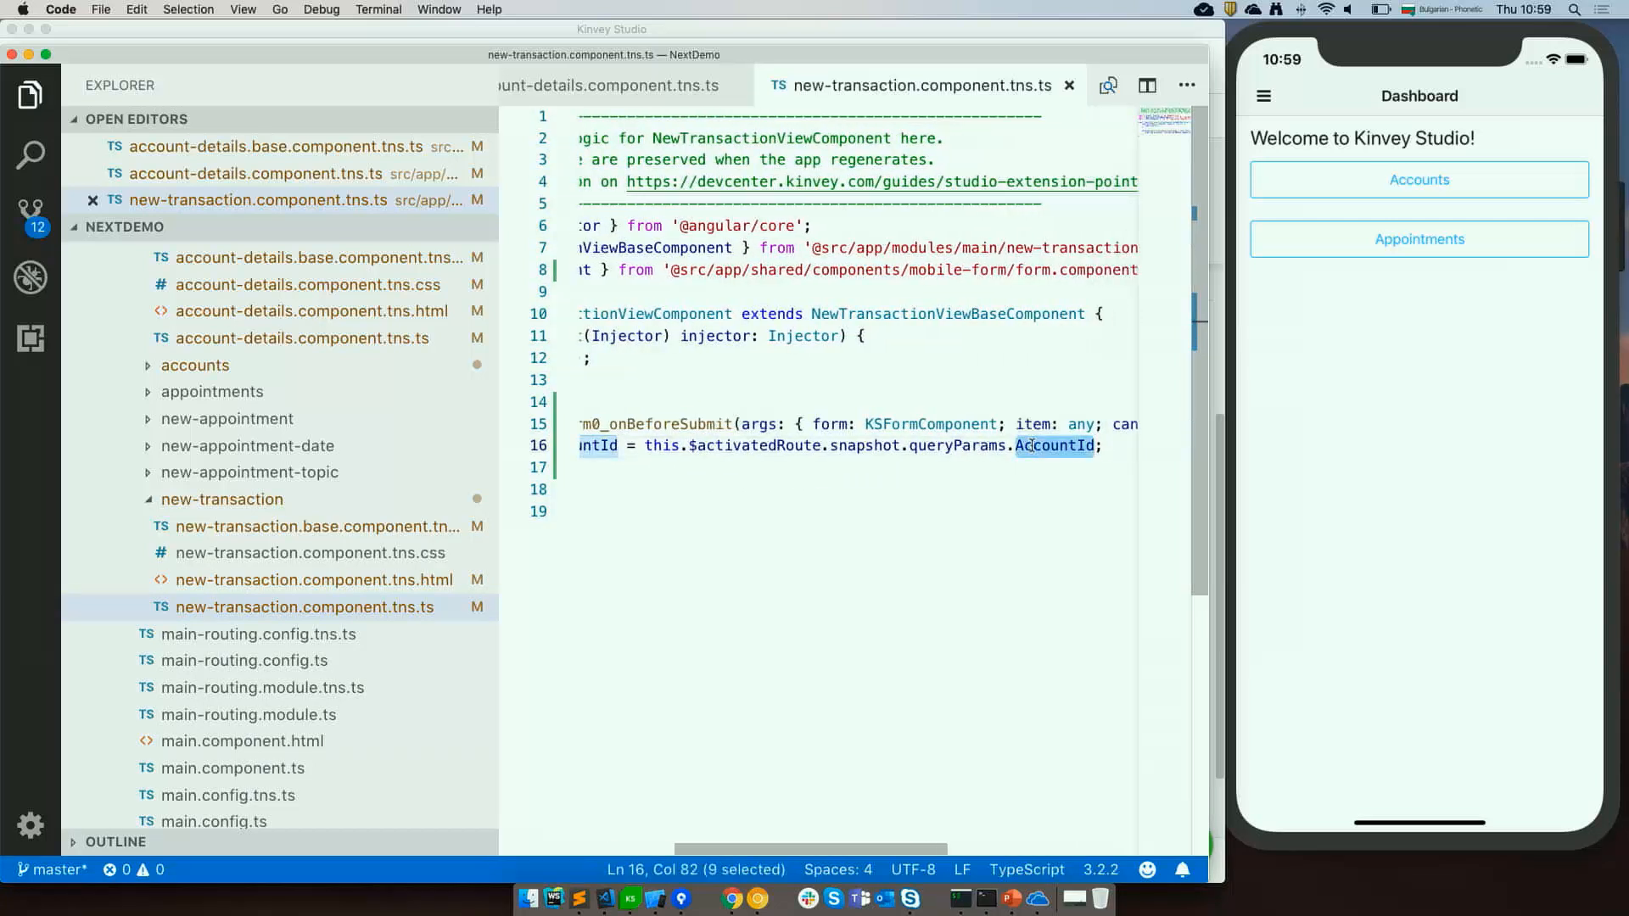
Examine the $activatedRoute and AccountId references in the handler's accountId assignment.
{"action": "double_click", "coordinate": [755, 445]}
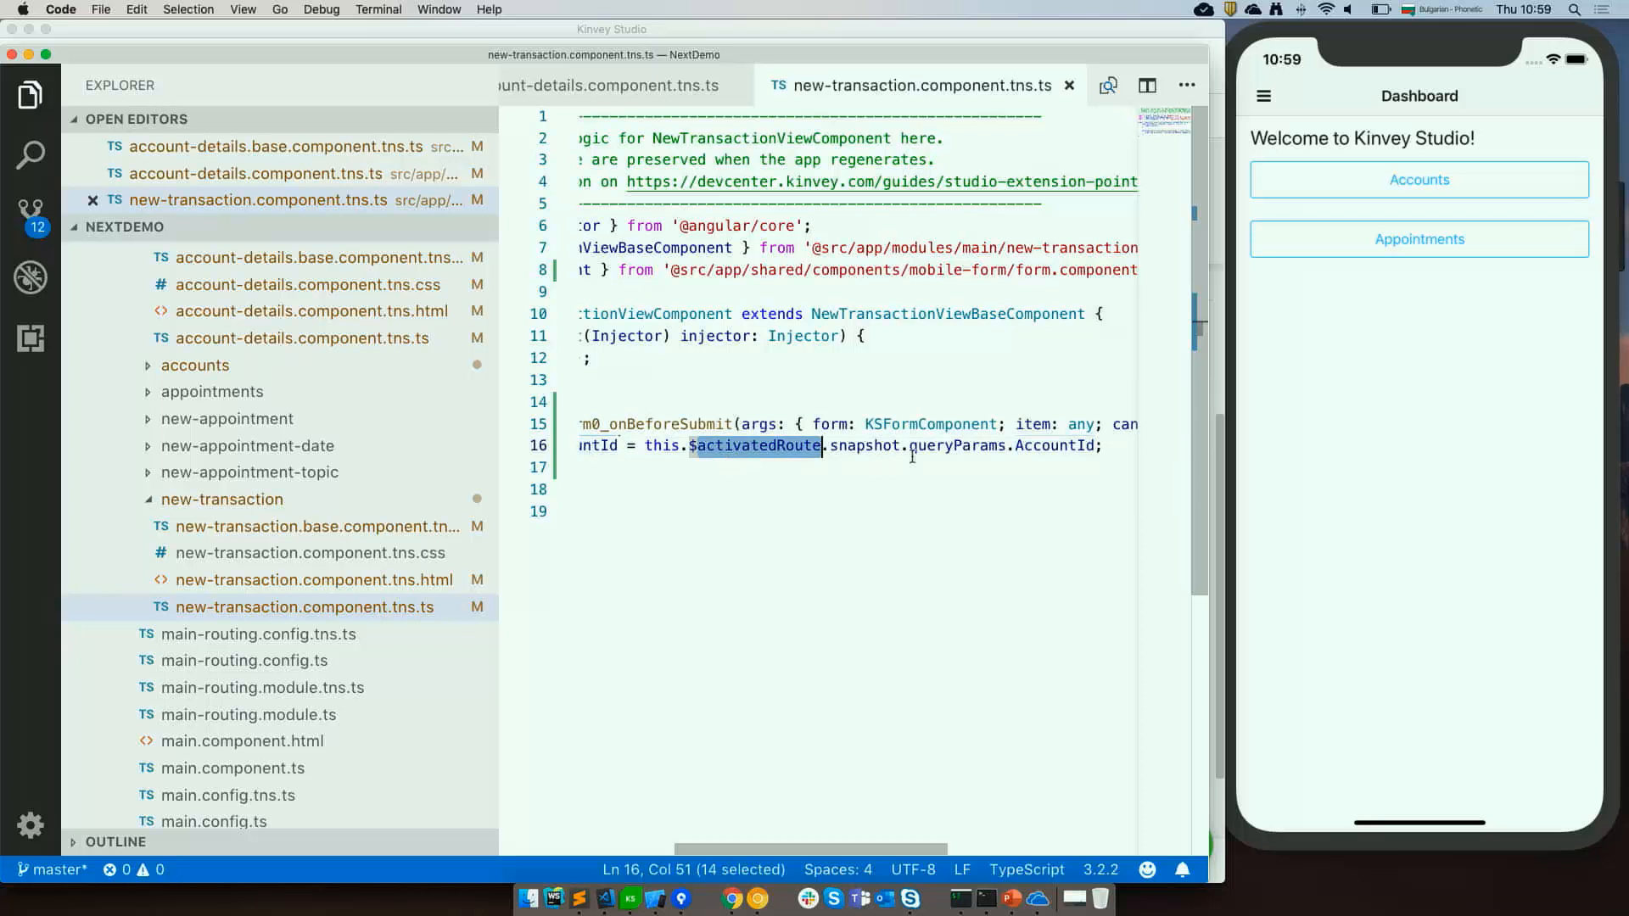
{"action": "double_click", "coordinate": [954, 446]}
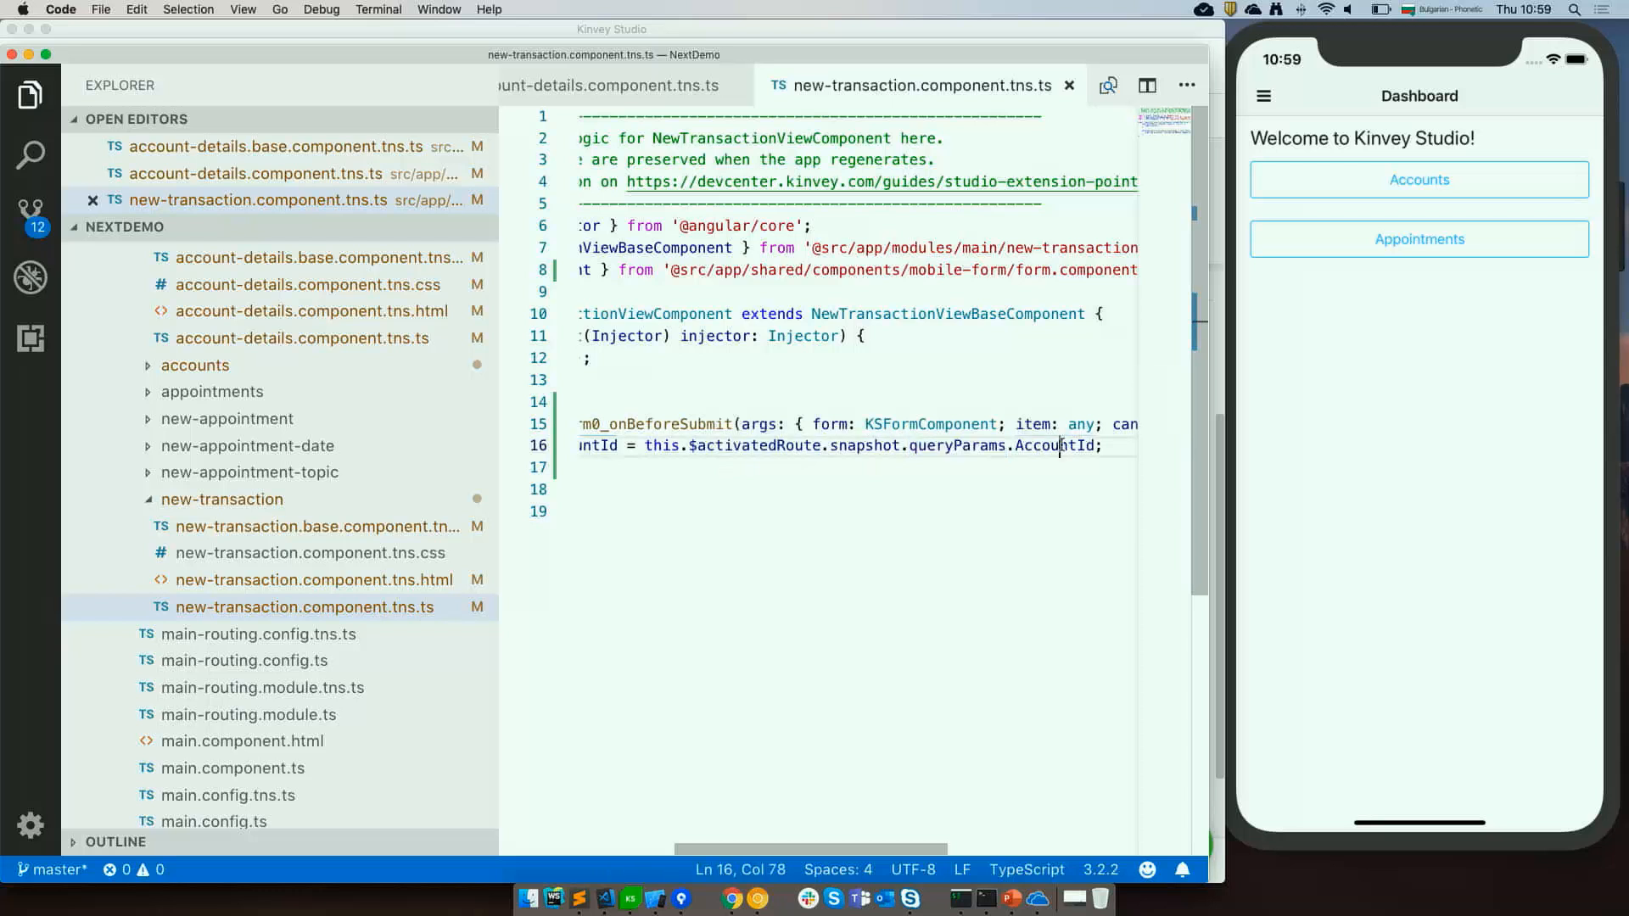
{"action": "double_click", "coordinate": [1060, 446]}
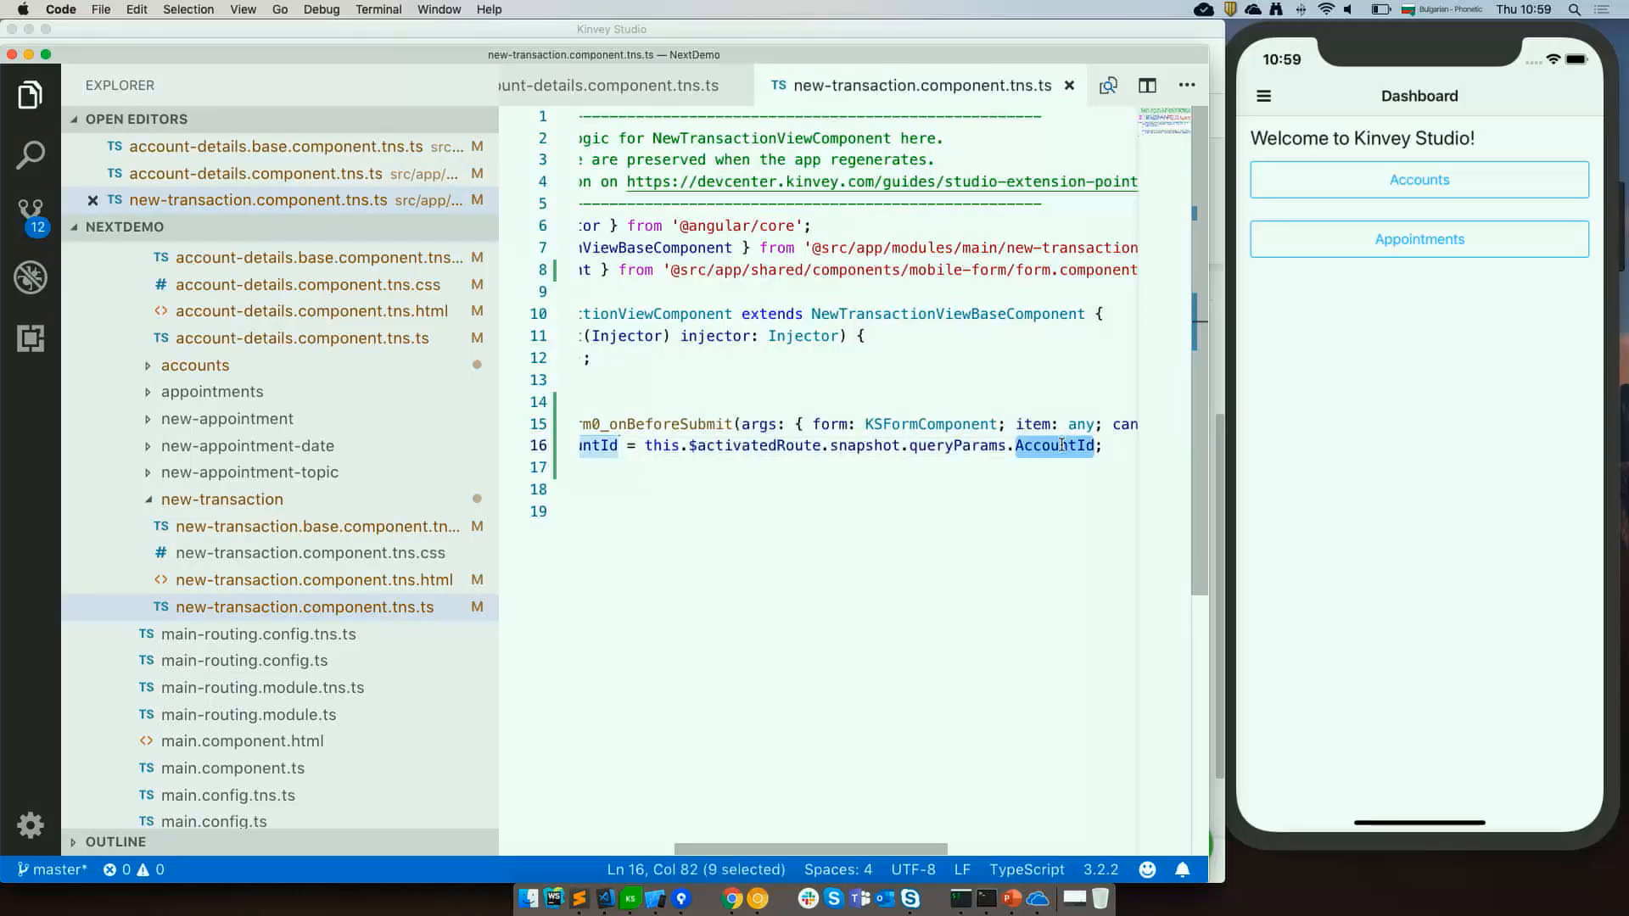
{"action": "left_click", "coordinate": [1016, 509]}
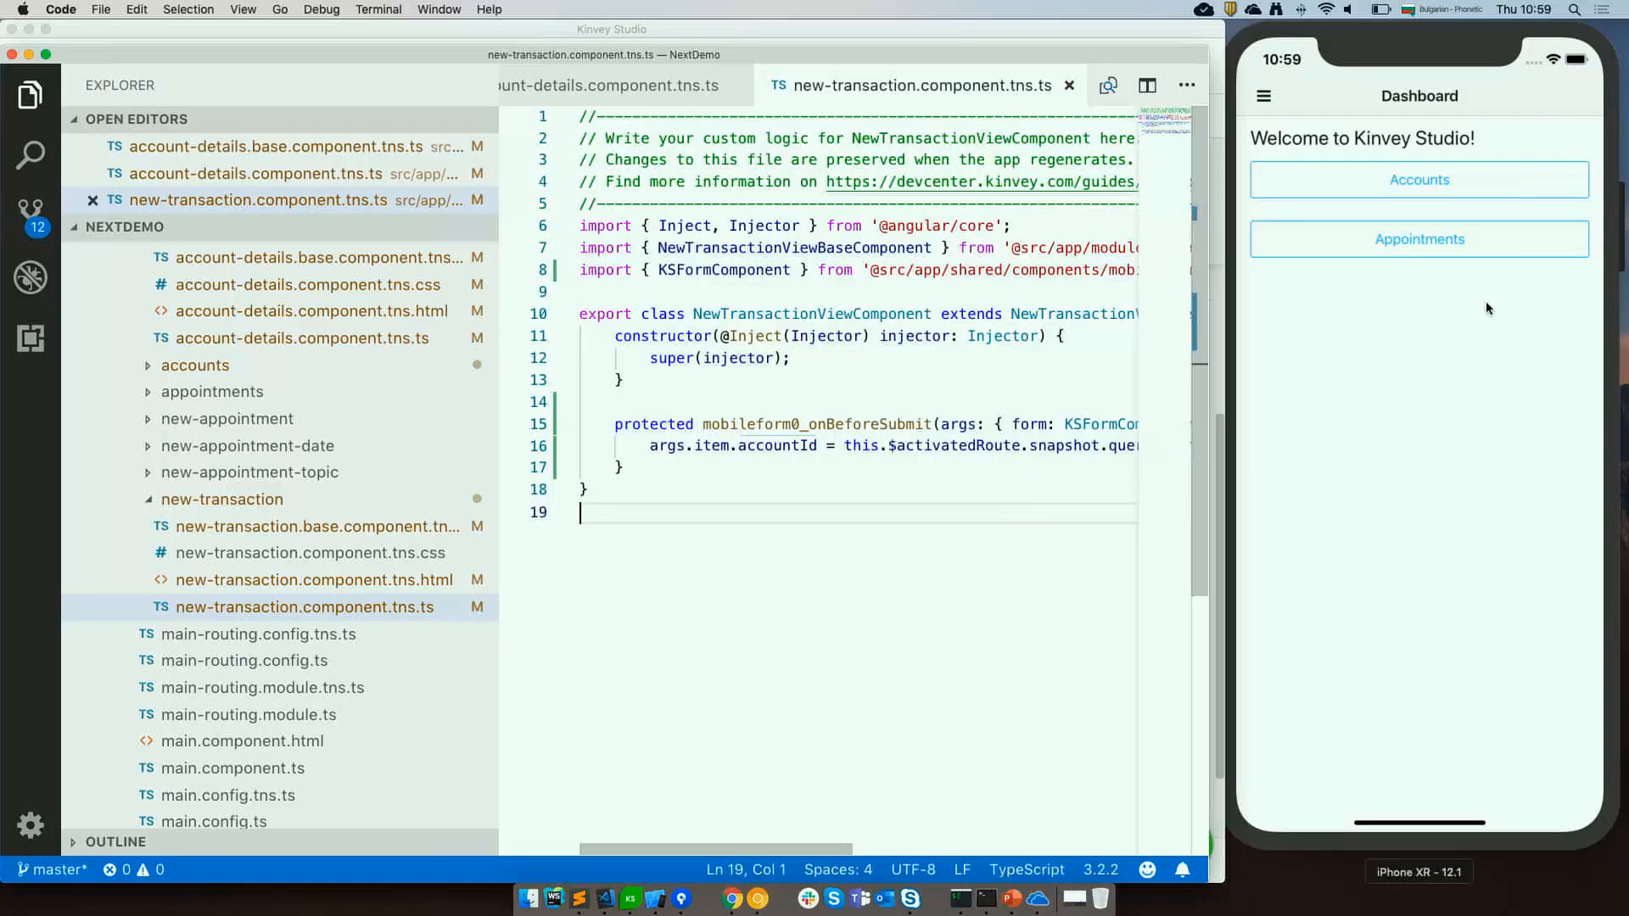
Browse the simulator app's accounts and open the Other Account's details.
{"action": "left_click", "coordinate": [1466, 180]}
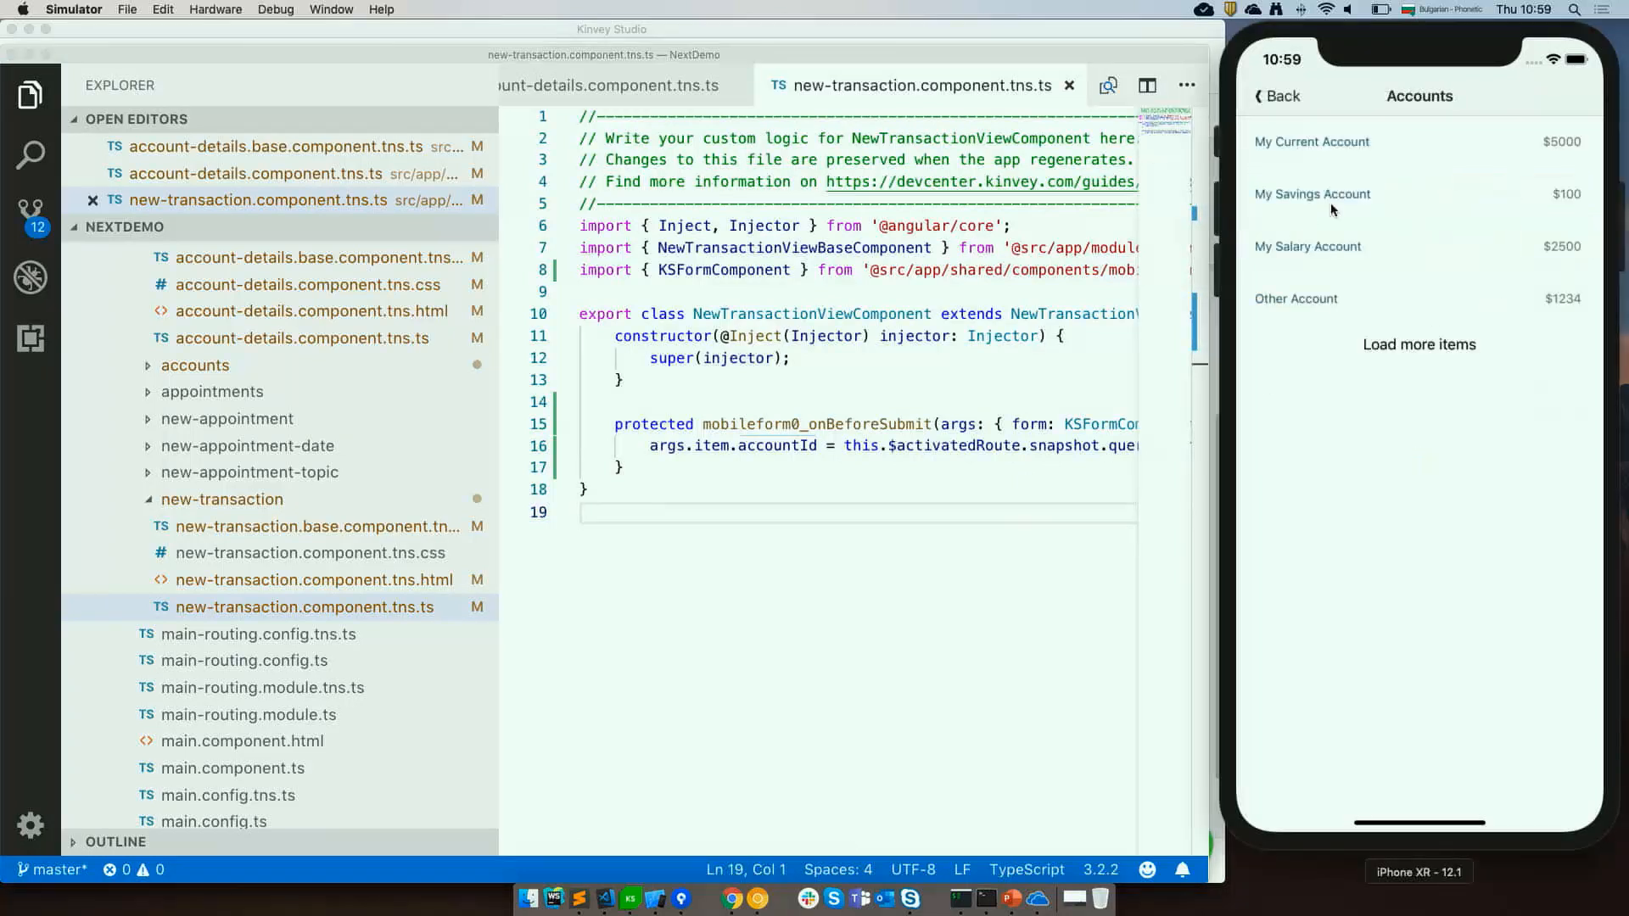
{"action": "left_click", "coordinate": [1328, 142]}
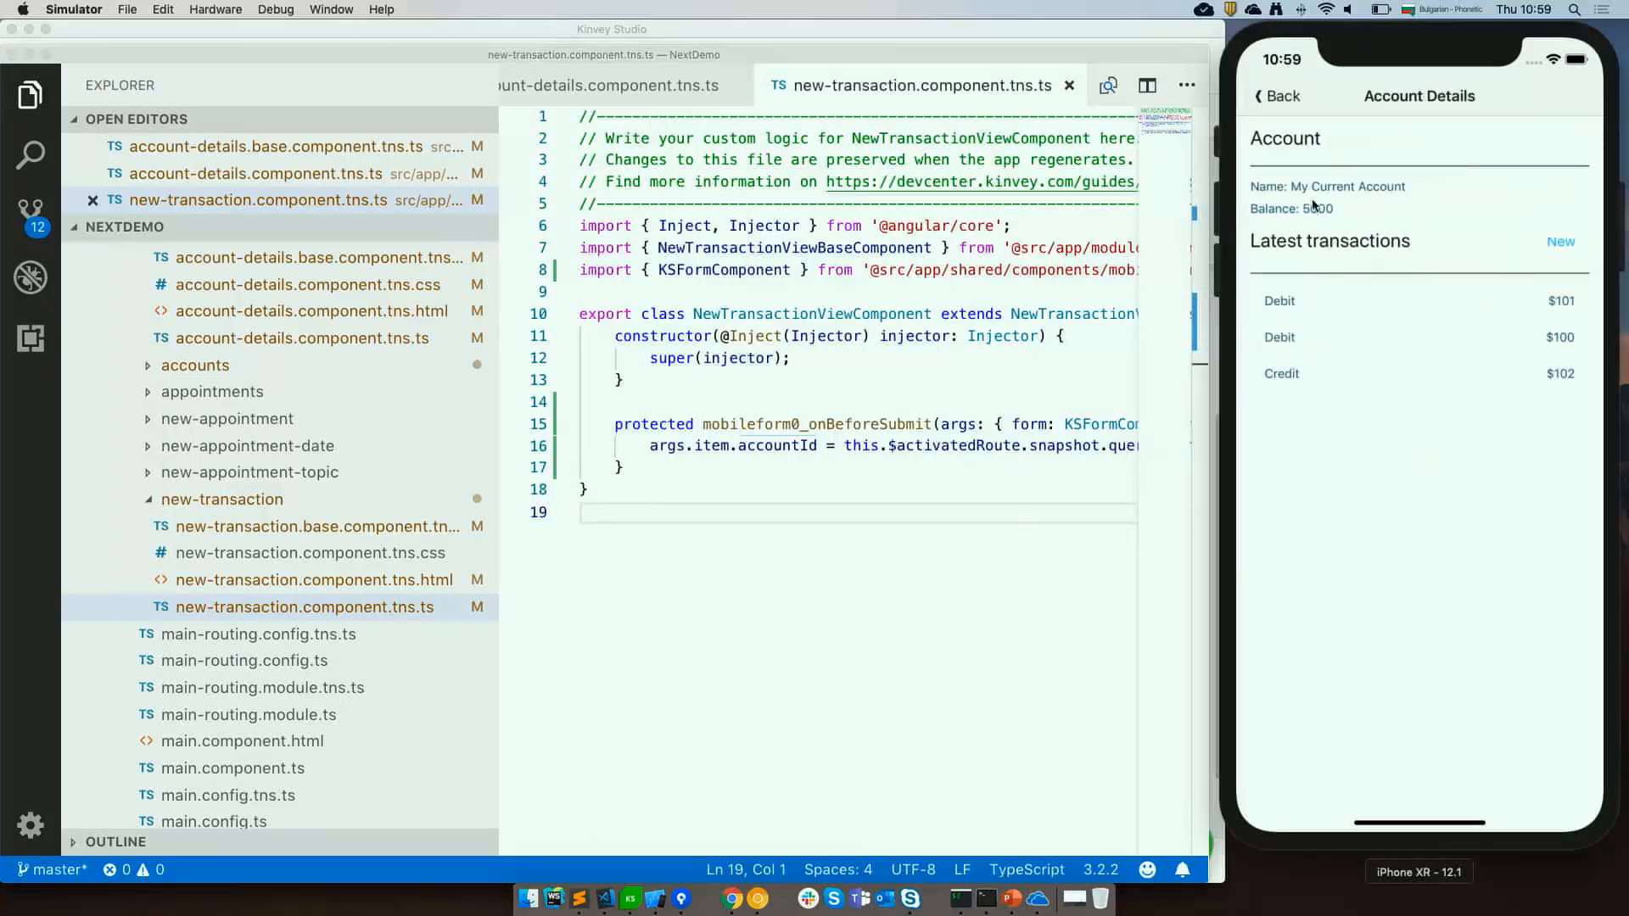
{"action": "left_click", "coordinate": [1294, 96]}
{"action": "left_click", "coordinate": [1323, 304]}
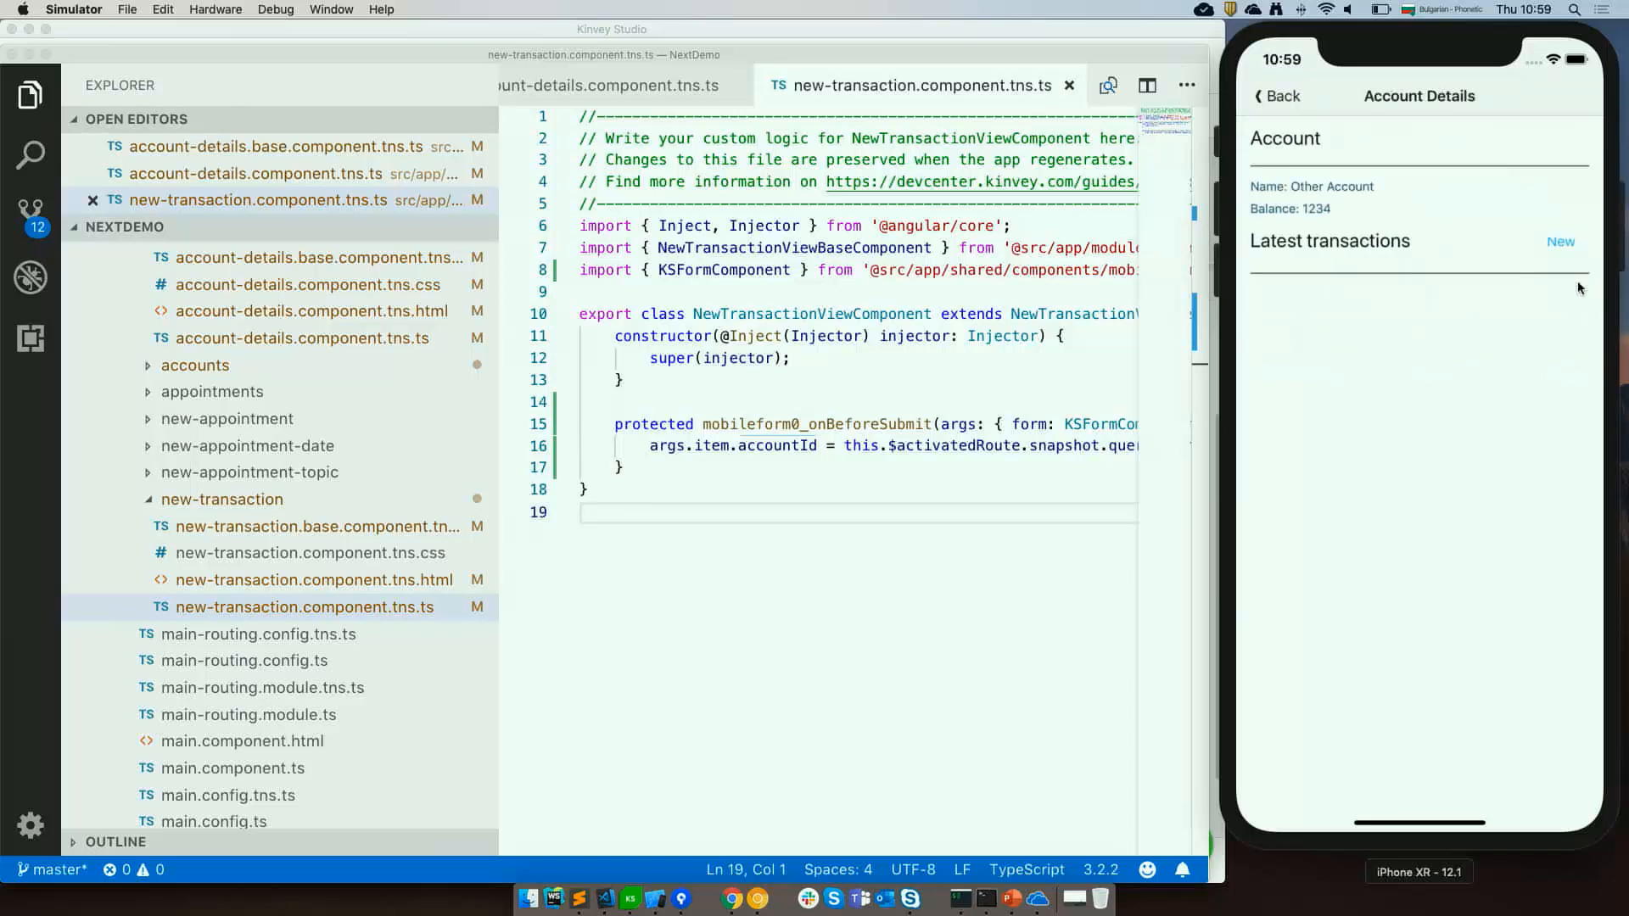
Create a new Credit transaction with amount 4343 for the account and submit the form.
{"action": "left_click", "coordinate": [1557, 249]}
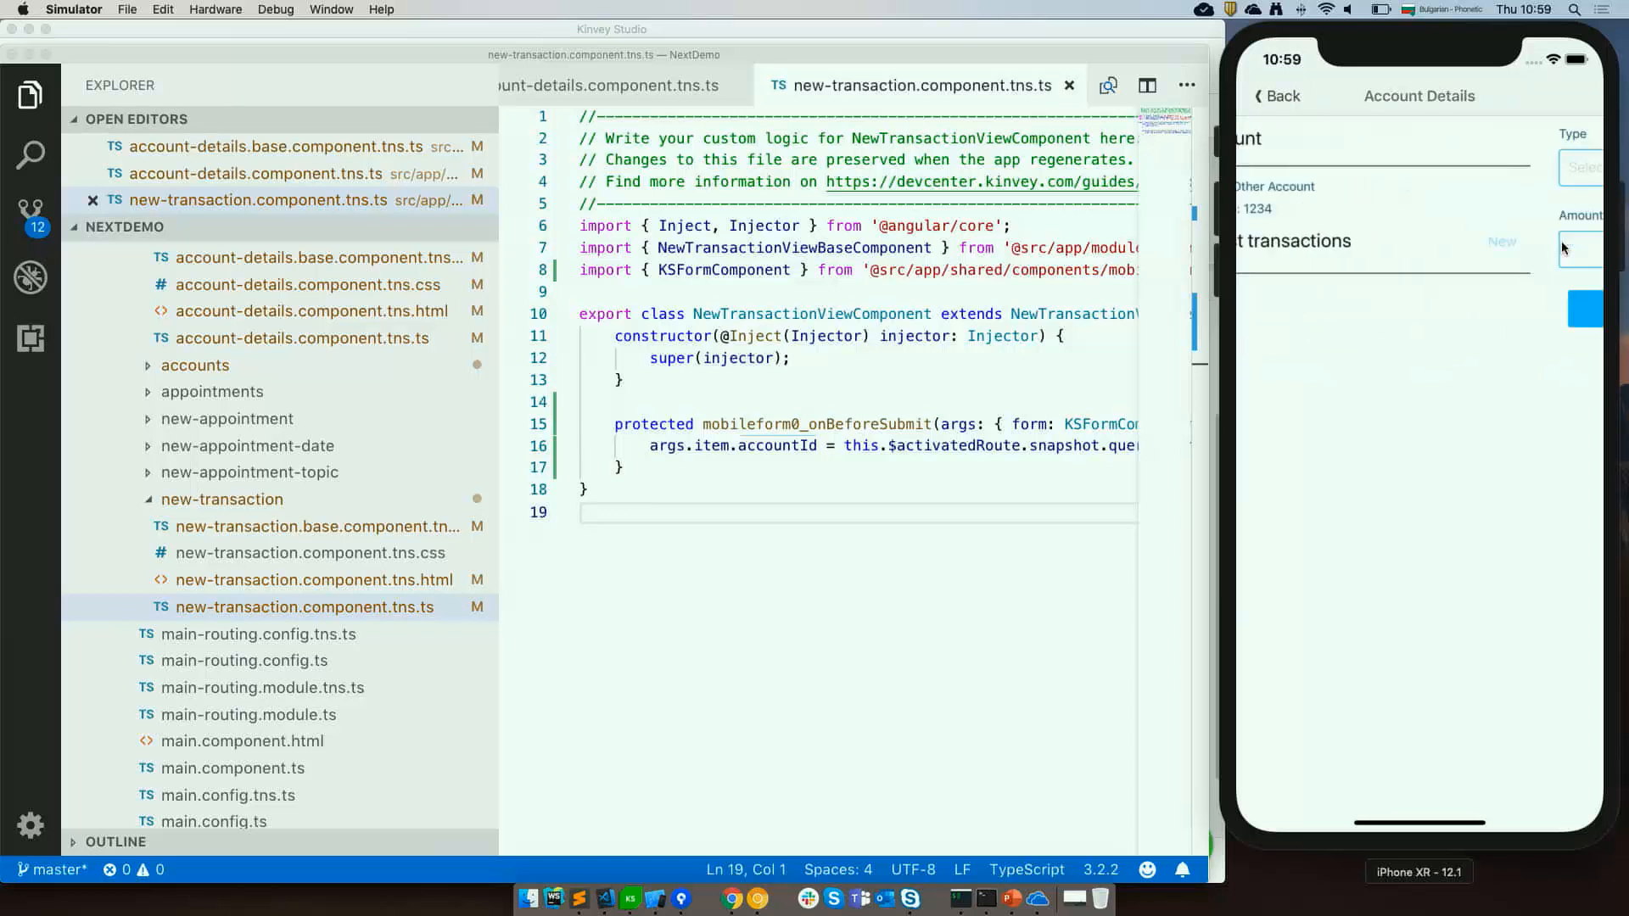
{"action": "left_click", "coordinate": [1350, 256]}
{"action": "type", "text": "4343"}
{"action": "left_click", "coordinate": [1344, 180]}
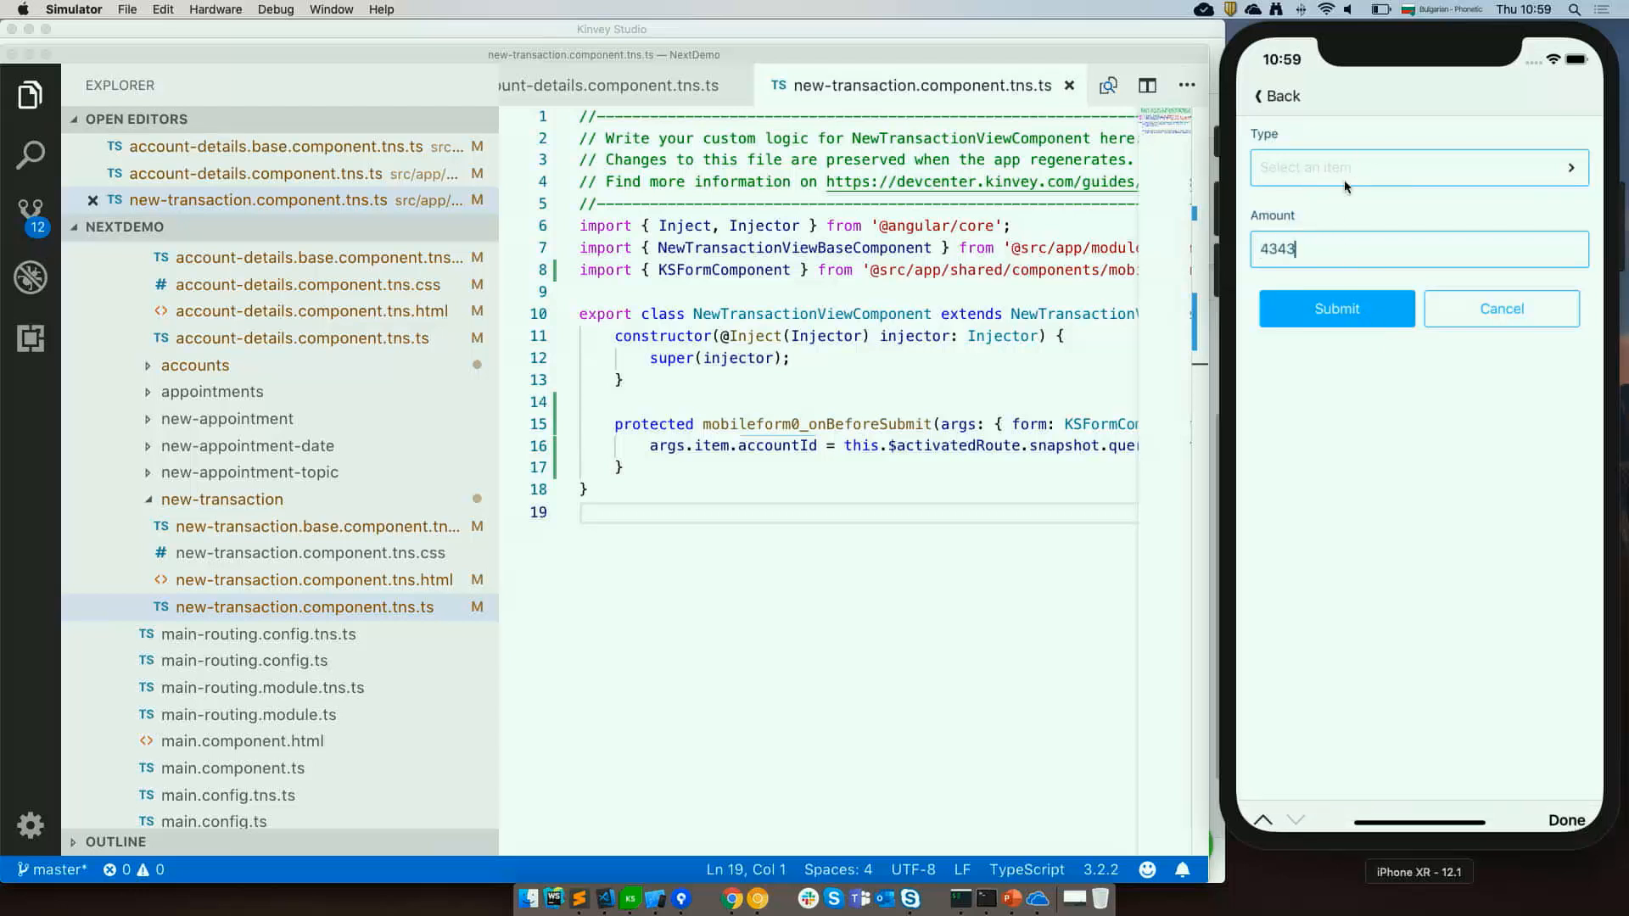
{"action": "left_click", "coordinate": [1325, 186]}
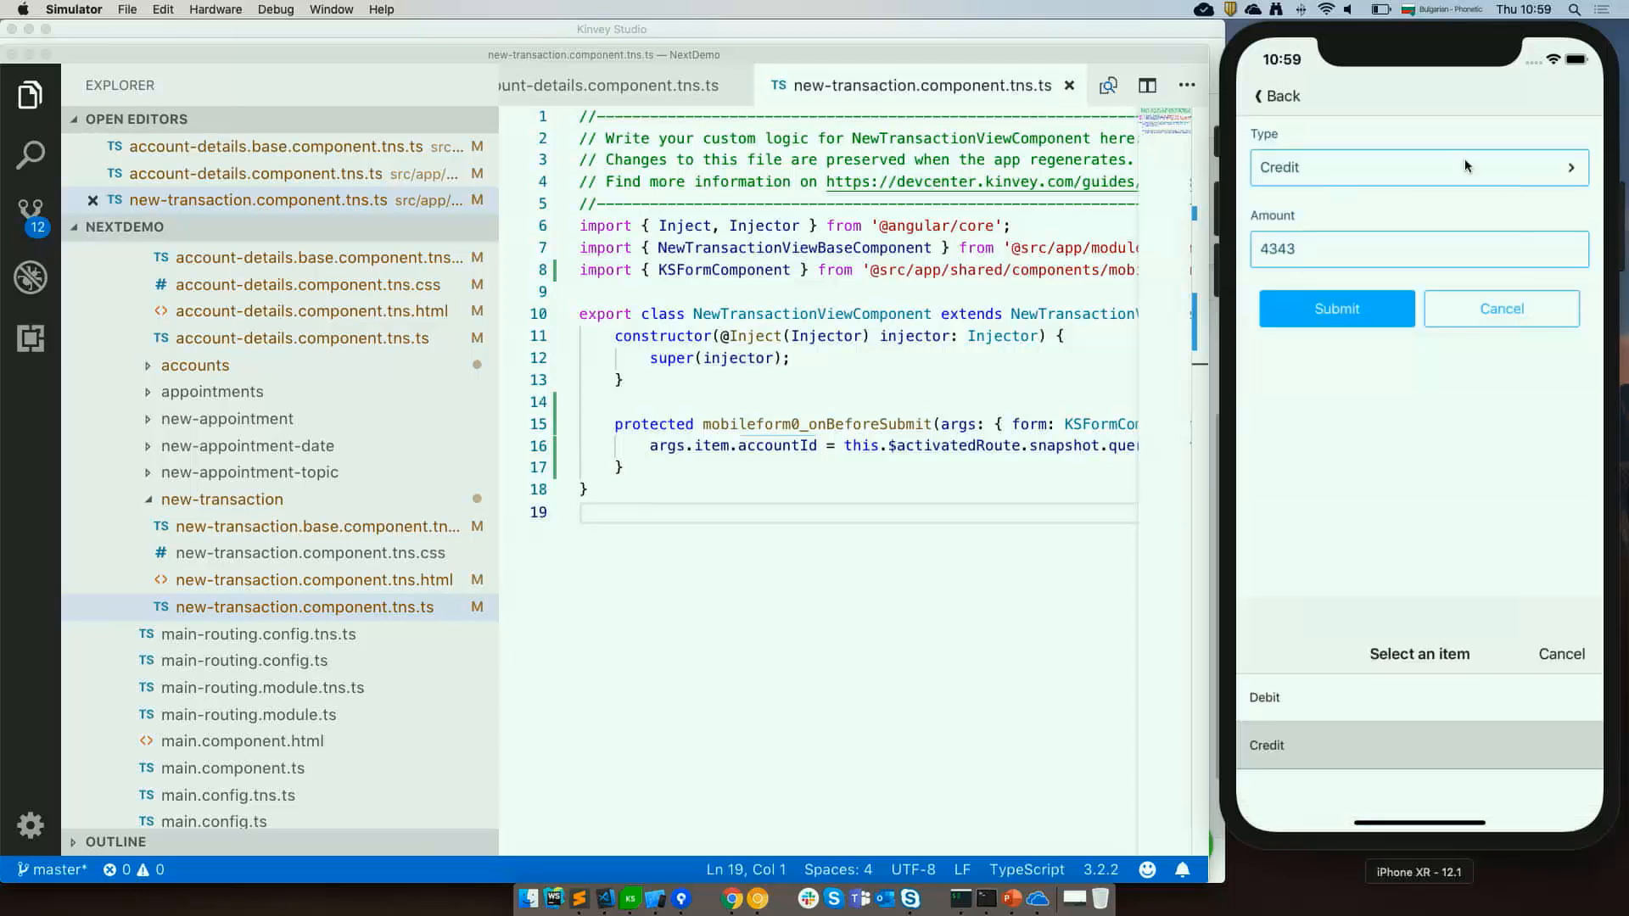
{"action": "left_click", "coordinate": [1308, 327]}
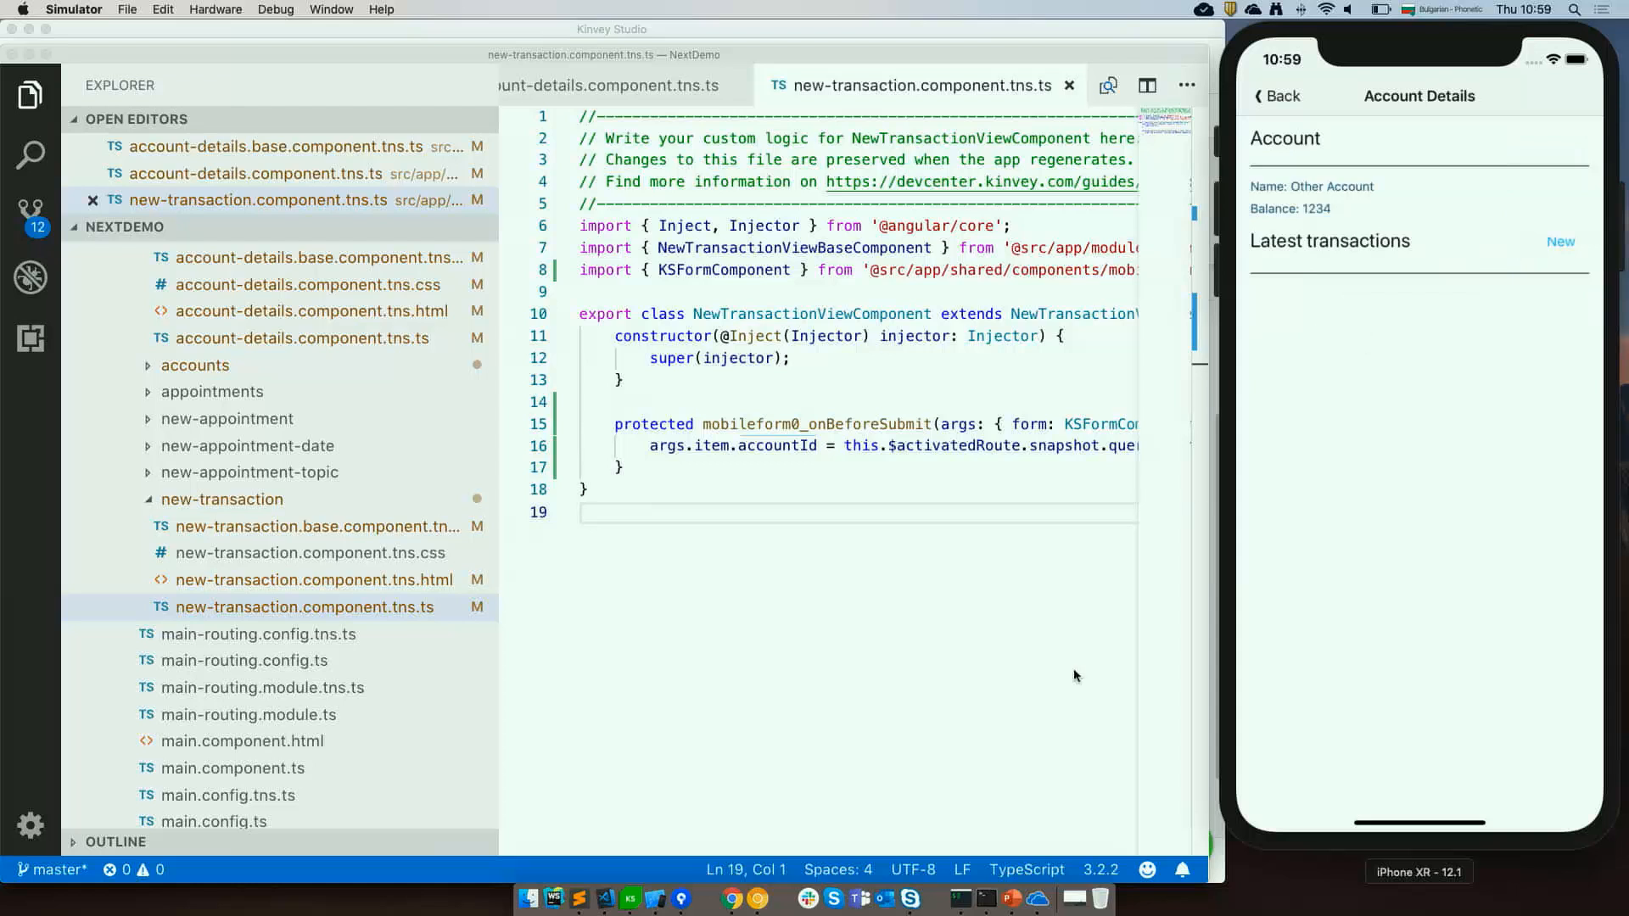
Switch to Kinvey Studio Mobile Sidekick and start debugging the connected iPhone XR emulator.
{"action": "left_click", "coordinate": [1070, 902]}
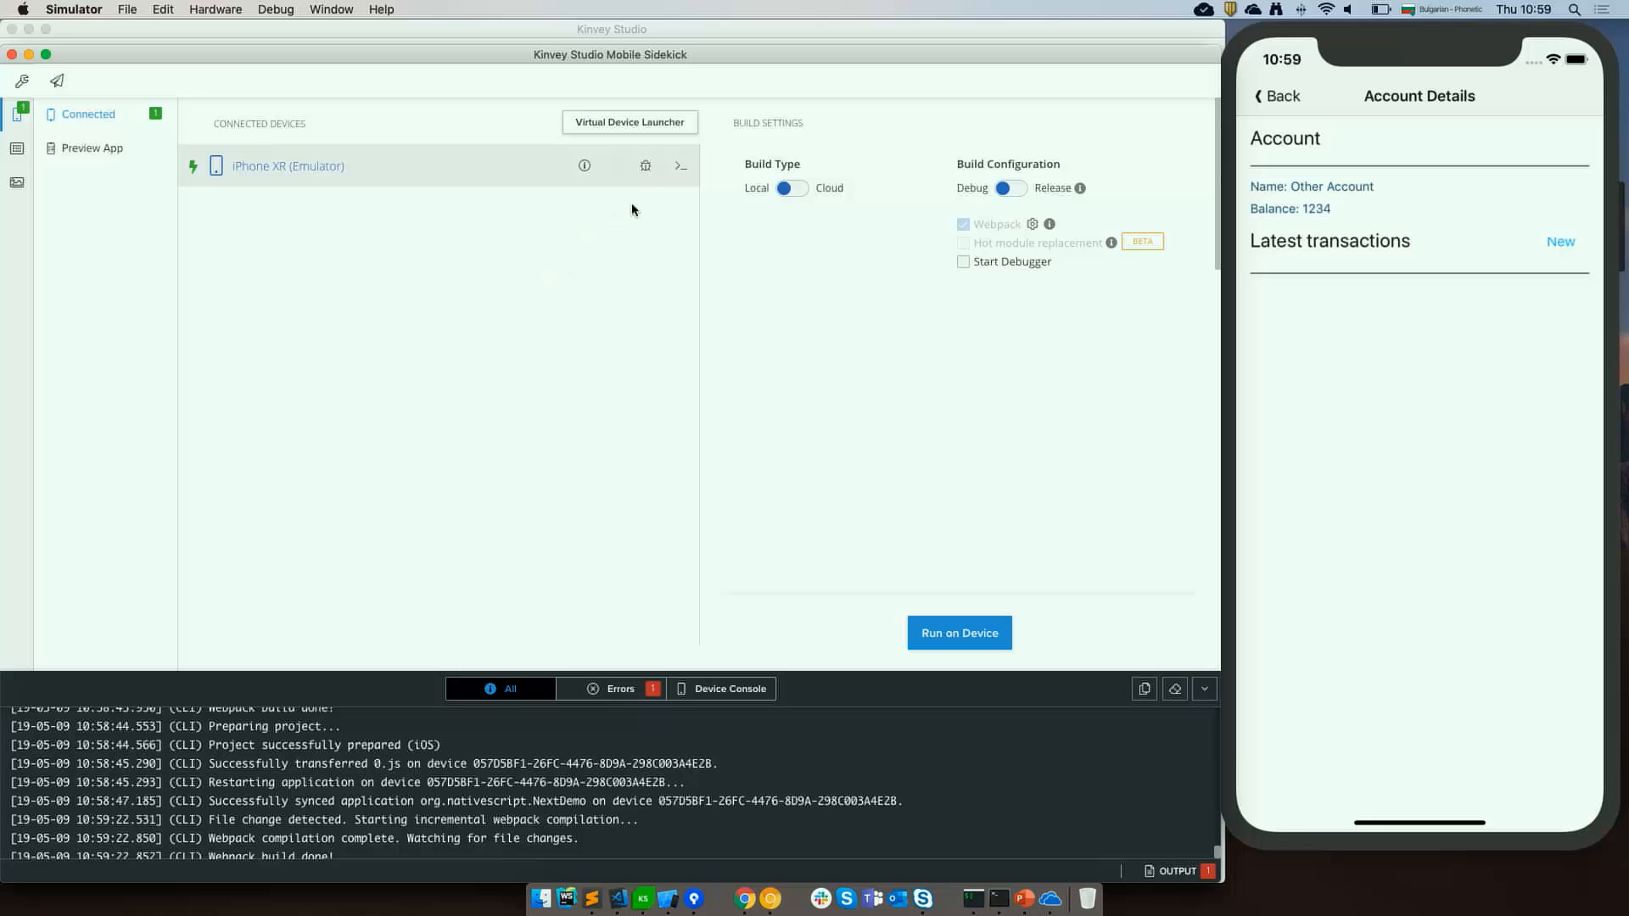
{"action": "left_click", "coordinate": [647, 167]}
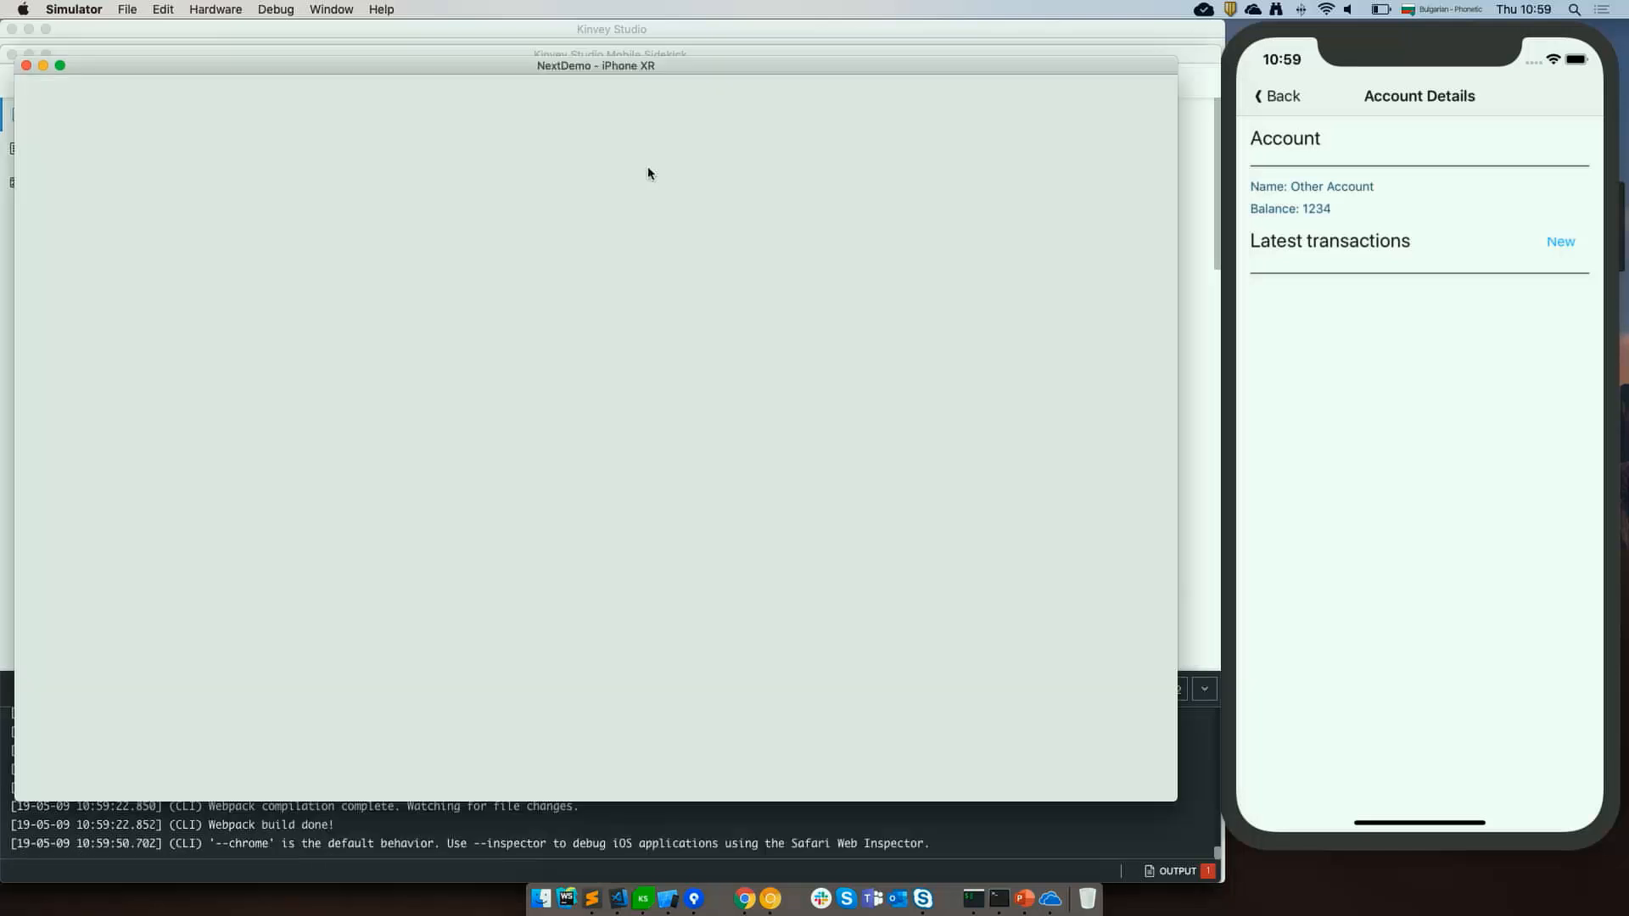
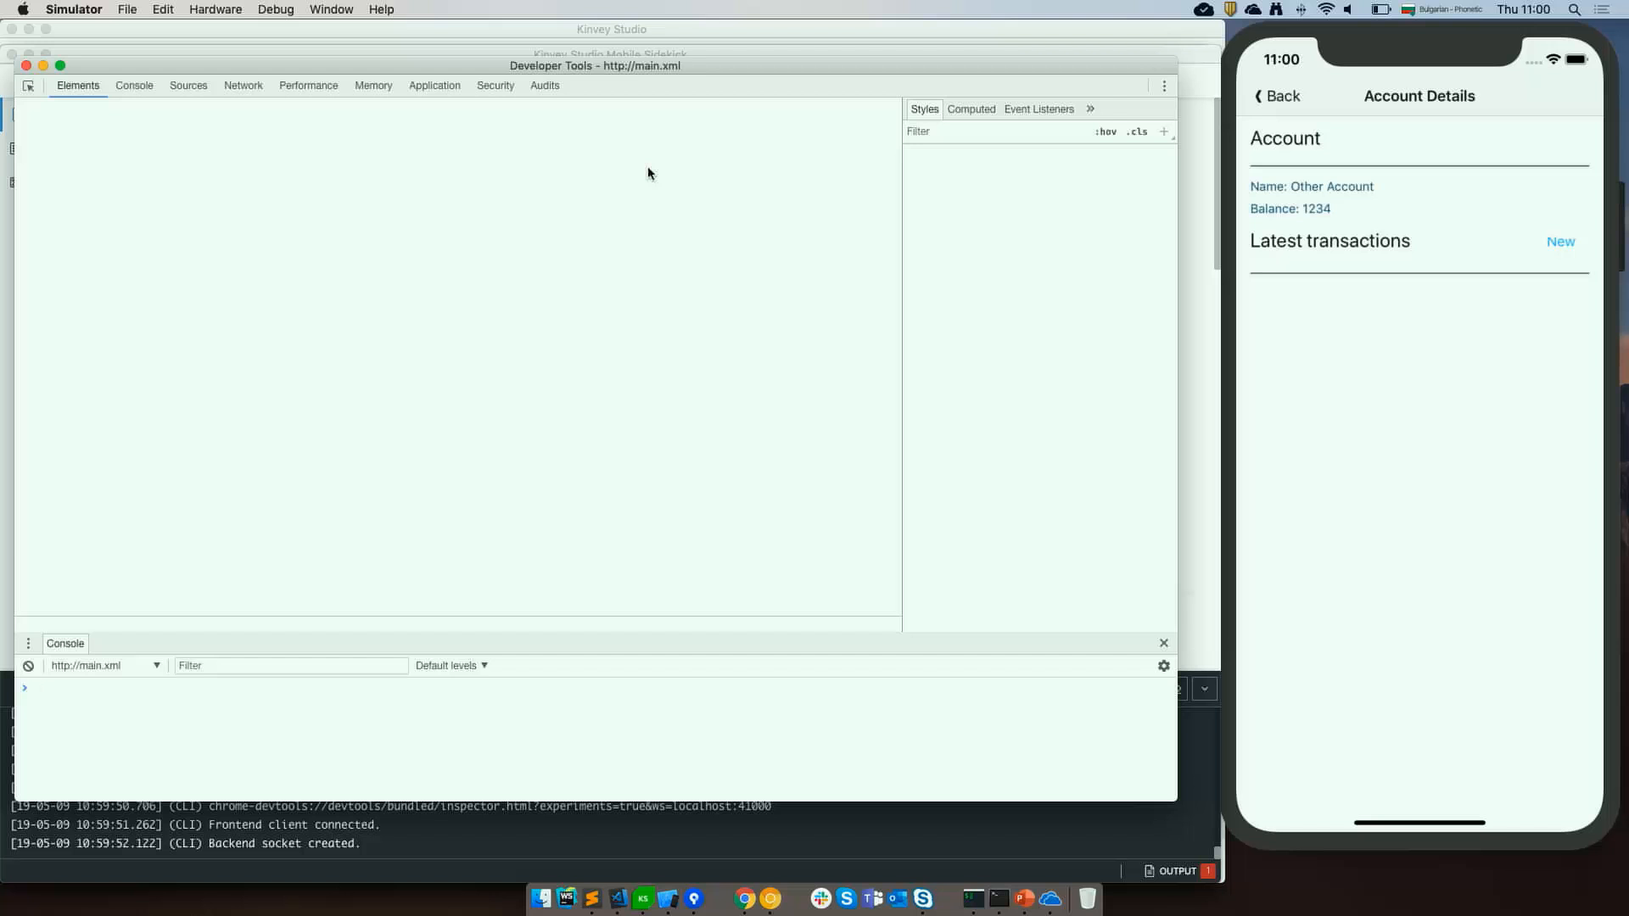
Open the new-transaction.component.tns.ts source file in Developer Tools.
{"action": "key", "text": "super+p"}
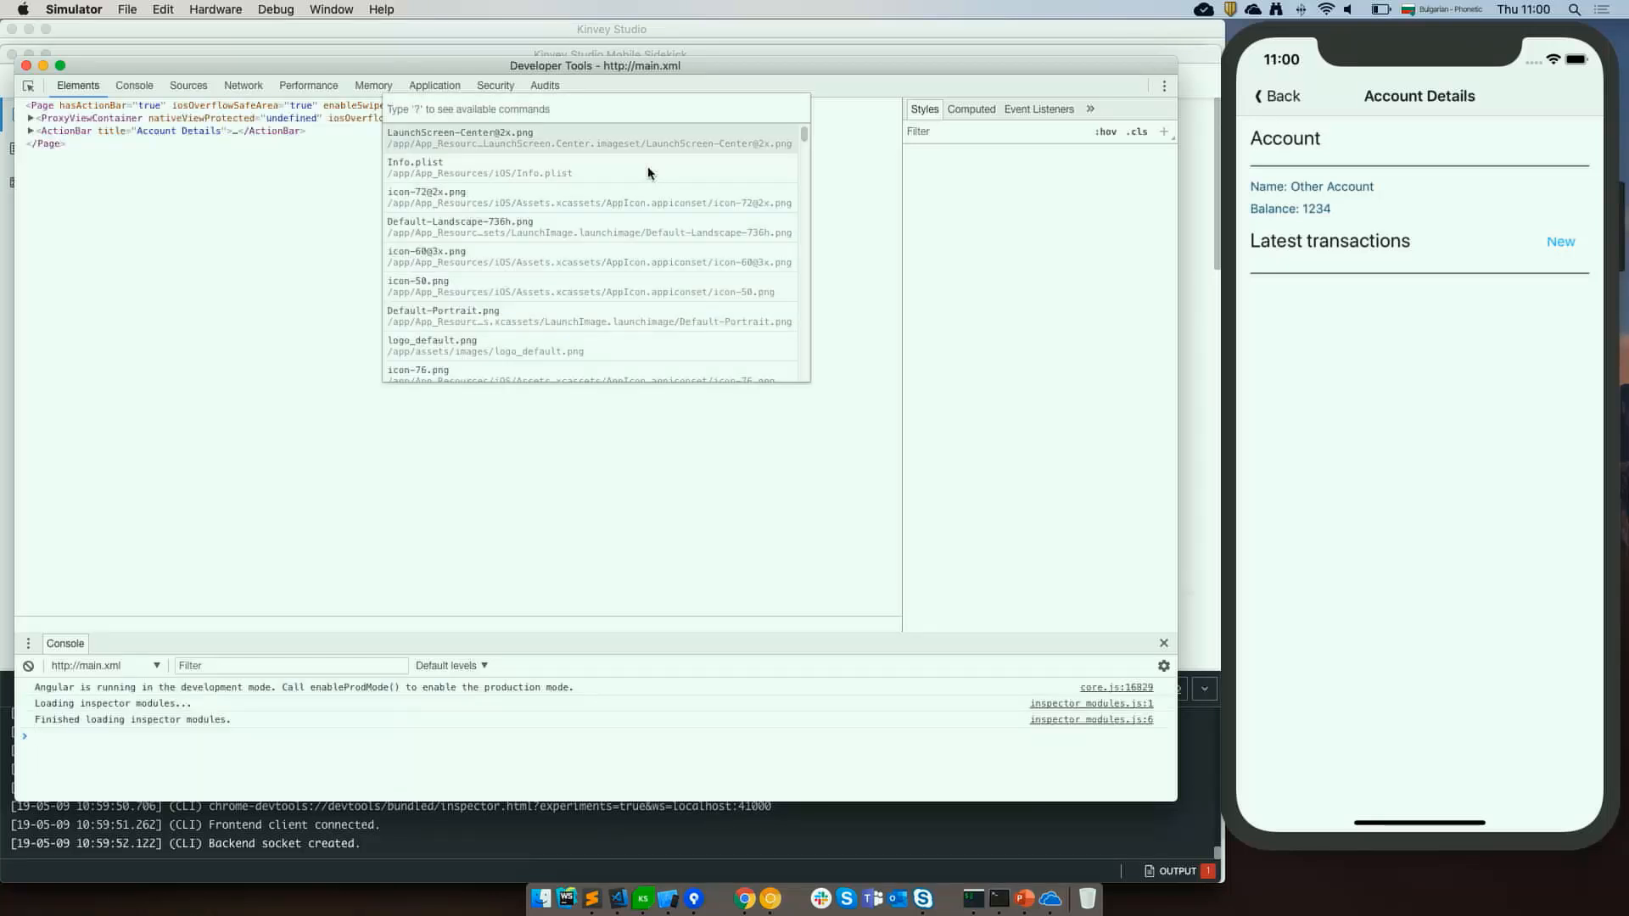
{"action": "type", "text": "нев-"}
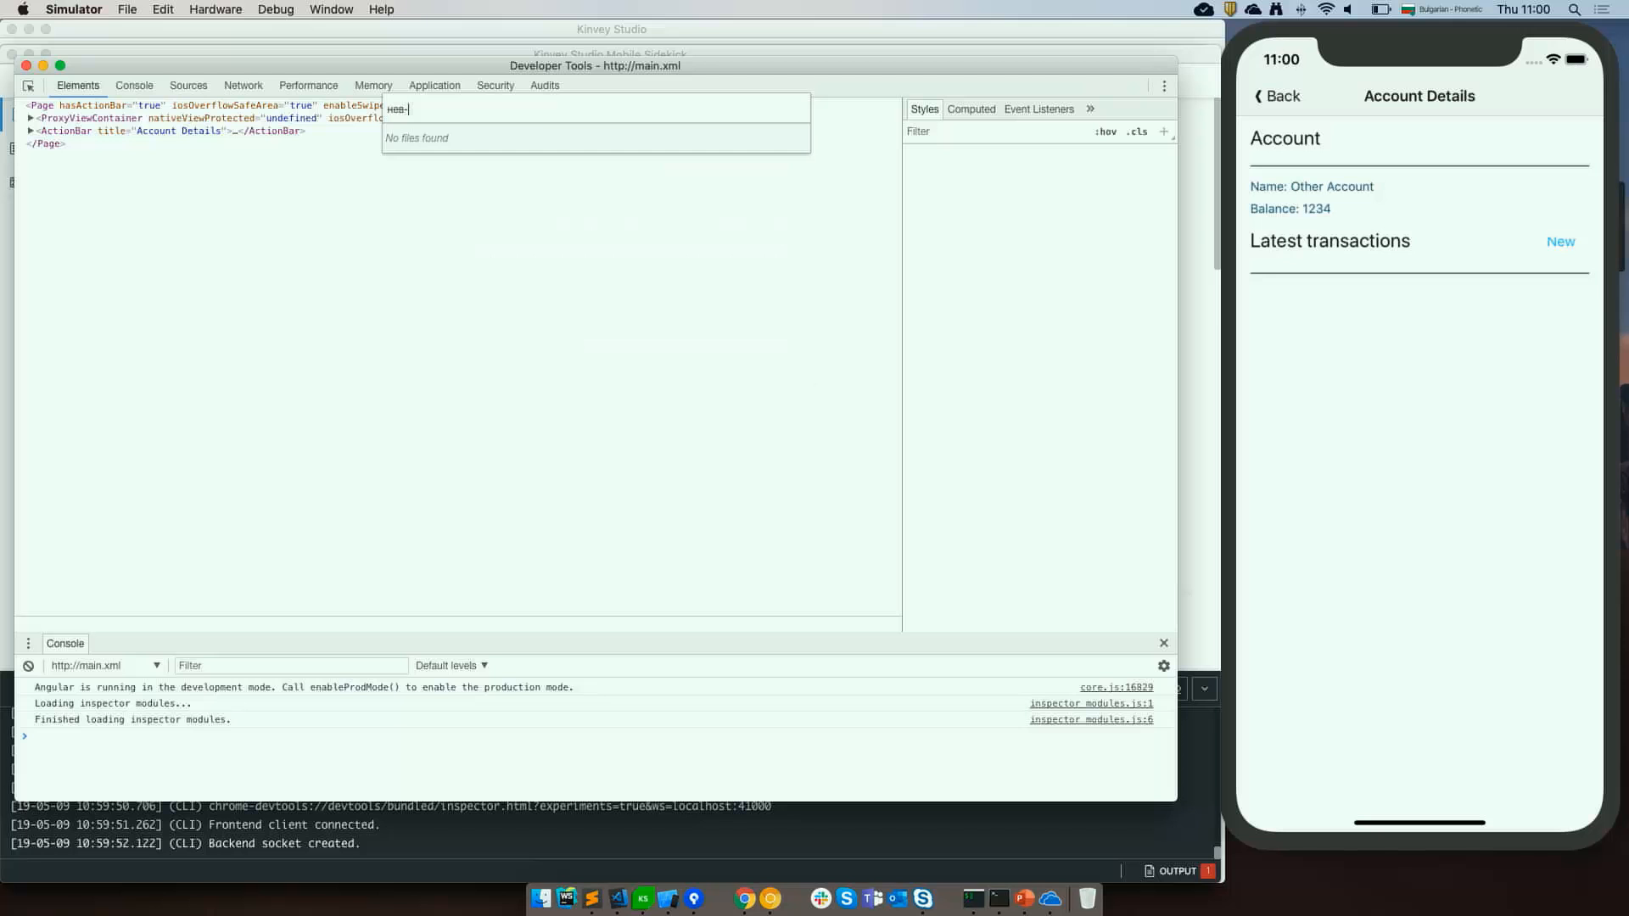
{"action": "type", "text": "трансацтион"}
{"action": "key", "text": "super+a"}
{"action": "key", "text": "ctrl+space"}
{"action": "type", "text": "new-stransactions"}
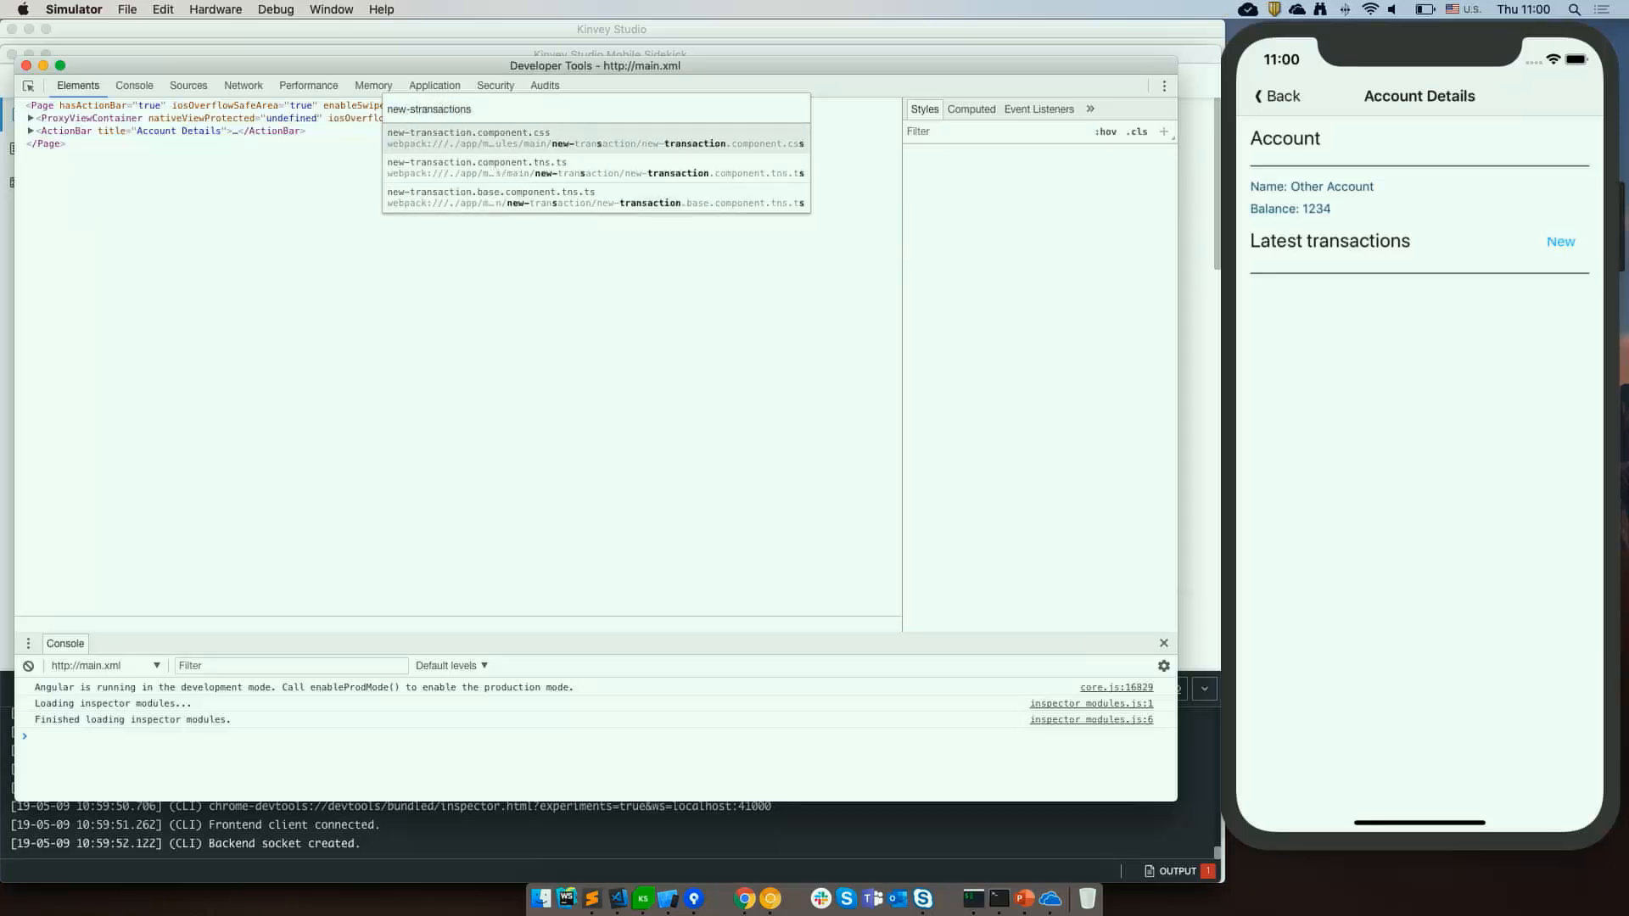
{"action": "left_click", "coordinate": [596, 169]}
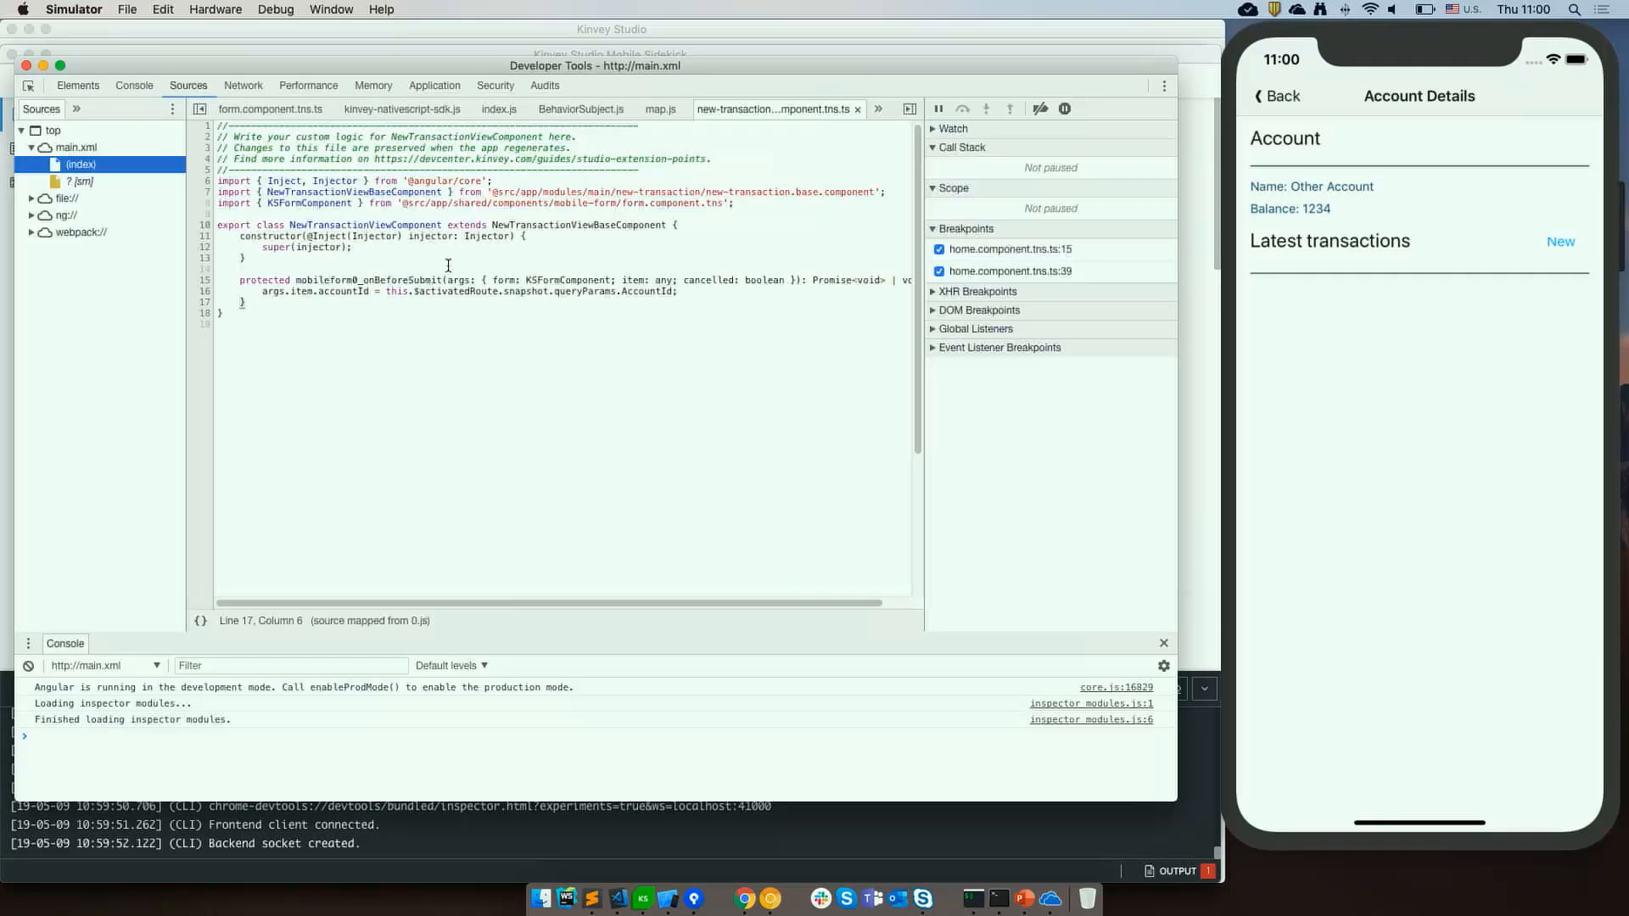
Set a breakpoint on the accountId assignment line inside the onBeforeSubmit handler.
{"action": "left_click", "coordinate": [422, 291]}
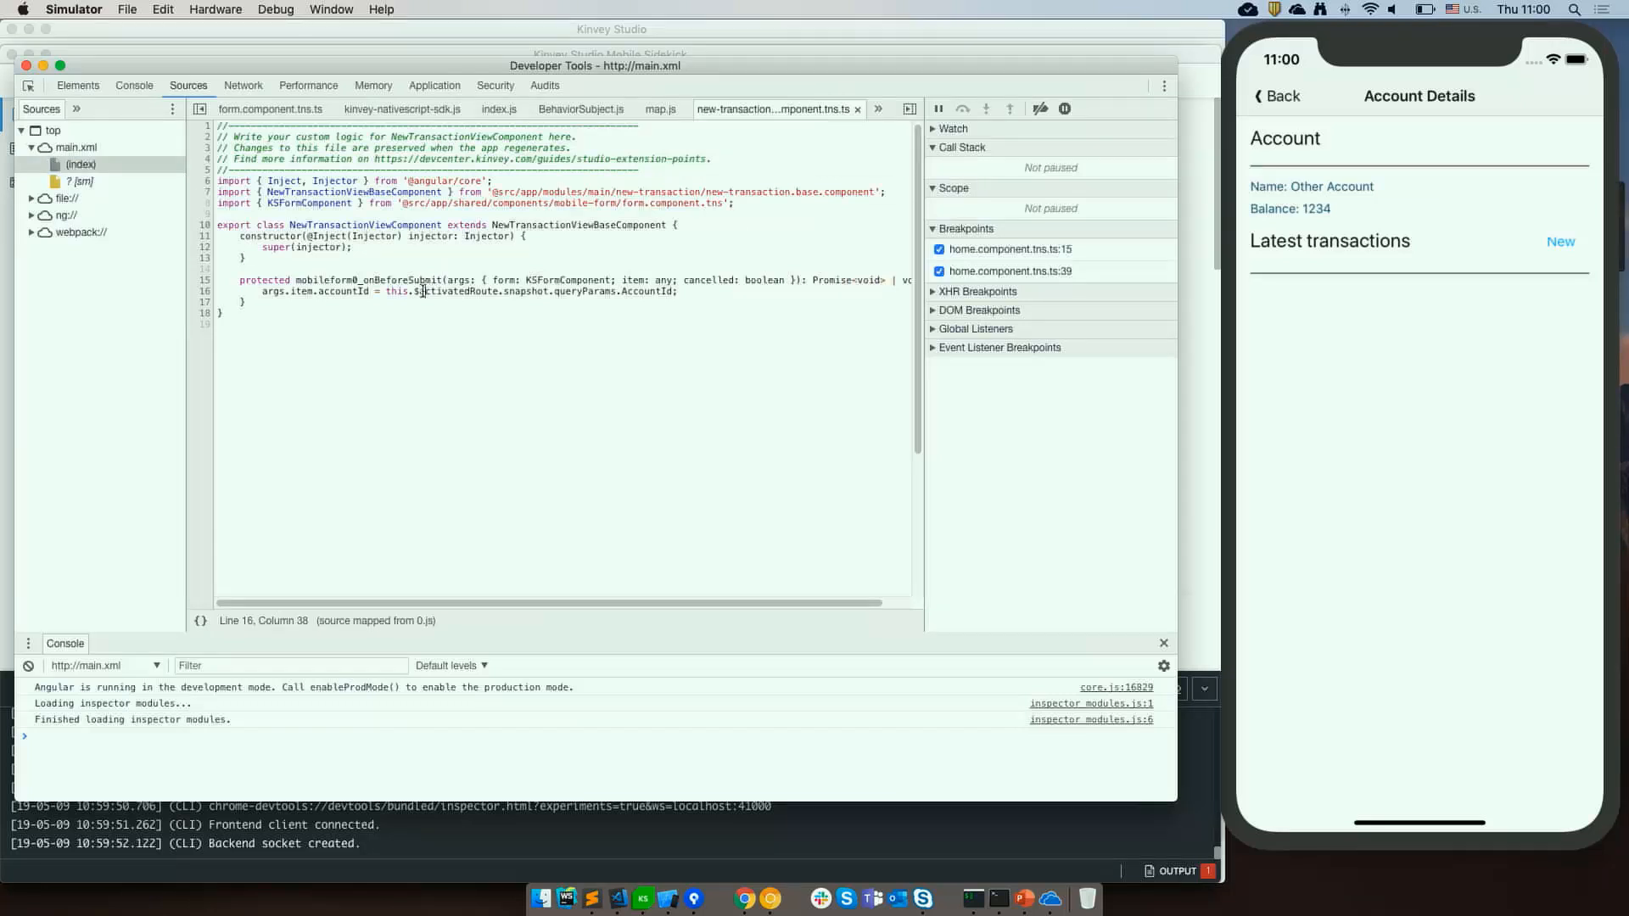
{"action": "left_click", "coordinate": [203, 292]}
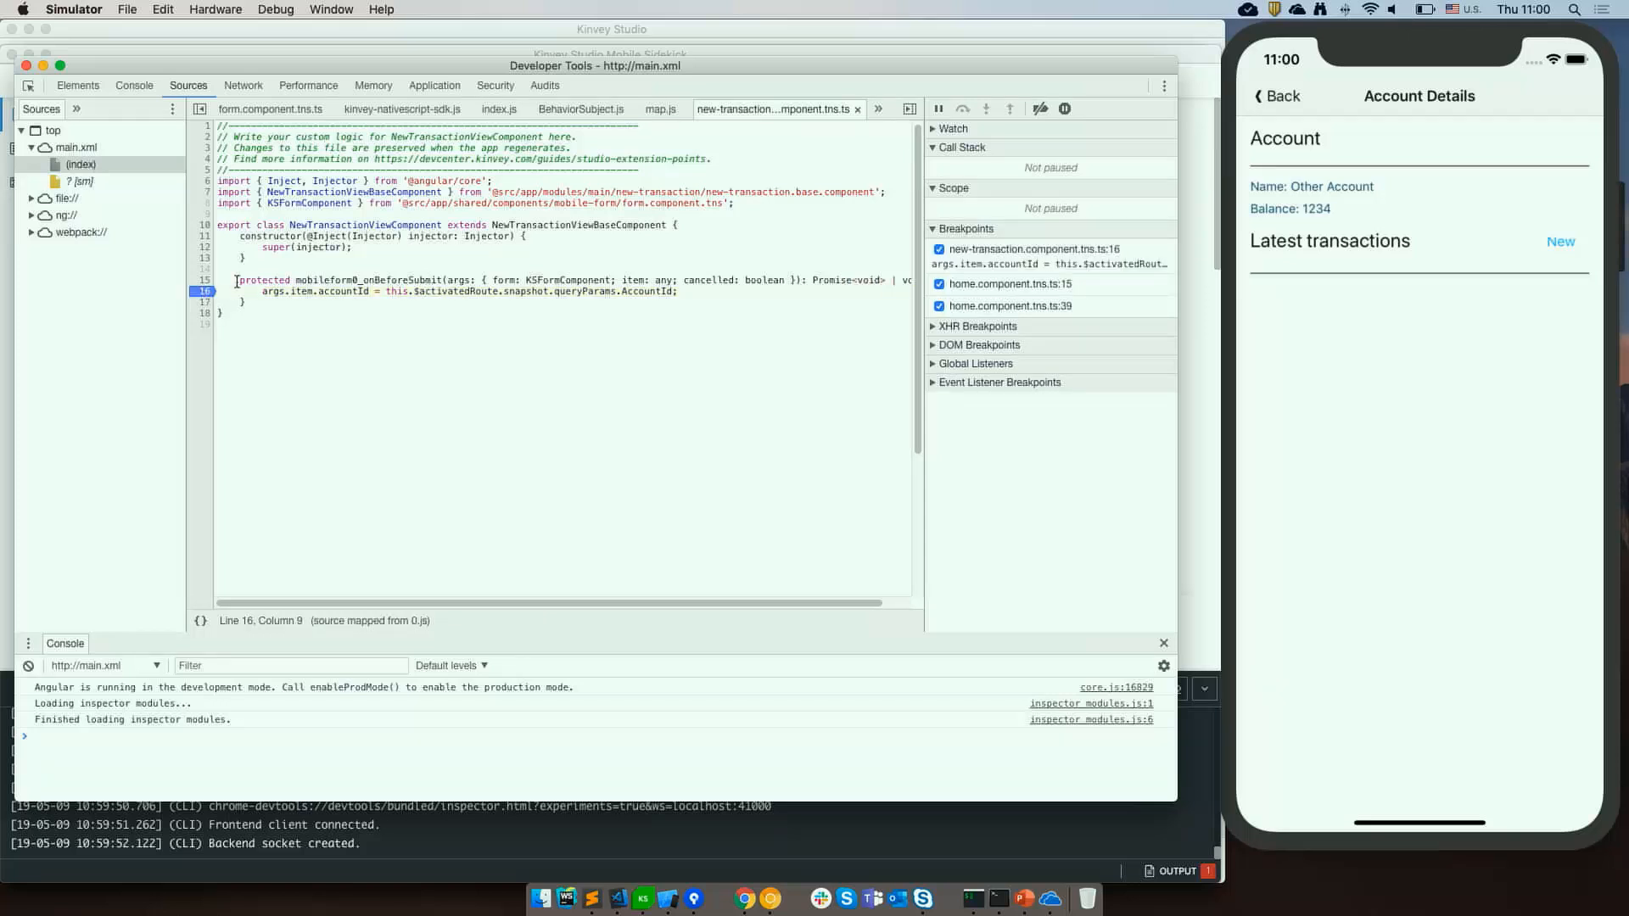
Open the account's new-transaction form in the simulator and submit it to reach the breakpoint.
{"action": "left_click", "coordinate": [1375, 386]}
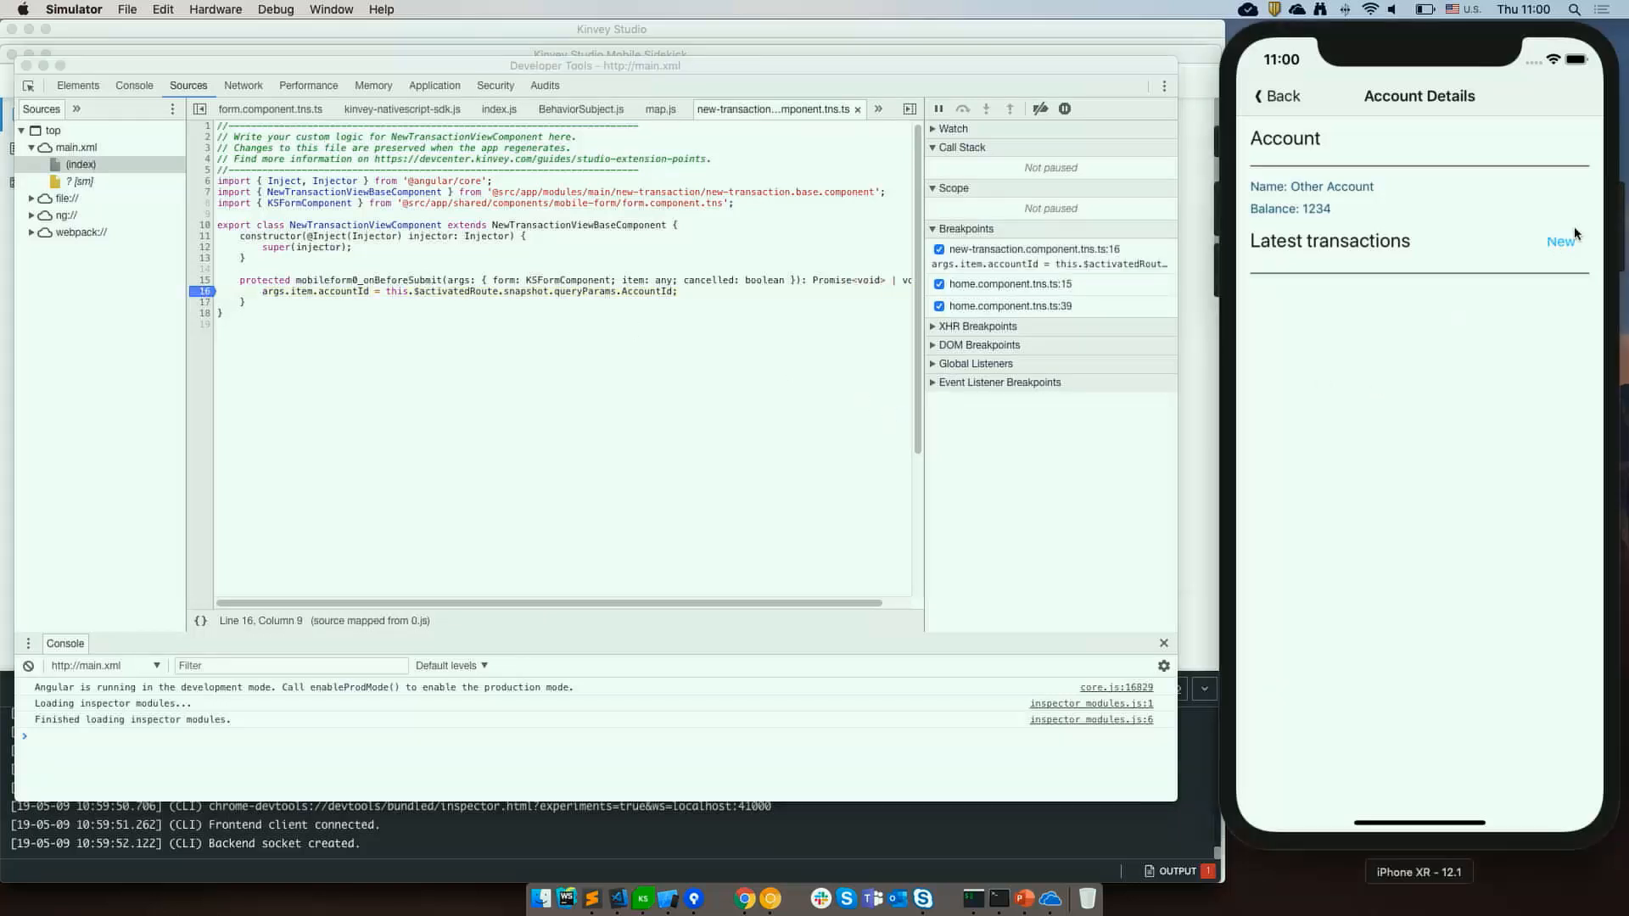
{"action": "left_click", "coordinate": [1564, 246]}
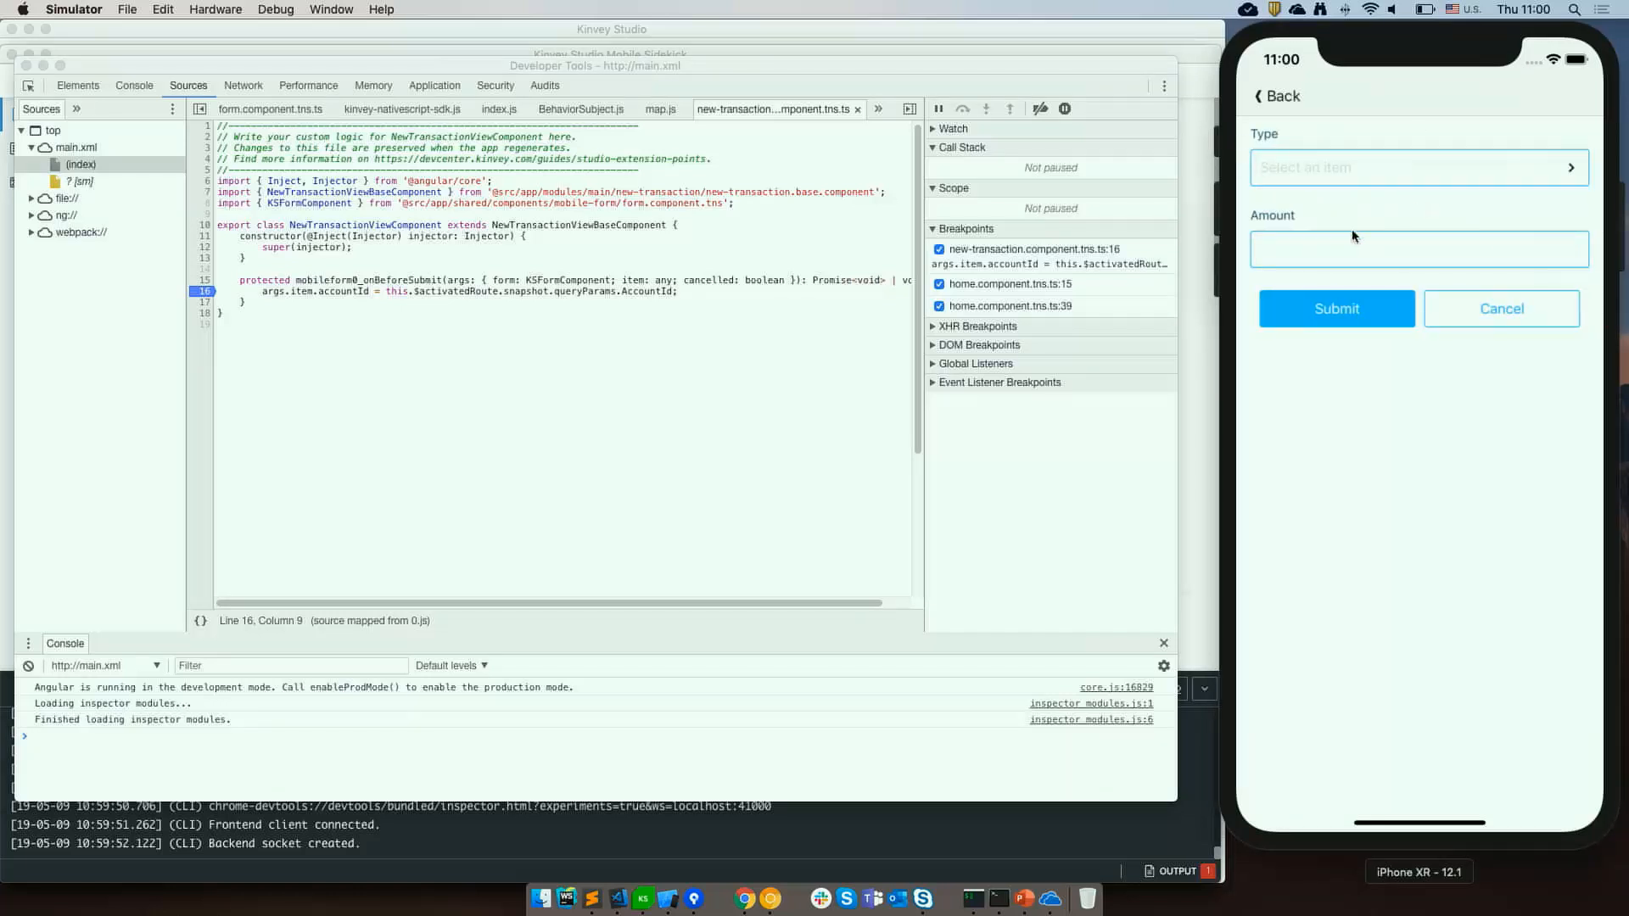
{"action": "left_click", "coordinate": [1363, 316]}
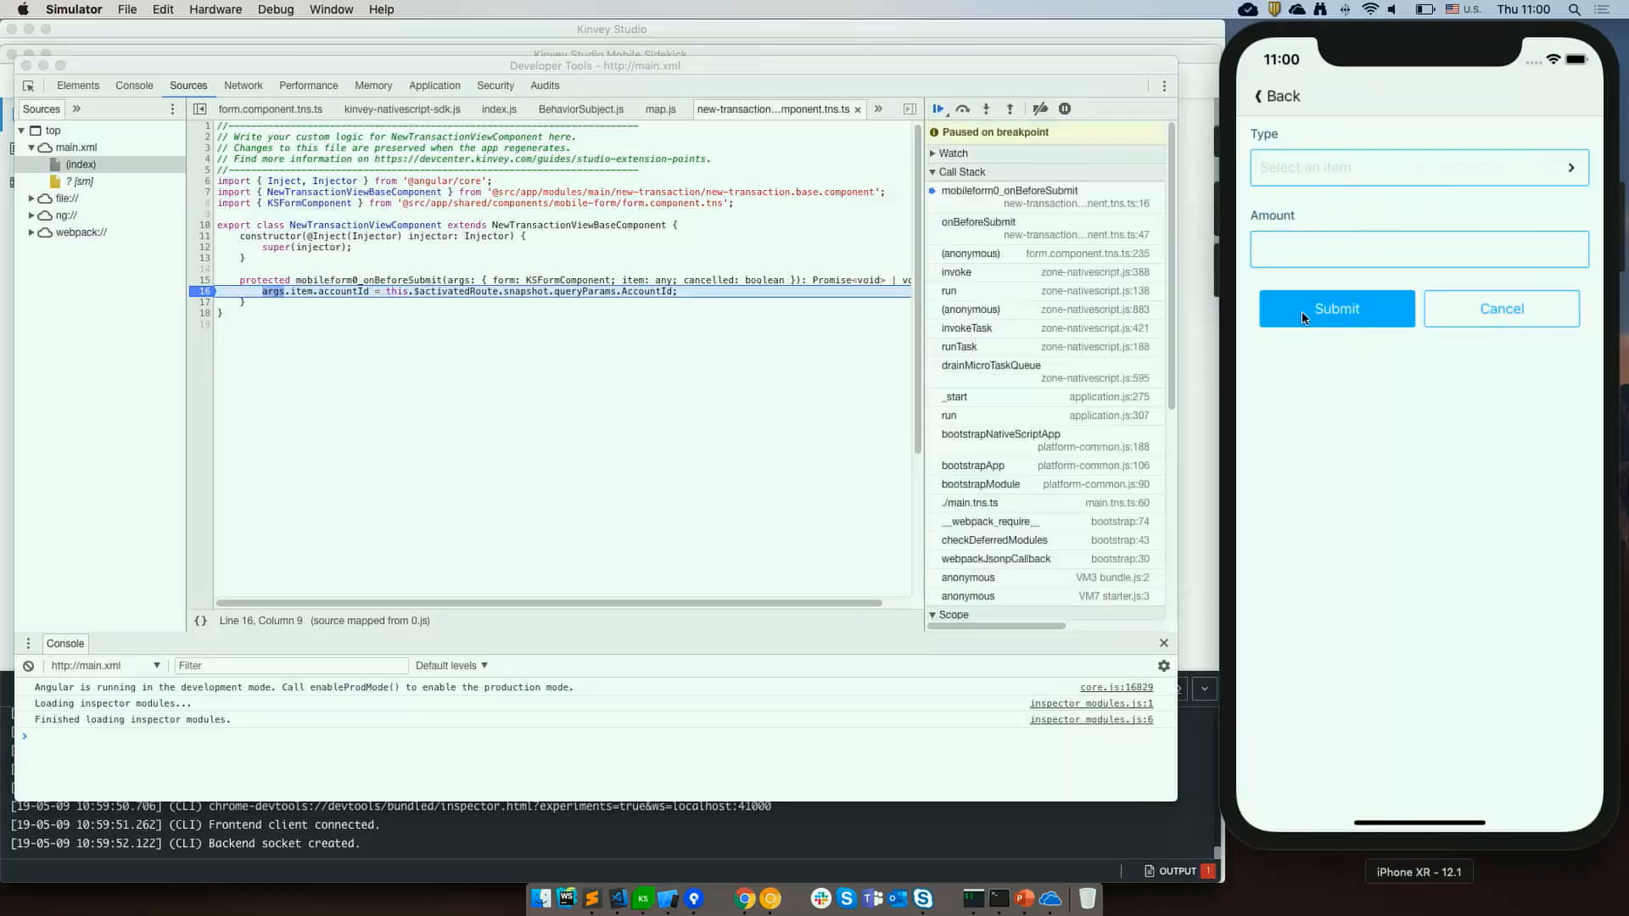
Inspect the args.item.accountId and AccountId expressions at the paused breakpoint, then resume execution.
{"action": "left_click", "coordinate": [644, 294]}
{"action": "mouse_move", "coordinate": [644, 292]}
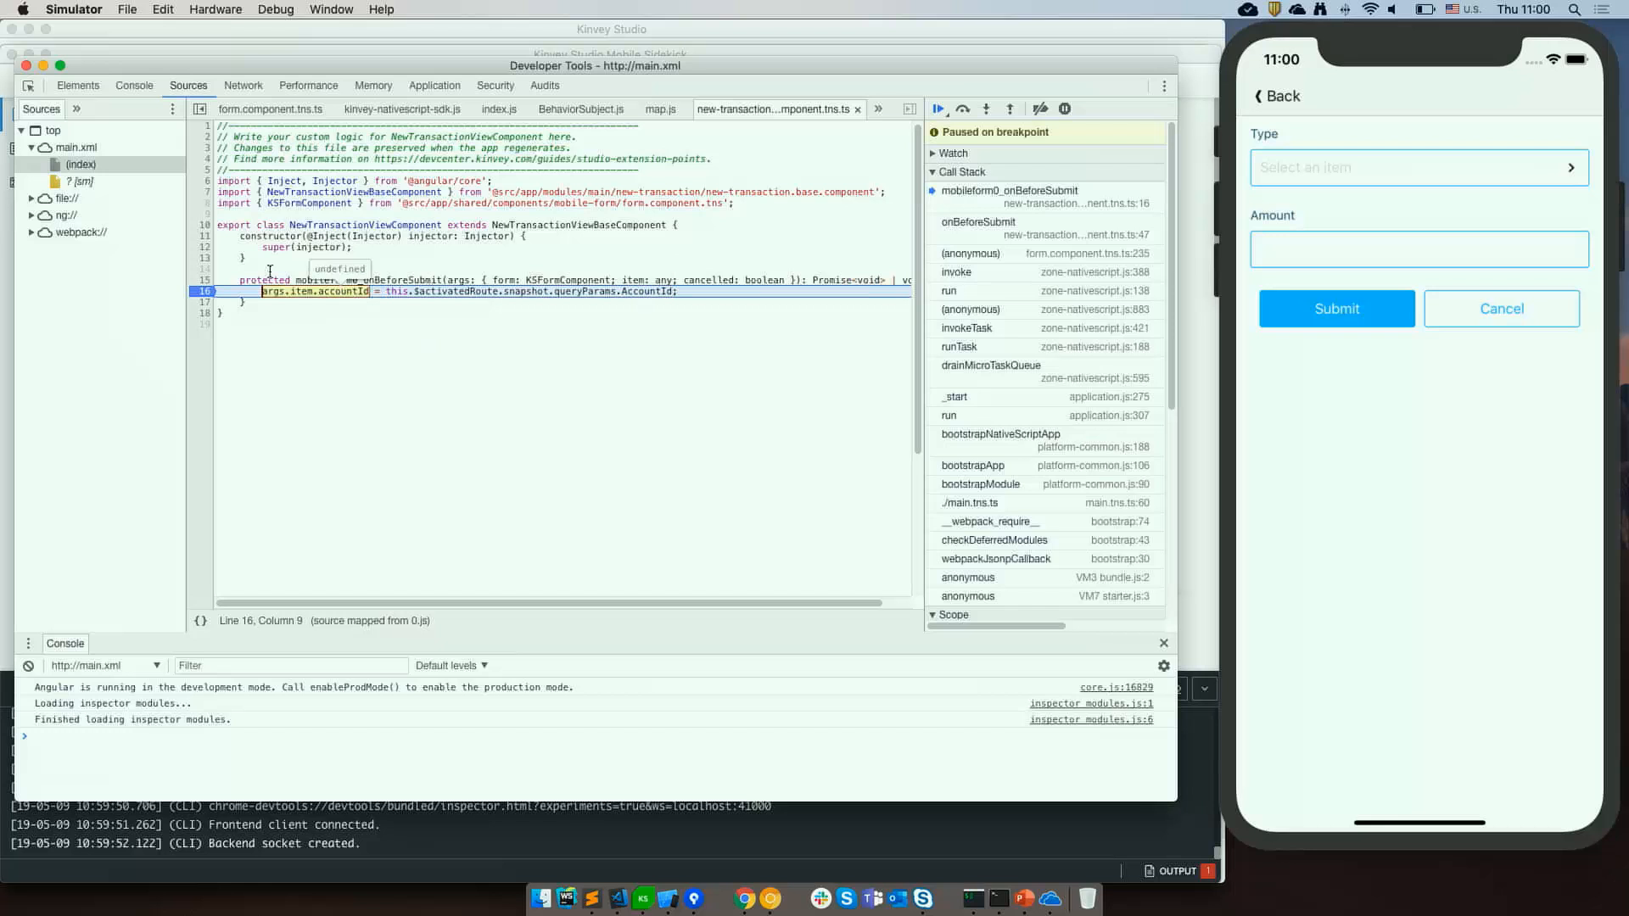
{"action": "left_click", "coordinate": [337, 299]}
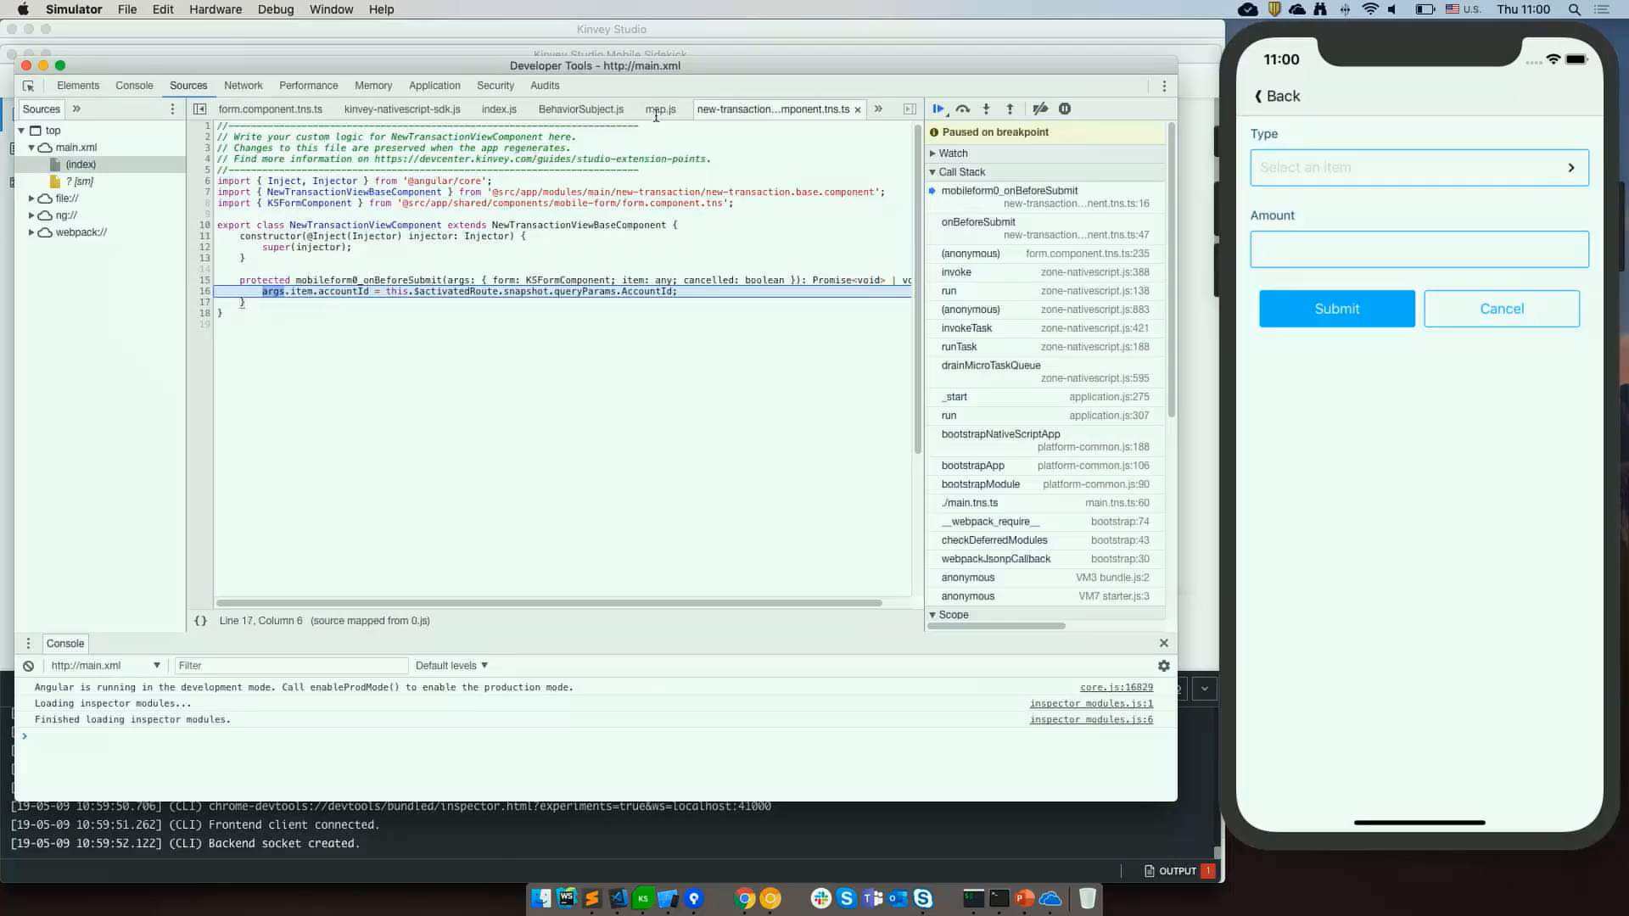
{"action": "left_click", "coordinate": [938, 109]}
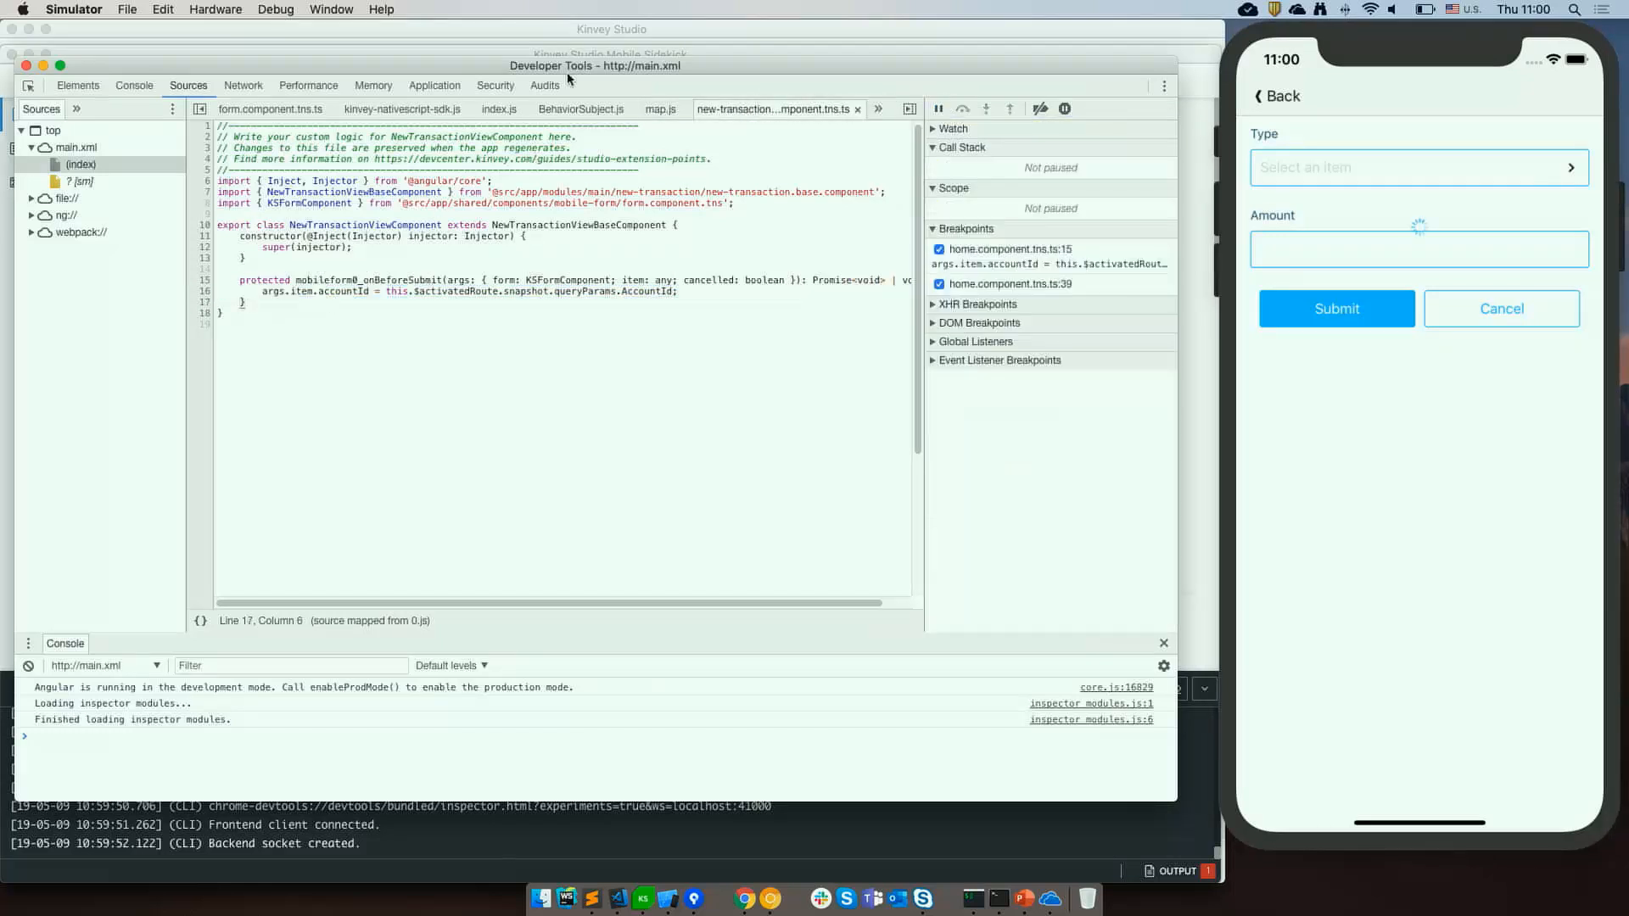
Close Developer Tools and switch back to Kinvey Studio.
{"action": "left_click", "coordinate": [26, 65]}
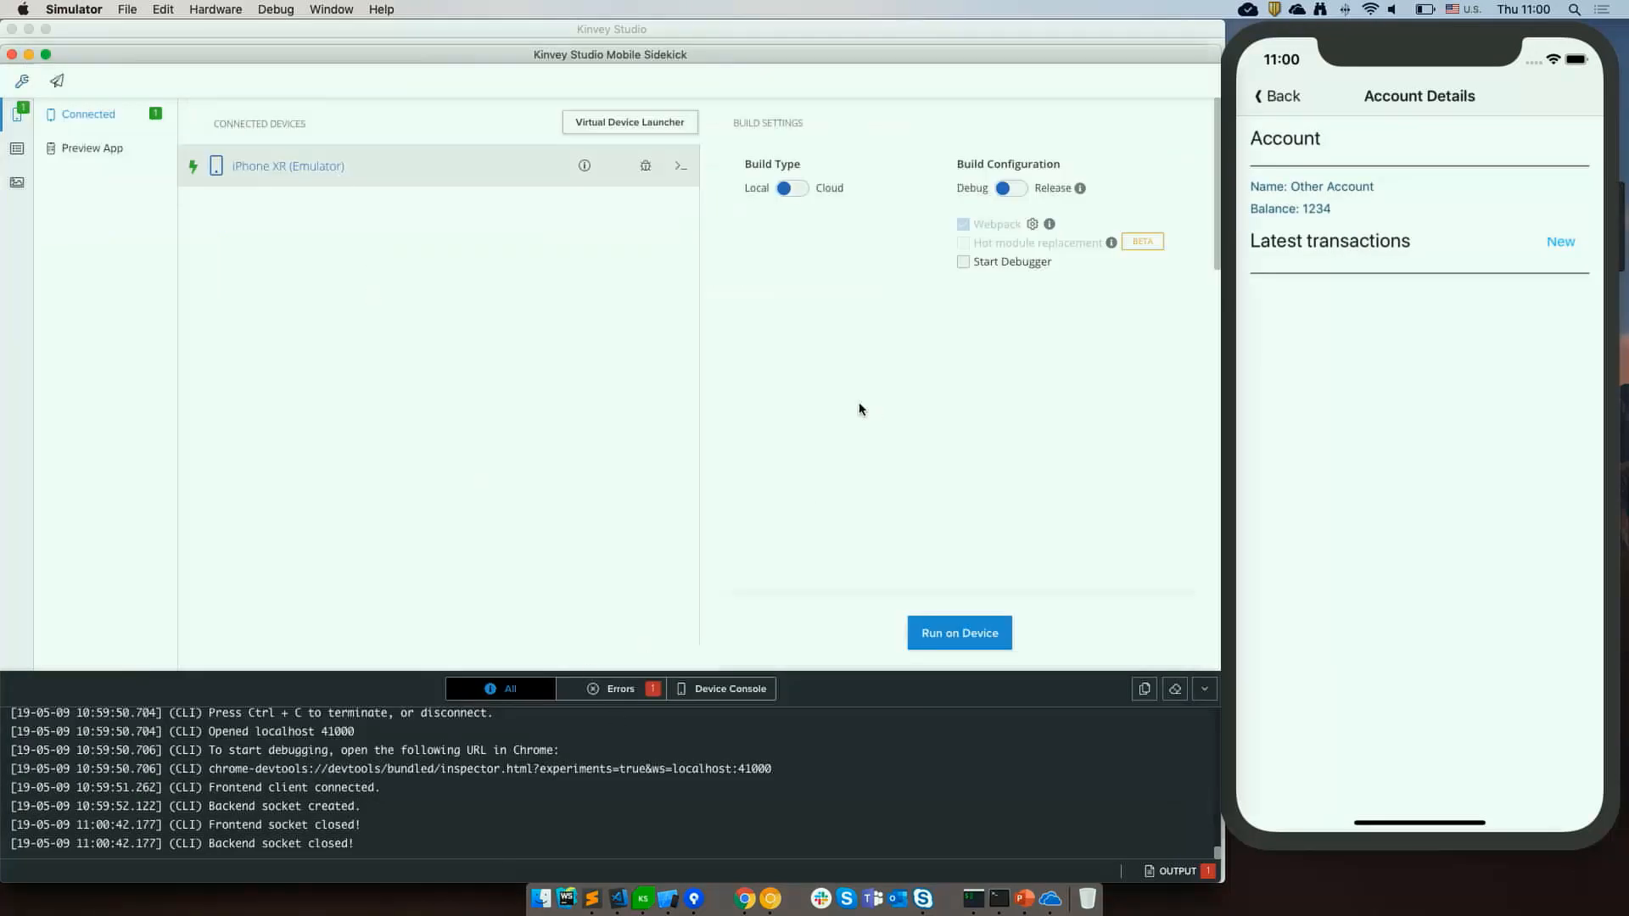
{"action": "key", "text": "super+m"}
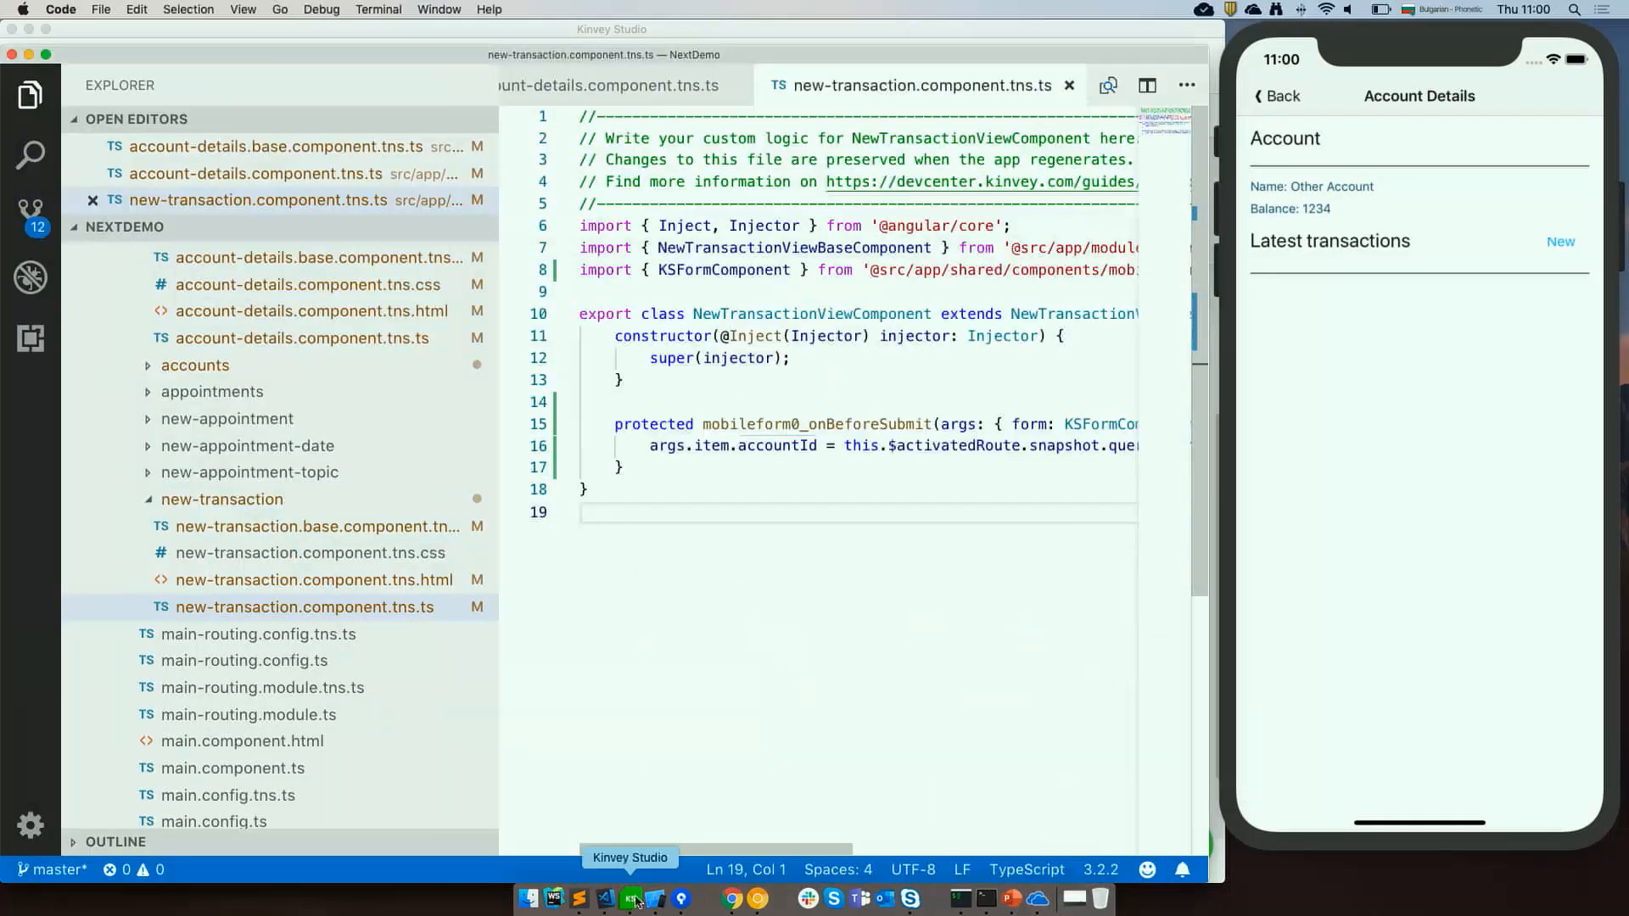
{"action": "left_click", "coordinate": [631, 899]}
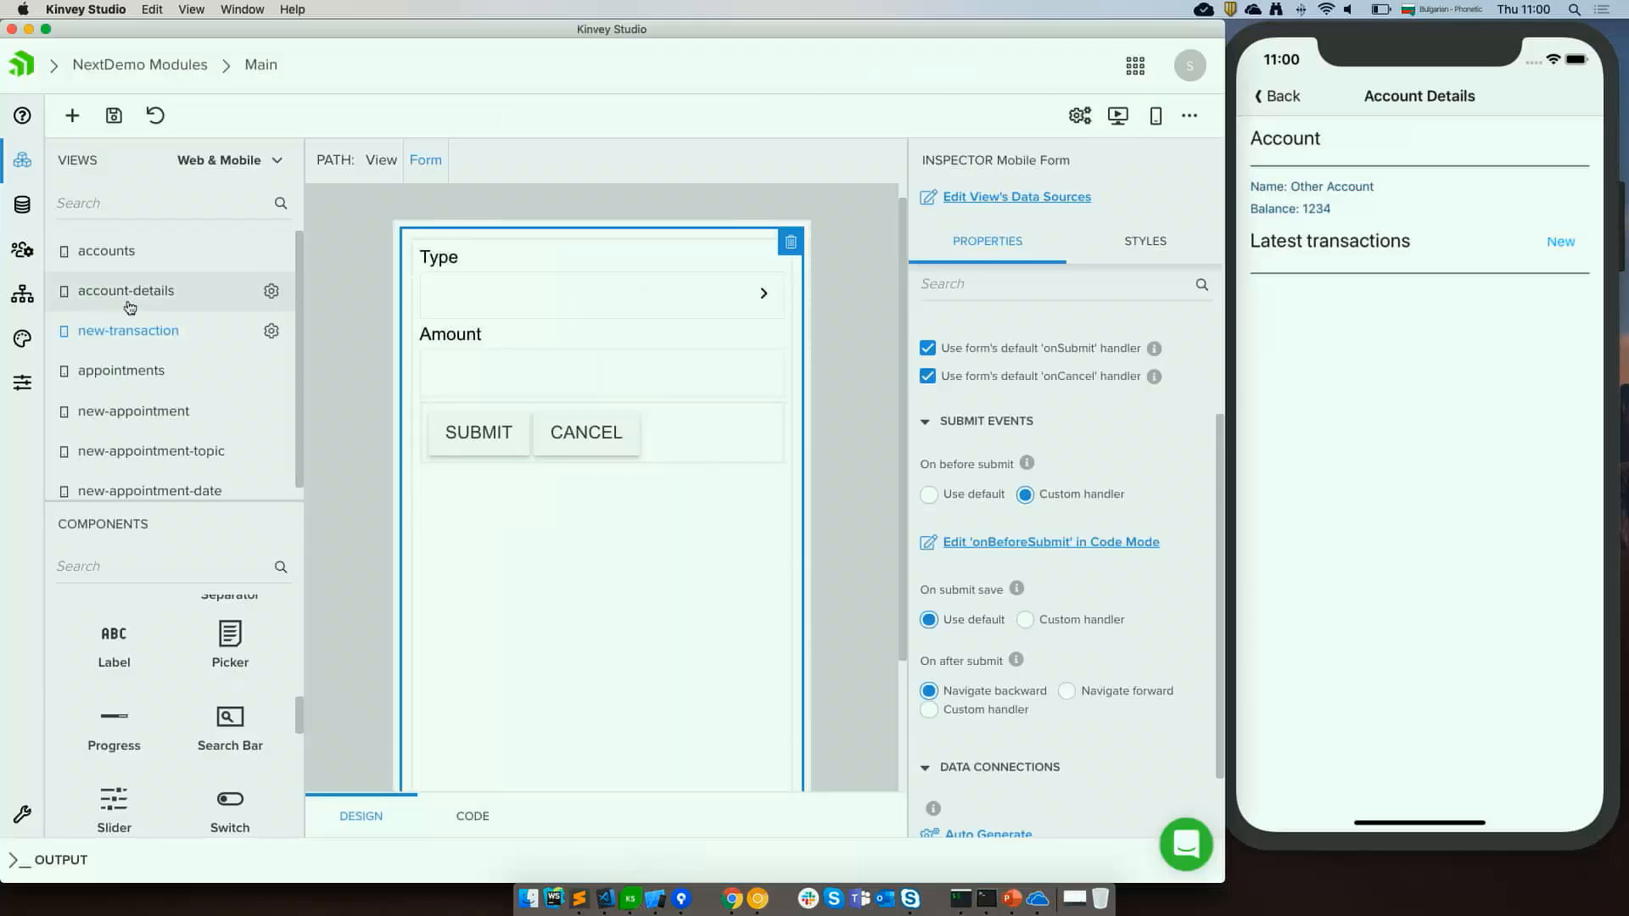
On the account-details view's New button, add a navigation parameter from the accoount data source.
{"action": "left_click", "coordinate": [129, 307]}
{"action": "left_click", "coordinate": [729, 373]}
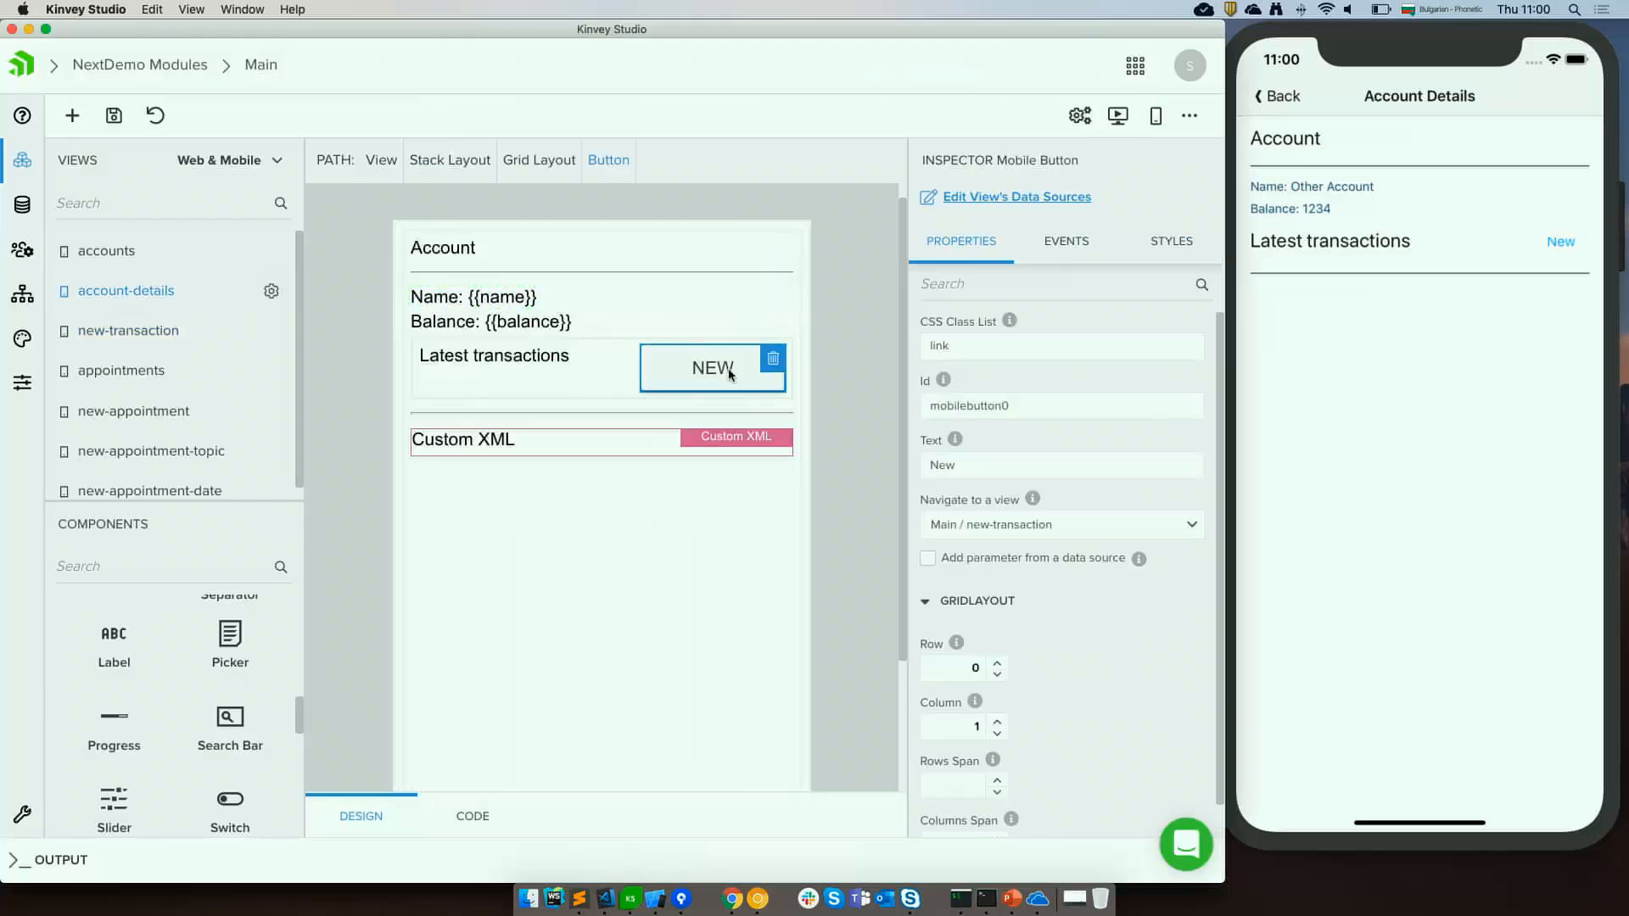
{"action": "left_click", "coordinate": [927, 560]}
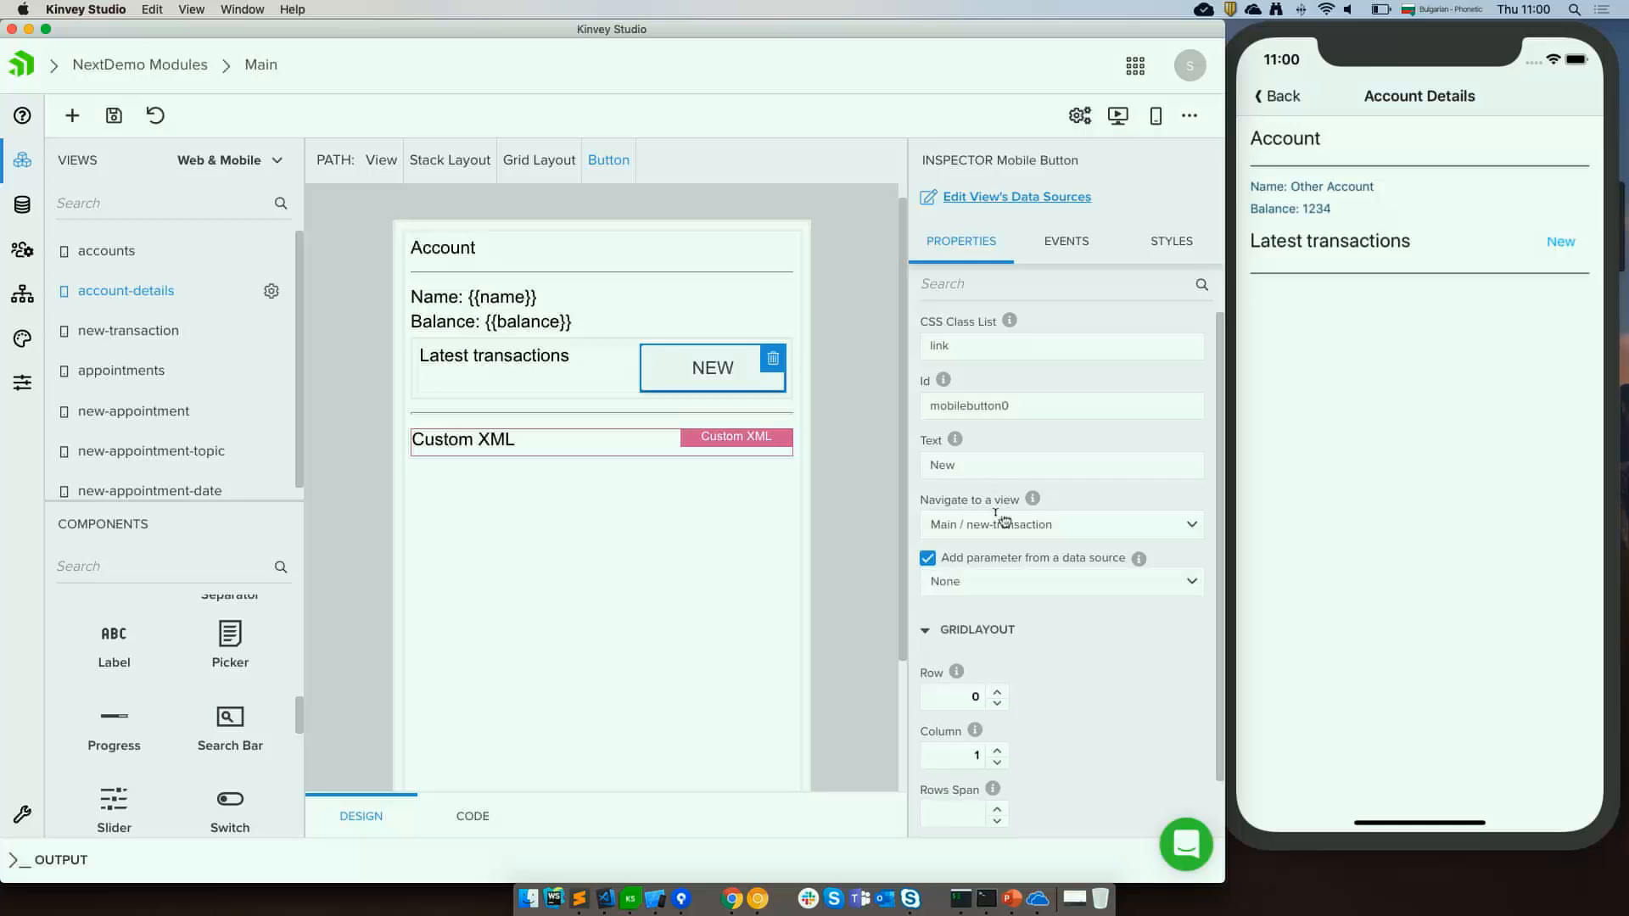
{"action": "left_click", "coordinate": [989, 594]}
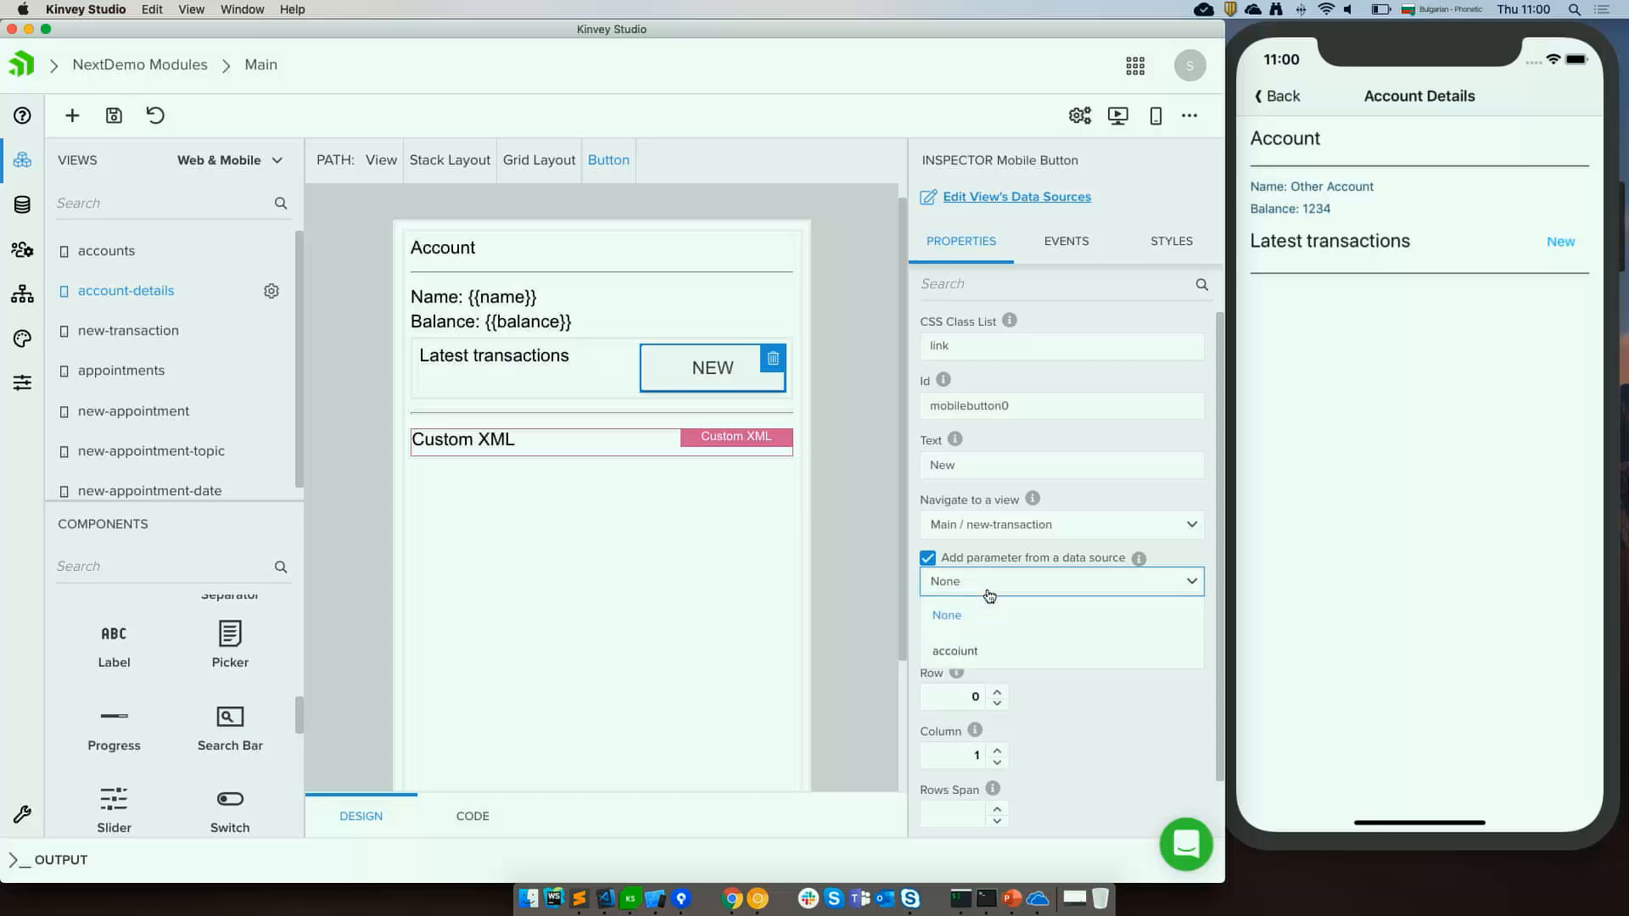
{"action": "left_click", "coordinate": [969, 652]}
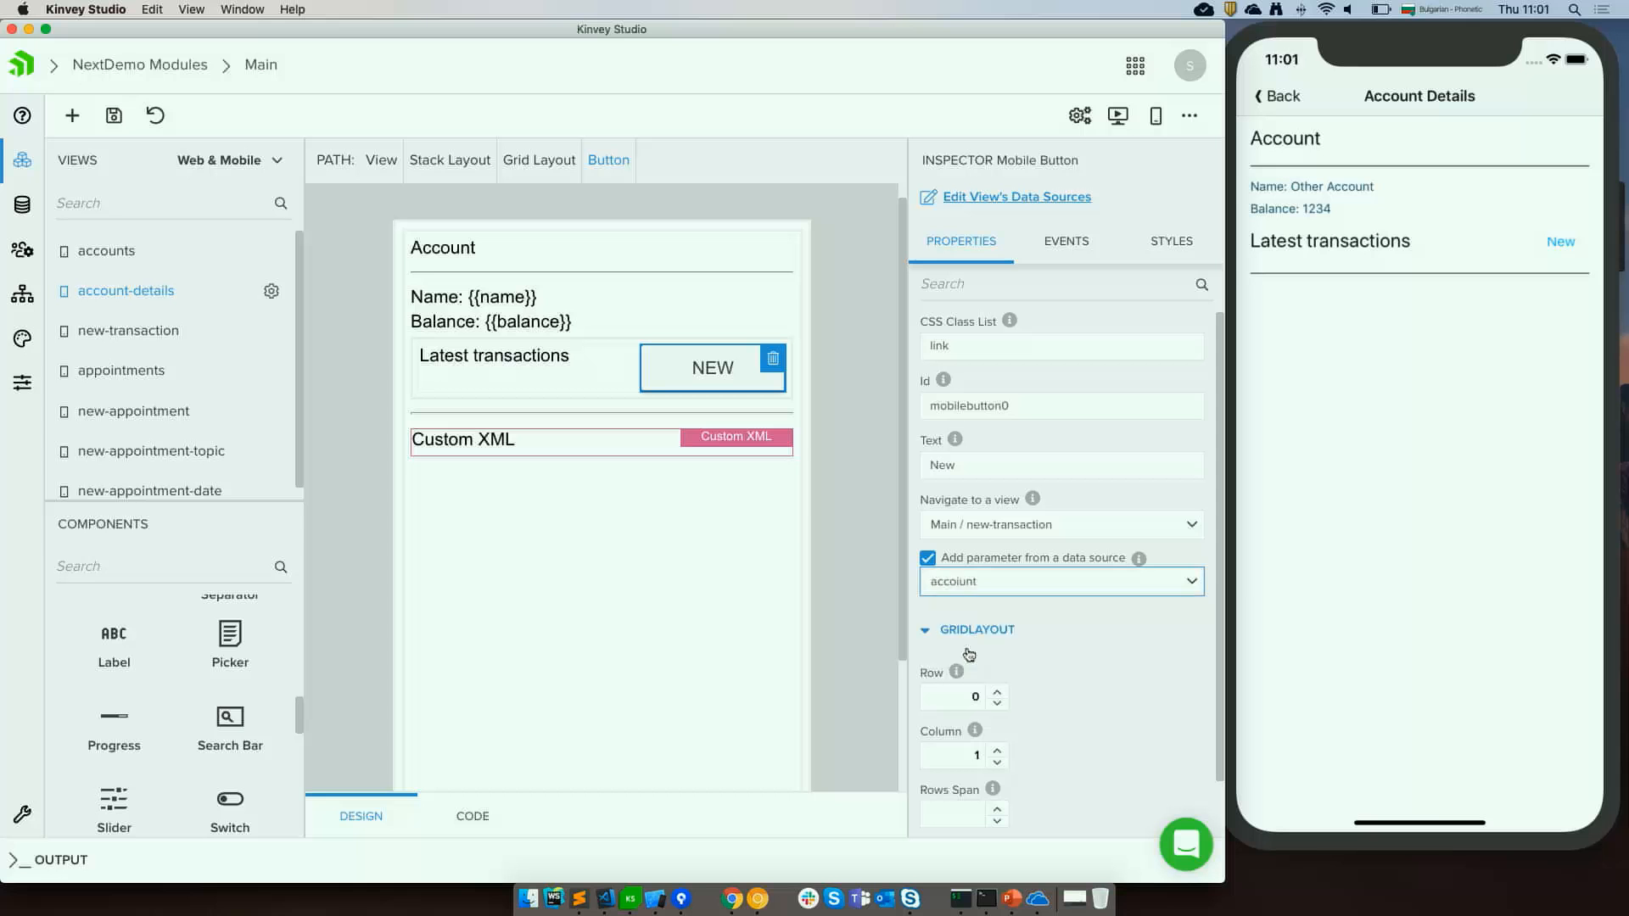
In the simulator, open Other Account's details and submit a new Credit transaction.
{"action": "left_click", "coordinate": [840, 549]}
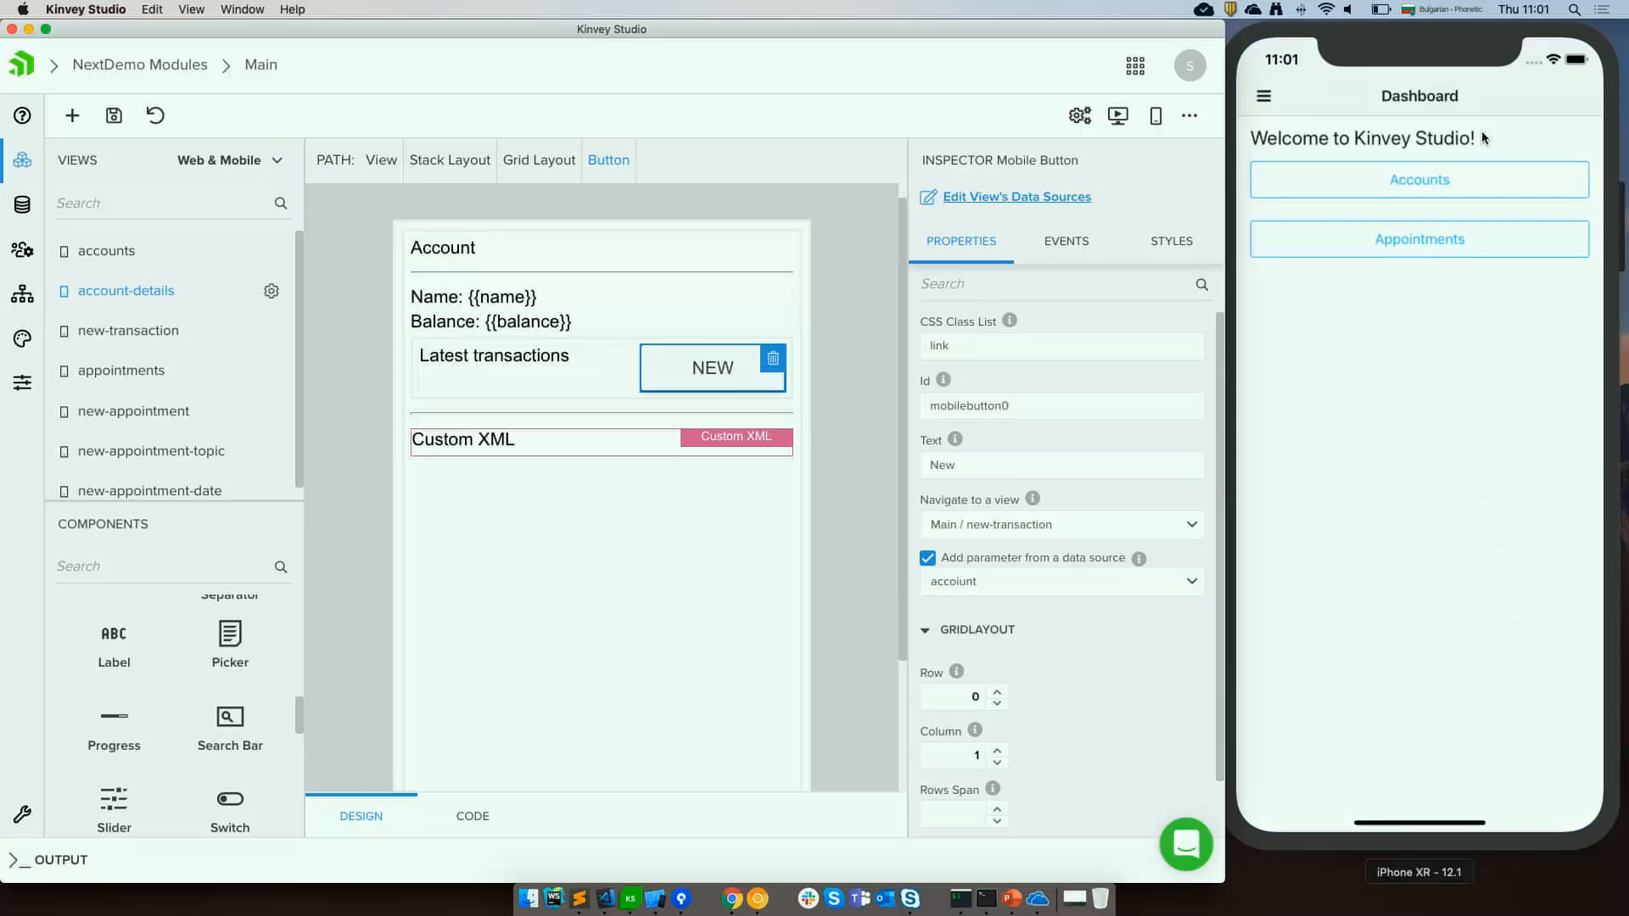
{"action": "left_click", "coordinate": [1470, 179]}
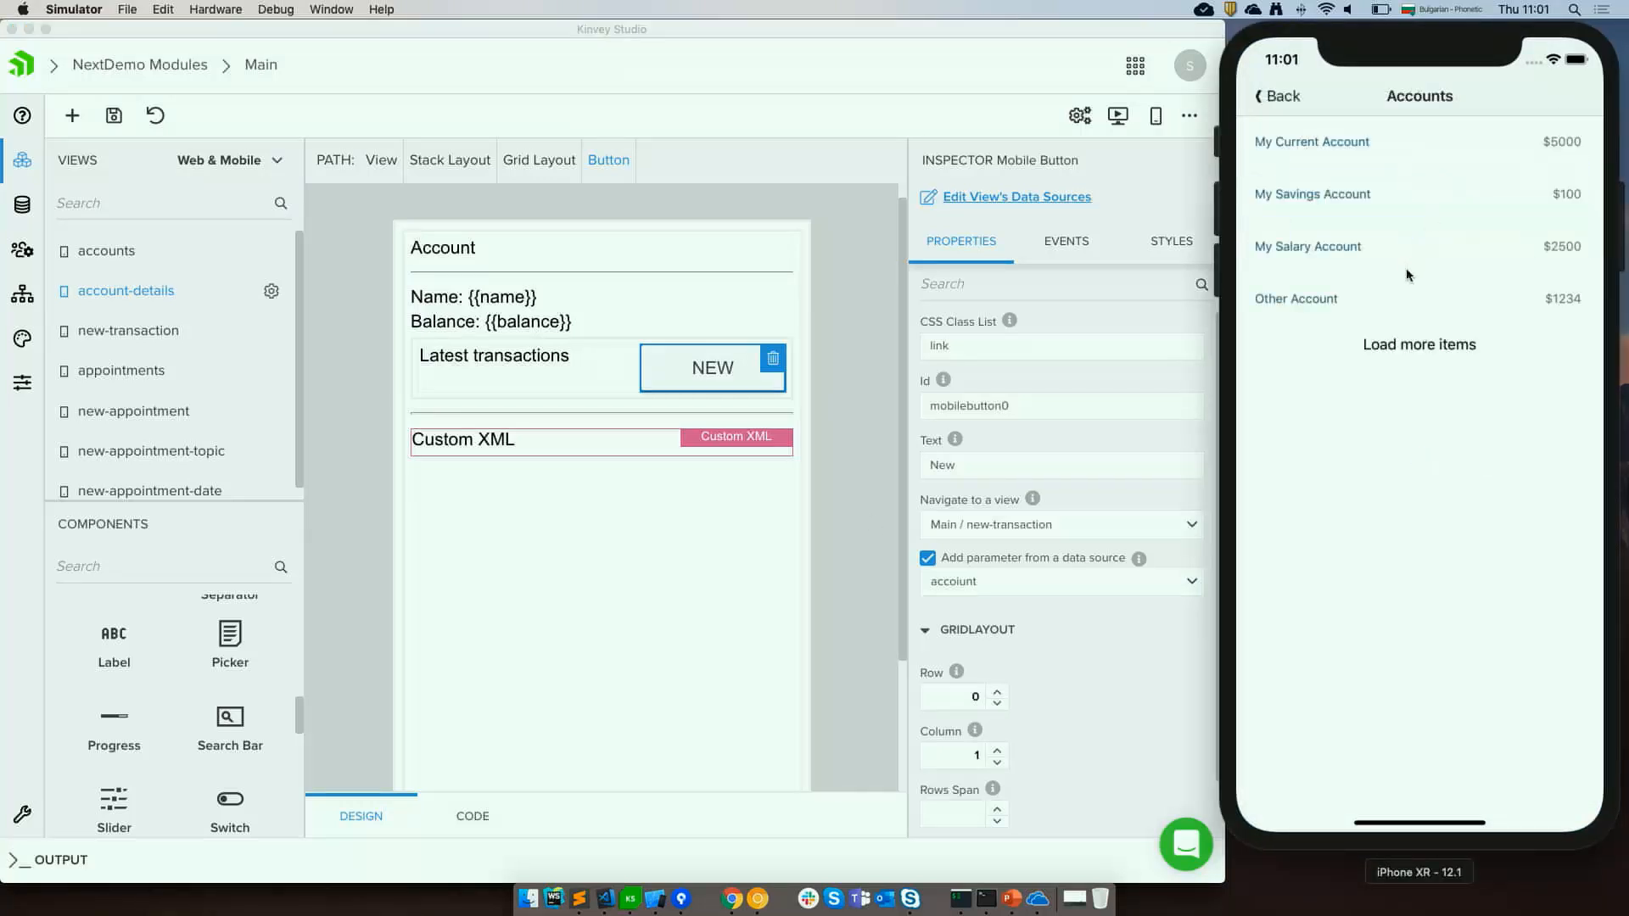
{"action": "left_click", "coordinate": [1362, 305]}
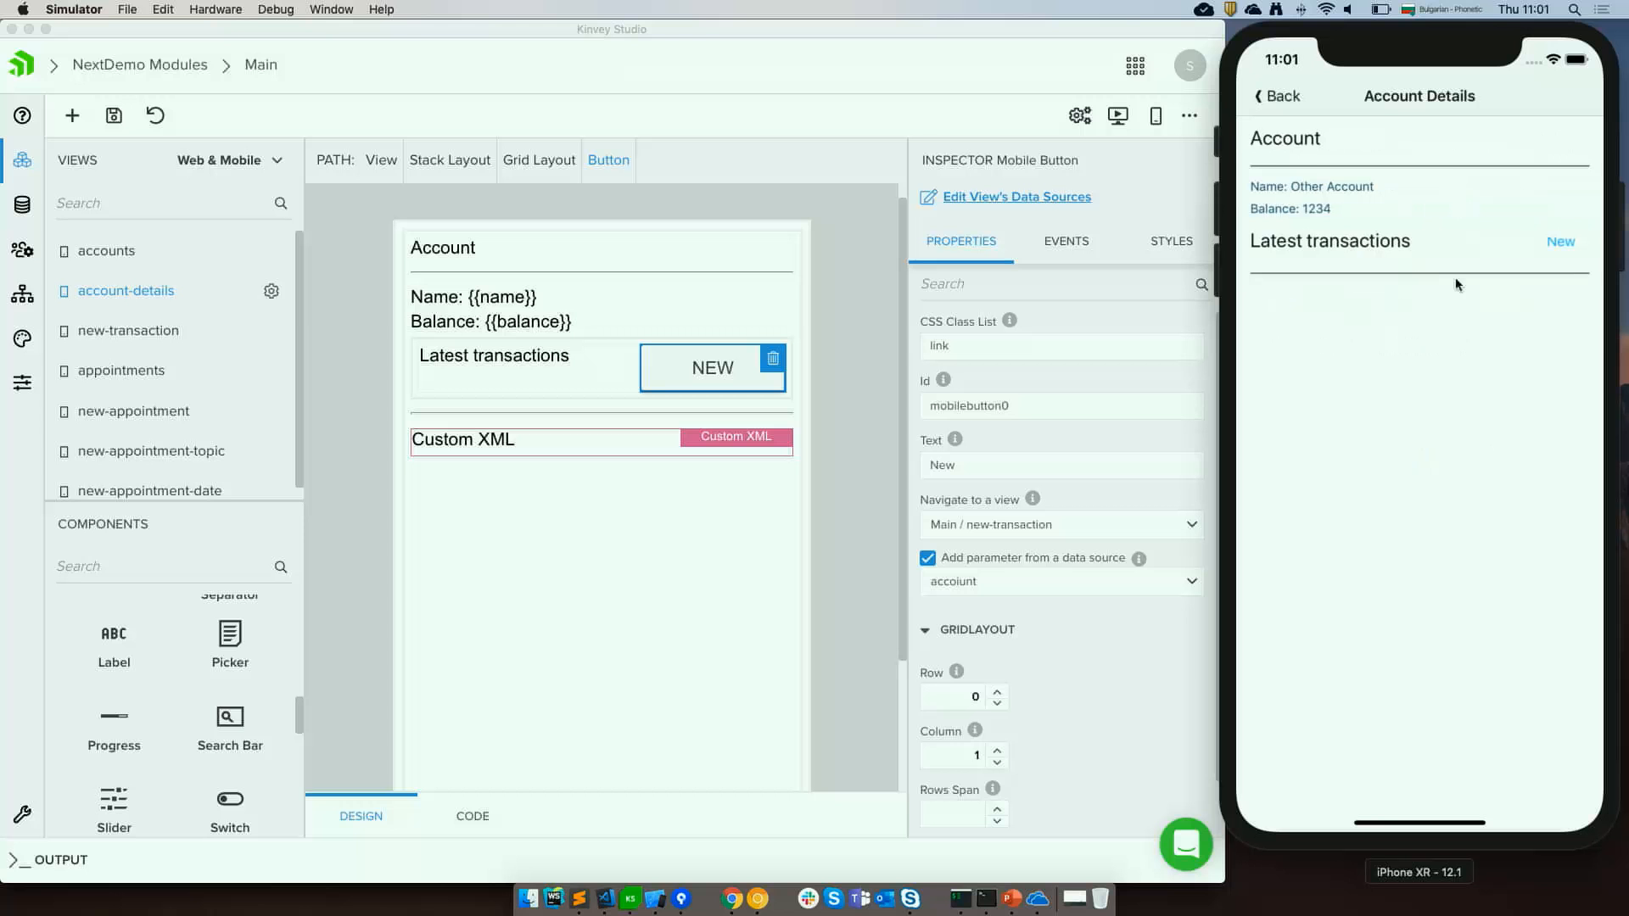
{"action": "left_click", "coordinate": [1562, 246]}
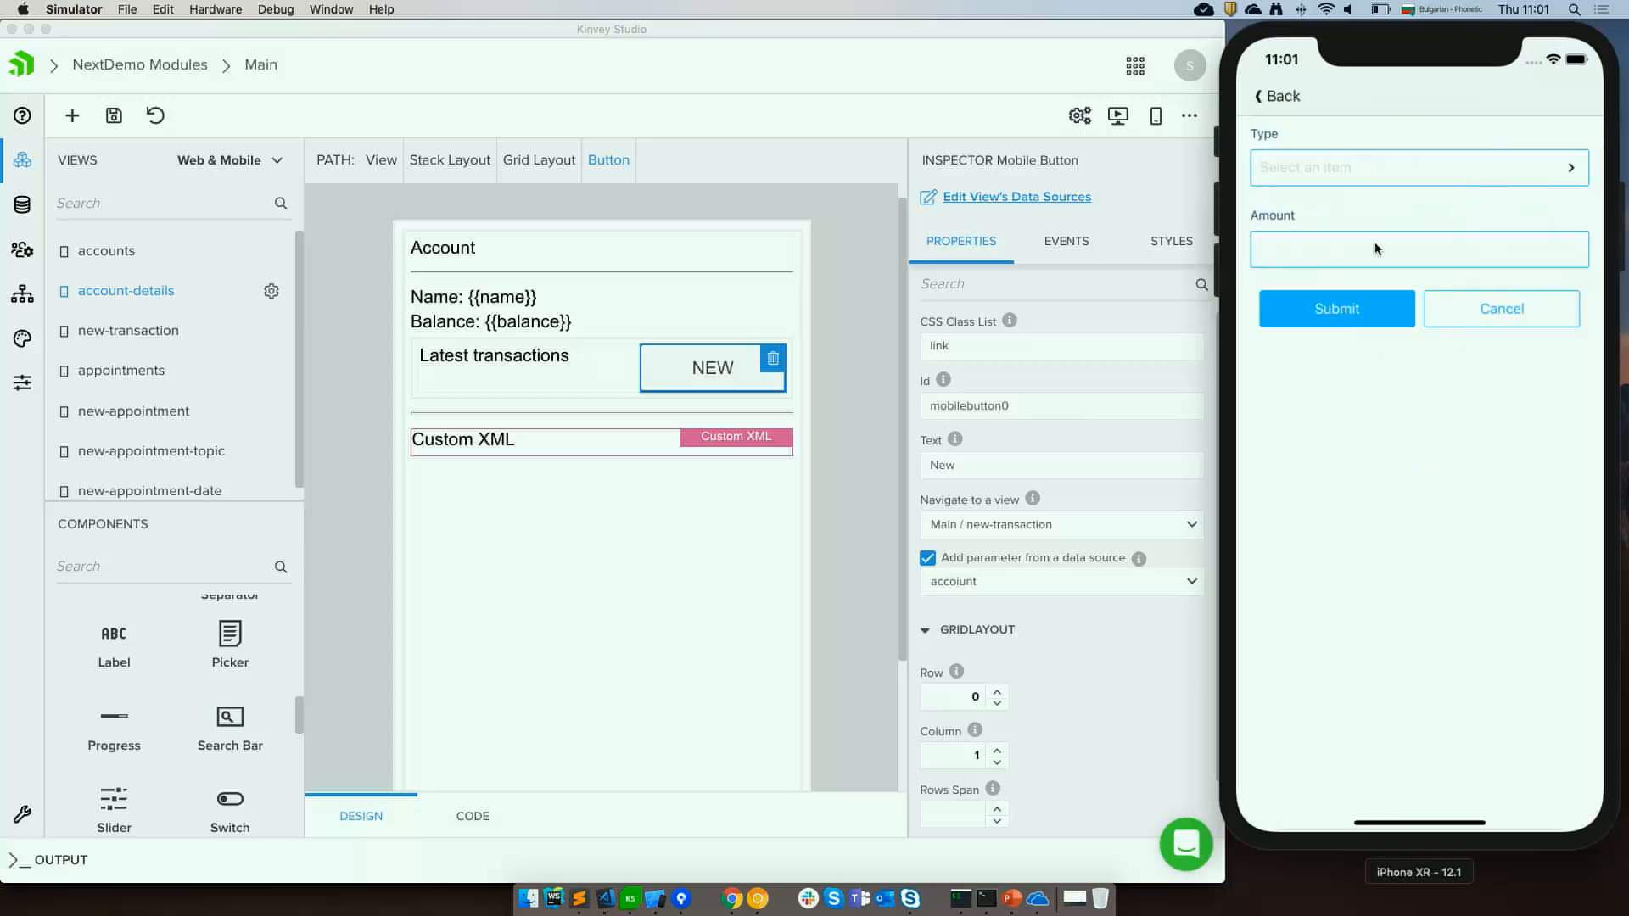
{"action": "left_click", "coordinate": [1329, 181]}
{"action": "left_click", "coordinate": [1294, 192]}
{"action": "left_click", "coordinate": [1306, 327]}
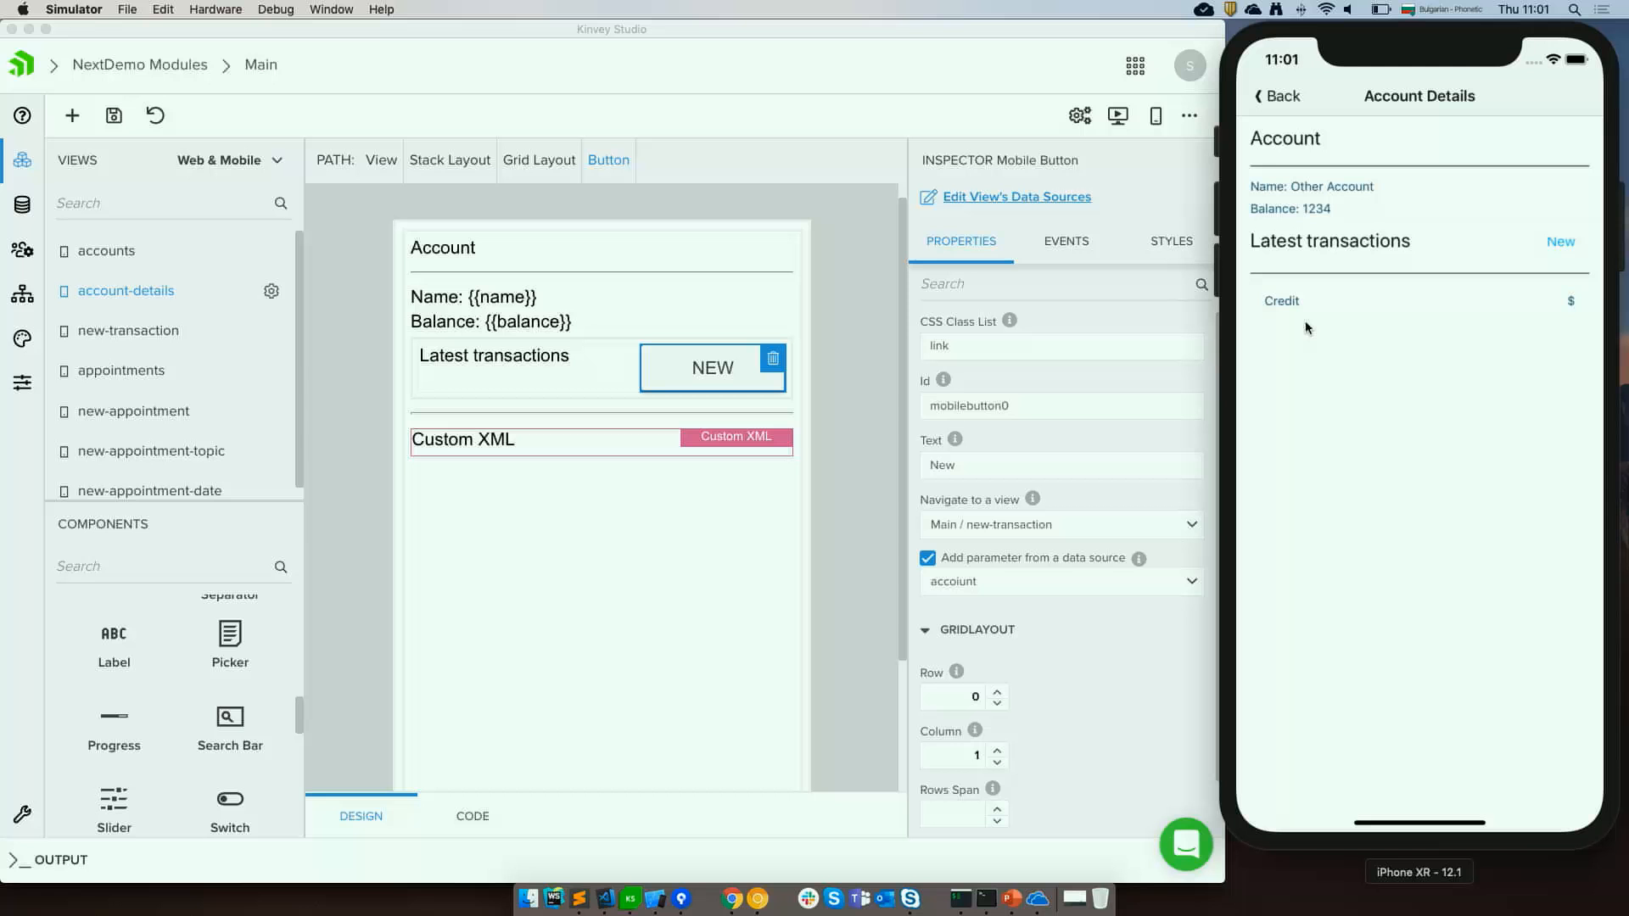
Select the new-transaction view's Amount field and review its properties.
{"action": "left_click", "coordinate": [413, 488]}
{"action": "left_click", "coordinate": [207, 341]}
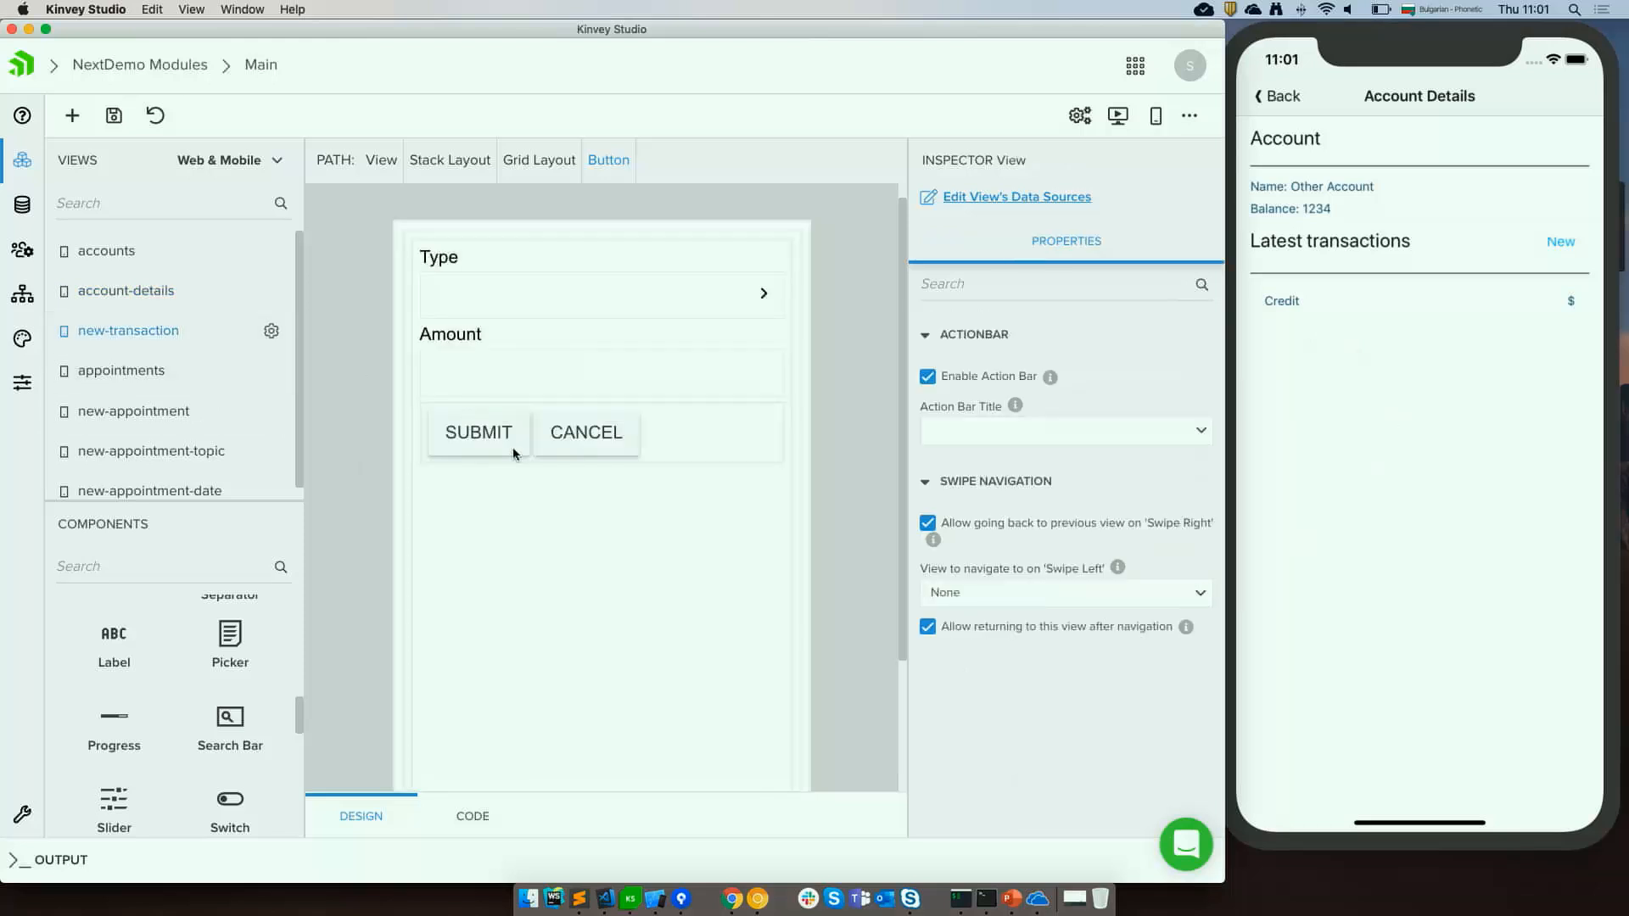
{"action": "left_click", "coordinate": [615, 363]}
{"action": "scroll", "coordinate": [1101, 591], "scroll_direction": "down", "scroll_amount": 1}
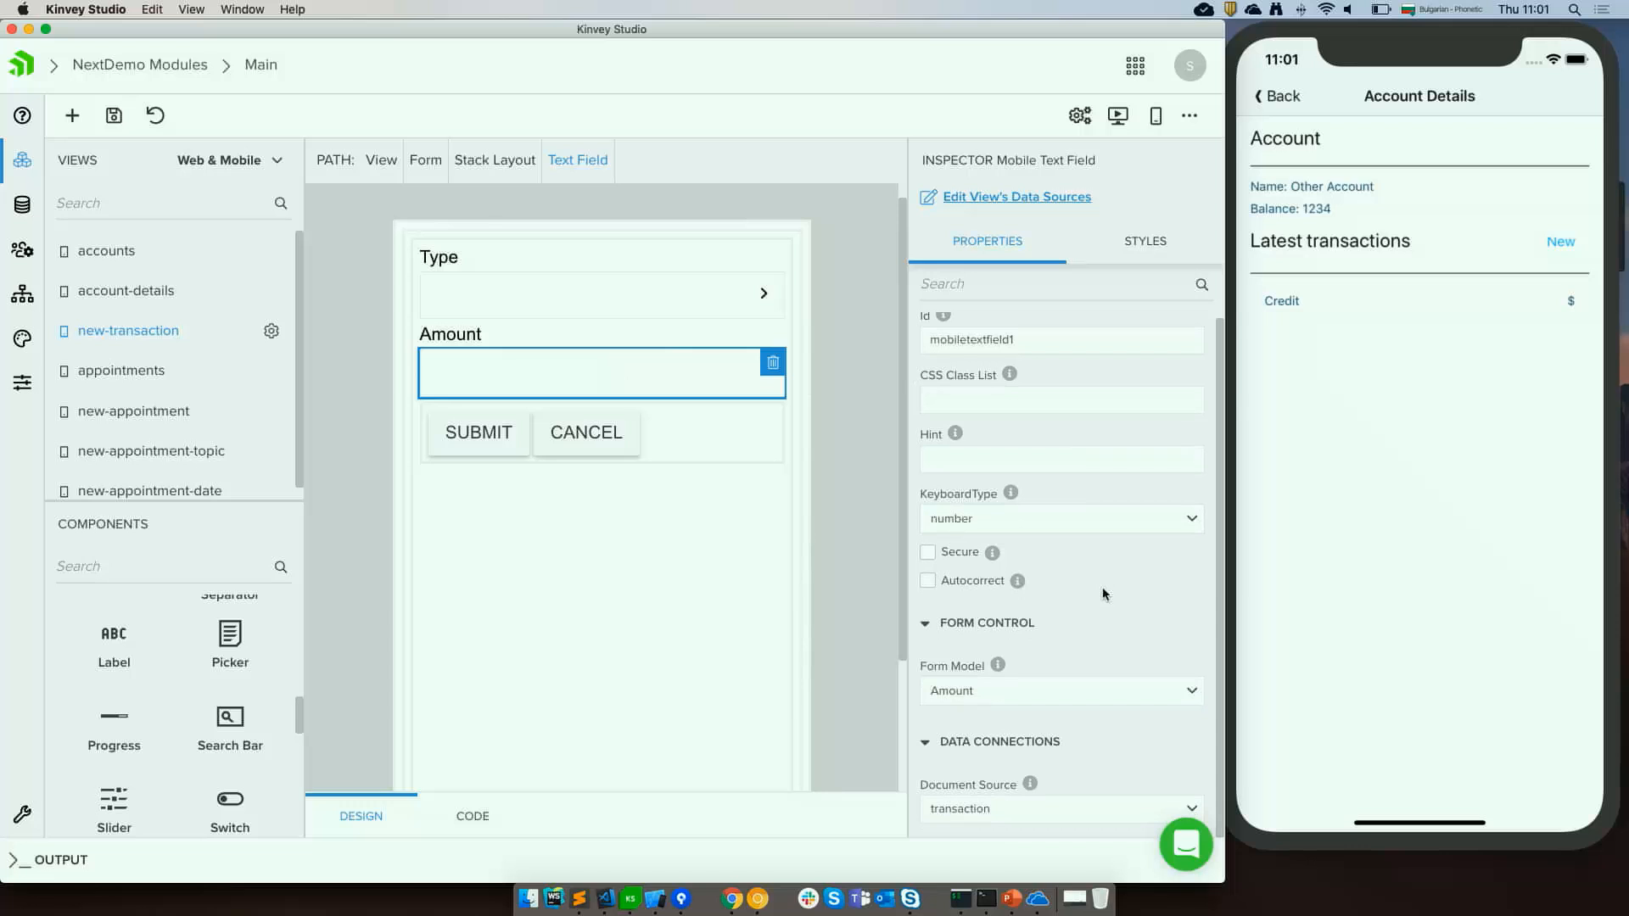
{"action": "scroll", "coordinate": [1103, 592], "scroll_direction": "up", "scroll_amount": 1}
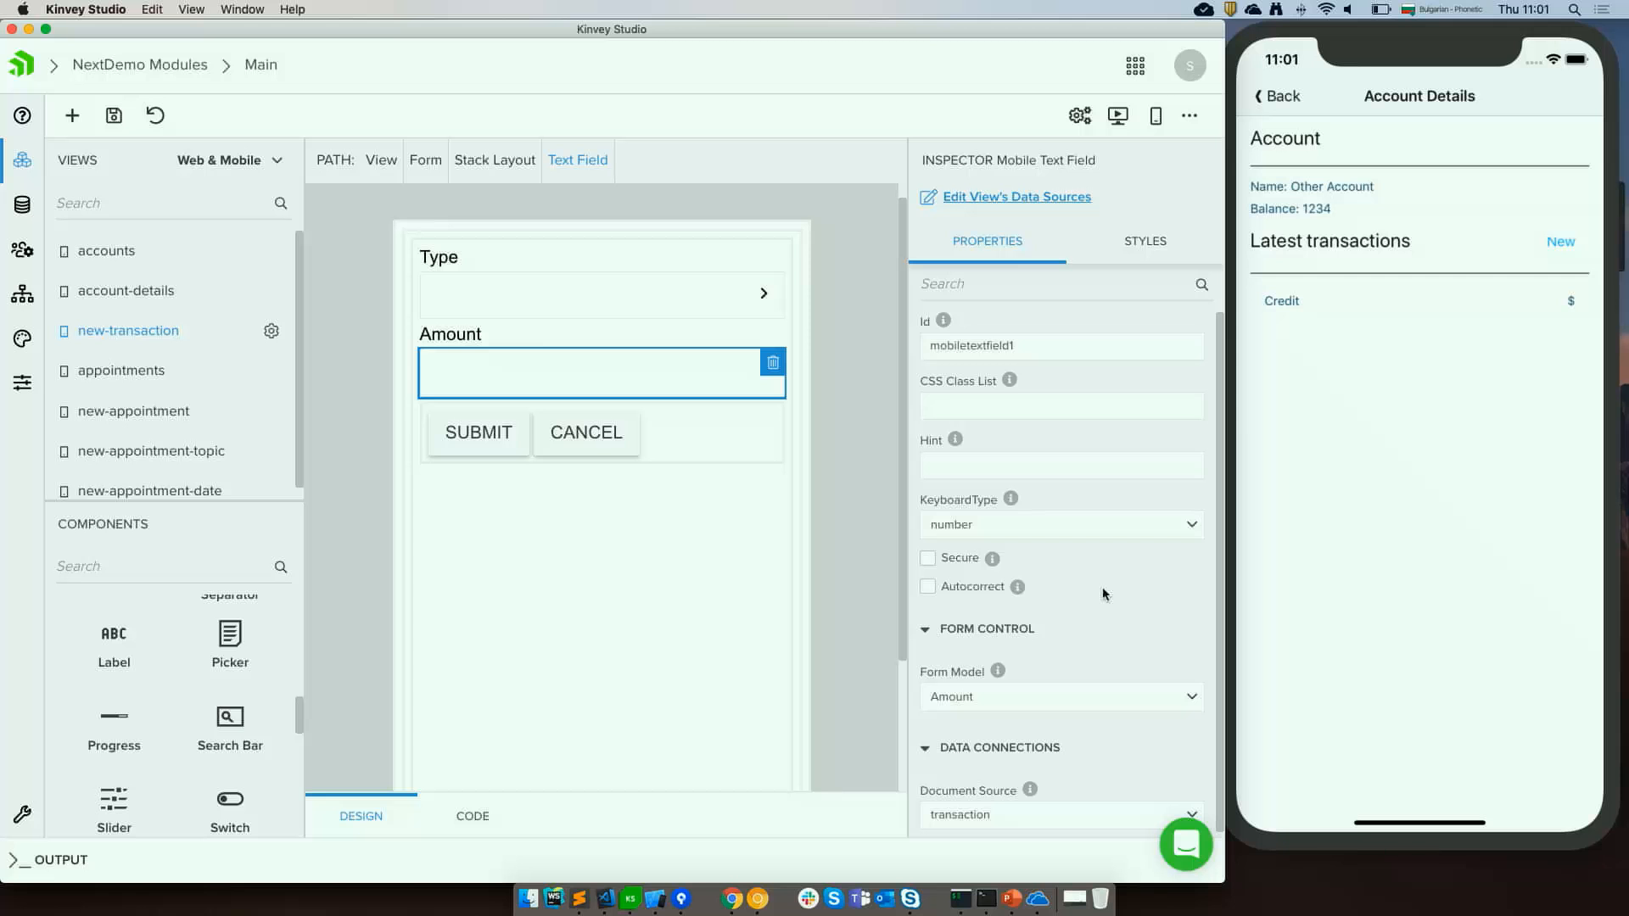
Switch to Visual Studio Code and open new-transaction.component.tns.ts.
{"action": "left_click", "coordinate": [605, 906]}
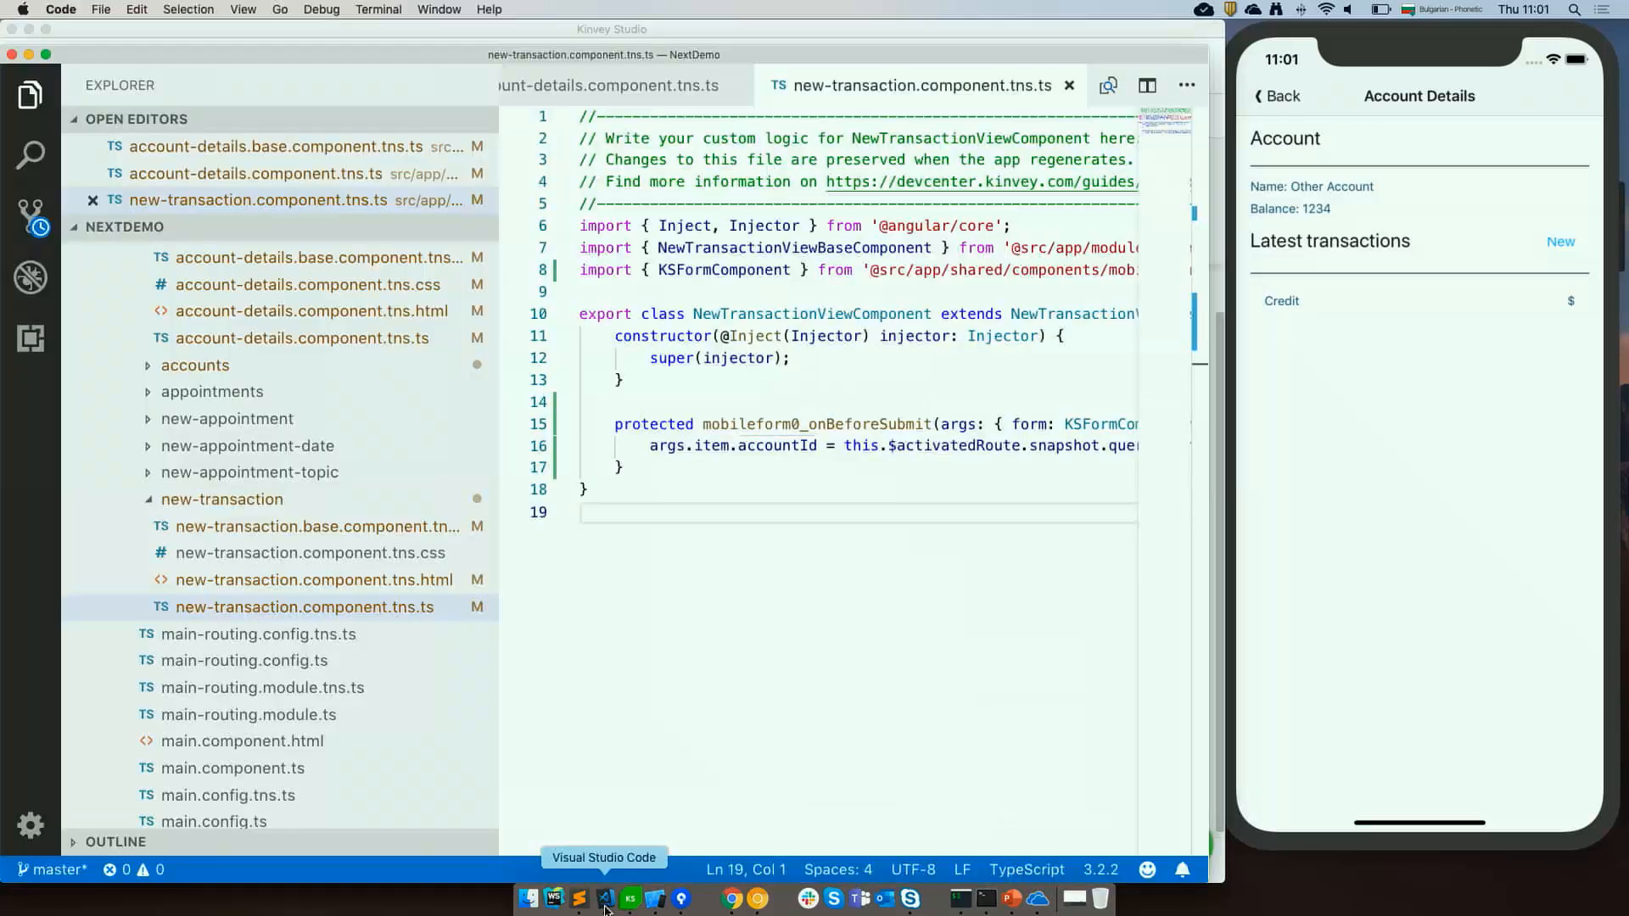
{"action": "scroll", "coordinate": [398, 434], "scroll_direction": "up", "scroll_amount": 1}
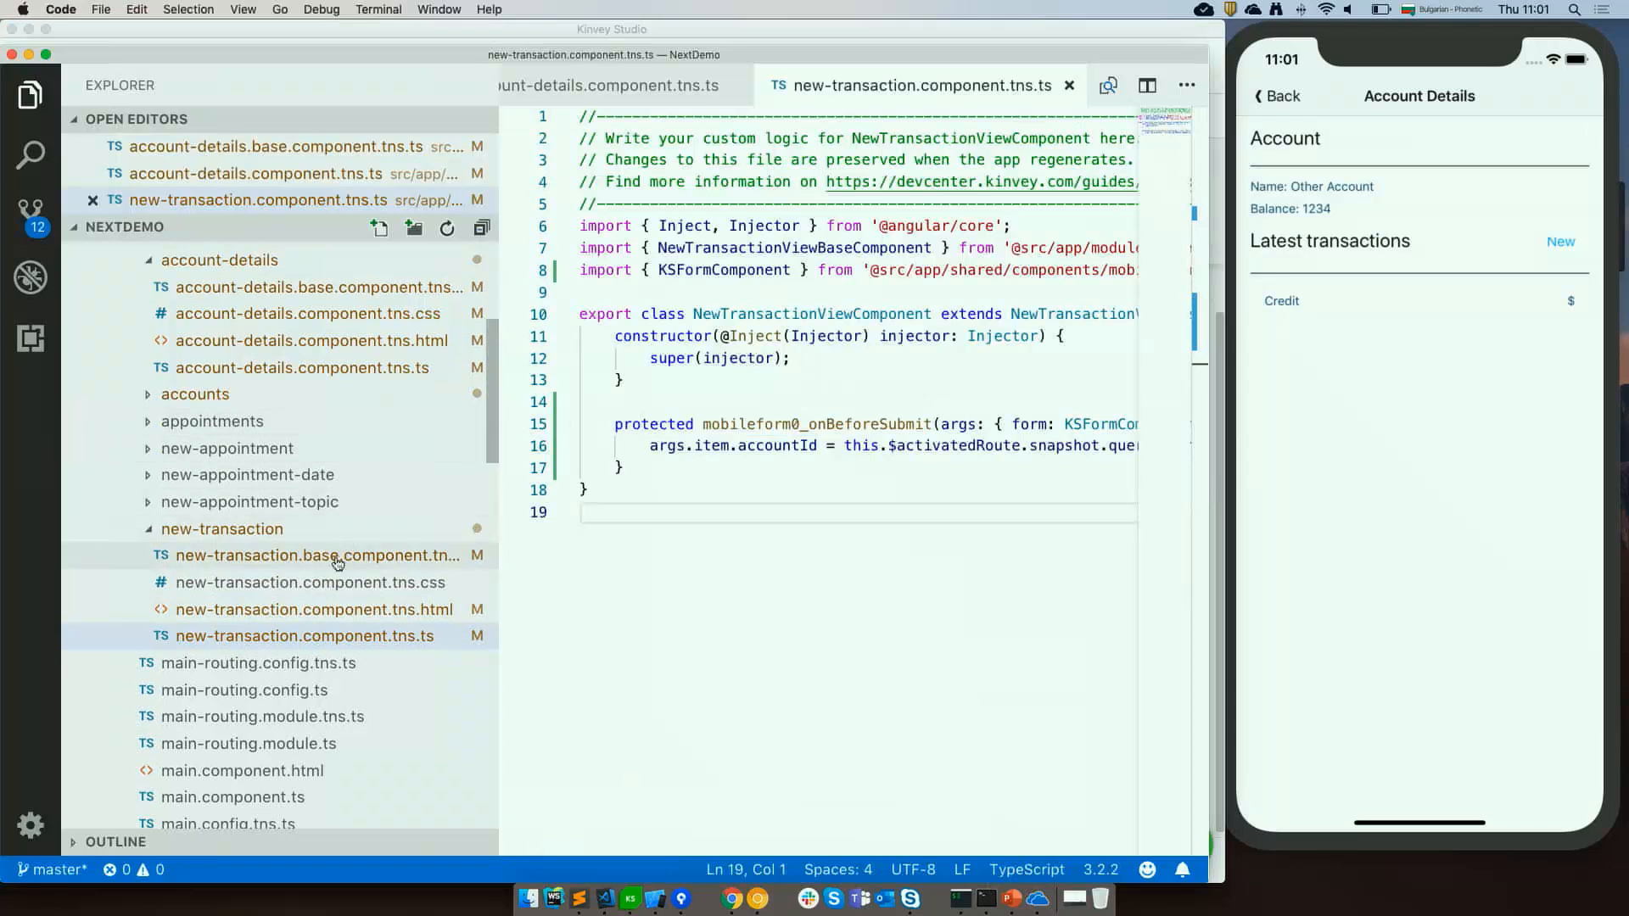
{"action": "left_click", "coordinate": [306, 644]}
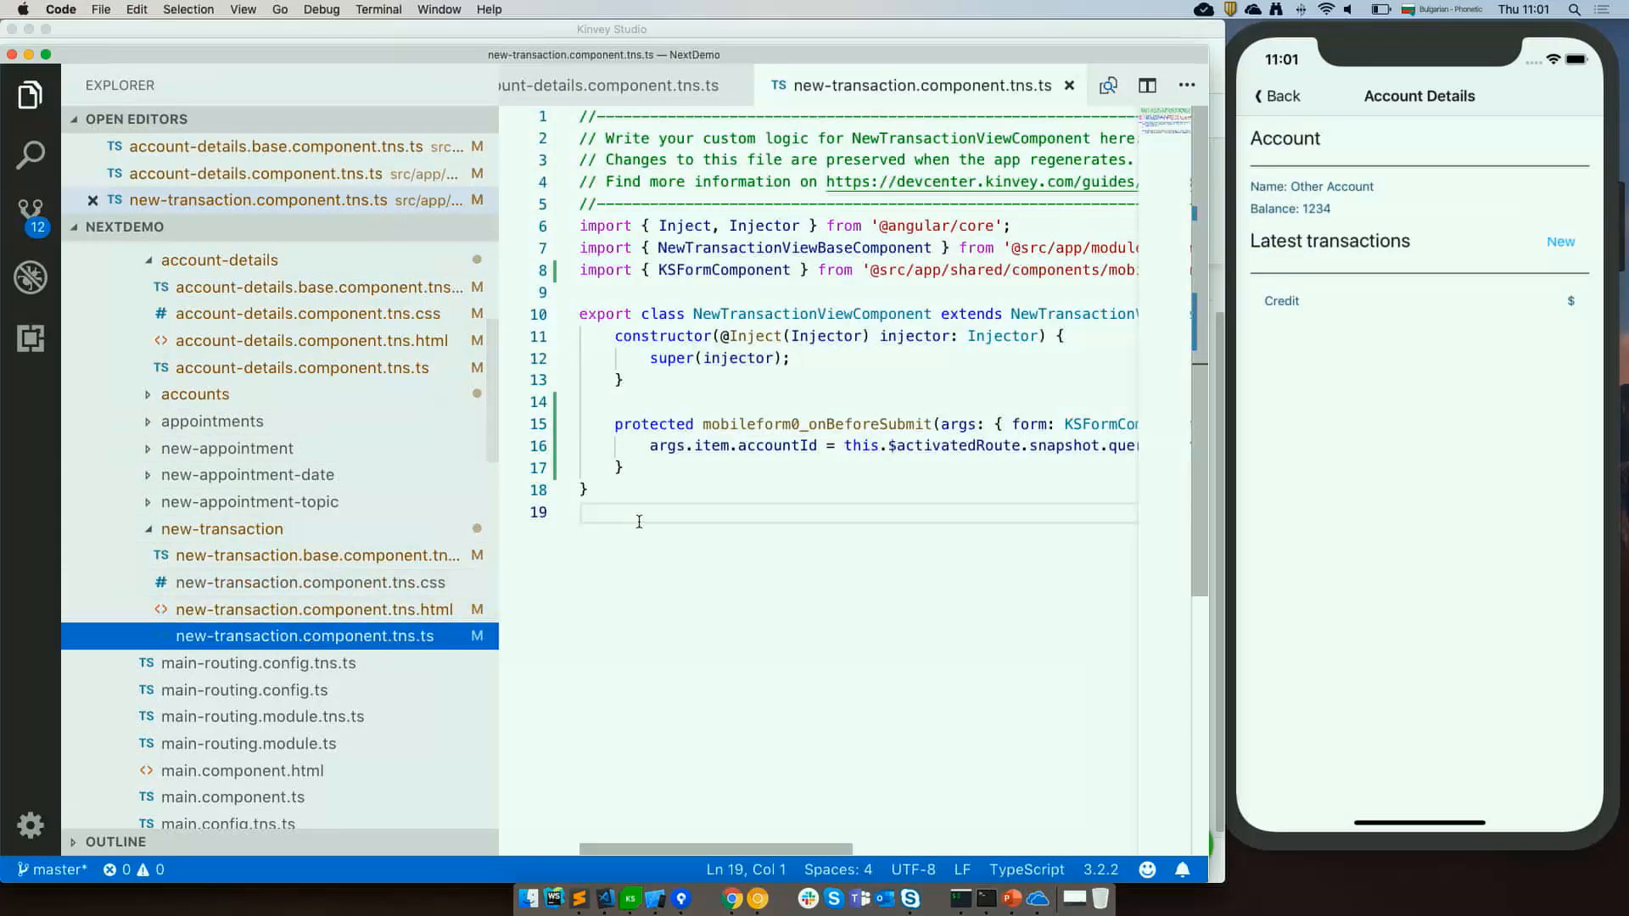
Copy the three Validators push lines for the transaction form group from the demo-snippets.js file.
{"action": "left_click", "coordinate": [580, 905]}
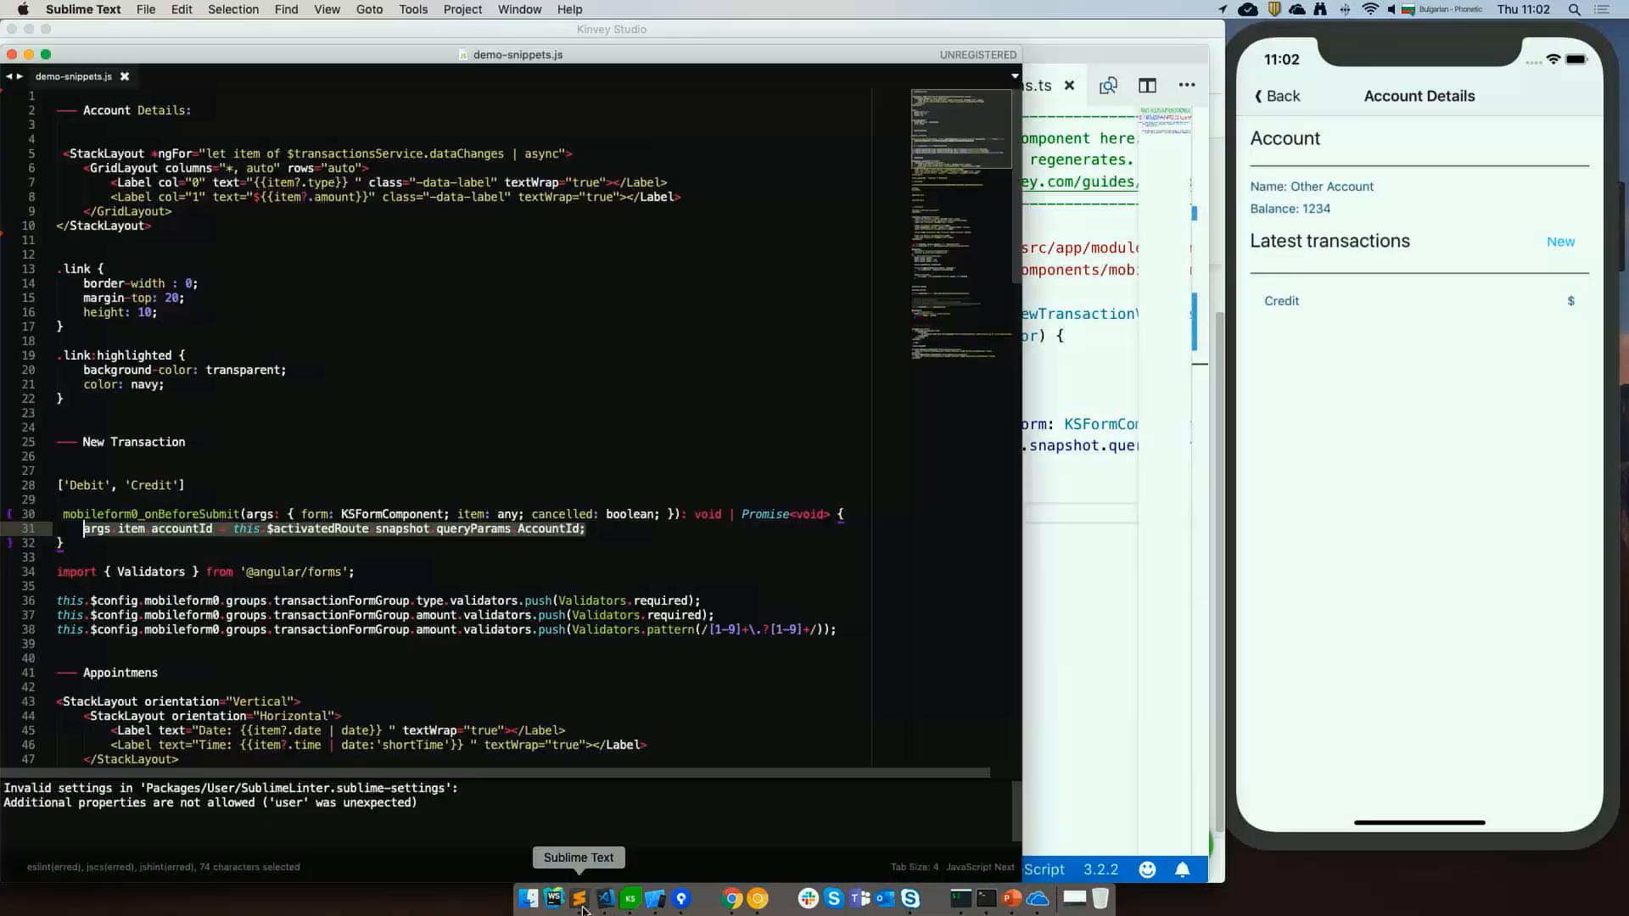
{"action": "left_click", "coordinate": [443, 447]}
{"action": "left_click", "coordinate": [835, 632]}
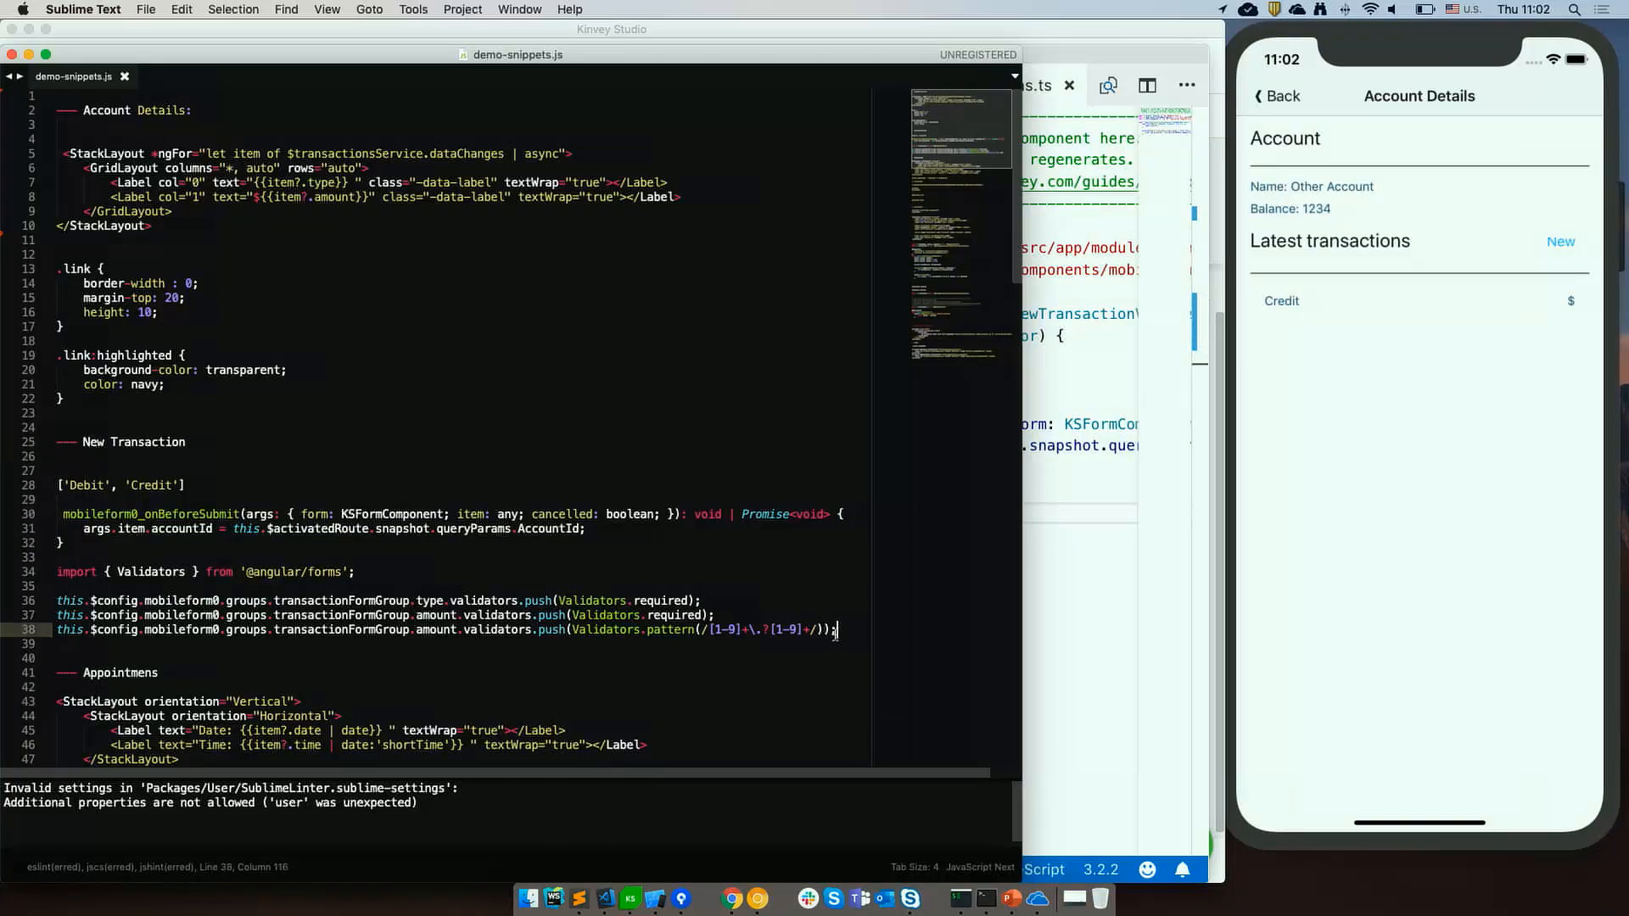
{"action": "key", "text": "shift+Up"}
{"action": "key", "text": "super+shift+Left"}
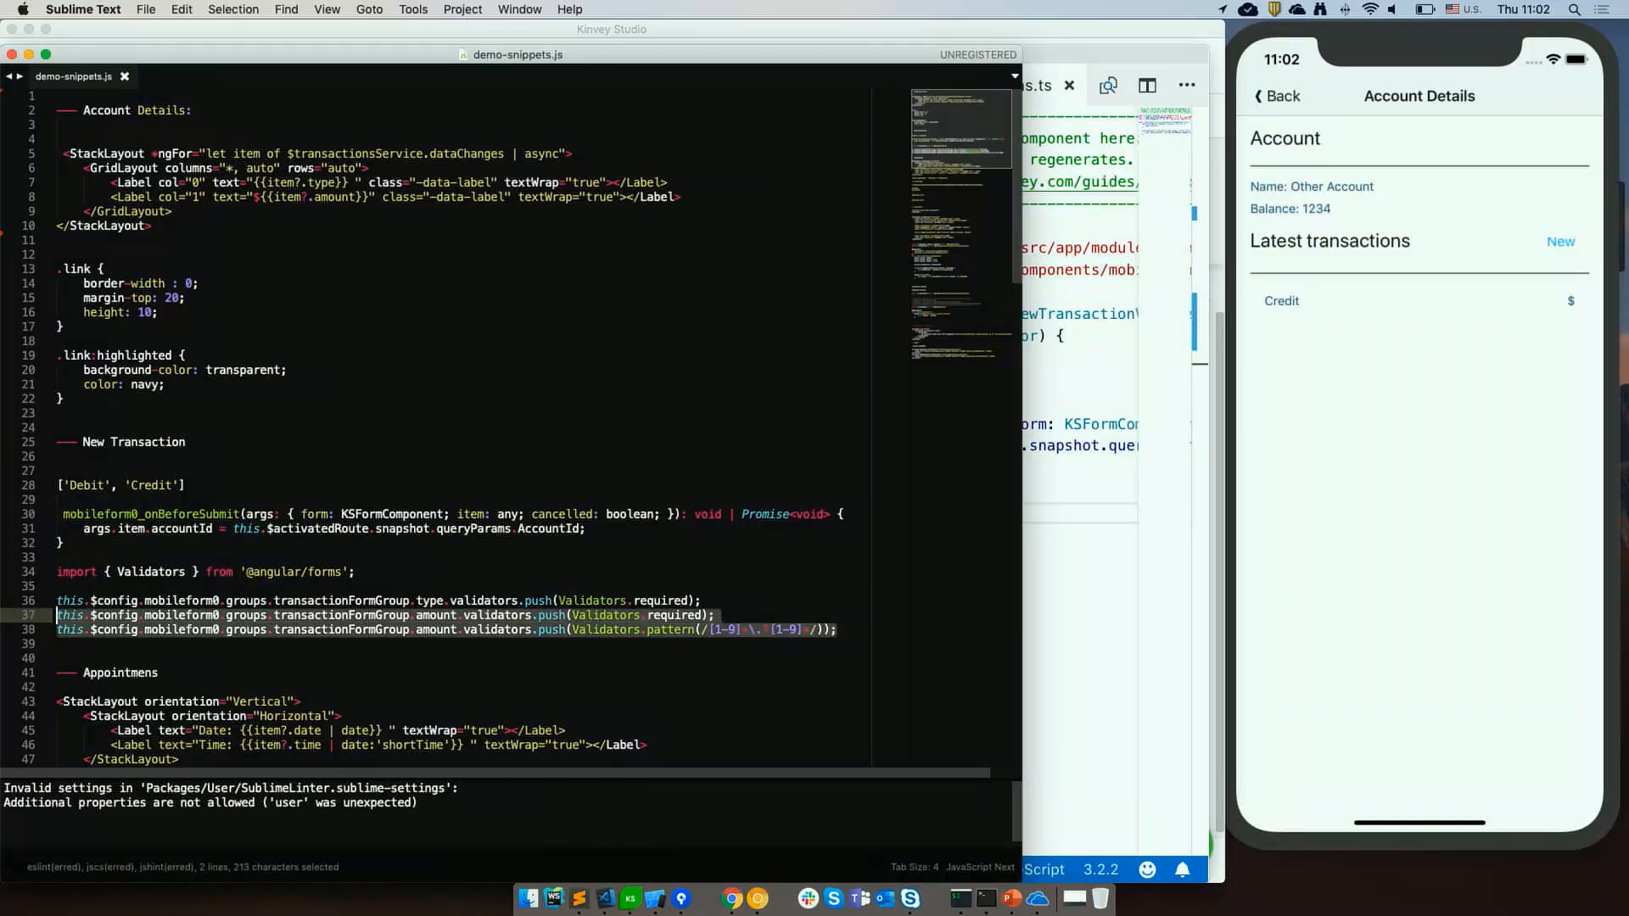
{"action": "key", "text": "shift+Up"}
{"action": "key", "text": "super+c"}
Paste the validator lines into the constructor after the super(injector) call.
{"action": "key", "text": "super+Tab"}
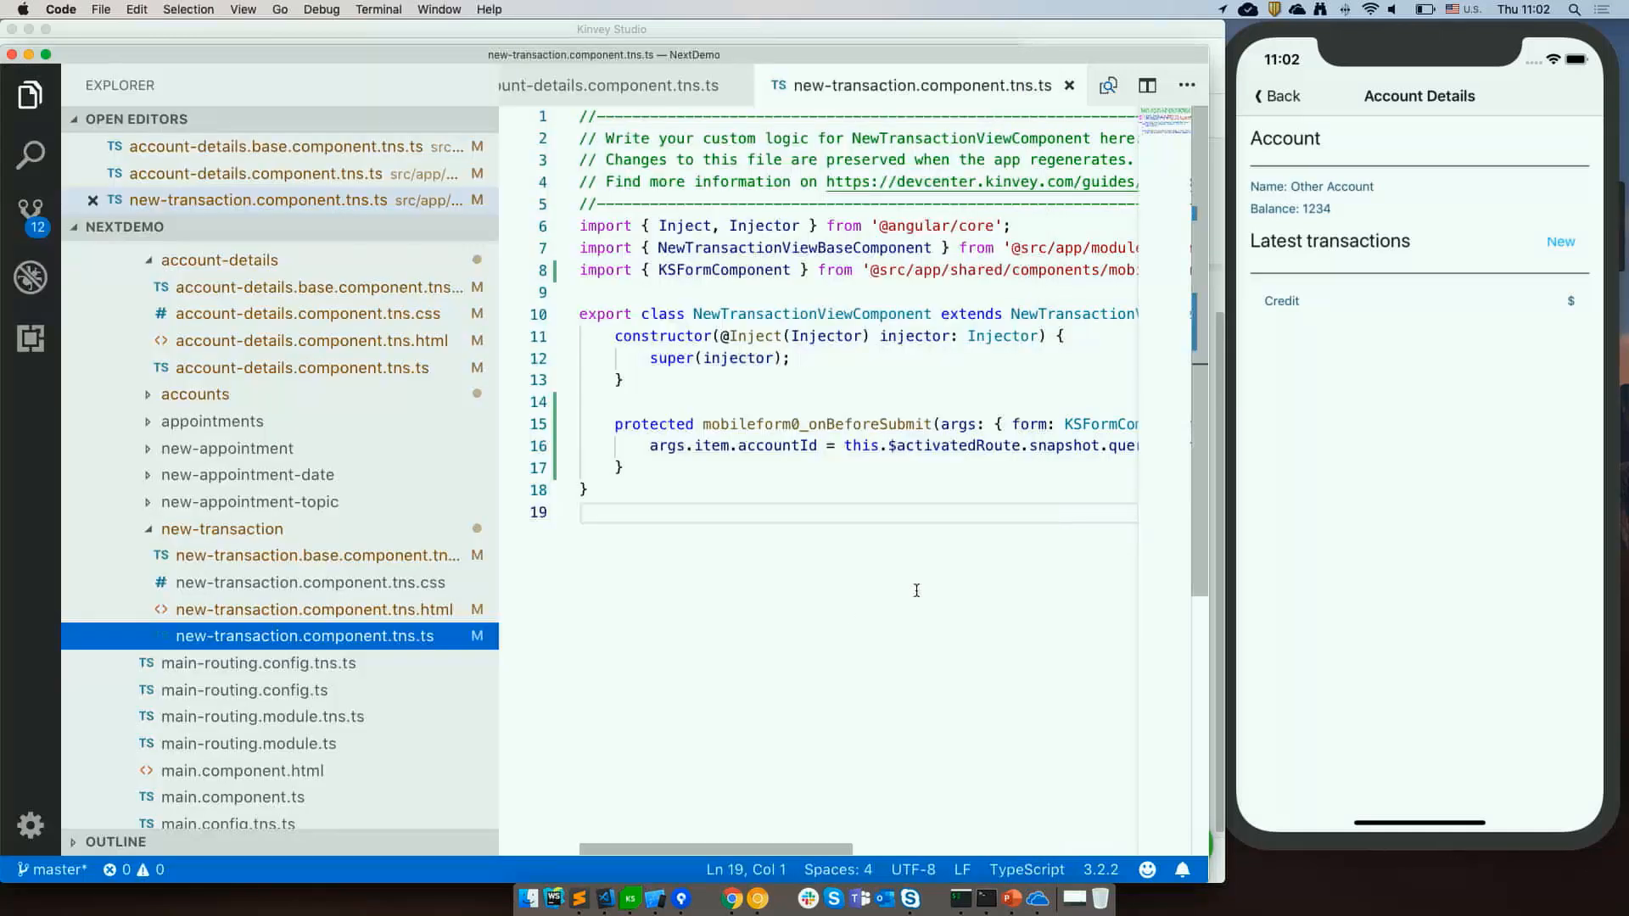
{"action": "left_click", "coordinate": [825, 361]}
{"action": "key", "text": "Return"}
{"action": "key", "text": "Return"}
{"action": "key", "text": "super+v"}
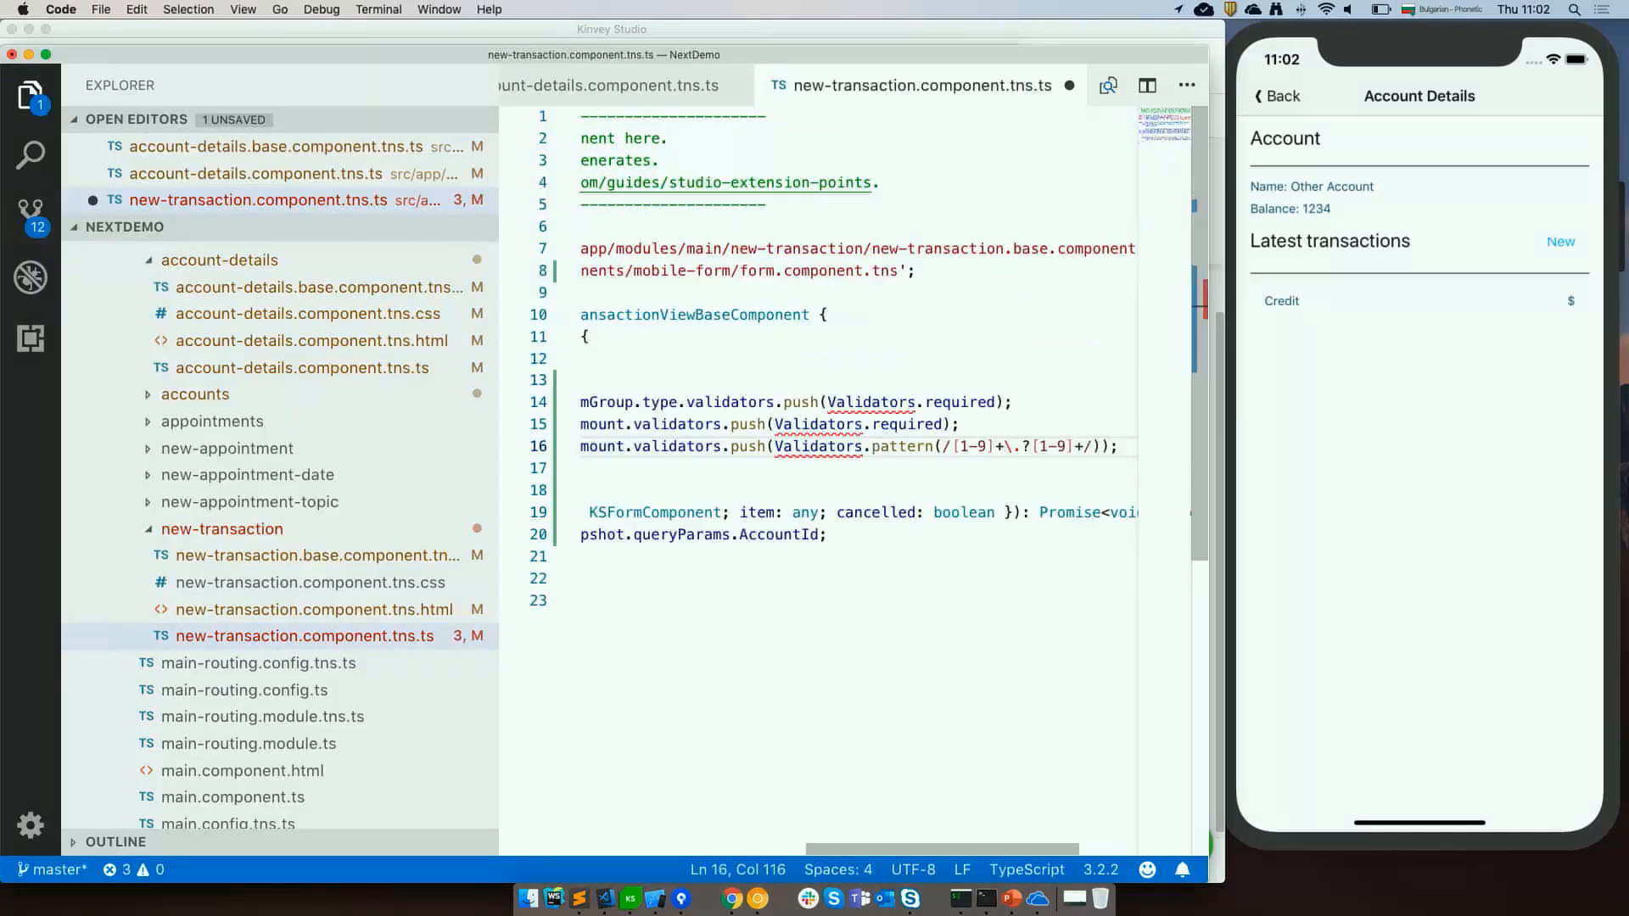
Reformat the new-transaction component code and save the file.
{"action": "key", "text": "super+Left"}
{"action": "key", "text": "shift+alt+f"}
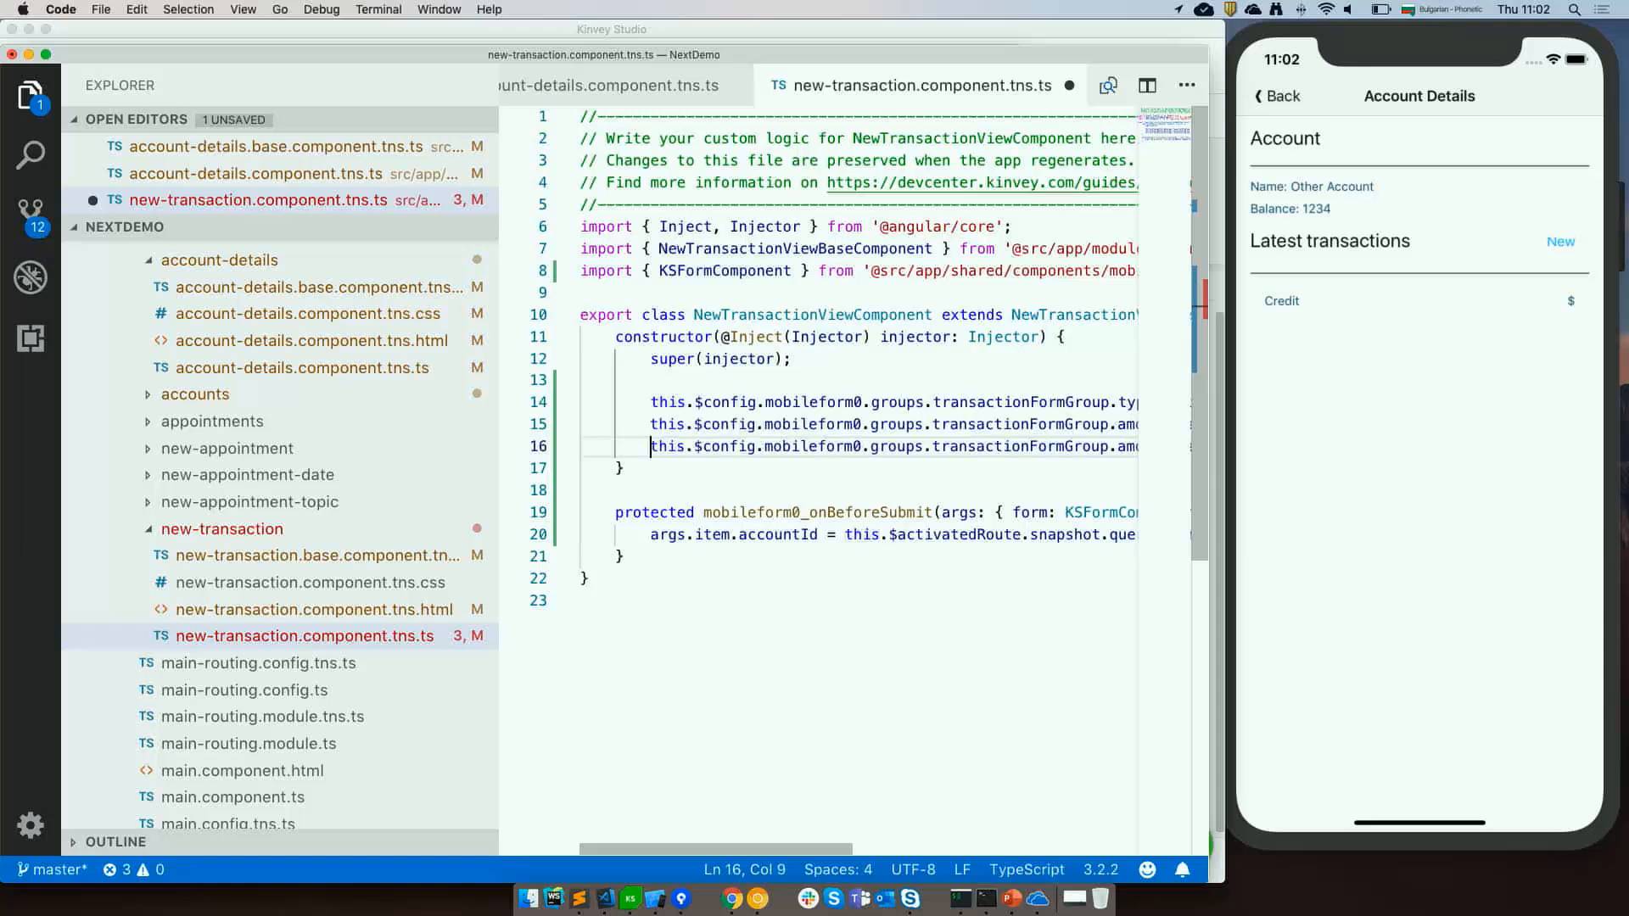
{"action": "key", "text": "super+s"}
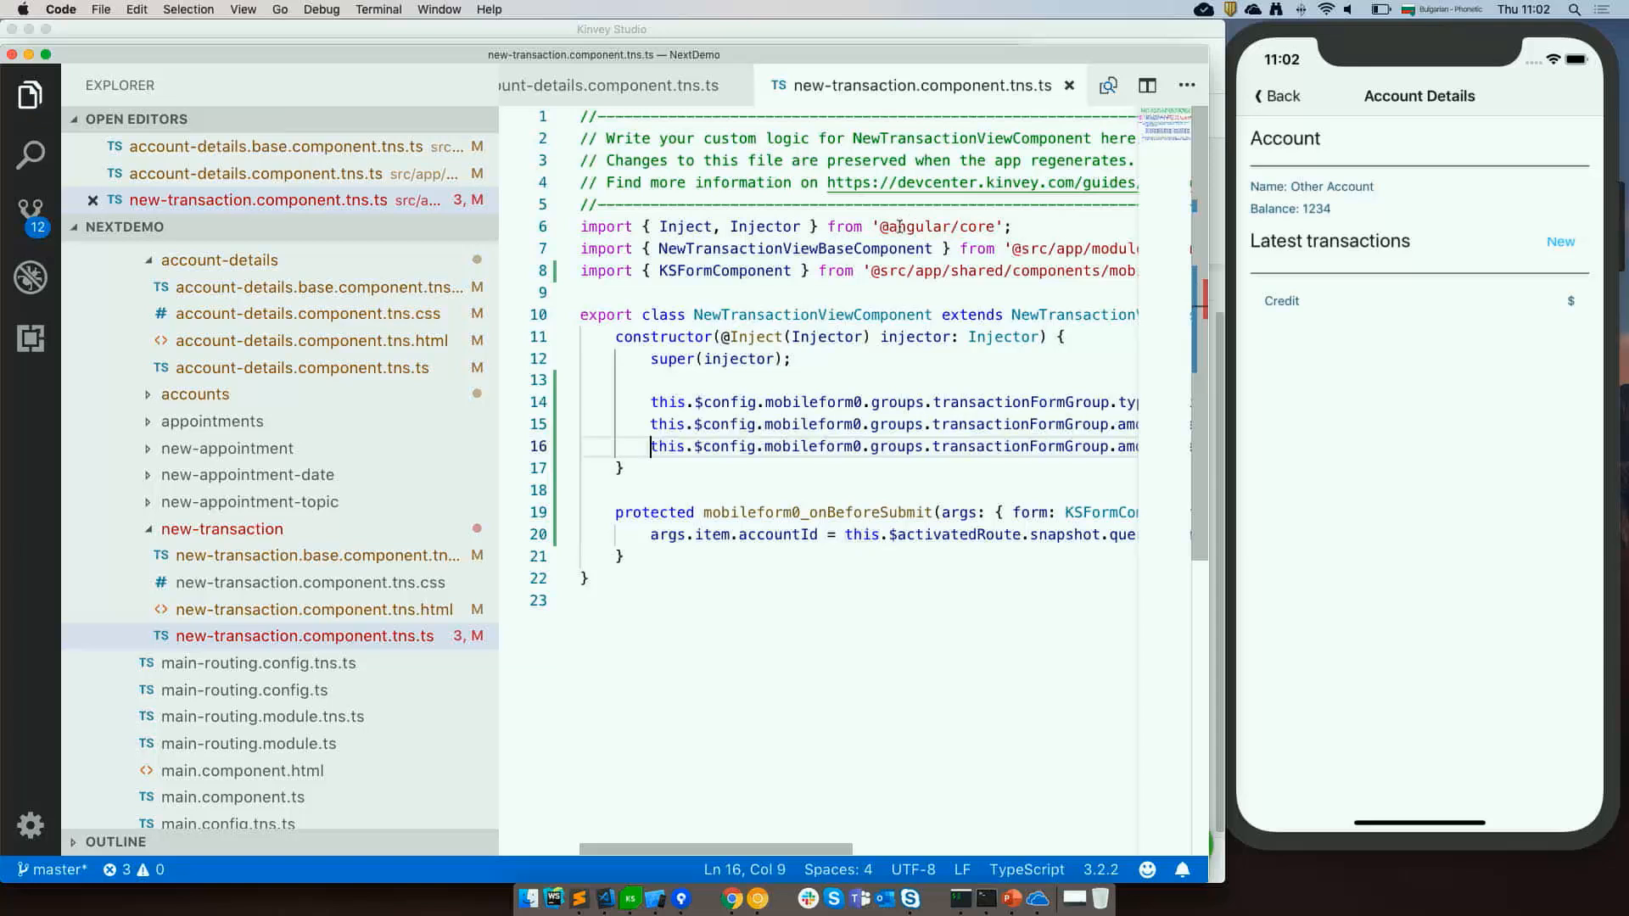
Open new-transaction.base.component.tns.ts and inspect the transaction form group config and the getDefaultControlOptions definition.
{"action": "left_click", "coordinate": [791, 424]}
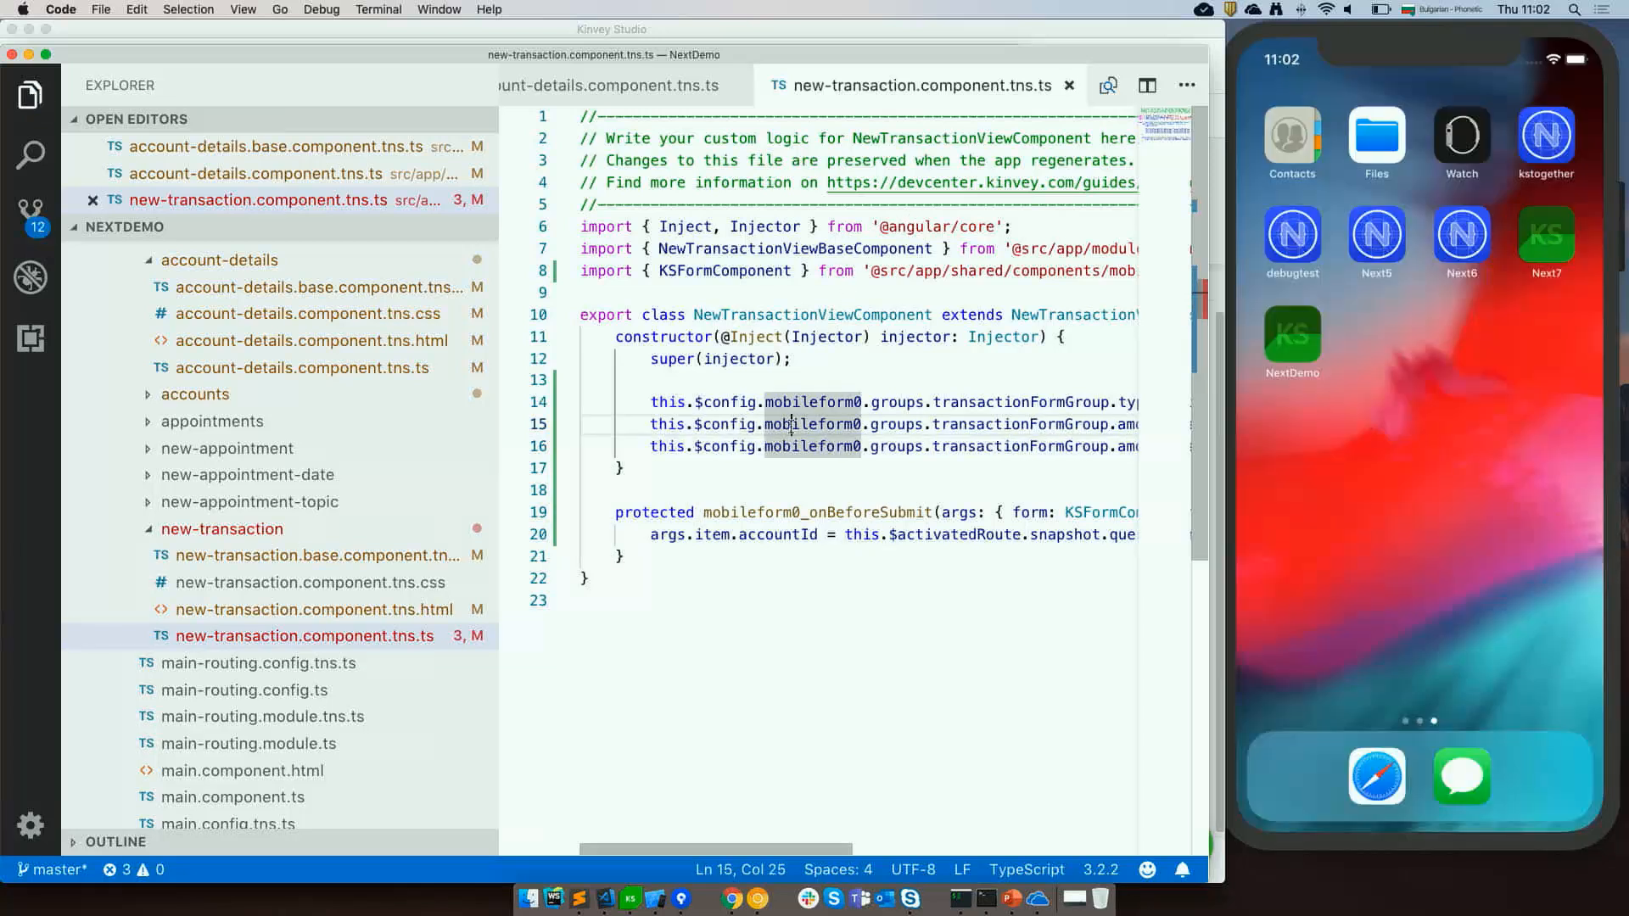
{"action": "left_click", "coordinate": [297, 556]}
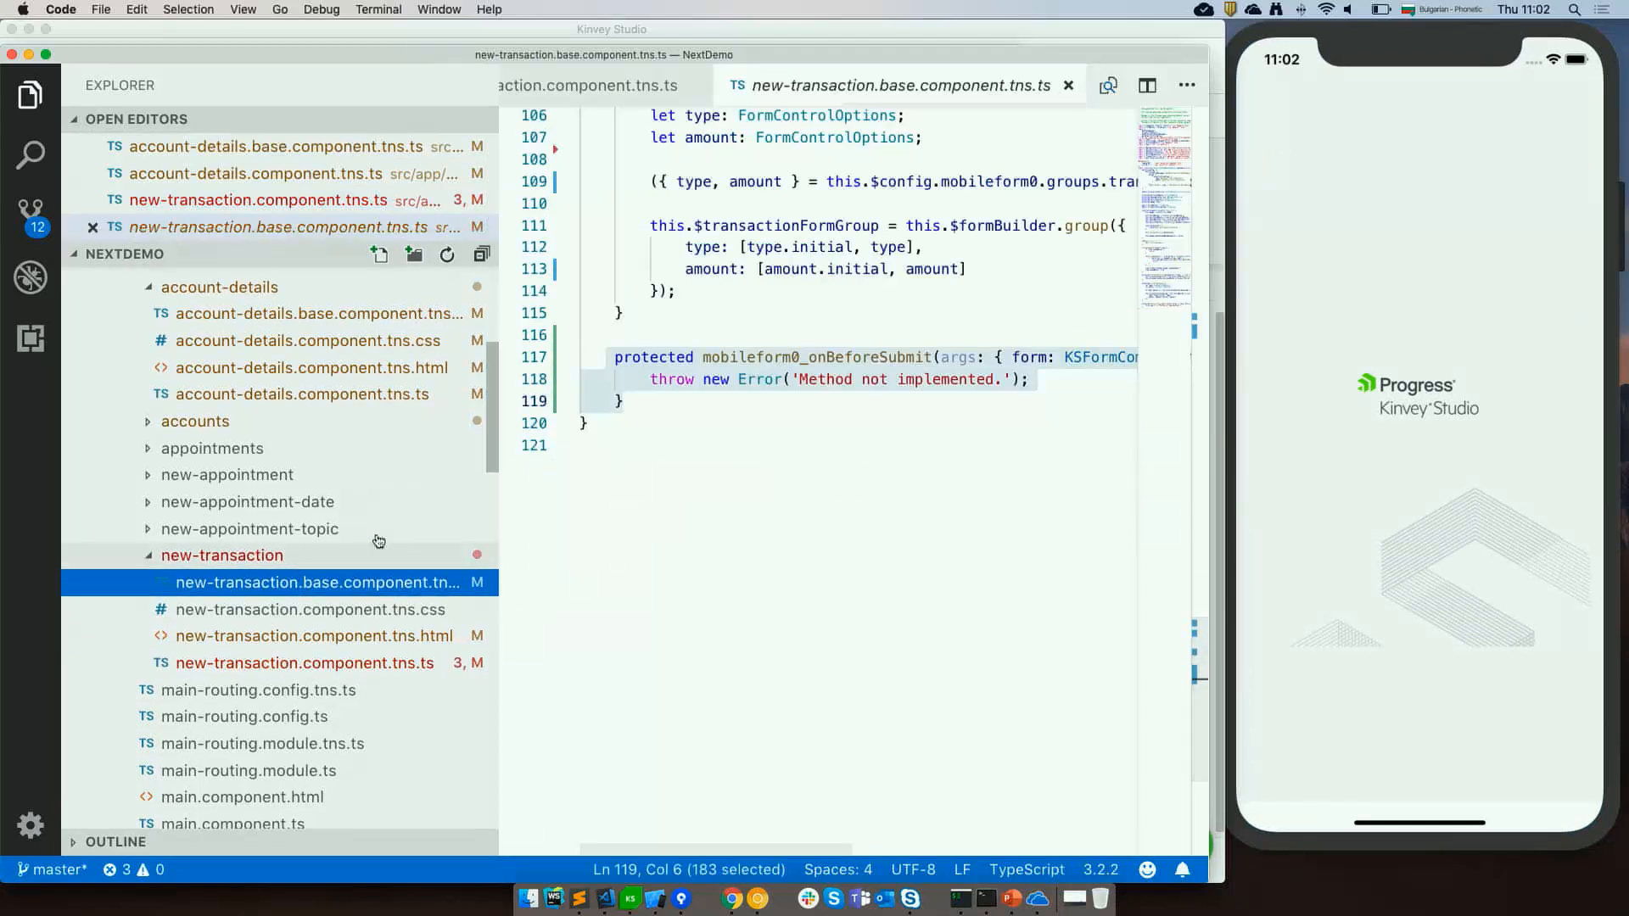
{"action": "scroll", "coordinate": [807, 433], "scroll_direction": "up", "scroll_amount": 20}
{"action": "scroll", "coordinate": [807, 432], "scroll_direction": "down", "scroll_amount": 6}
{"action": "scroll", "coordinate": [807, 433], "scroll_direction": "down", "scroll_amount": 4}
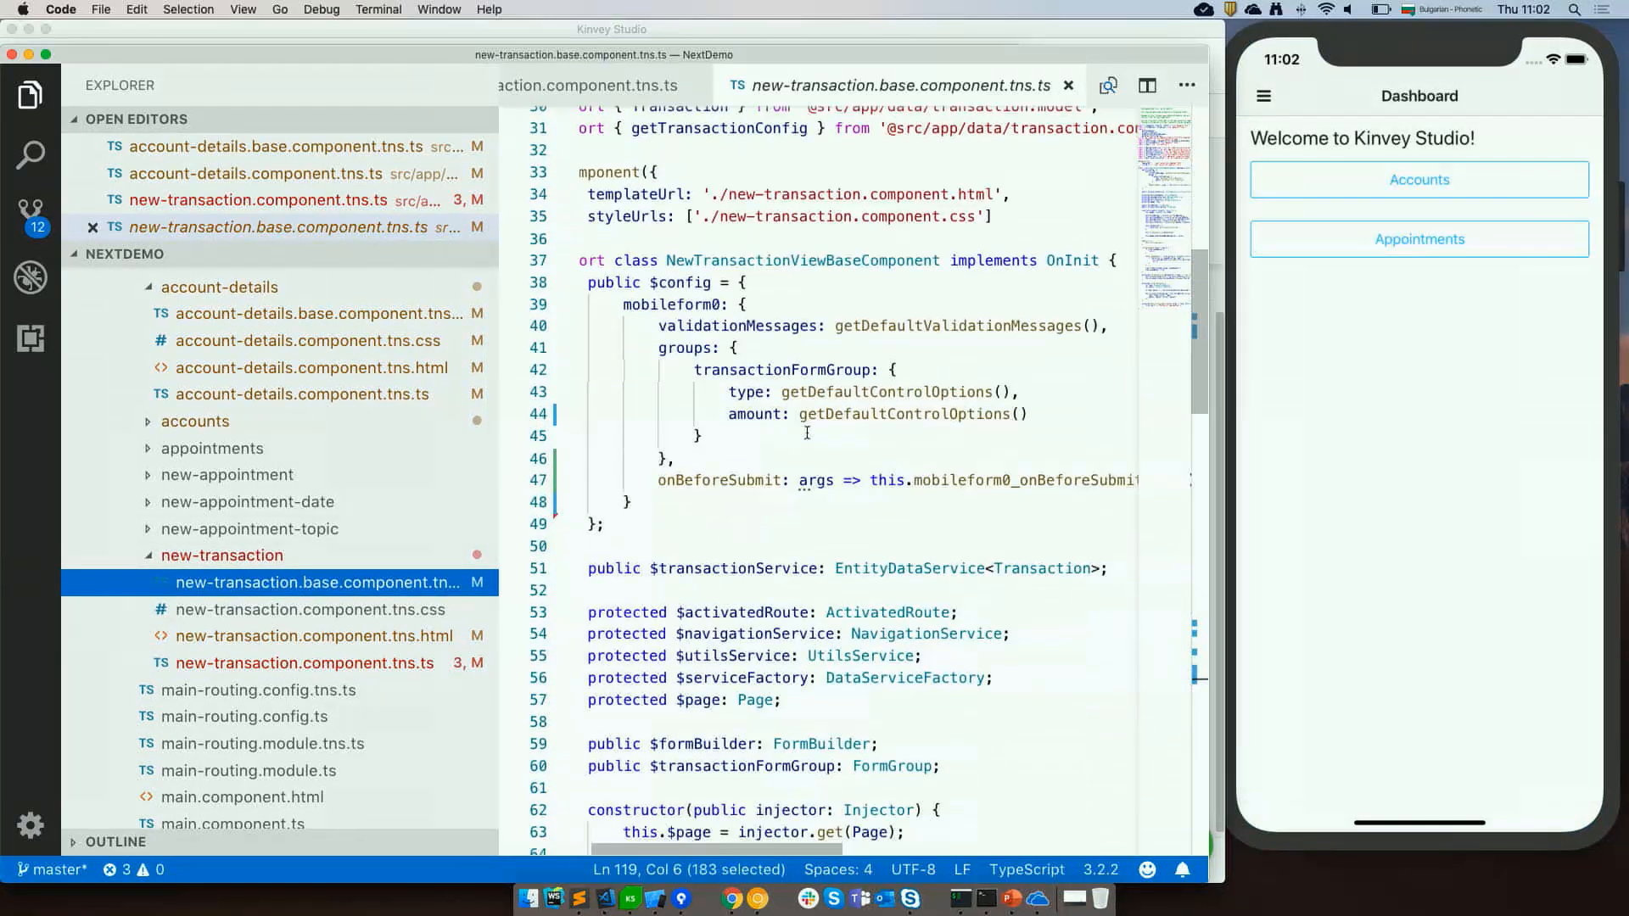
{"action": "mouse_move", "coordinate": [637, 300]}
{"action": "left_click", "coordinate": [650, 282]}
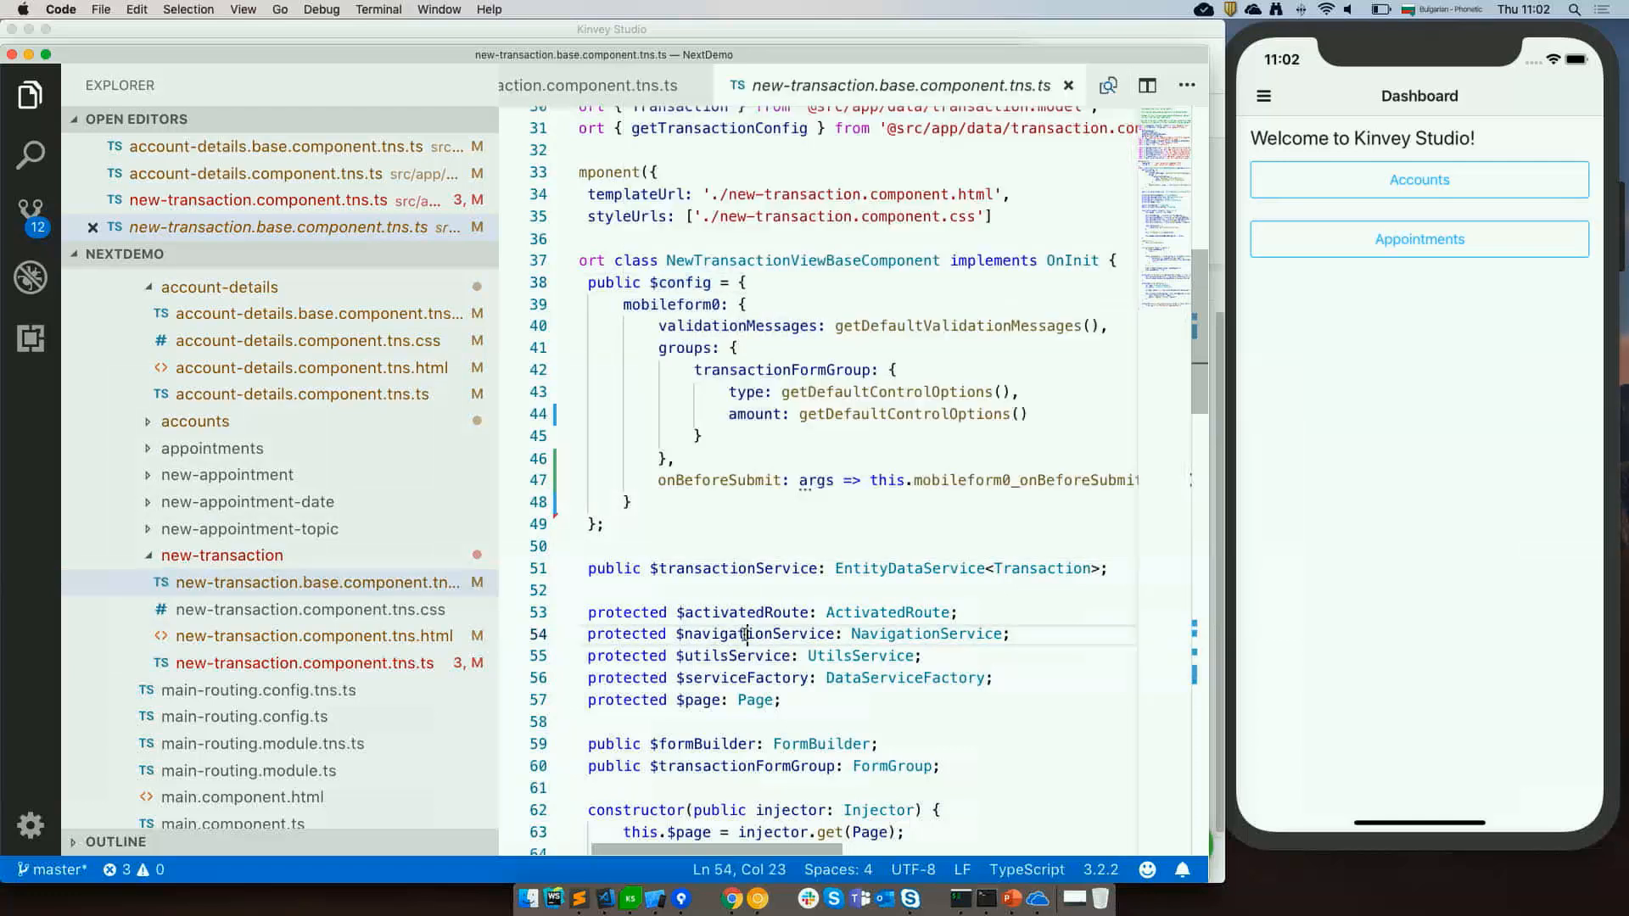
{"action": "left_click", "coordinate": [745, 634]}
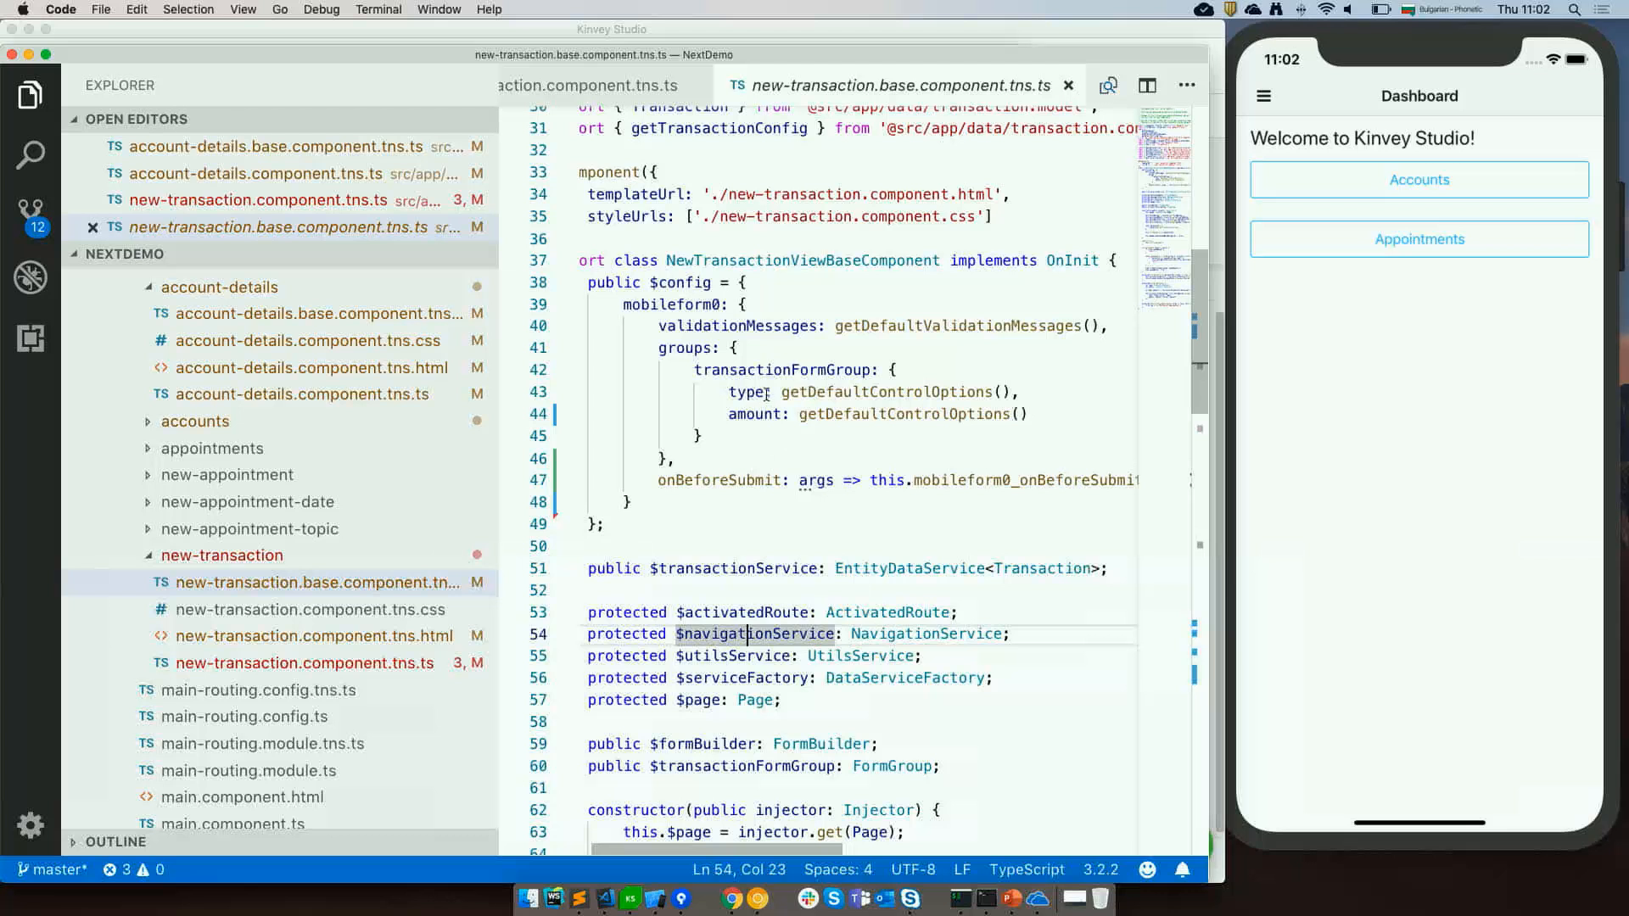
{"action": "mouse_move", "coordinate": [756, 412]}
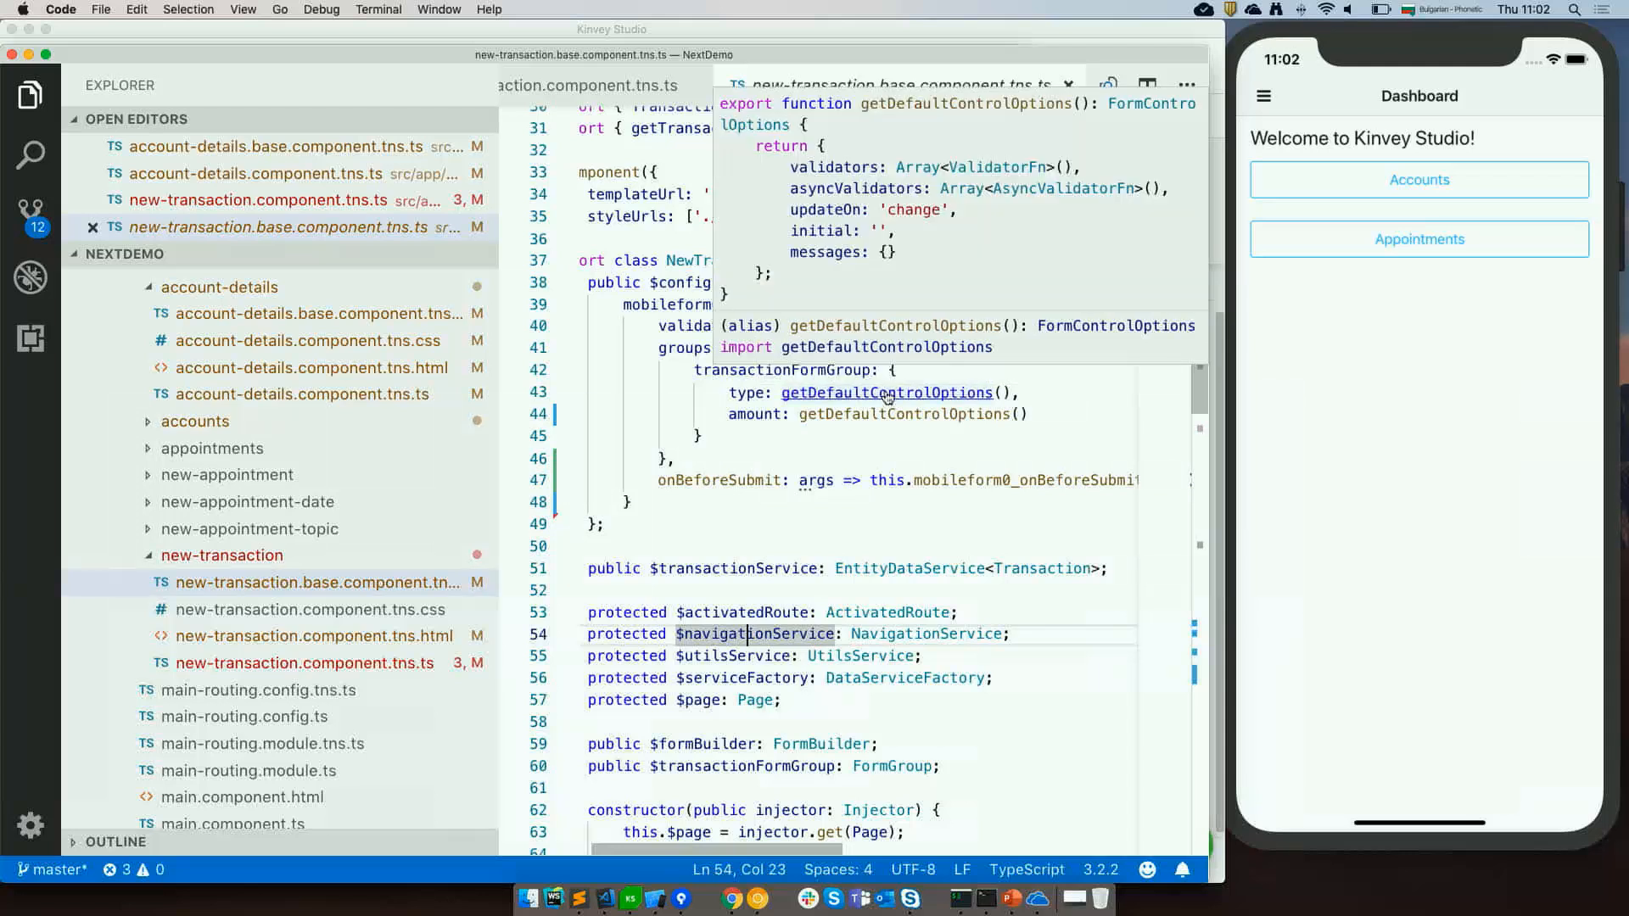
{"action": "left_click", "coordinate": [887, 394], "text": "super"}
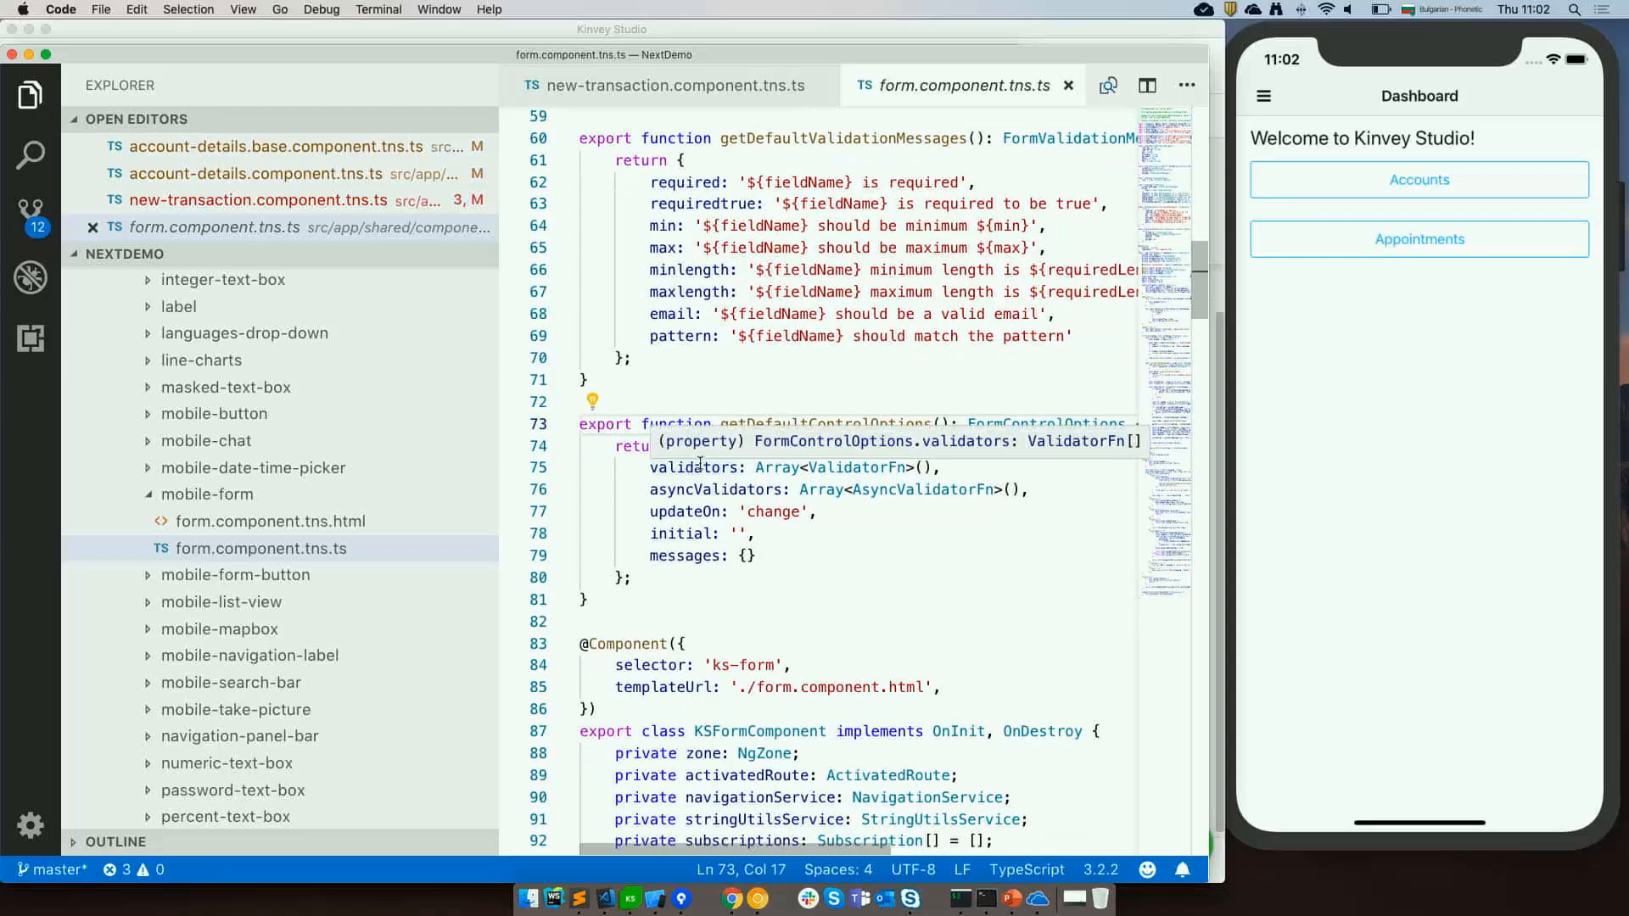
{"action": "mouse_move", "coordinate": [909, 479]}
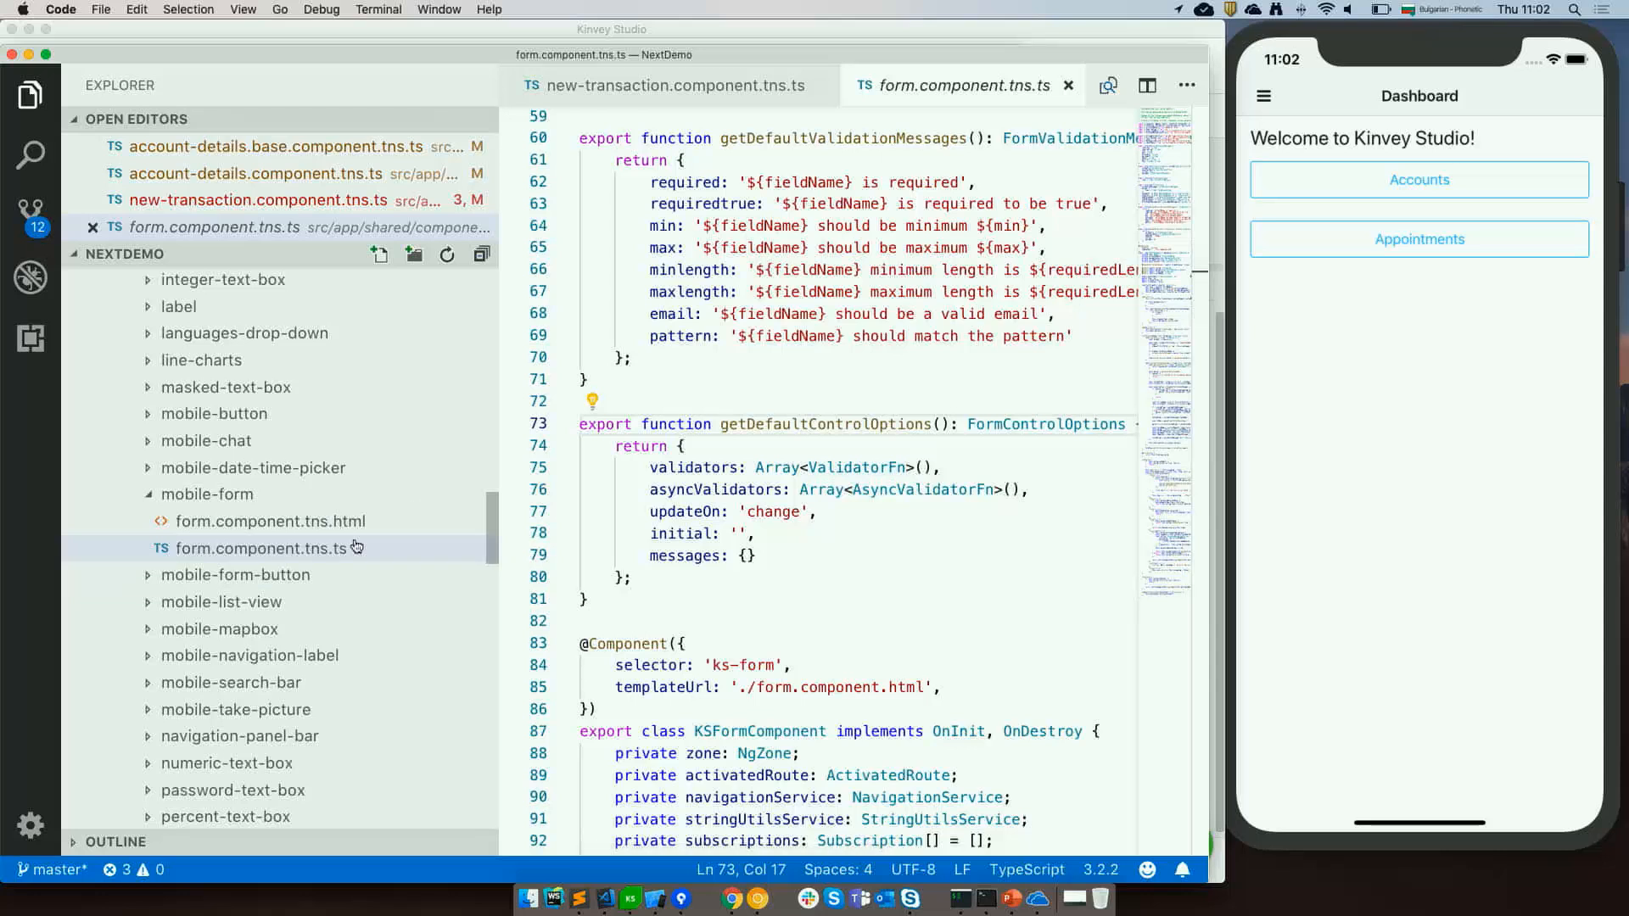
{"action": "left_click", "coordinate": [720, 89]}
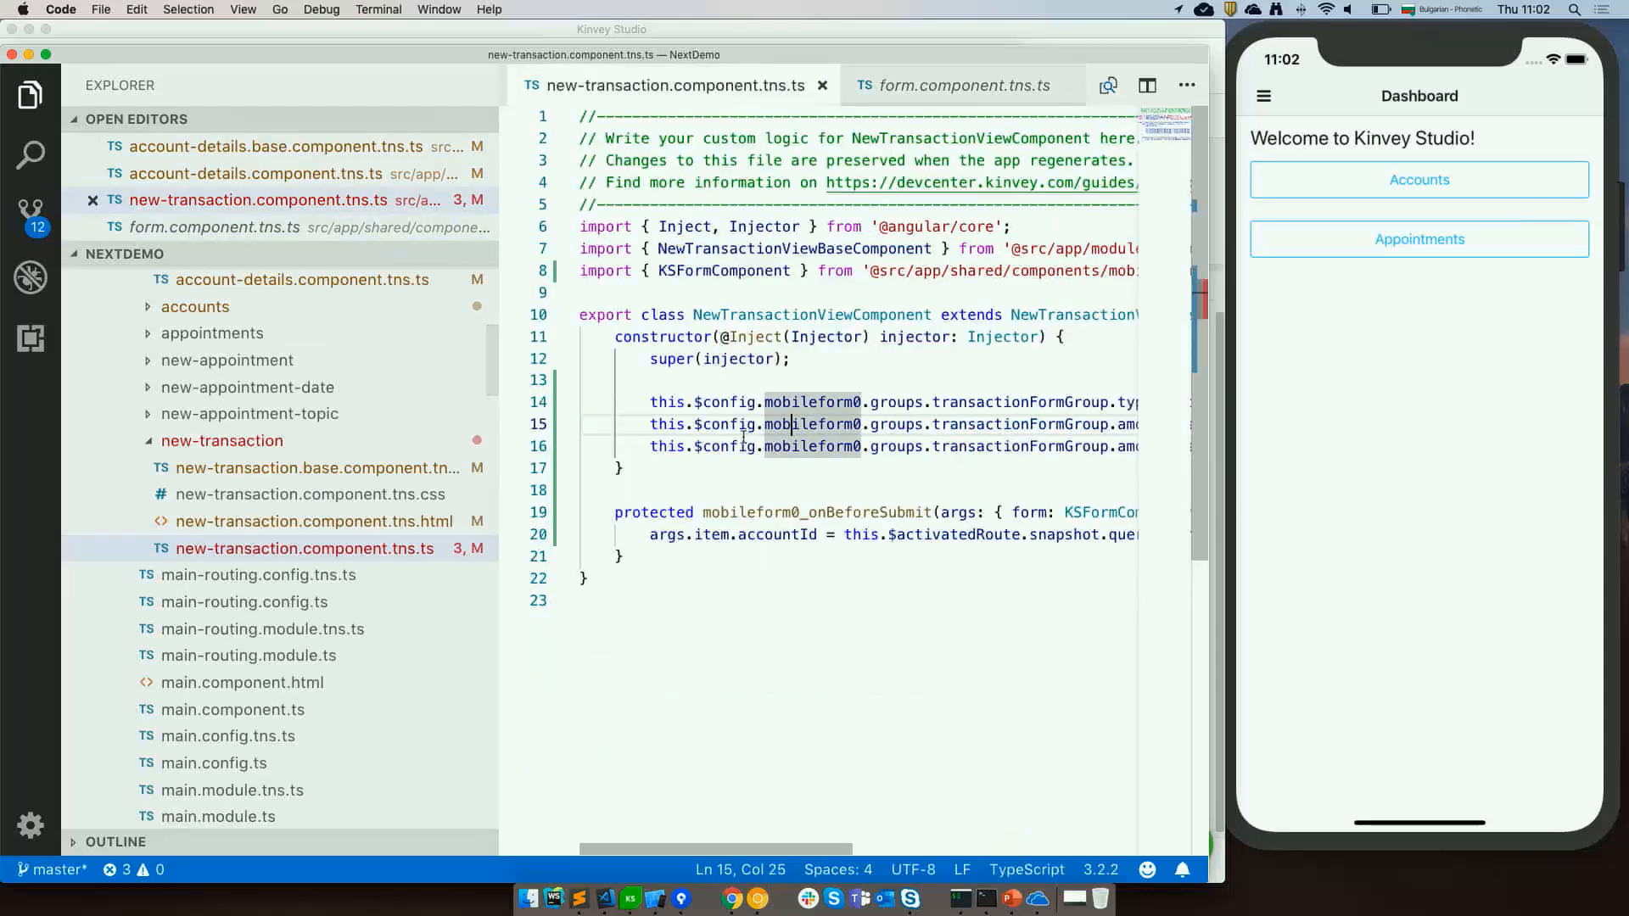
{"action": "mouse_move", "coordinate": [726, 411]}
{"action": "left_click", "coordinate": [727, 465]}
{"action": "scroll", "coordinate": [764, 388], "scroll_direction": "right", "scroll_amount": 3}
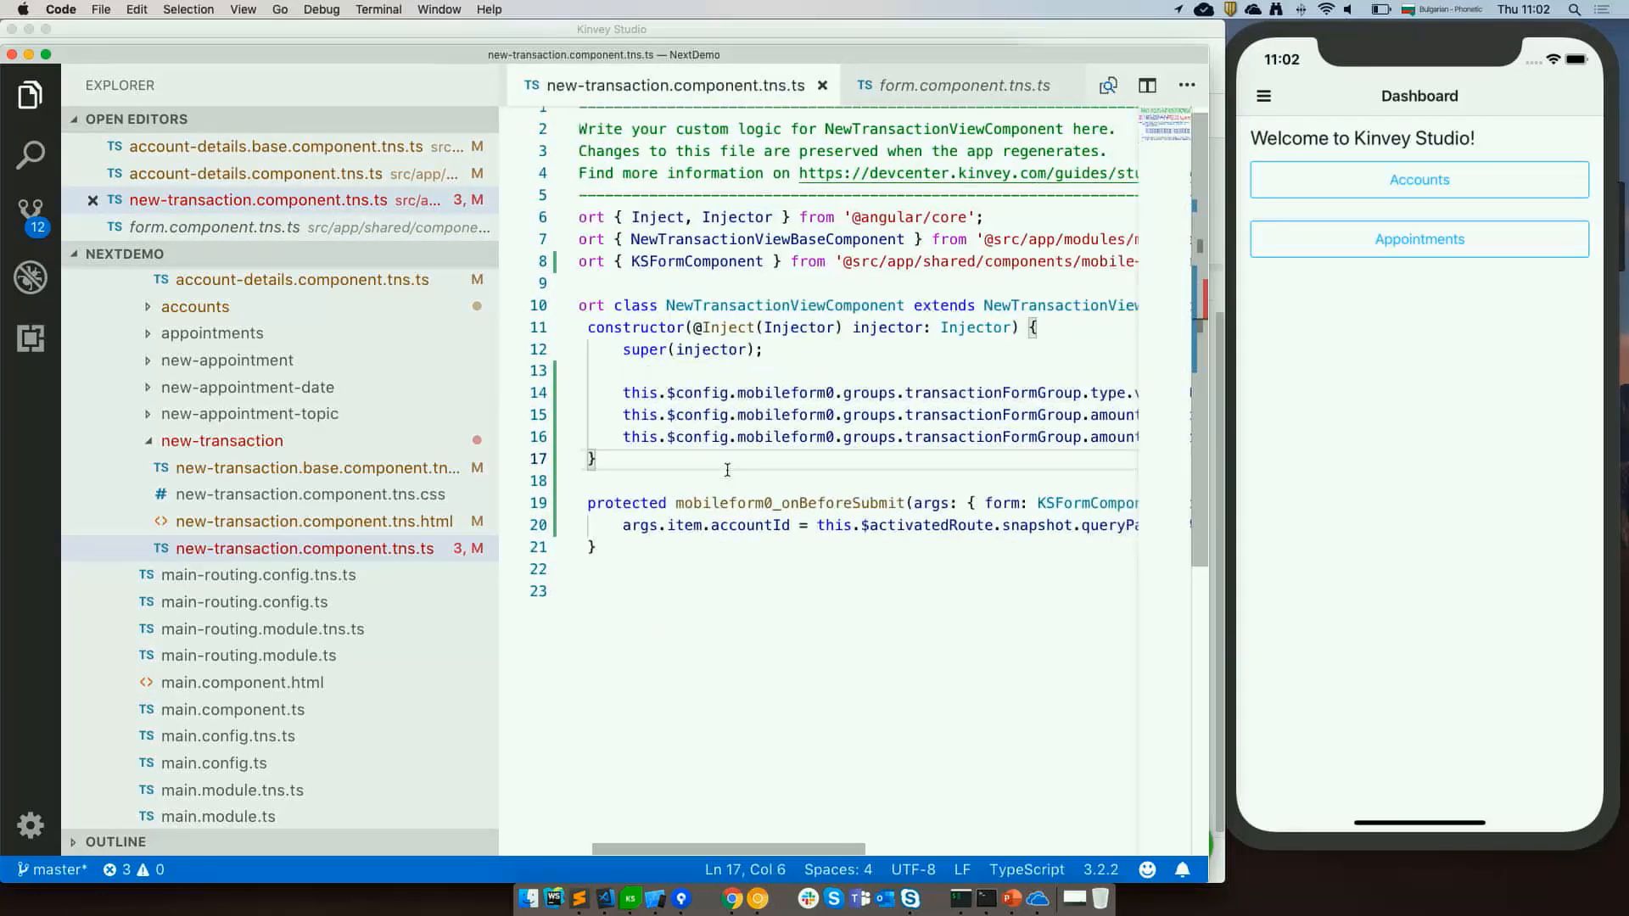
{"action": "scroll", "coordinate": [788, 379], "scroll_direction": "right", "scroll_amount": 10}
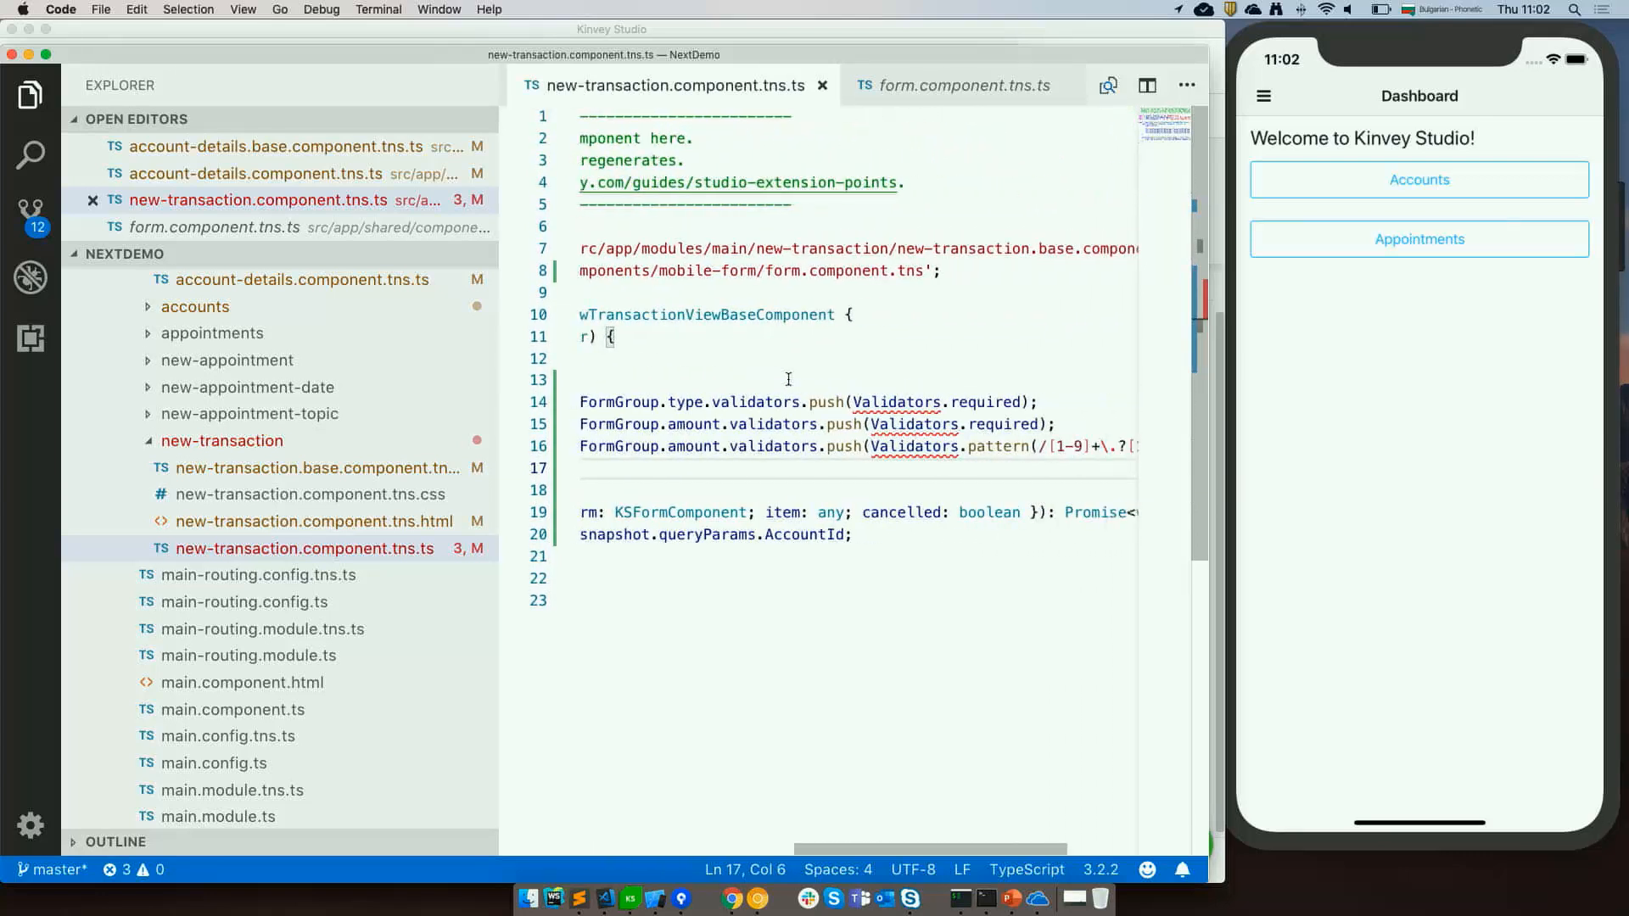
{"action": "left_click", "coordinate": [848, 401]}
{"action": "key", "text": "super+period"}
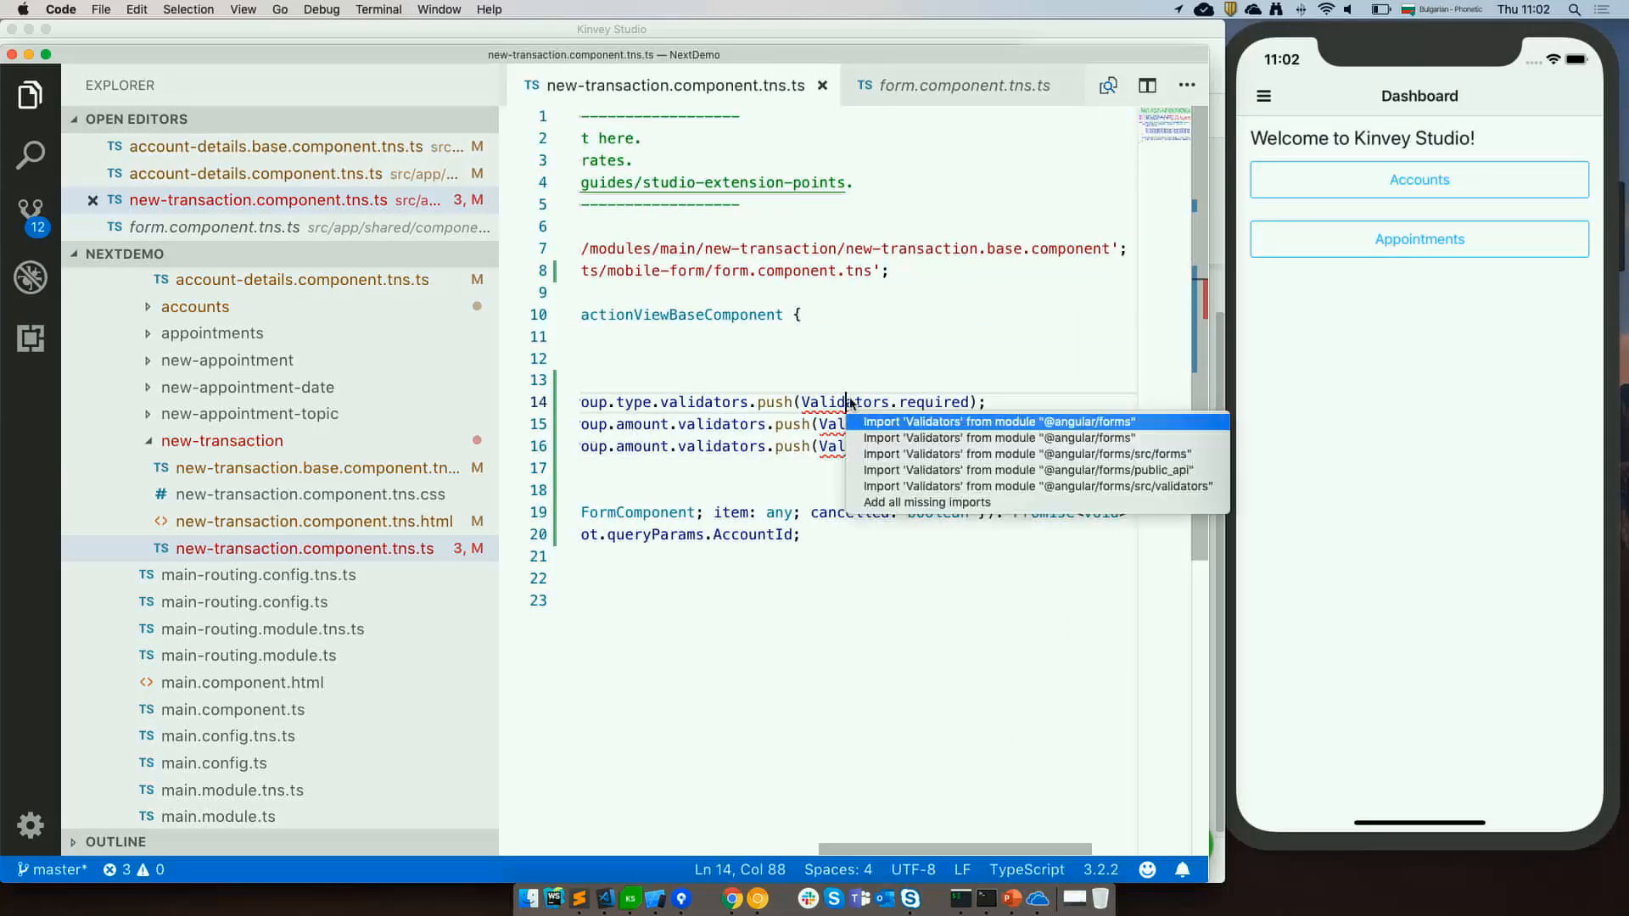
{"action": "key", "text": "Return"}
{"action": "scroll", "coordinate": [653, 424], "scroll_direction": "left", "scroll_amount": 1}
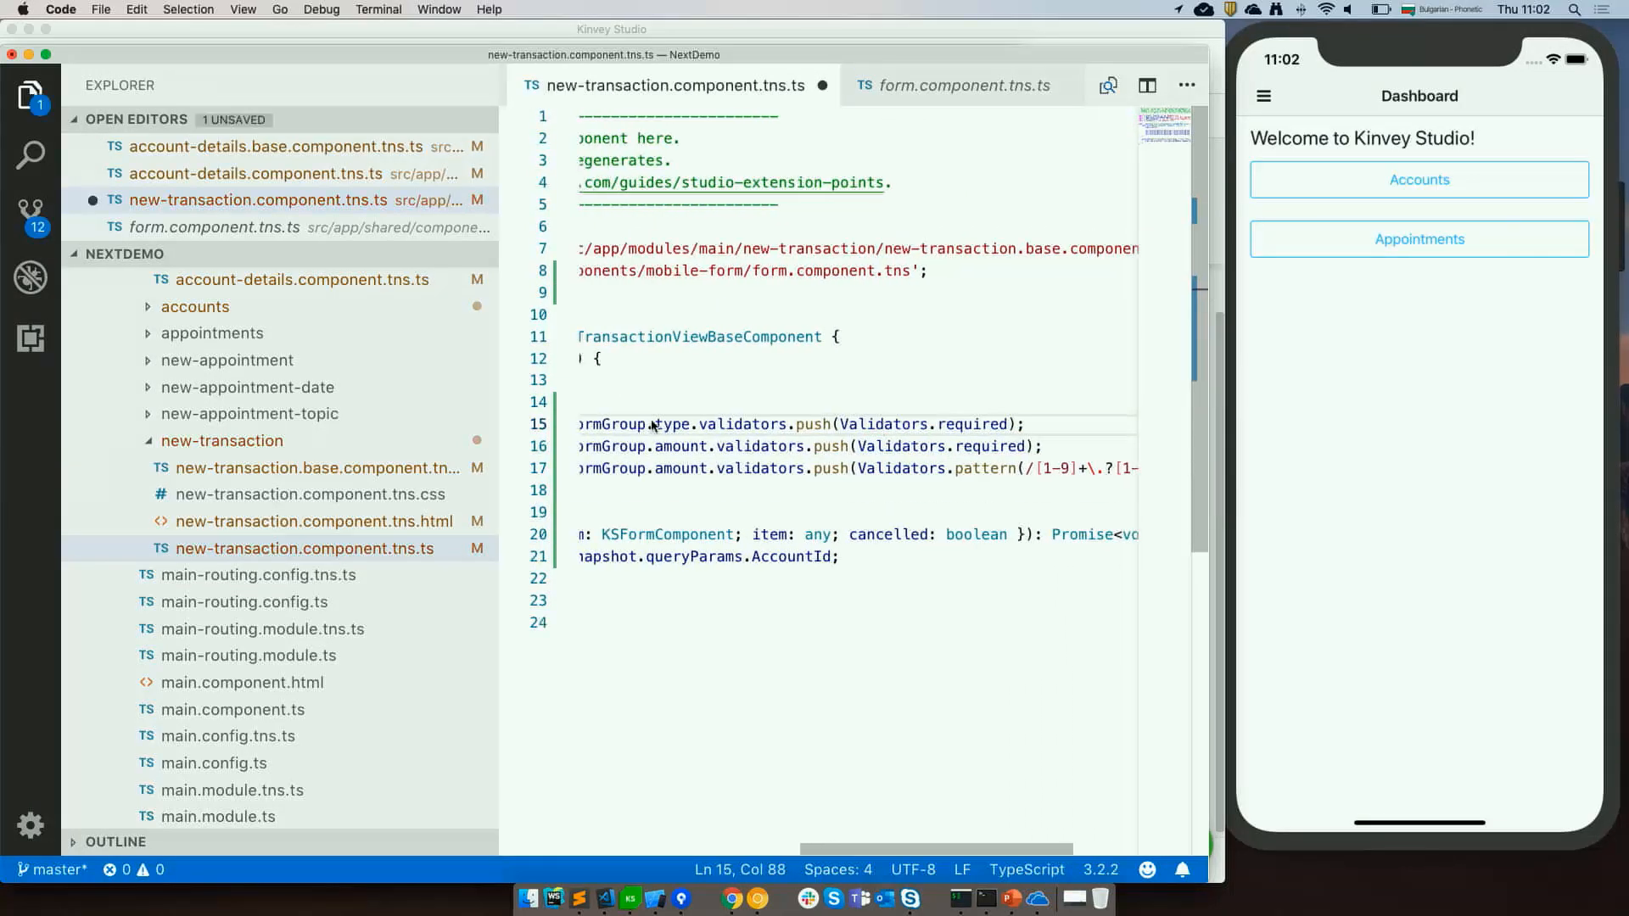
{"action": "mouse_move", "coordinate": [986, 423]}
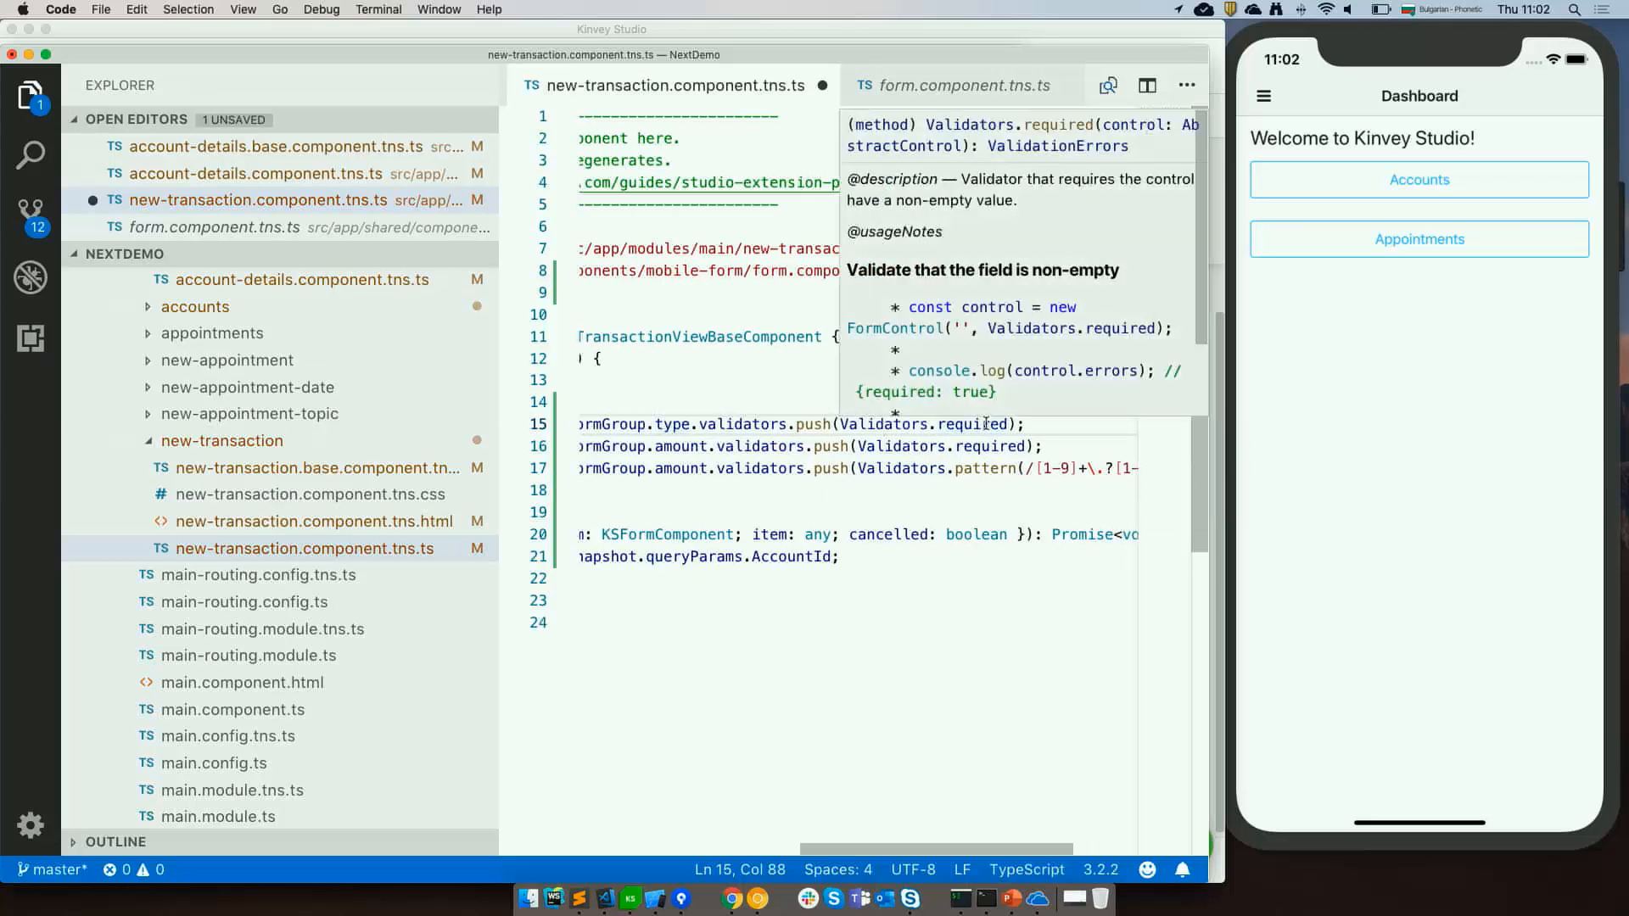
{"action": "mouse_move", "coordinate": [673, 453]}
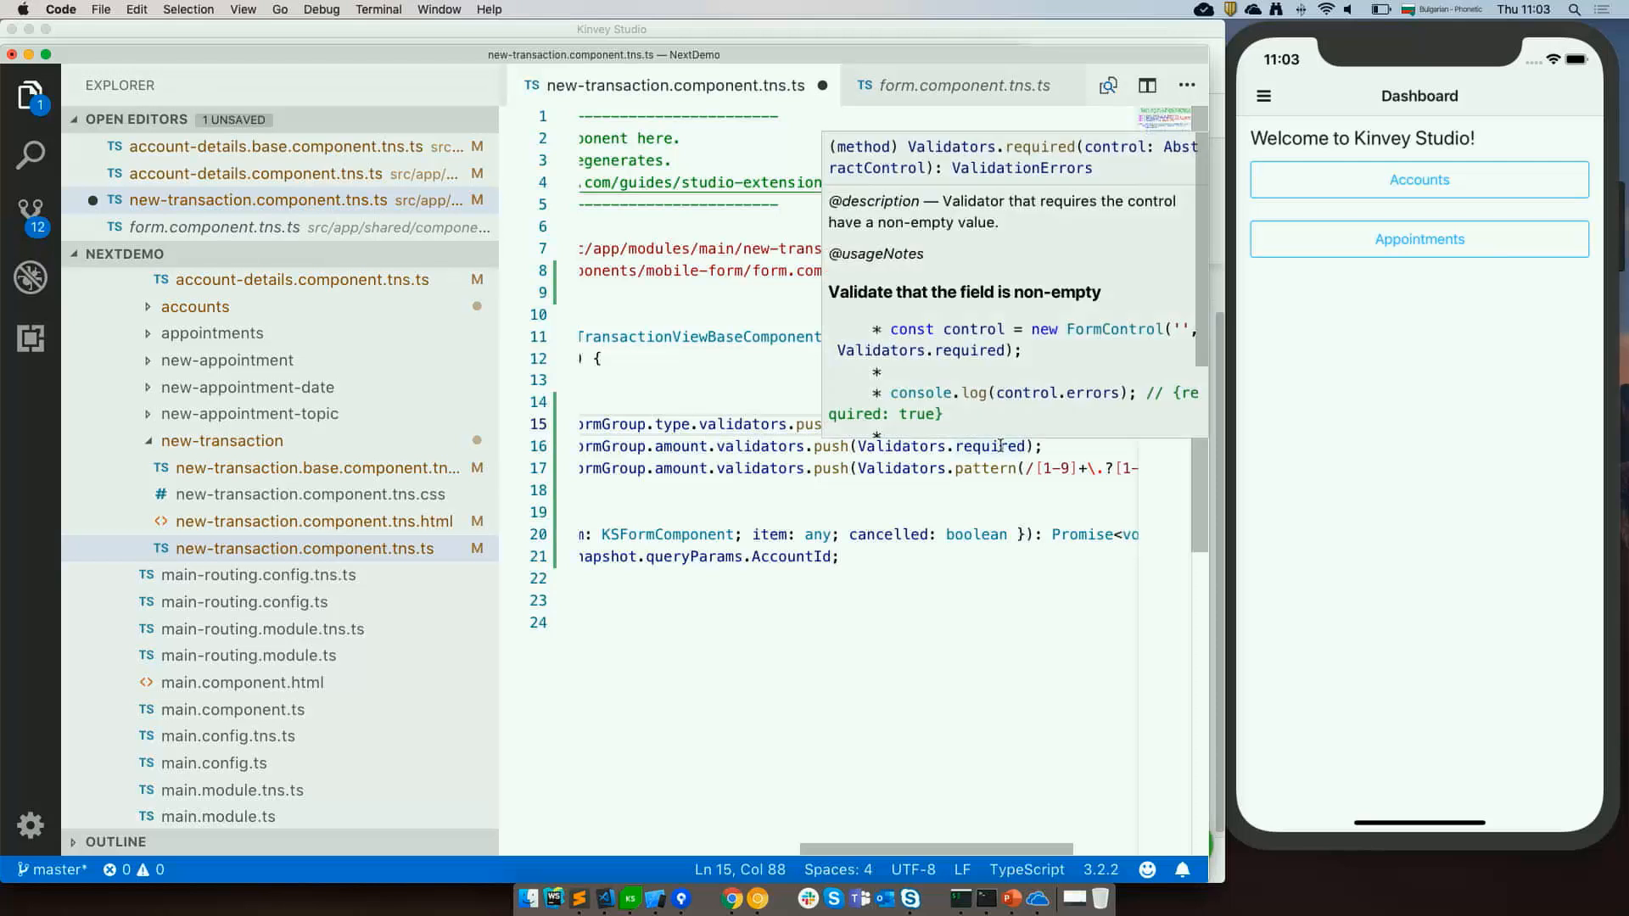
{"action": "scroll", "coordinate": [951, 498], "scroll_direction": "right", "scroll_amount": 2}
{"action": "scroll", "coordinate": [951, 498], "scroll_direction": "right", "scroll_amount": 2}
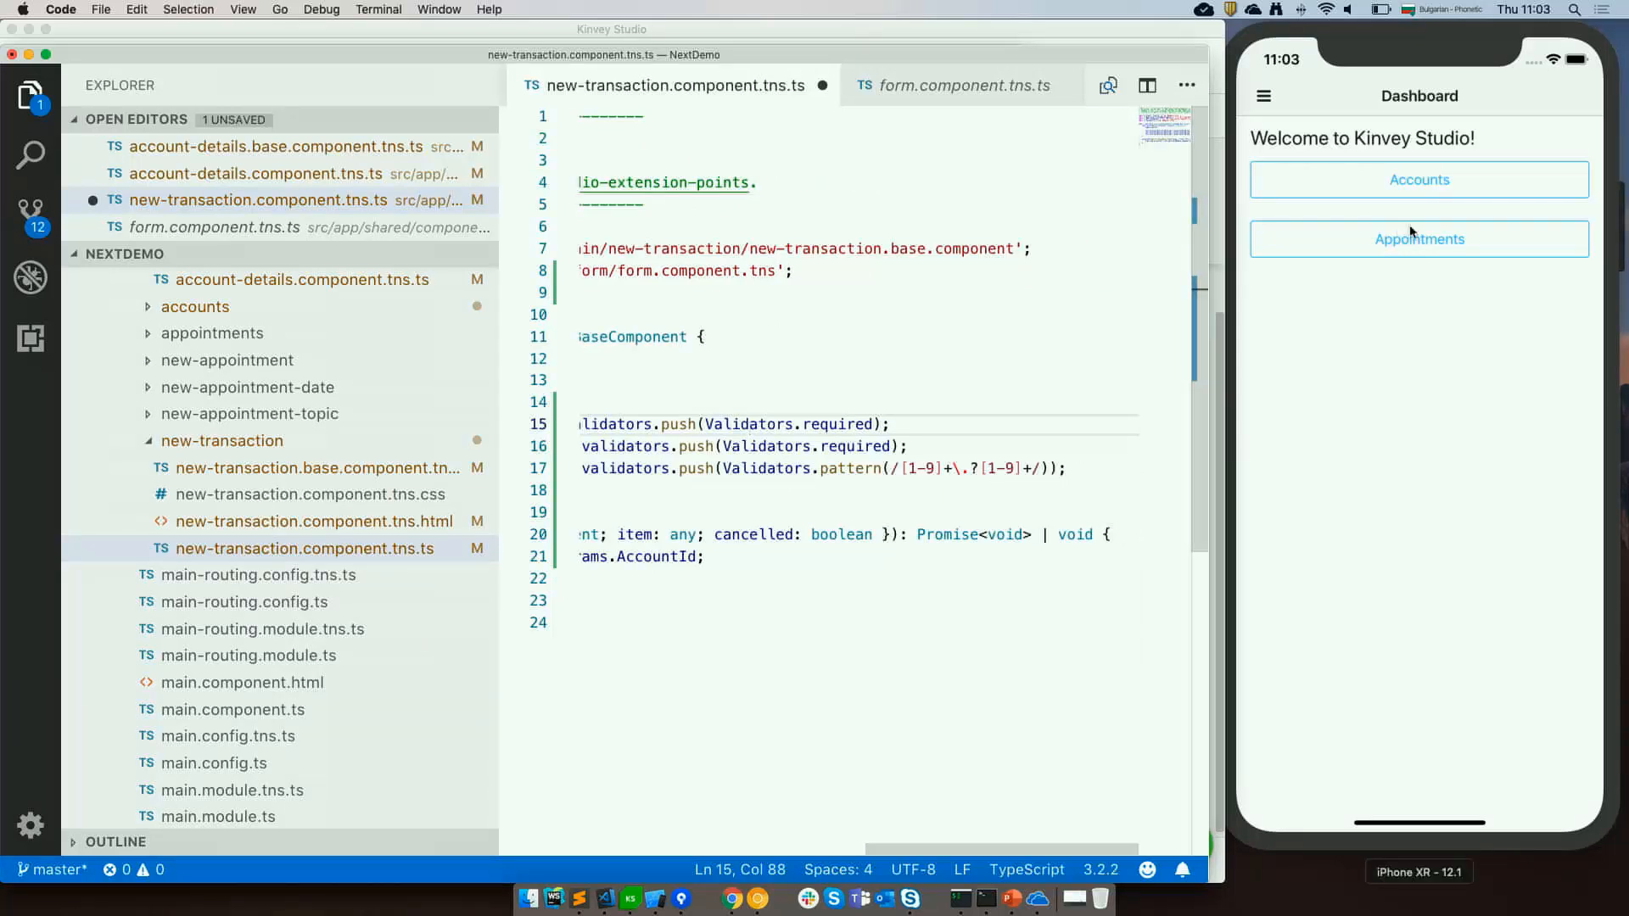
{"action": "left_click", "coordinate": [1050, 433]}
{"action": "key", "text": "super+s"}
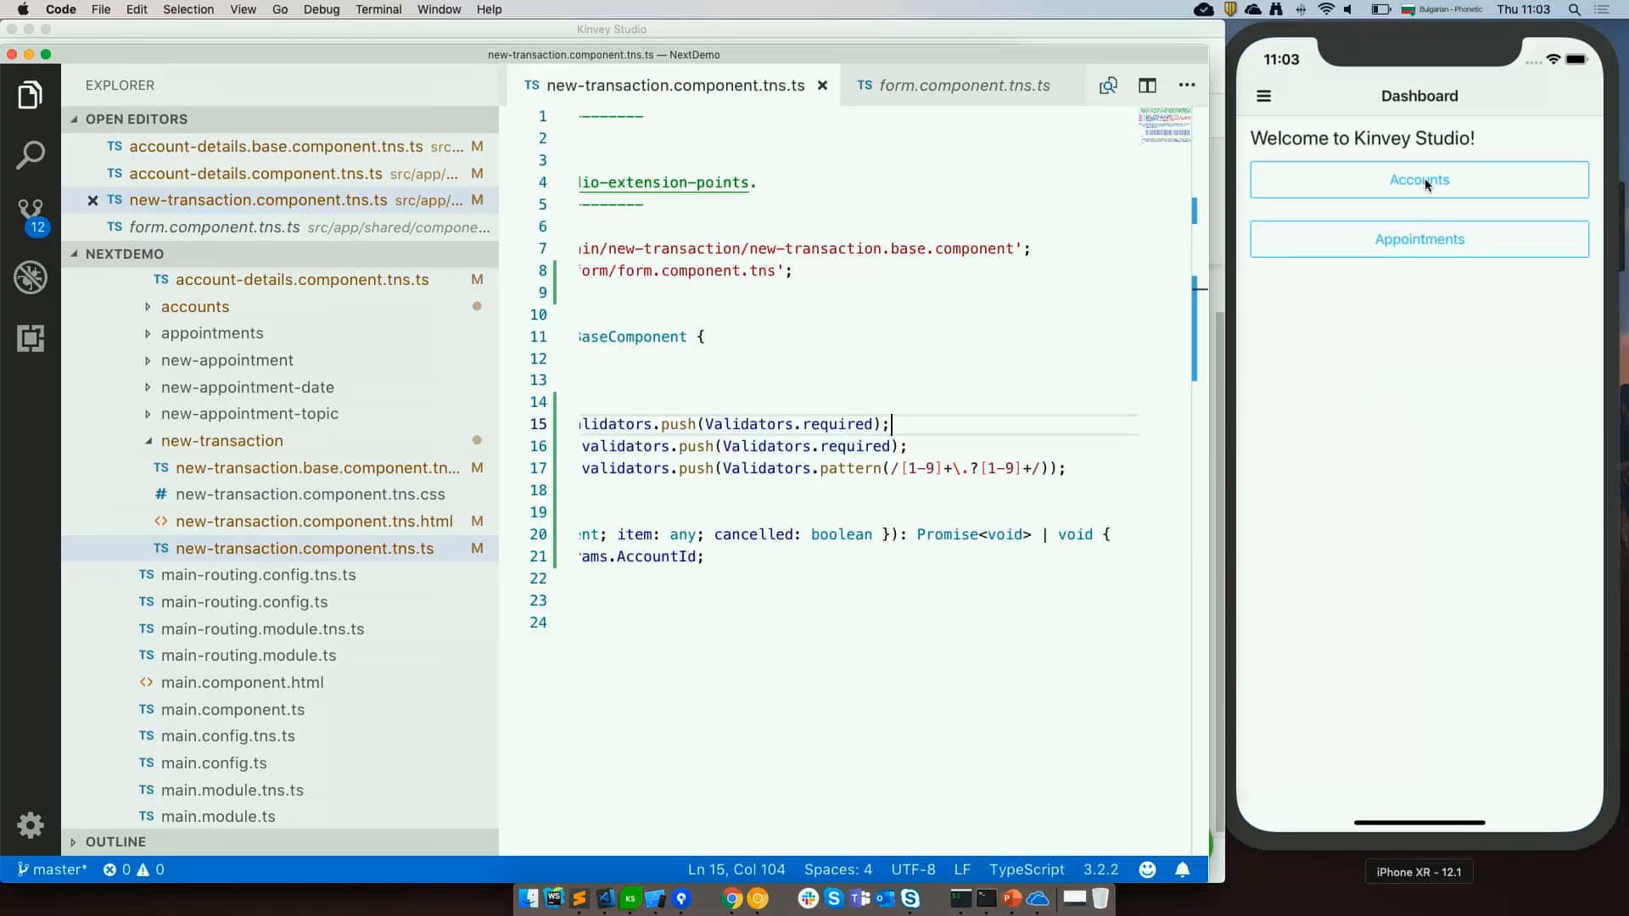
In the simulator, open an account's new-transaction form, submit it empty to test validation, and dismiss the alert.
{"action": "left_click", "coordinate": [1423, 177]}
{"action": "left_click", "coordinate": [1298, 297]}
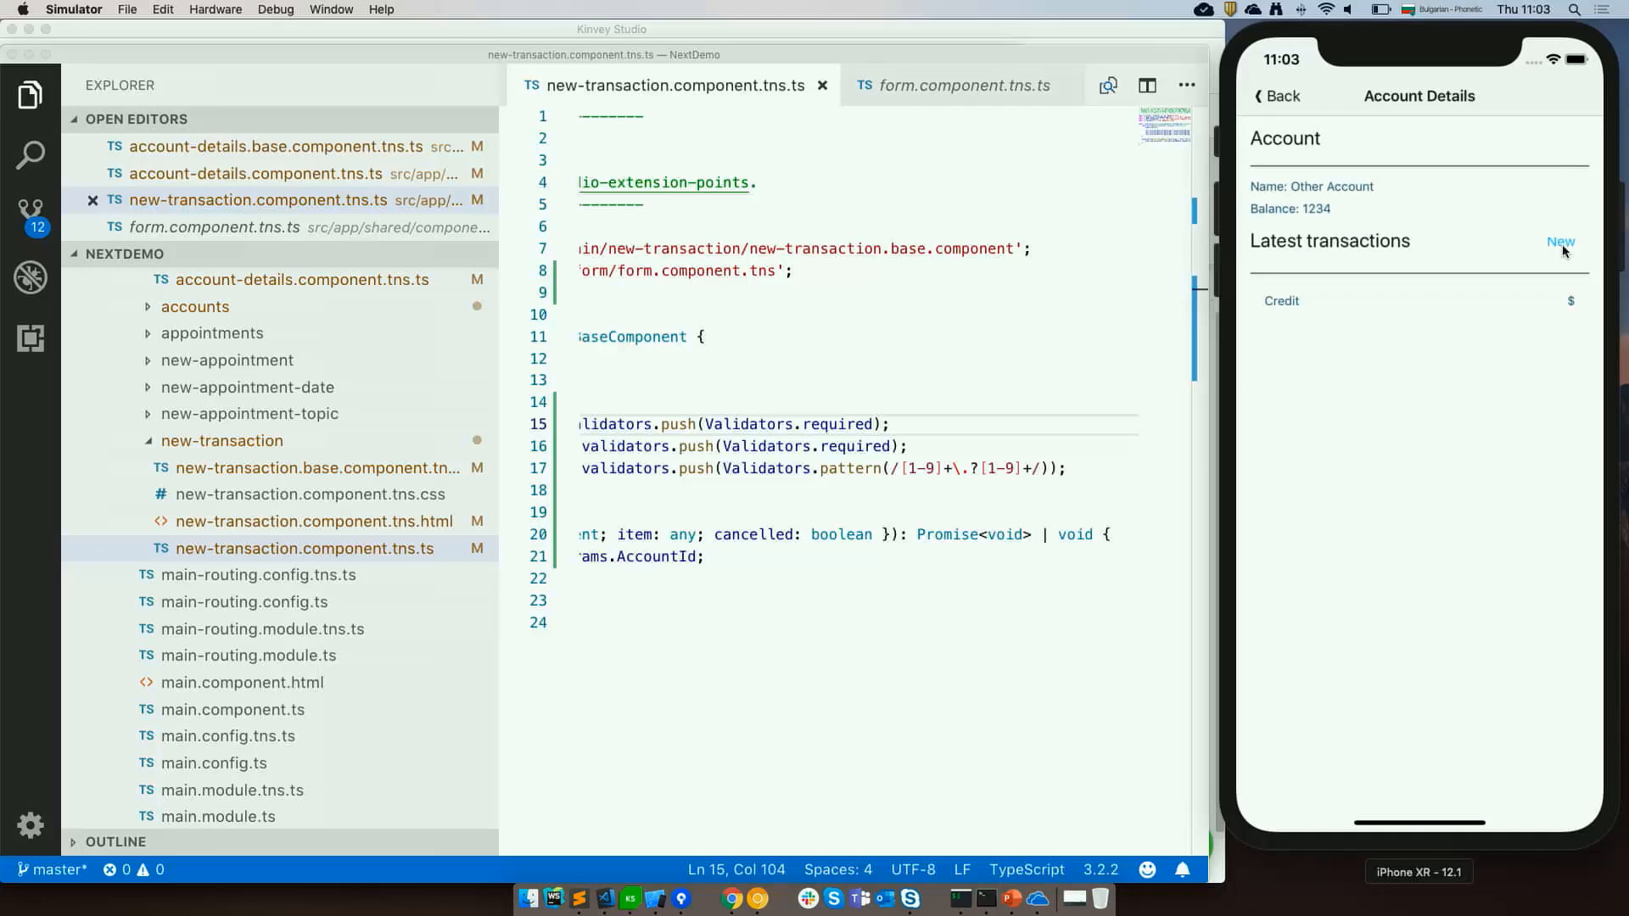
{"action": "left_click", "coordinate": [1562, 246]}
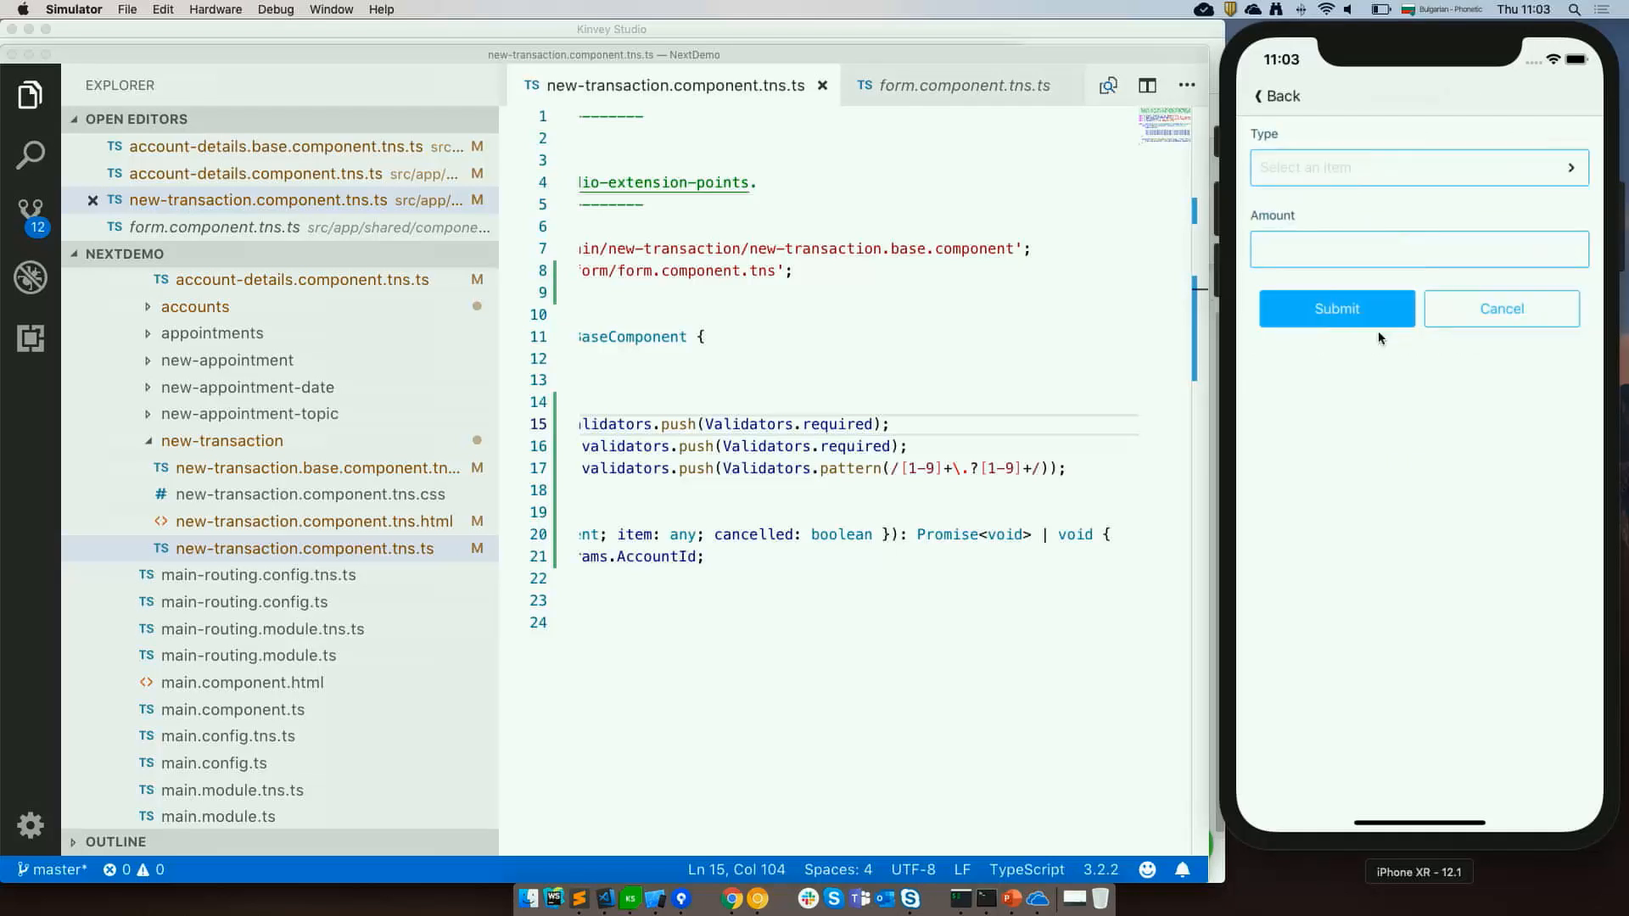
{"action": "left_click", "coordinate": [1342, 315]}
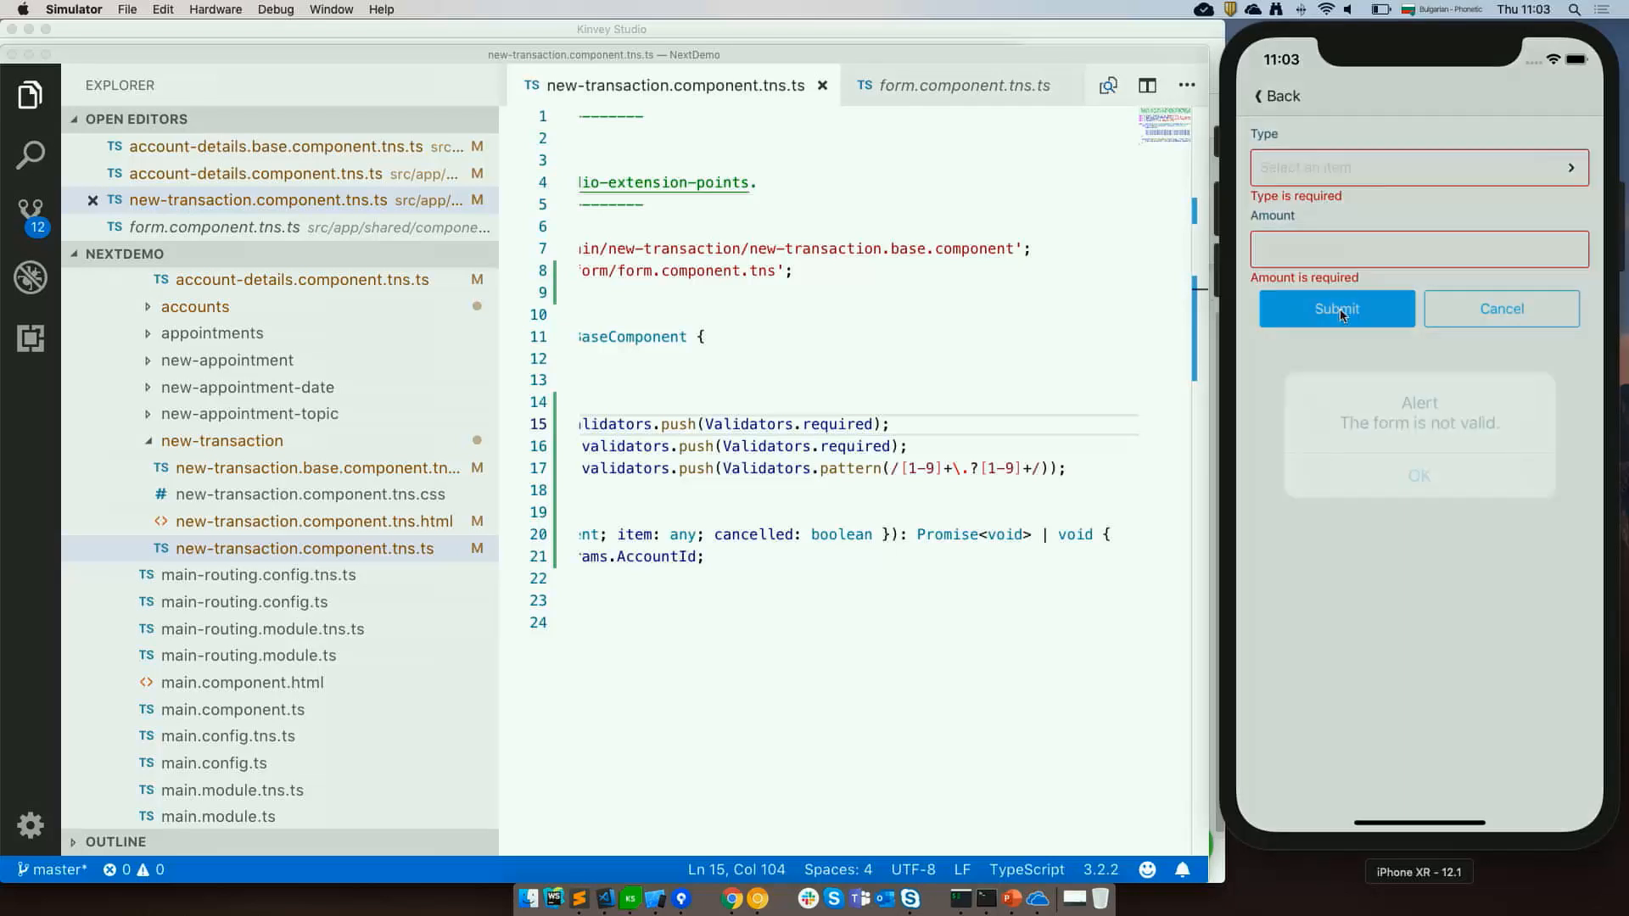
{"action": "left_click", "coordinate": [1419, 475]}
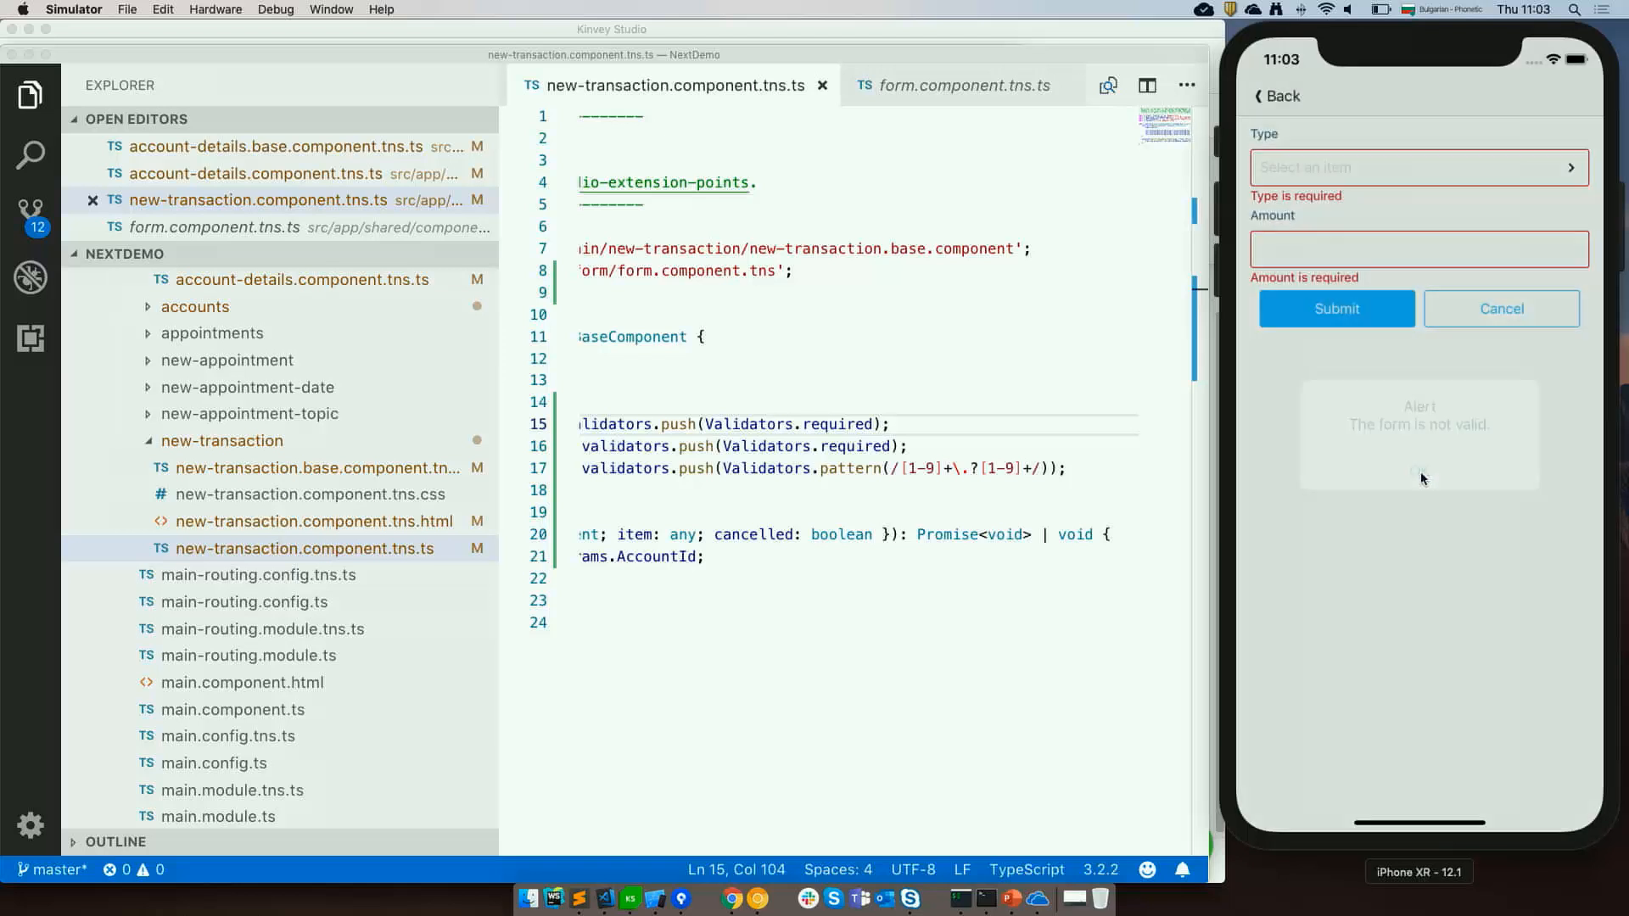
Enter гхйгхй as the Amount to test the pattern validator, then cancel the form.
{"action": "left_click", "coordinate": [1355, 259]}
{"action": "type", "text": "гхйгхй"}
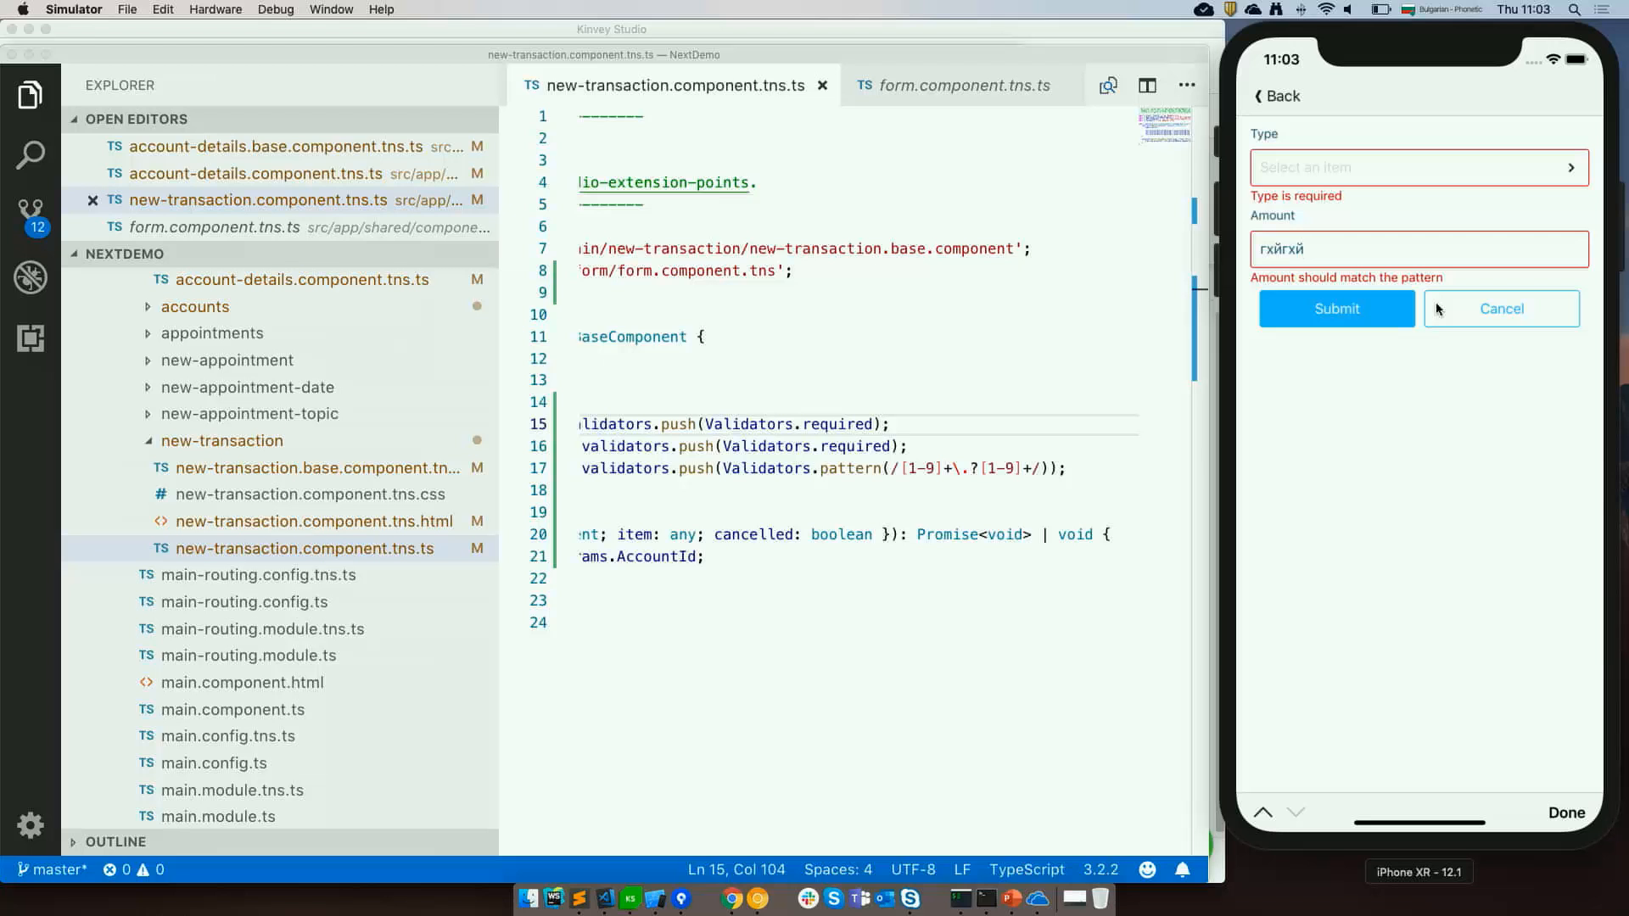
{"action": "scroll", "coordinate": [929, 363], "scroll_direction": "left", "scroll_amount": 10}
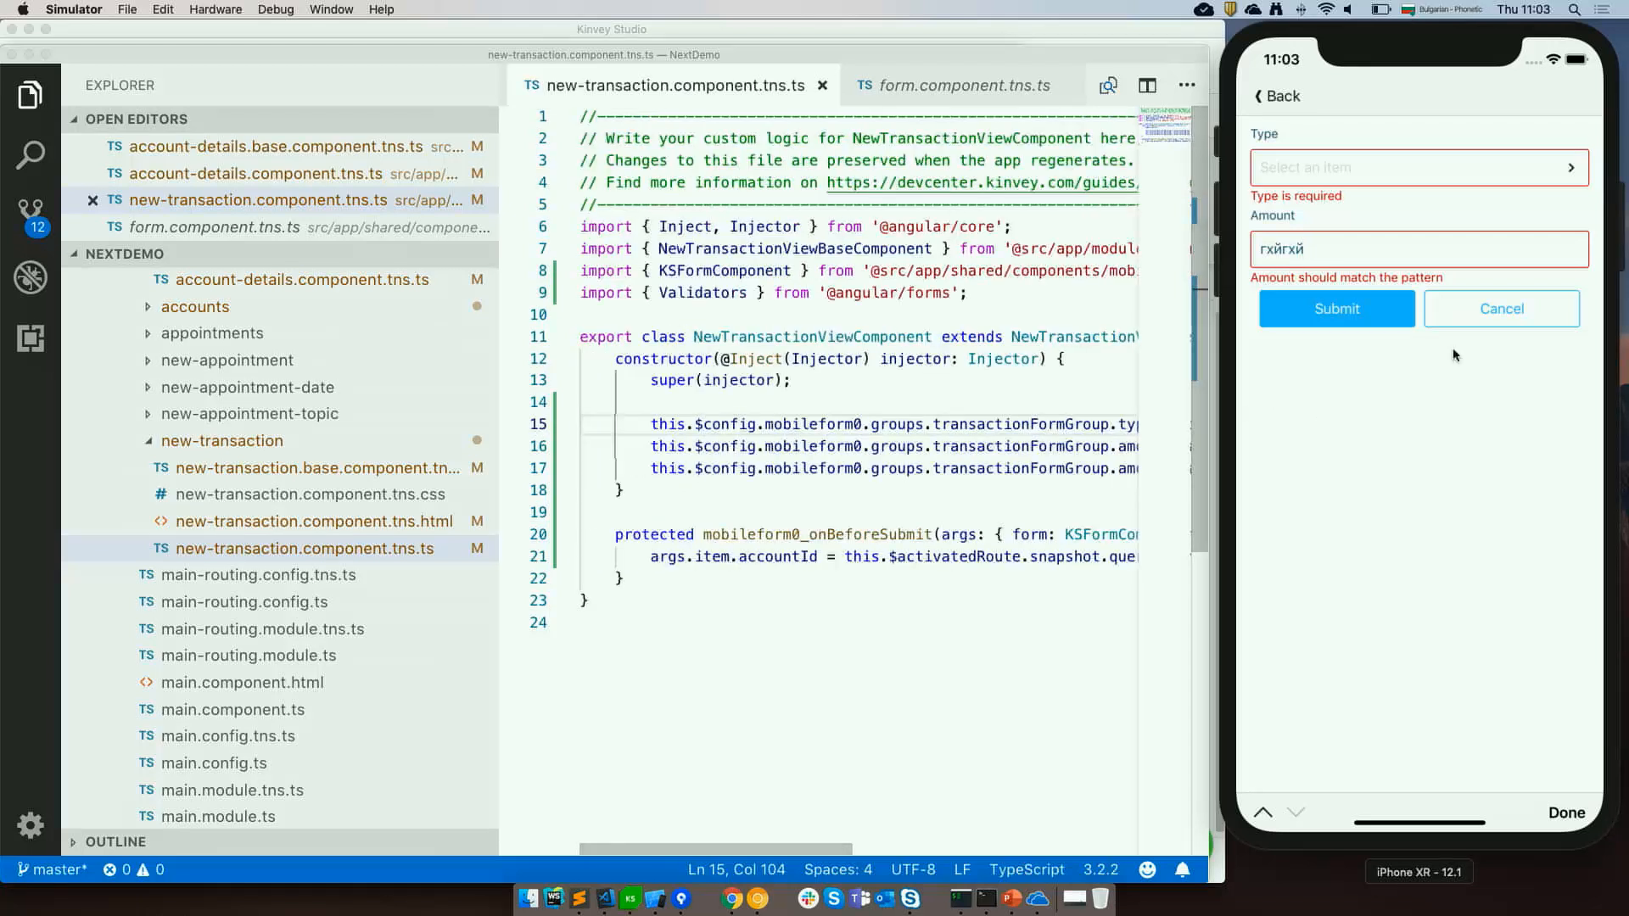
{"action": "left_click", "coordinate": [1460, 310]}
Go back to the dashboard in the simulator and open the Appointments list.
{"action": "left_click", "coordinate": [1281, 96]}
{"action": "left_click", "coordinate": [1277, 96]}
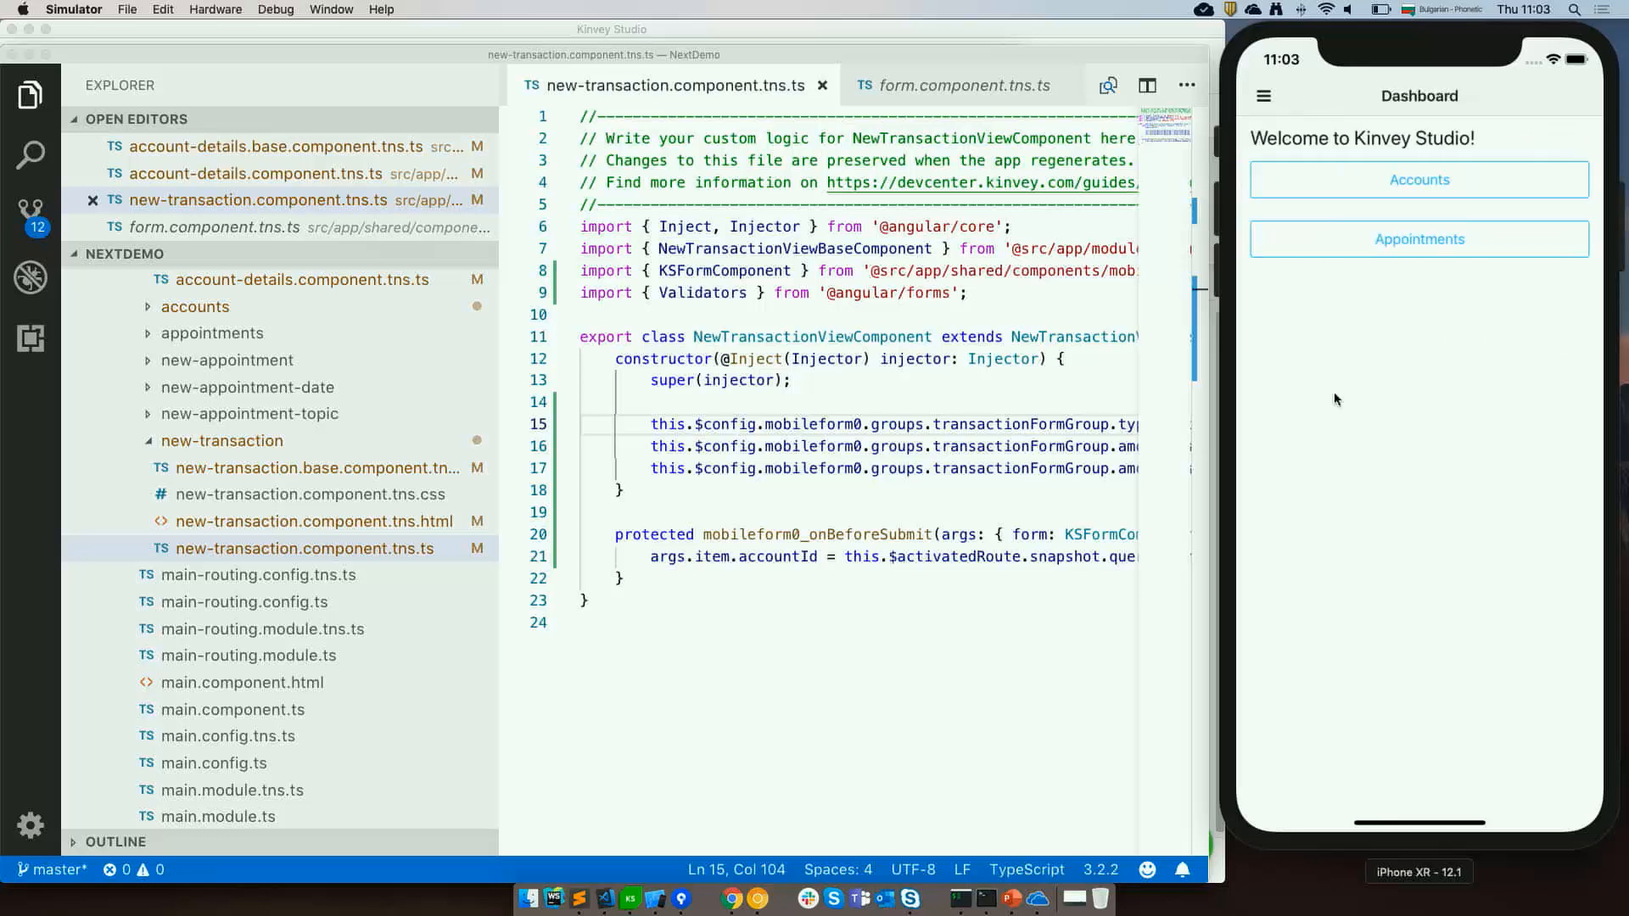
{"action": "left_click", "coordinate": [1430, 240]}
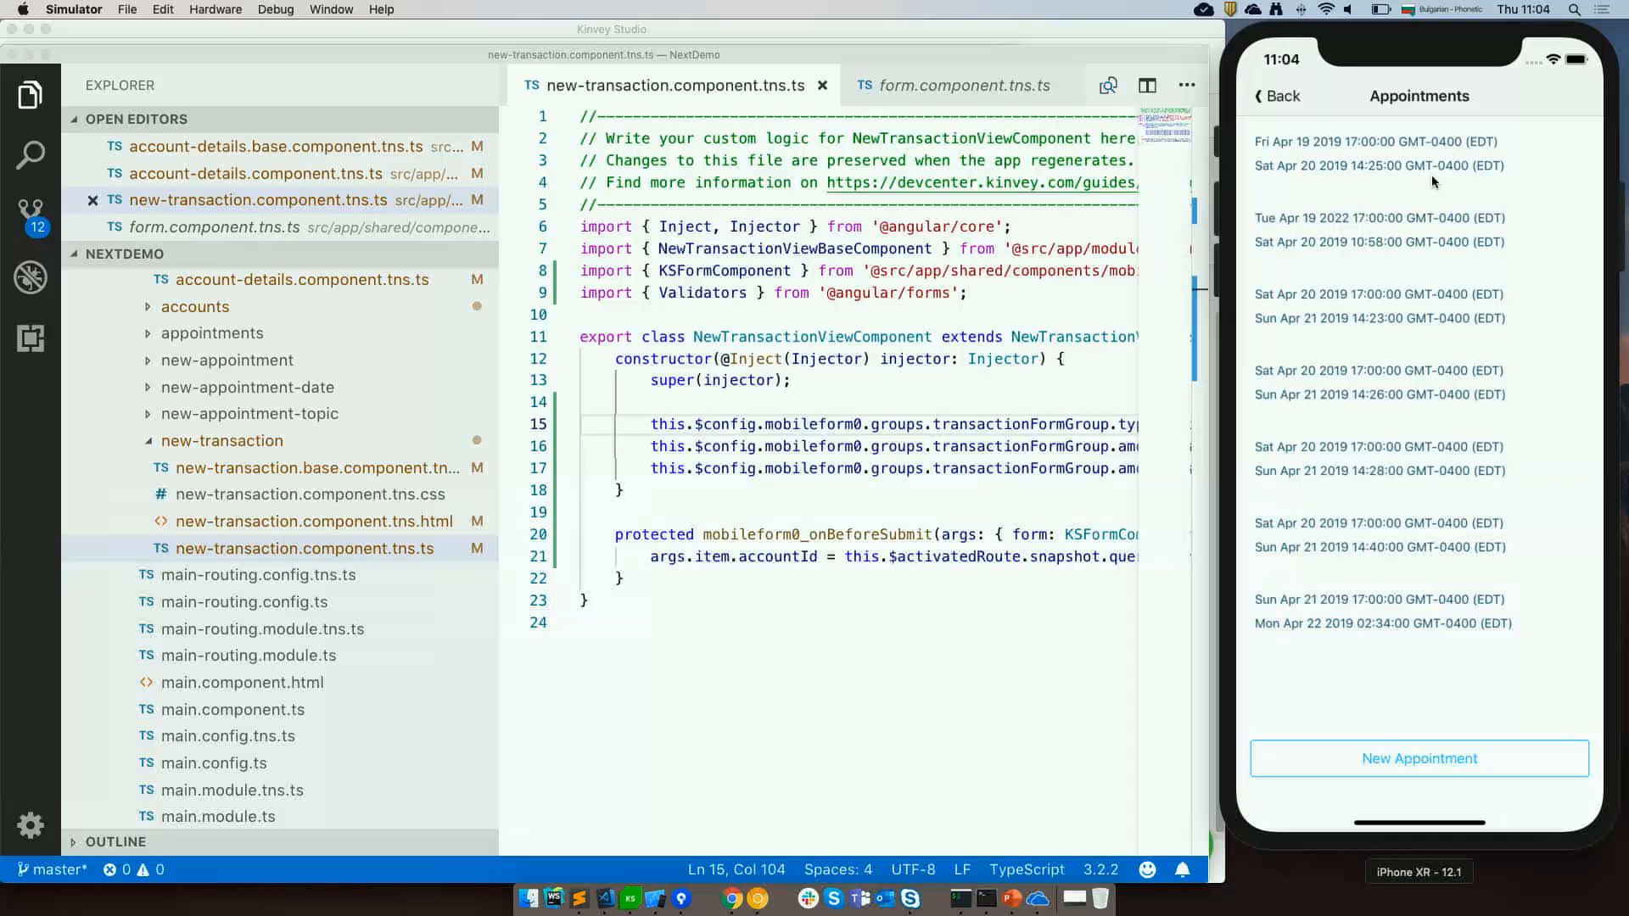
Switch to Kinvey Studio and set the appointments view's date label Text to {{item?.date | date}}.
{"action": "left_click", "coordinate": [630, 898]}
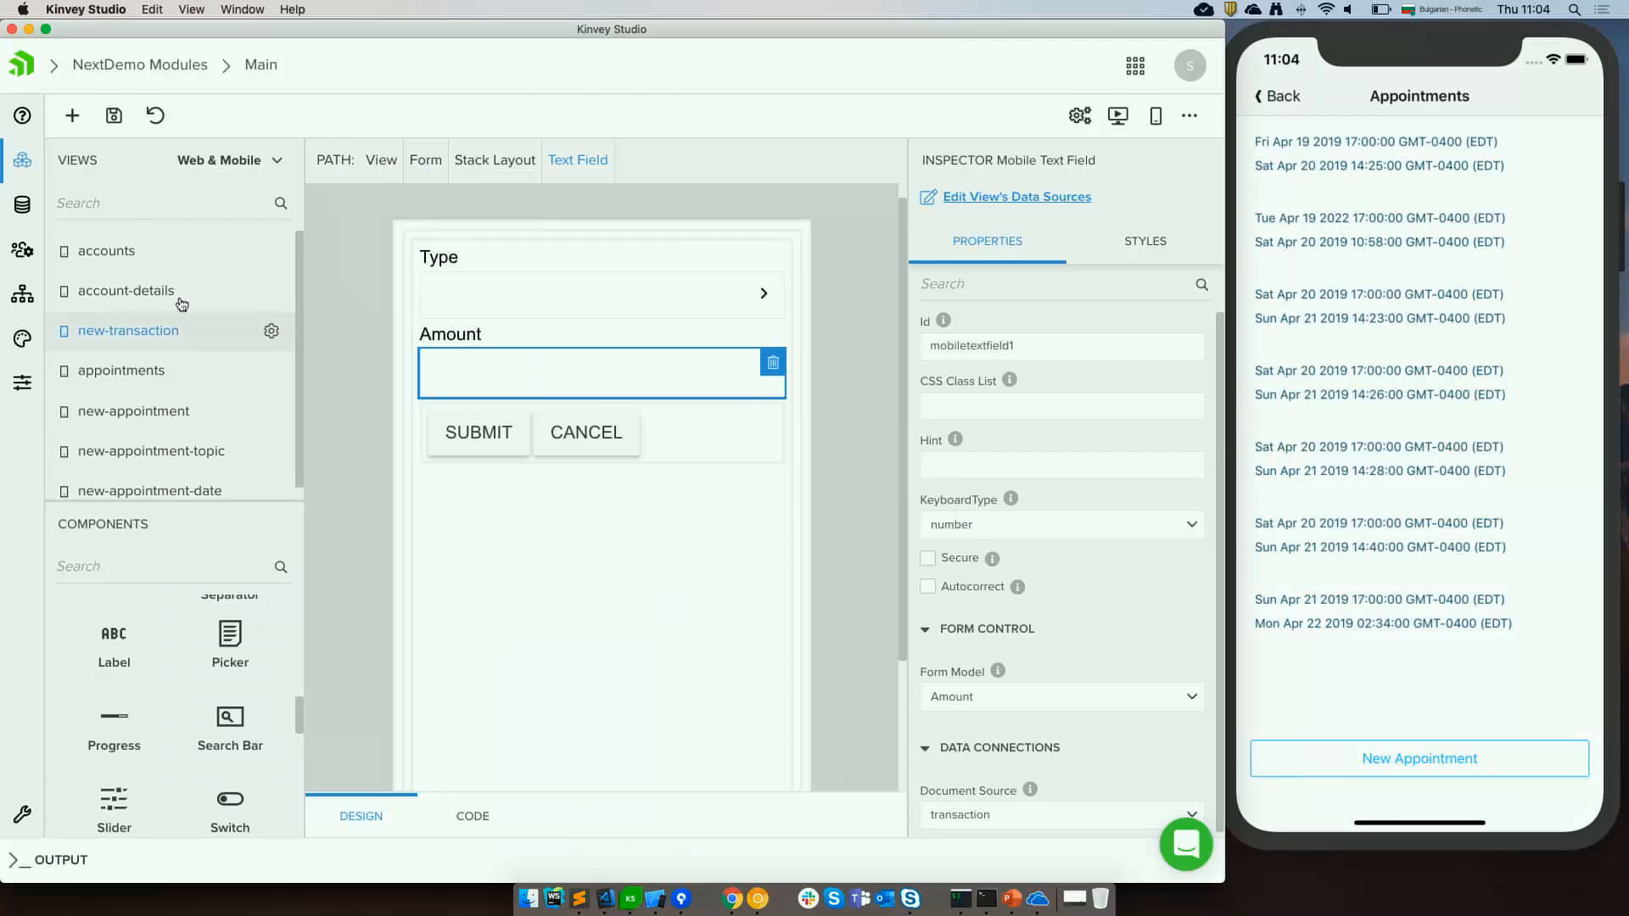
{"action": "left_click", "coordinate": [115, 370]}
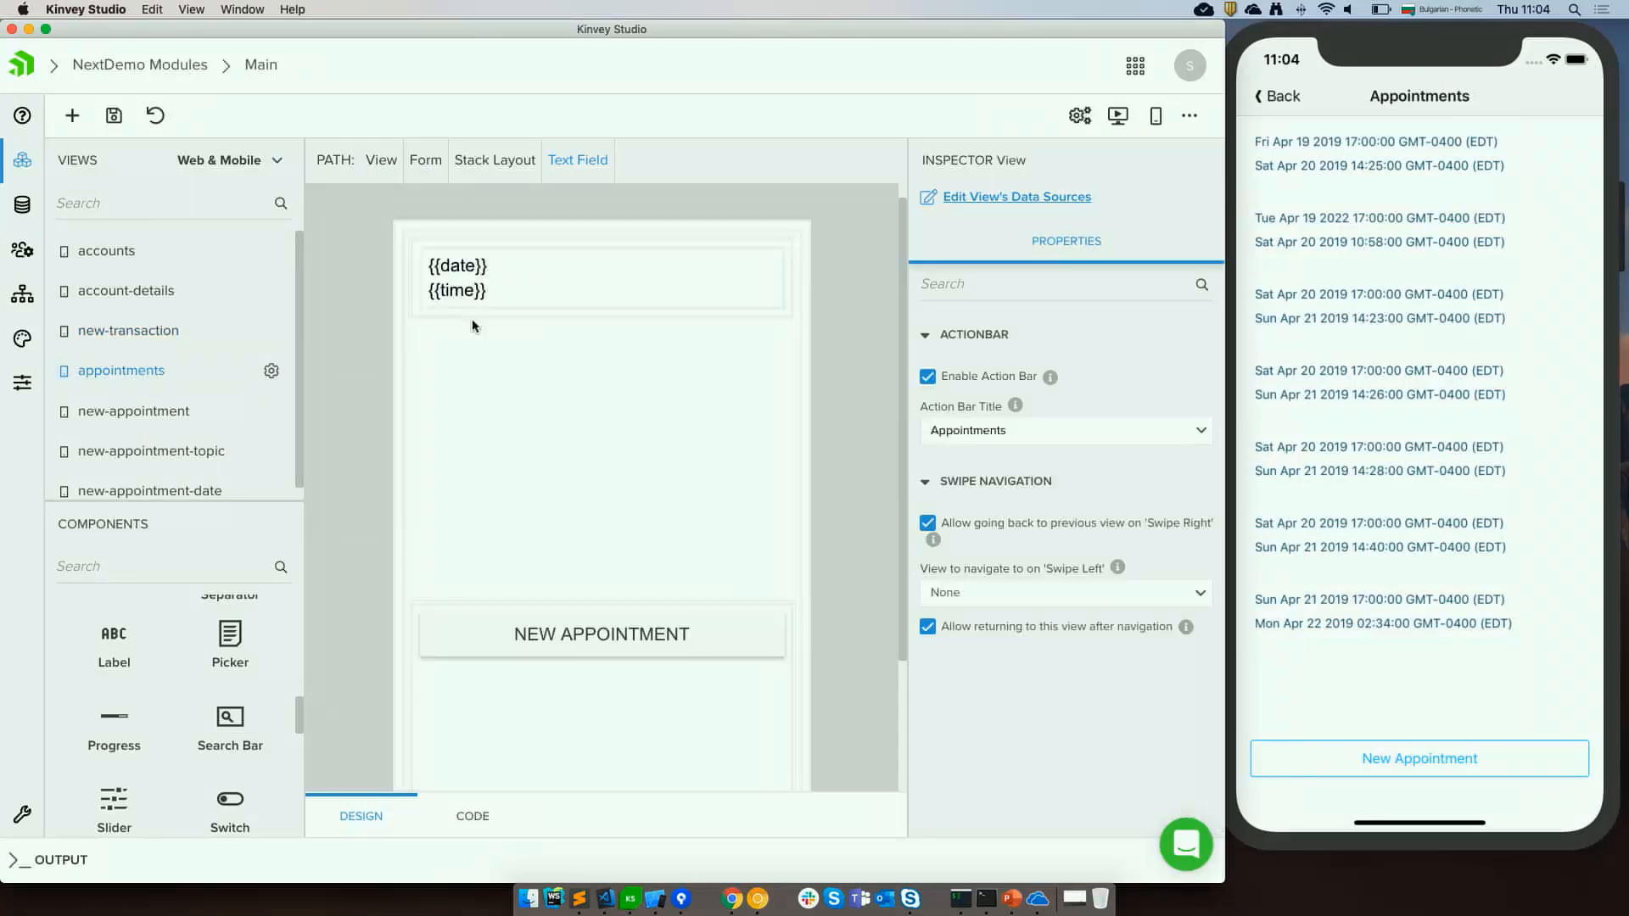
{"action": "scroll", "coordinate": [540, 560], "scroll_direction": "down", "scroll_amount": 1}
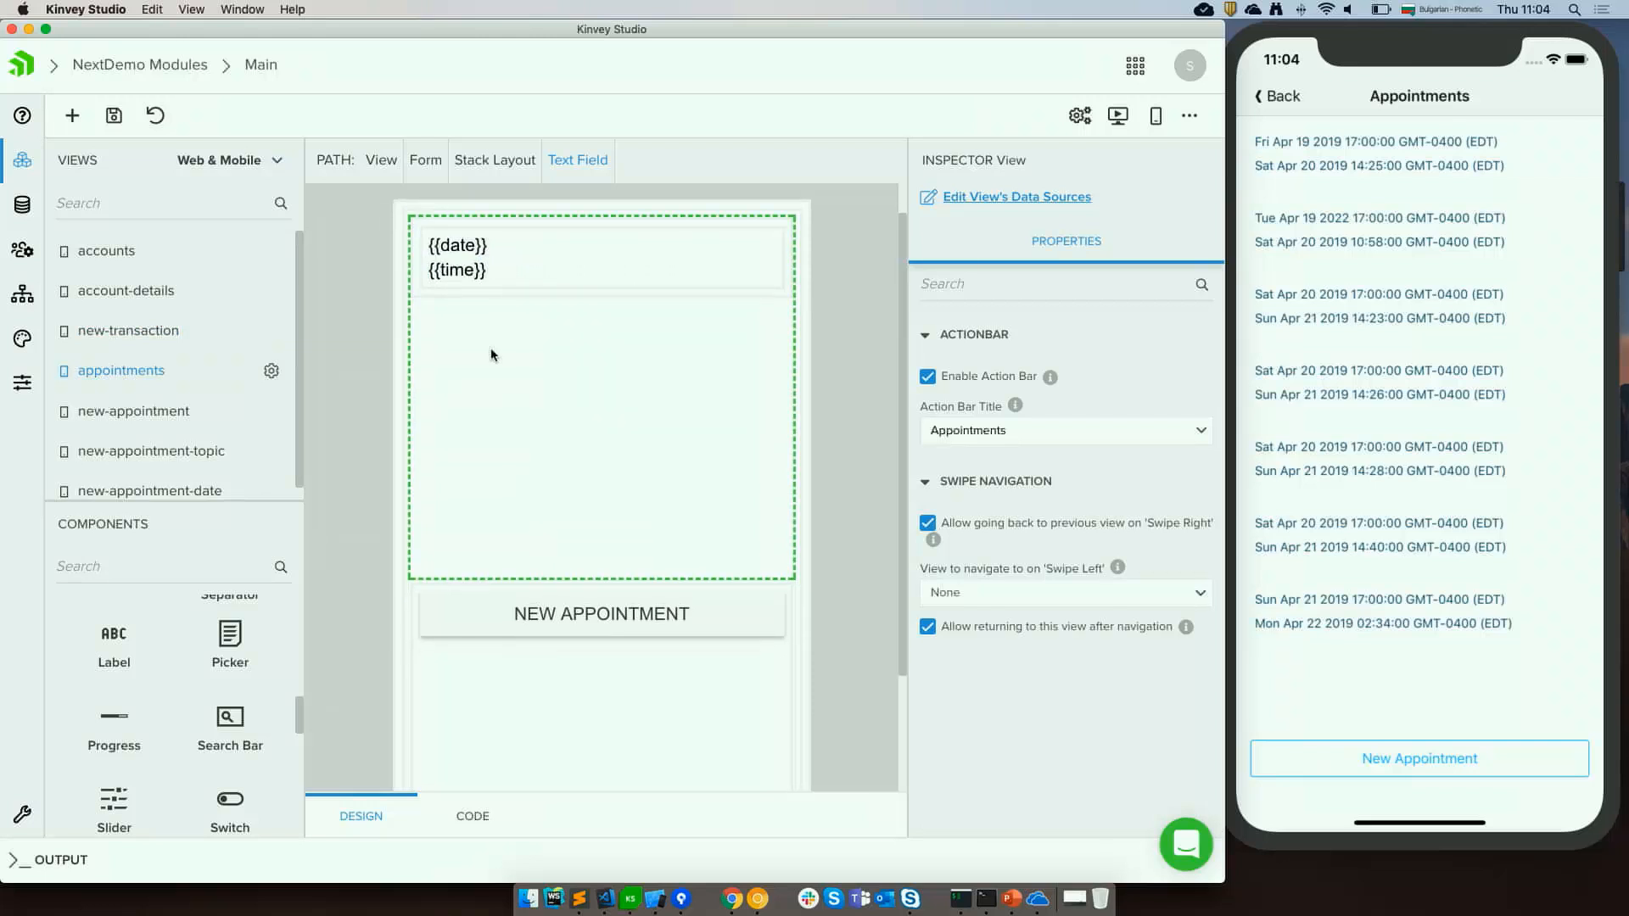
{"action": "left_click", "coordinate": [543, 245]}
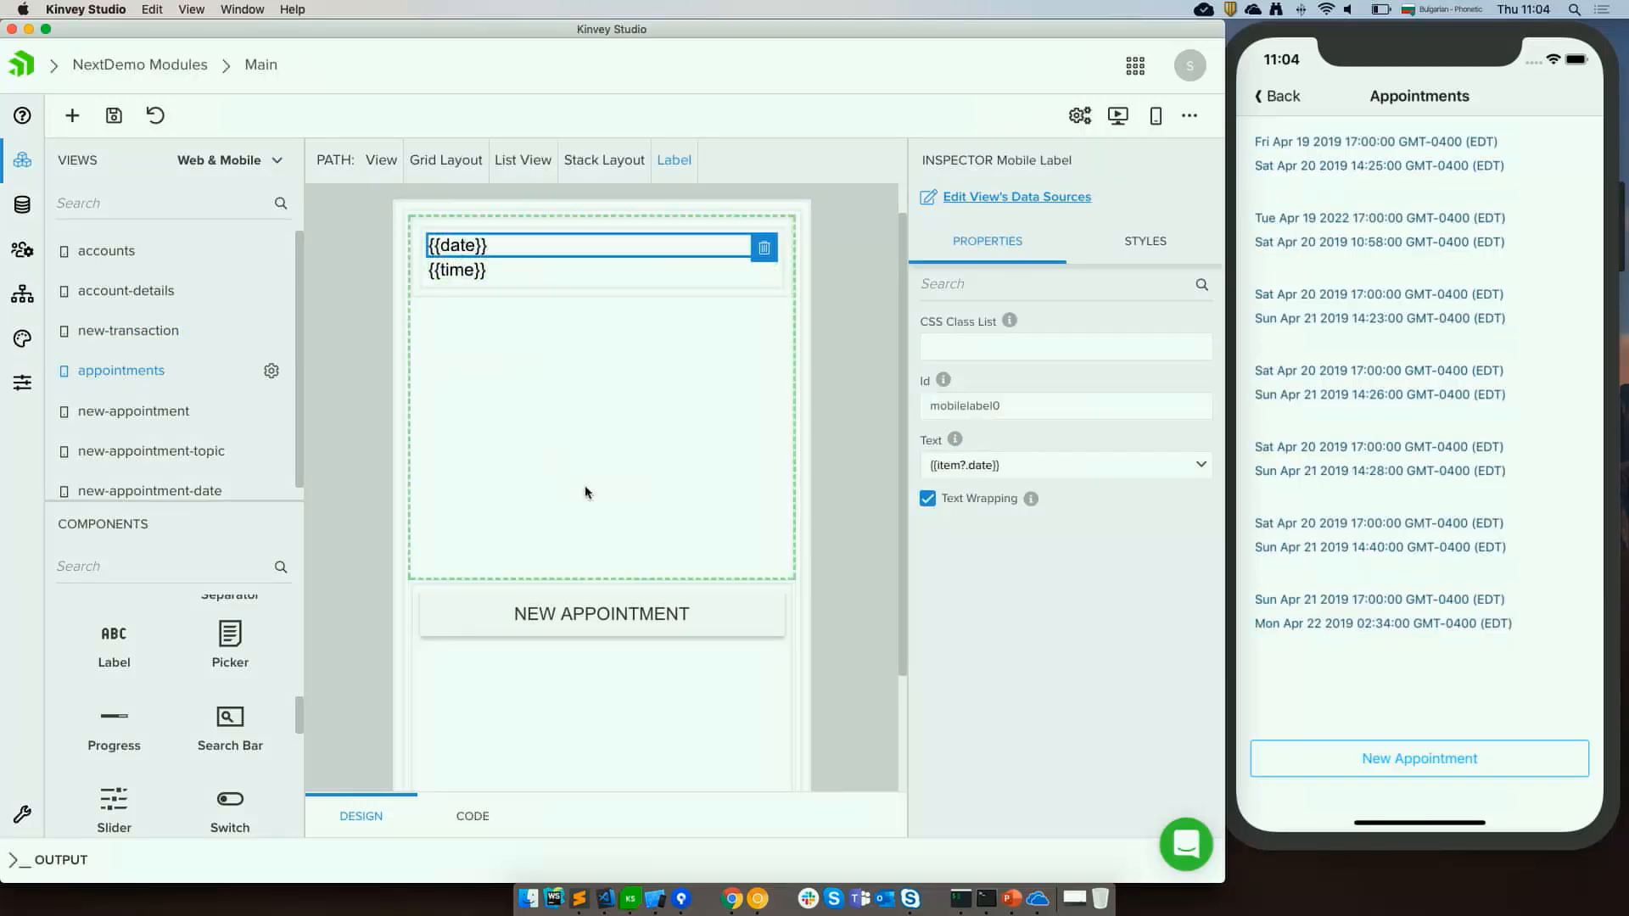
{"action": "left_click", "coordinate": [458, 267]}
{"action": "left_click", "coordinate": [458, 246]}
{"action": "left_click", "coordinate": [1019, 467]}
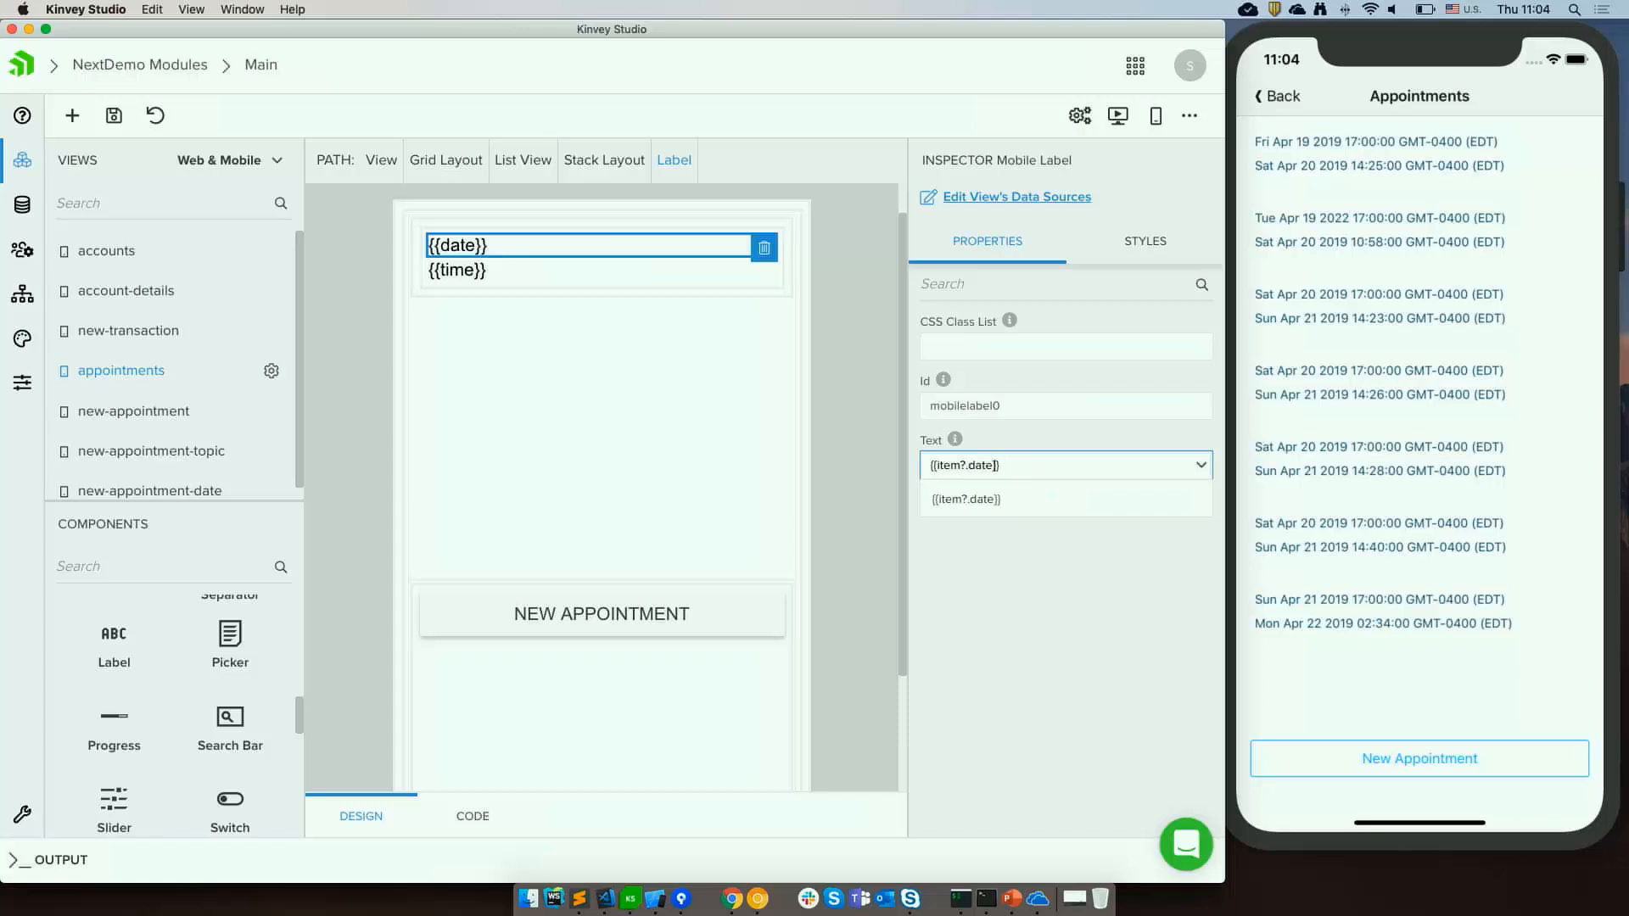
{"action": "type", "text": "| da"}
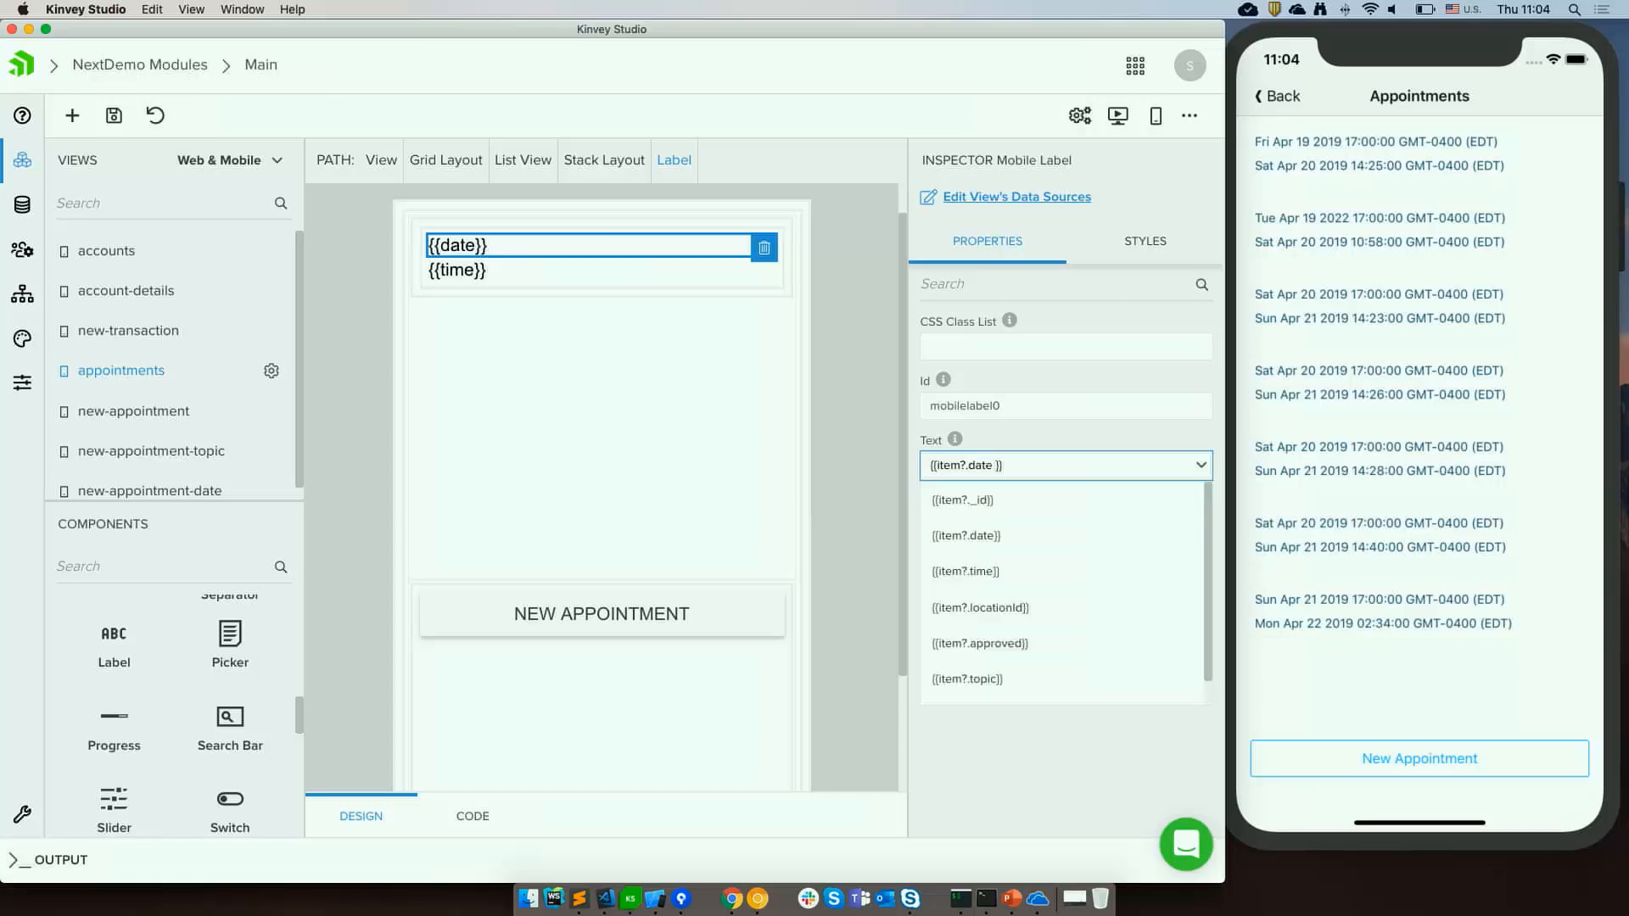
{"action": "type", "text": "te"}
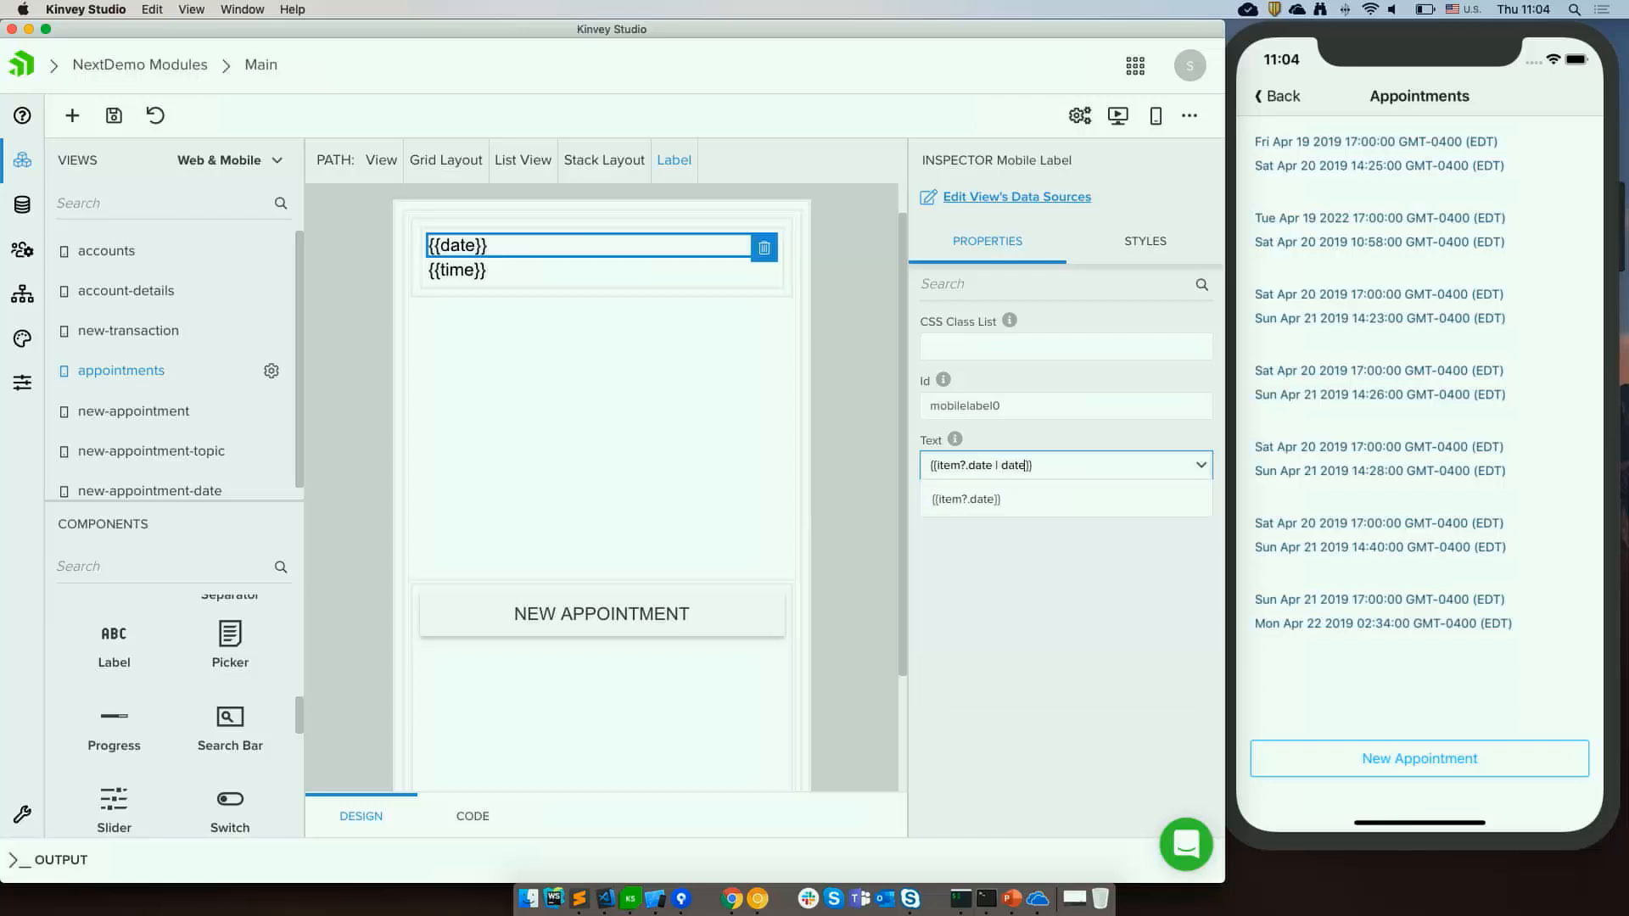
{"action": "key", "text": "super+equal"}
{"action": "key", "text": "super+equal"}
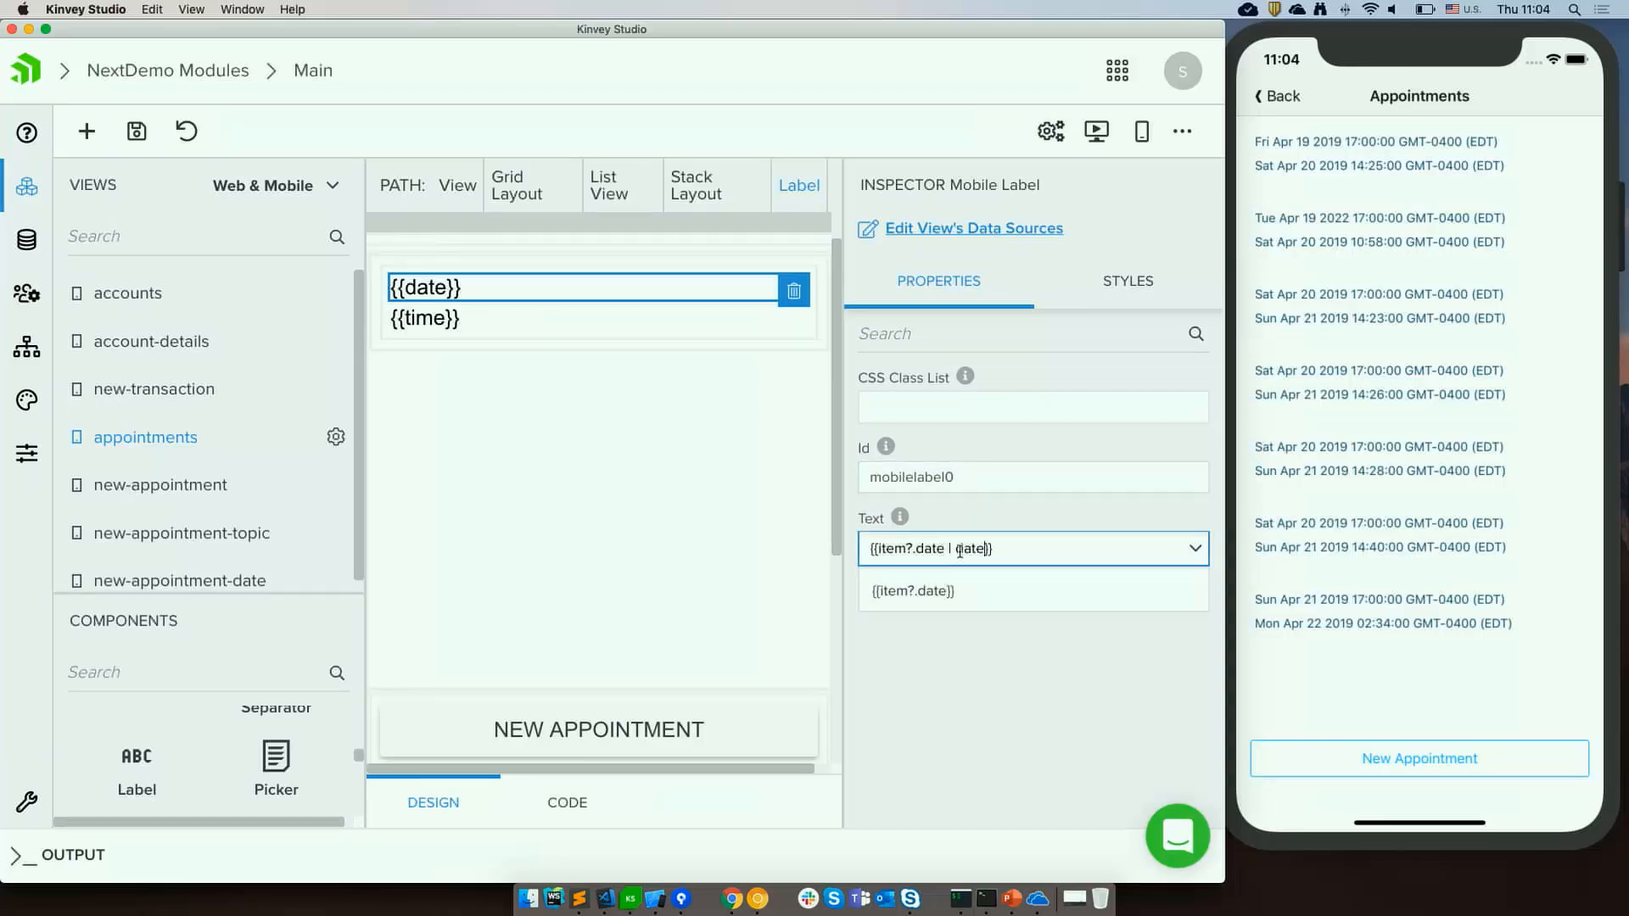
Set the appointment time label's Text to {{item?.time | date:'shortTime'}}.
{"action": "left_click", "coordinate": [1049, 674]}
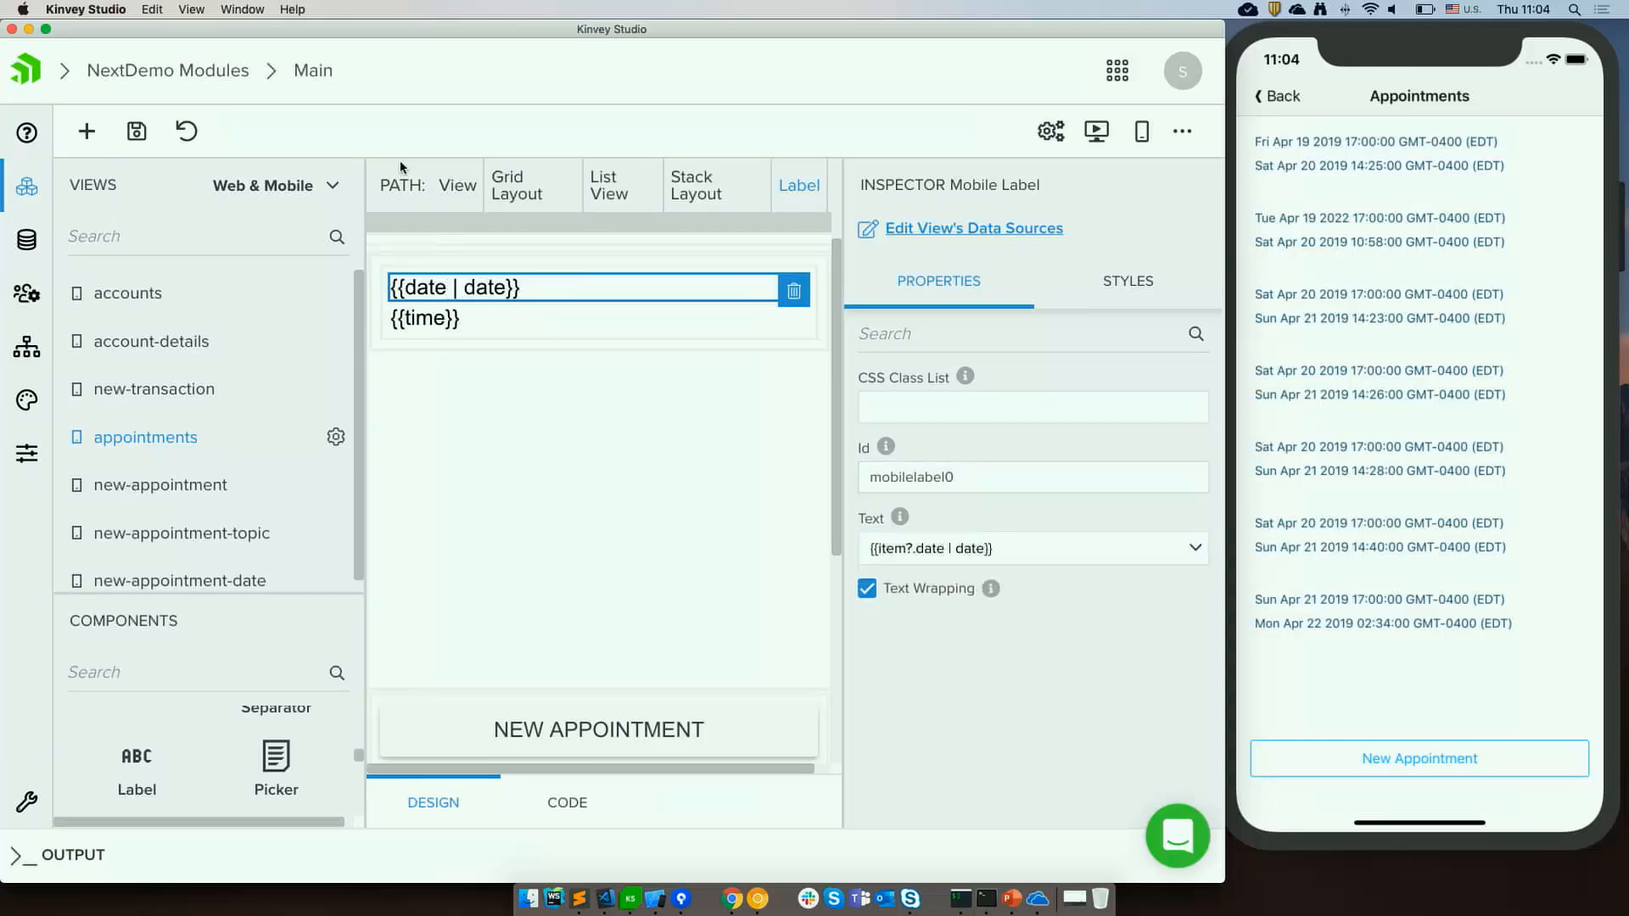
{"action": "left_click", "coordinate": [424, 328]}
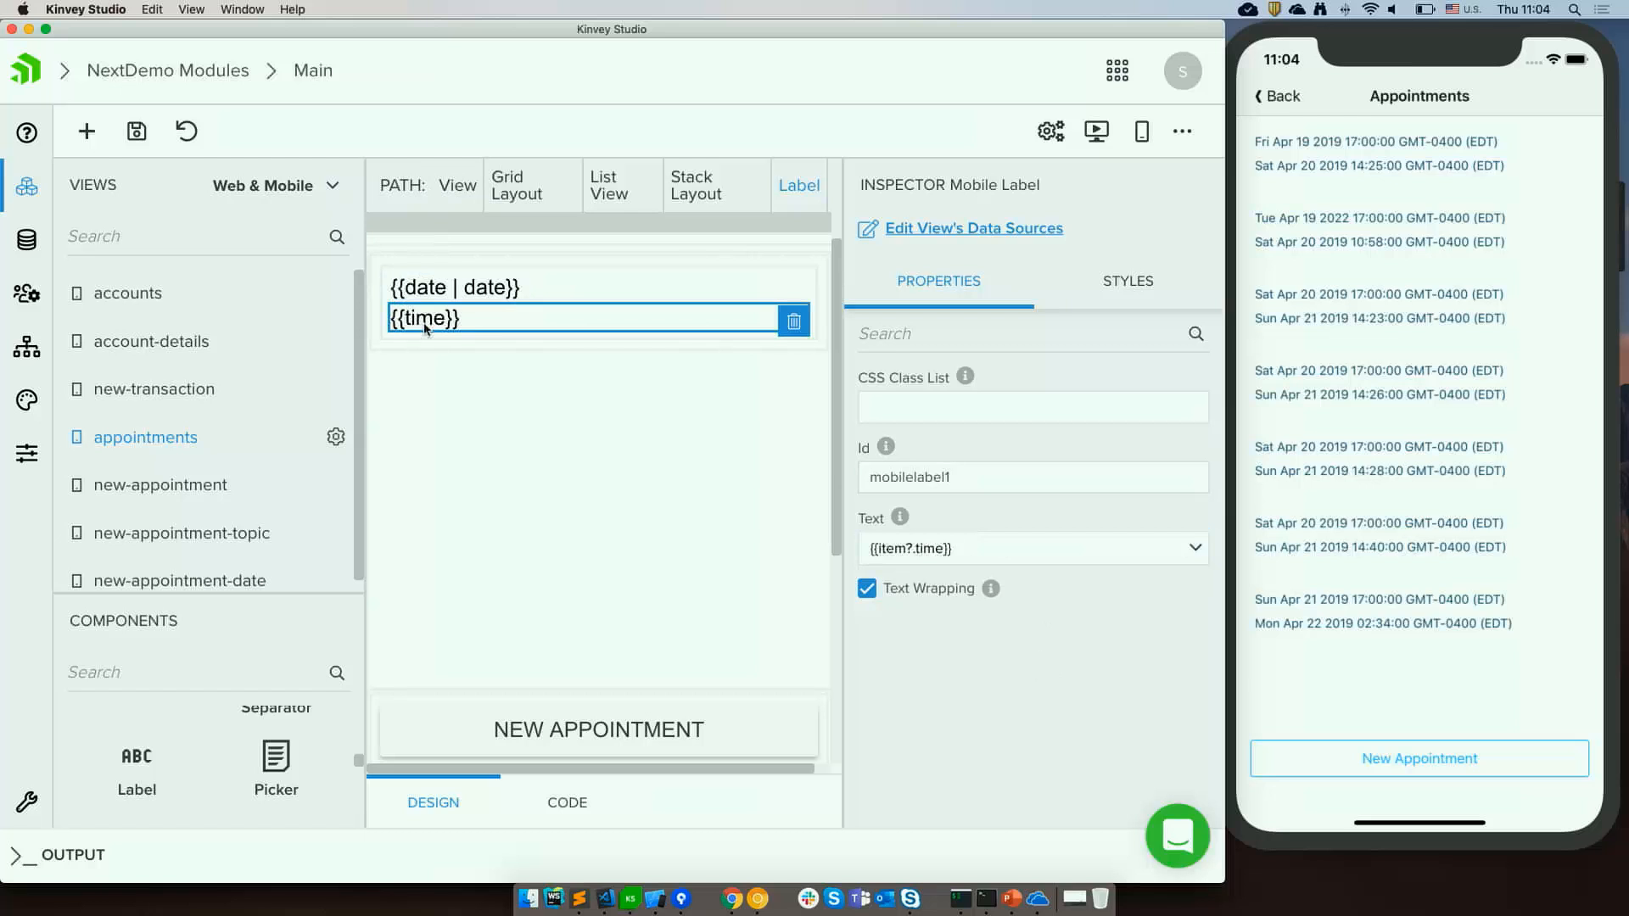
{"action": "left_click", "coordinate": [945, 549]}
{"action": "type", "text": "| da"}
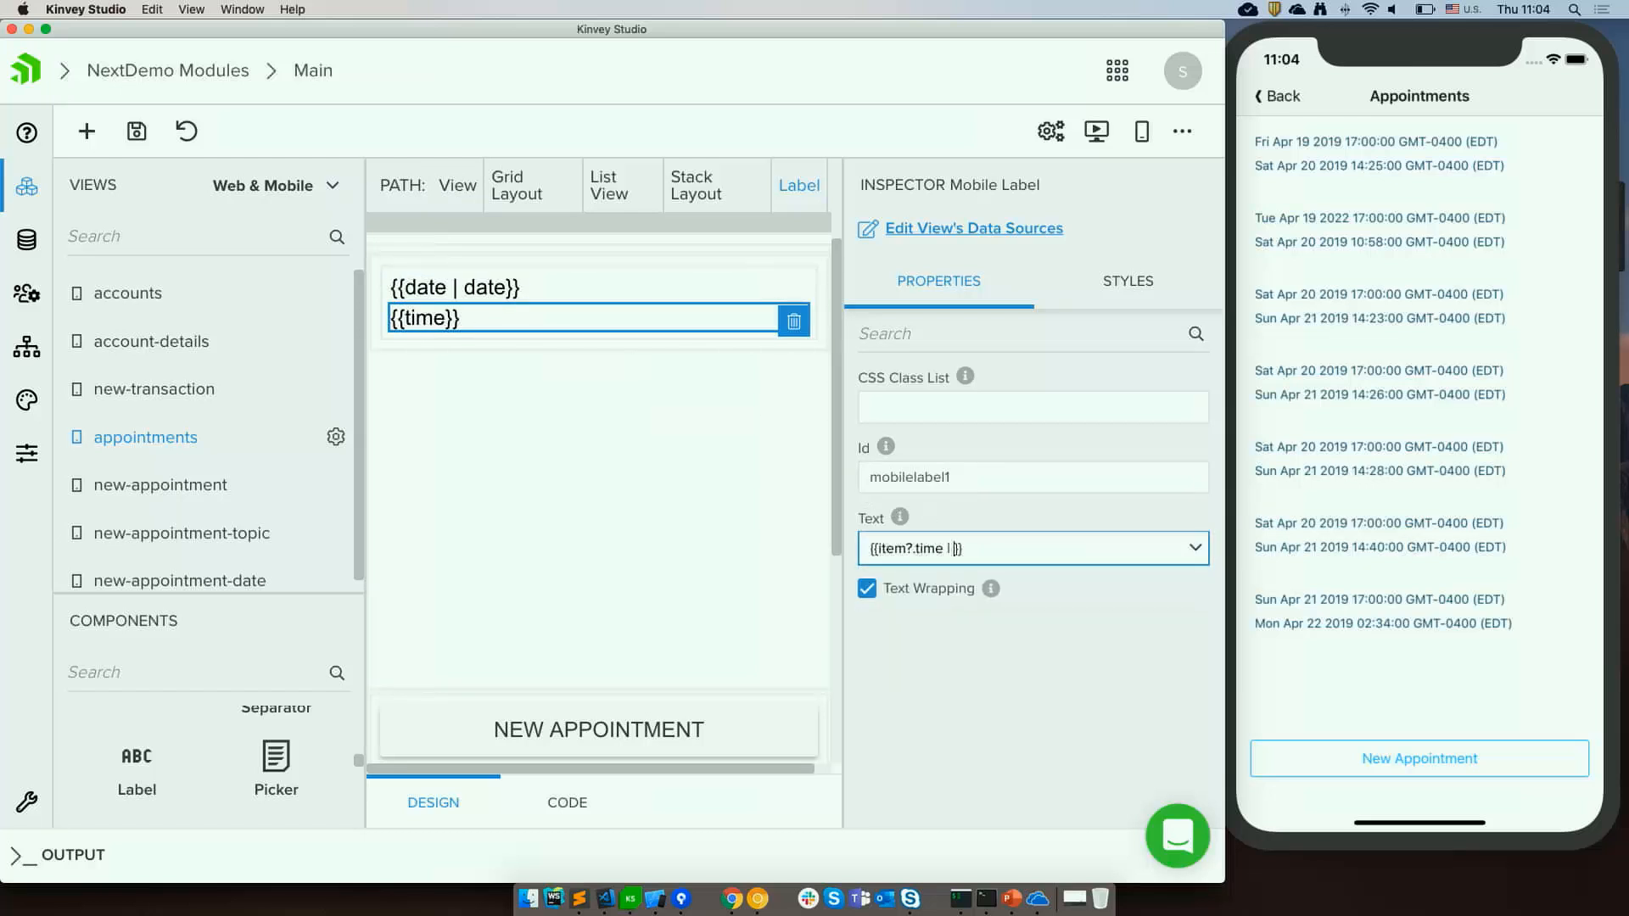
{"action": "type", "text": "te:''"}
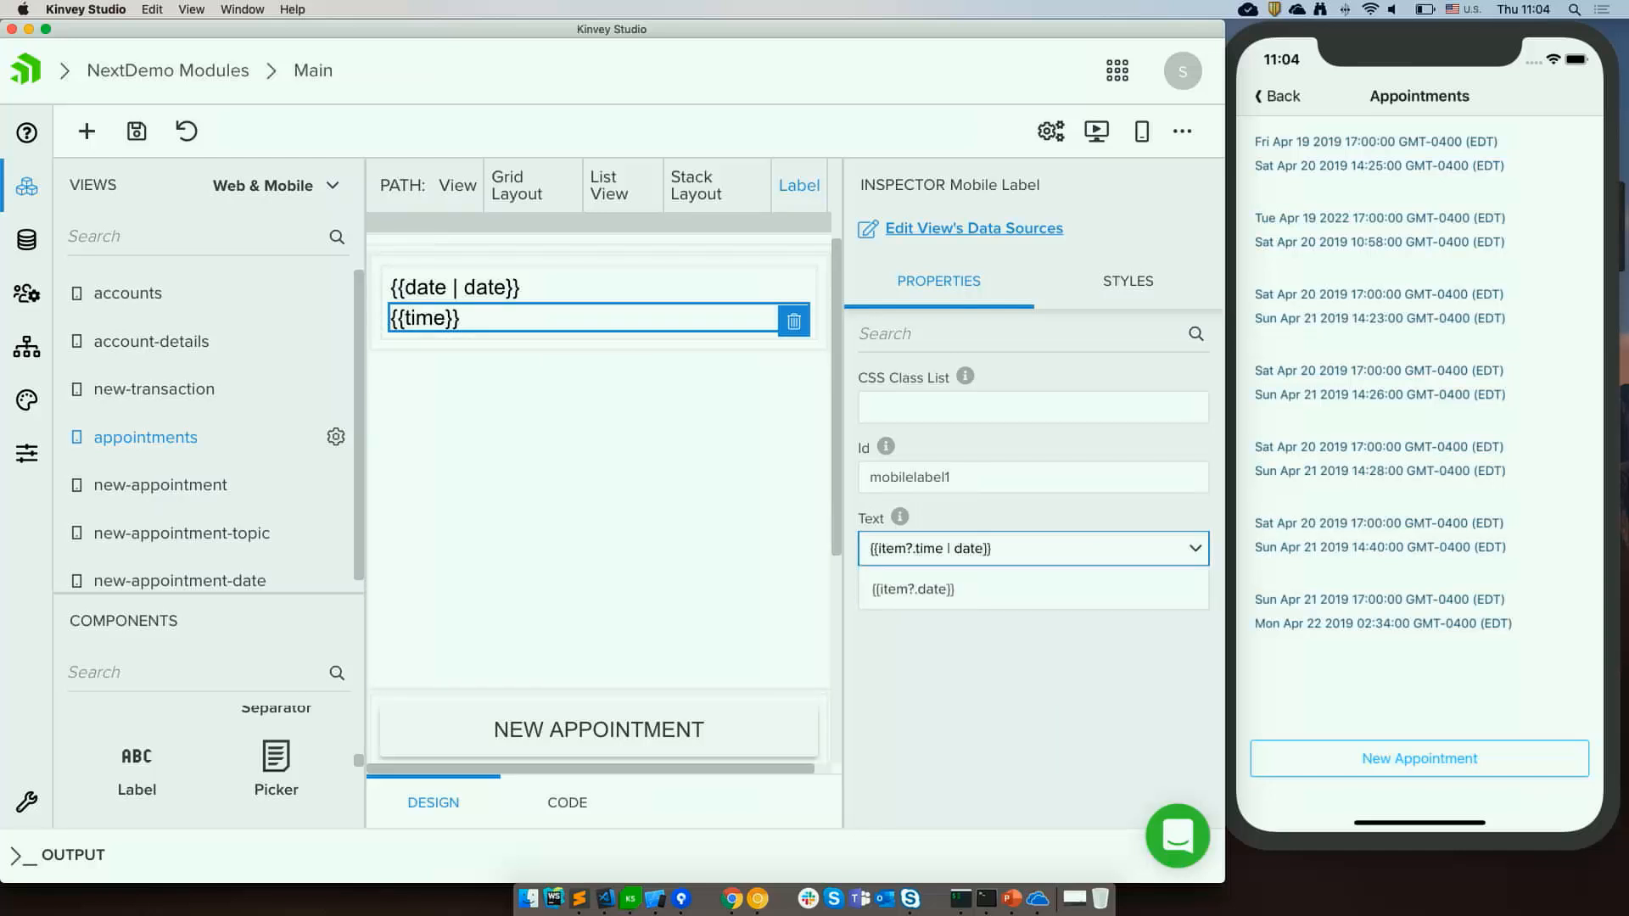
{"action": "type", "text": "sh"}
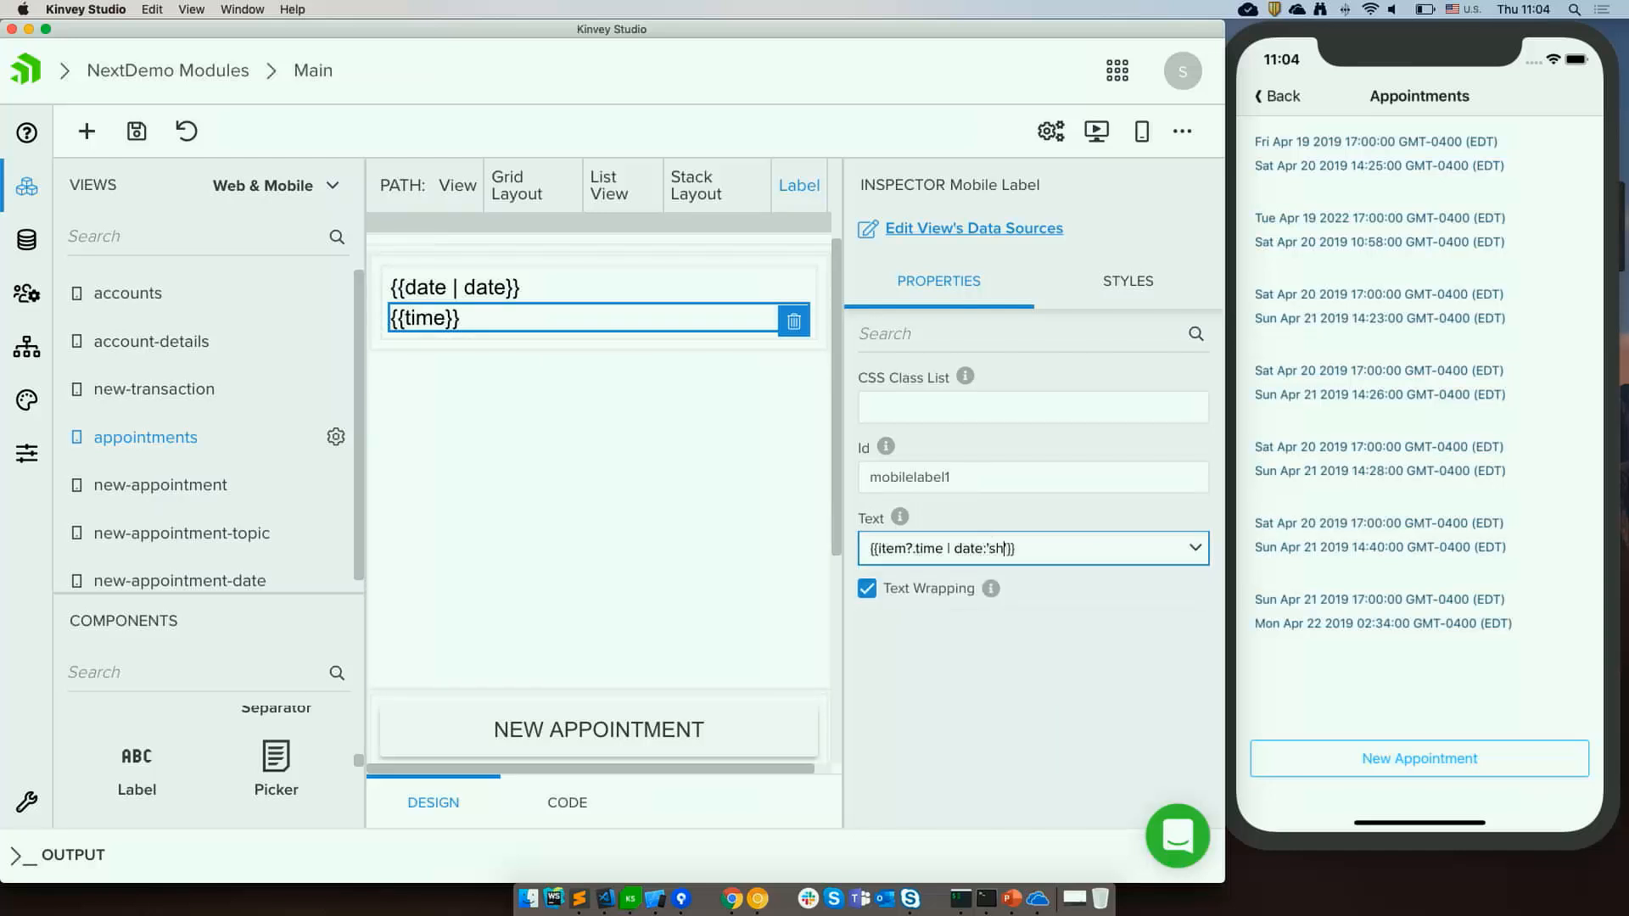
{"action": "type", "text": "ortTime"}
{"action": "left_click", "coordinate": [955, 720]}
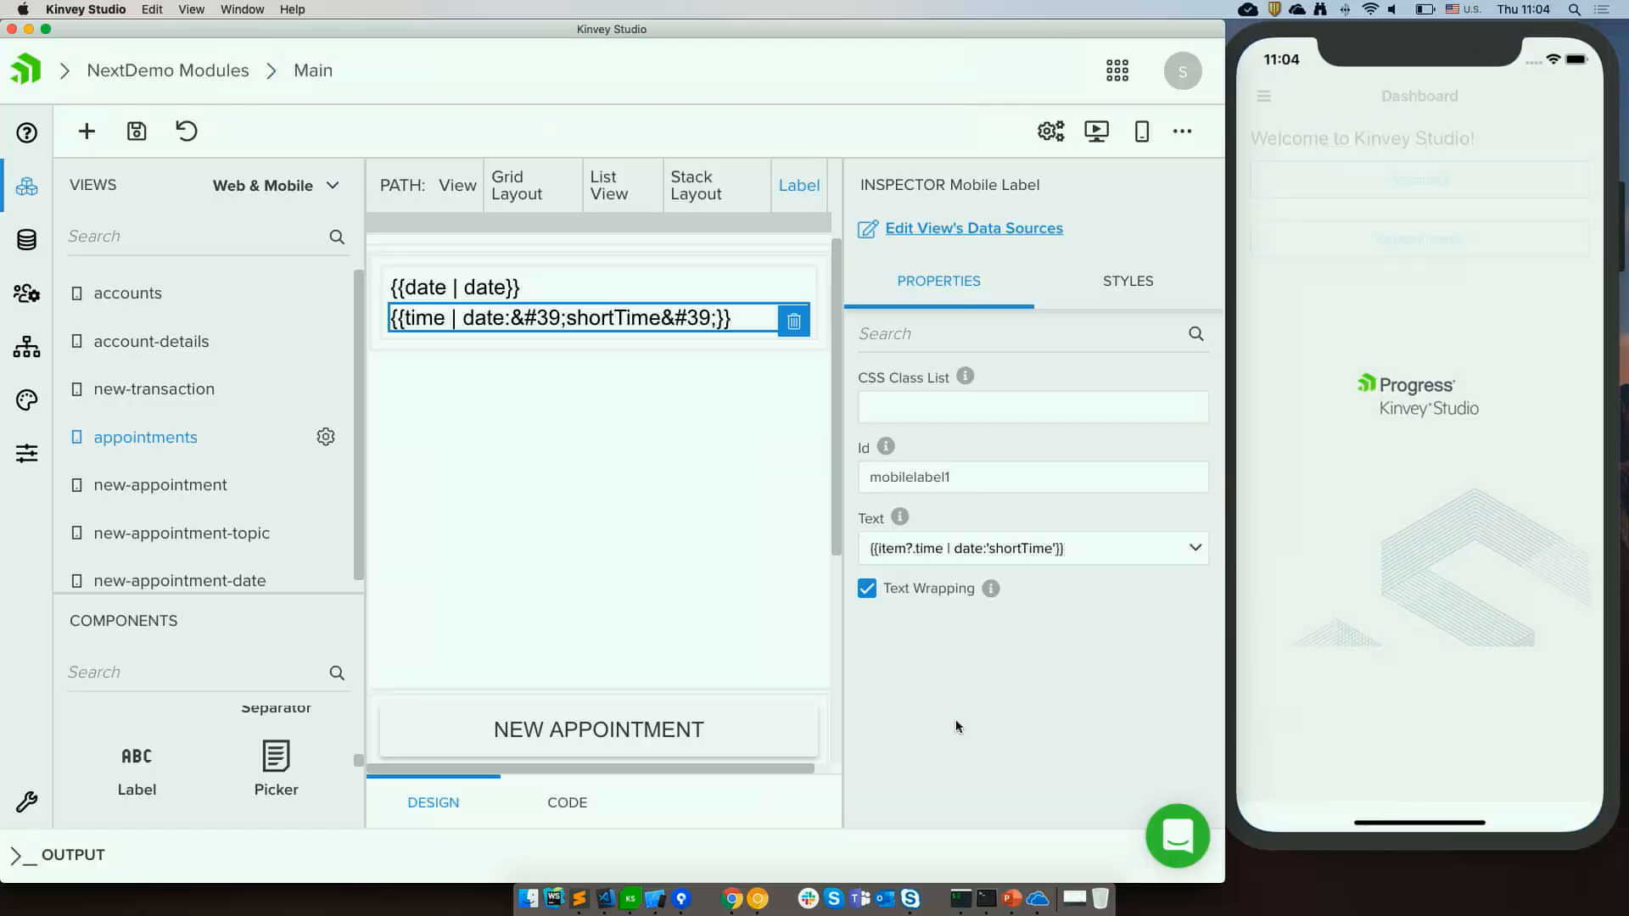
Switch to Chrome, open a new tab and search Google for angular date pipe.
{"action": "left_click", "coordinate": [1387, 254]}
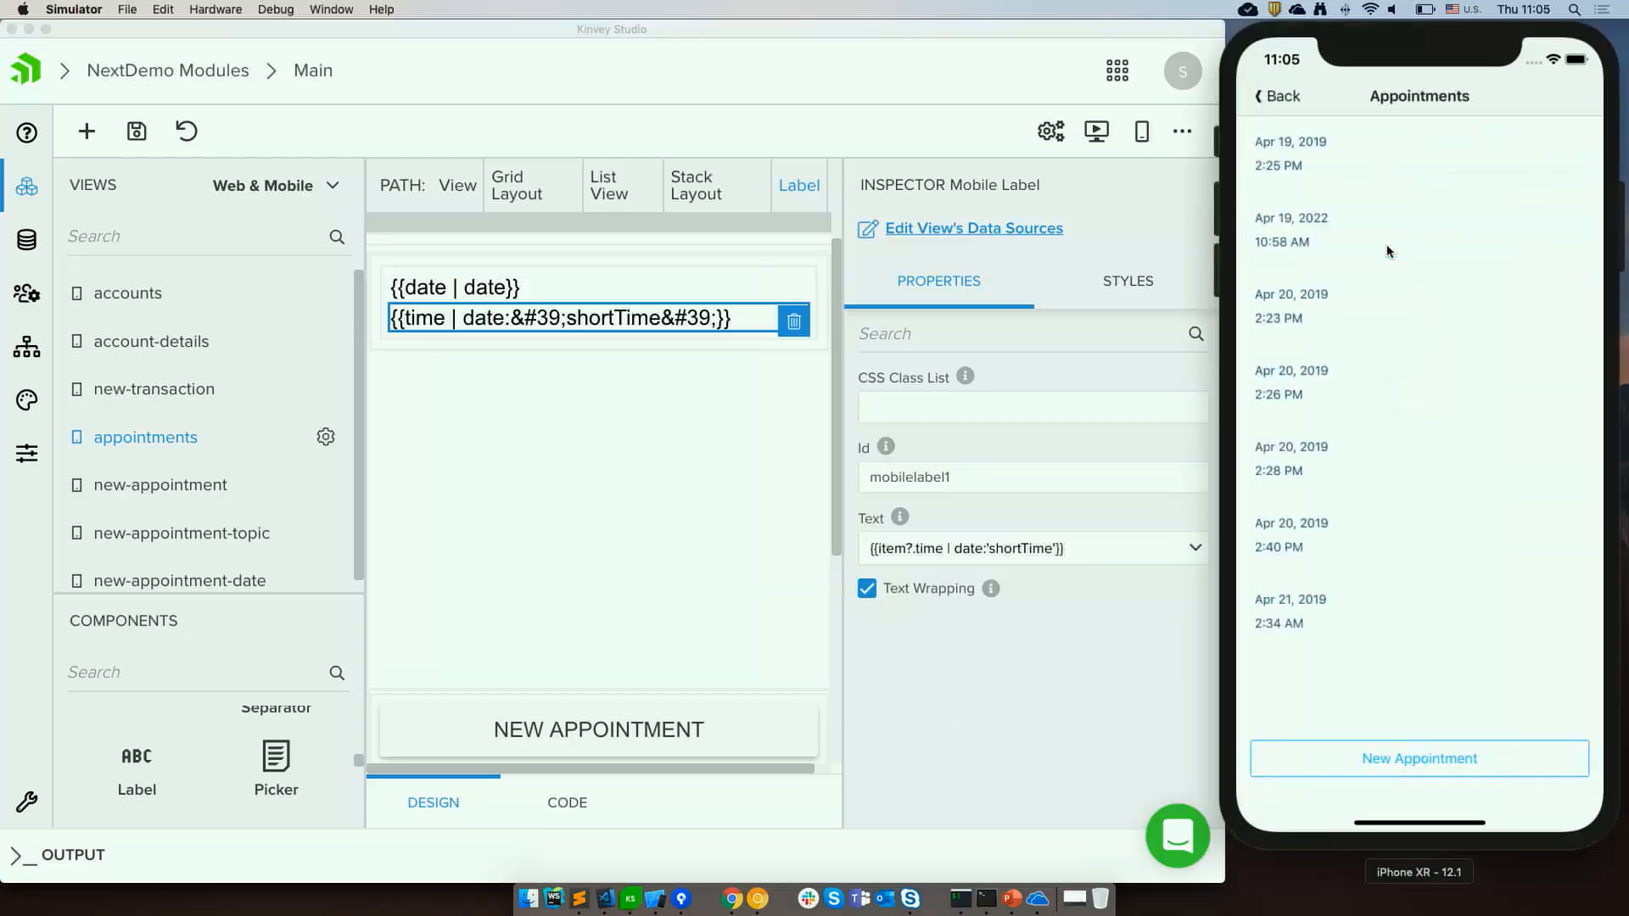
{"action": "left_click", "coordinate": [550, 453]}
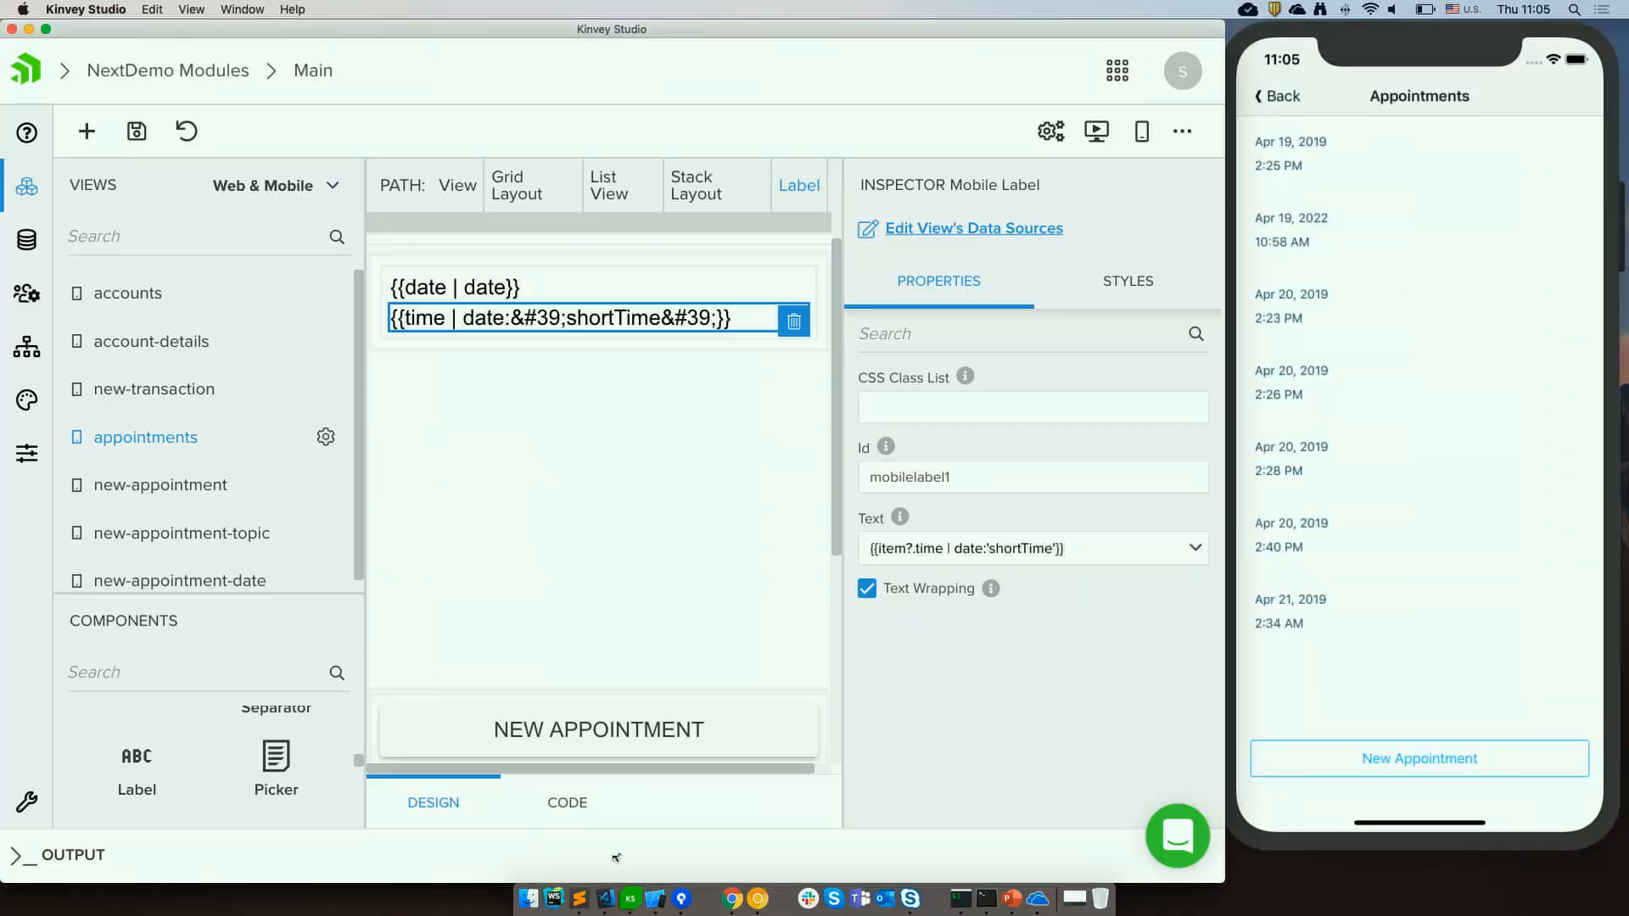
{"action": "left_click", "coordinate": [731, 899]}
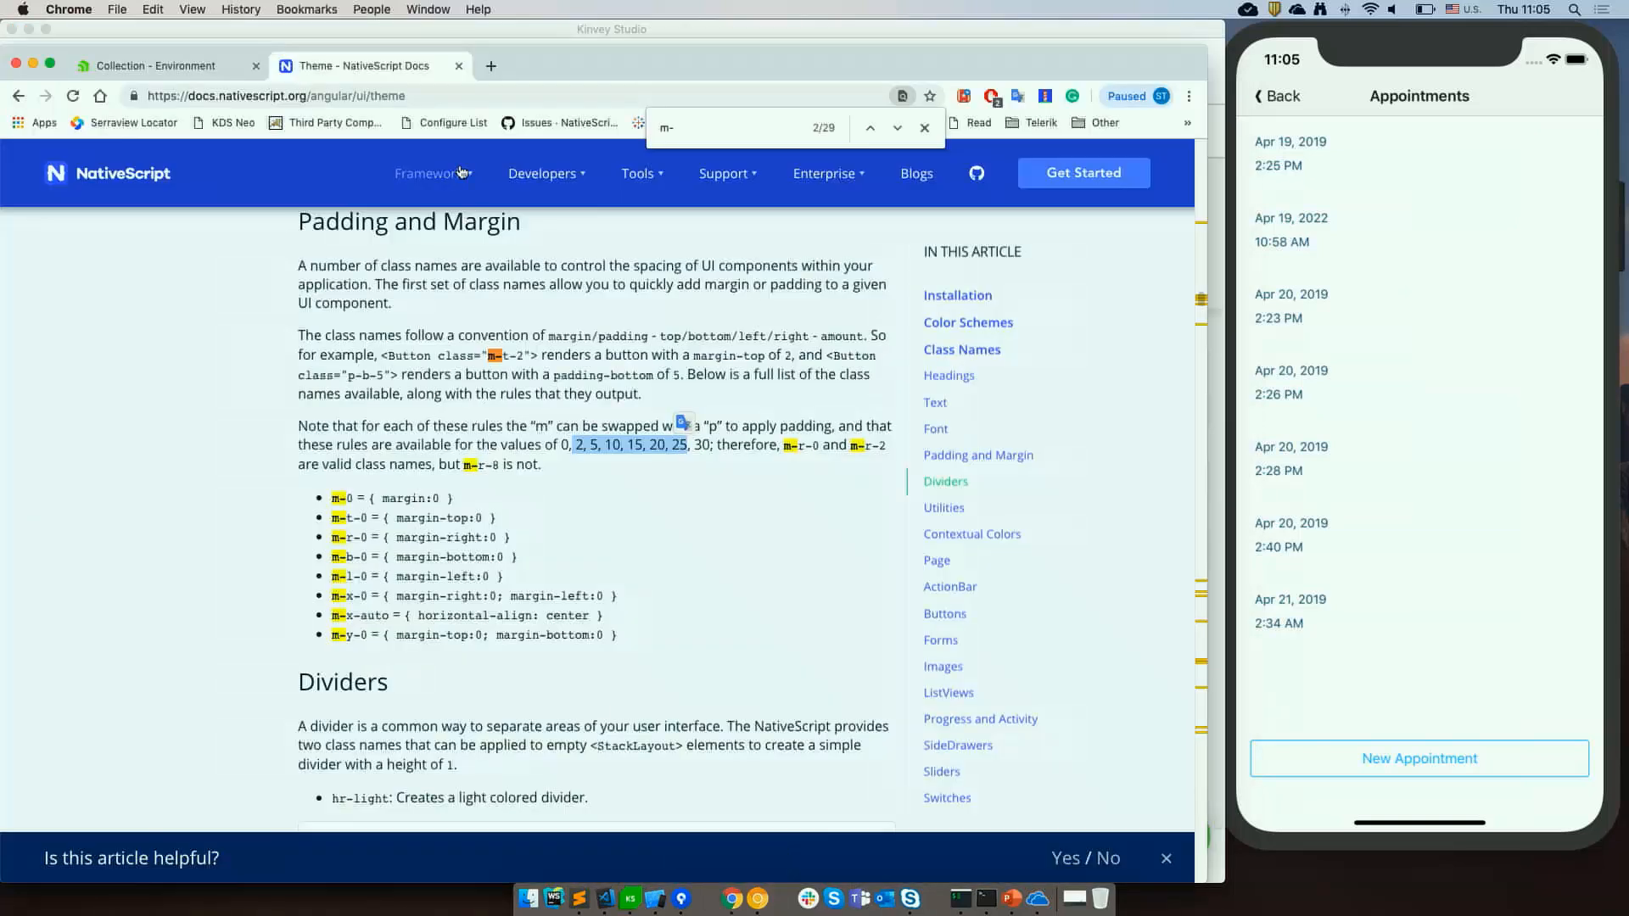
{"action": "left_click", "coordinate": [491, 67]}
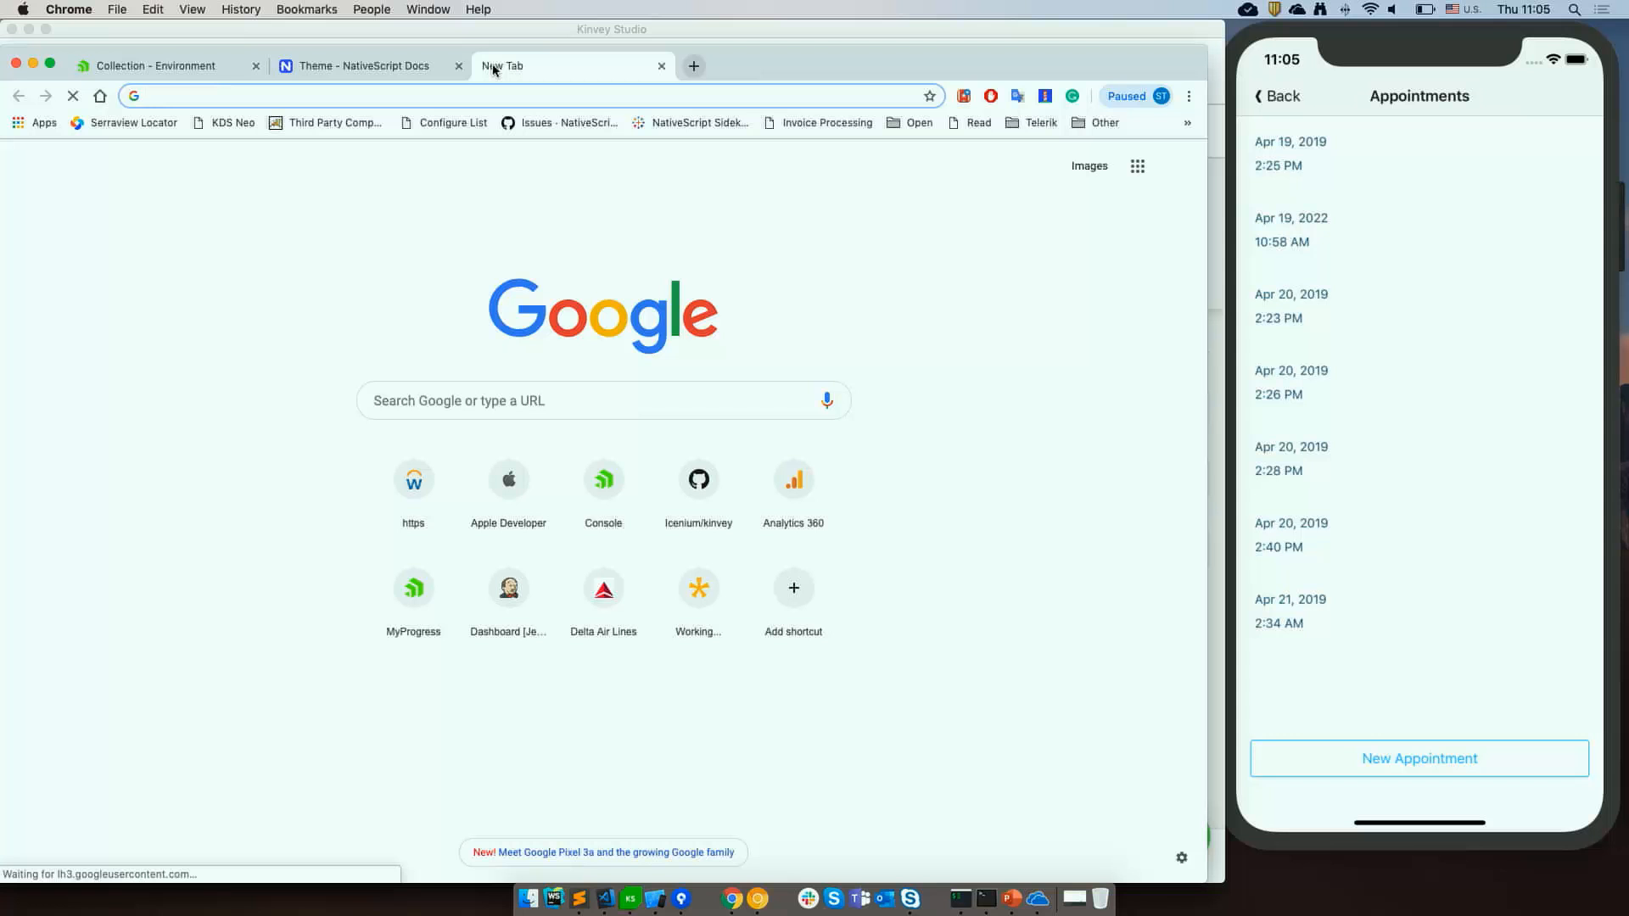
{"action": "type", "text": "angu"}
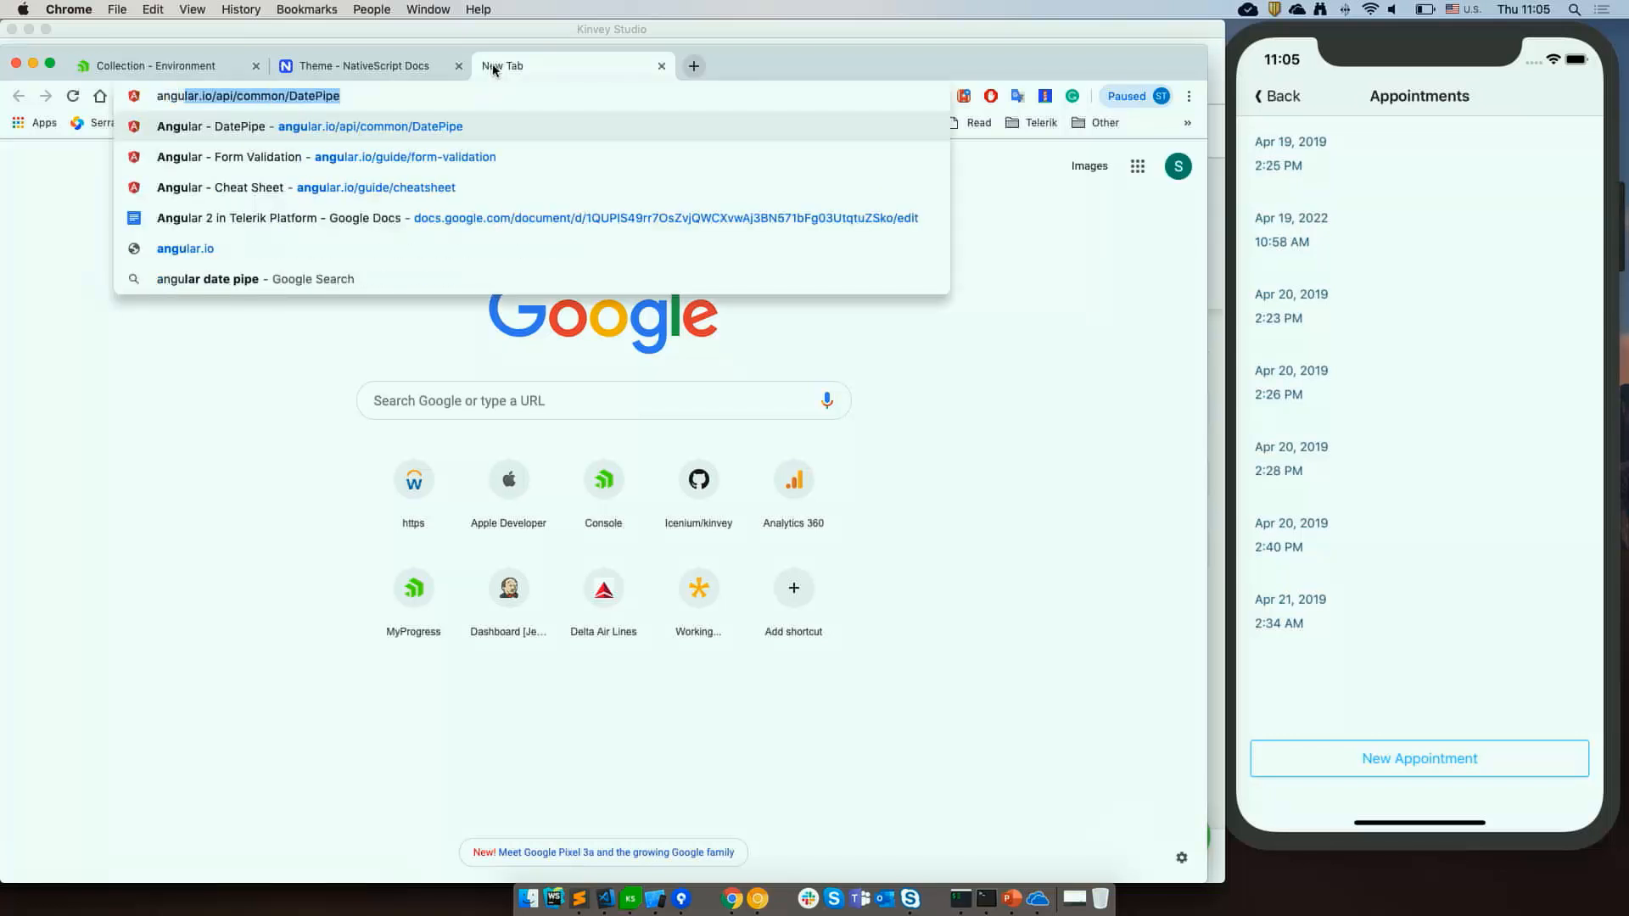
{"action": "key", "text": "BackSpace"}
{"action": "key", "text": "BackSpace"}
{"action": "key", "text": "BackSpace"}
{"action": "key", "text": "BackSpace"}
{"action": "type", "text": "angular date"}
{"action": "key", "text": "BackSpace"}
{"action": "key", "text": "BackSpace"}
{"action": "key", "text": "BackSpace"}
{"action": "key", "text": "BackSpace"}
{"action": "key", "text": "BackSpace"}
{"action": "key", "text": "BackSpace"}
{"action": "key", "text": "BackSpace"}
{"action": "key", "text": "BackSpace"}
{"action": "key", "text": "BackSpace"}
{"action": "key", "text": "BackSpace"}
{"action": "key", "text": "BackSpace"}
{"action": "key", "text": "BackSpace"}
{"action": "key", "text": "BackSpace"}
{"action": "type", "text": "angular date"}
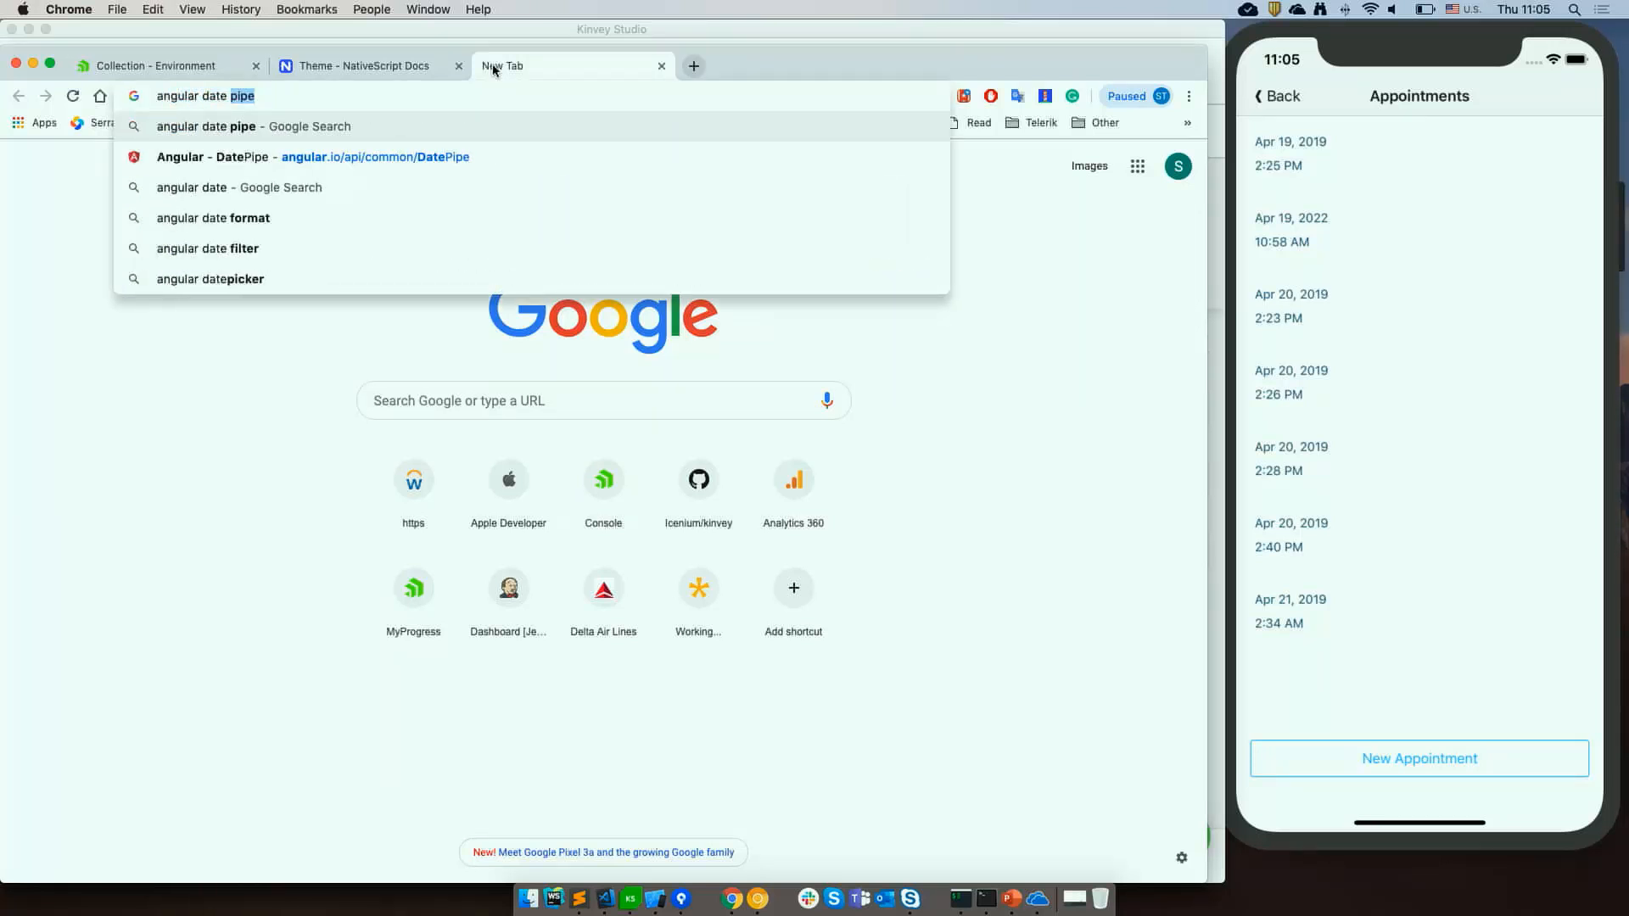
{"action": "key", "text": "Return"}
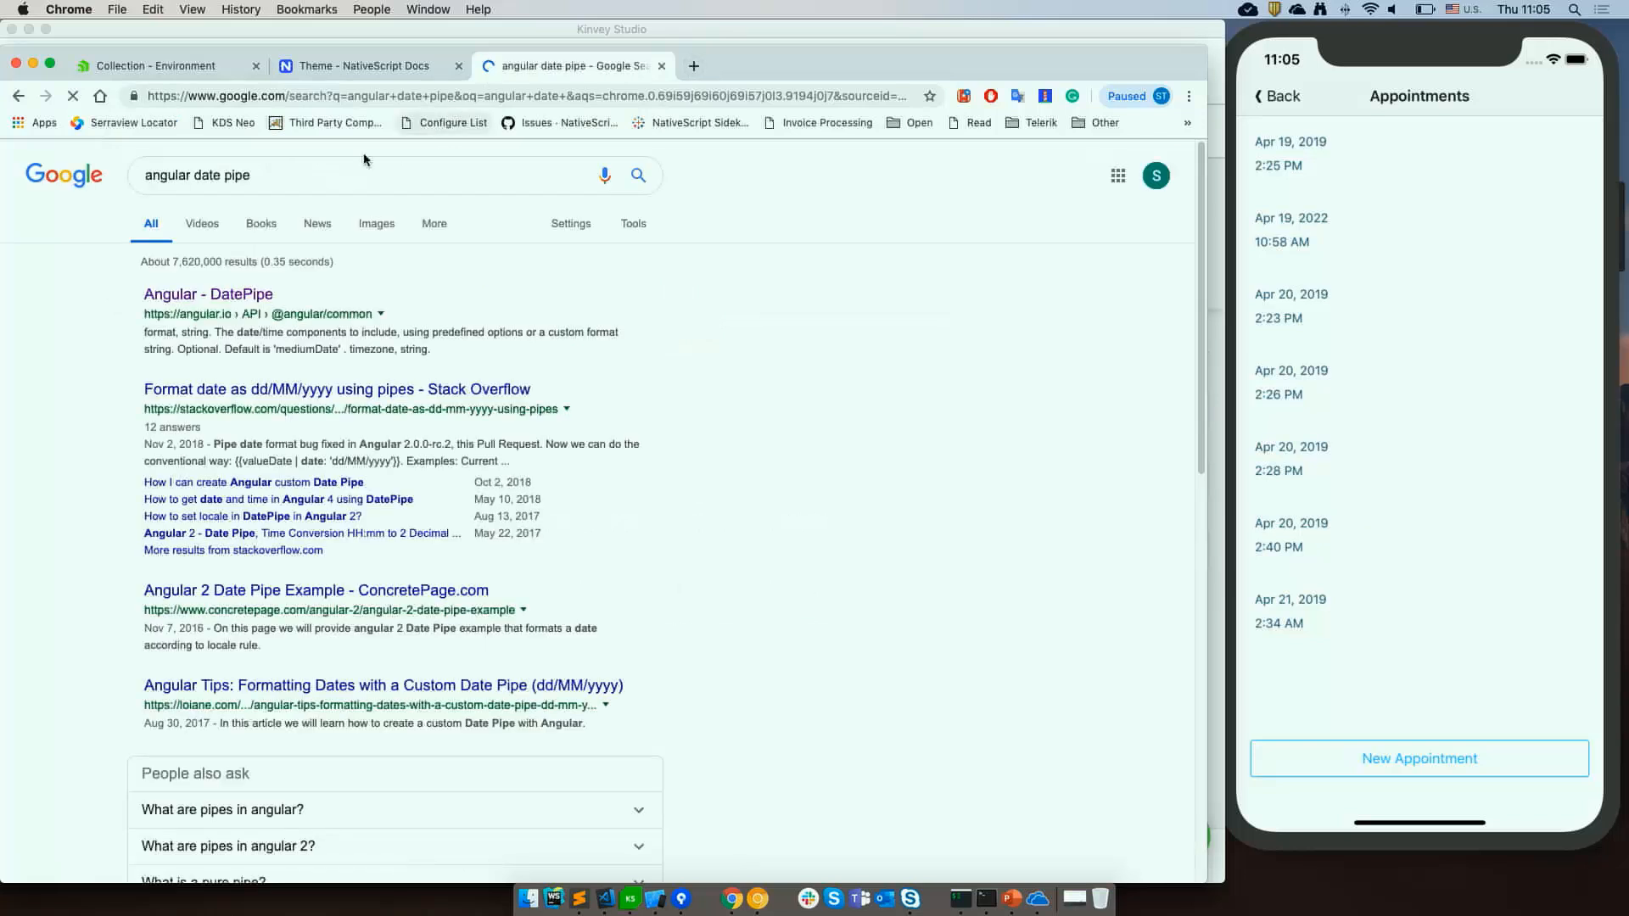
Open the Angular DatePipe documentation, enlarge the page and read the pre-defined format options.
{"action": "left_click", "coordinate": [219, 294]}
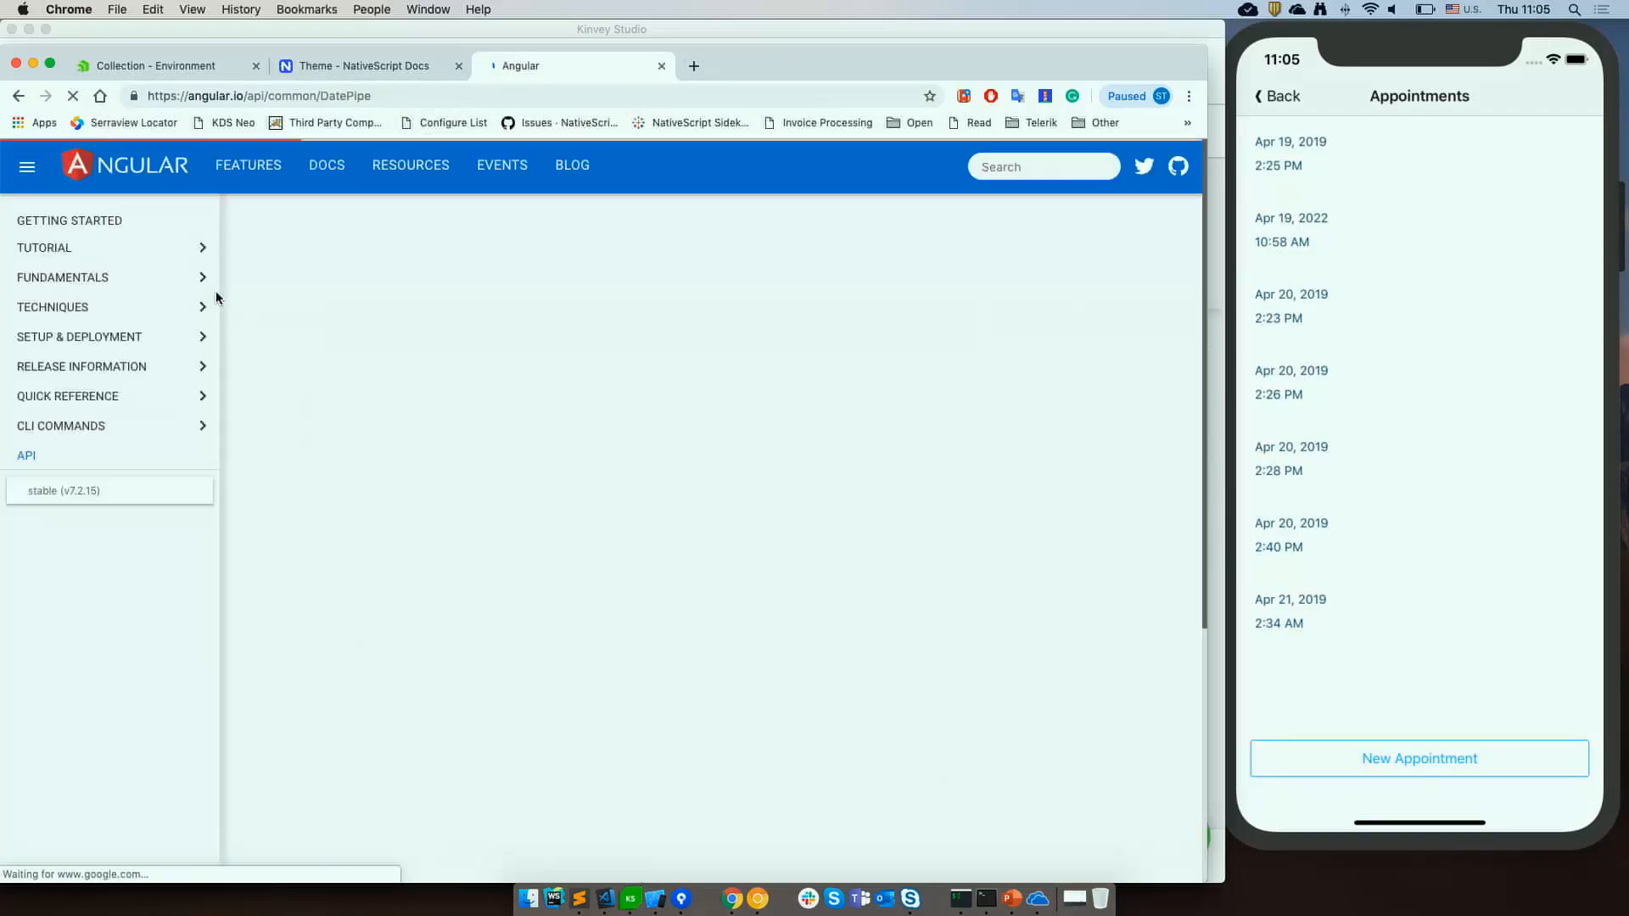
{"action": "key", "text": "super+equal"}
{"action": "key", "text": "super+equal"}
{"action": "key", "text": "super+equal"}
{"action": "key", "text": "super+equal"}
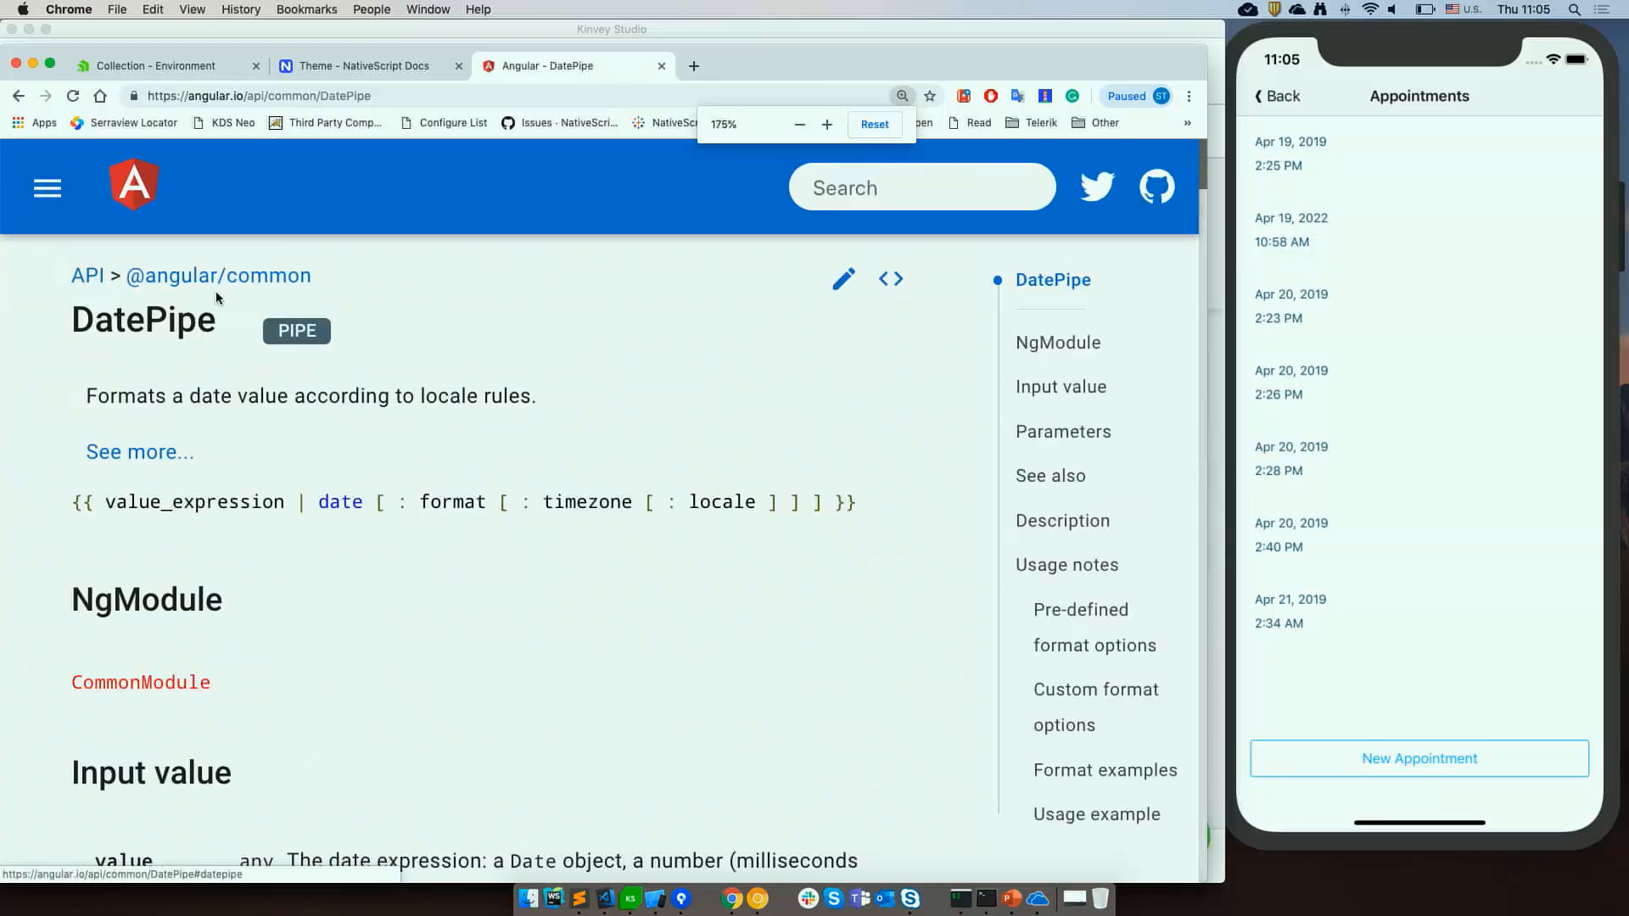
{"action": "scroll", "coordinate": [421, 648], "scroll_direction": "down", "scroll_amount": 1}
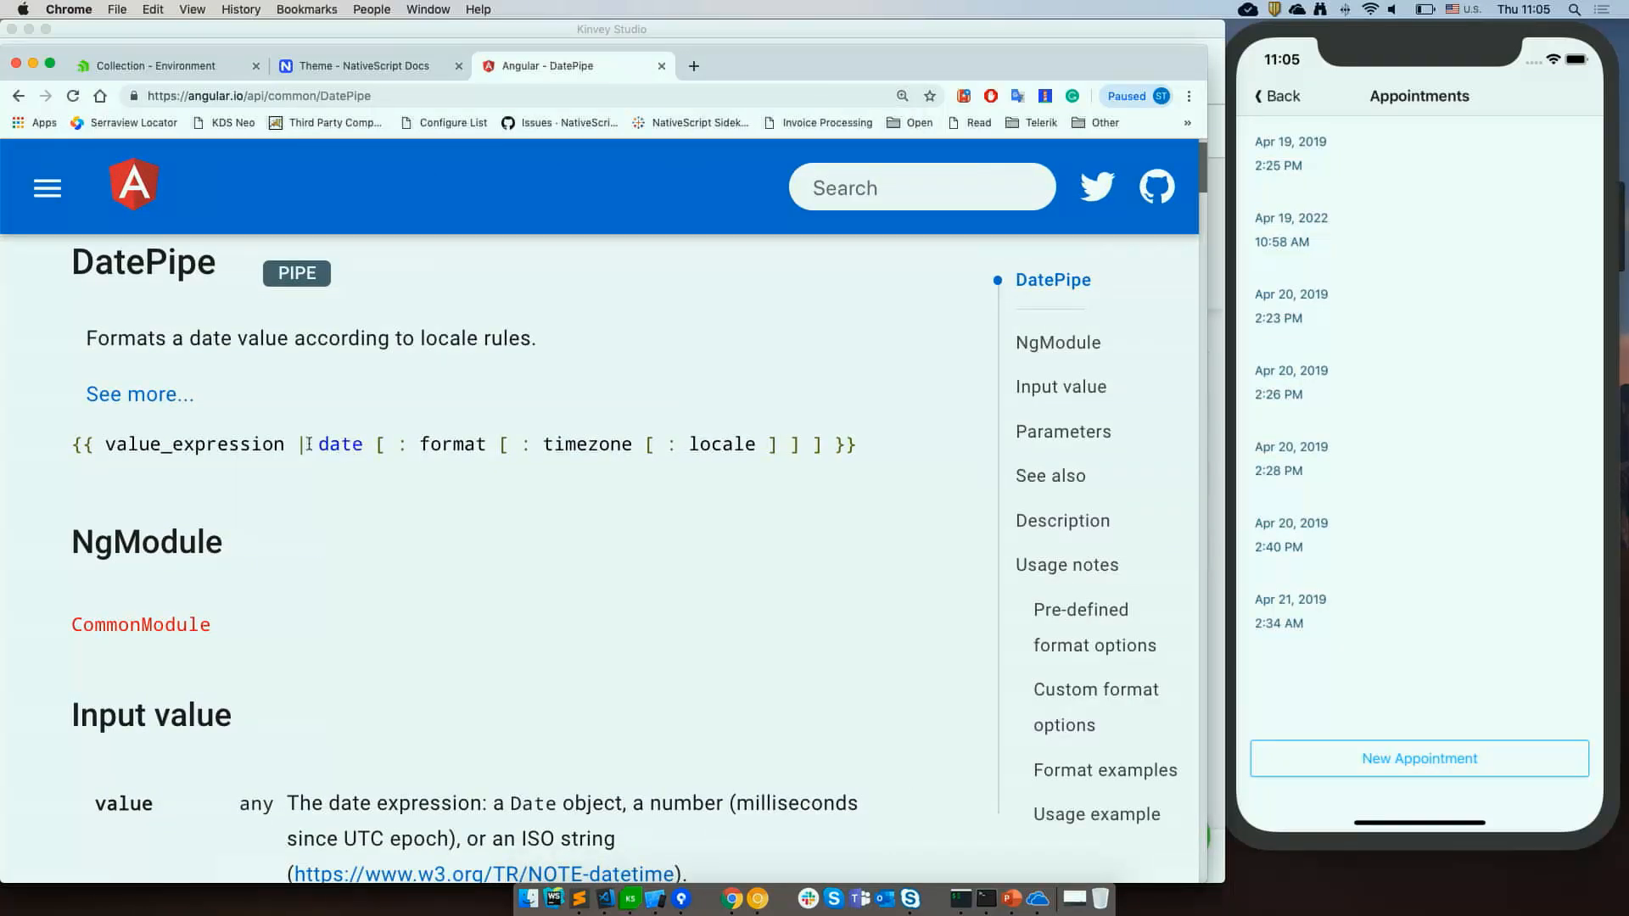
{"action": "double_click", "coordinate": [207, 444]}
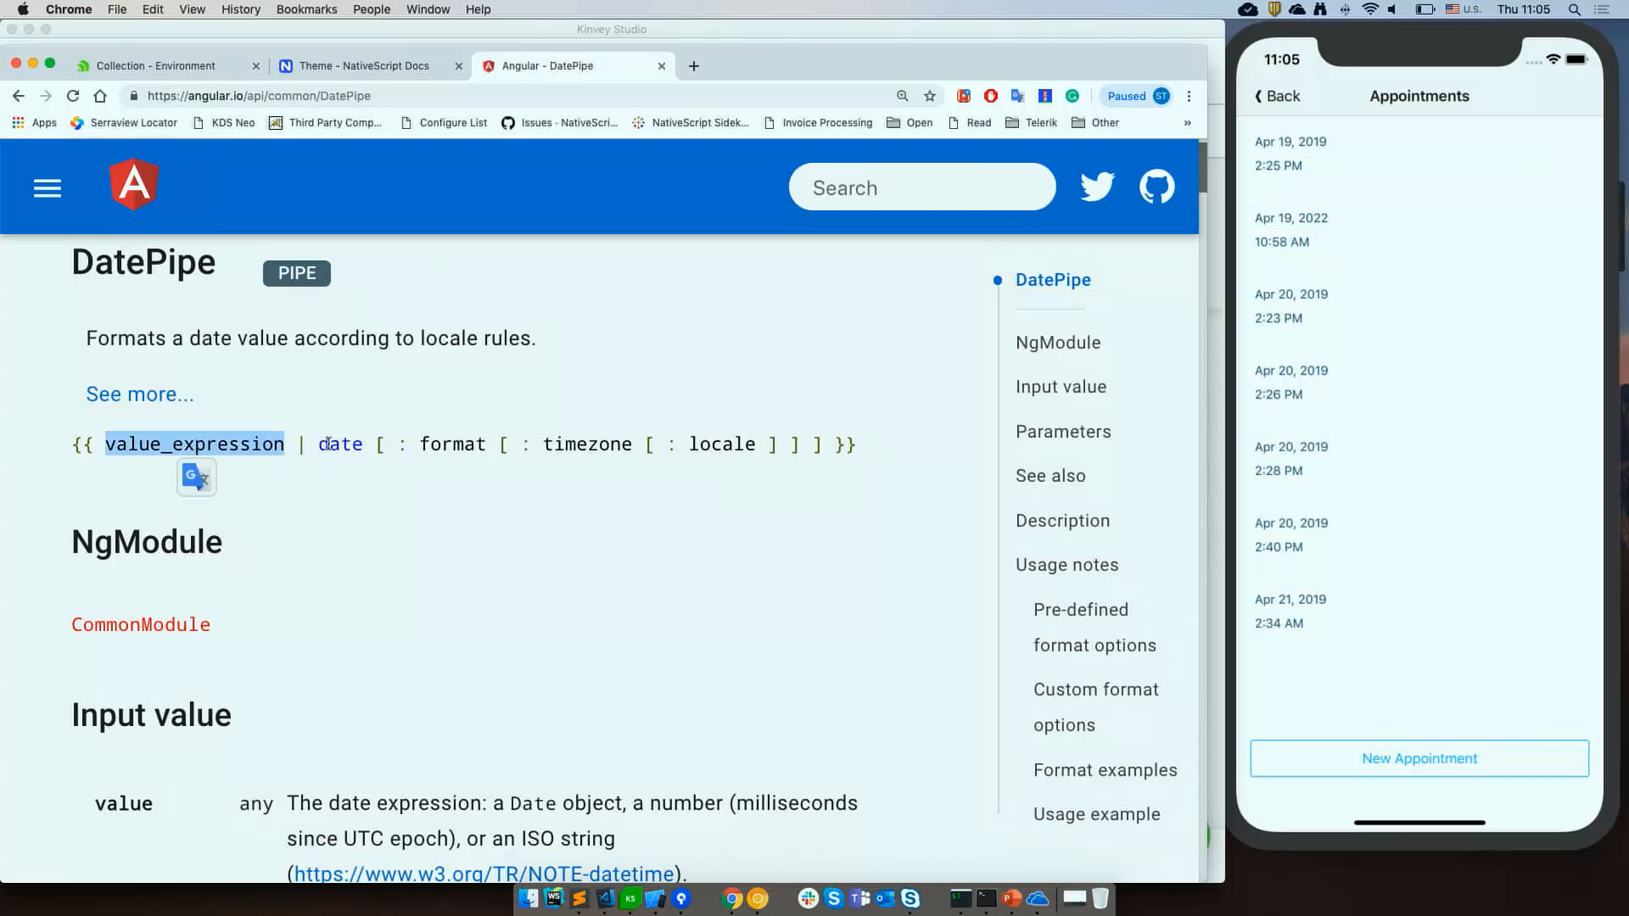
{"action": "scroll", "coordinate": [367, 619], "scroll_direction": "down", "scroll_amount": 2}
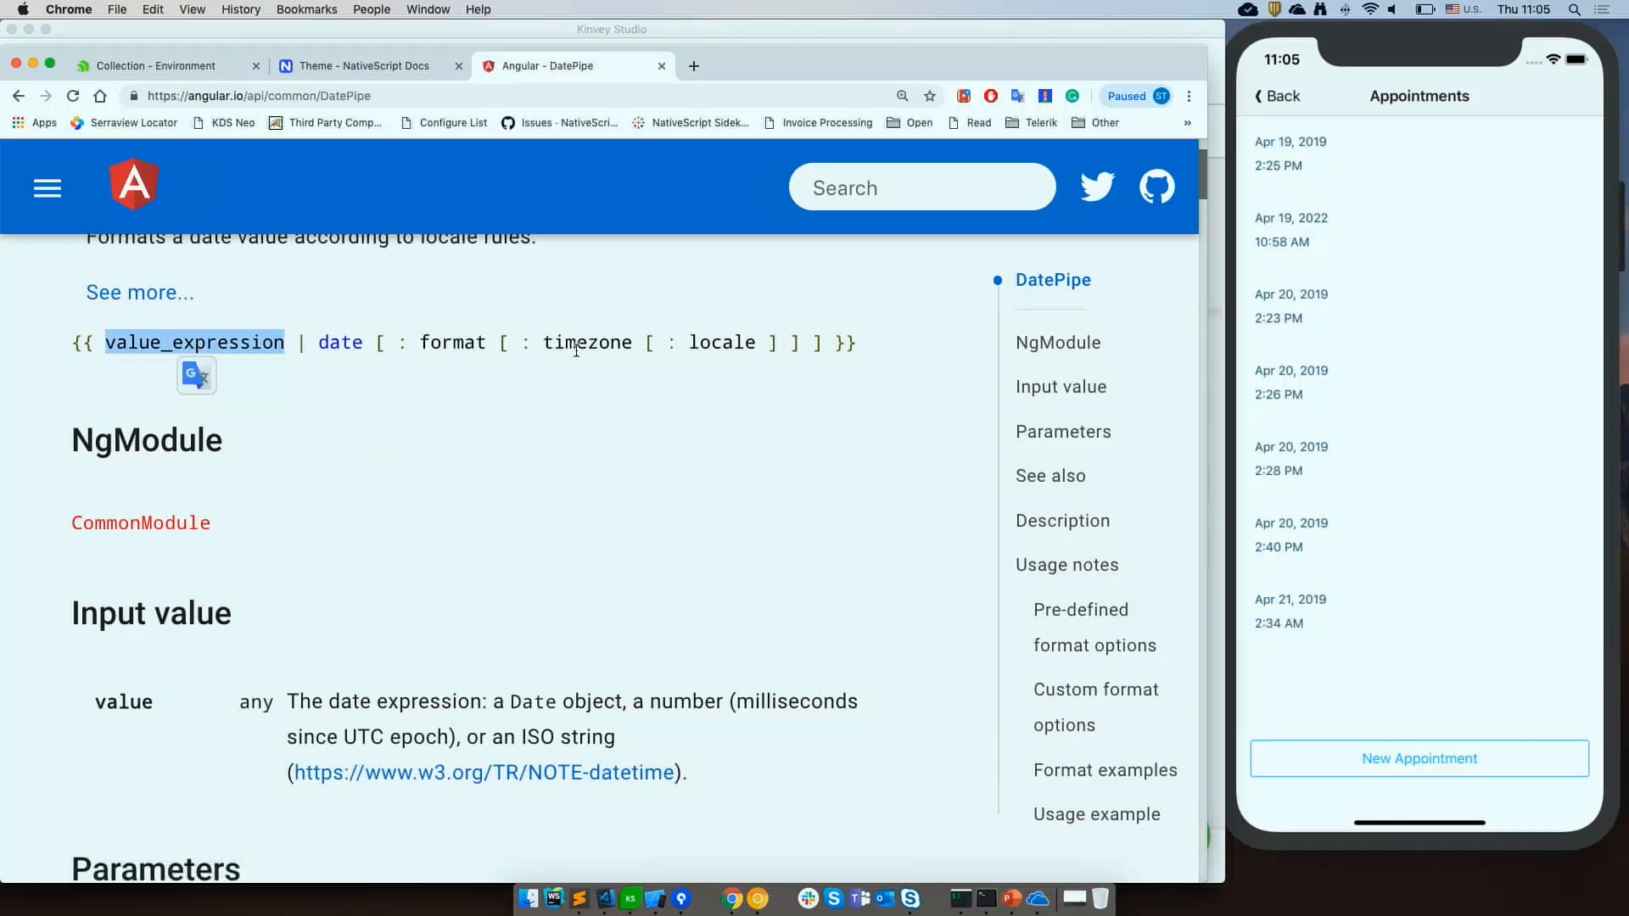
{"action": "scroll", "coordinate": [588, 440], "scroll_direction": "down", "scroll_amount": 8}
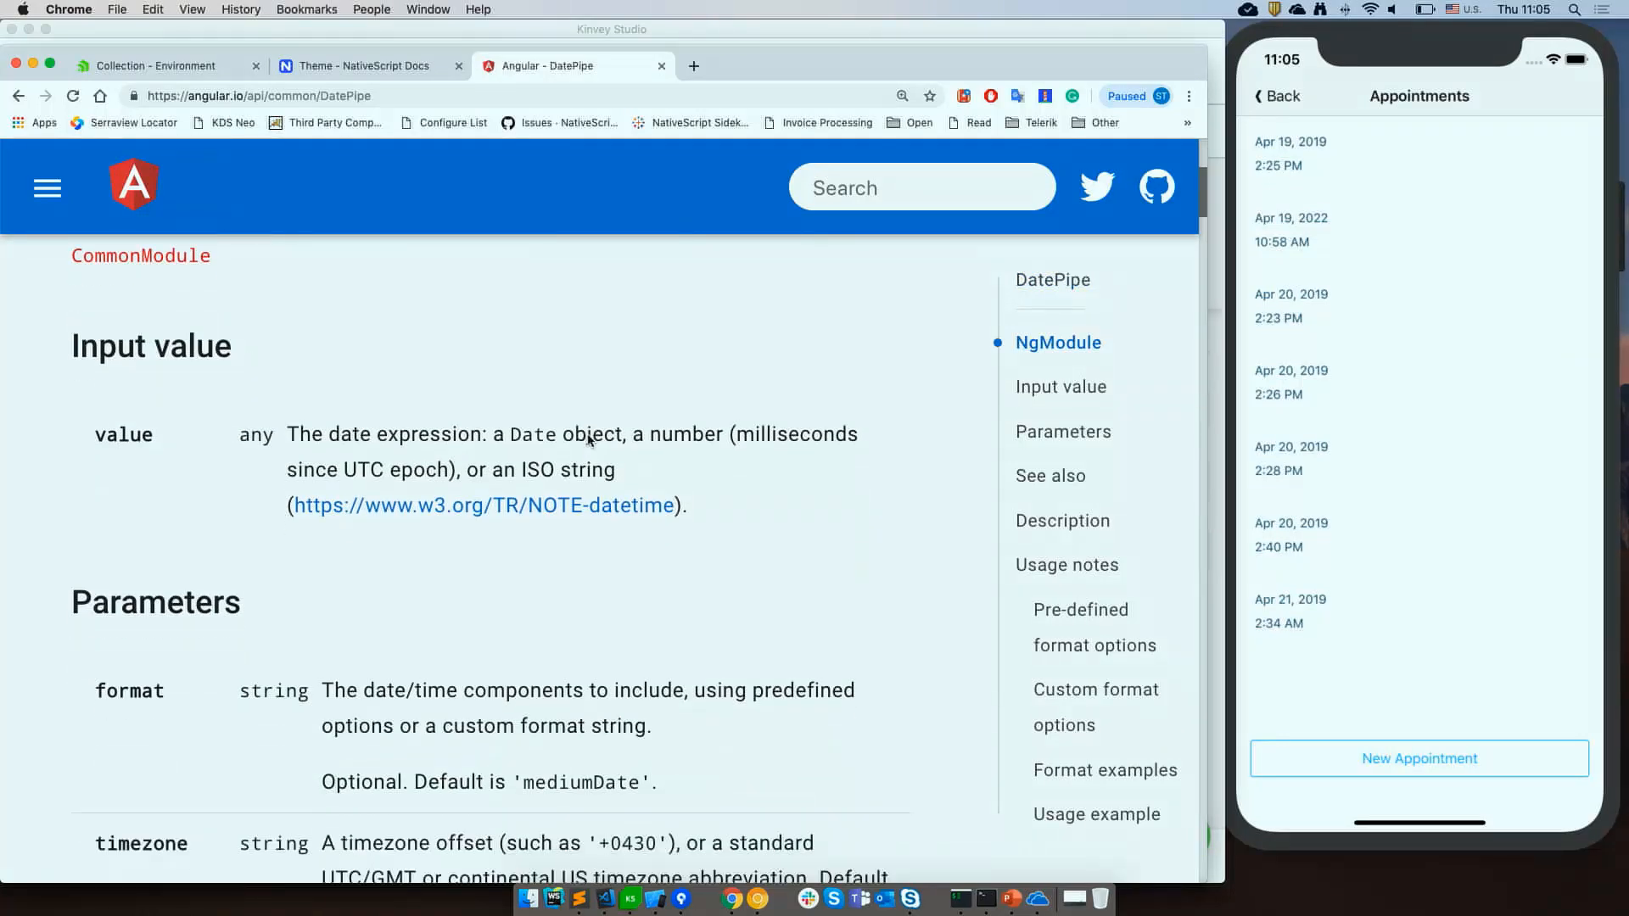
{"action": "scroll", "coordinate": [589, 440], "scroll_direction": "down", "scroll_amount": 20}
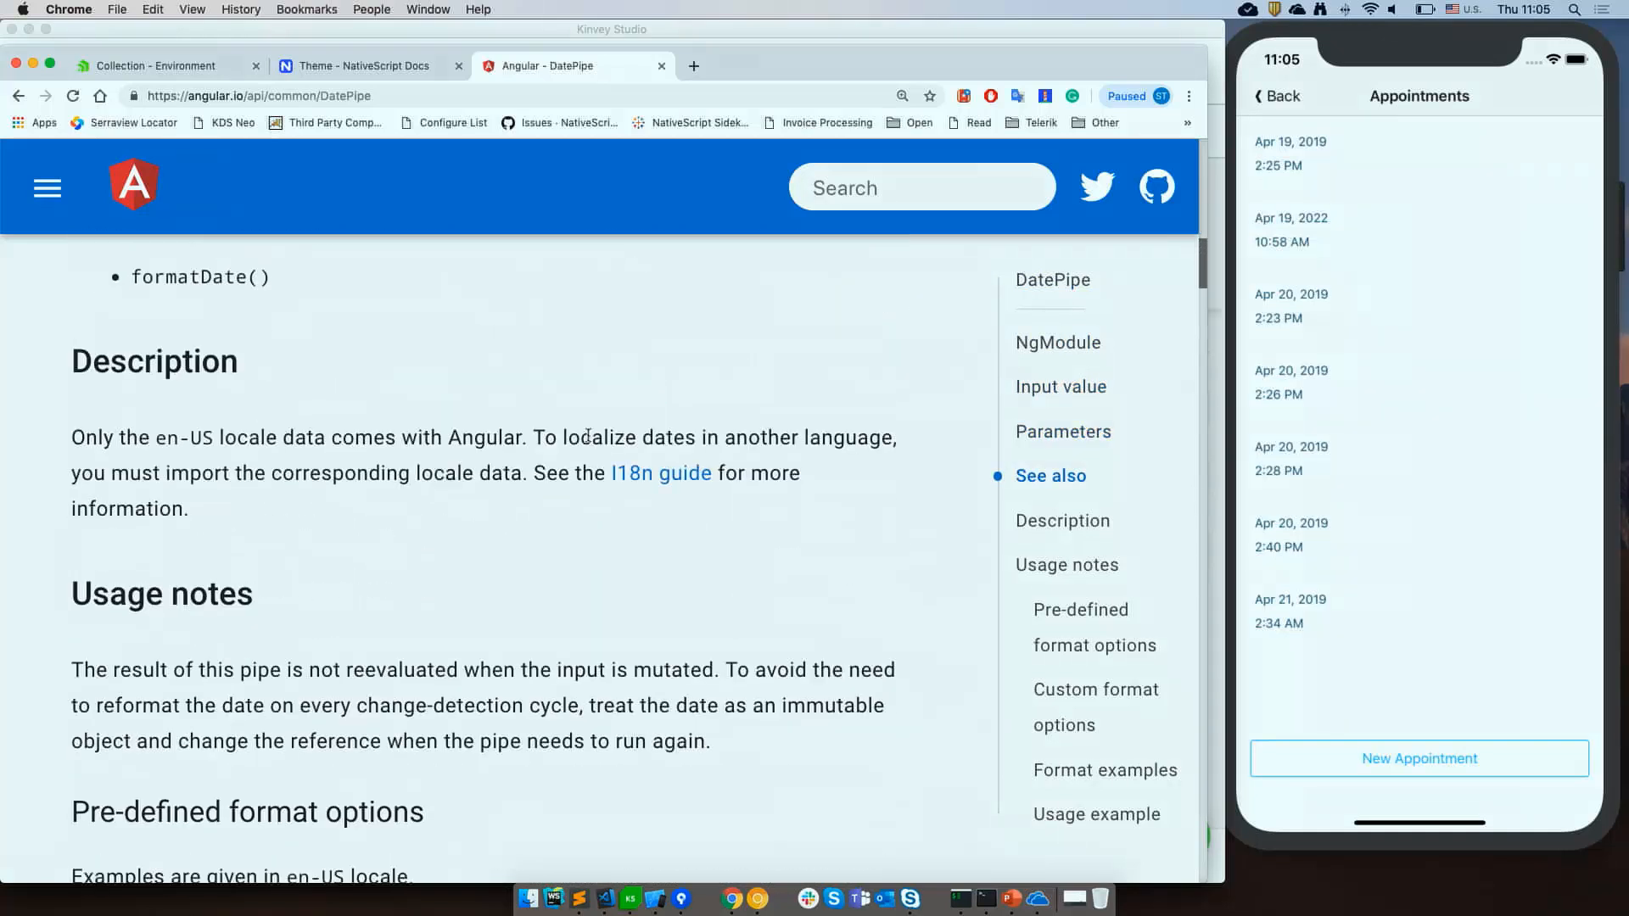
{"action": "scroll", "coordinate": [588, 436], "scroll_direction": "down", "scroll_amount": 1}
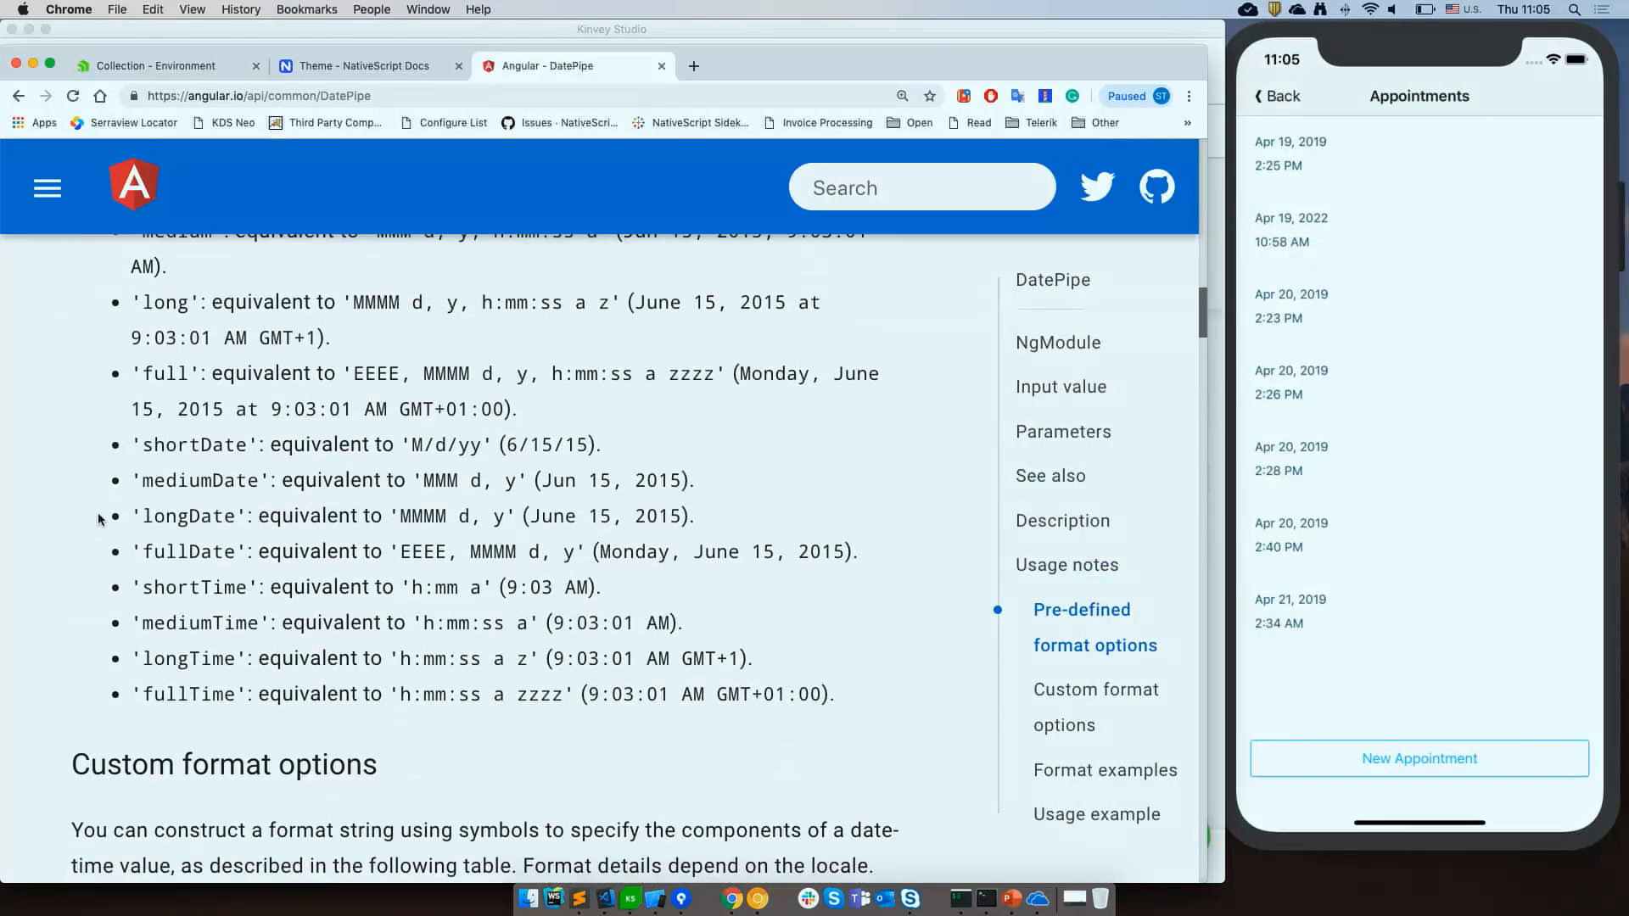
{"action": "left_click_drag", "start_coordinate": [104, 440], "coordinate": [605, 440]}
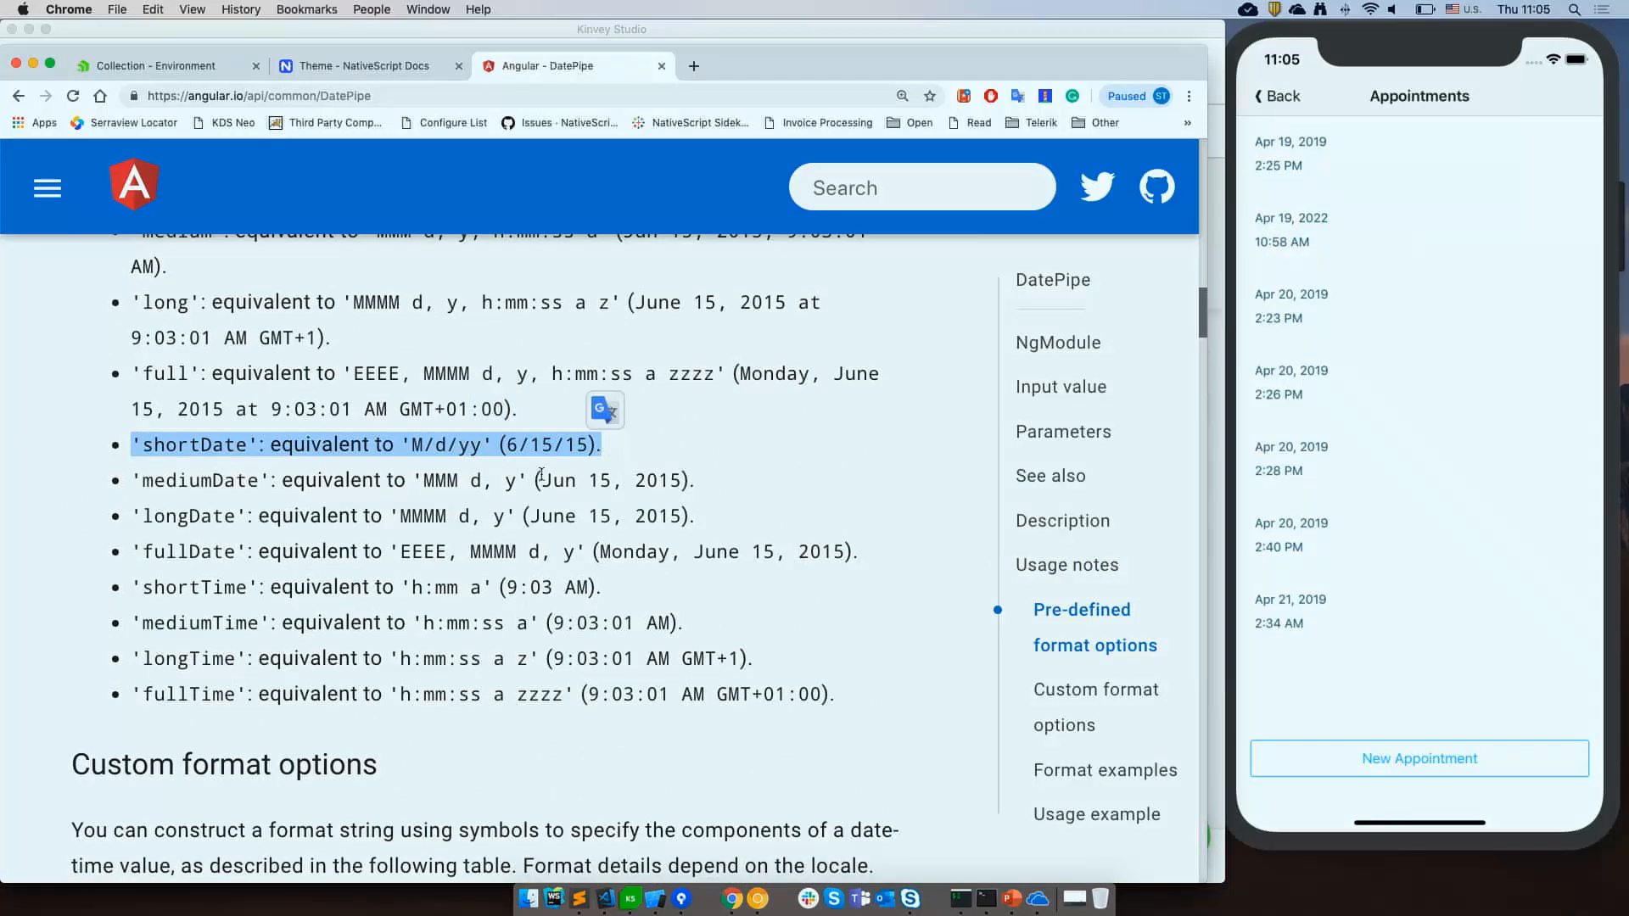
{"action": "left_click_drag", "start_coordinate": [400, 548], "coordinate": [394, 548]}
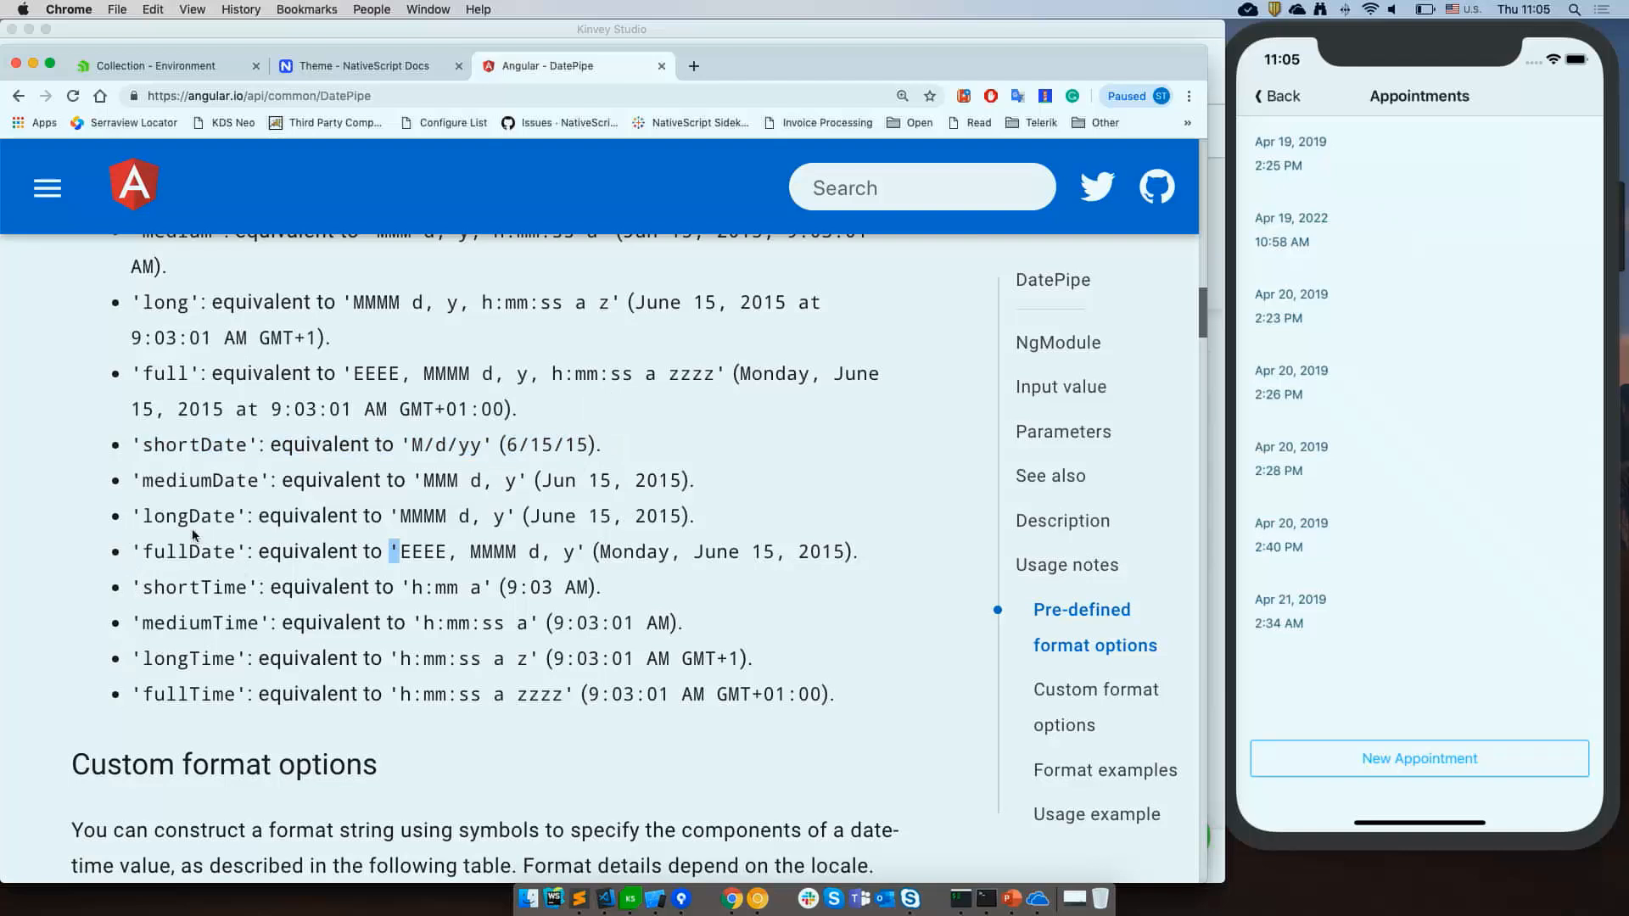
{"action": "scroll", "coordinate": [195, 542], "scroll_direction": "up", "scroll_amount": 3}
{"action": "scroll", "coordinate": [196, 542], "scroll_direction": "down", "scroll_amount": 5}
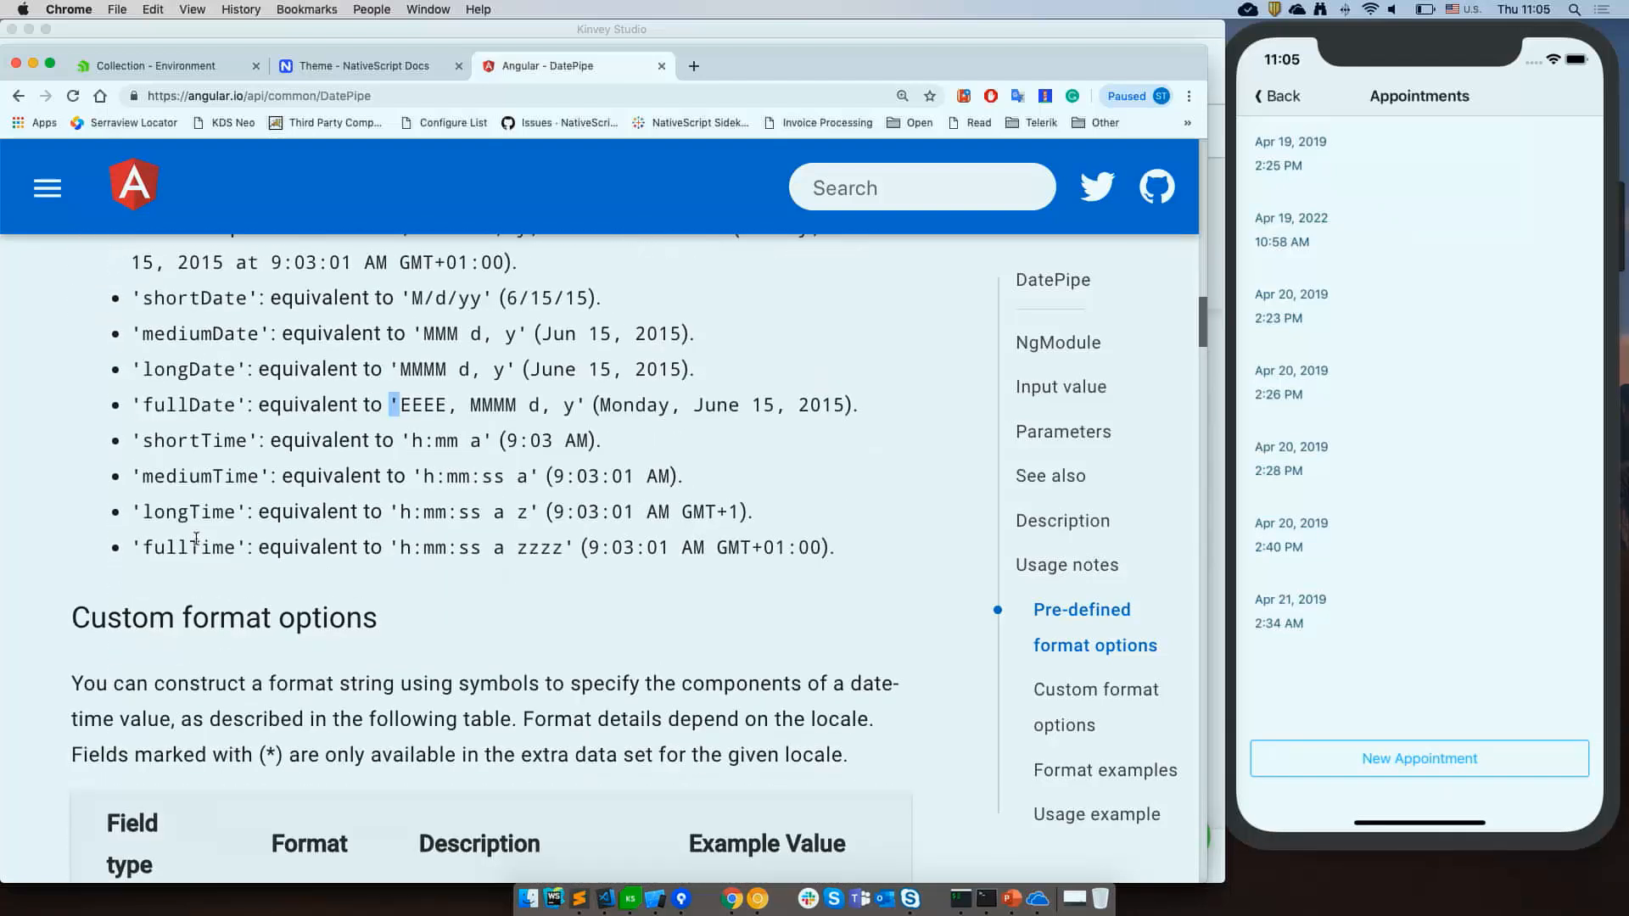
{"action": "left_click_drag", "start_coordinate": [133, 440], "coordinate": [378, 440]}
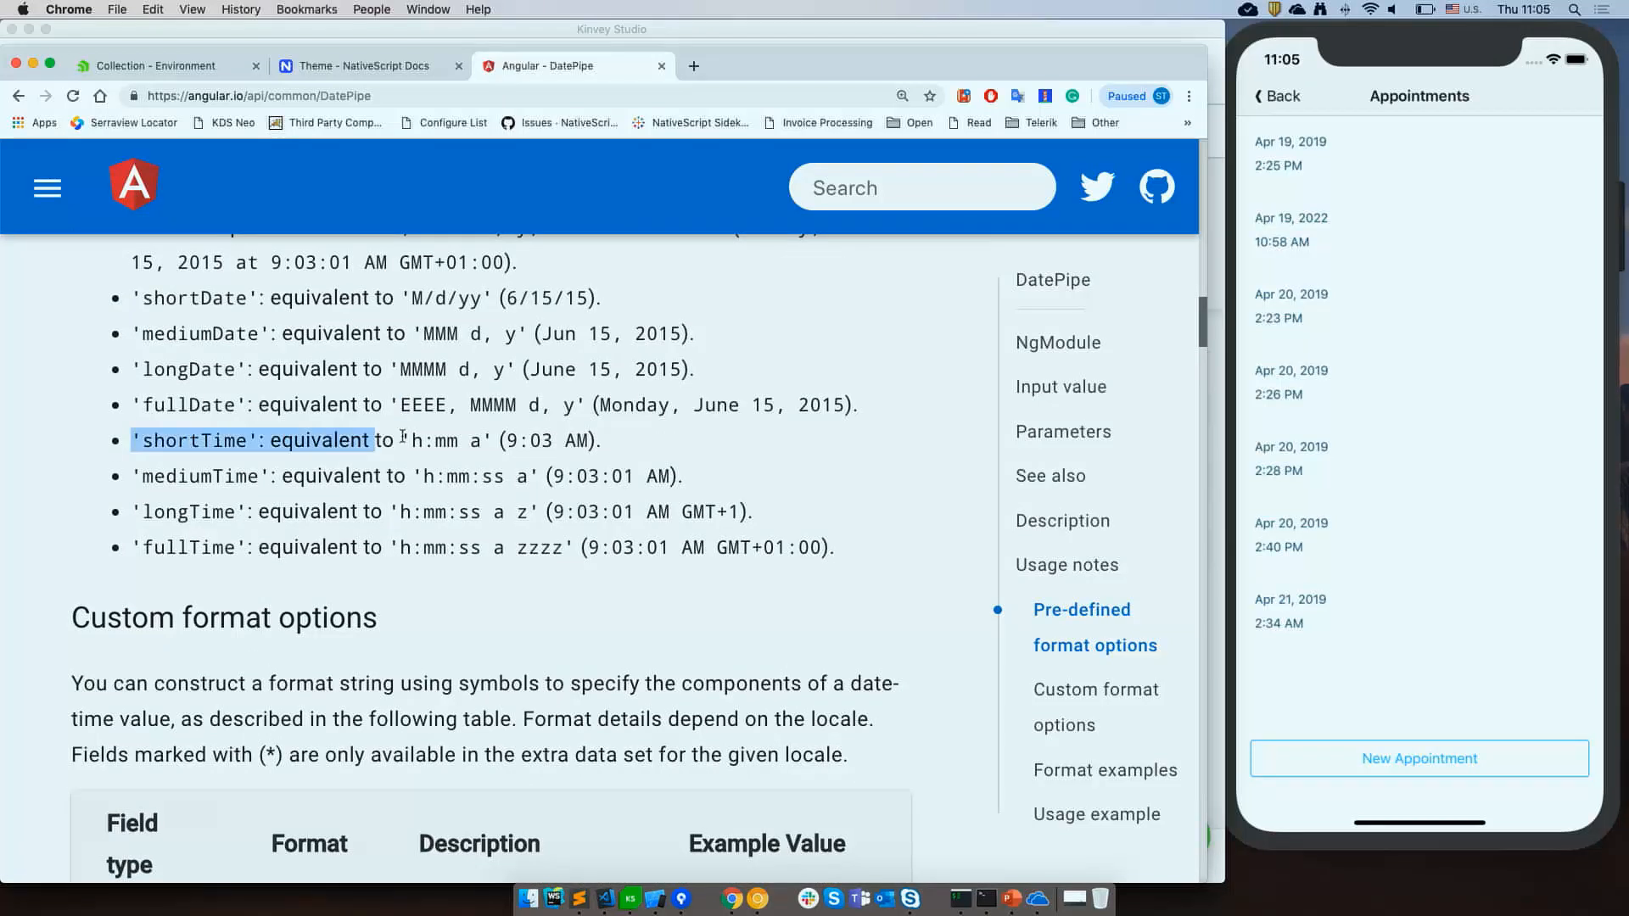
{"action": "triple_click", "coordinate": [687, 442]}
{"action": "left_click", "coordinate": [1010, 502]}
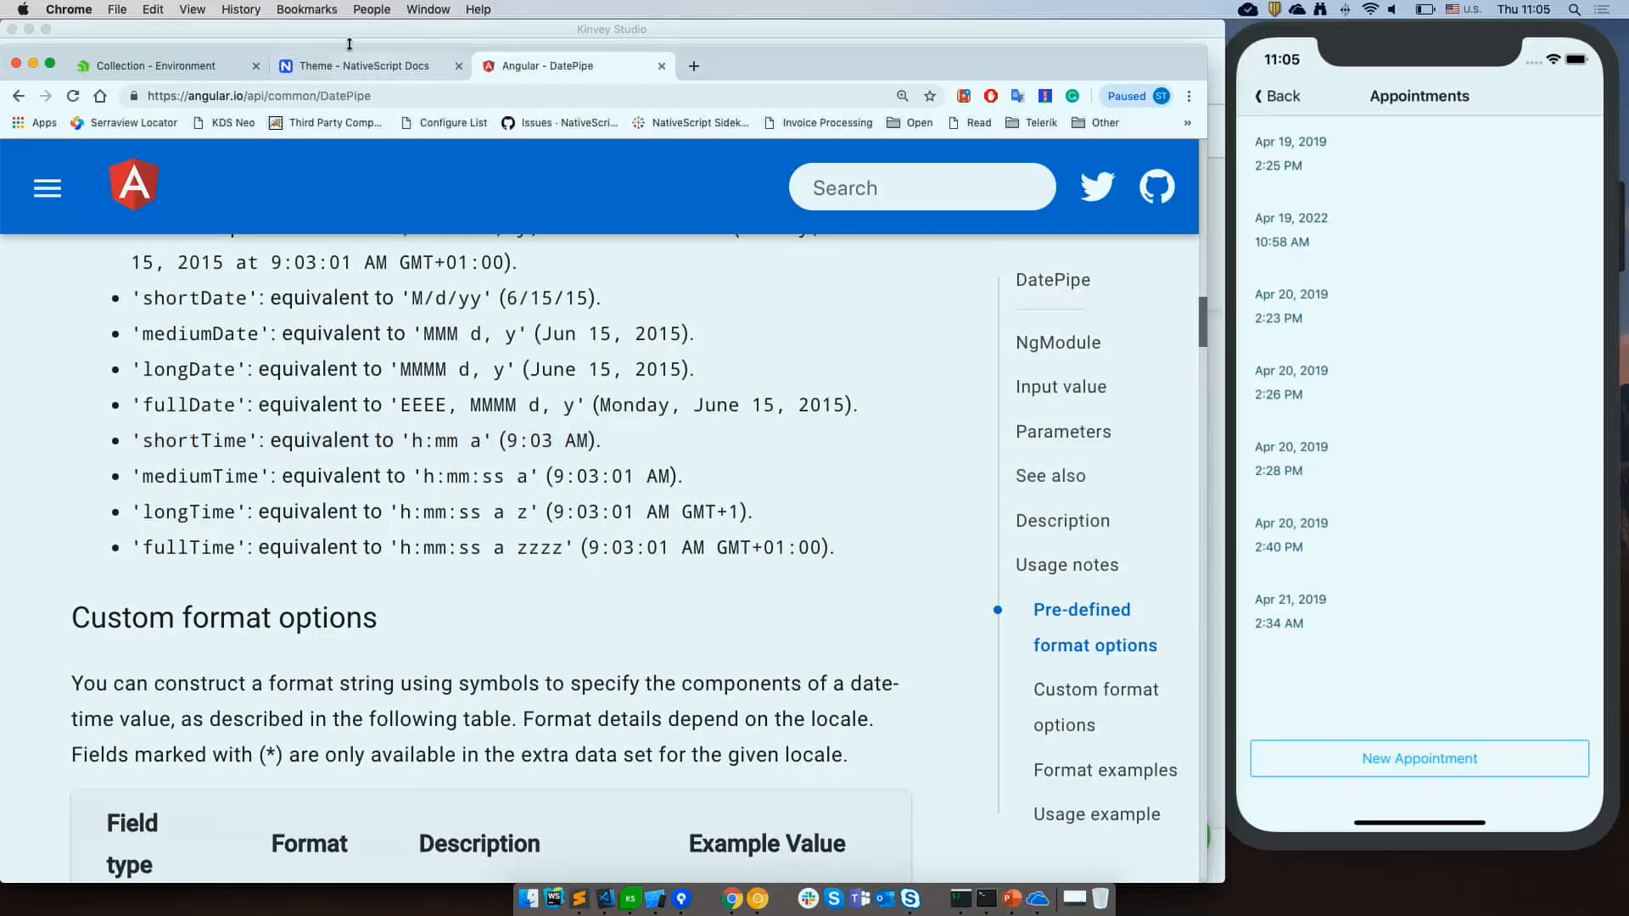
Return to the app and open the Schedule an Appointment screen from the appointments list in the simulator.
{"action": "key", "text": "super+Tab"}
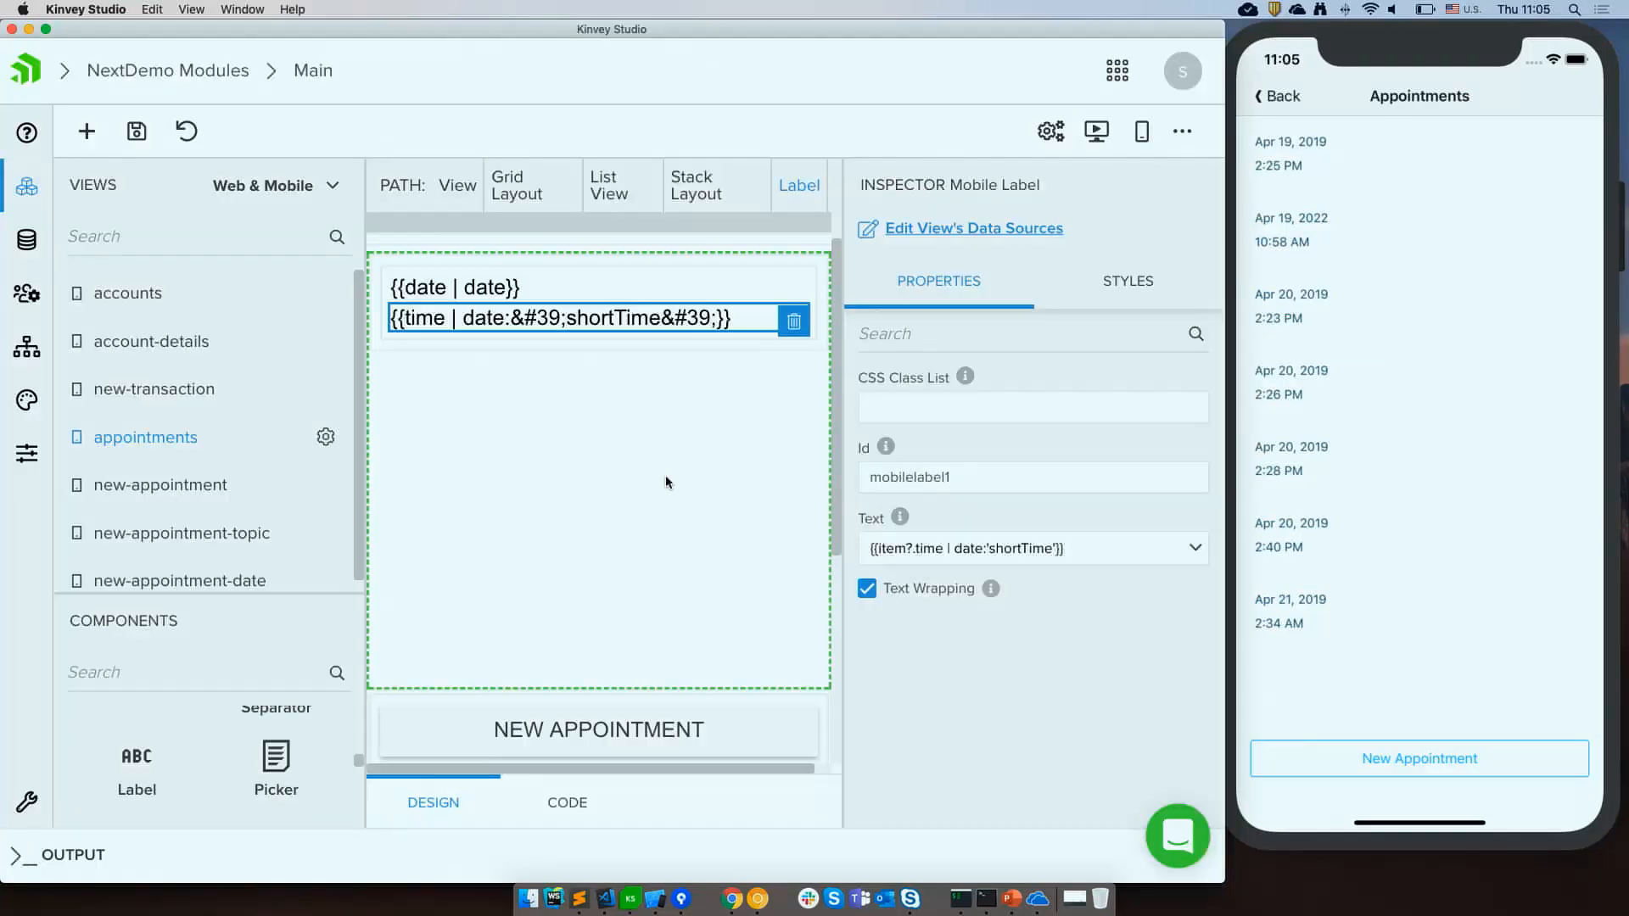
{"action": "left_click", "coordinate": [1381, 571]}
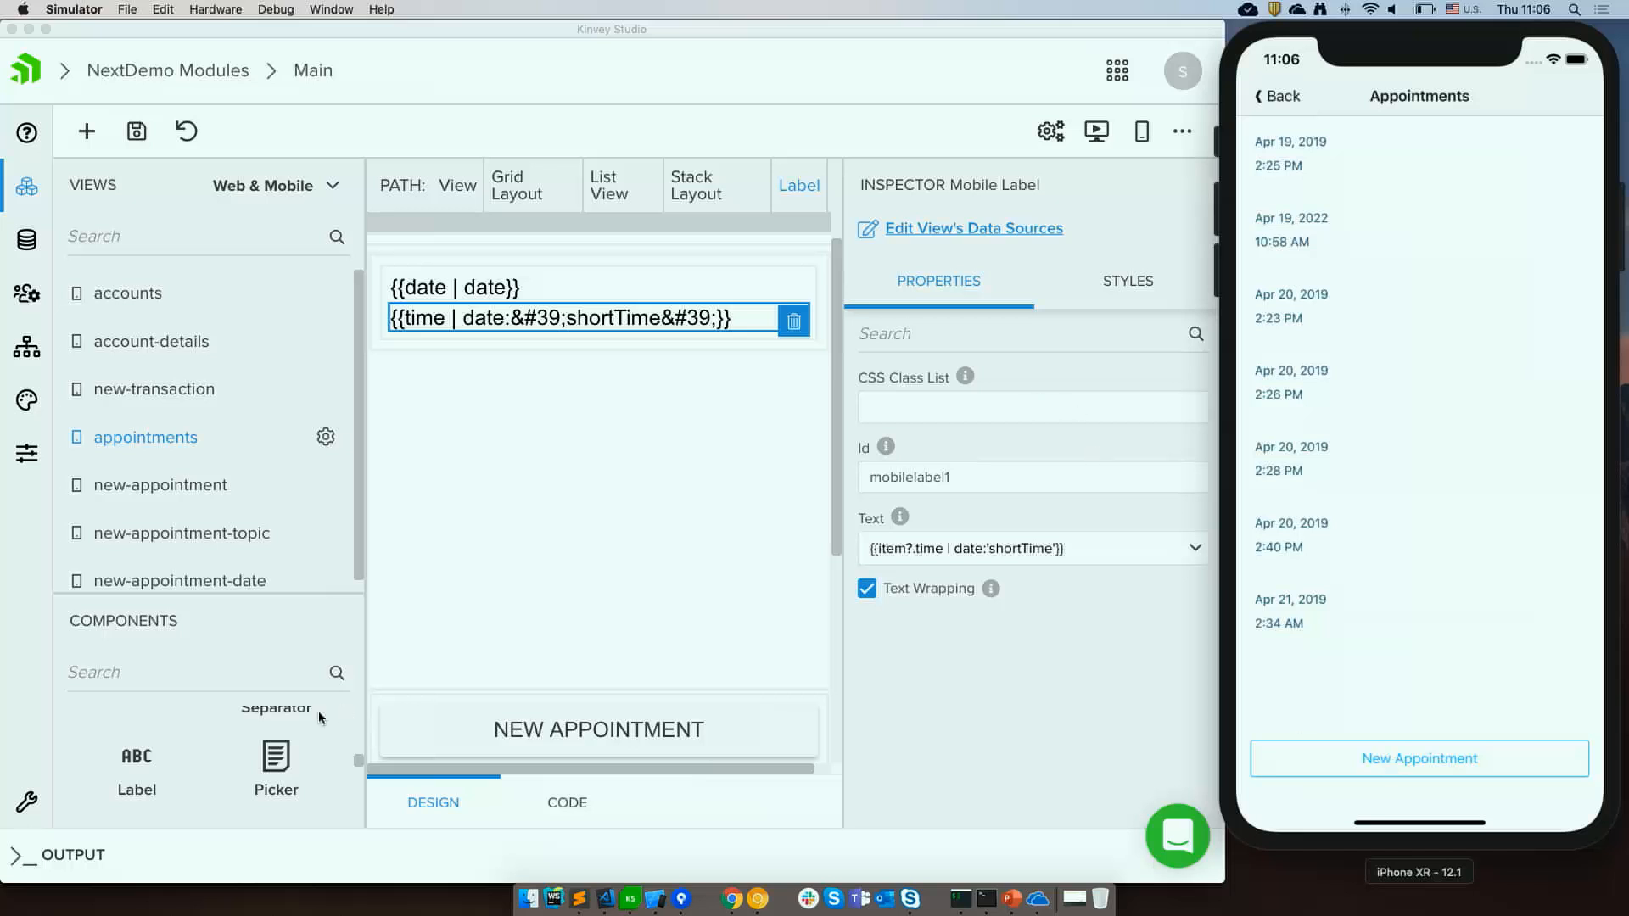
{"action": "left_click", "coordinate": [186, 435]}
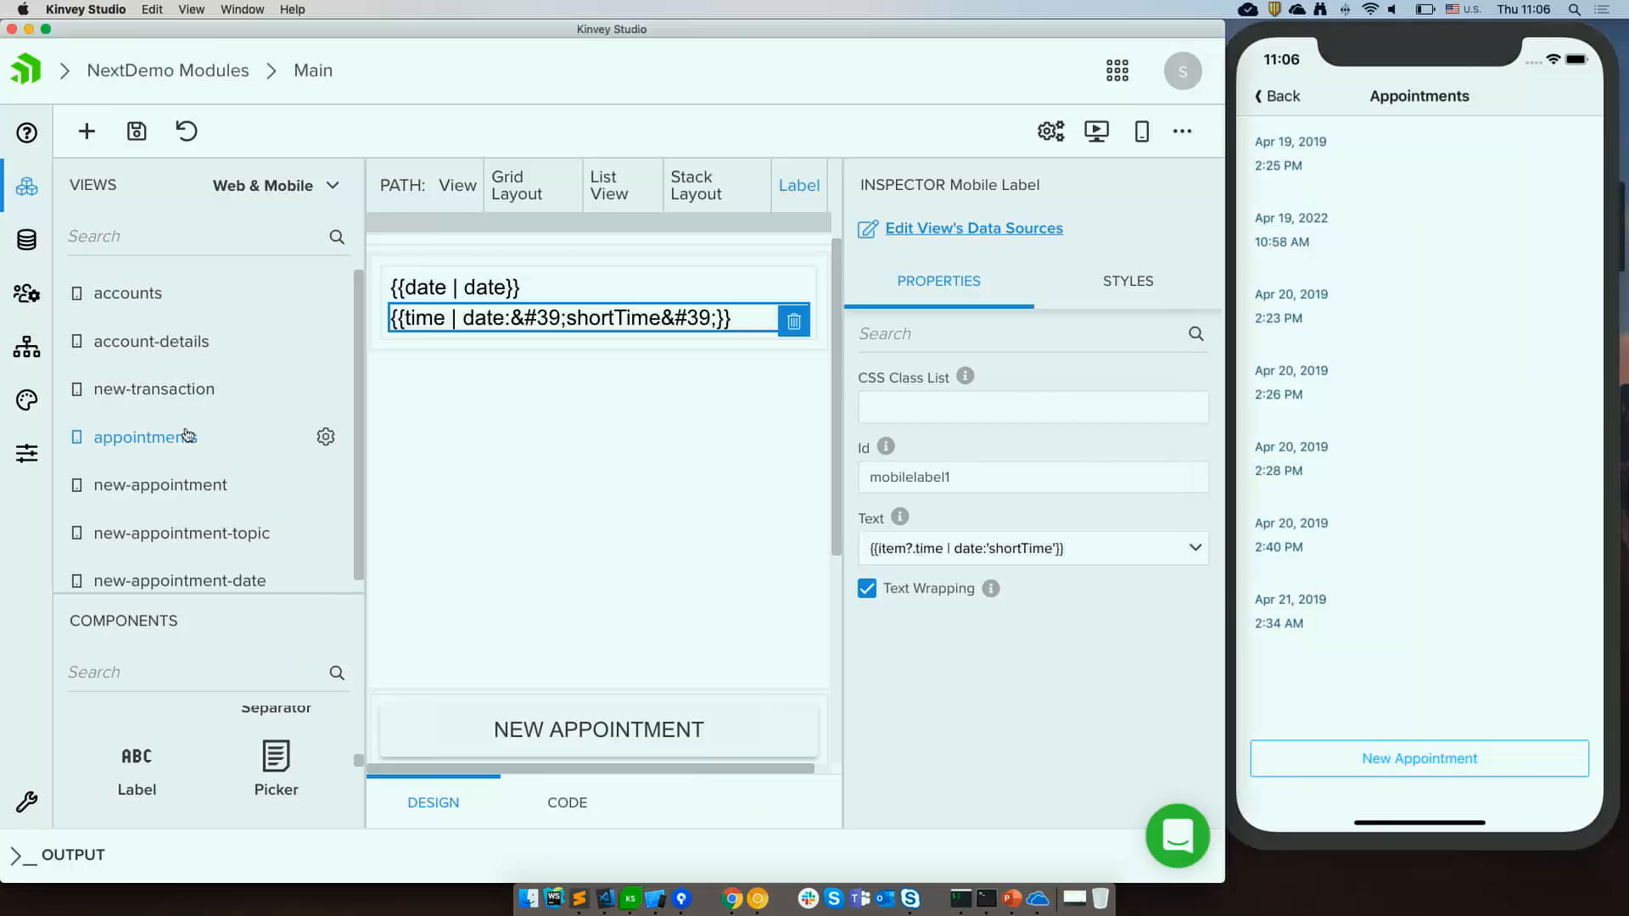
{"action": "scroll", "coordinate": [522, 574], "scroll_direction": "down", "scroll_amount": 3}
{"action": "scroll", "coordinate": [521, 573], "scroll_direction": "down", "scroll_amount": 2}
{"action": "left_click", "coordinate": [624, 626]}
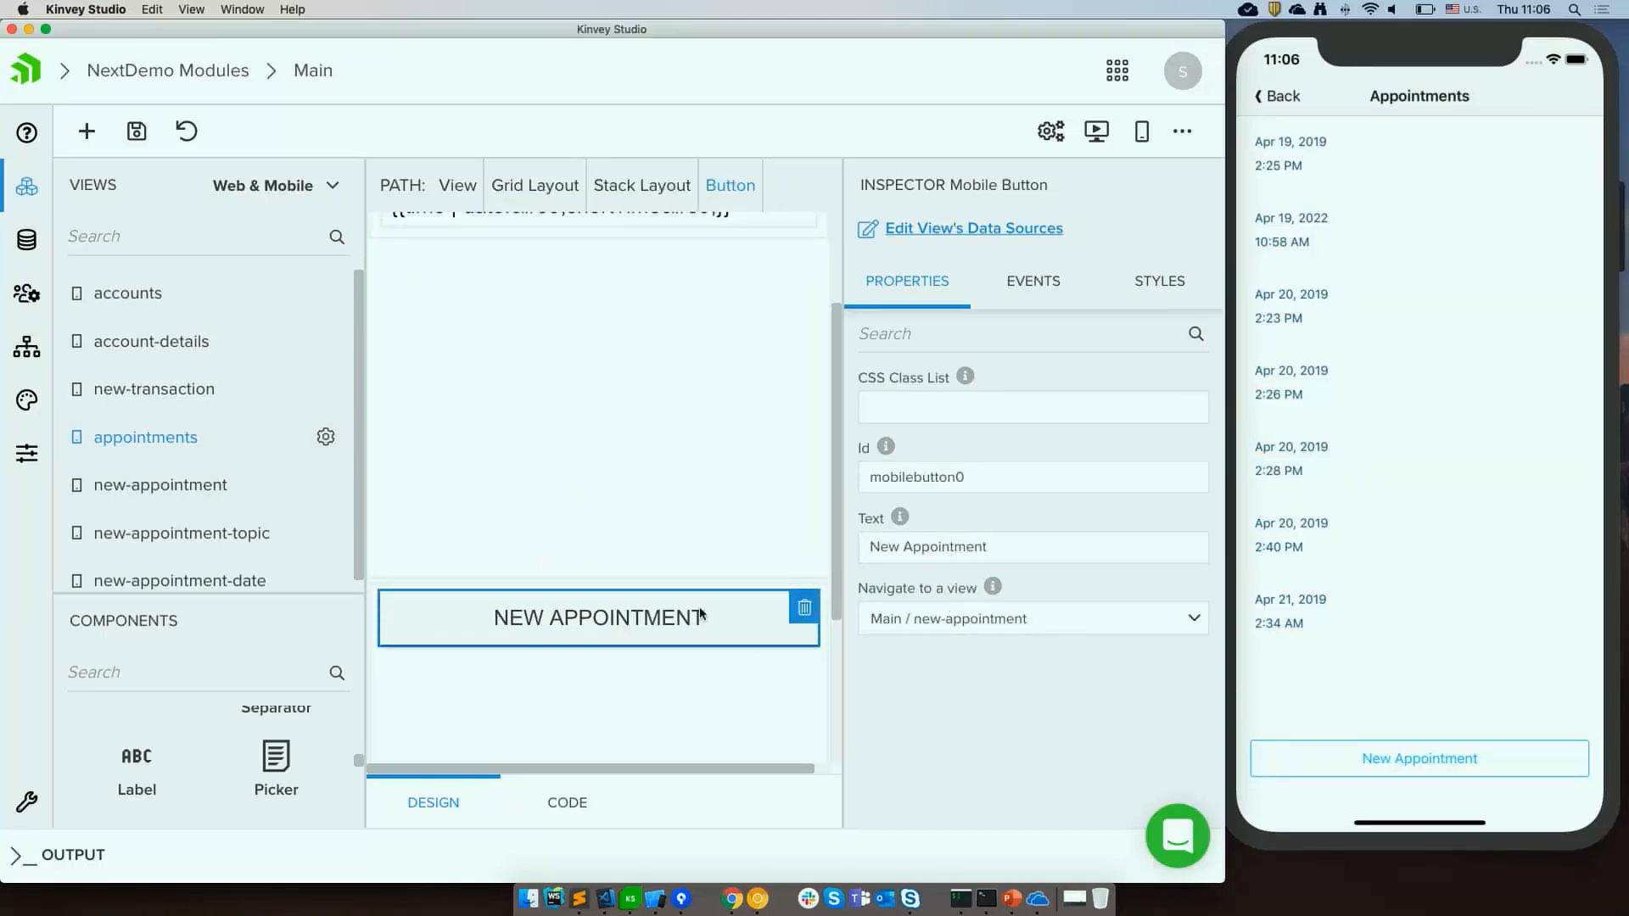
{"action": "left_click", "coordinate": [1369, 750]}
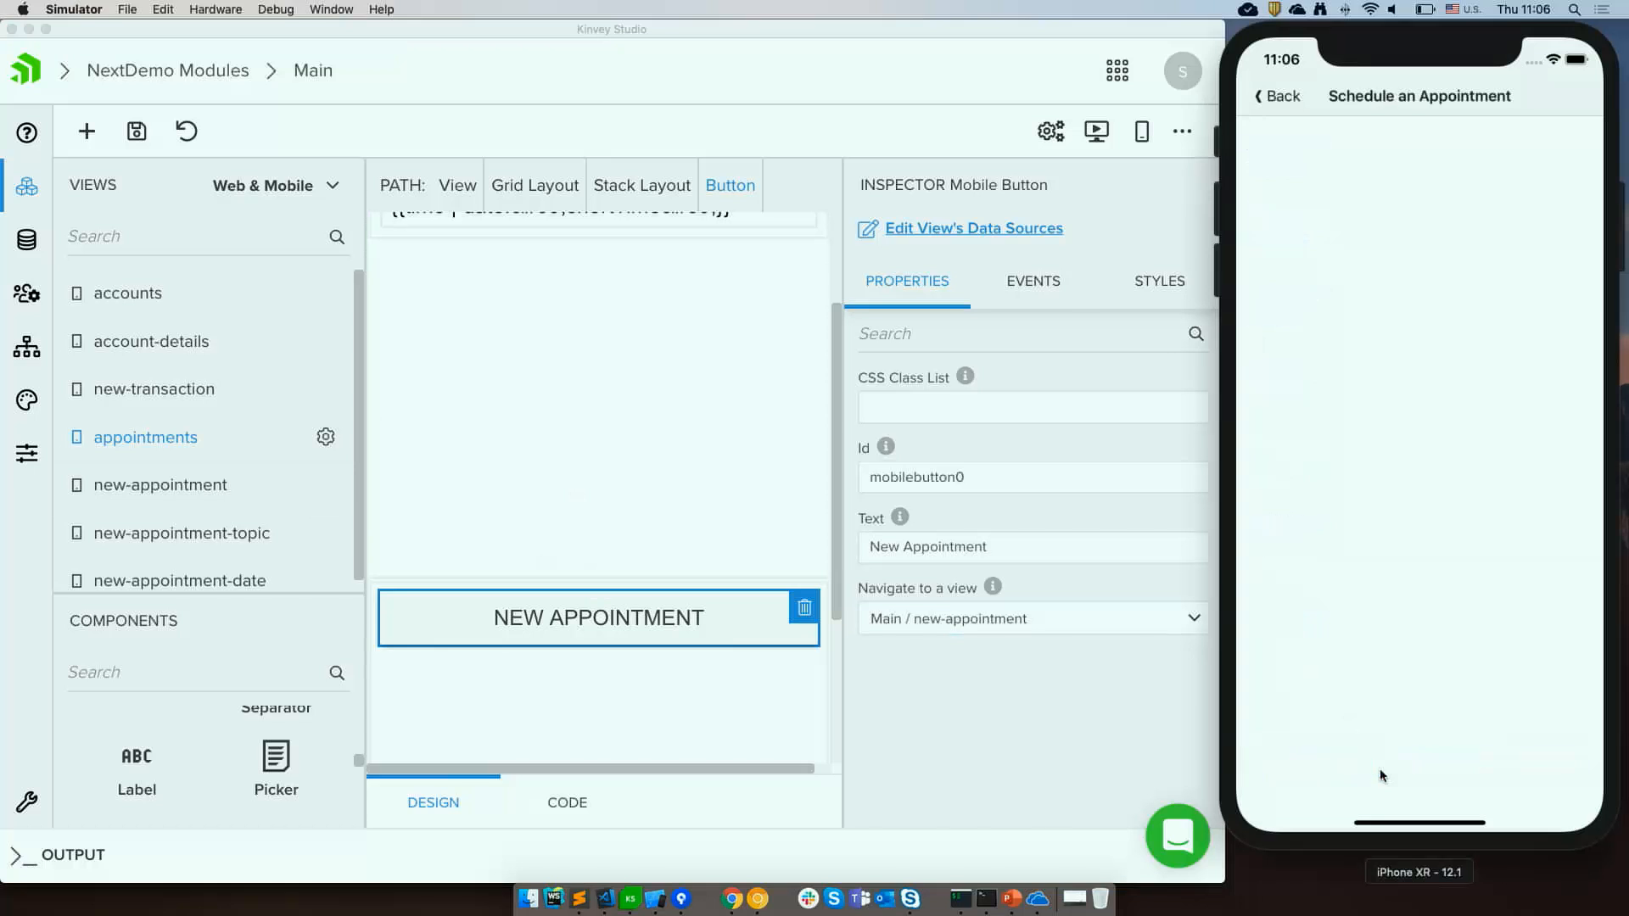
Open the new-appointment view and drop a Mapbox component onto its empty canvas.
{"action": "left_click", "coordinate": [163, 490]}
{"action": "left_click", "coordinate": [163, 486]}
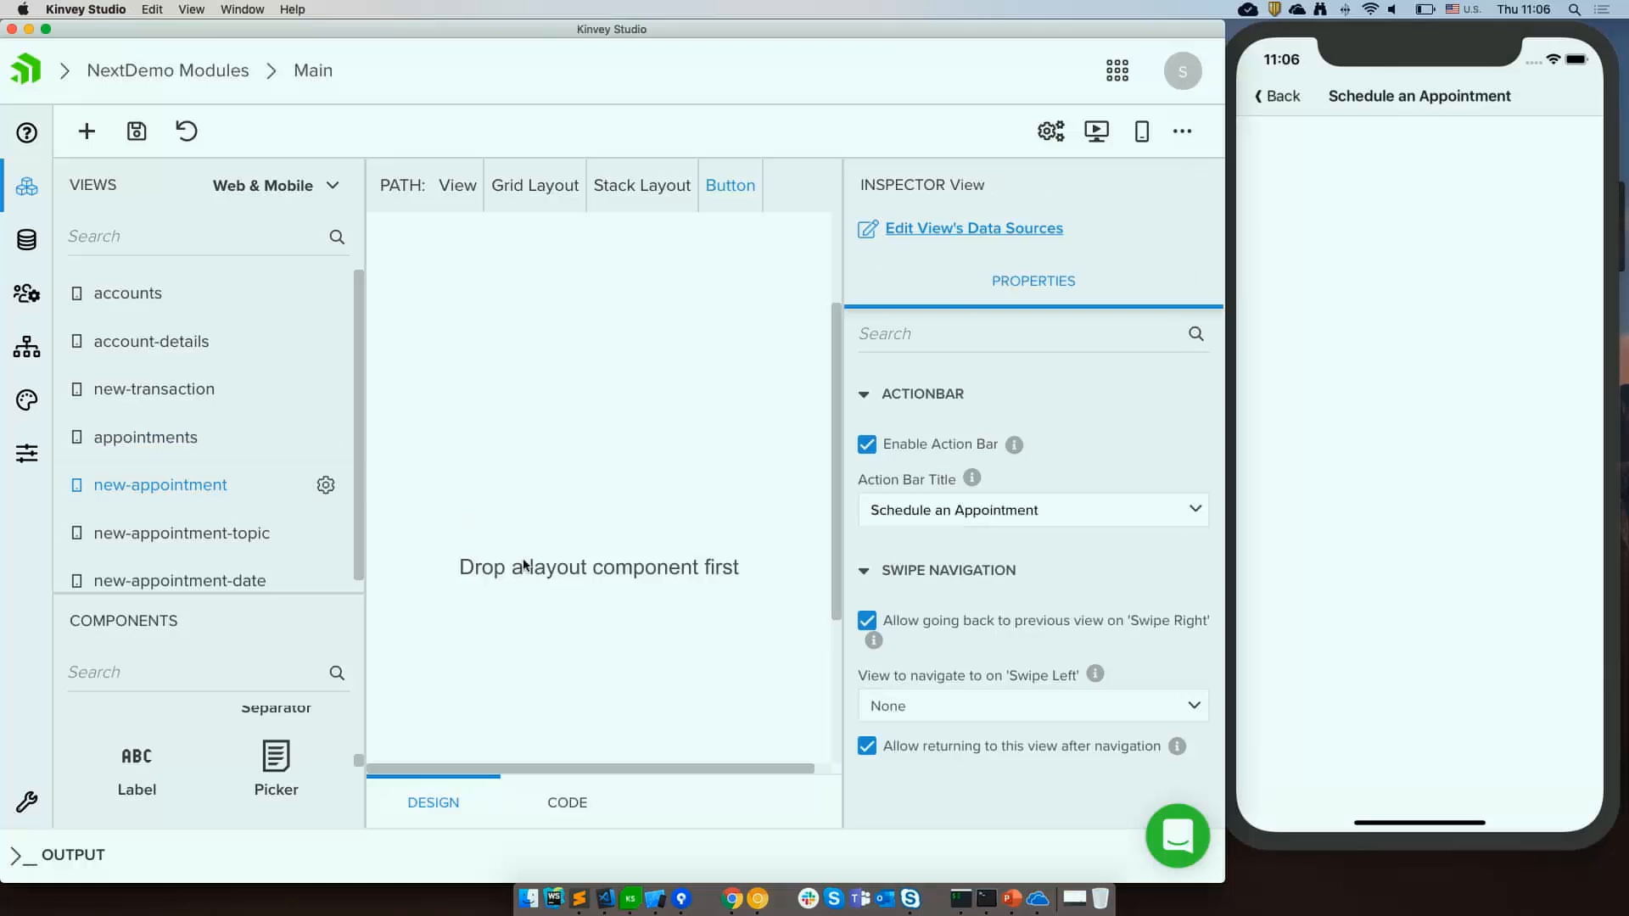
{"action": "key", "text": "super+minus"}
{"action": "key", "text": "super+minus"}
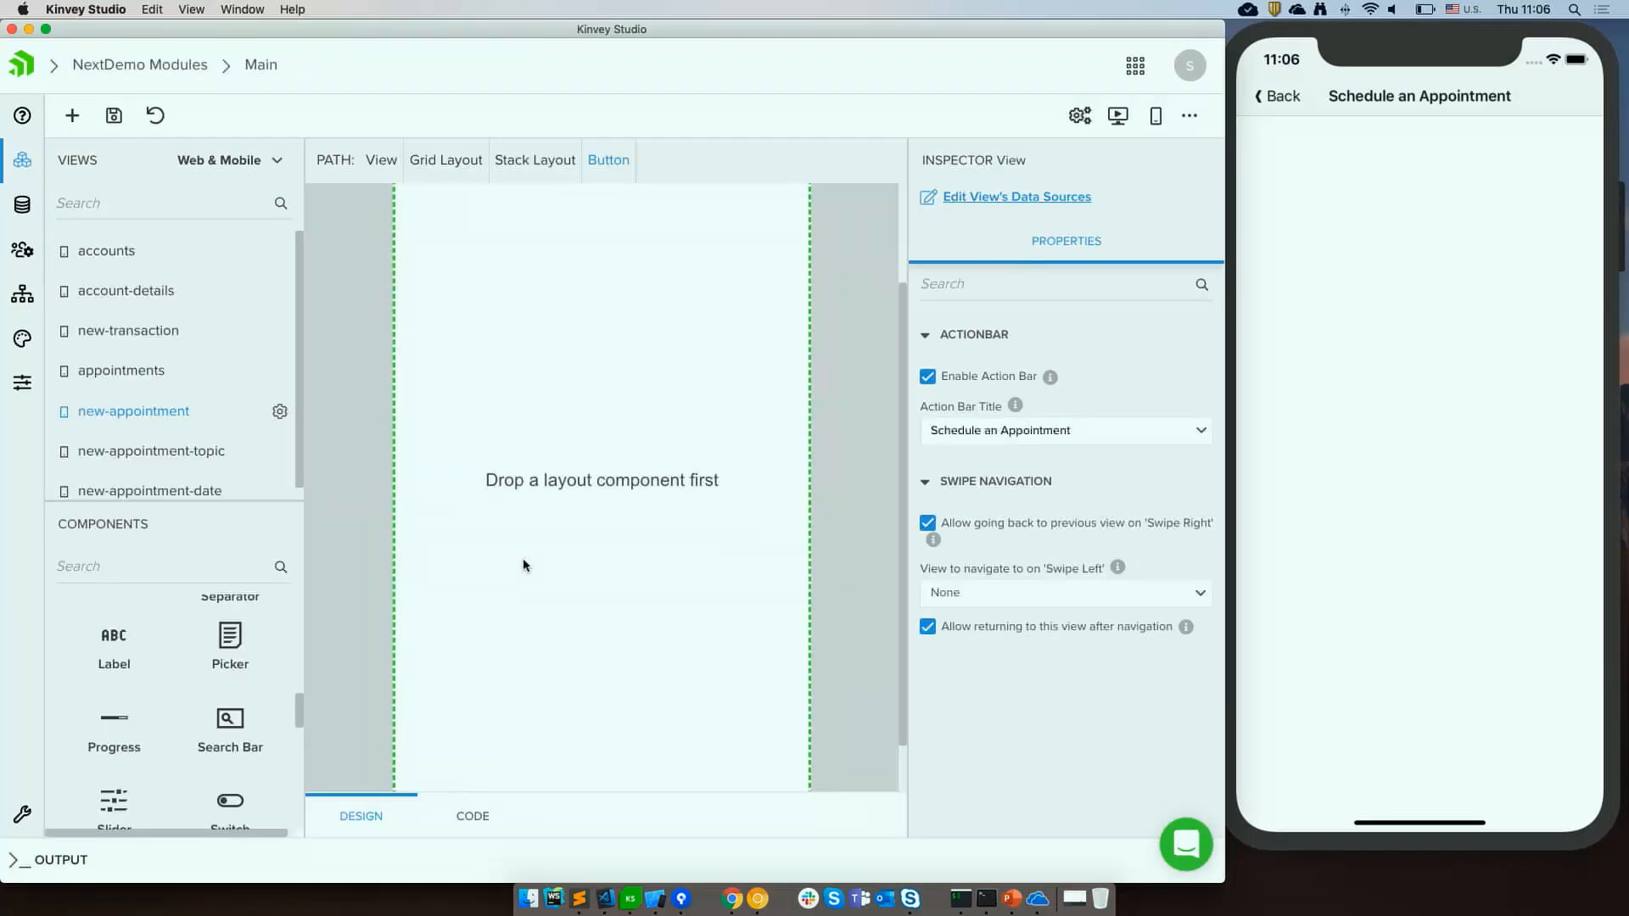
{"action": "scroll", "coordinate": [522, 557], "scroll_direction": "down", "scroll_amount": 1}
{"action": "scroll", "coordinate": [194, 723], "scroll_direction": "down", "scroll_amount": 5}
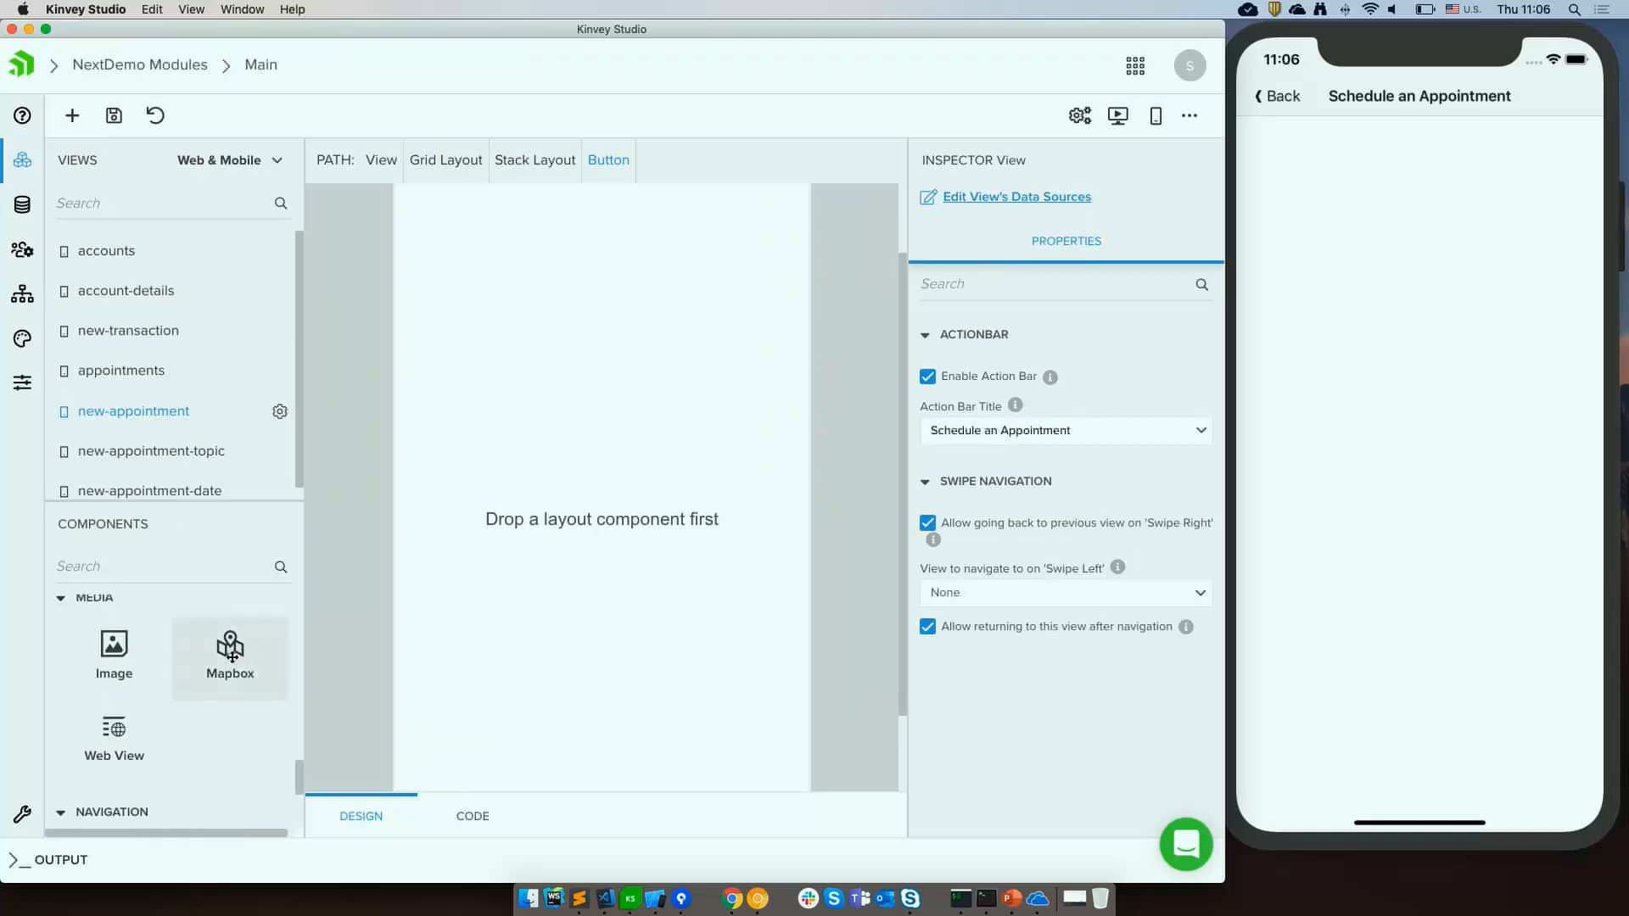
{"action": "left_click_drag", "start_coordinate": [230, 653], "coordinate": [649, 452]}
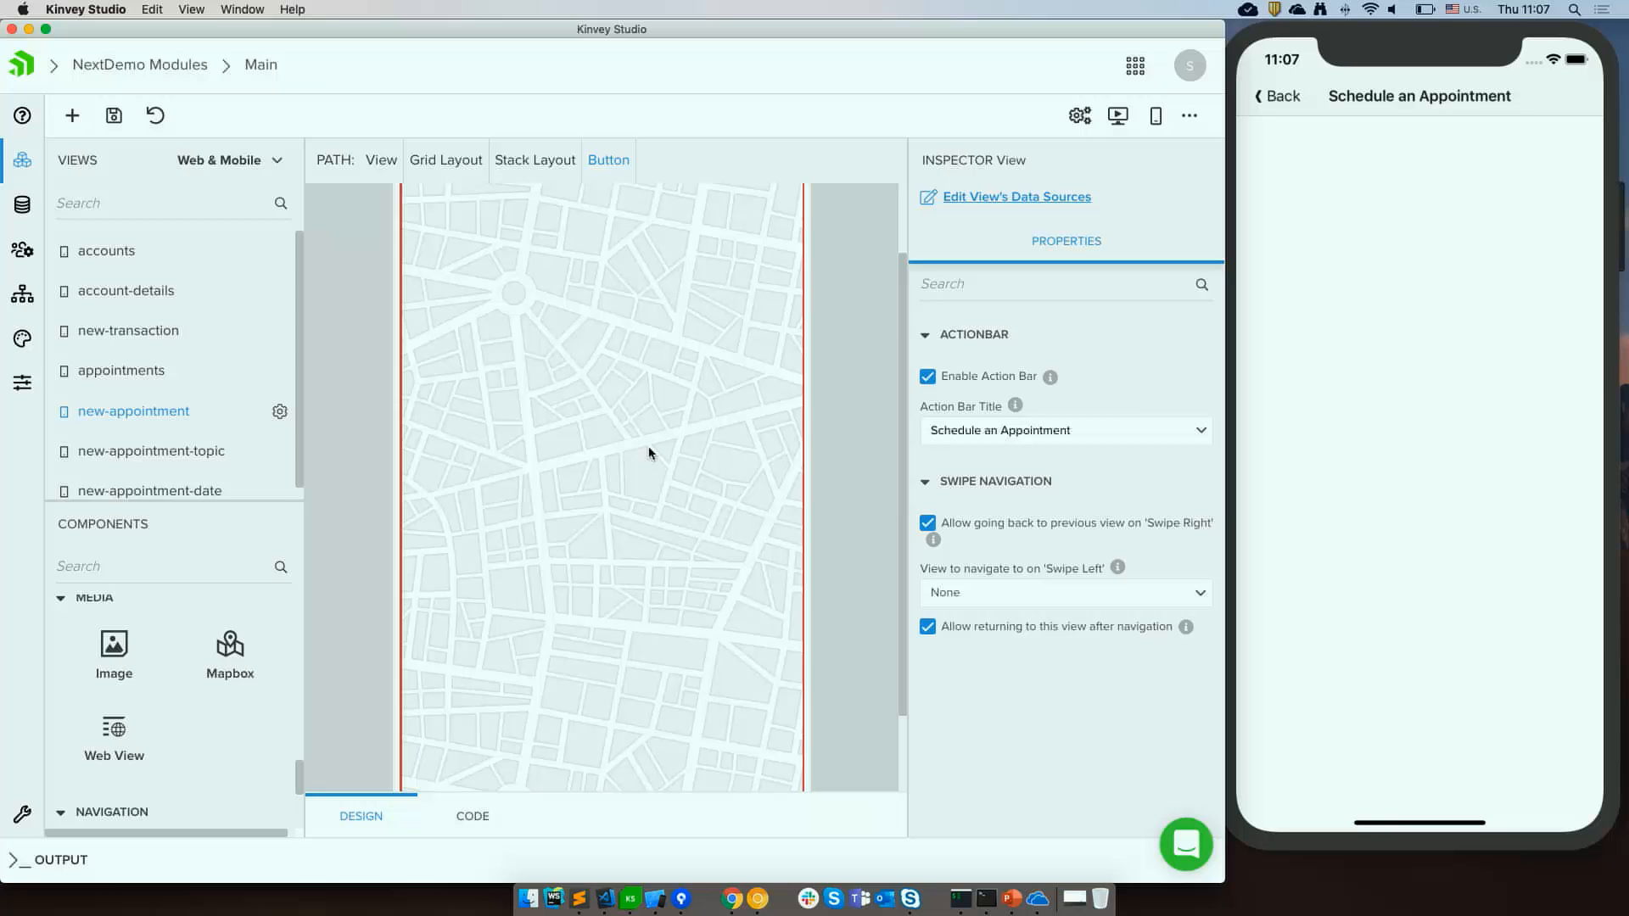
{"action": "left_click", "coordinate": [649, 452]}
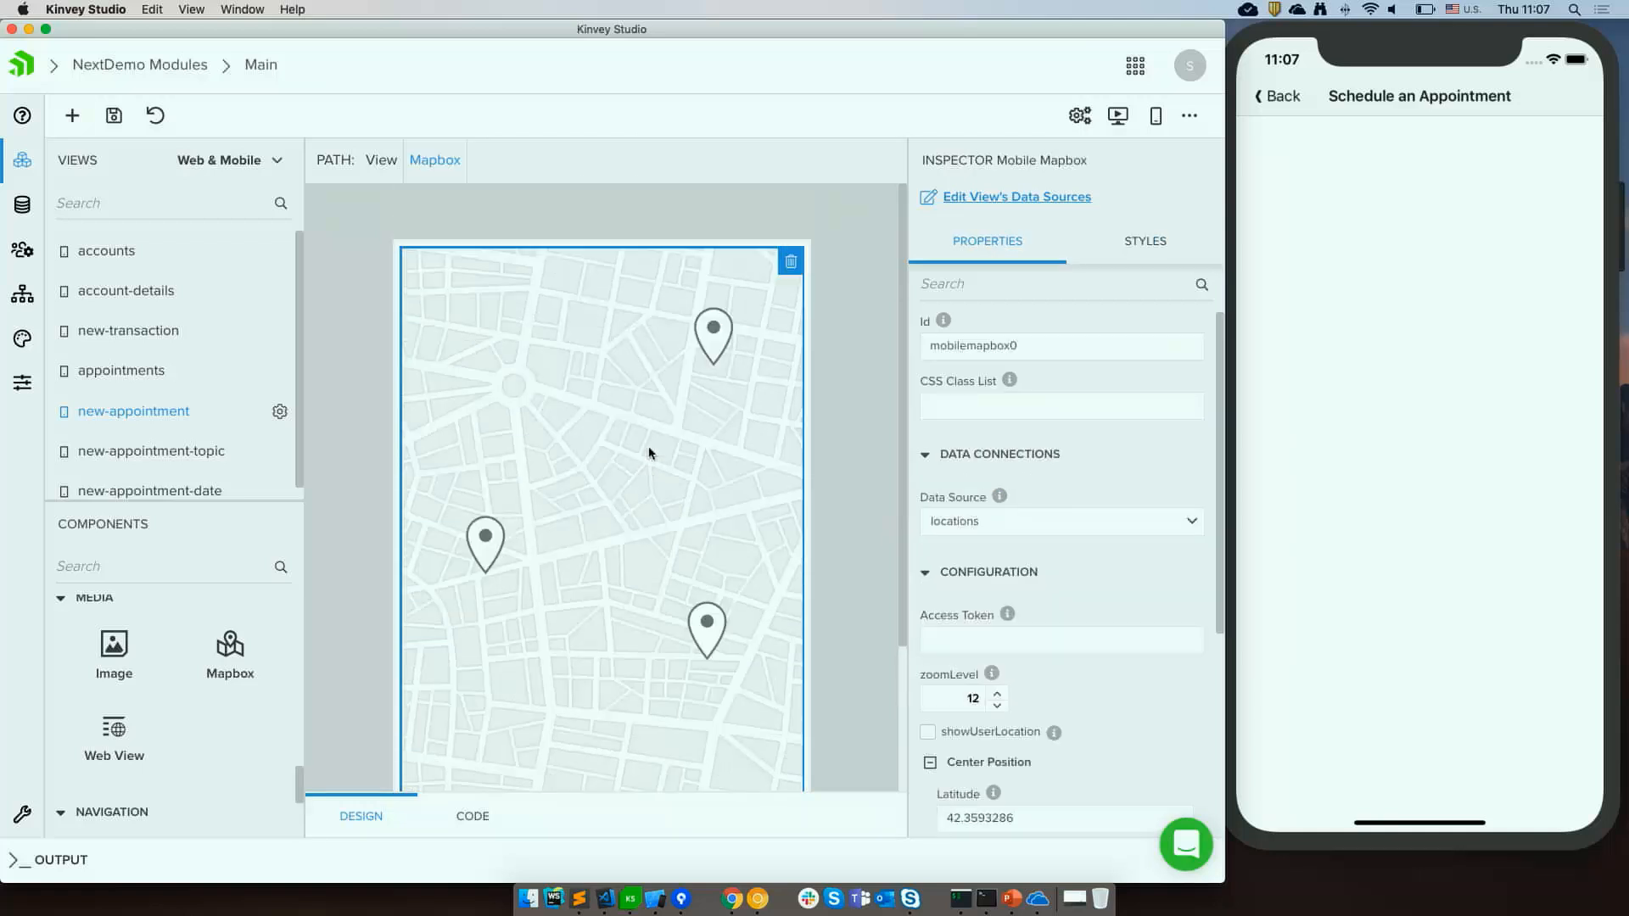
Switch to Sublime Text and copy the Mapbox access token from the snippets file.
{"action": "left_click", "coordinate": [580, 898]}
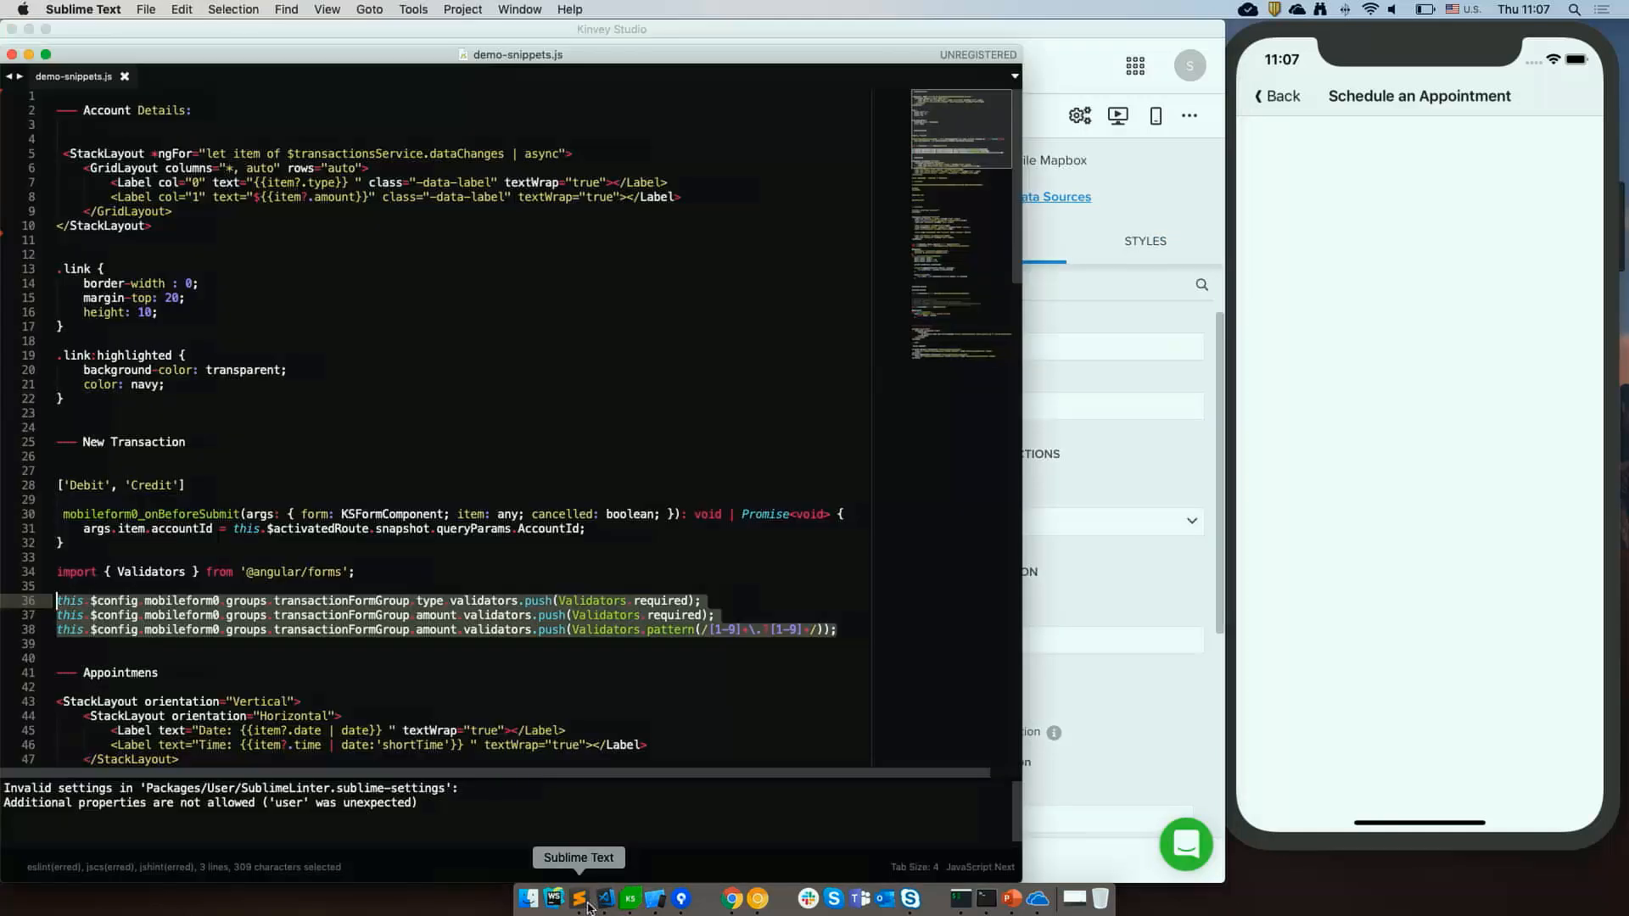
{"action": "left_click", "coordinate": [682, 629]}
{"action": "scroll", "coordinate": [683, 630], "scroll_direction": "down", "scroll_amount": 6}
{"action": "left_click", "coordinate": [681, 642]}
{"action": "triple_click", "coordinate": [680, 642]}
{"action": "key", "text": "super+c"}
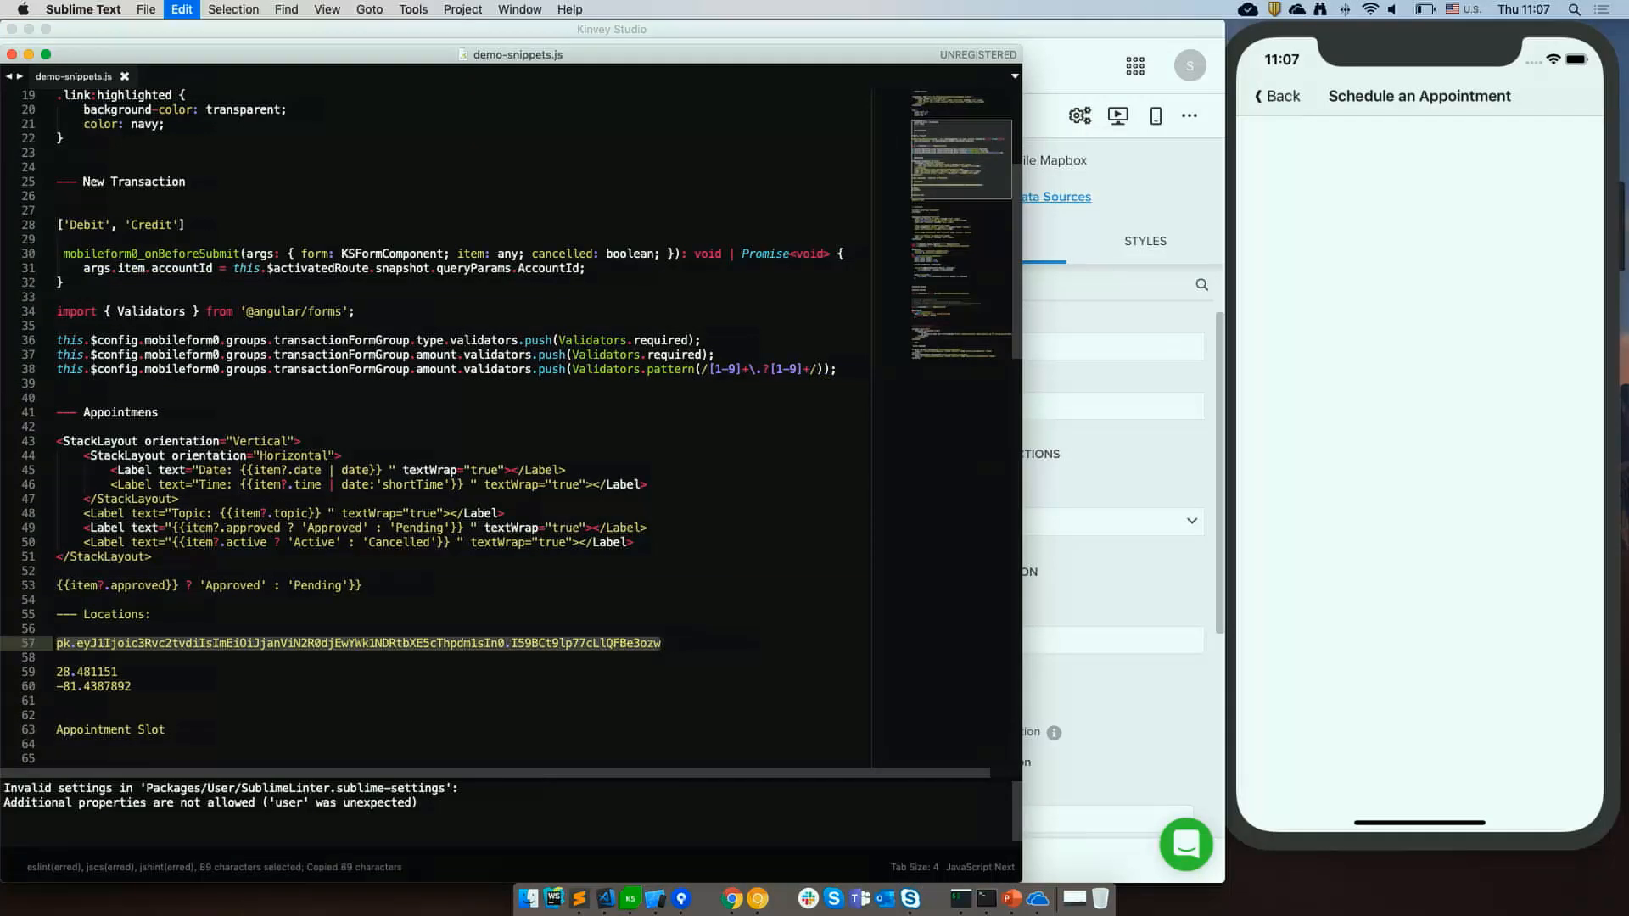
Paste the Mapbox access token into the map component's Access Token property.
{"action": "key", "text": "super+Tab"}
{"action": "left_click", "coordinate": [1010, 640]}
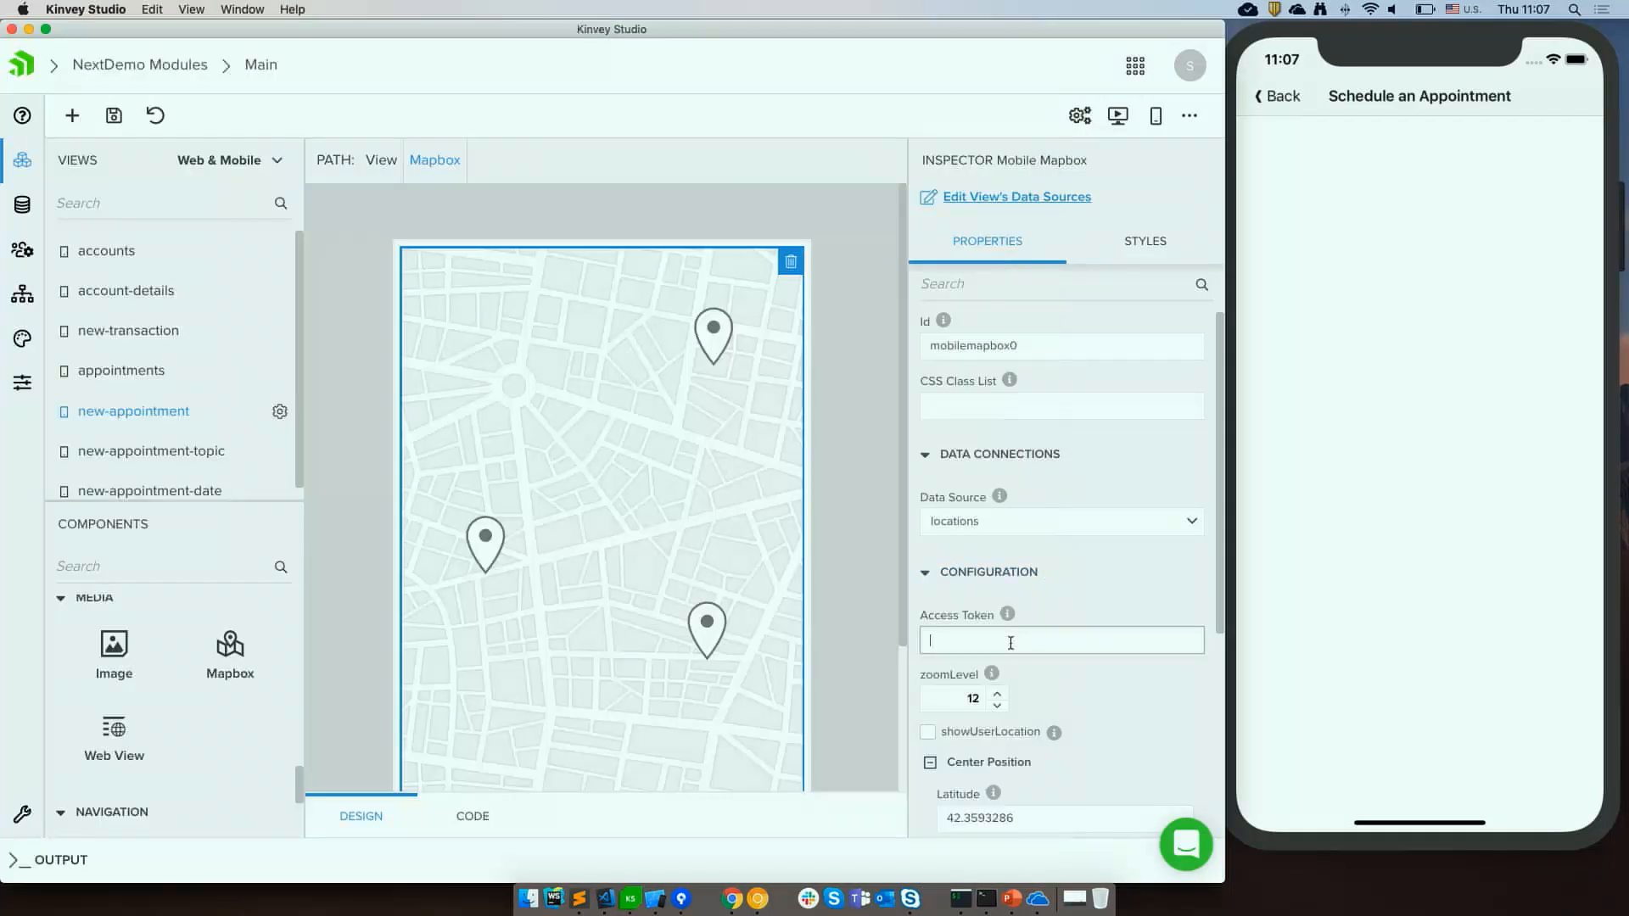
{"action": "key", "text": "super+v"}
Lower the map's zoom level to 9.
{"action": "scroll", "coordinate": [1010, 643], "scroll_direction": "down", "scroll_amount": 3}
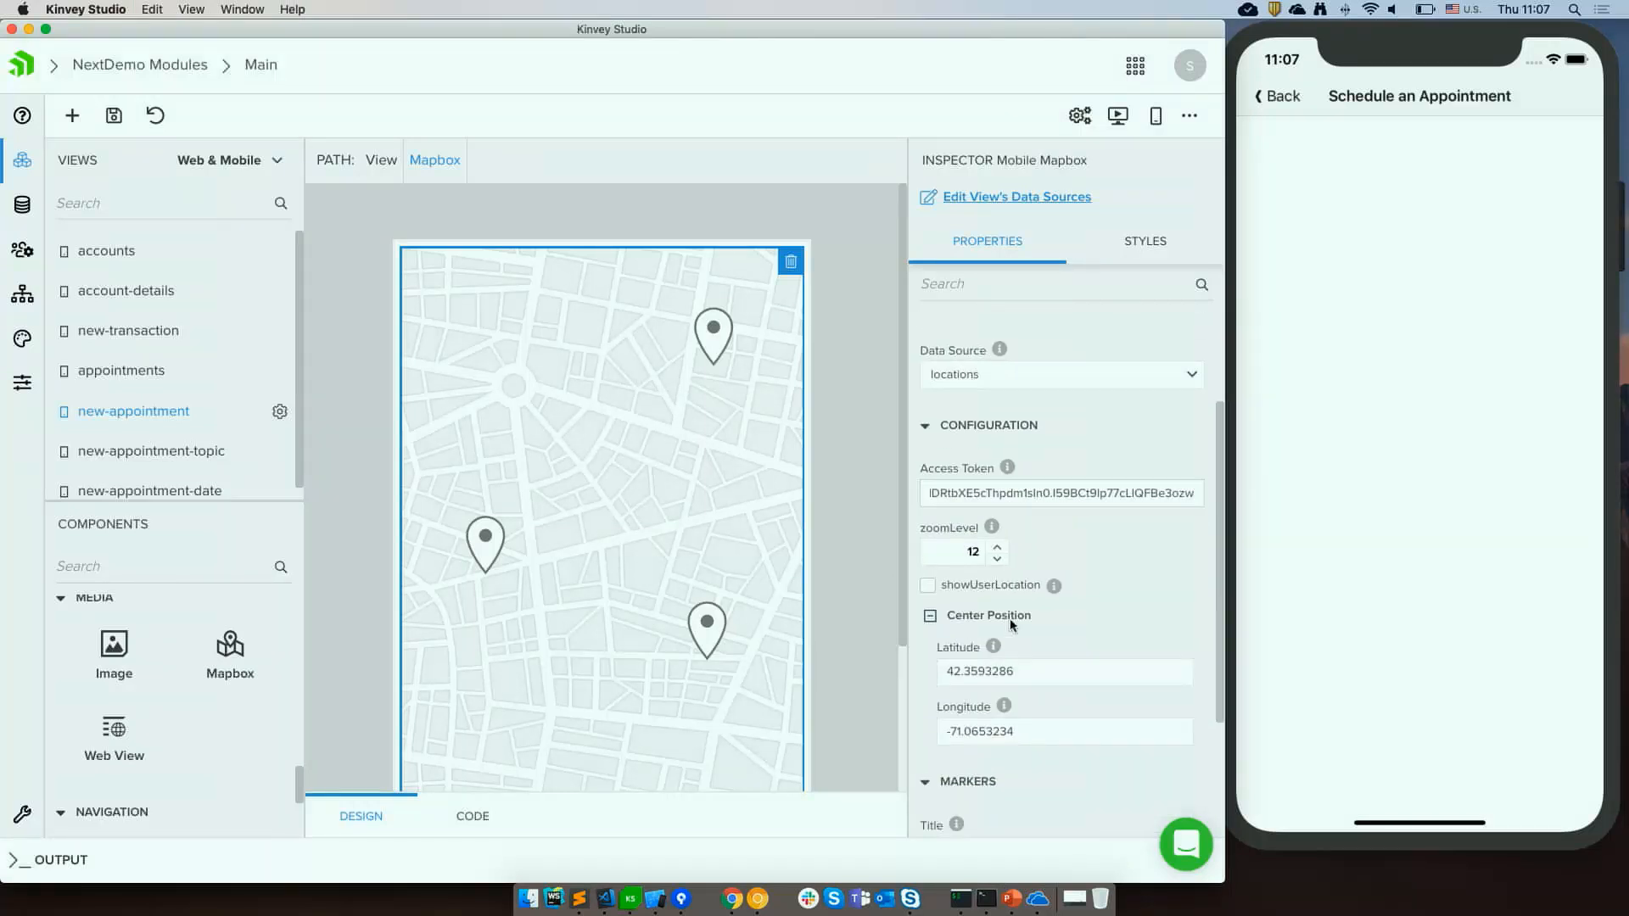
{"action": "left_click", "coordinate": [1000, 561]}
{"action": "left_click", "coordinate": [1001, 562]}
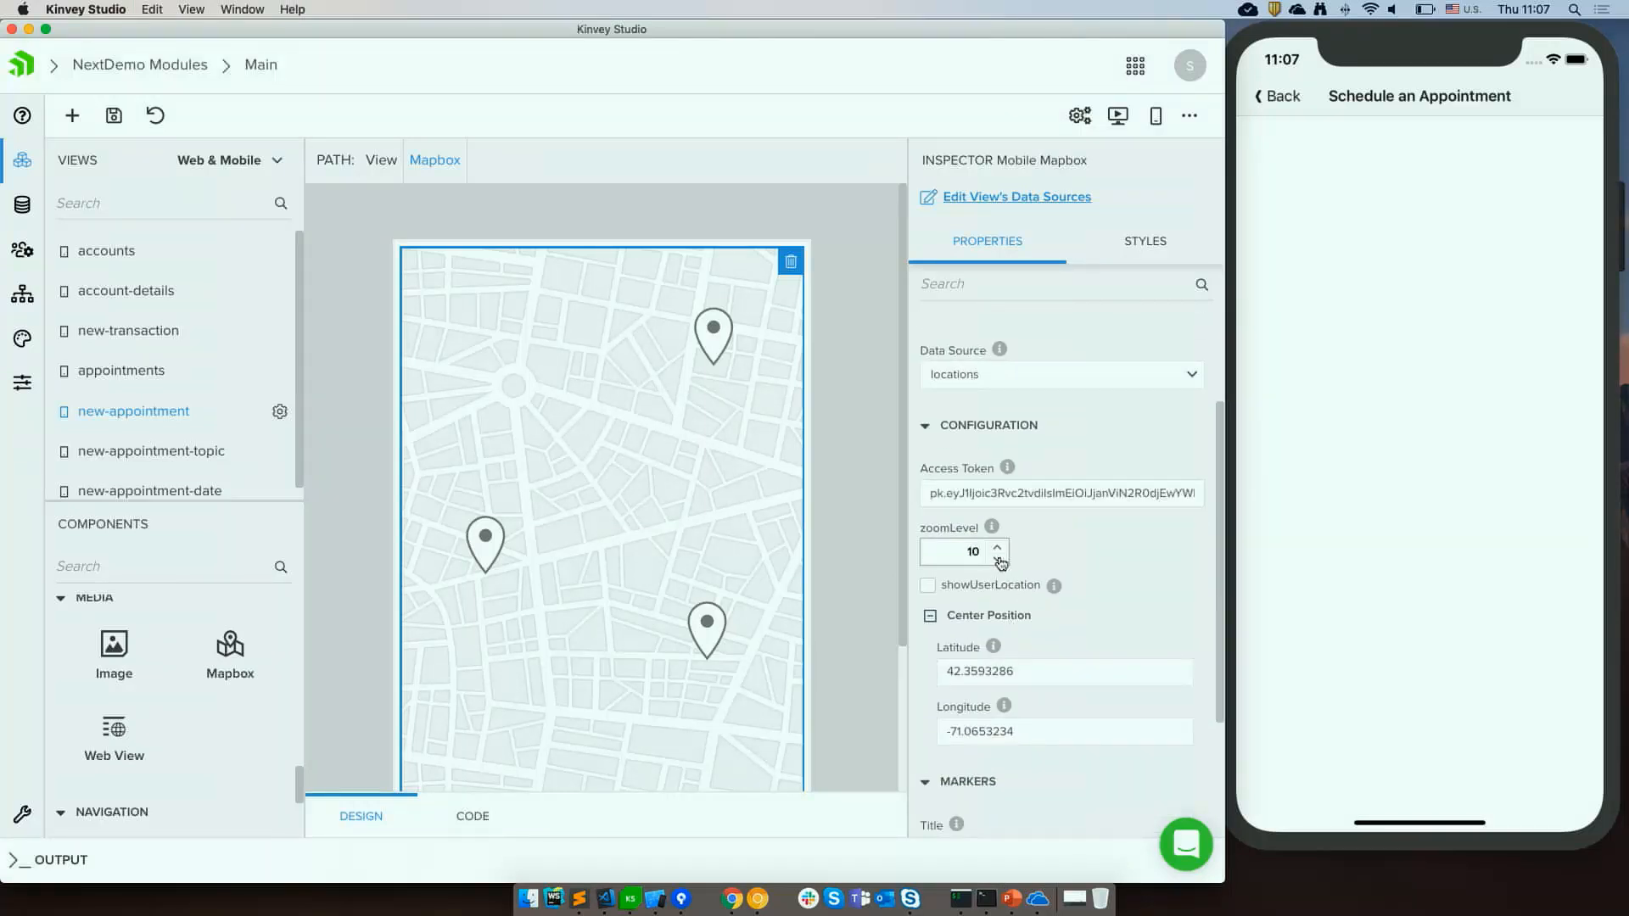
{"action": "scroll", "coordinate": [1059, 543], "scroll_direction": "down", "scroll_amount": 2}
Switch to the snippets file and copy the latitude value 28.481151.
{"action": "key", "text": "super+Tab"}
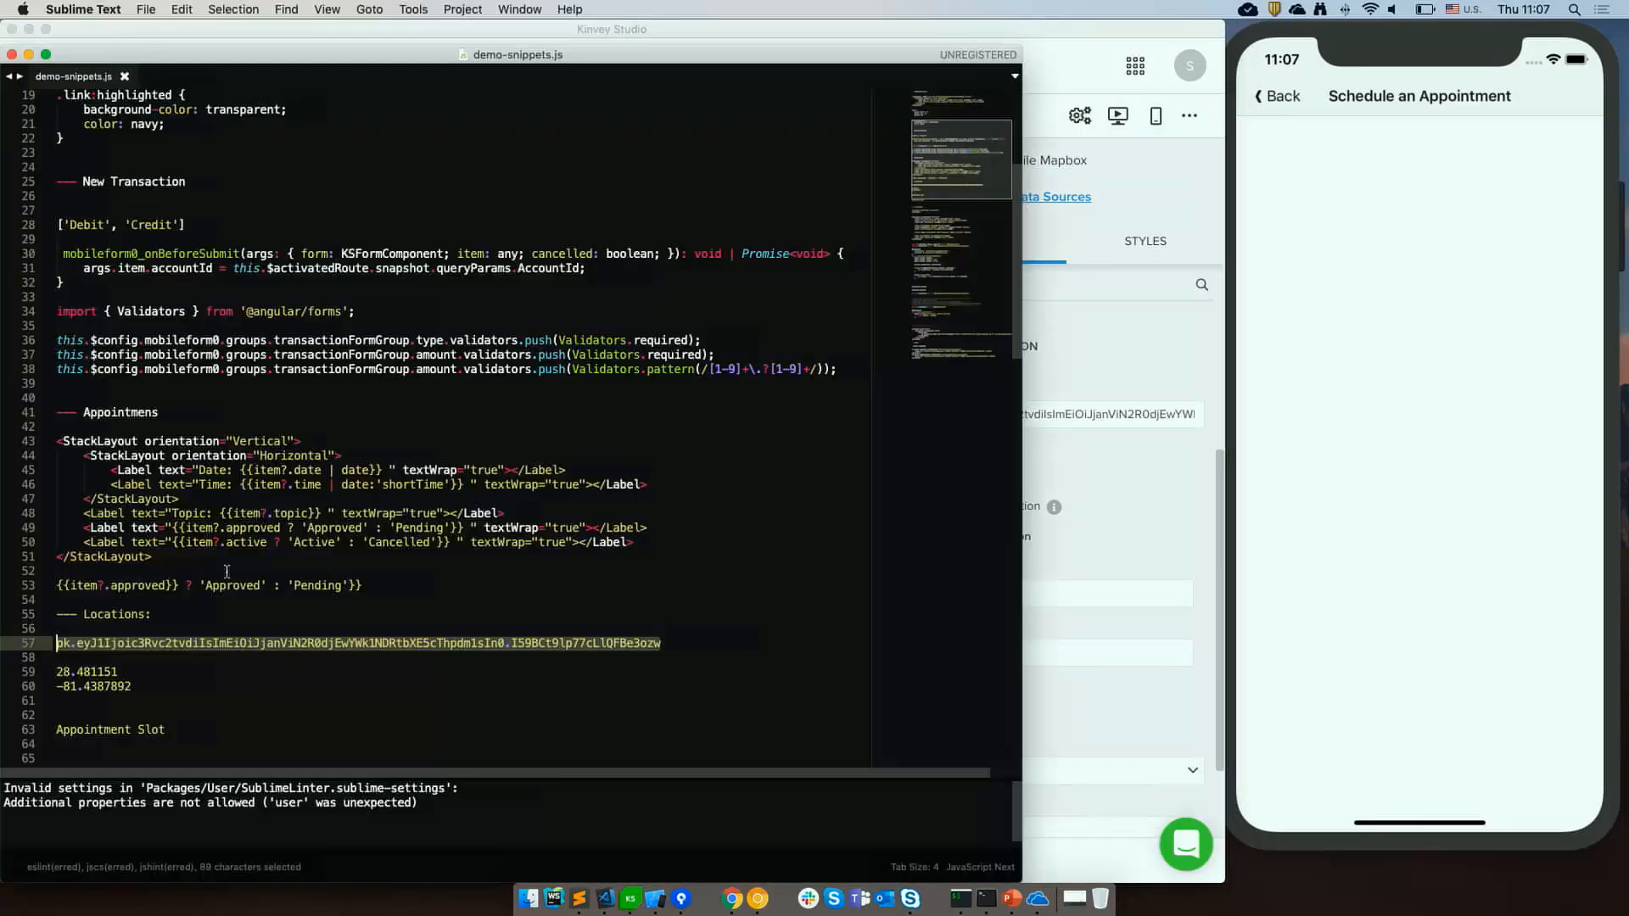
{"action": "key", "text": "Down"}
{"action": "key", "text": "Down"}
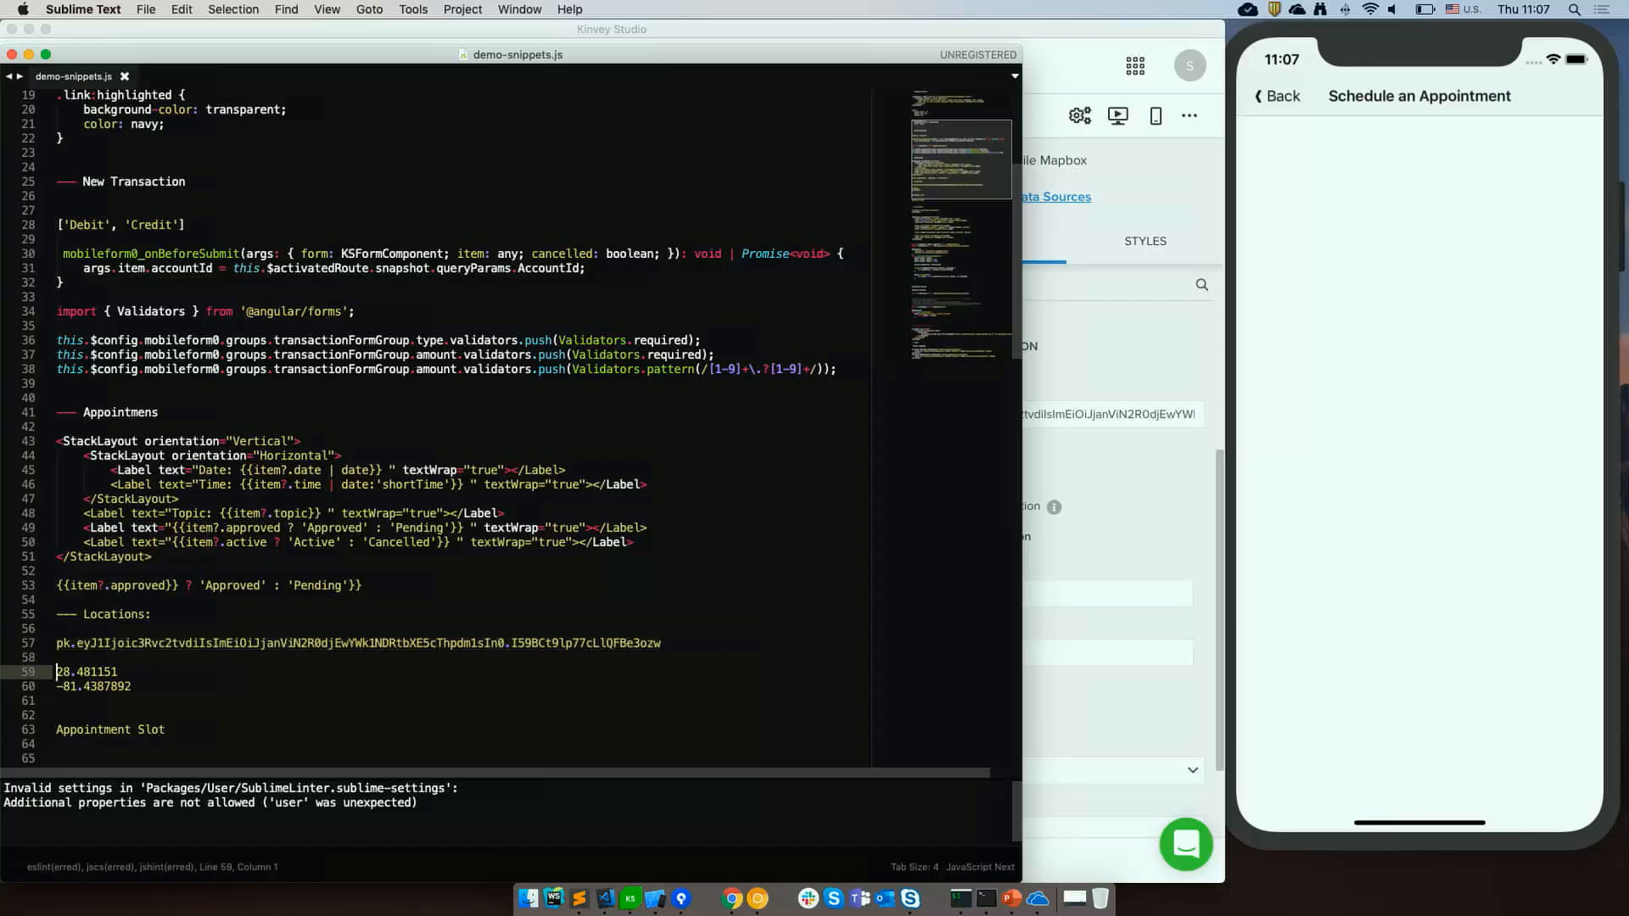
{"action": "key", "text": "shift+super+Right"}
{"action": "key", "text": "super+c"}
Set the map's center Latitude to 28.481151.
{"action": "key", "text": "super+Tab"}
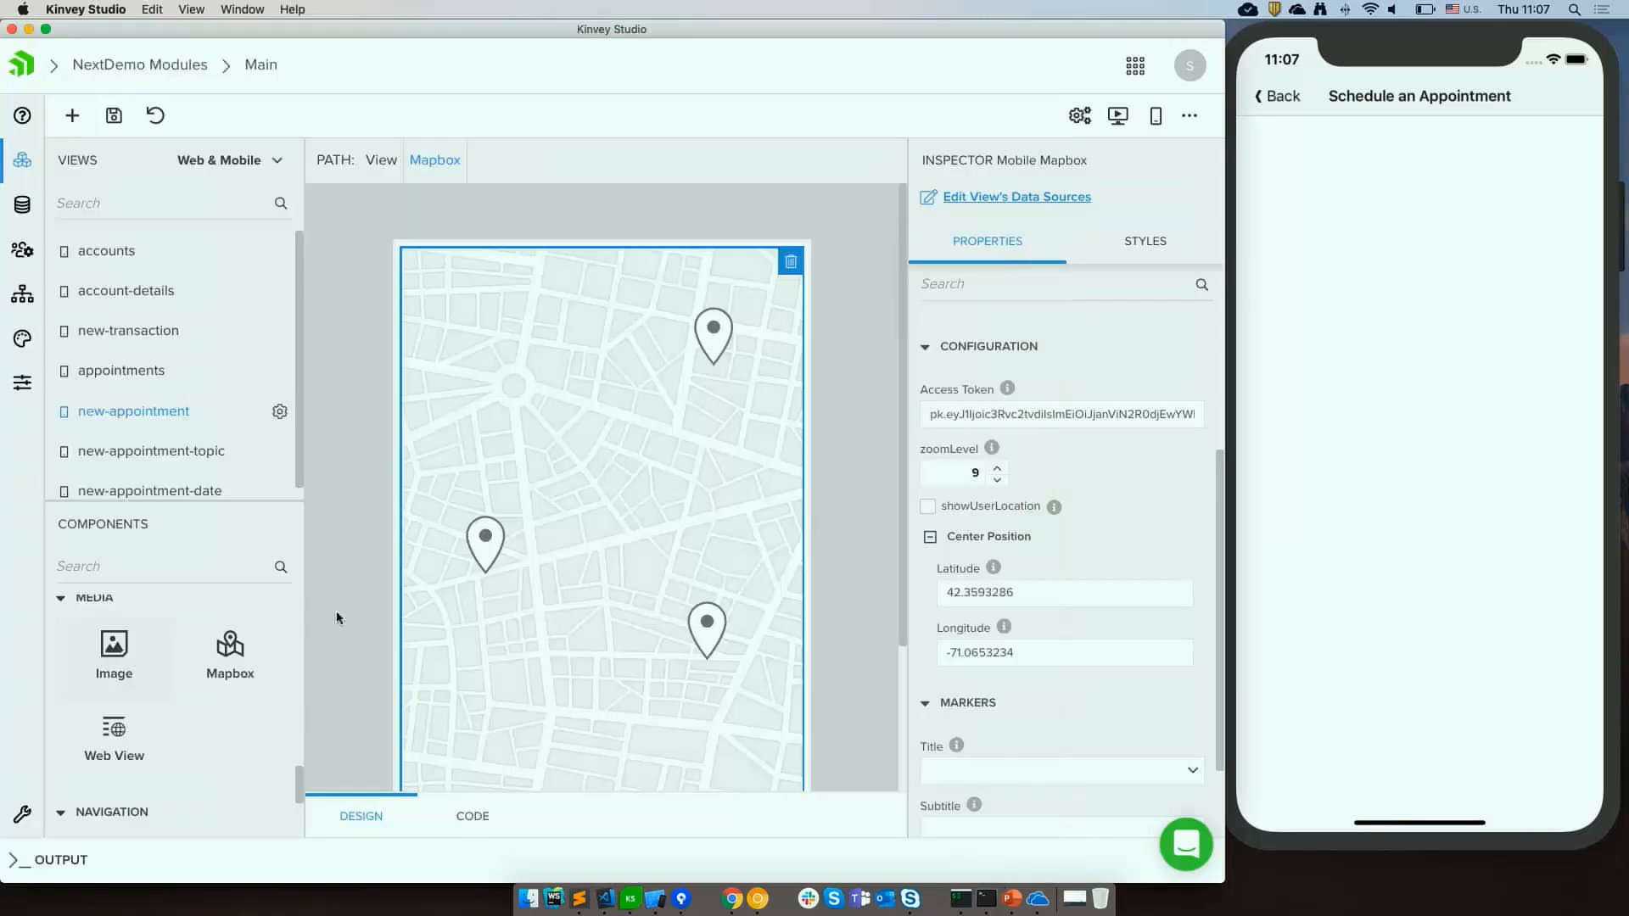
{"action": "left_click", "coordinate": [1023, 592]}
{"action": "left_click_drag", "start_coordinate": [1023, 592], "coordinate": [923, 597]}
{"action": "key", "text": "super+Tab"}
{"action": "key", "text": "super+Tab"}
{"action": "key", "text": "super+v"}
{"action": "key", "text": "super+Tab"}
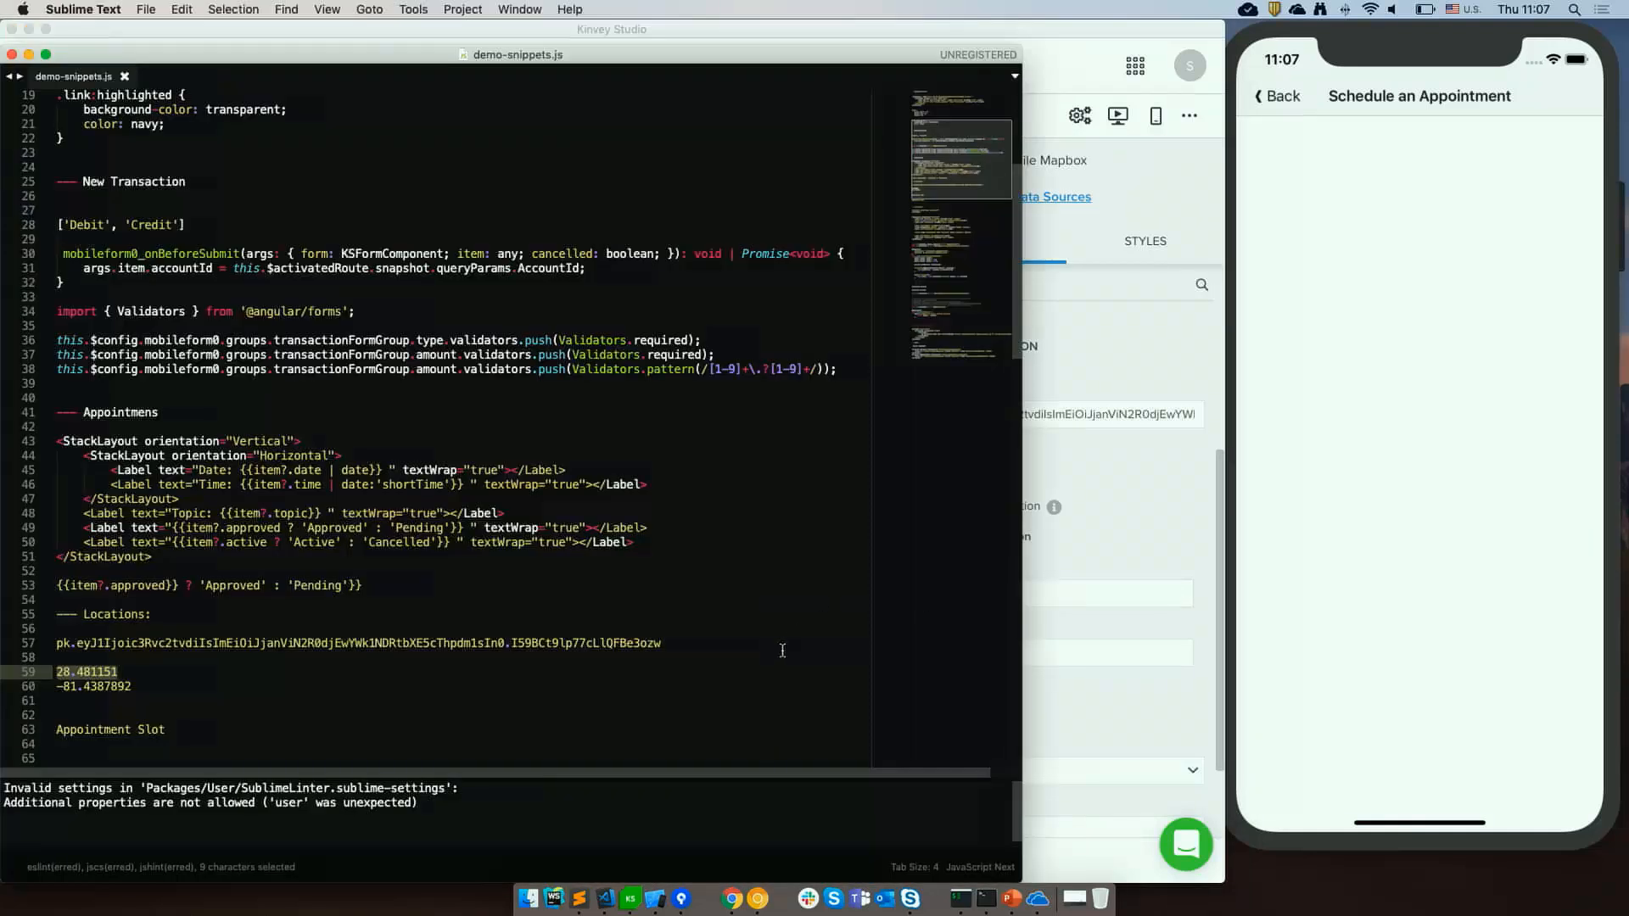
Copy the longitude from the snippets file and set the map's center Longitude to -81.4387892.
{"action": "key", "text": "super+Tab"}
{"action": "key", "text": "super+a"}
{"action": "key", "text": "super+v"}
{"action": "key", "text": "super+Tab"}
{"action": "left_click_drag", "start_coordinate": [134, 686], "coordinate": [56, 686]}
{"action": "key", "text": "super+Tab"}
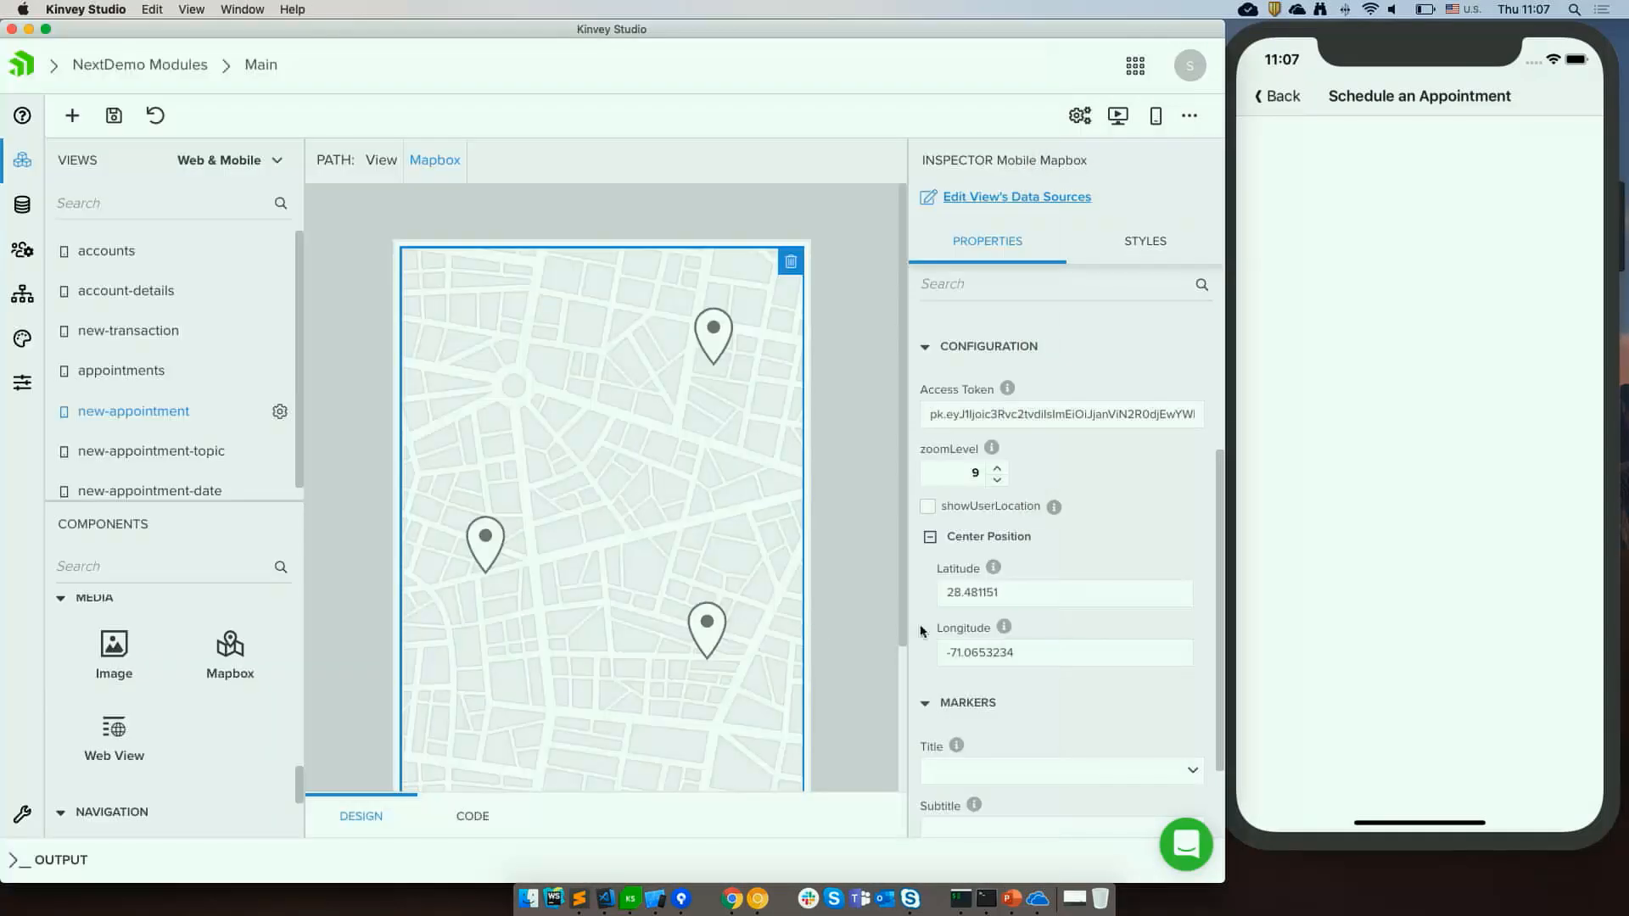
{"action": "left_click", "coordinate": [1048, 647]}
{"action": "key", "text": "super+a"}
{"action": "key", "text": "super+v"}
Set the marker Title to {{item?.name}} and the marker Subtitle to {{item?.rating}}.
{"action": "scroll", "coordinate": [1085, 691], "scroll_direction": "down", "scroll_amount": 1}
{"action": "scroll", "coordinate": [1085, 691], "scroll_direction": "down", "scroll_amount": 2}
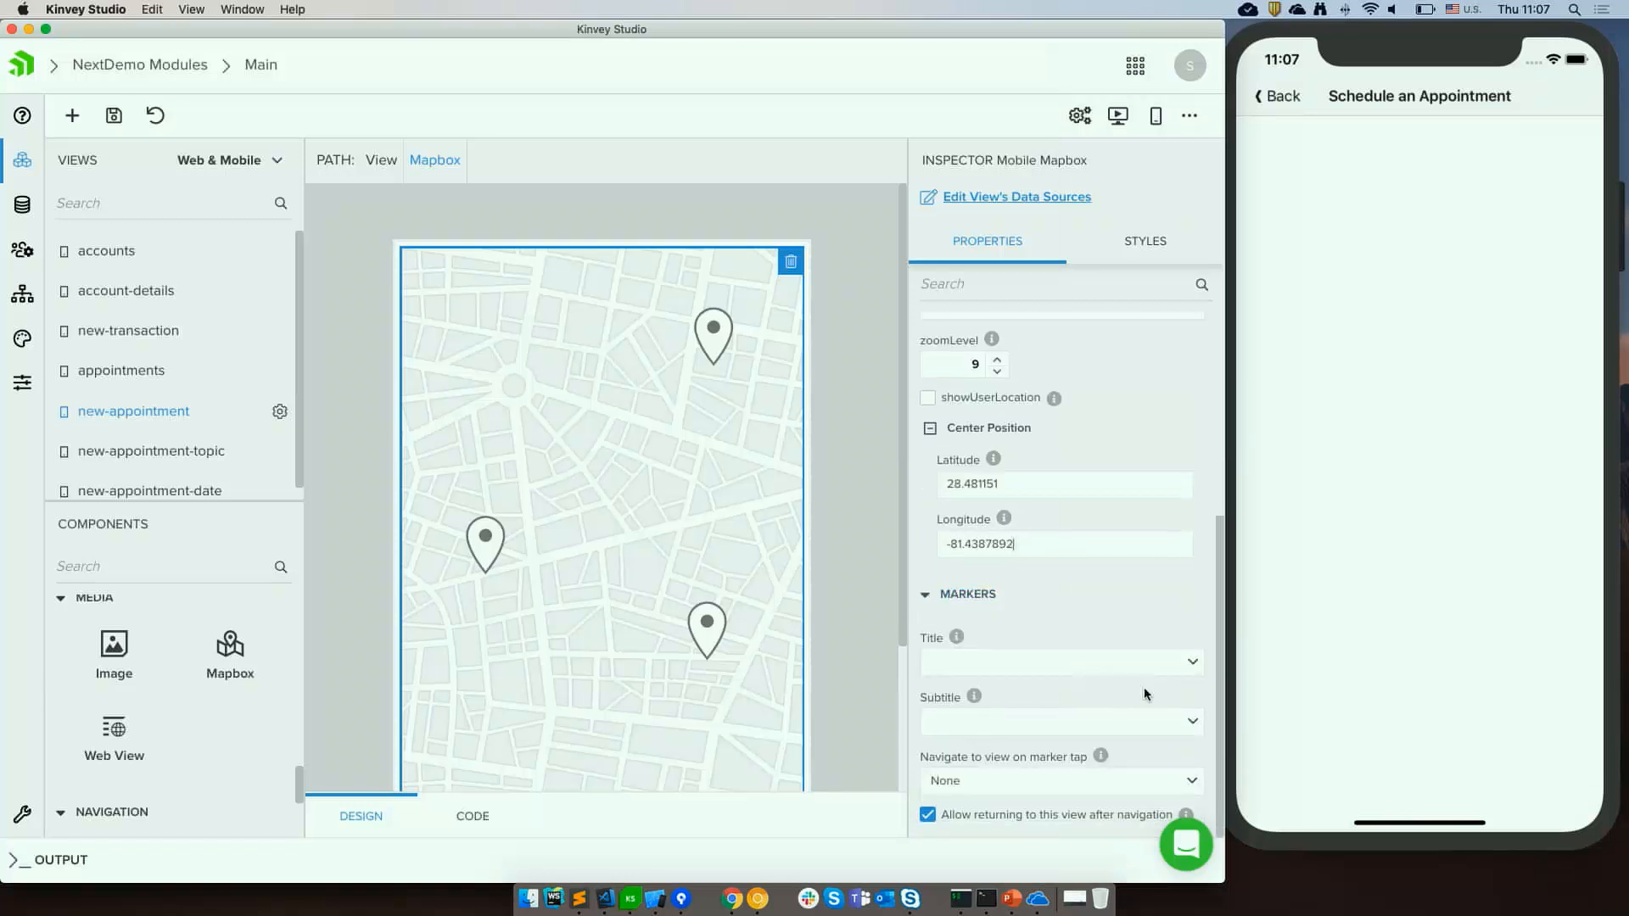
{"action": "left_click", "coordinate": [1195, 664]}
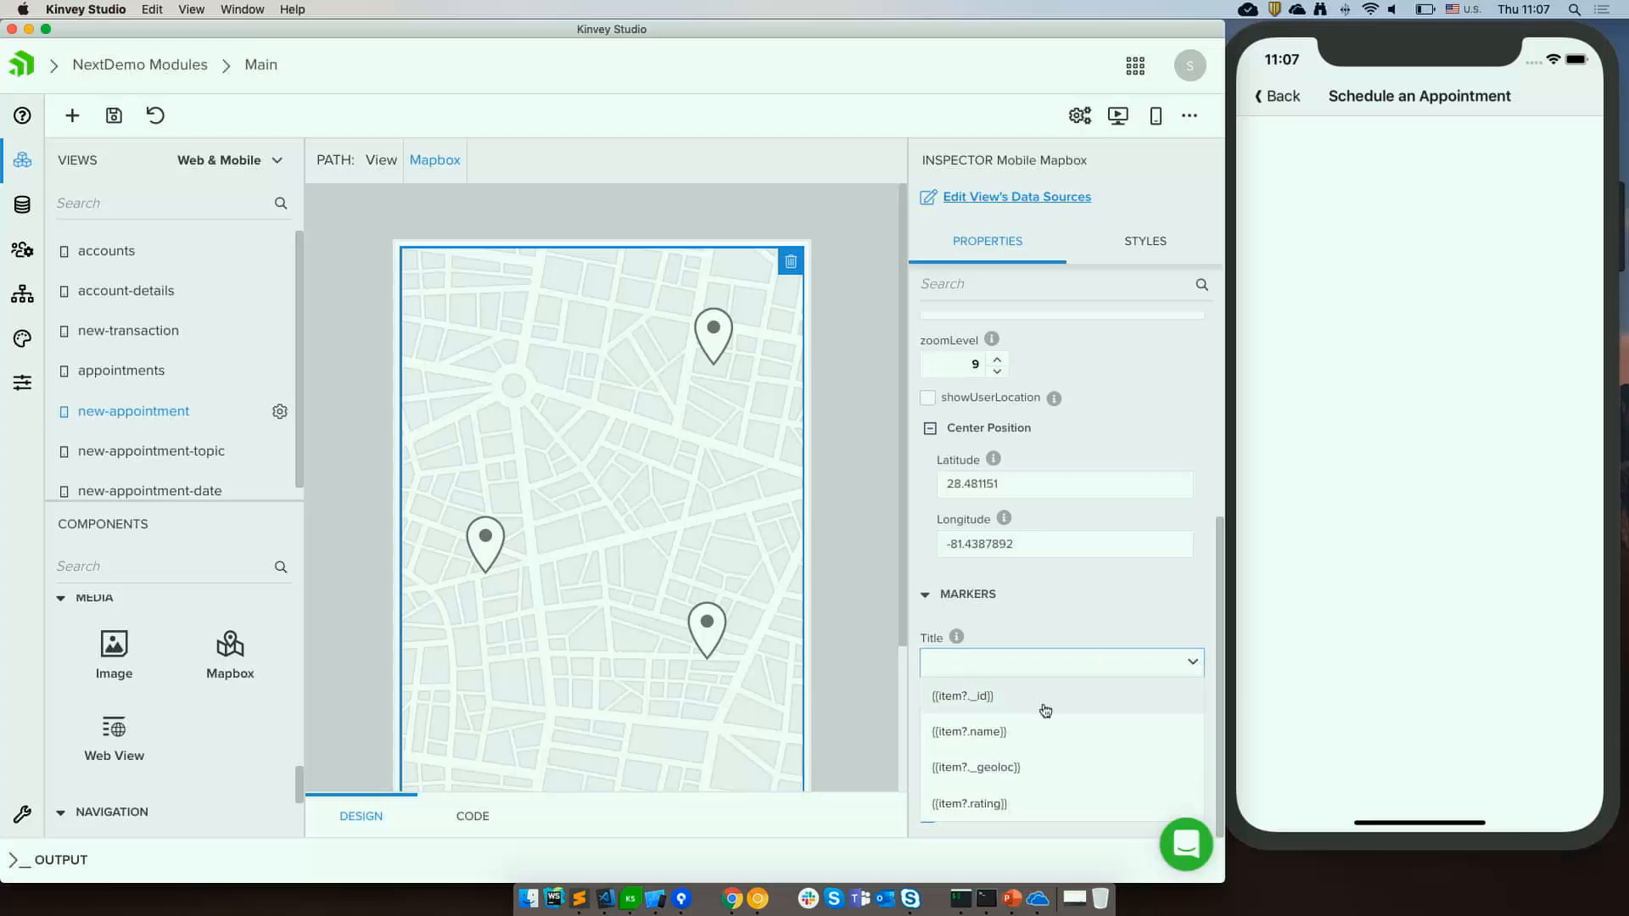
{"action": "left_click", "coordinate": [1003, 730]}
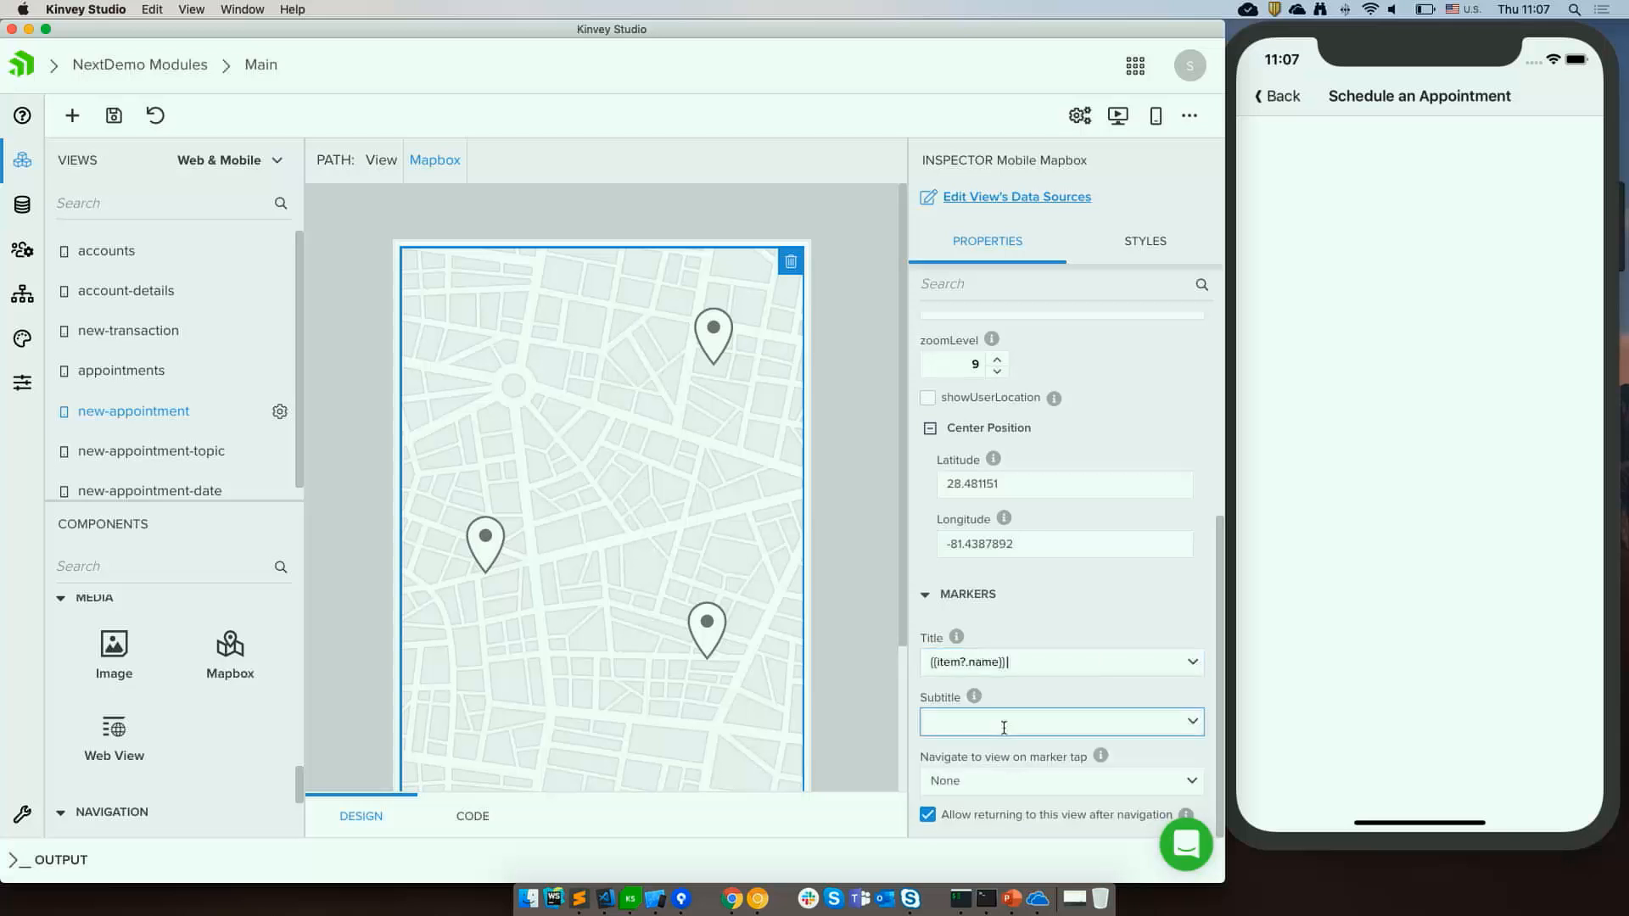
{"action": "left_click", "coordinate": [1190, 724]}
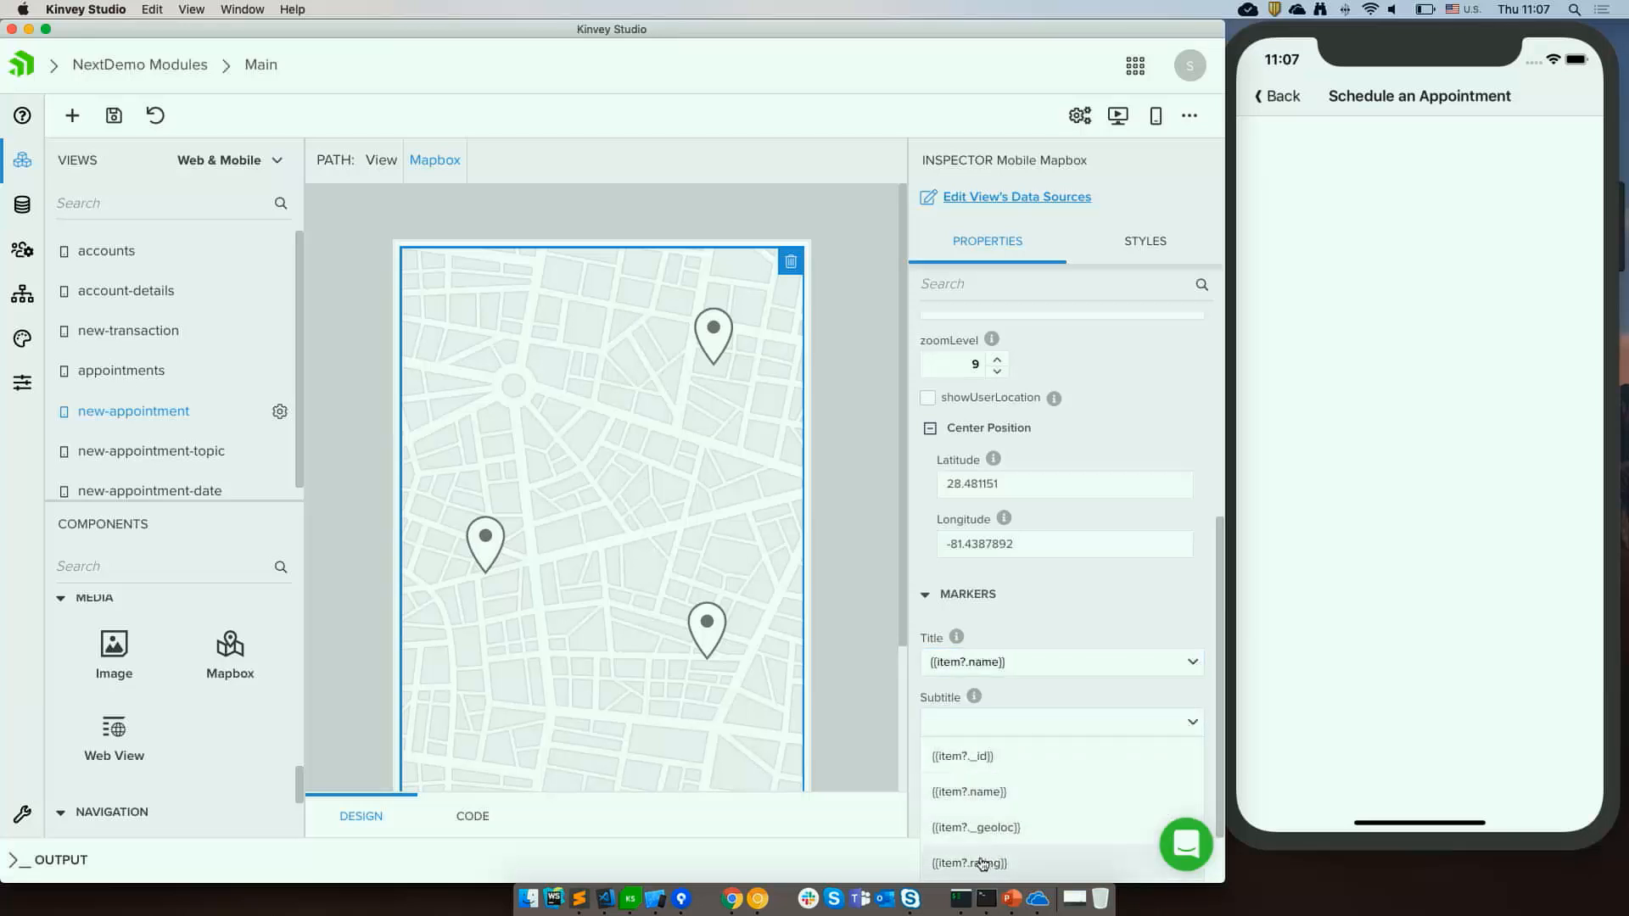
{"action": "left_click", "coordinate": [1018, 863]}
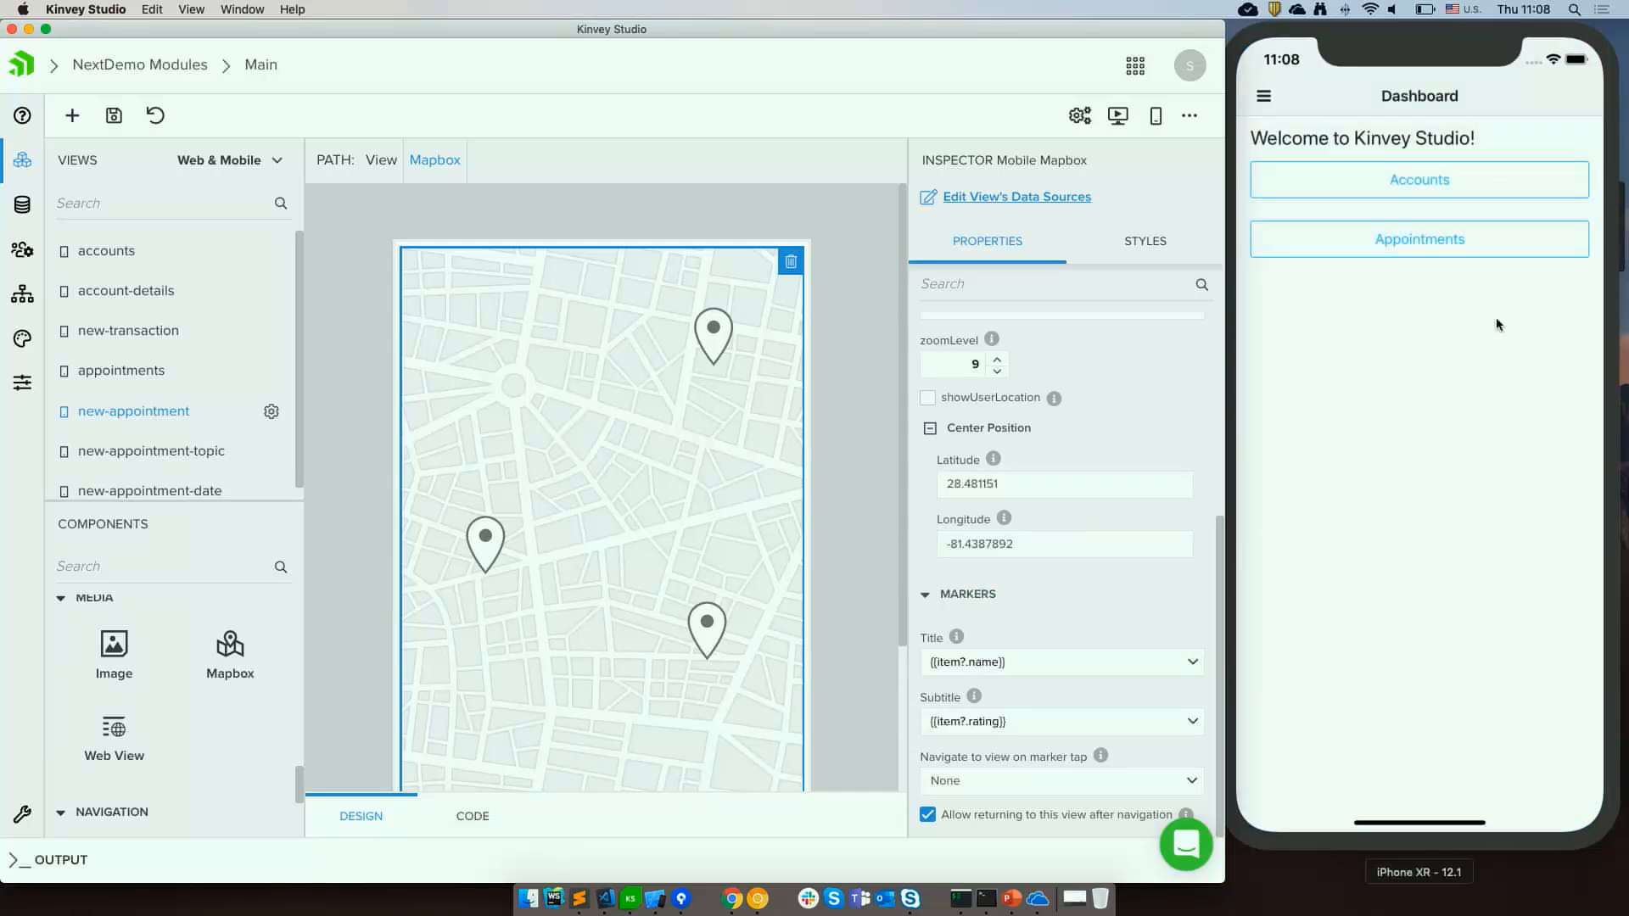
Open the new appointment screen in the simulator and tap a map marker to check its popup.
{"action": "left_click", "coordinate": [1437, 253]}
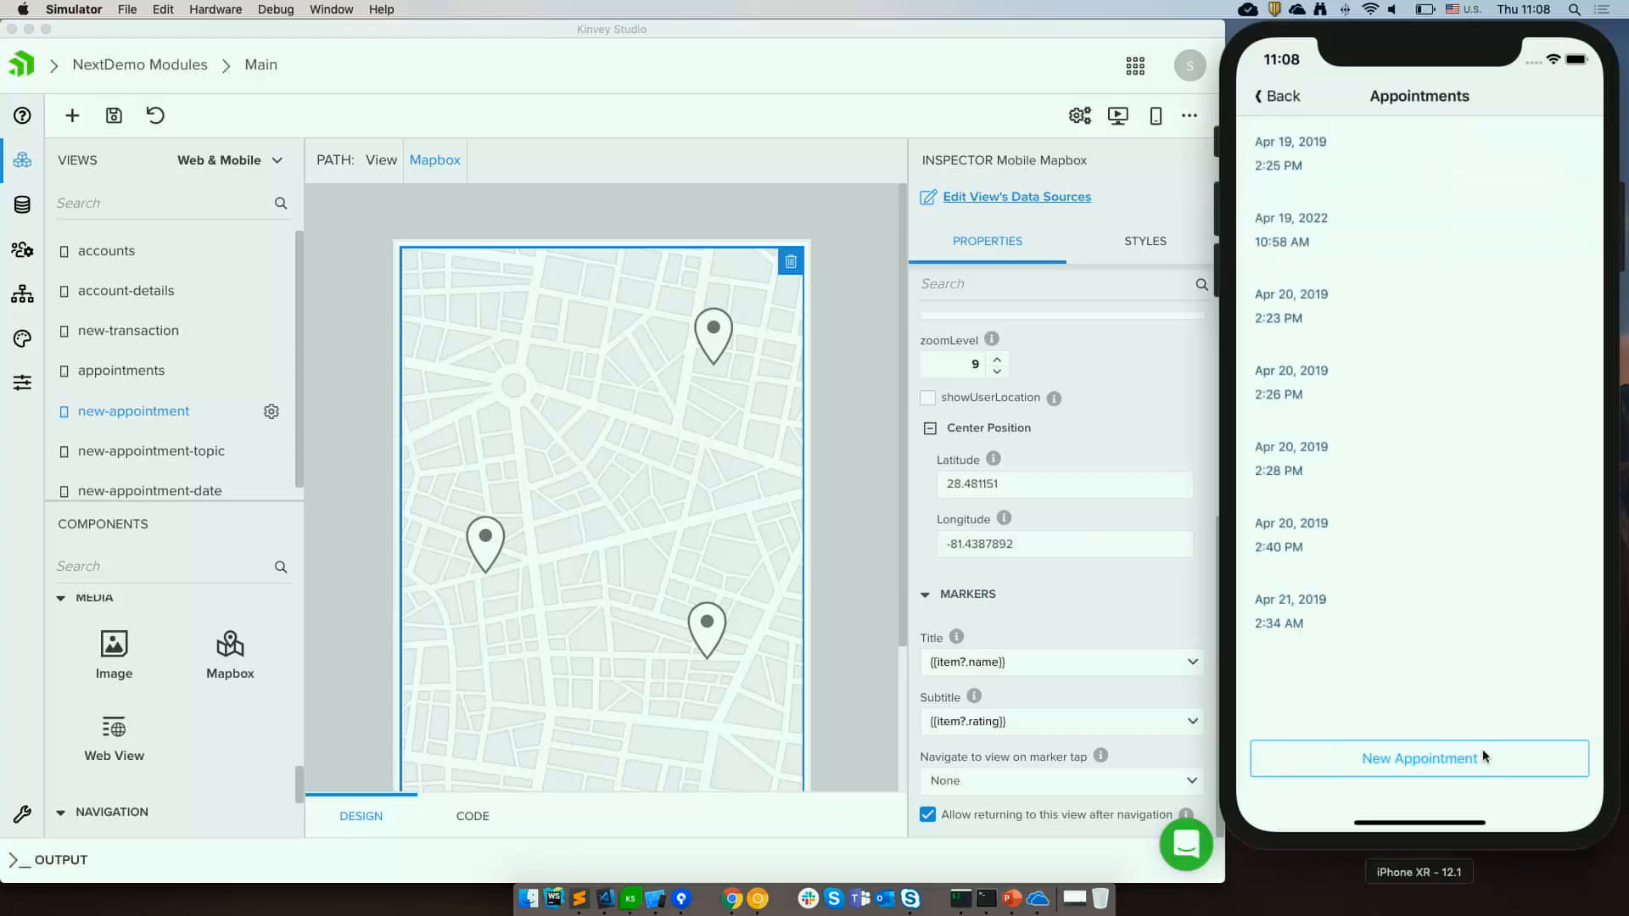
{"action": "left_click", "coordinate": [1496, 773]}
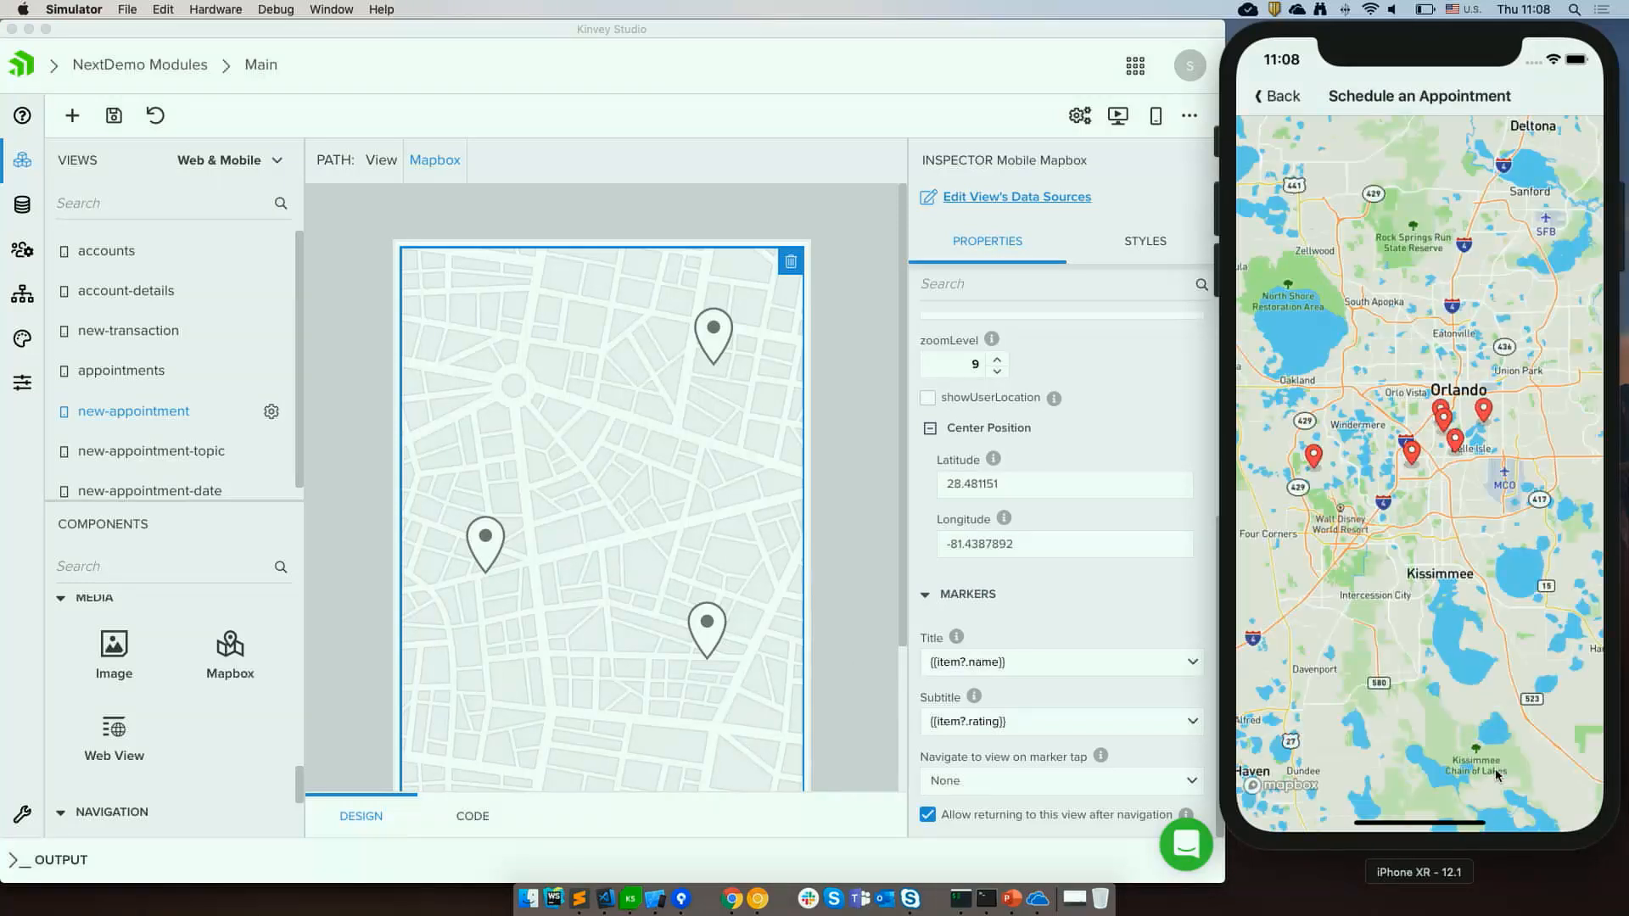
{"action": "left_click", "coordinate": [1410, 456]}
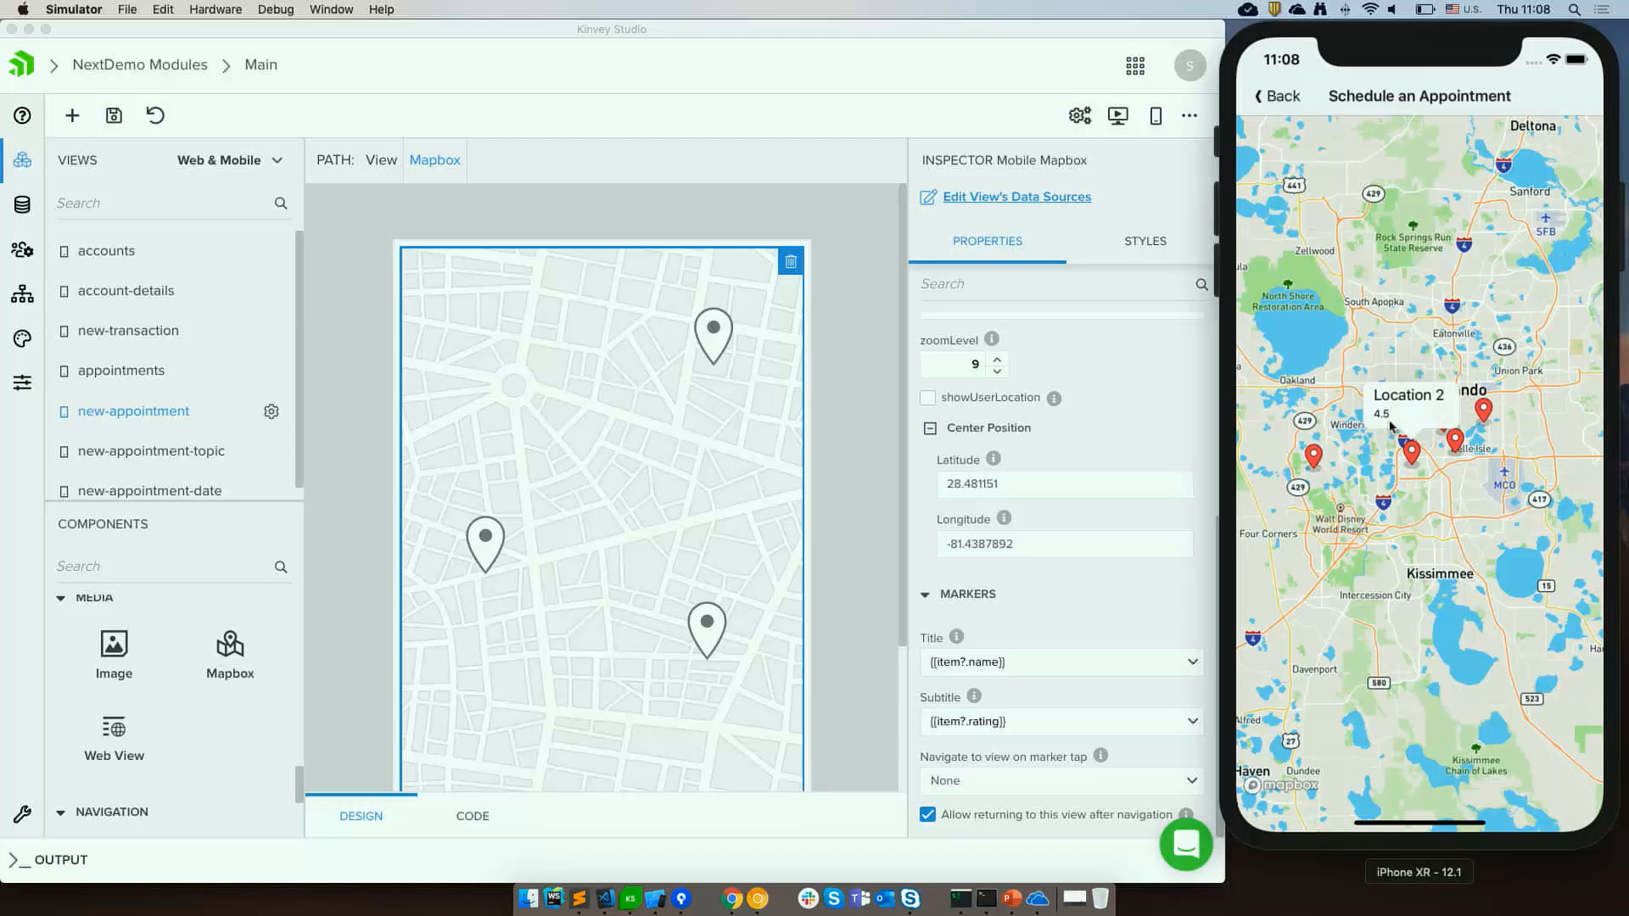
{"action": "scroll", "coordinate": [844, 459], "scroll_direction": "down", "scroll_amount": 1}
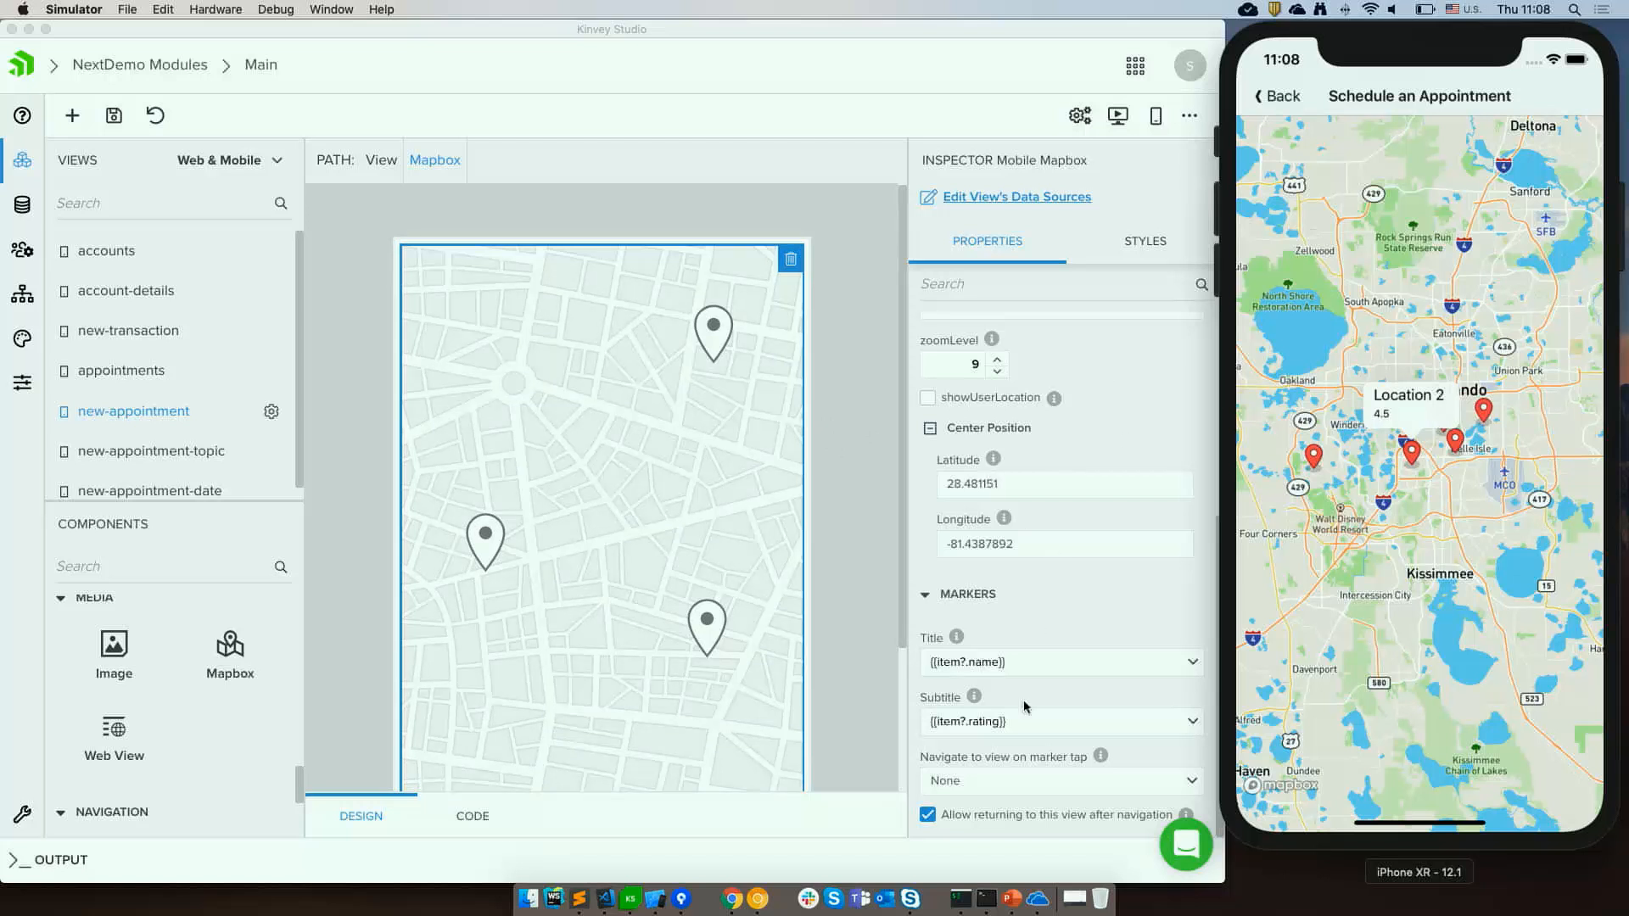
Make marker taps navigate to the Main / new-appointment-topic view.
{"action": "left_click", "coordinate": [1009, 789]}
{"action": "left_click", "coordinate": [1009, 787]}
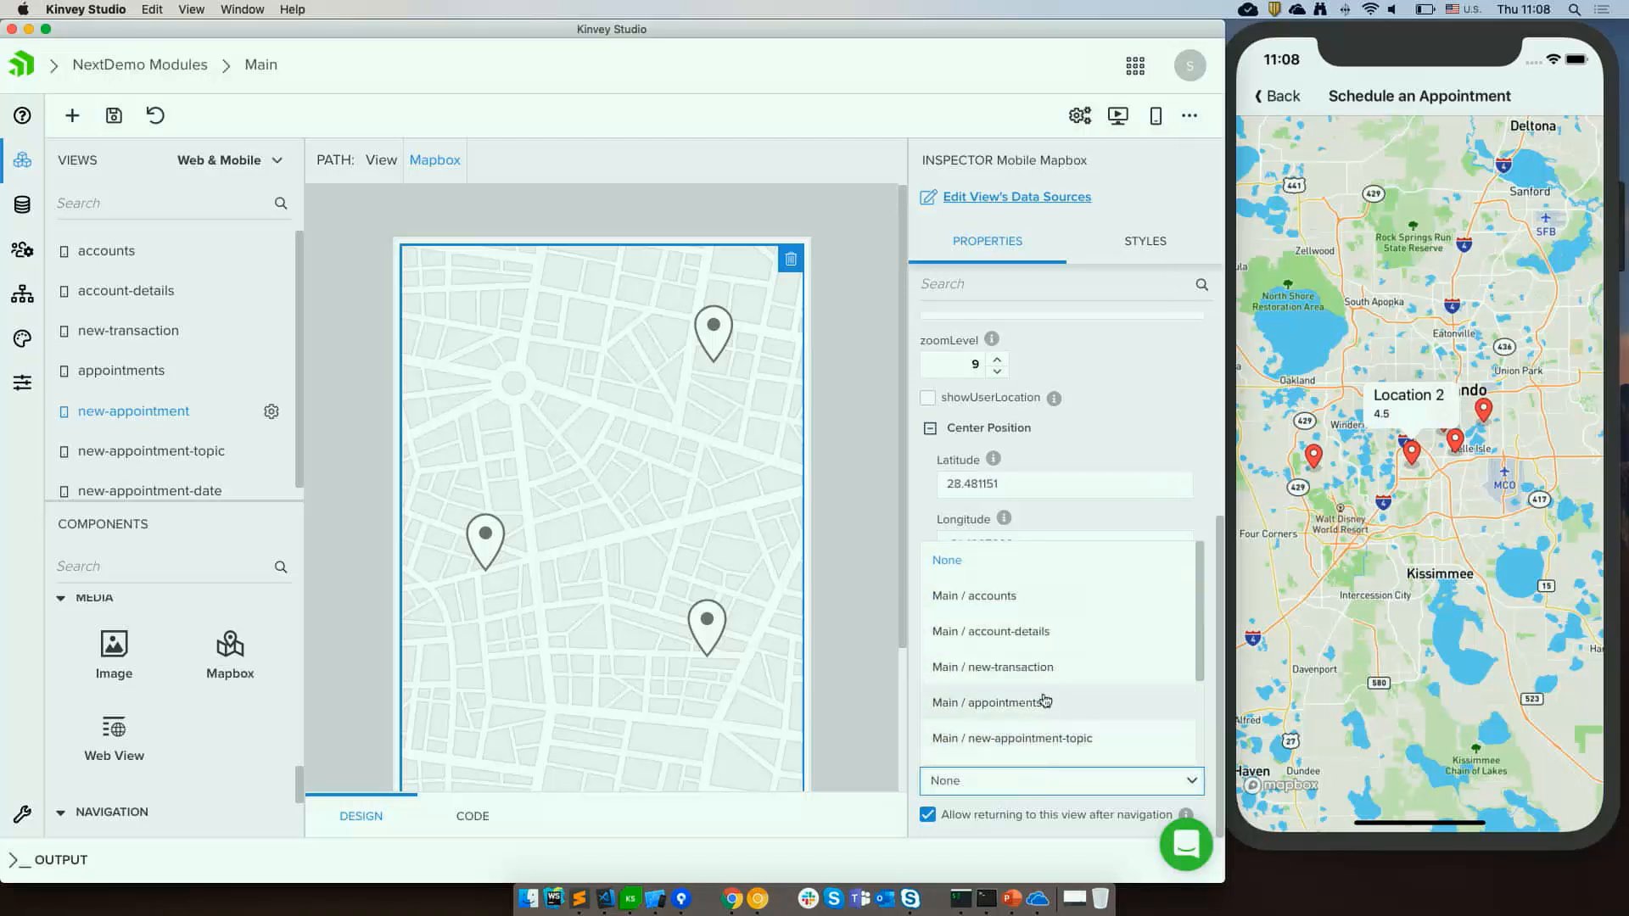
{"action": "scroll", "coordinate": [1060, 683], "scroll_direction": "down", "scroll_amount": 3}
{"action": "left_click", "coordinate": [1022, 605]}
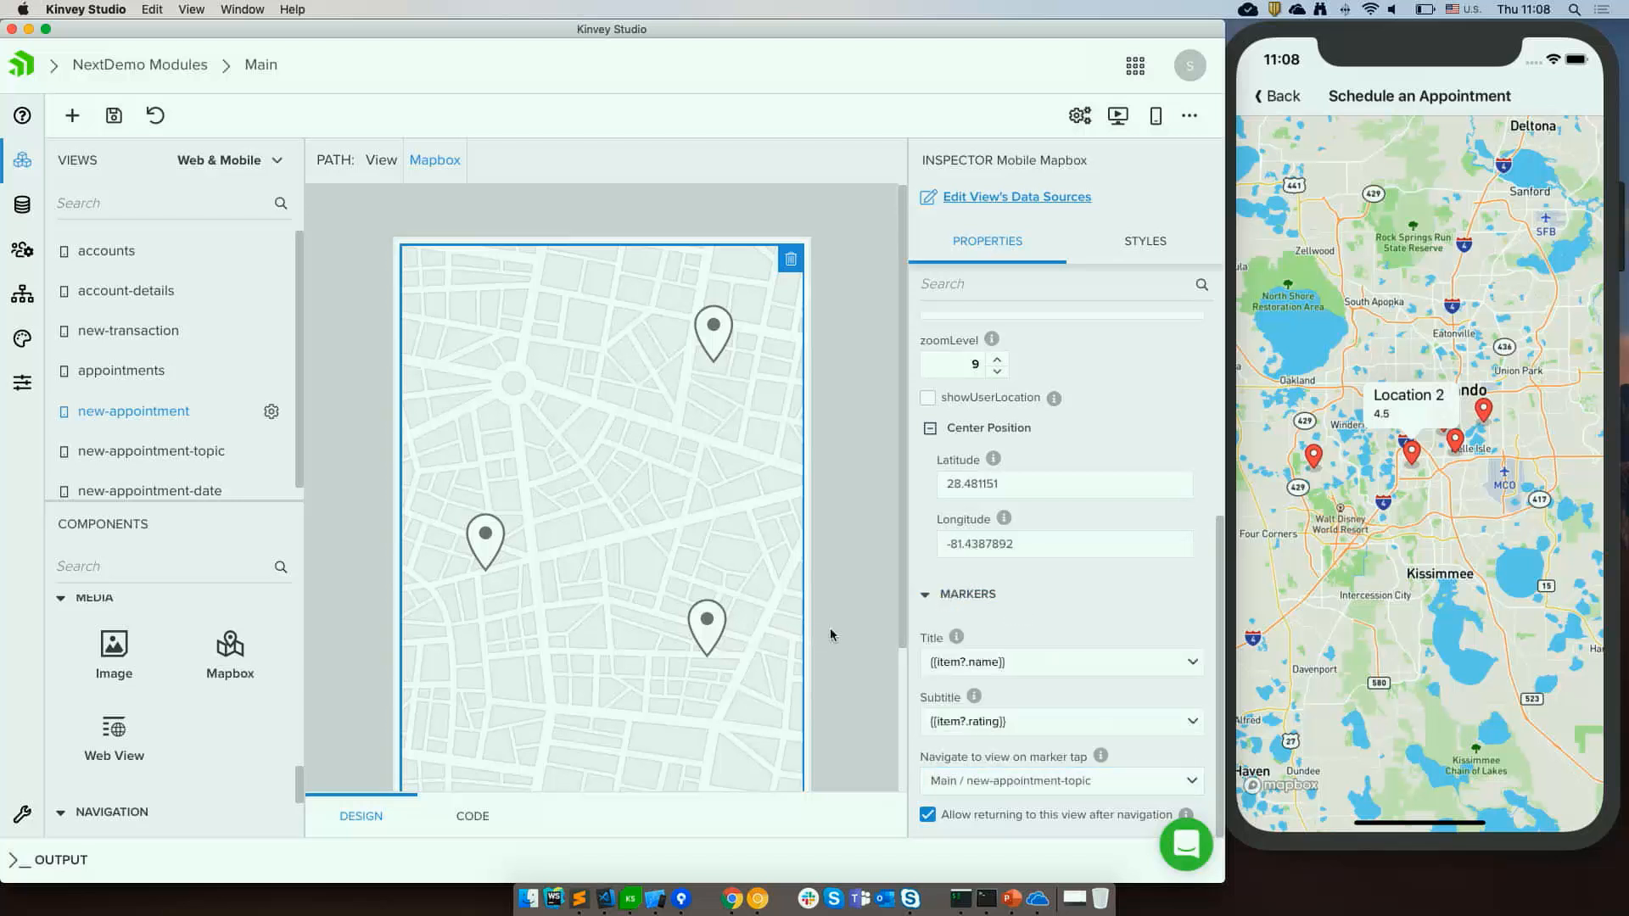
Open the new-appointment-topic view and drop a Form component onto its empty canvas.
{"action": "left_click", "coordinate": [108, 451]}
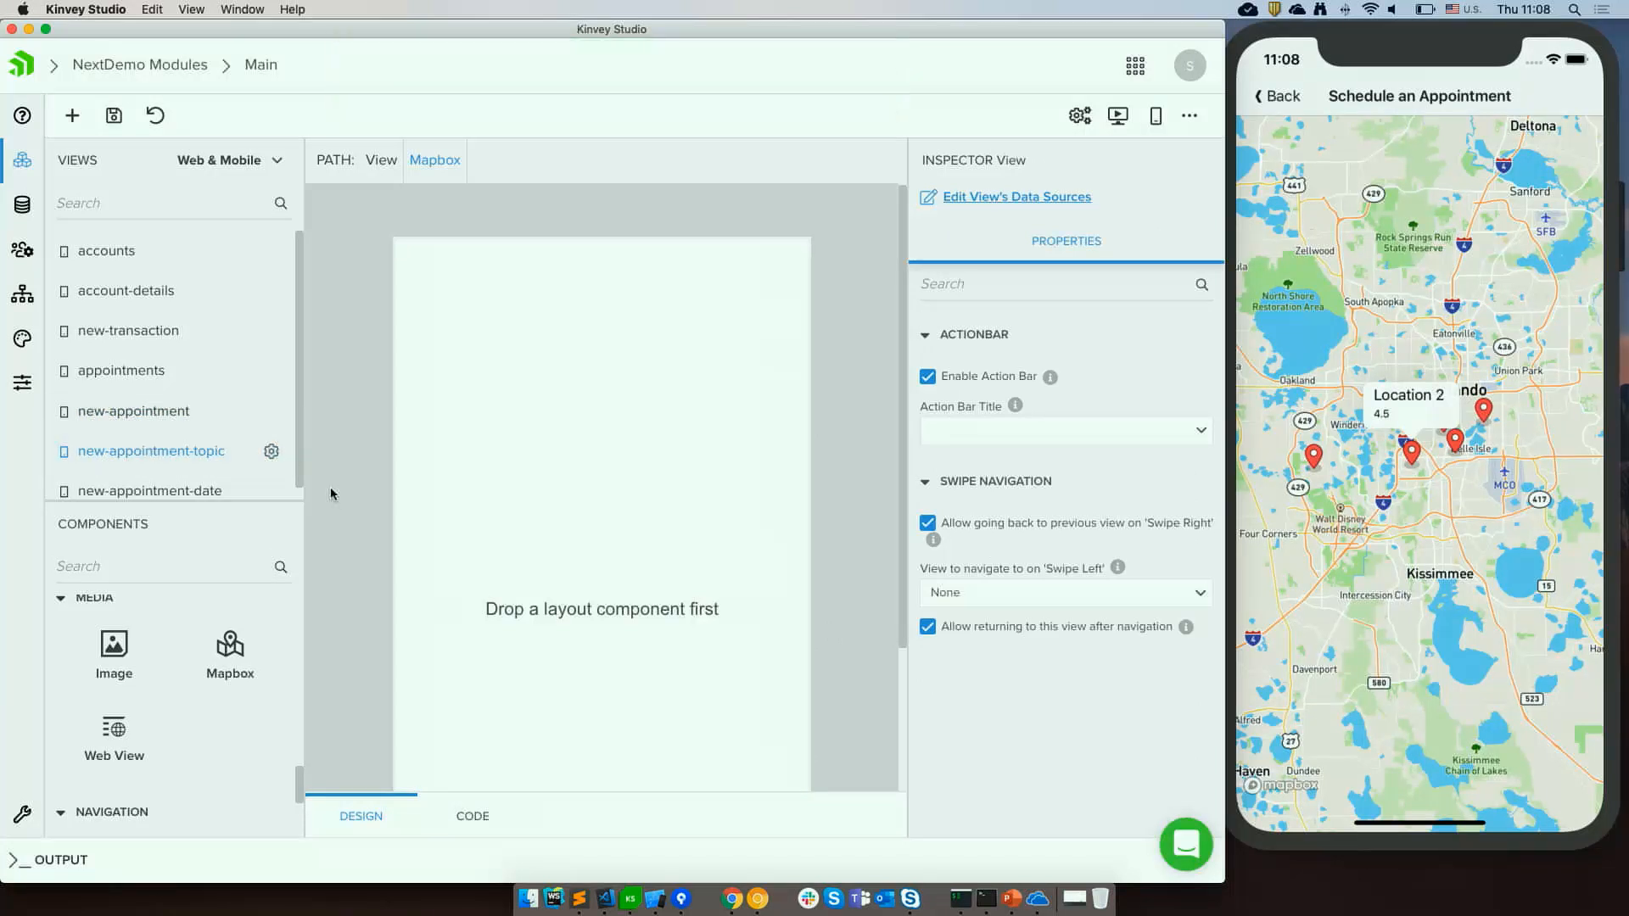
{"action": "left_click", "coordinate": [474, 532]}
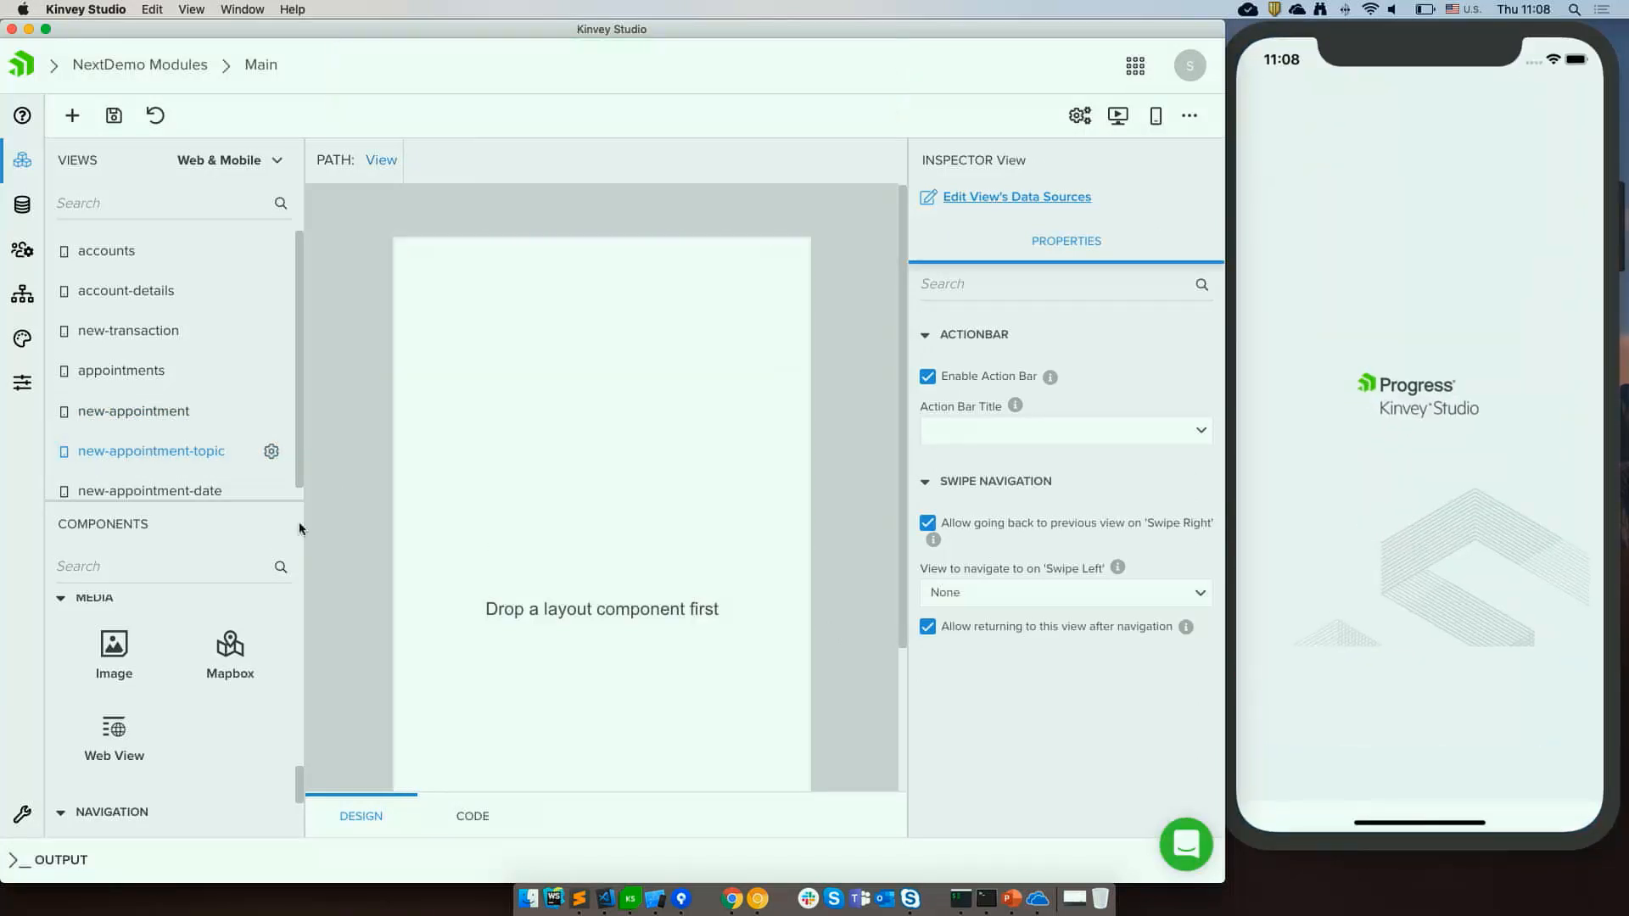
{"action": "scroll", "coordinate": [219, 696], "scroll_direction": "down", "scroll_amount": 5}
{"action": "scroll", "coordinate": [218, 701], "scroll_direction": "up", "scroll_amount": 5}
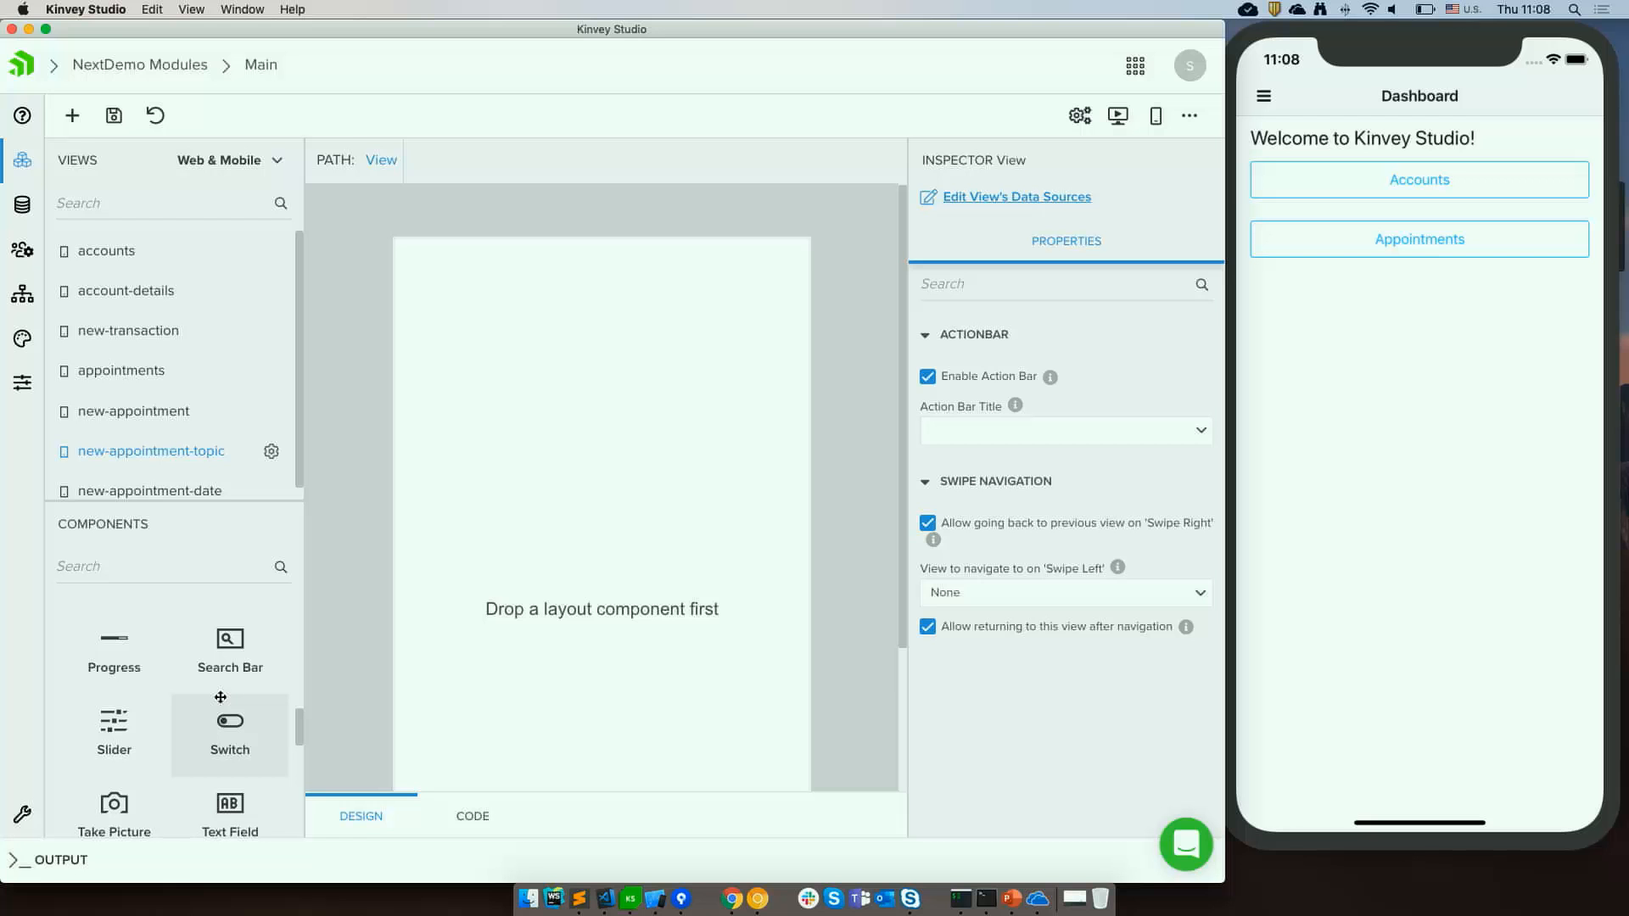
{"action": "scroll", "coordinate": [220, 697], "scroll_direction": "up", "scroll_amount": 5}
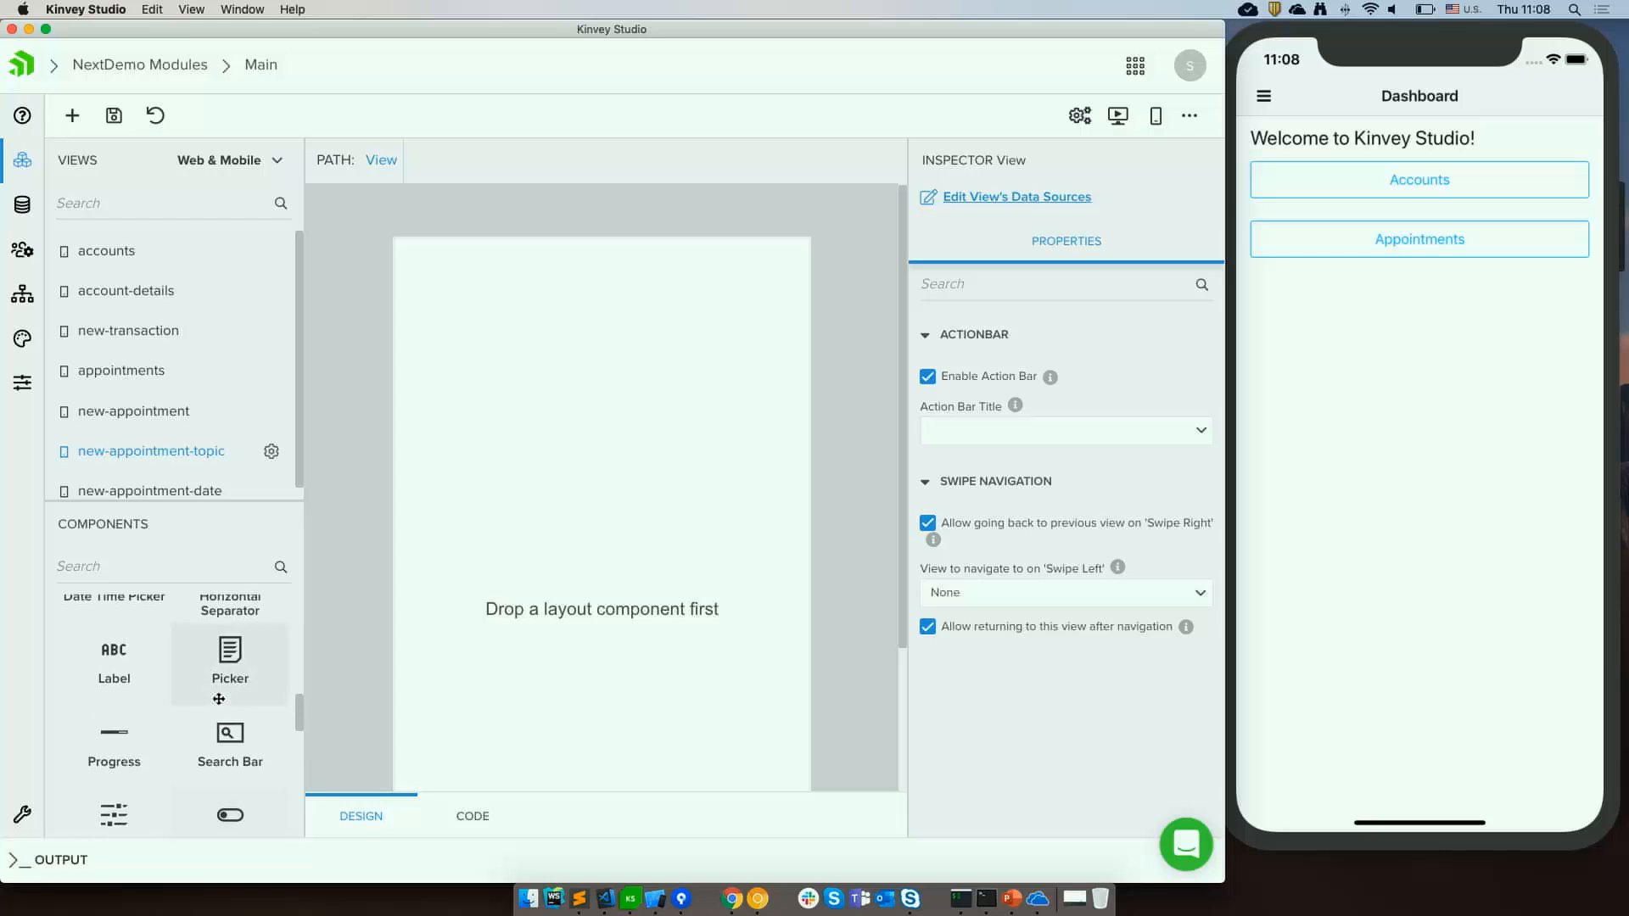
{"action": "scroll", "coordinate": [217, 698], "scroll_direction": "up", "scroll_amount": 3}
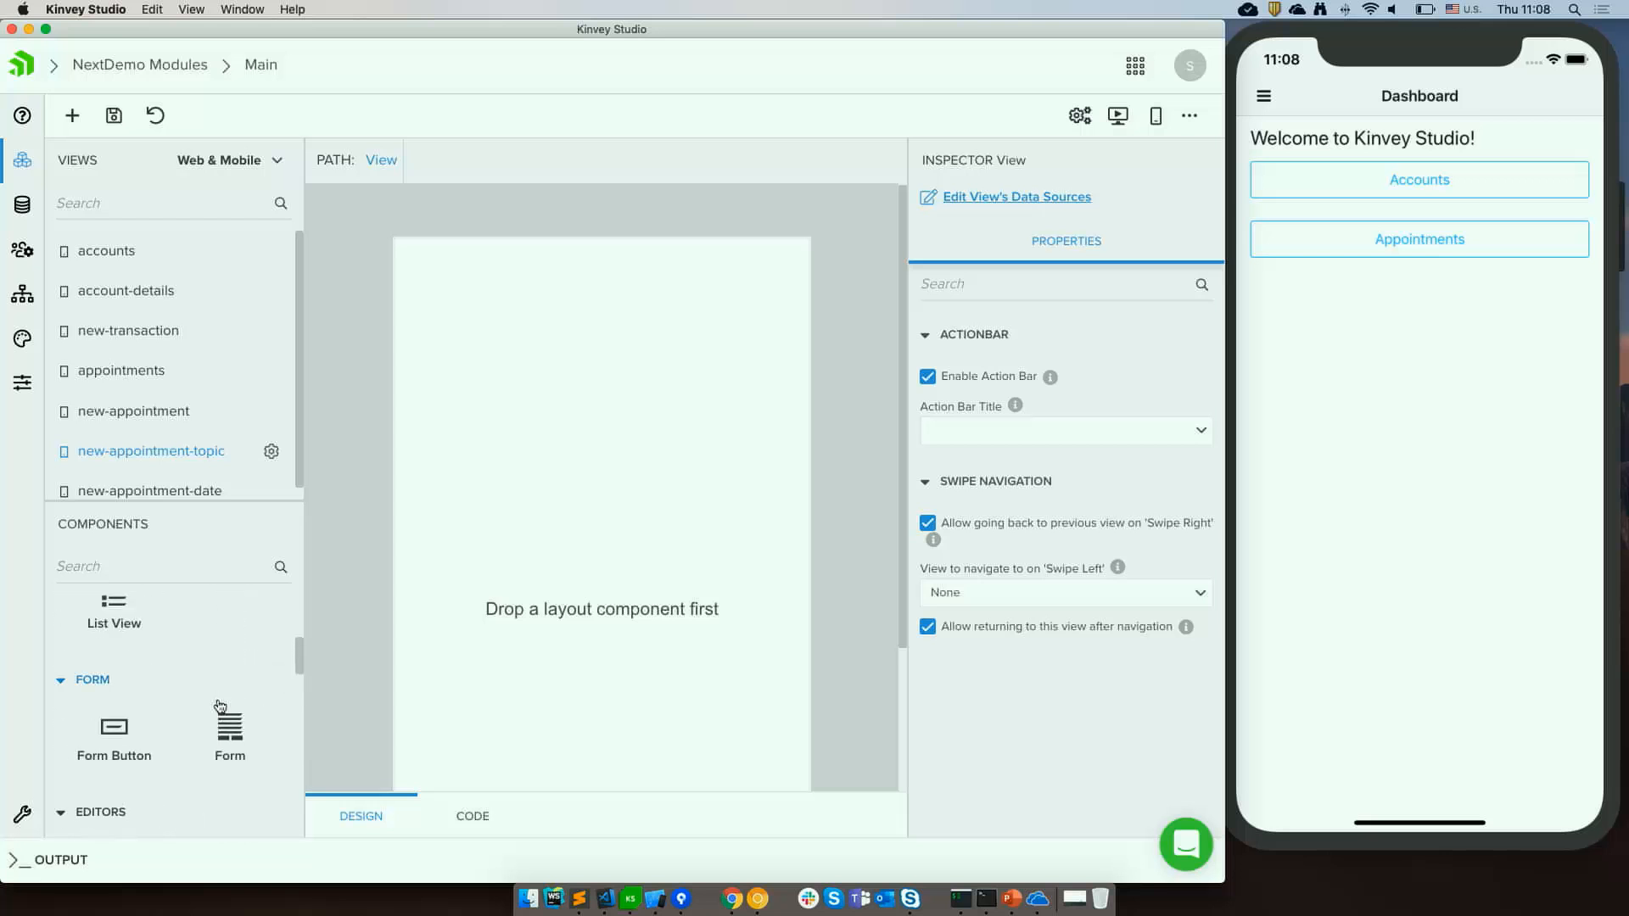
{"action": "left_click_drag", "start_coordinate": [226, 723], "coordinate": [537, 430]}
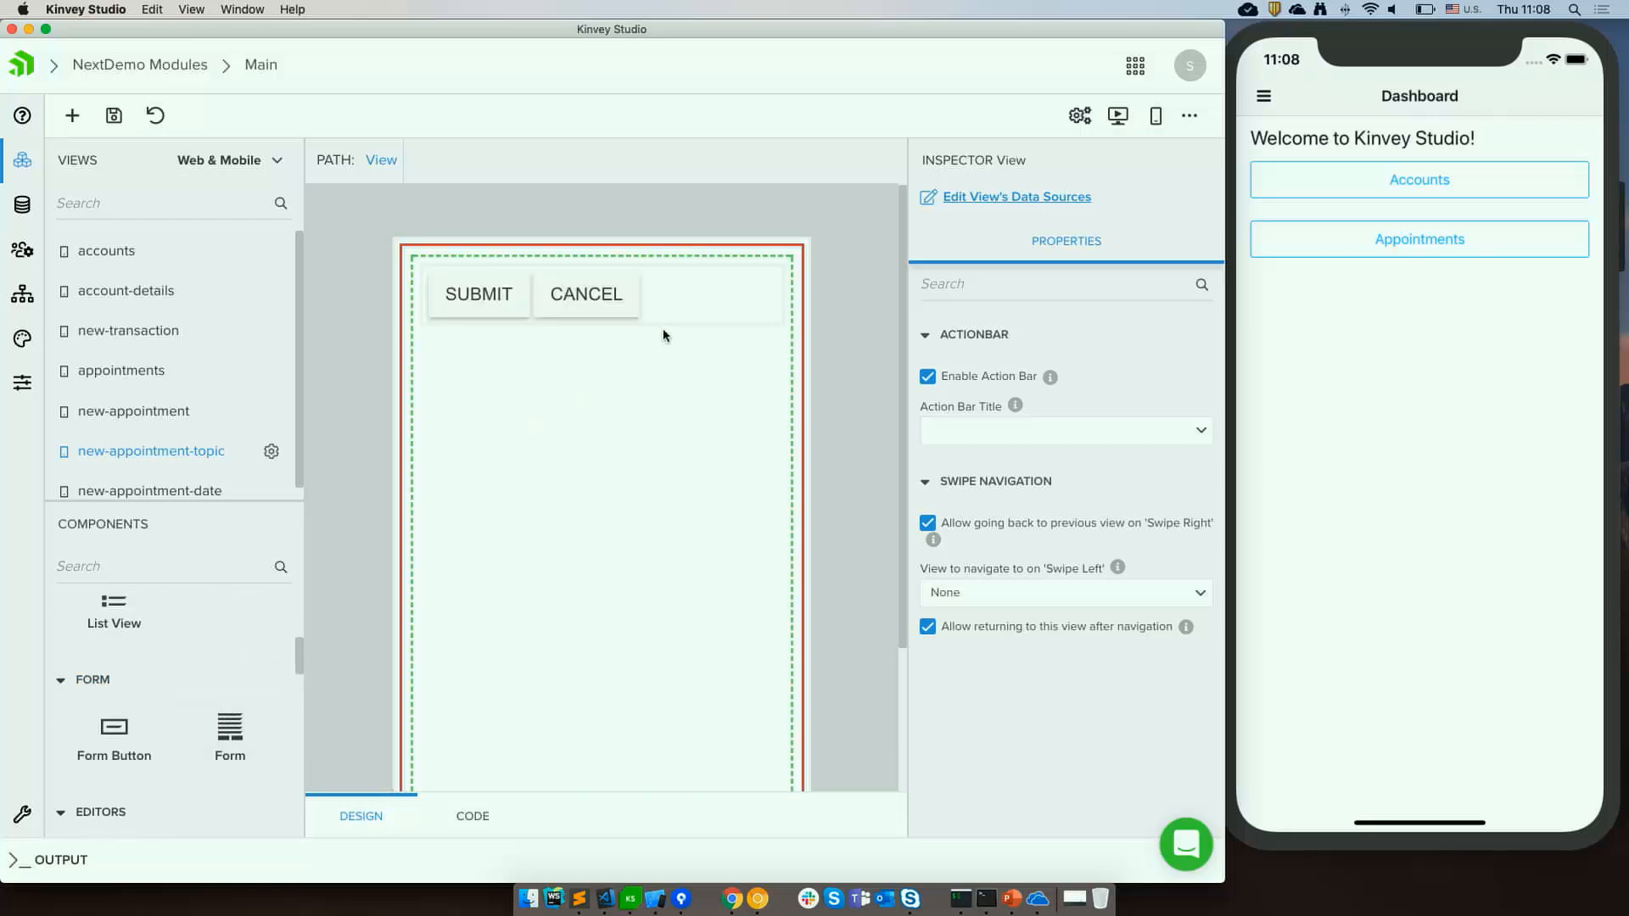
Delete the form's footer stack layout holding the Submit and Cancel buttons.
{"action": "left_click", "coordinate": [694, 296]}
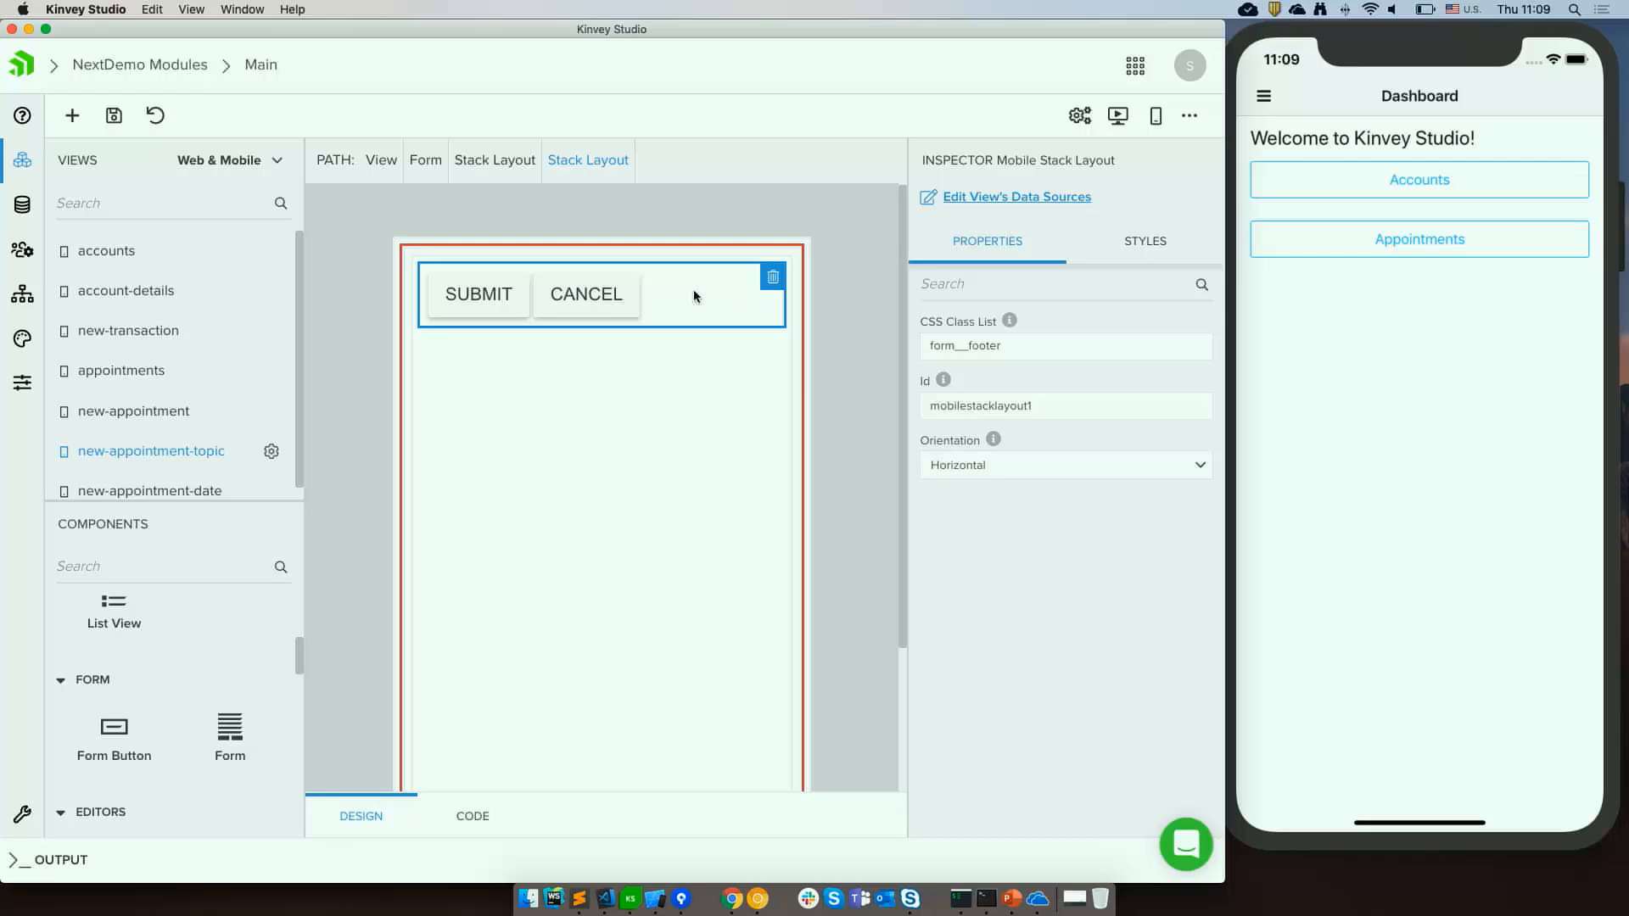
{"action": "left_click", "coordinate": [773, 278]}
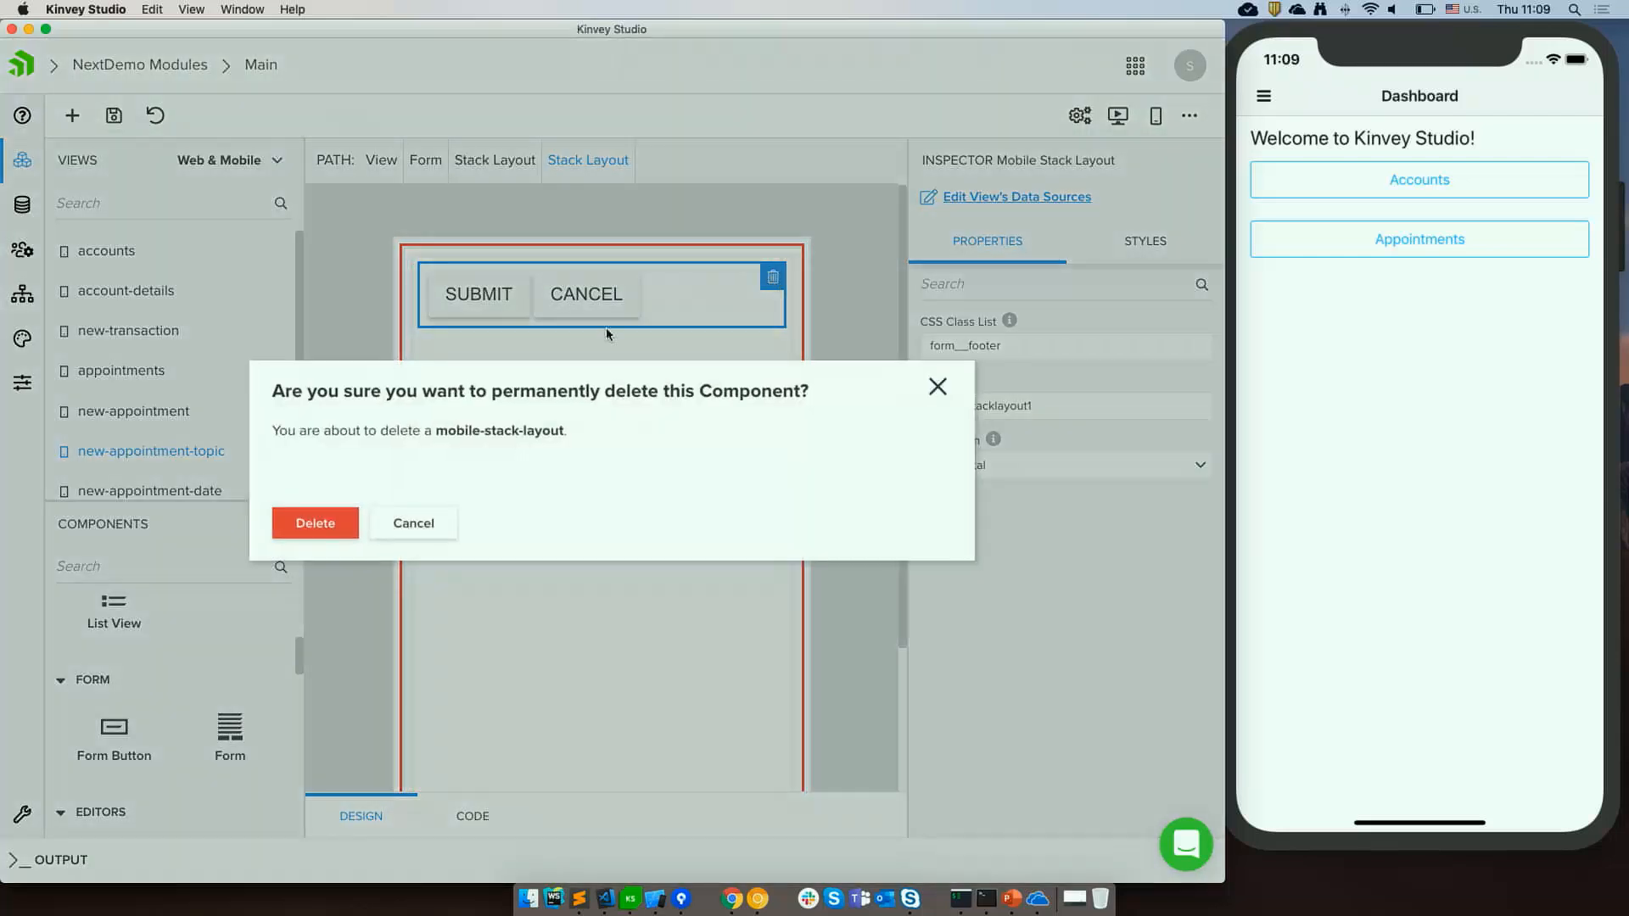
{"action": "left_click", "coordinate": [322, 526]}
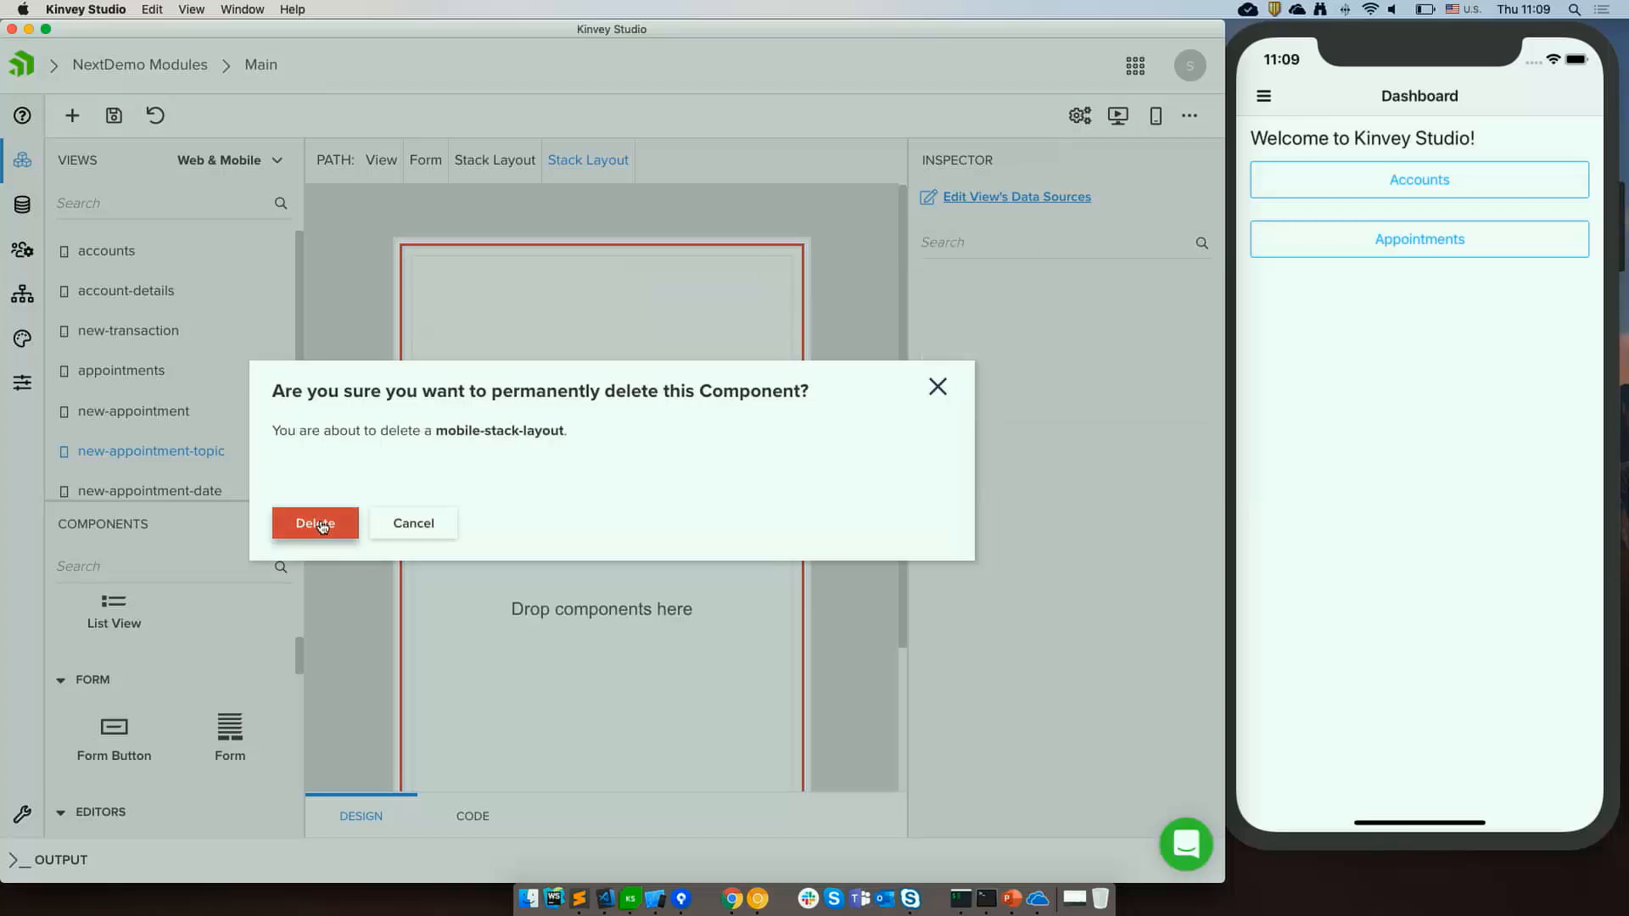
Add two Form Buttons to the form.
{"action": "left_click_drag", "start_coordinate": [120, 736], "coordinate": [614, 430]}
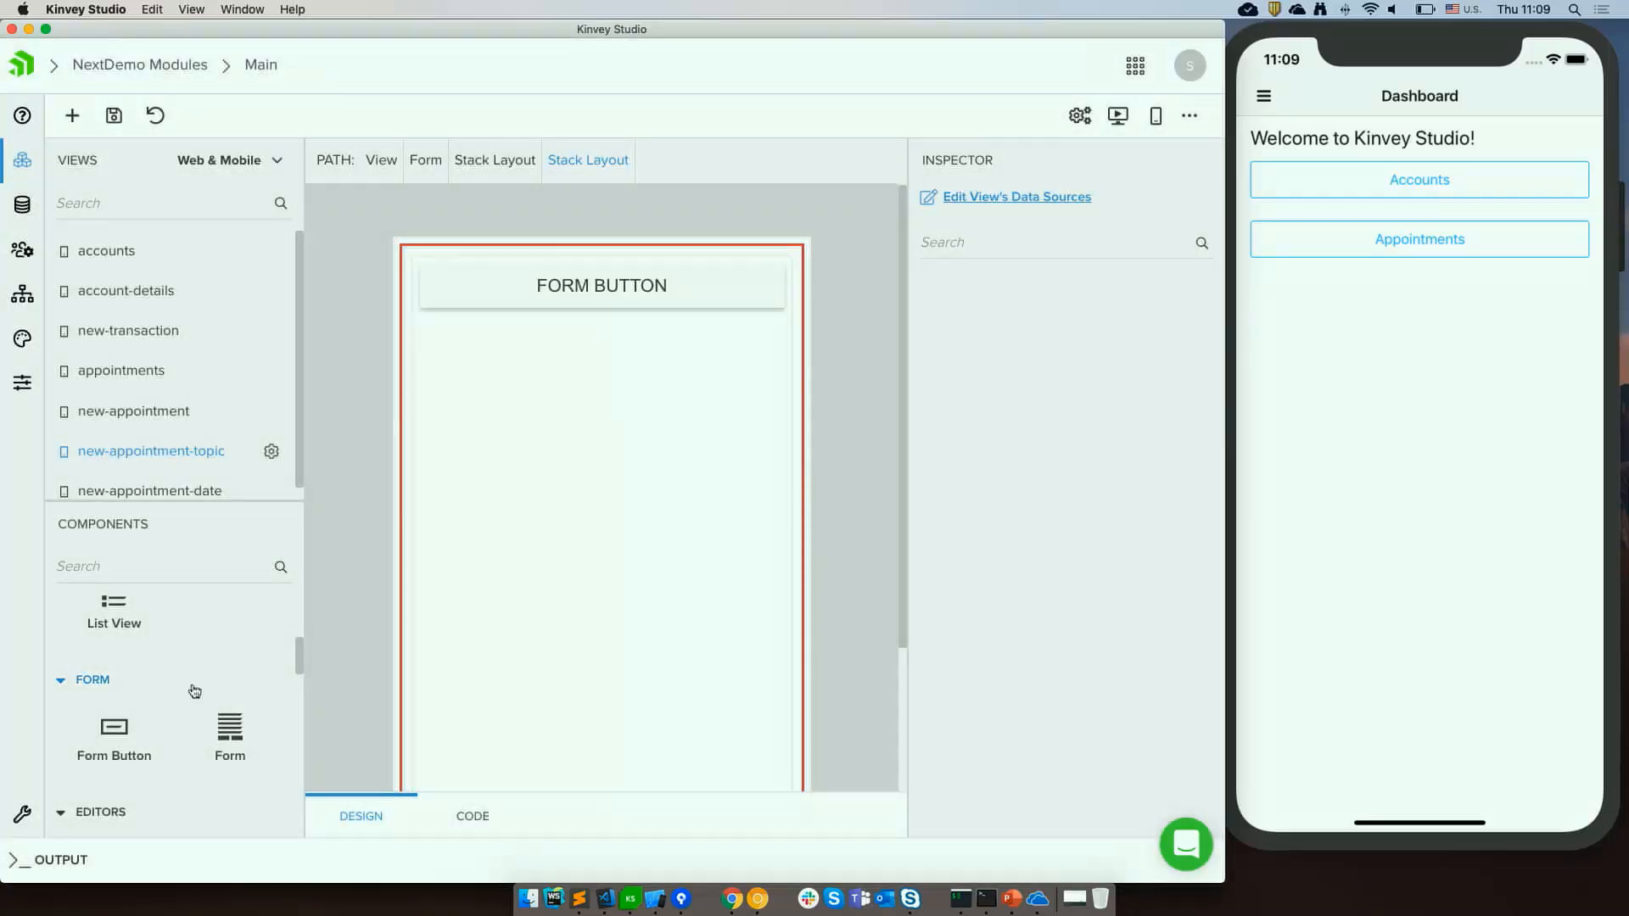
{"action": "left_click_drag", "start_coordinate": [114, 735], "coordinate": [587, 441]}
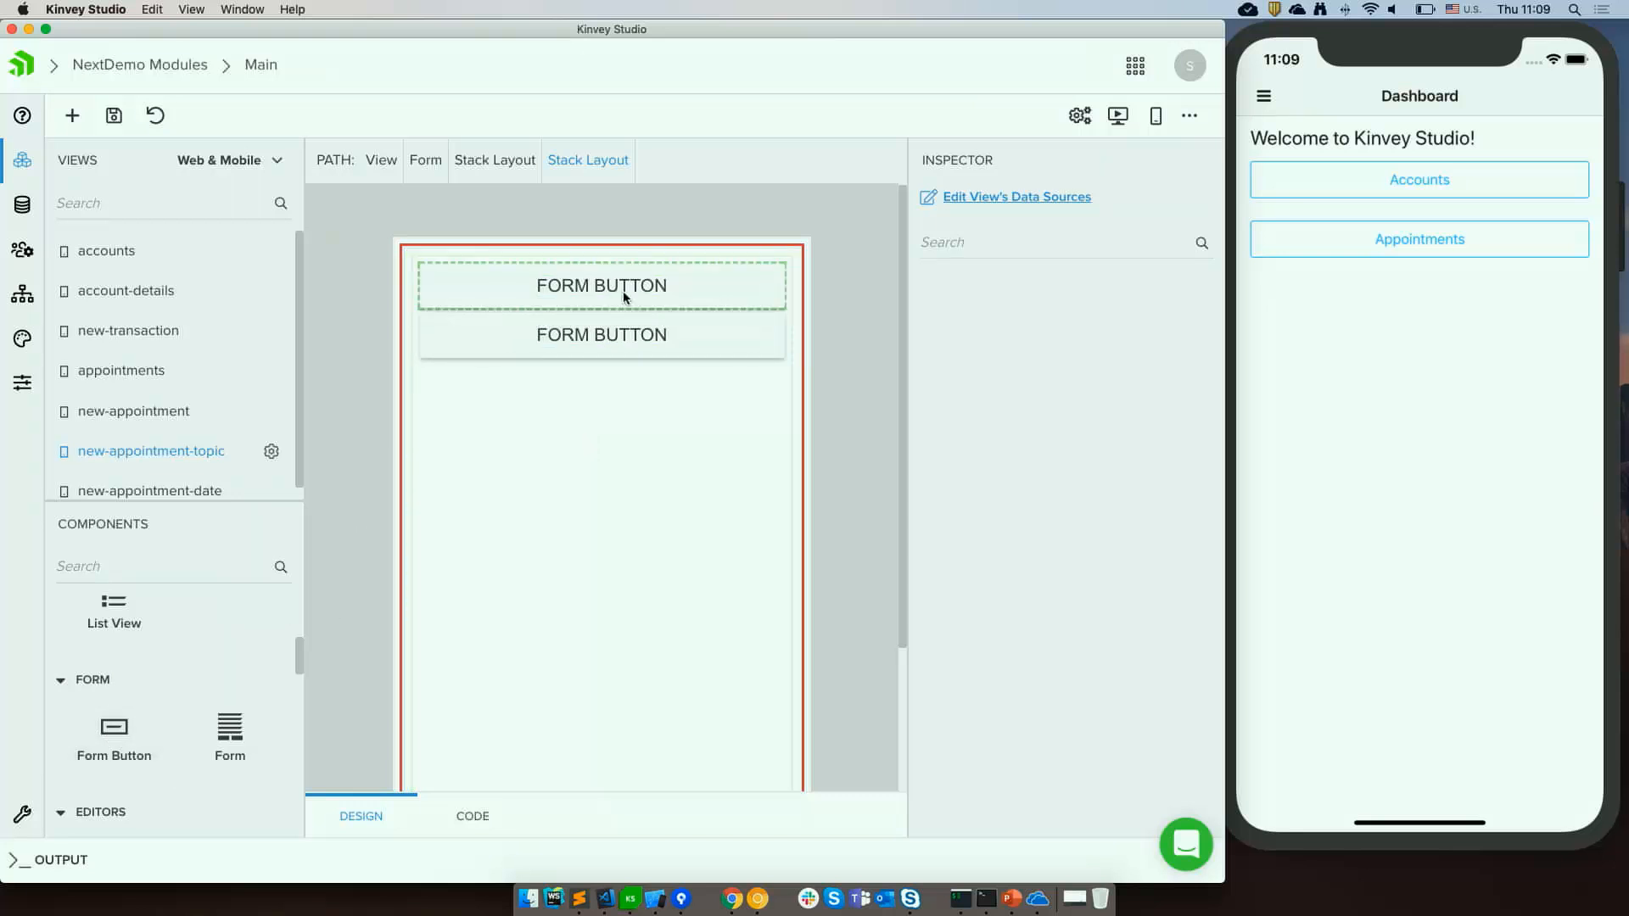
Set the first form button to Submit + Model Update with the text General and paste a model update value.
{"action": "left_click", "coordinate": [627, 297]}
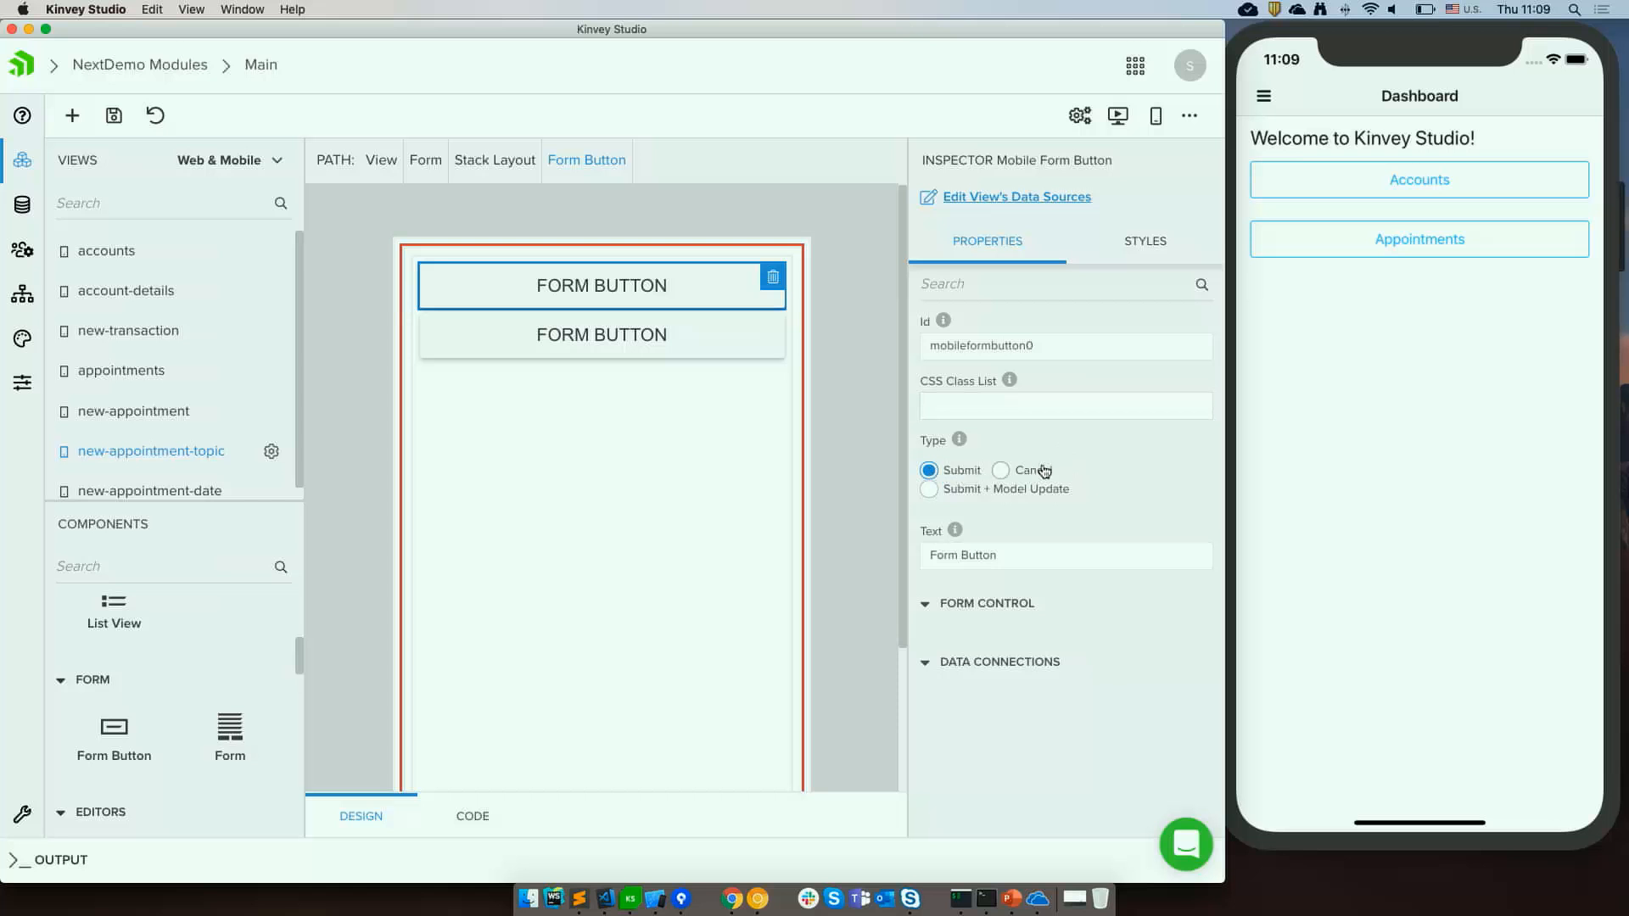
{"action": "left_click", "coordinate": [1005, 497]}
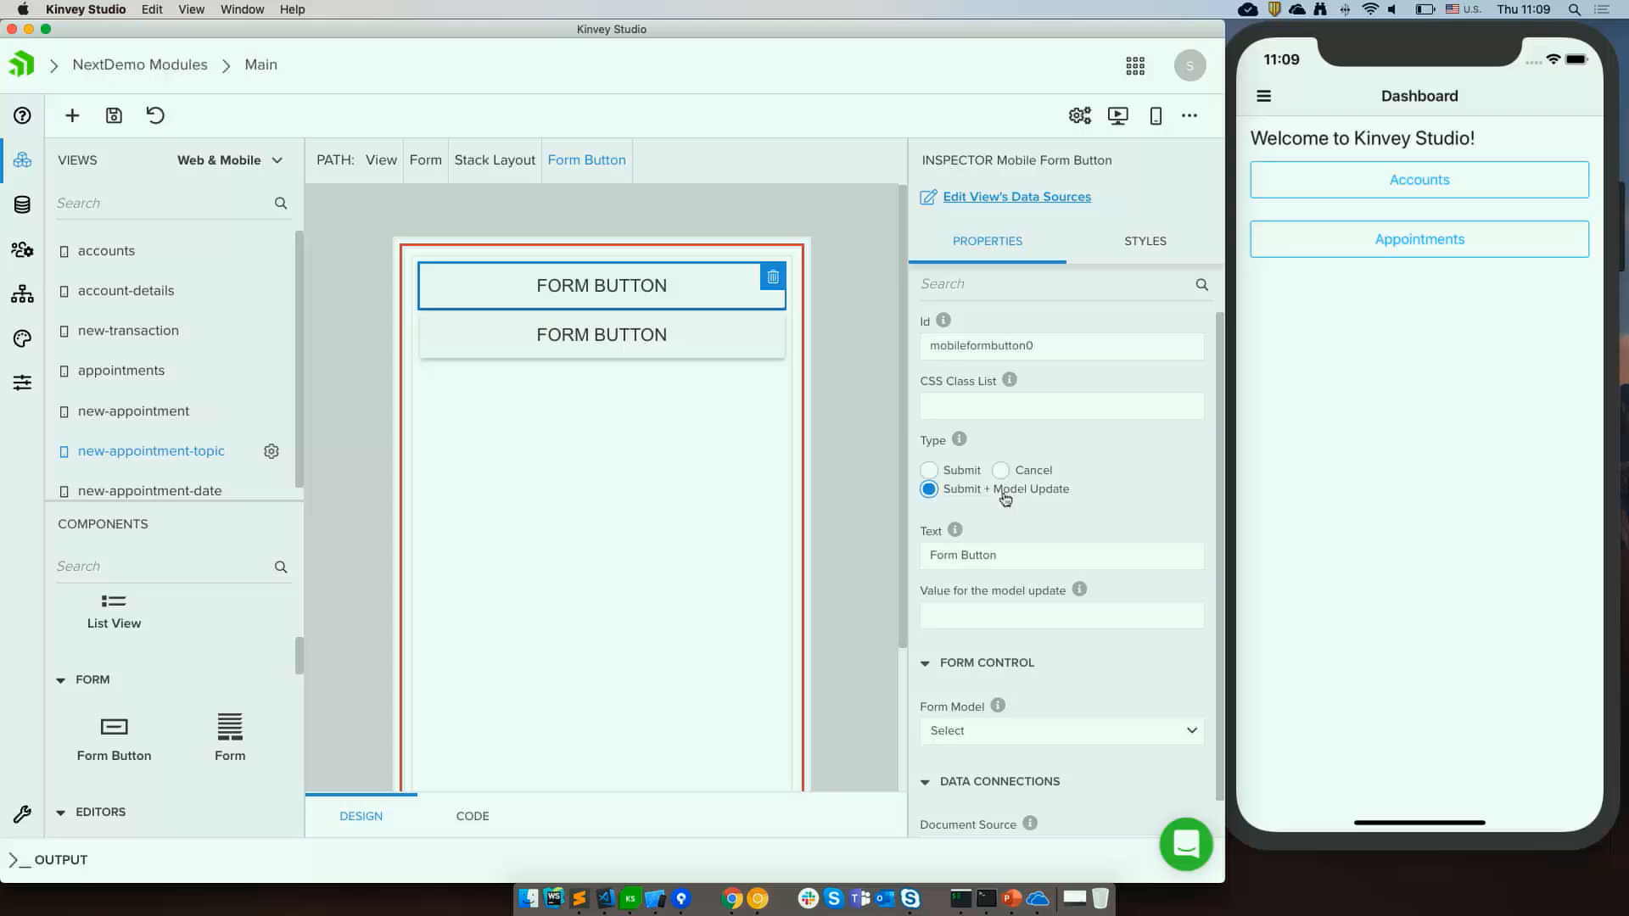
{"action": "left_click", "coordinate": [1009, 559]}
{"action": "key", "text": "super+a"}
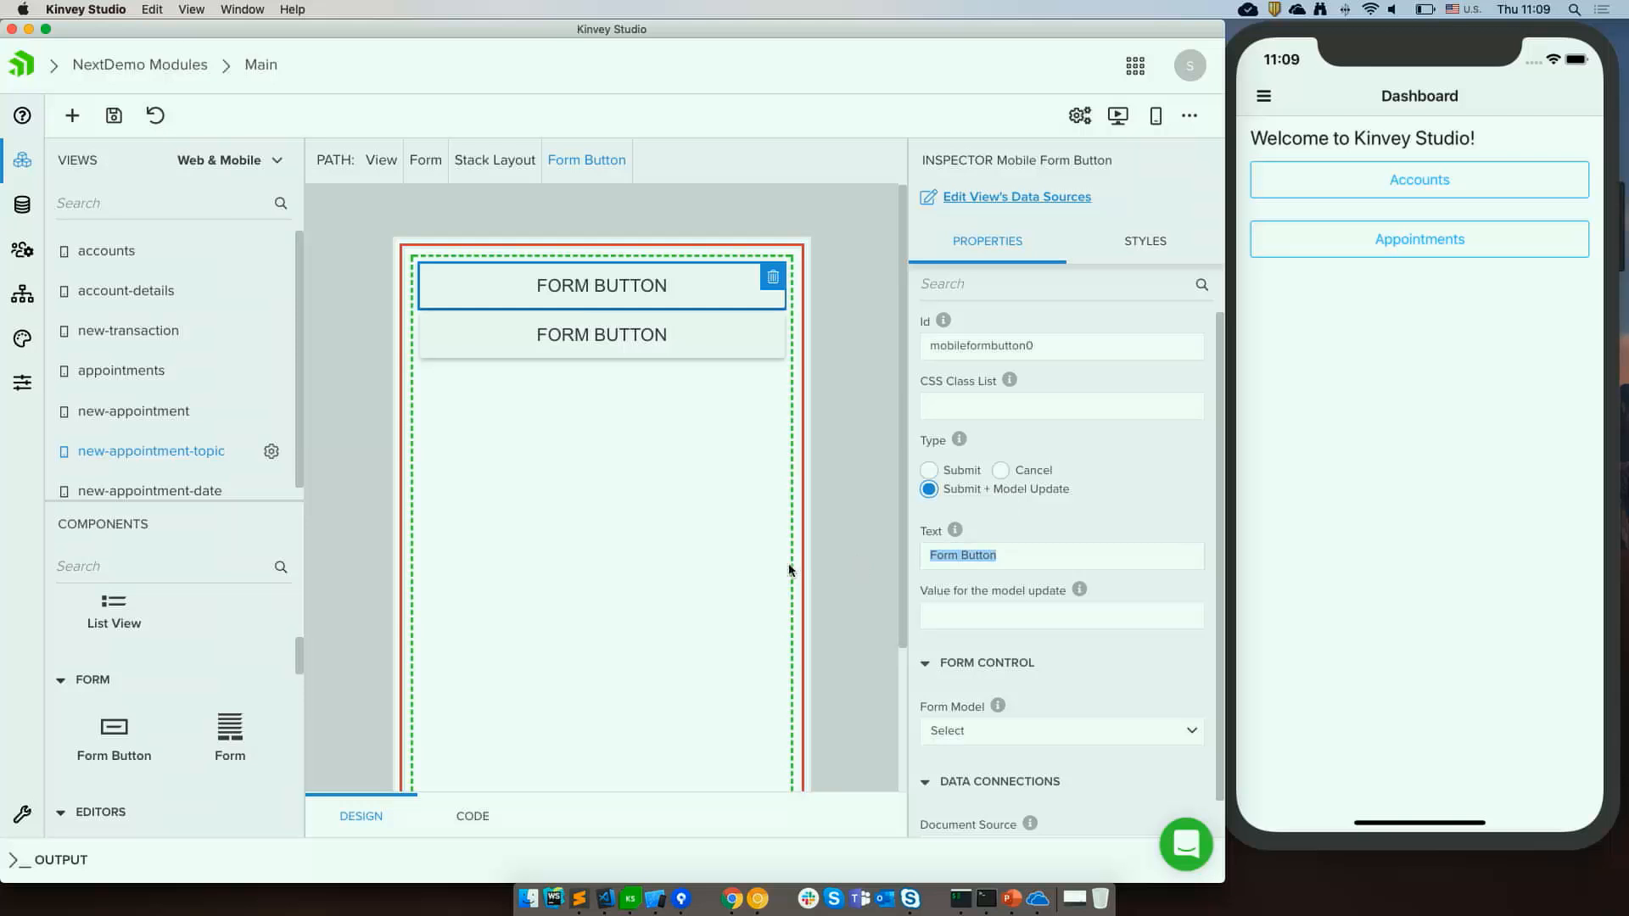
{"action": "type", "text": "General"}
{"action": "key", "text": "Tab"}
{"action": "type", "text": "General"}
Set the second form button to Submit + Model Update with the text Loans.
{"action": "left_click", "coordinate": [616, 339]}
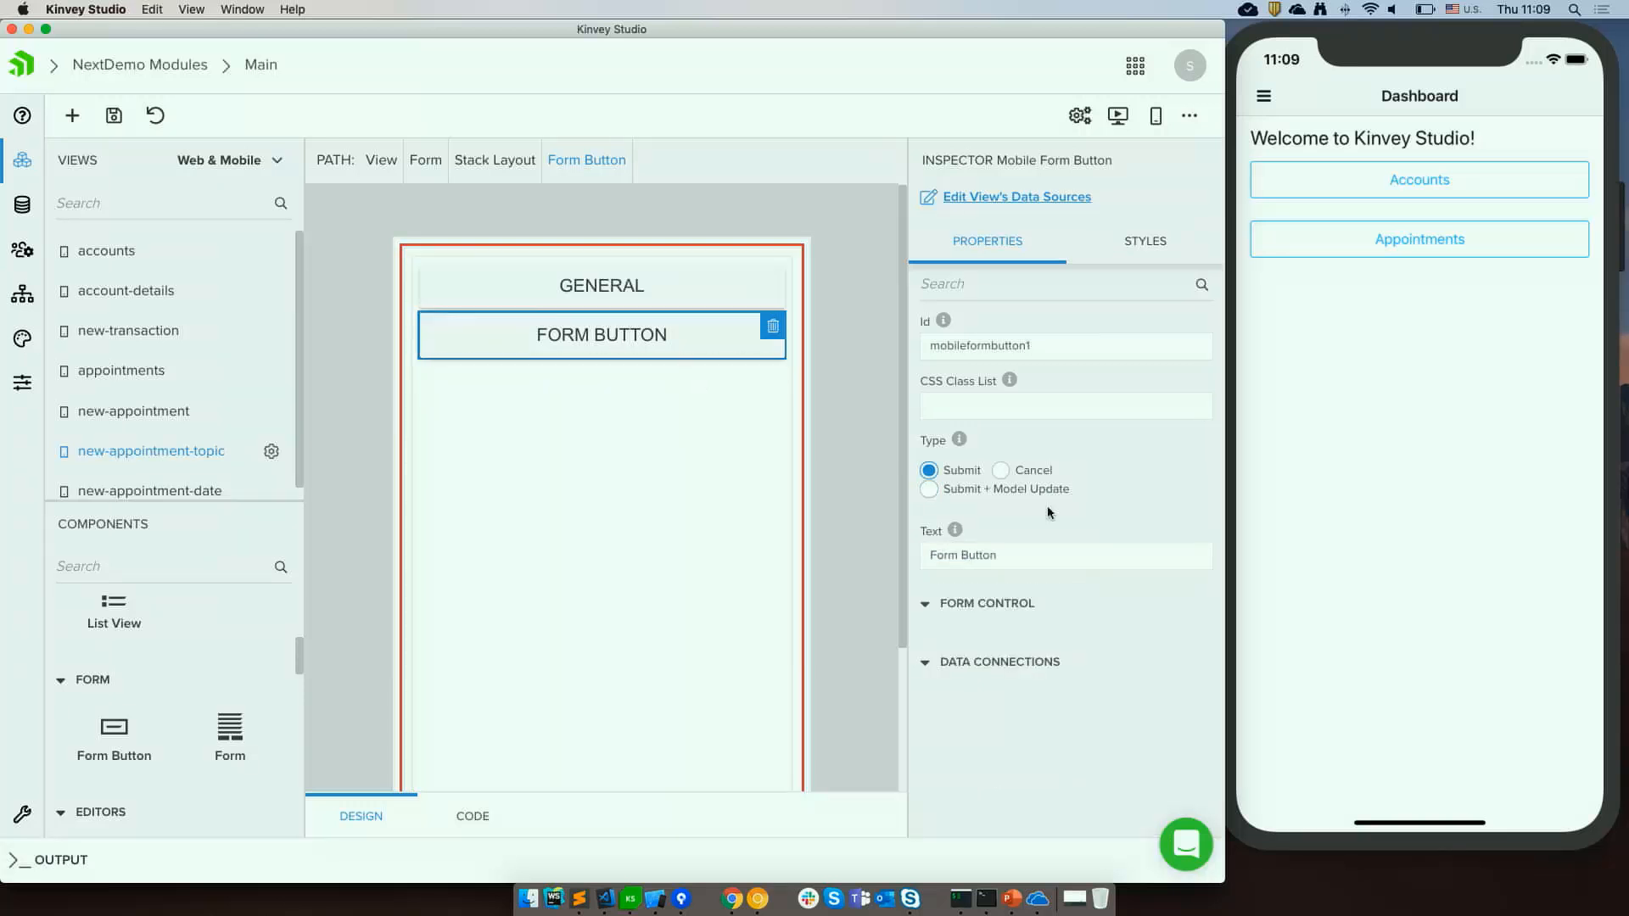
{"action": "left_click_drag", "start_coordinate": [1022, 552], "coordinate": [788, 560]}
{"action": "type", "text": "Loans"}
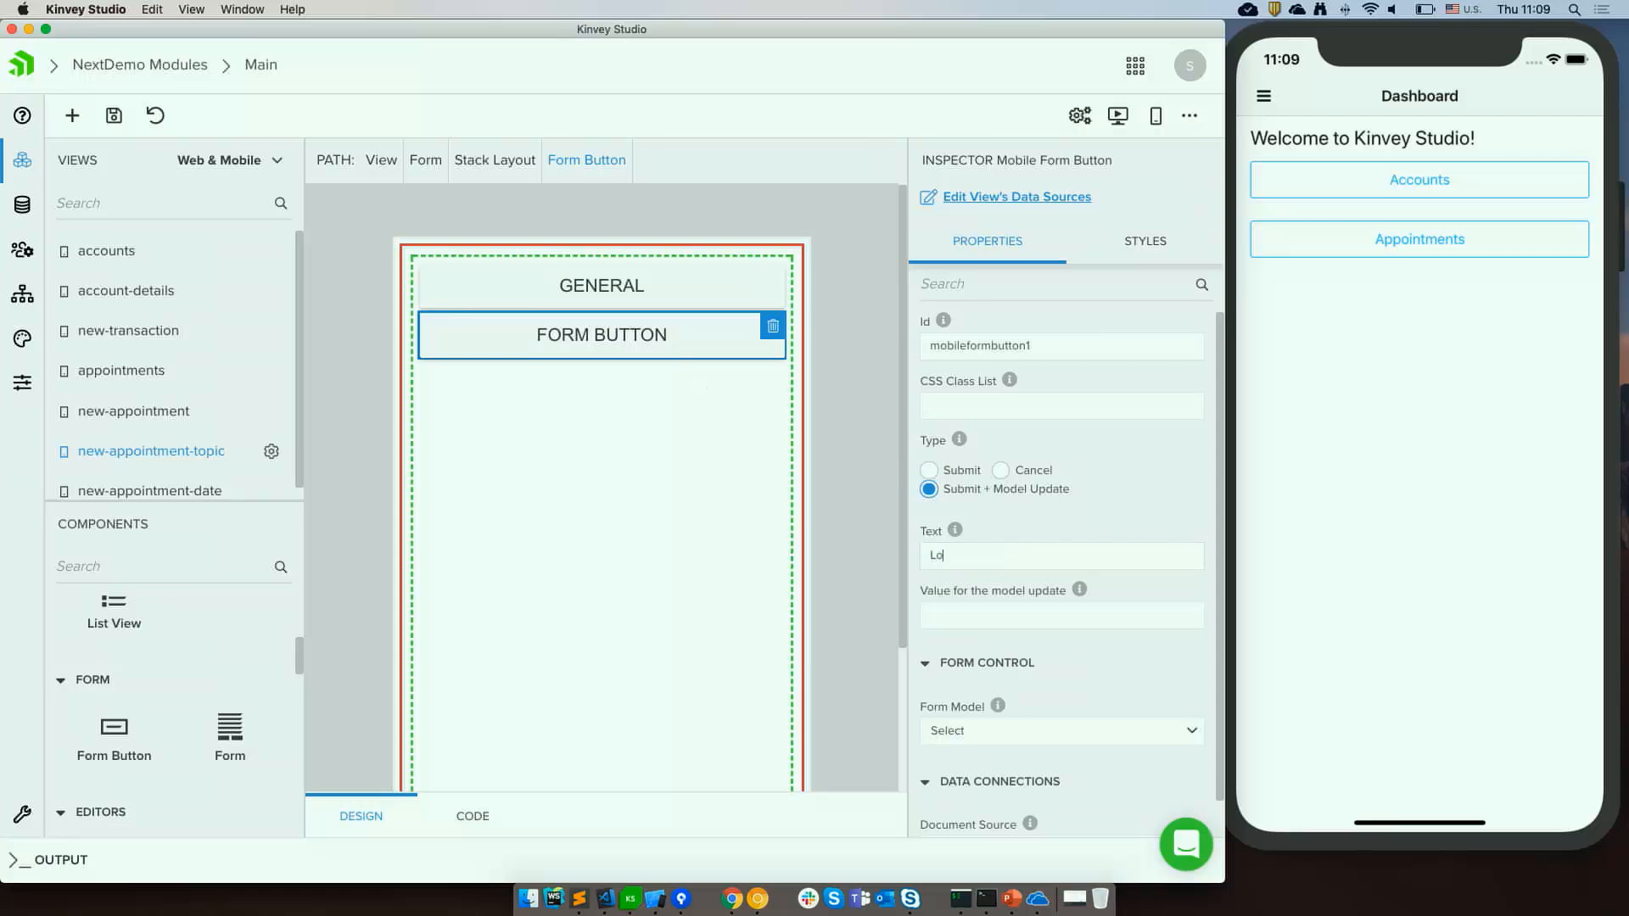
Copy the second button's text Loans into its value for the model update, and dismiss the validation notice.
{"action": "key", "text": "Tab"}
{"action": "key", "text": "shift+Tab"}
{"action": "key", "text": "super+c"}
{"action": "key", "text": "Tab"}
{"action": "key", "text": "super+v"}
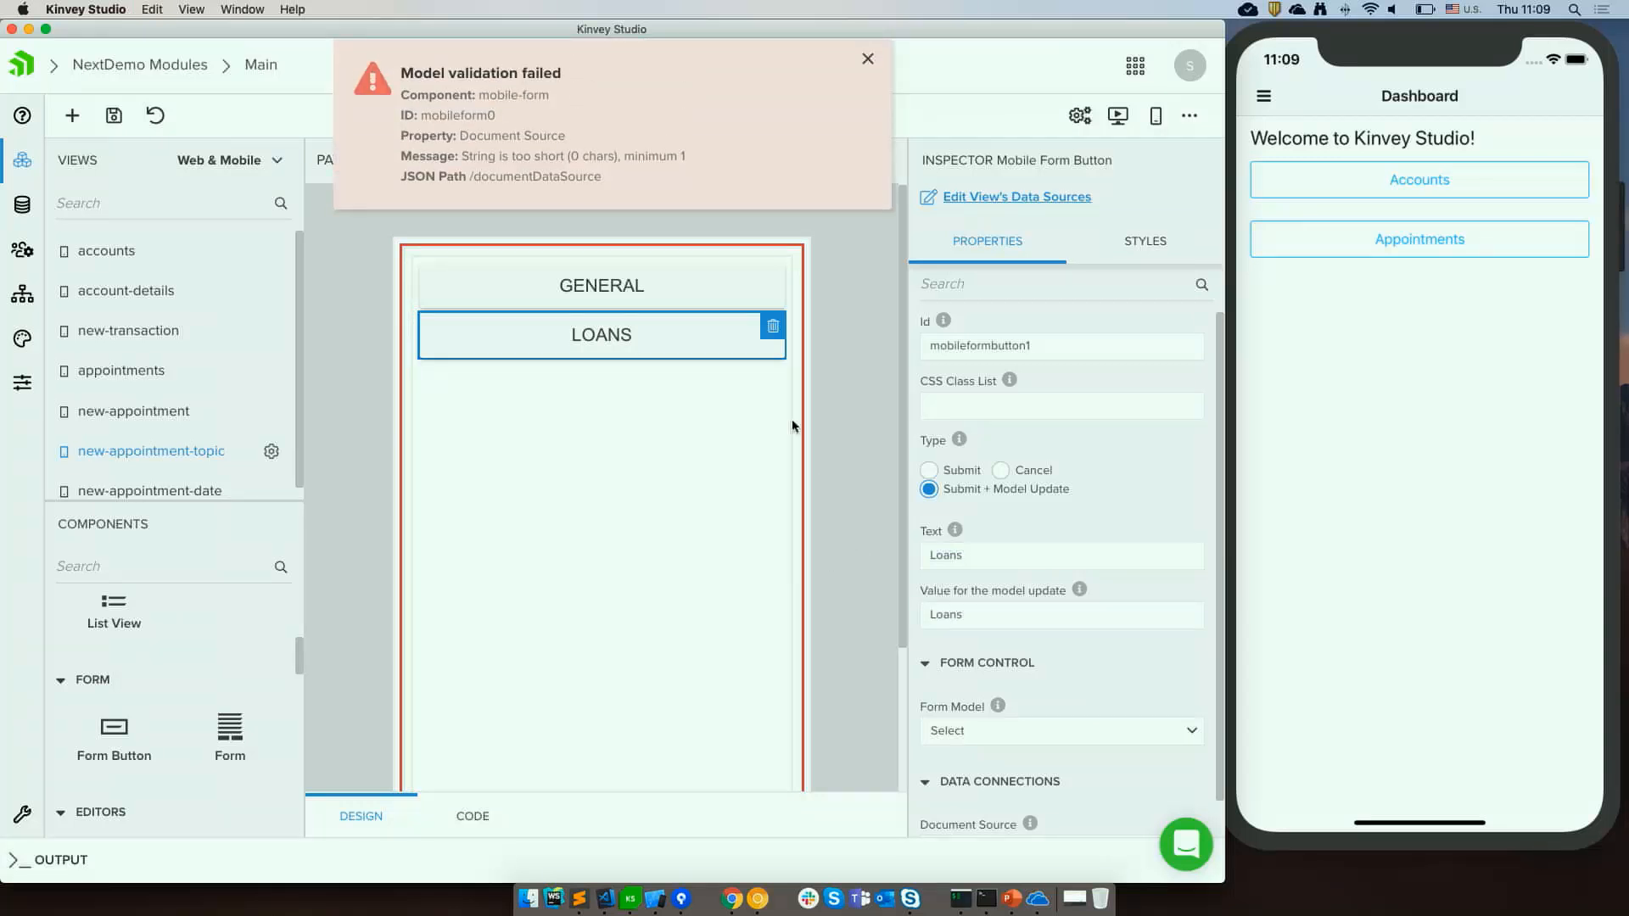
{"action": "left_click", "coordinate": [691, 293]}
{"action": "left_click", "coordinate": [866, 57]}
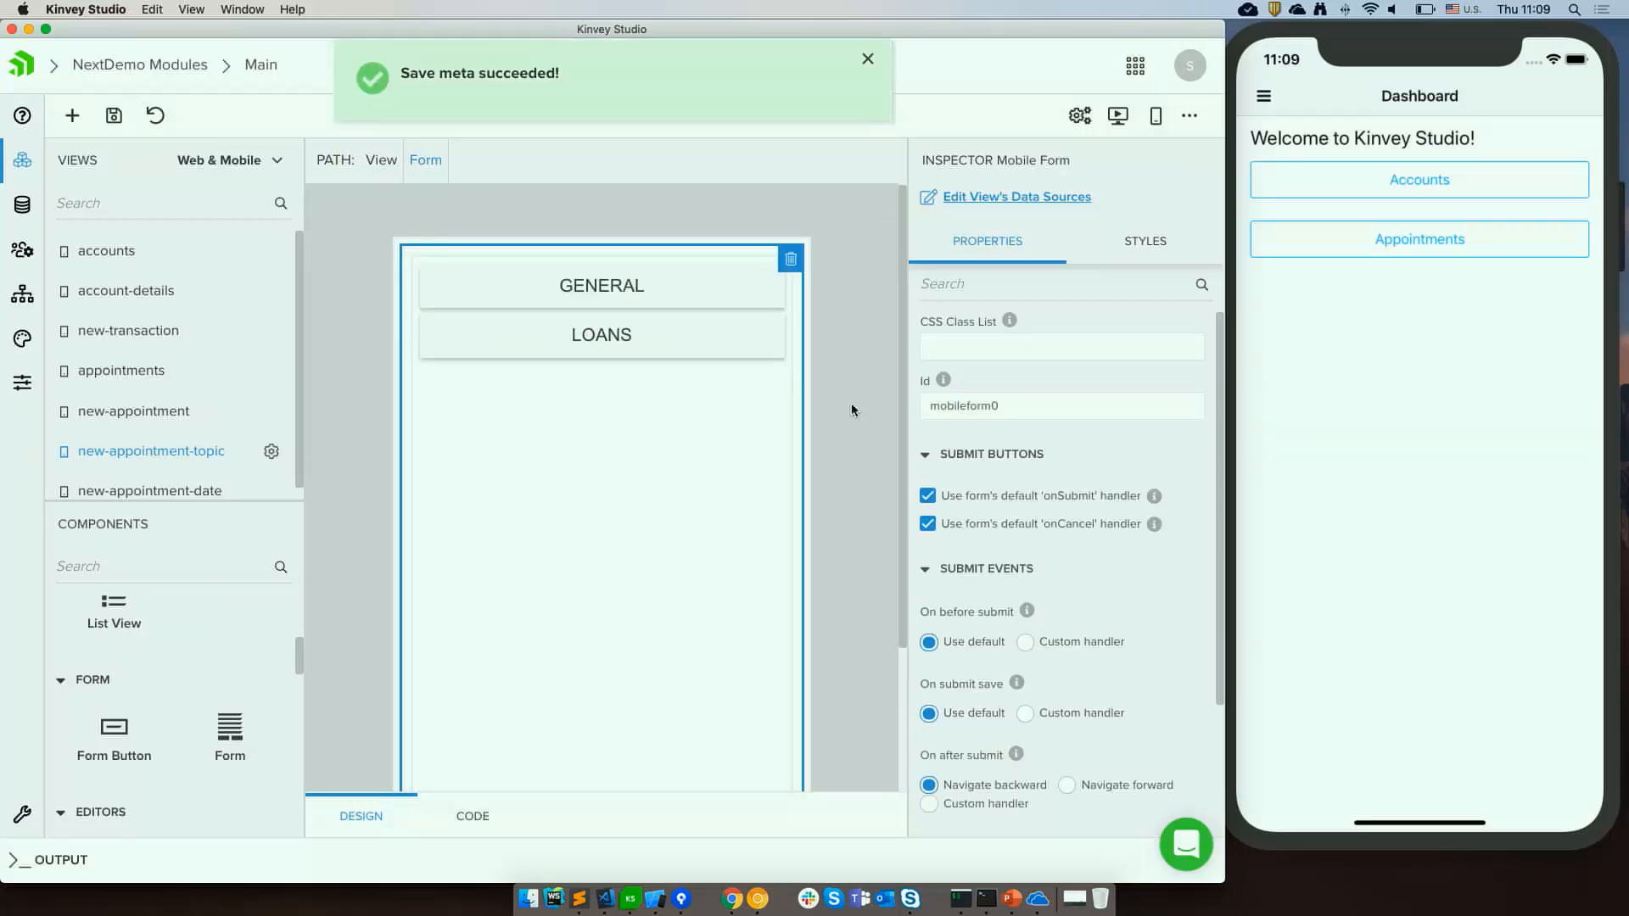
Preview the app in the simulator, opening Appointments, then New Appointment, and selecting a location on the map.
{"action": "scroll", "coordinate": [852, 409], "scroll_direction": "down", "scroll_amount": 1}
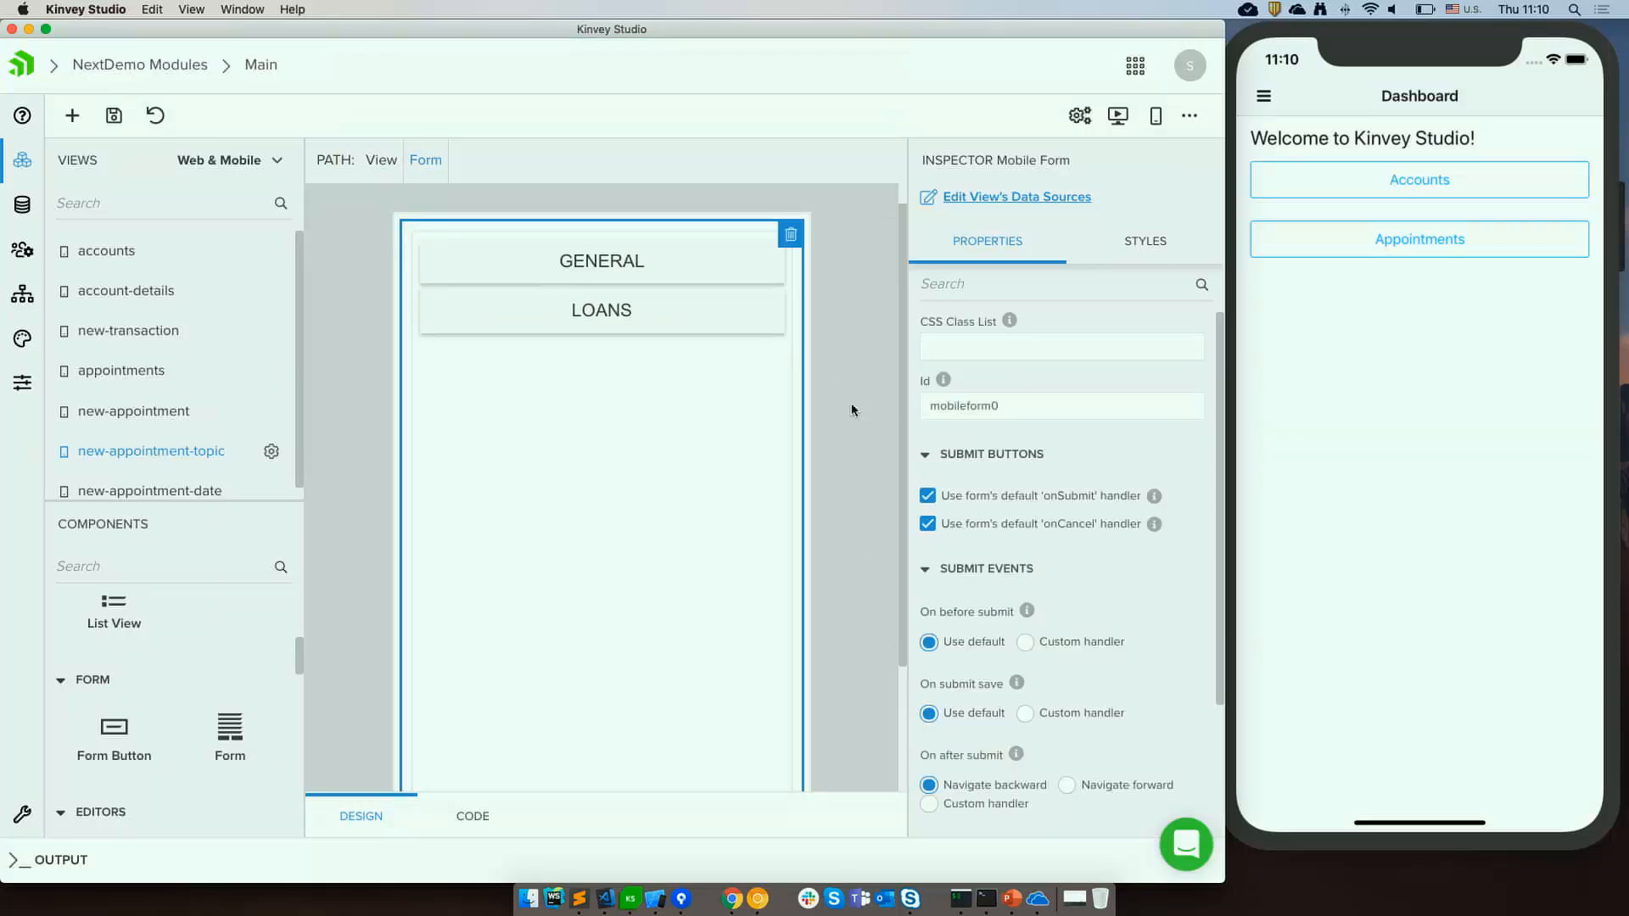
{"action": "left_click", "coordinate": [719, 310]}
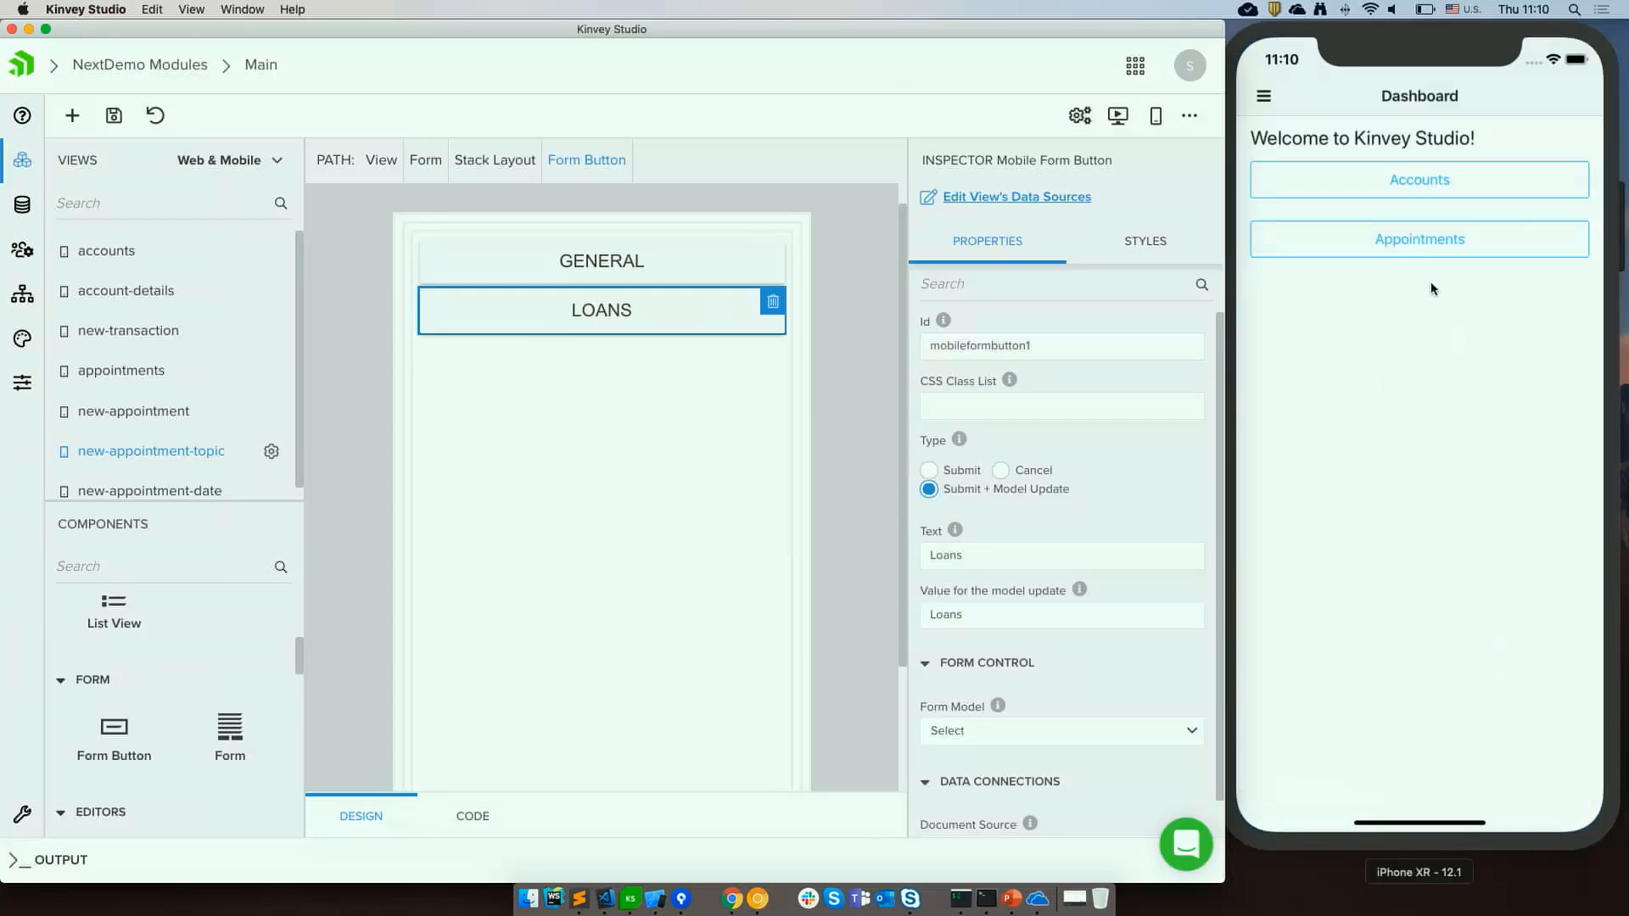
{"action": "left_click", "coordinate": [1428, 240]}
{"action": "left_click", "coordinate": [1391, 764]}
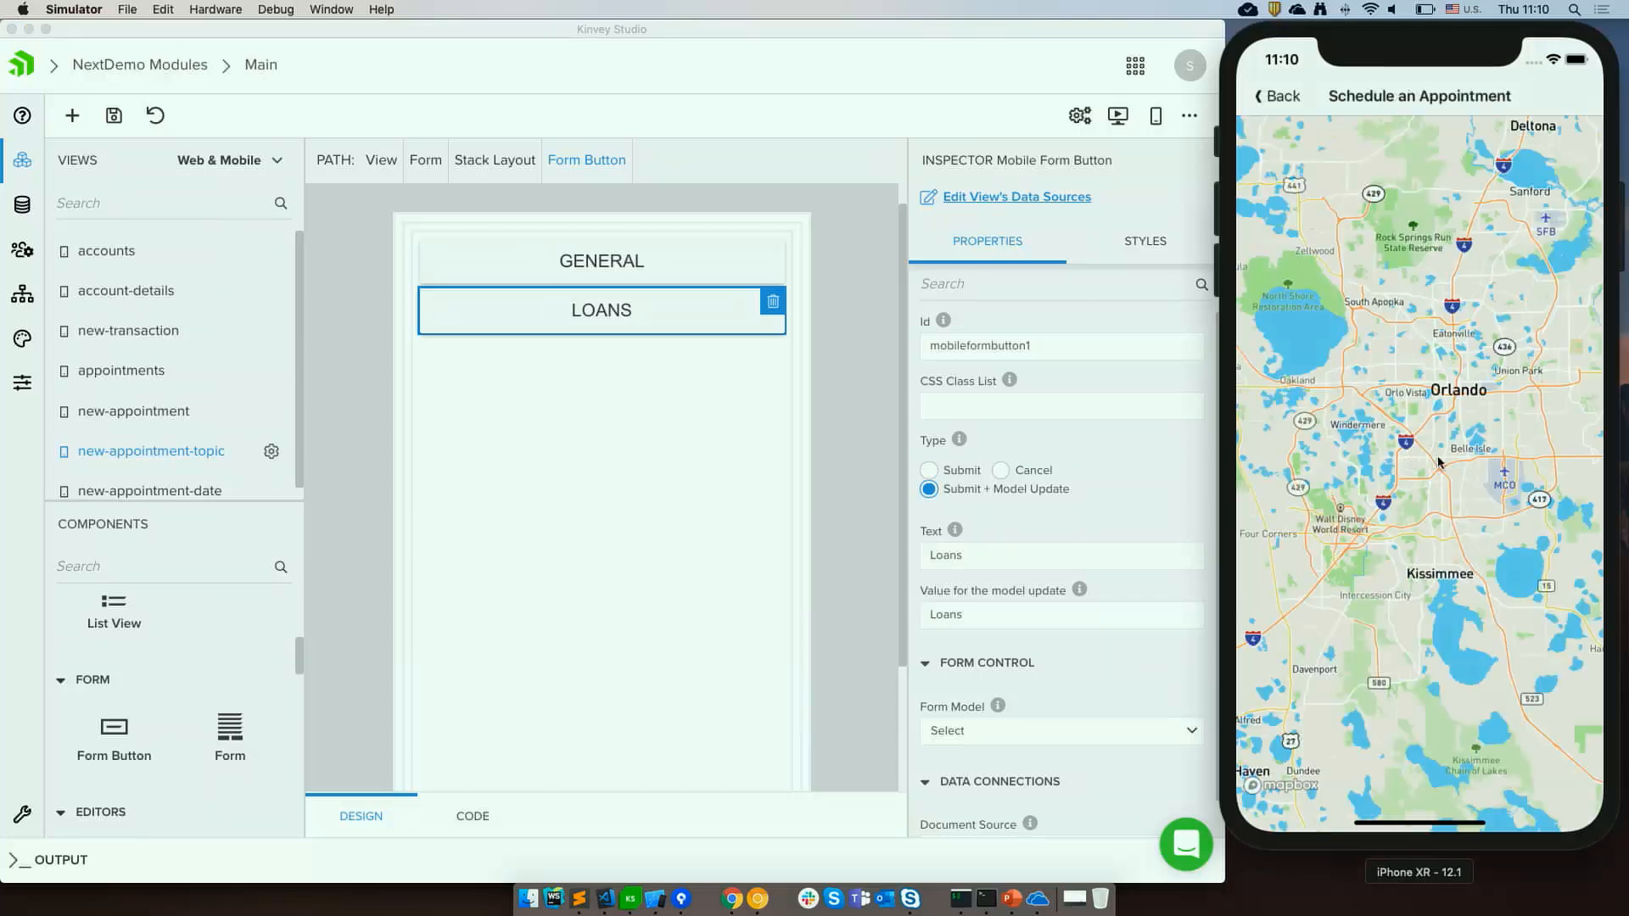
{"action": "left_click", "coordinate": [1411, 450]}
{"action": "left_click", "coordinate": [1413, 419]}
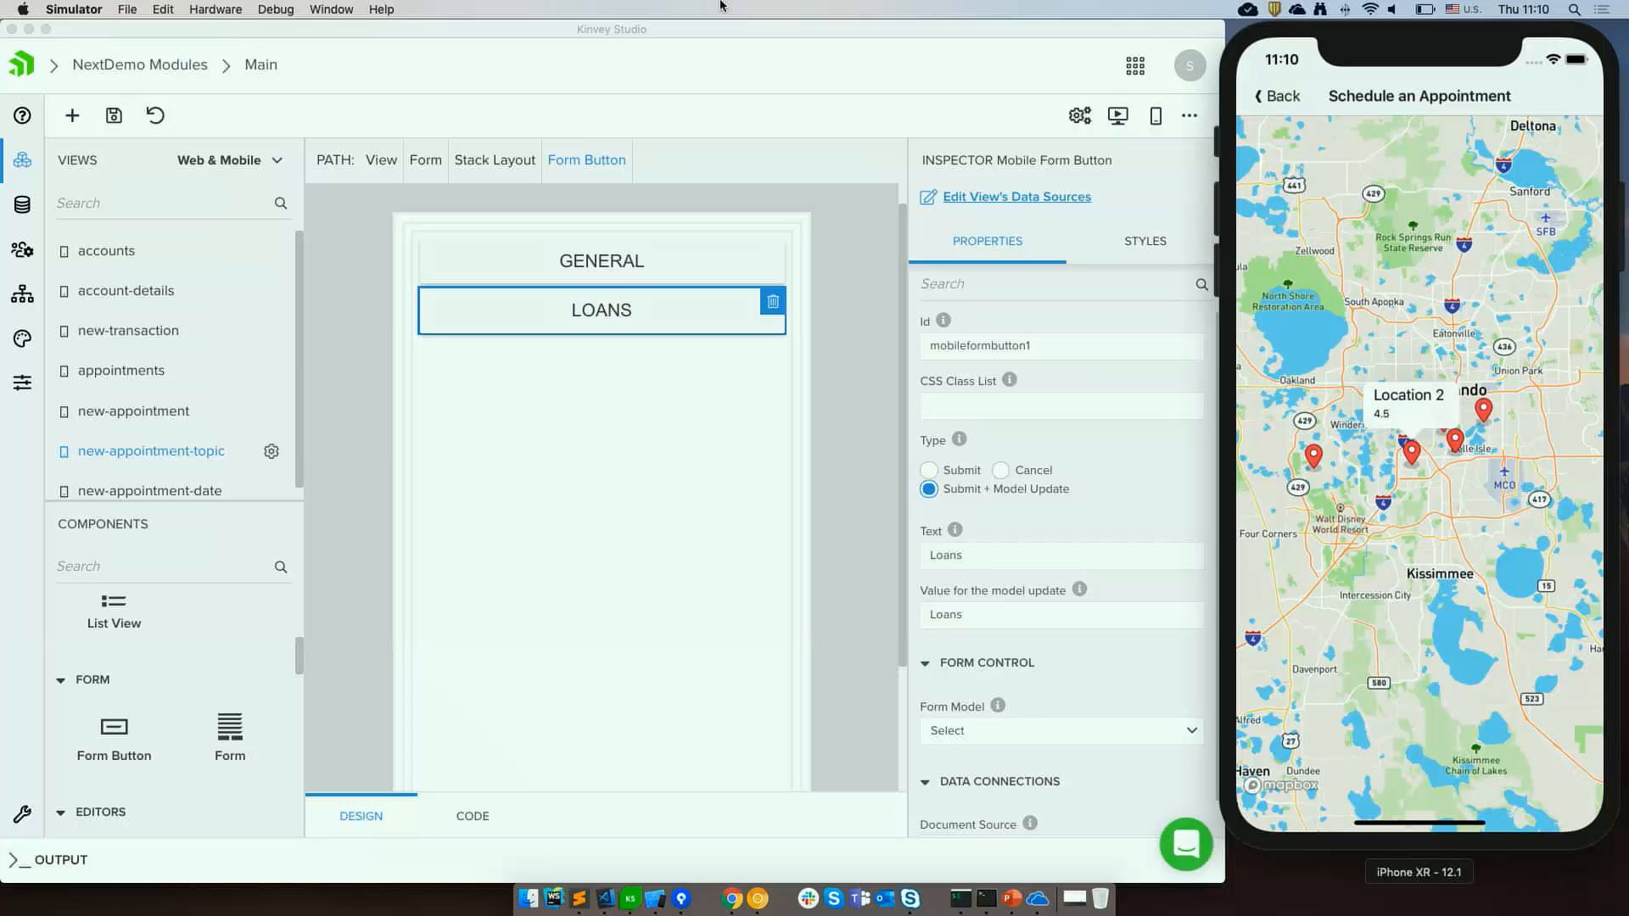
Set the form's after-submit action to Navigate forward with Main / new-appointment-date as the destination view.
{"action": "left_click", "coordinate": [425, 161]}
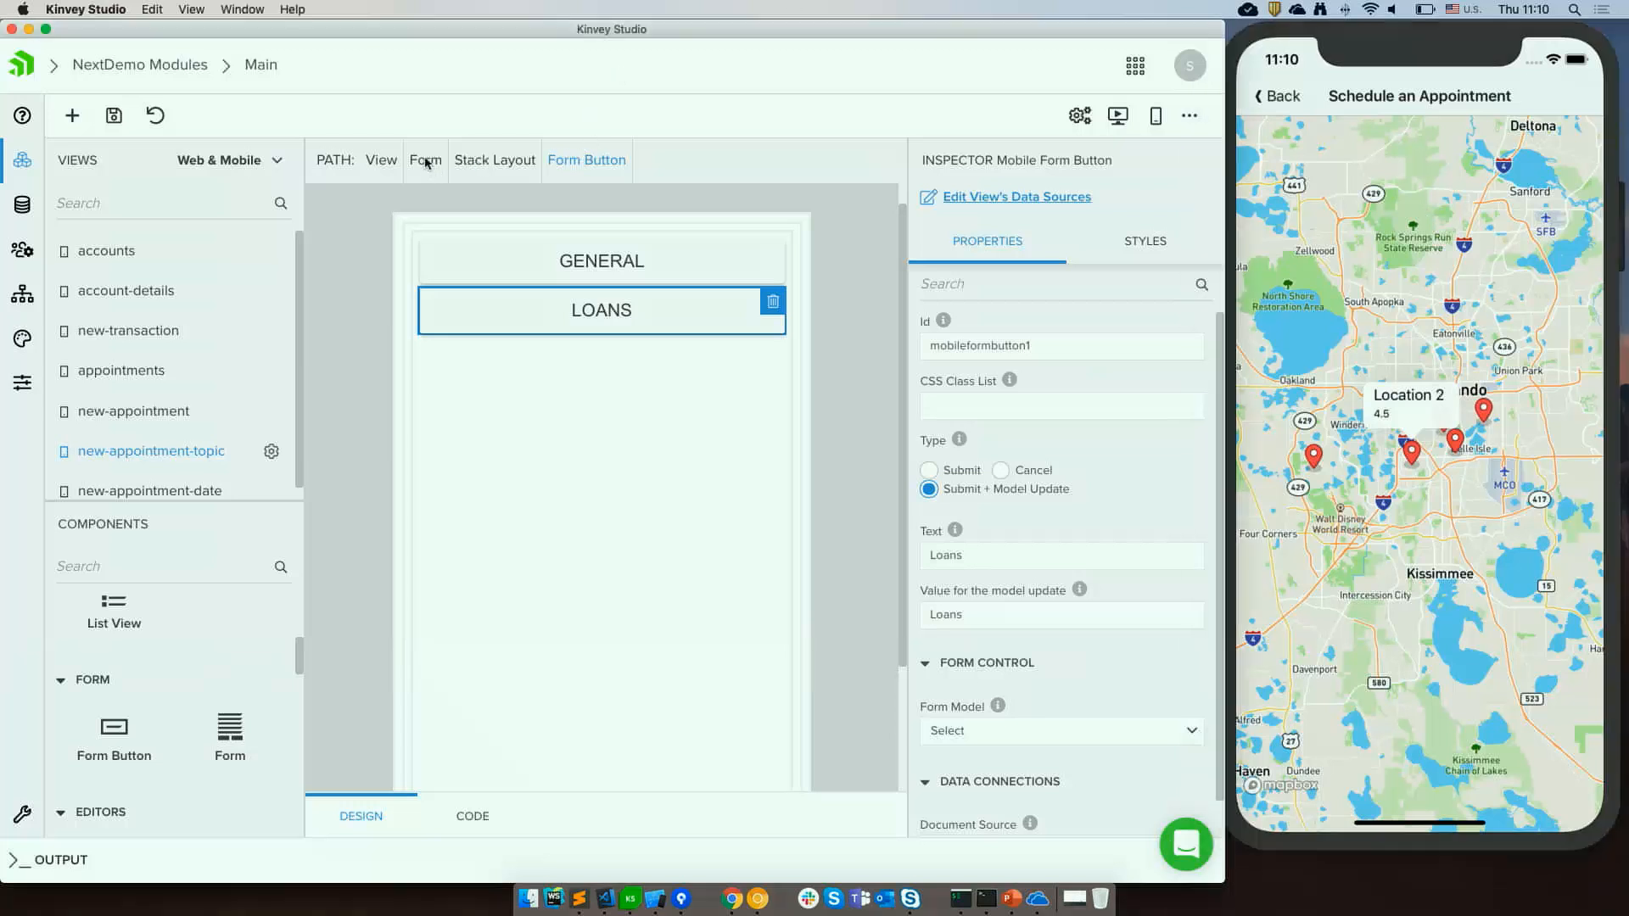
{"action": "left_click", "coordinate": [425, 161]}
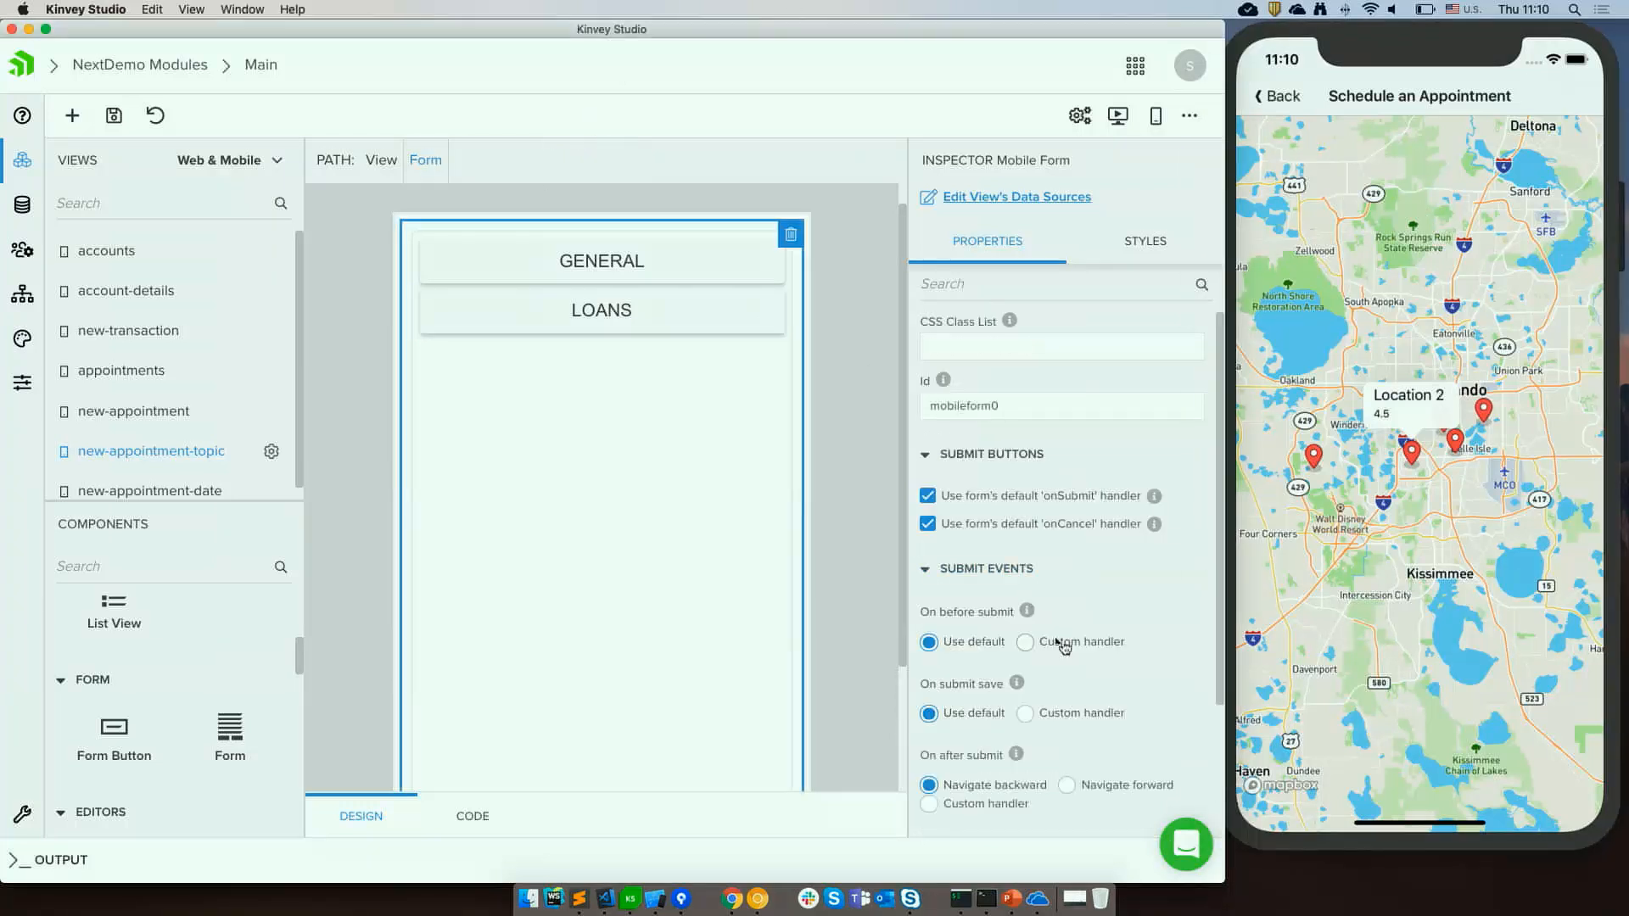
{"action": "scroll", "coordinate": [1057, 645], "scroll_direction": "down", "scroll_amount": 2}
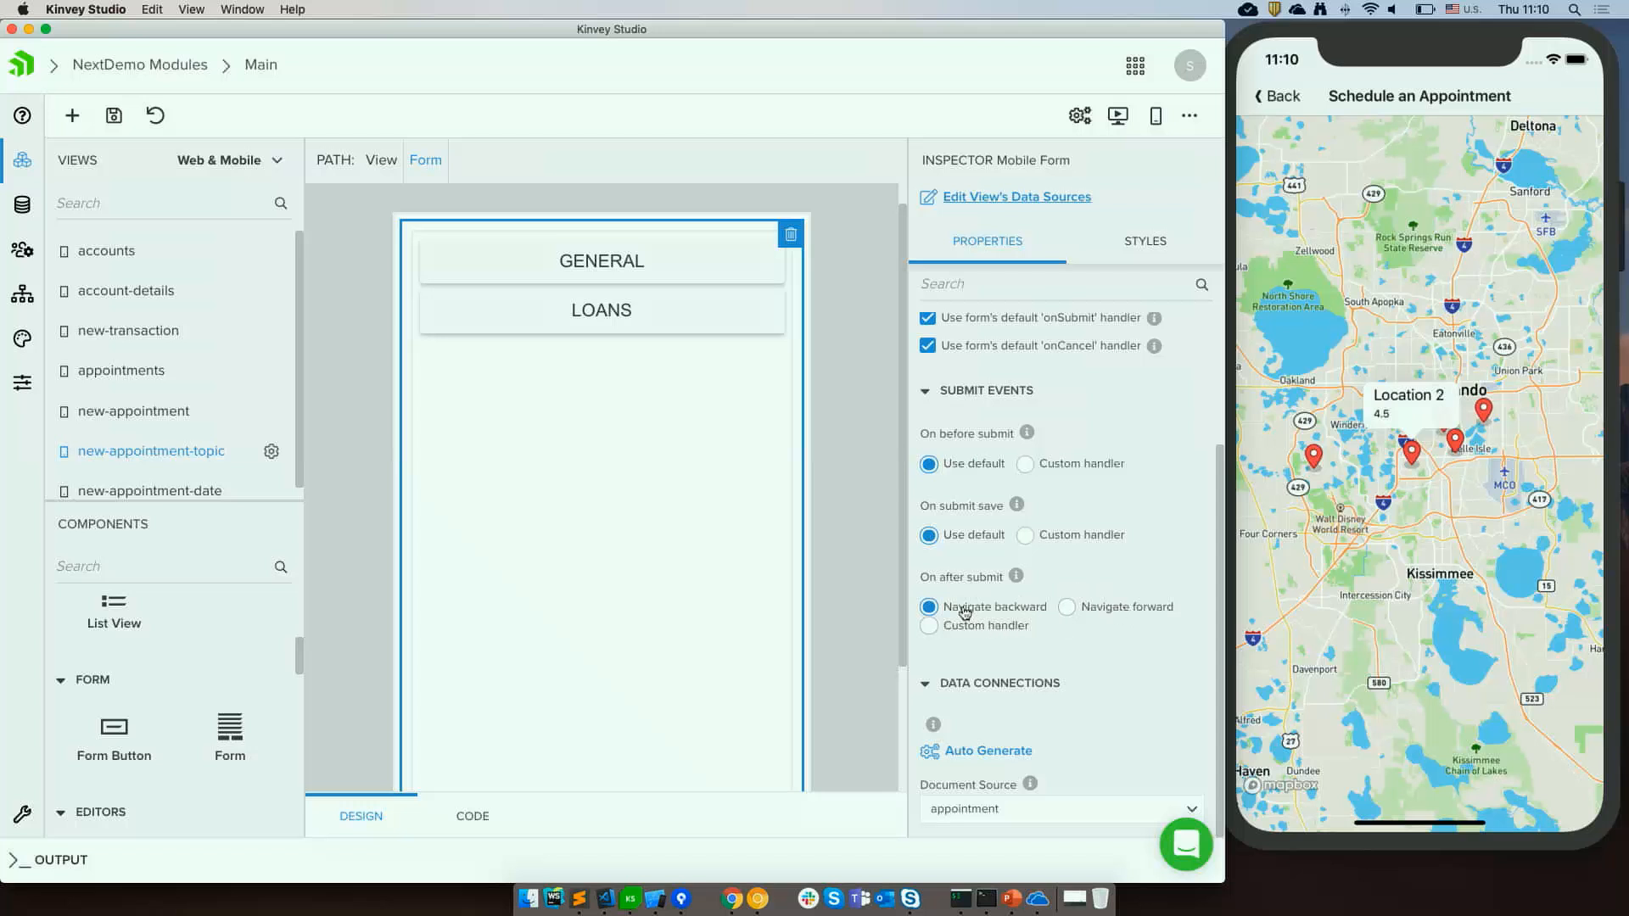
{"action": "left_click", "coordinate": [1093, 615]}
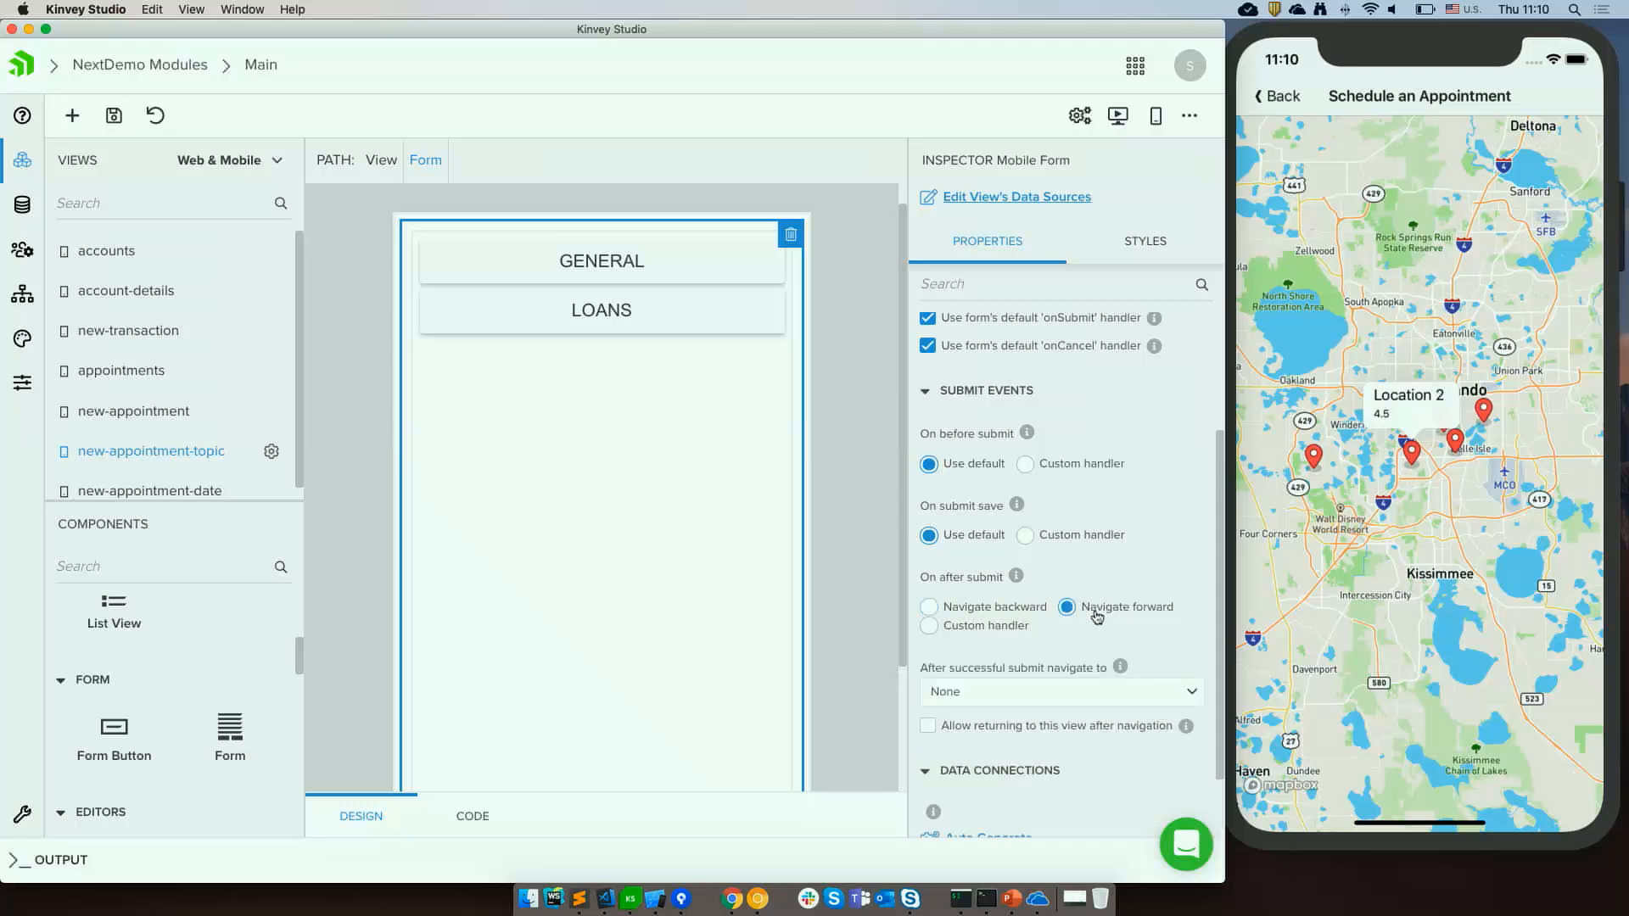
{"action": "left_click", "coordinate": [1031, 698]}
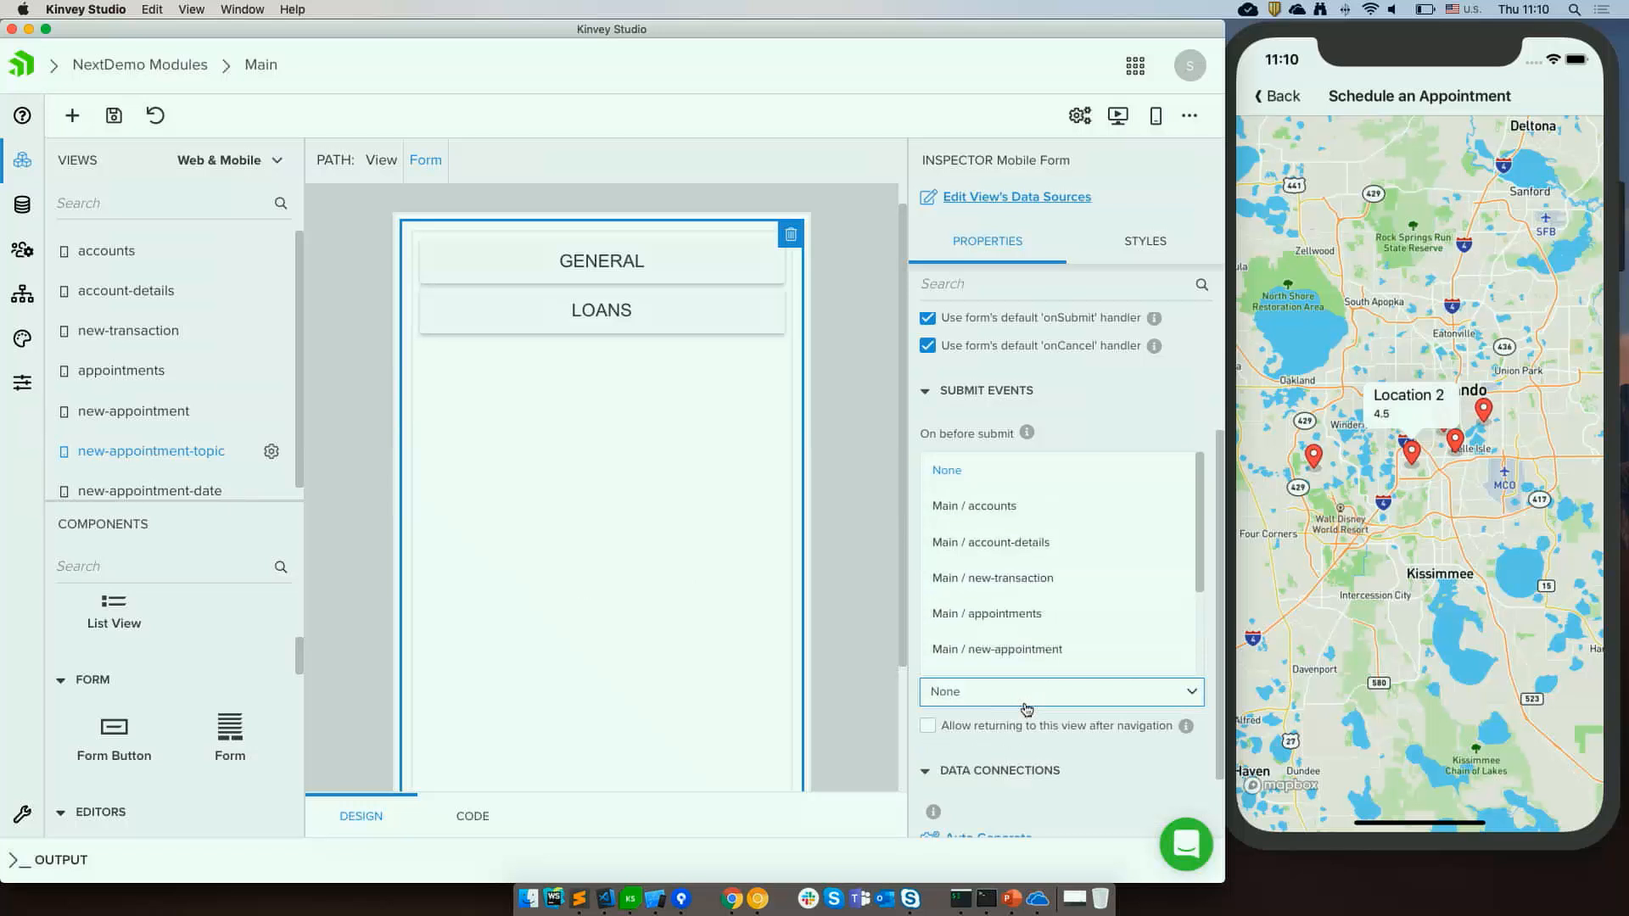
{"action": "scroll", "coordinate": [1050, 606], "scroll_direction": "down", "scroll_amount": 2}
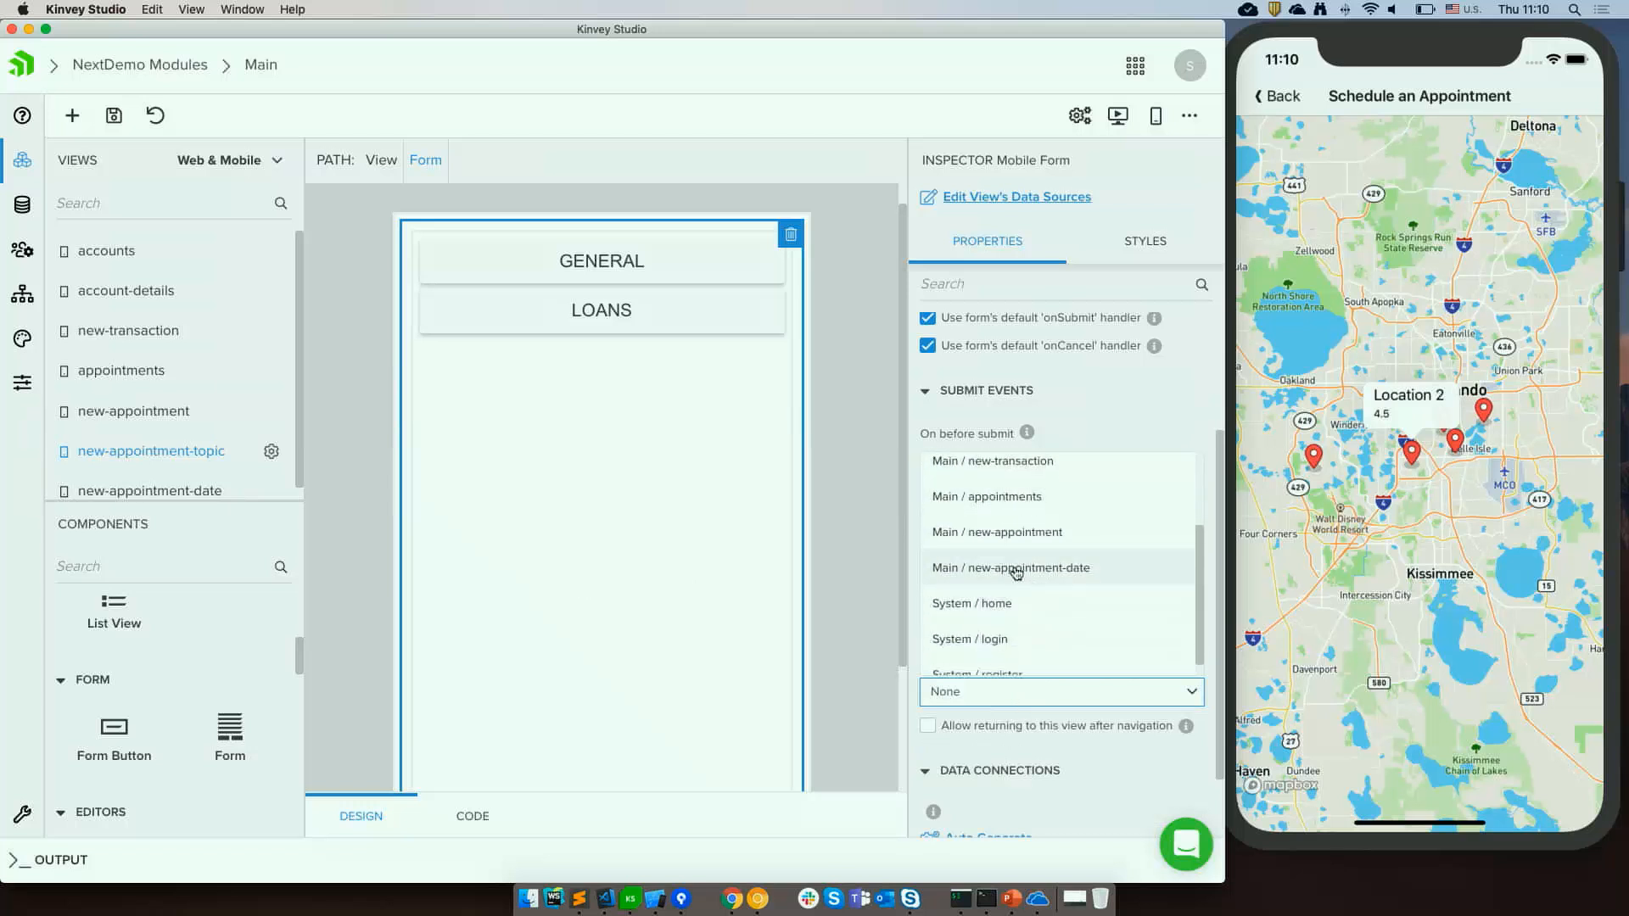
{"action": "left_click", "coordinate": [1017, 572]}
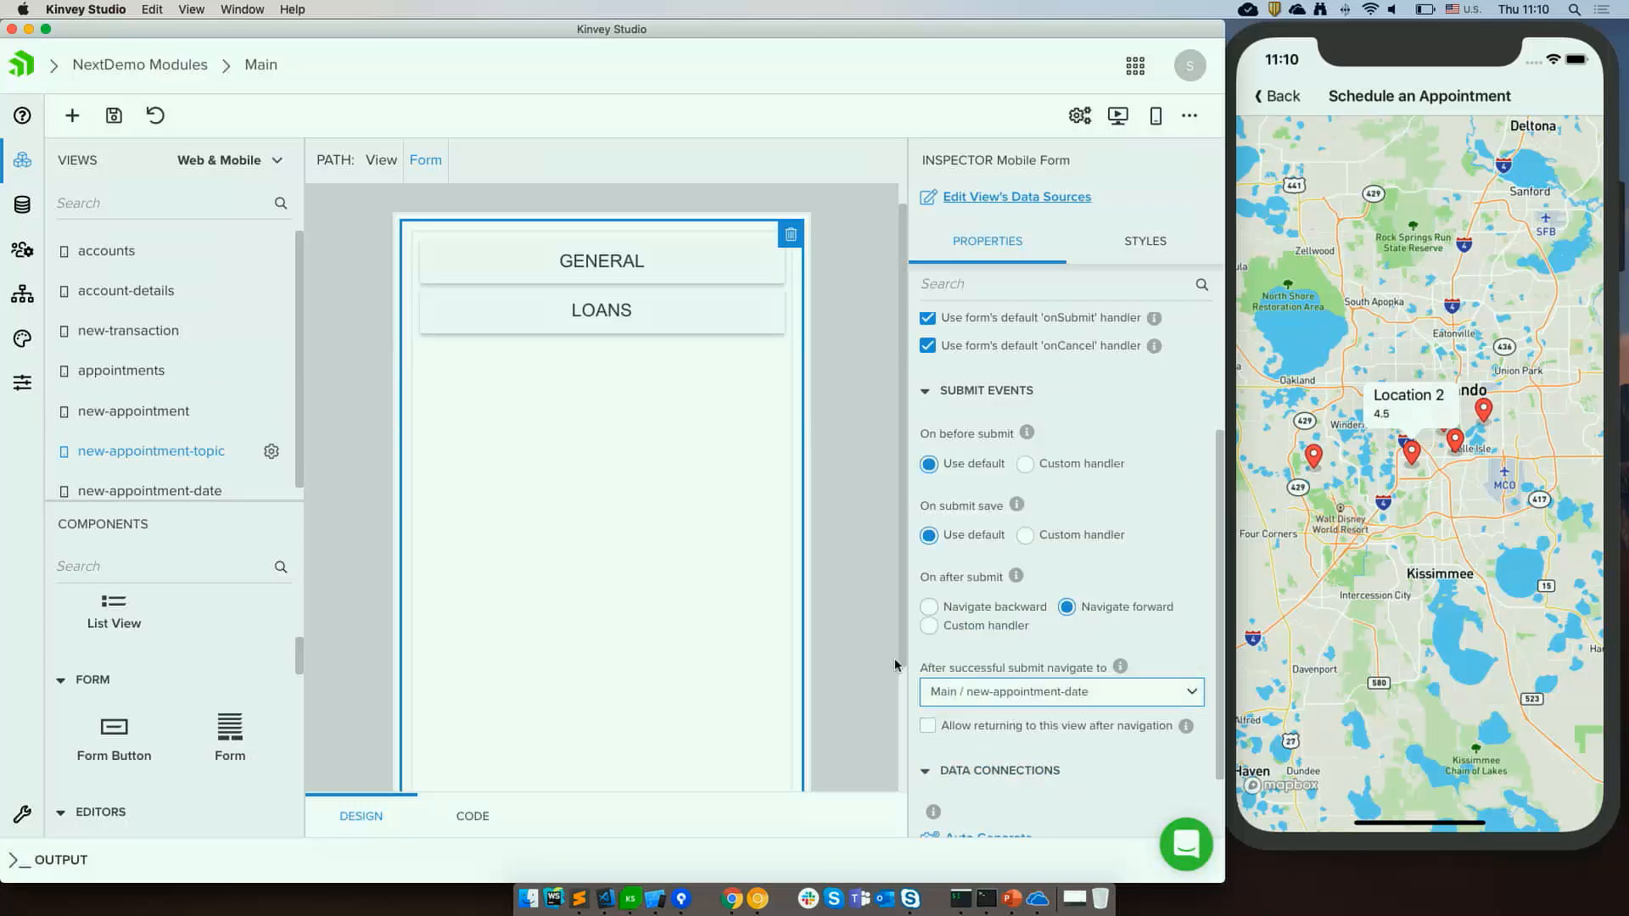
{"action": "left_click", "coordinate": [855, 634]}
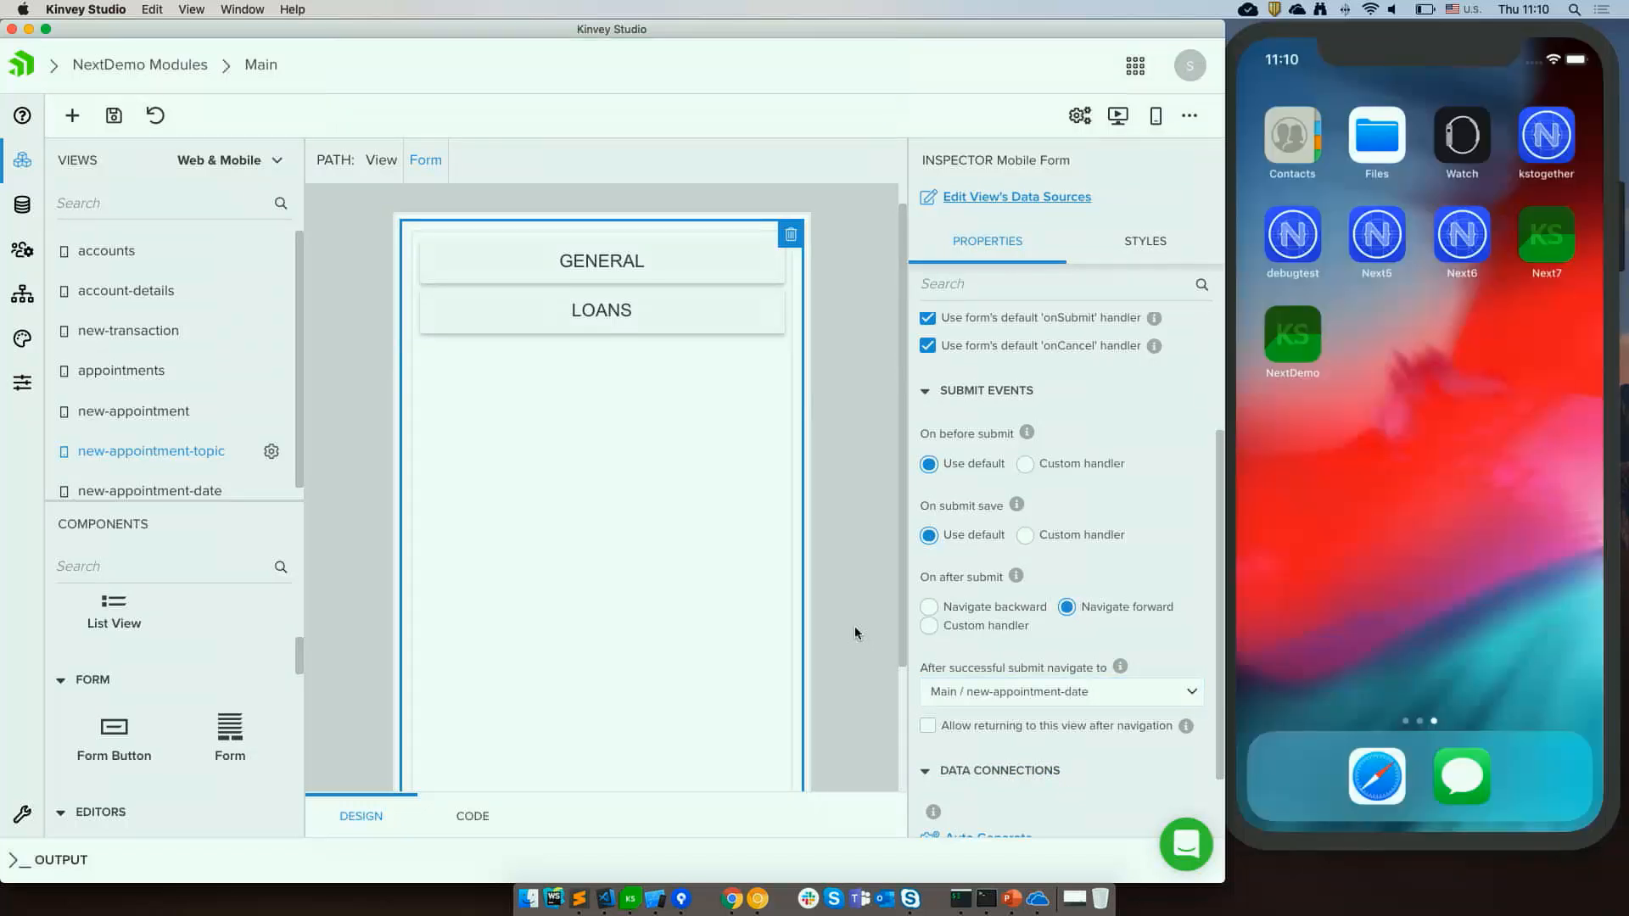
Bind the General button's form model to the Topic field.
{"action": "left_click", "coordinate": [520, 266]}
{"action": "scroll", "coordinate": [1013, 550], "scroll_direction": "down", "scroll_amount": 1}
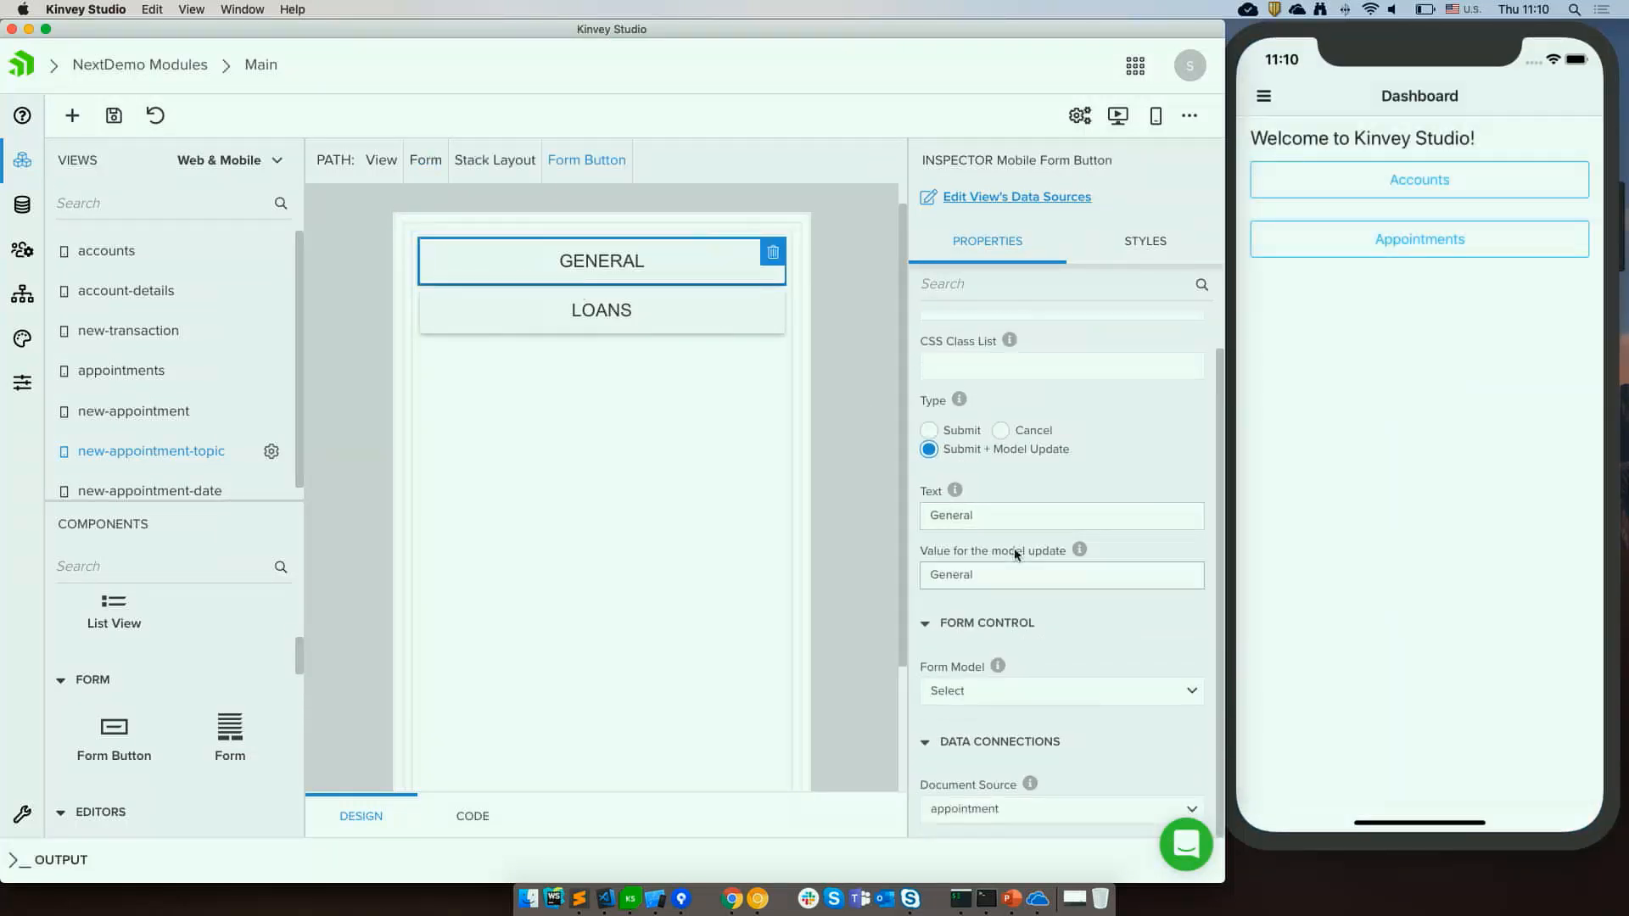
{"action": "left_click", "coordinate": [1188, 692]}
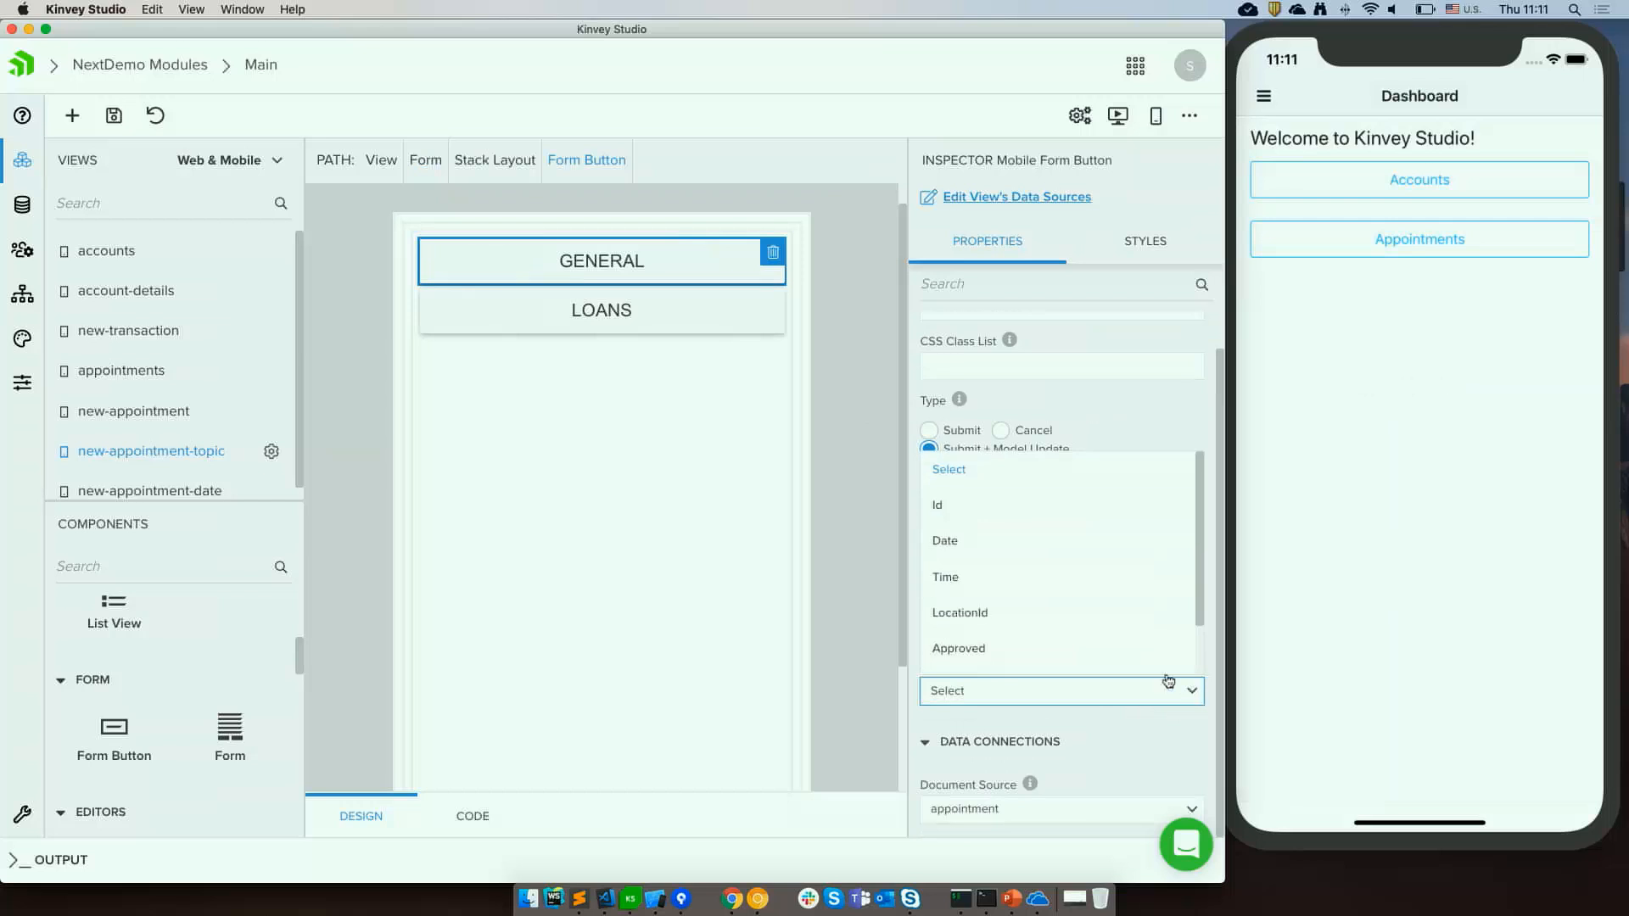
{"action": "scroll", "coordinate": [998, 580], "scroll_direction": "down", "scroll_amount": 3}
{"action": "left_click", "coordinate": [957, 622]}
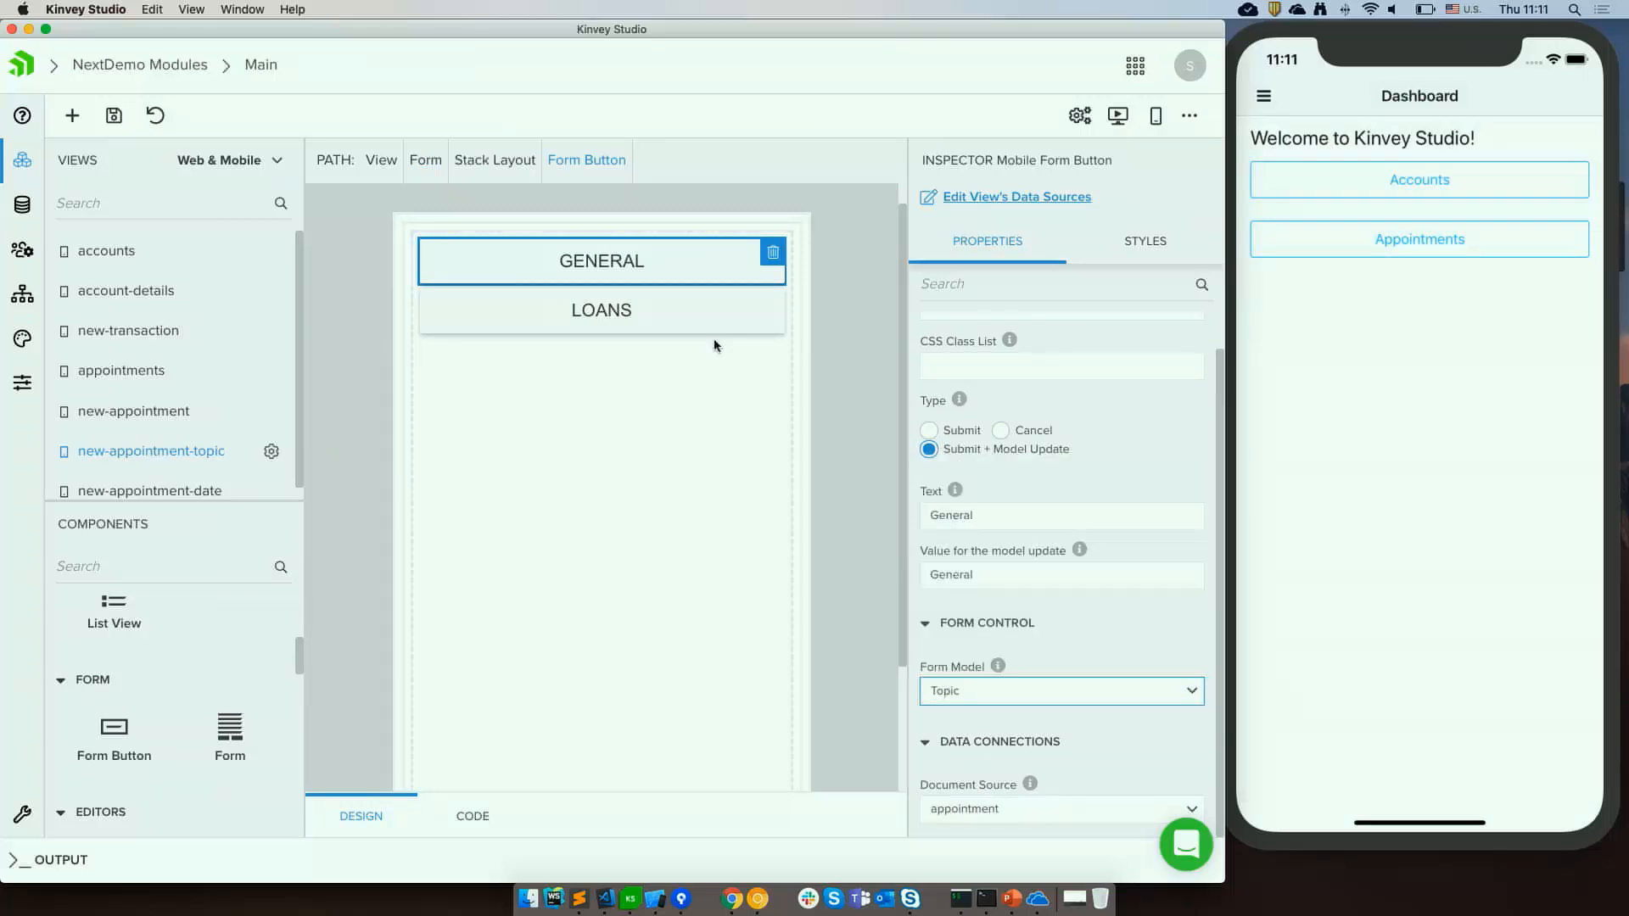
Bind the Loans button's form model to the Topic field.
{"action": "left_click", "coordinate": [658, 315]}
{"action": "left_click", "coordinate": [1141, 731]}
{"action": "scroll", "coordinate": [1116, 674], "scroll_direction": "down", "scroll_amount": 3}
{"action": "left_click", "coordinate": [975, 662]}
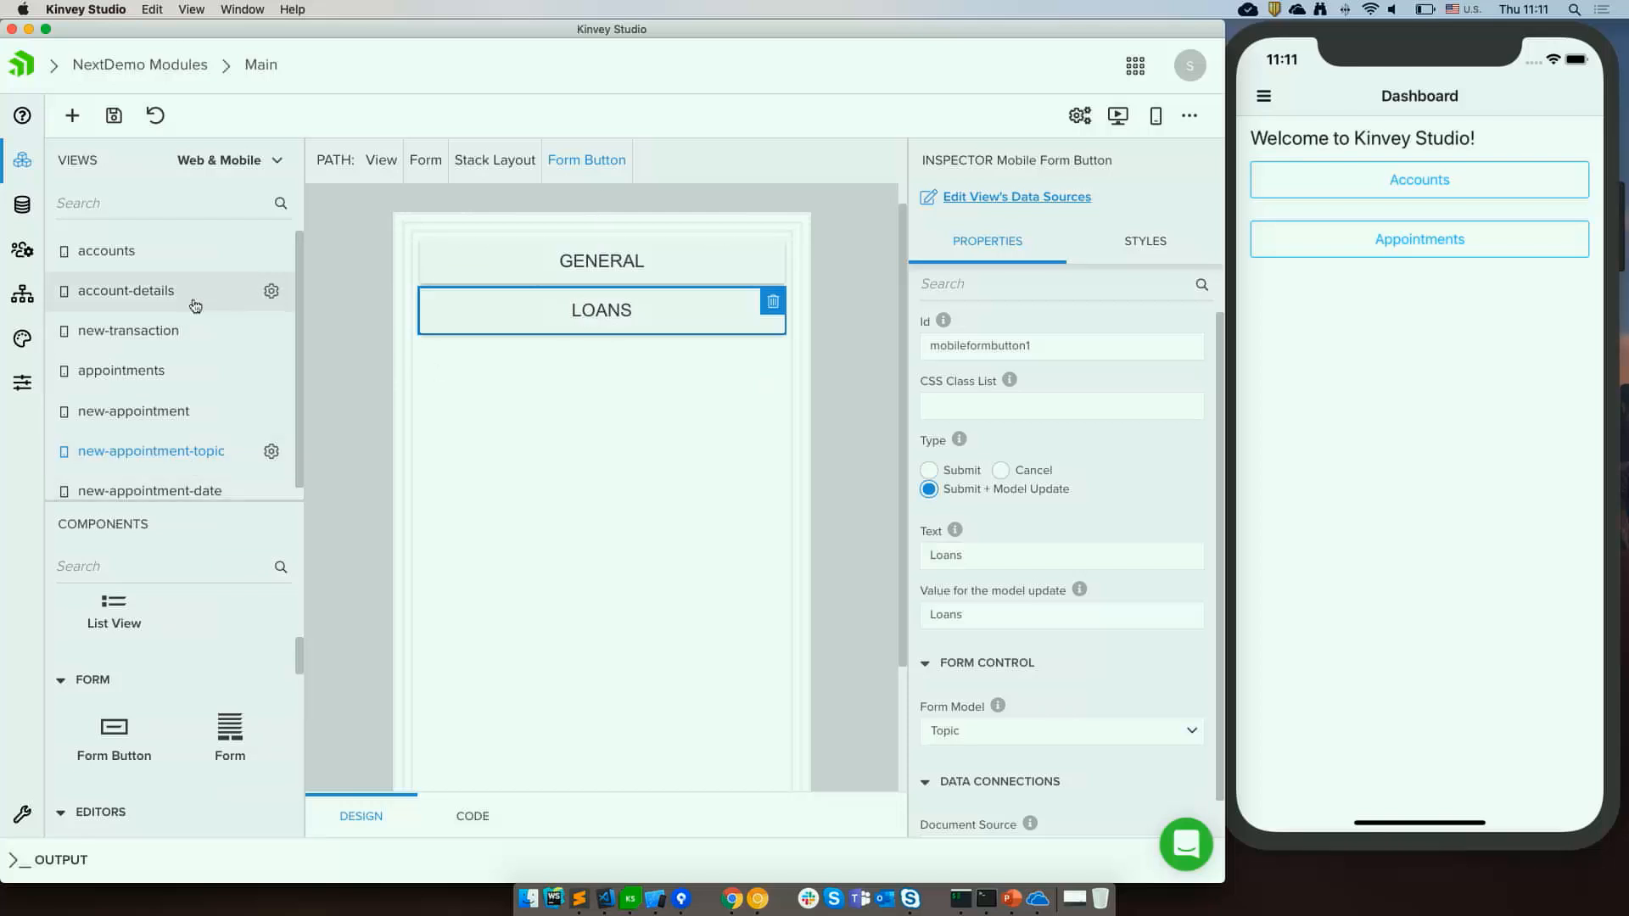
Save the new-appointment-topic view and open the new-appointment-date view.
{"action": "scroll", "coordinate": [193, 306], "scroll_direction": "down", "scroll_amount": 1}
{"action": "left_click", "coordinate": [132, 479]}
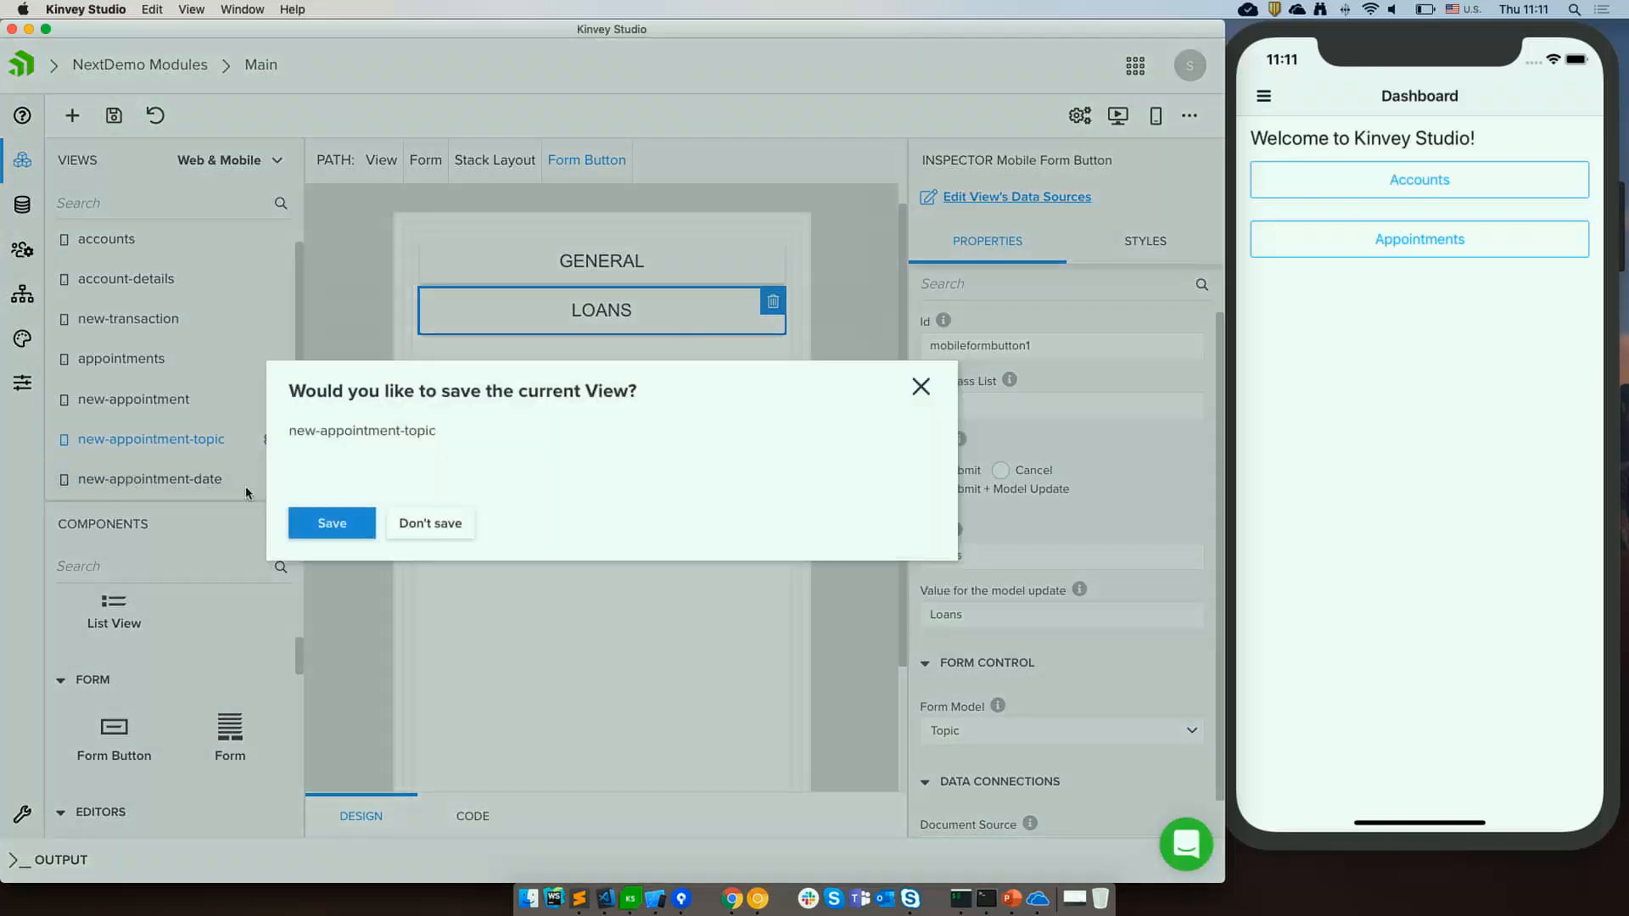
{"action": "left_click", "coordinate": [373, 534]}
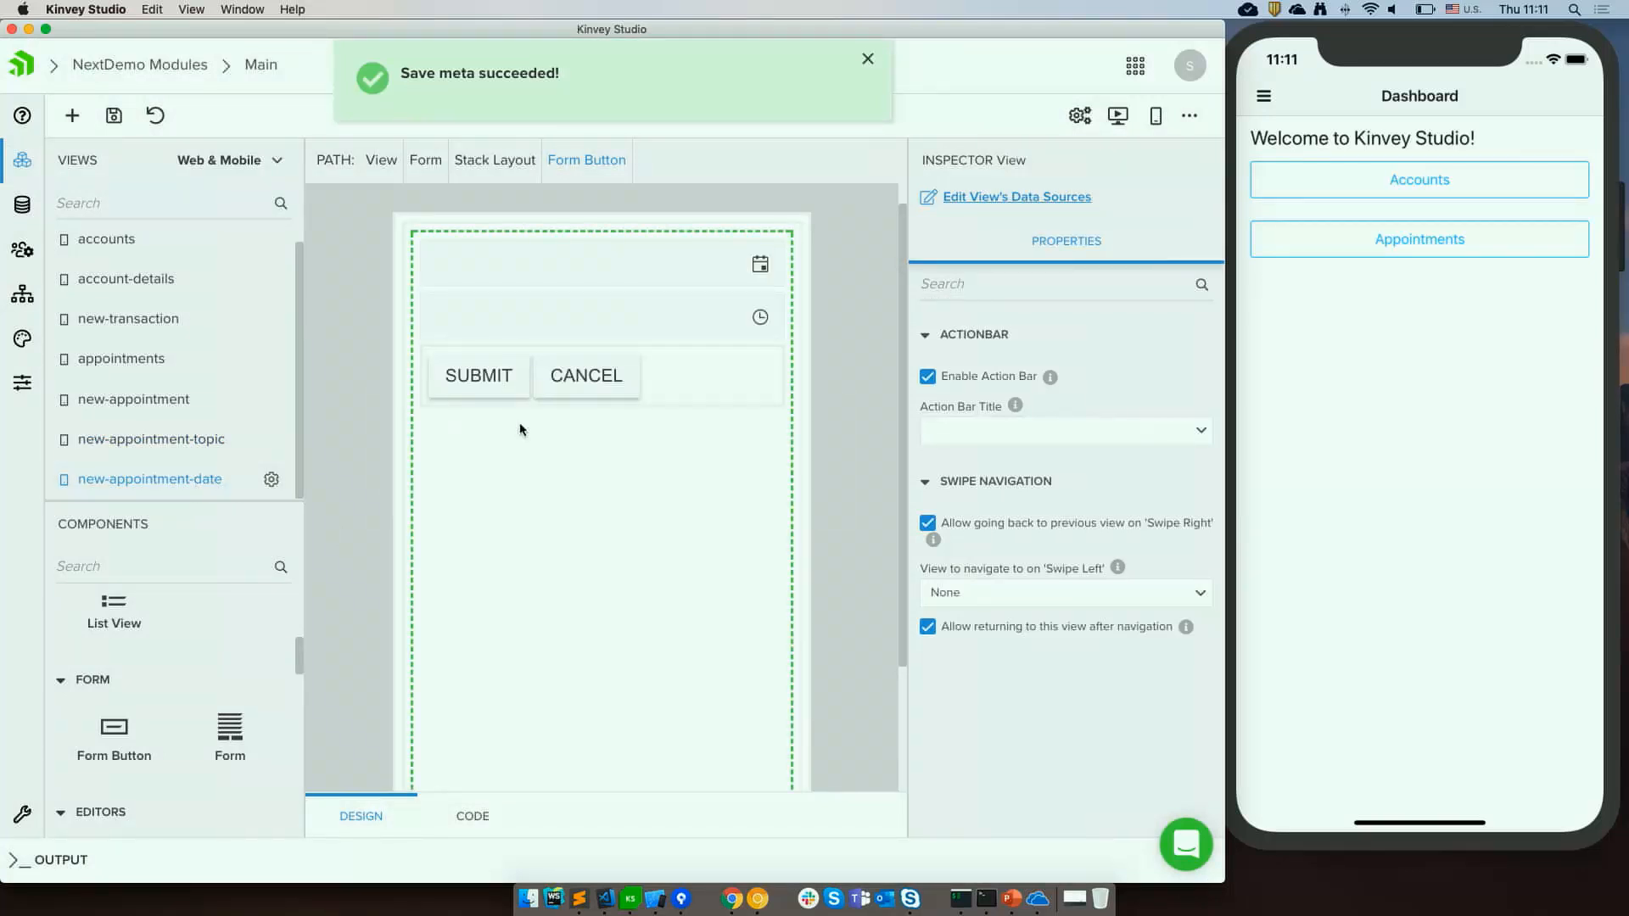
Inspect the date picker, time picker and footer stack layout of the new-appointment-date form.
{"action": "left_click", "coordinate": [581, 281]}
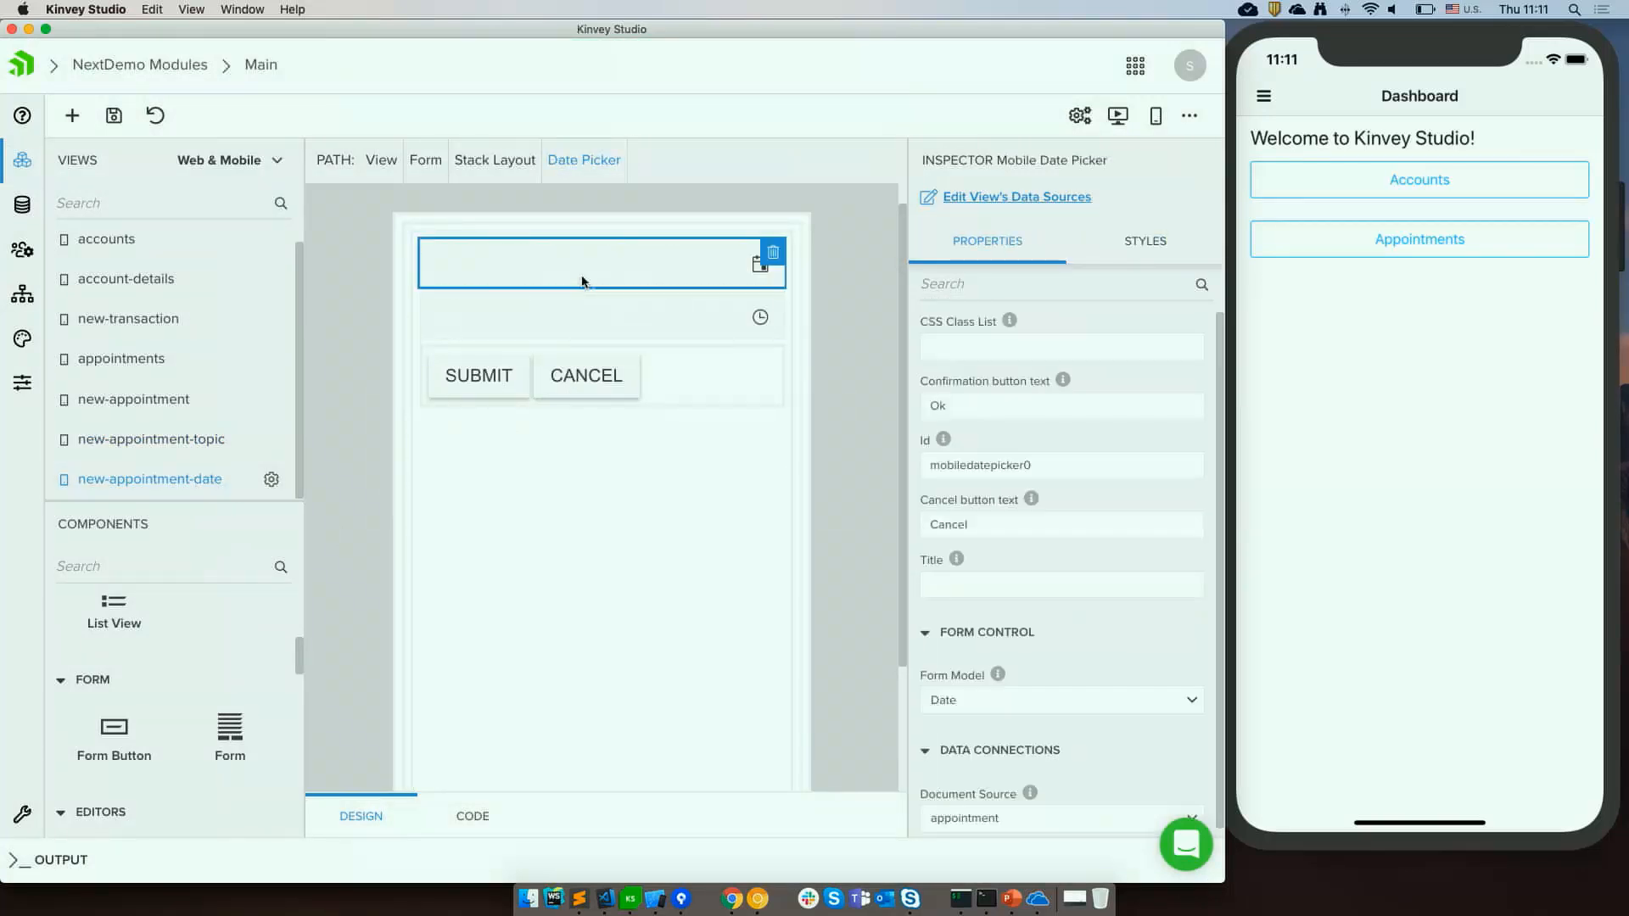
{"action": "left_click", "coordinate": [582, 319]}
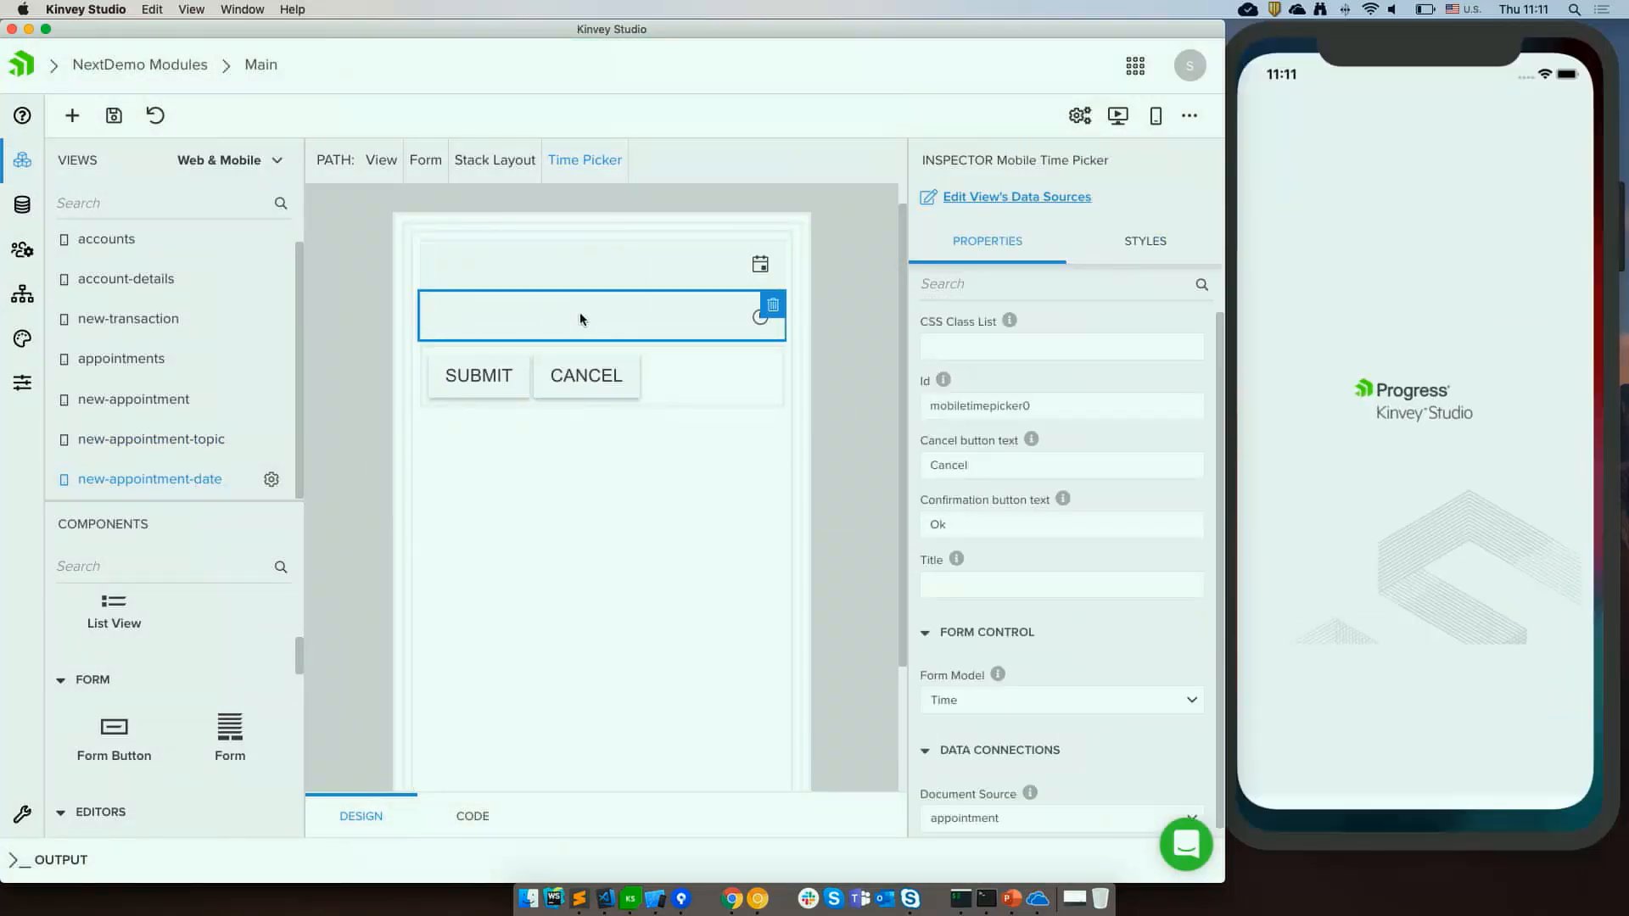
{"action": "left_click", "coordinate": [691, 379]}
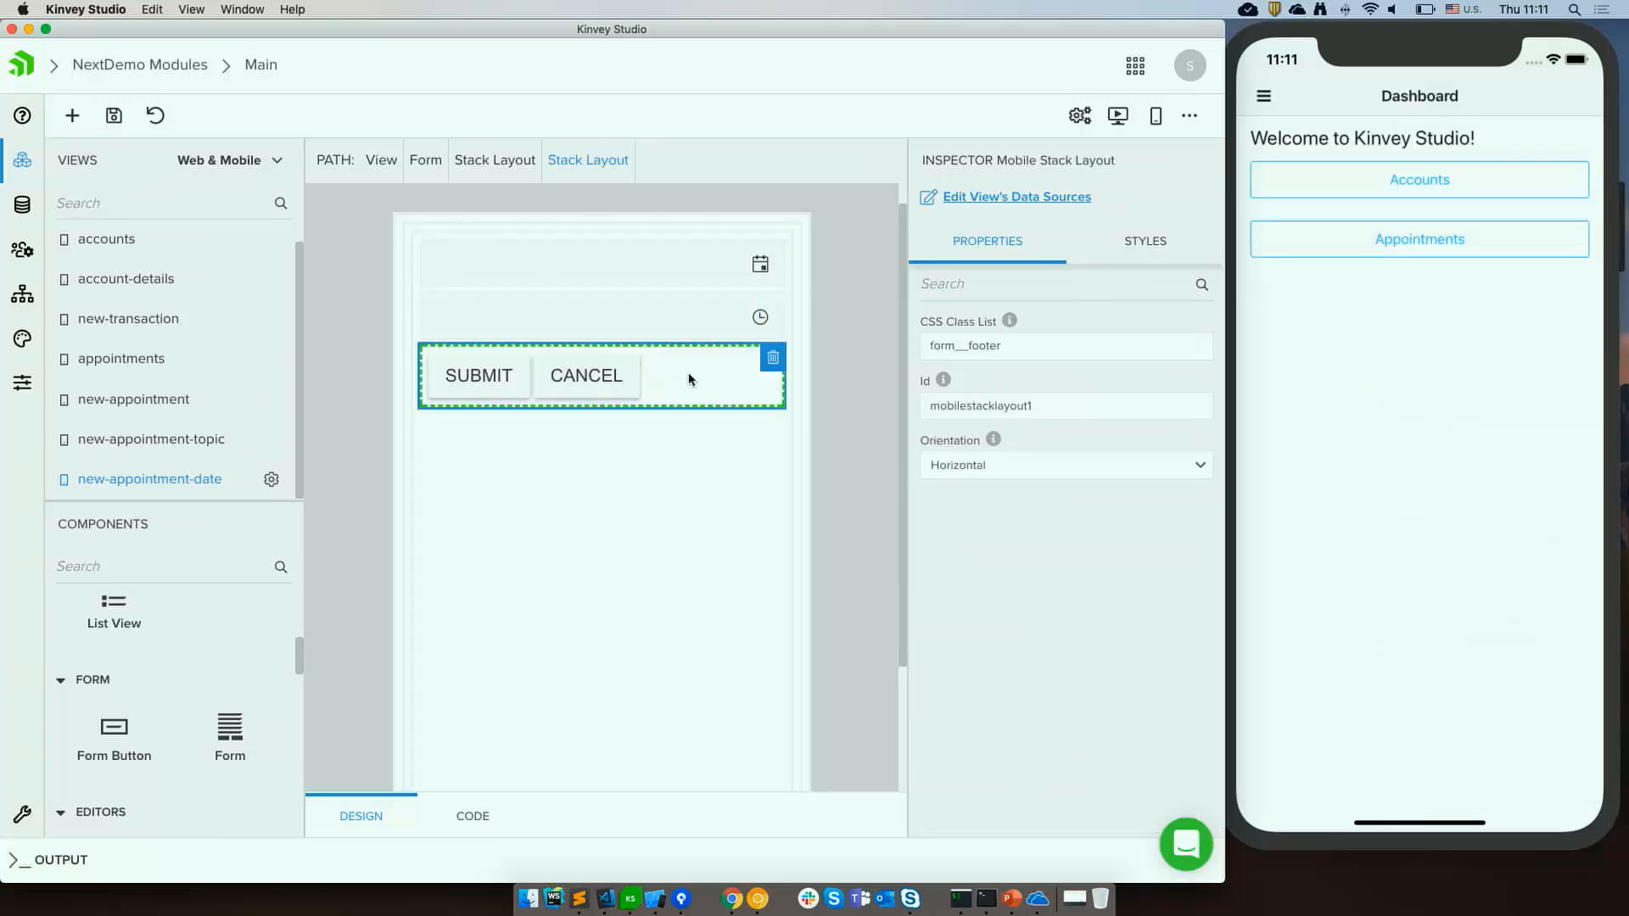
In the simulator, start a new appointment, pick a map location and choose the Loans topic.
{"action": "left_click", "coordinate": [1361, 256]}
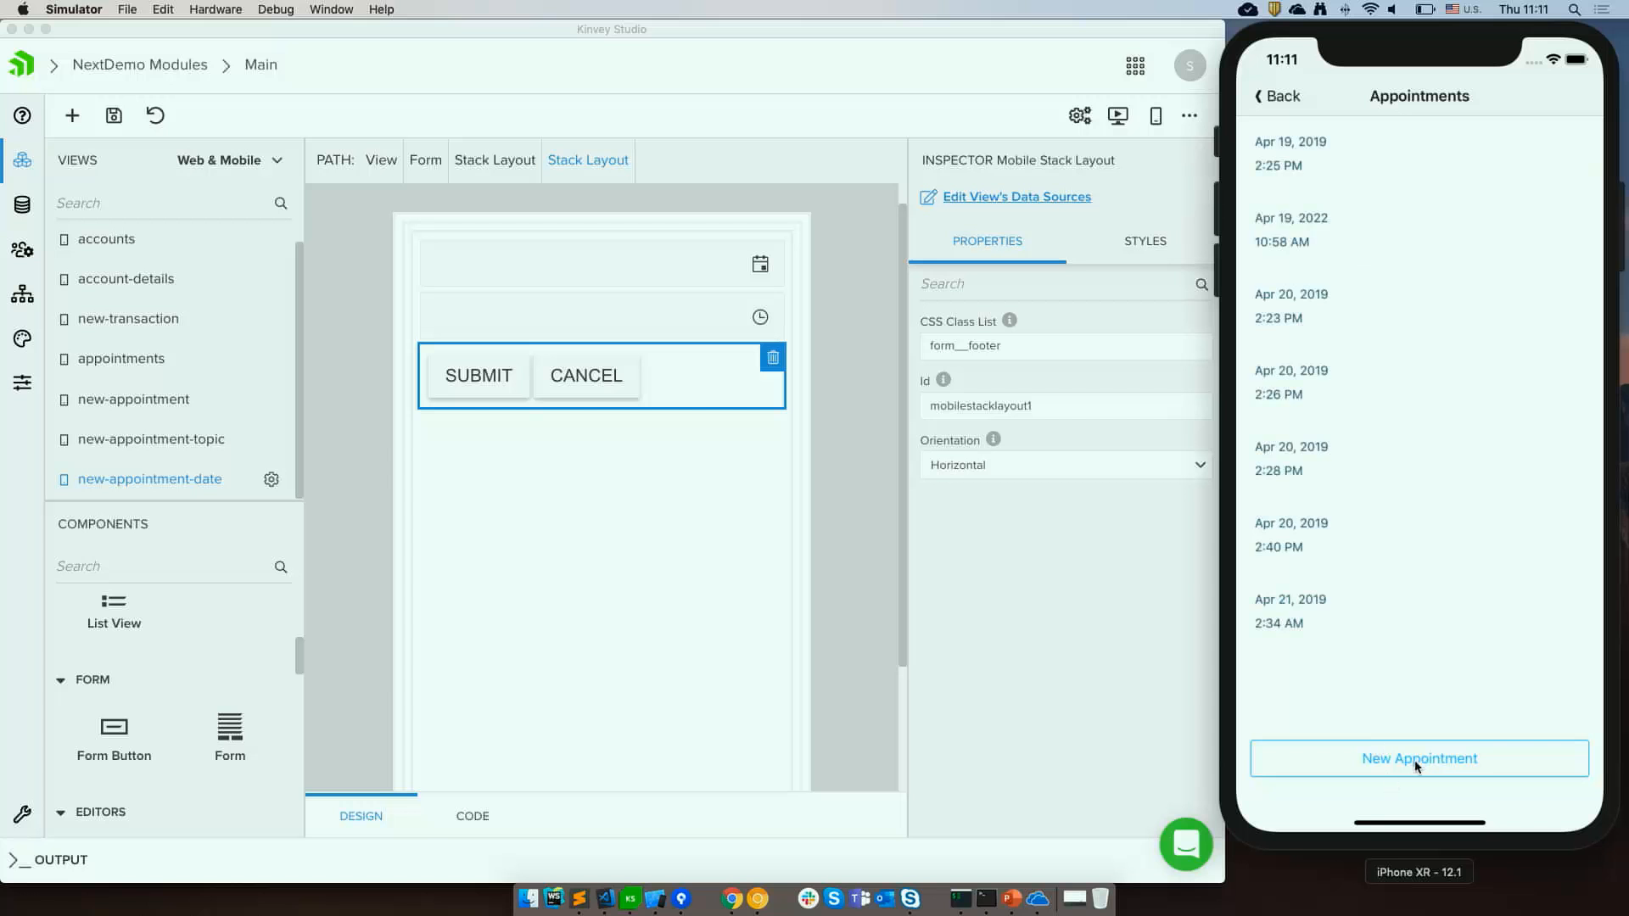
{"action": "left_click", "coordinate": [1415, 763]}
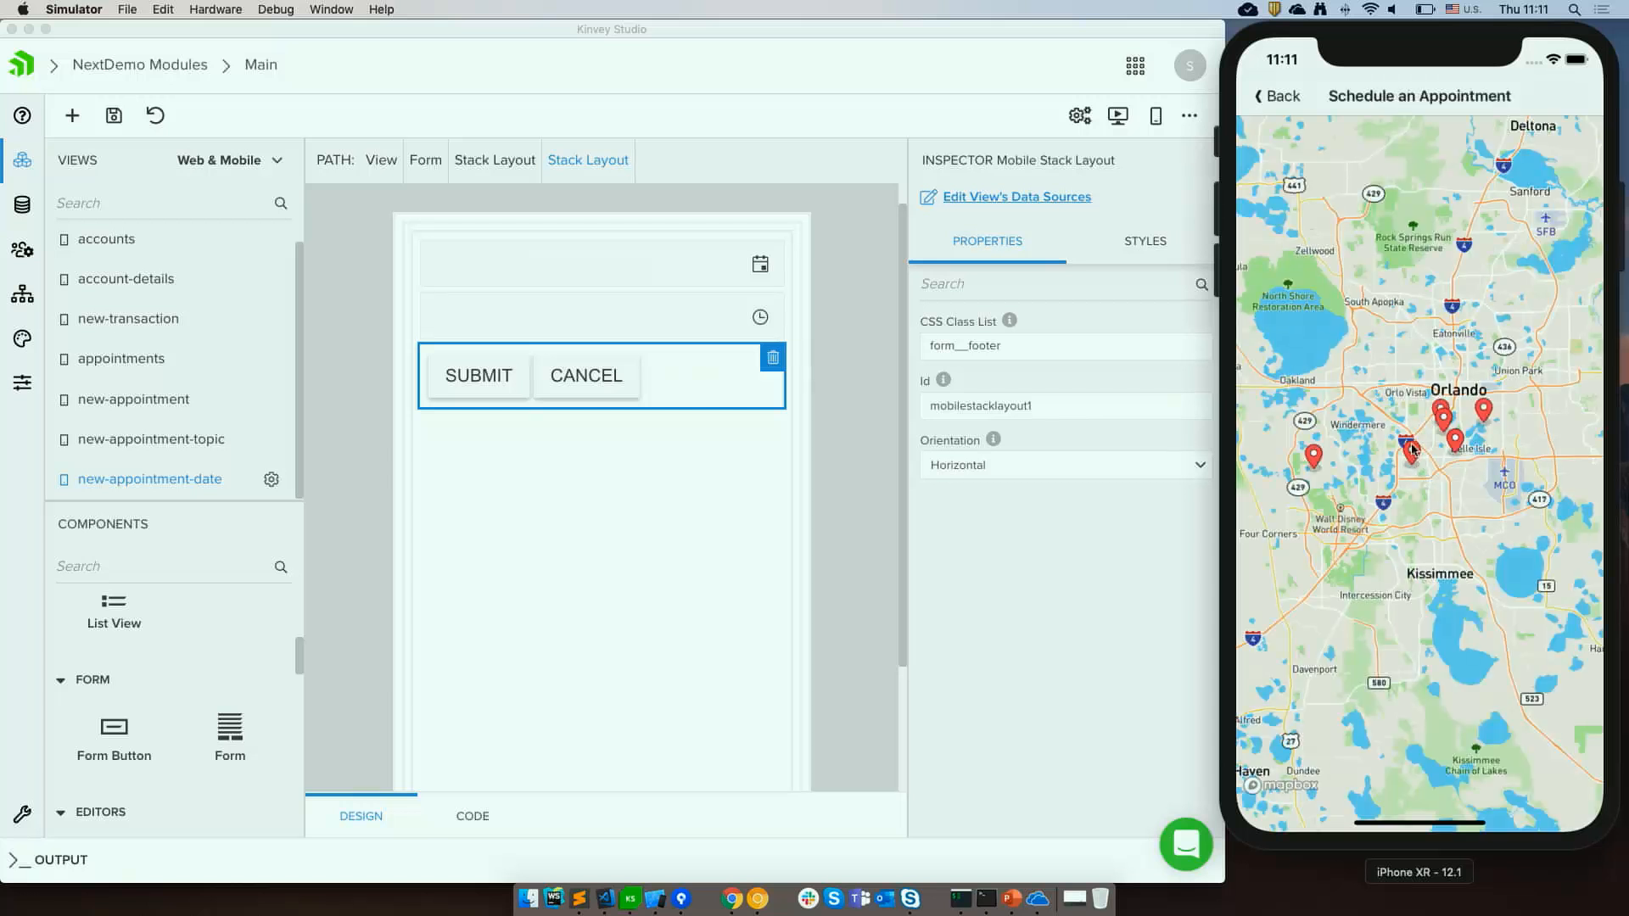
{"action": "left_click", "coordinate": [1410, 448]}
{"action": "left_click", "coordinate": [1407, 394]}
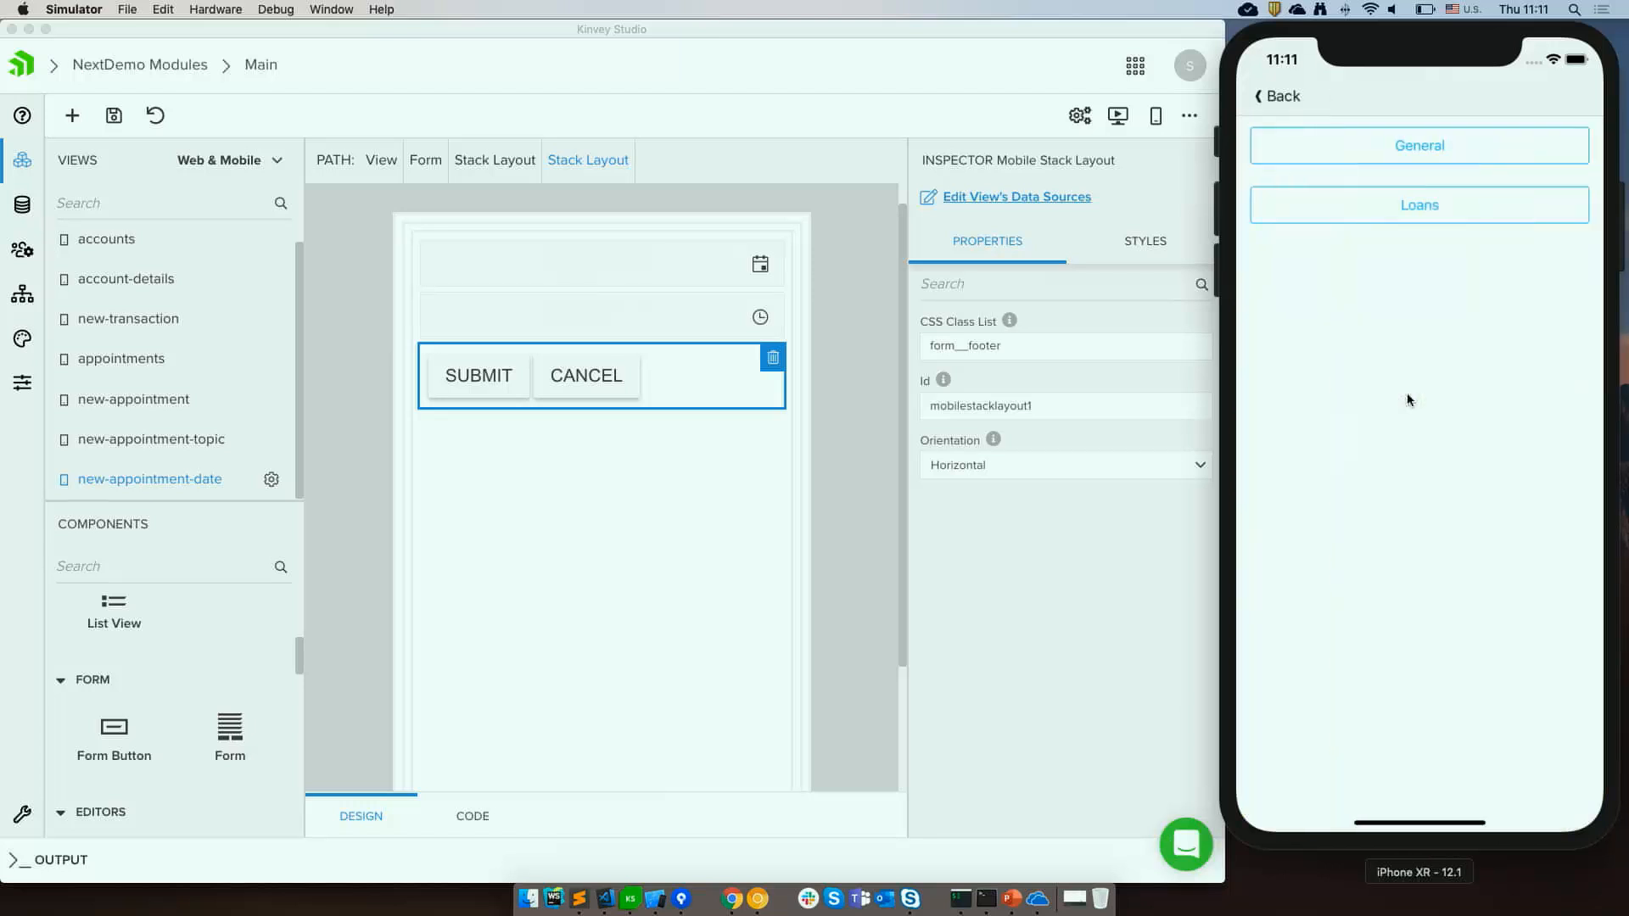
{"action": "left_click", "coordinate": [1362, 207]}
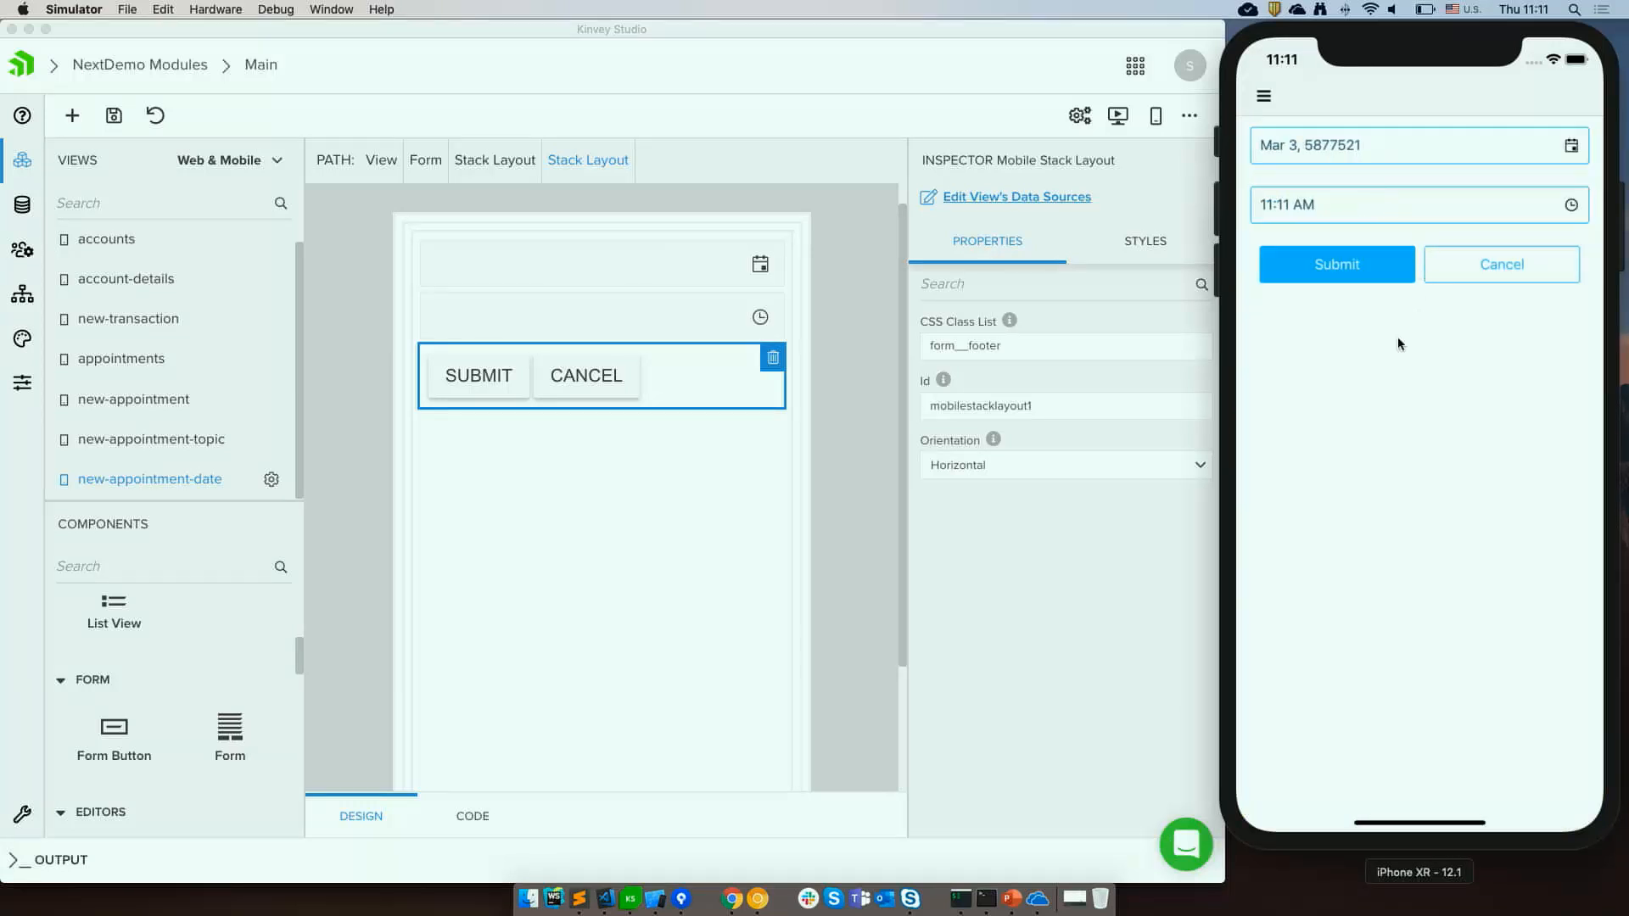
Set the appointment date to May 9, 2019 and the time to 12:11 PM, then submit the form.
{"action": "left_click", "coordinate": [1354, 271]}
{"action": "left_click", "coordinate": [1331, 263]}
{"action": "left_click", "coordinate": [1516, 160]}
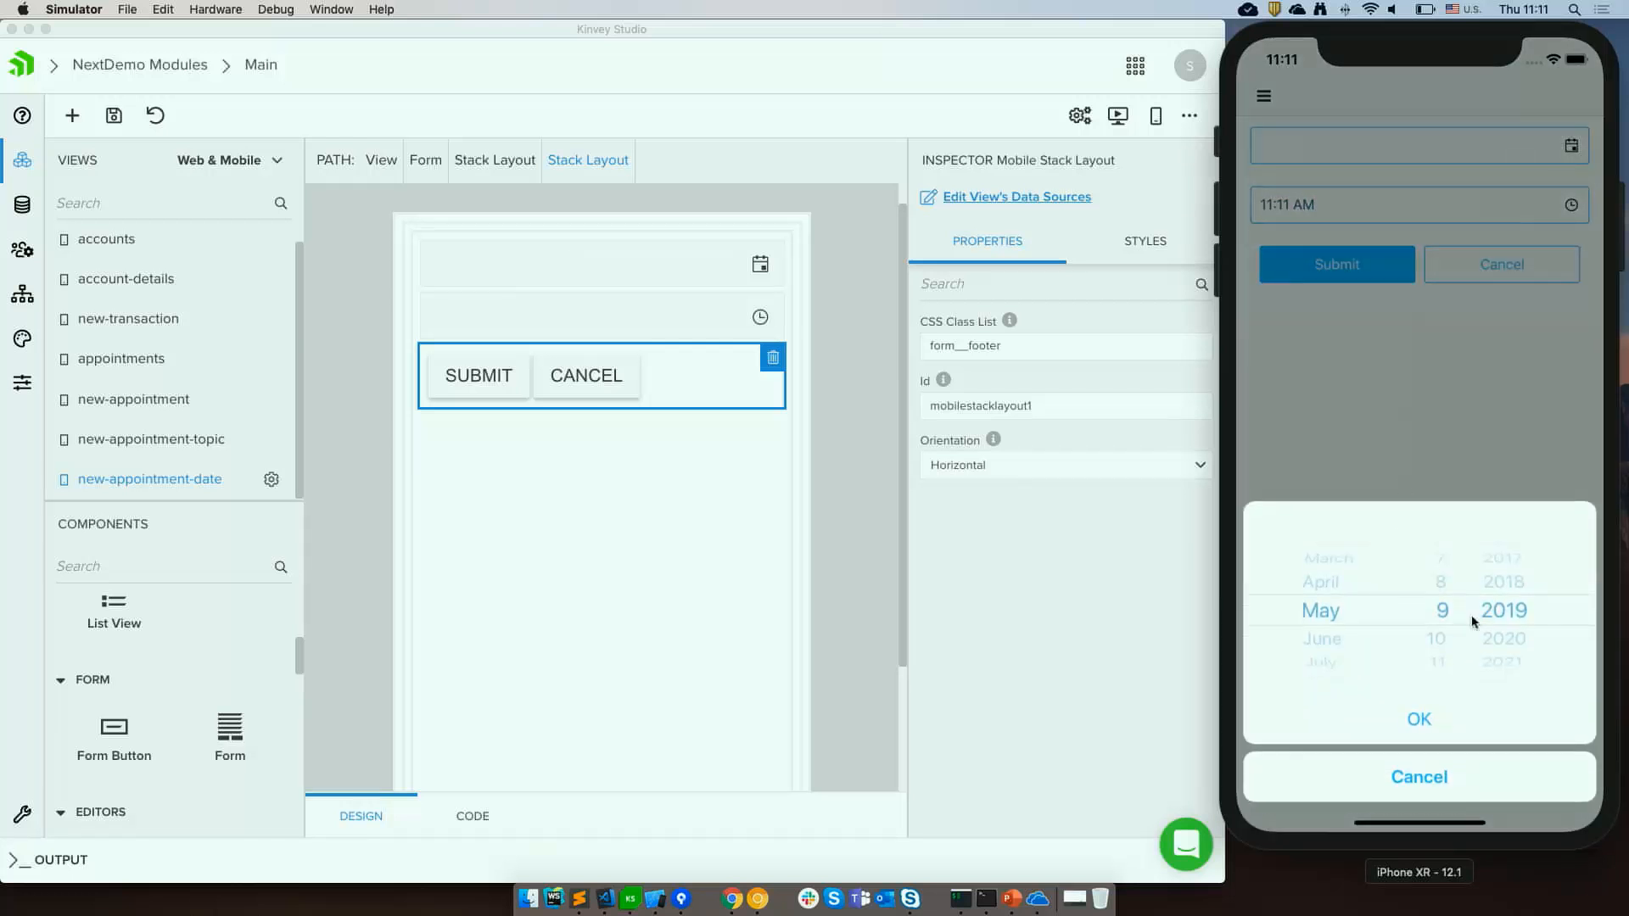
{"action": "left_click", "coordinate": [1418, 718]}
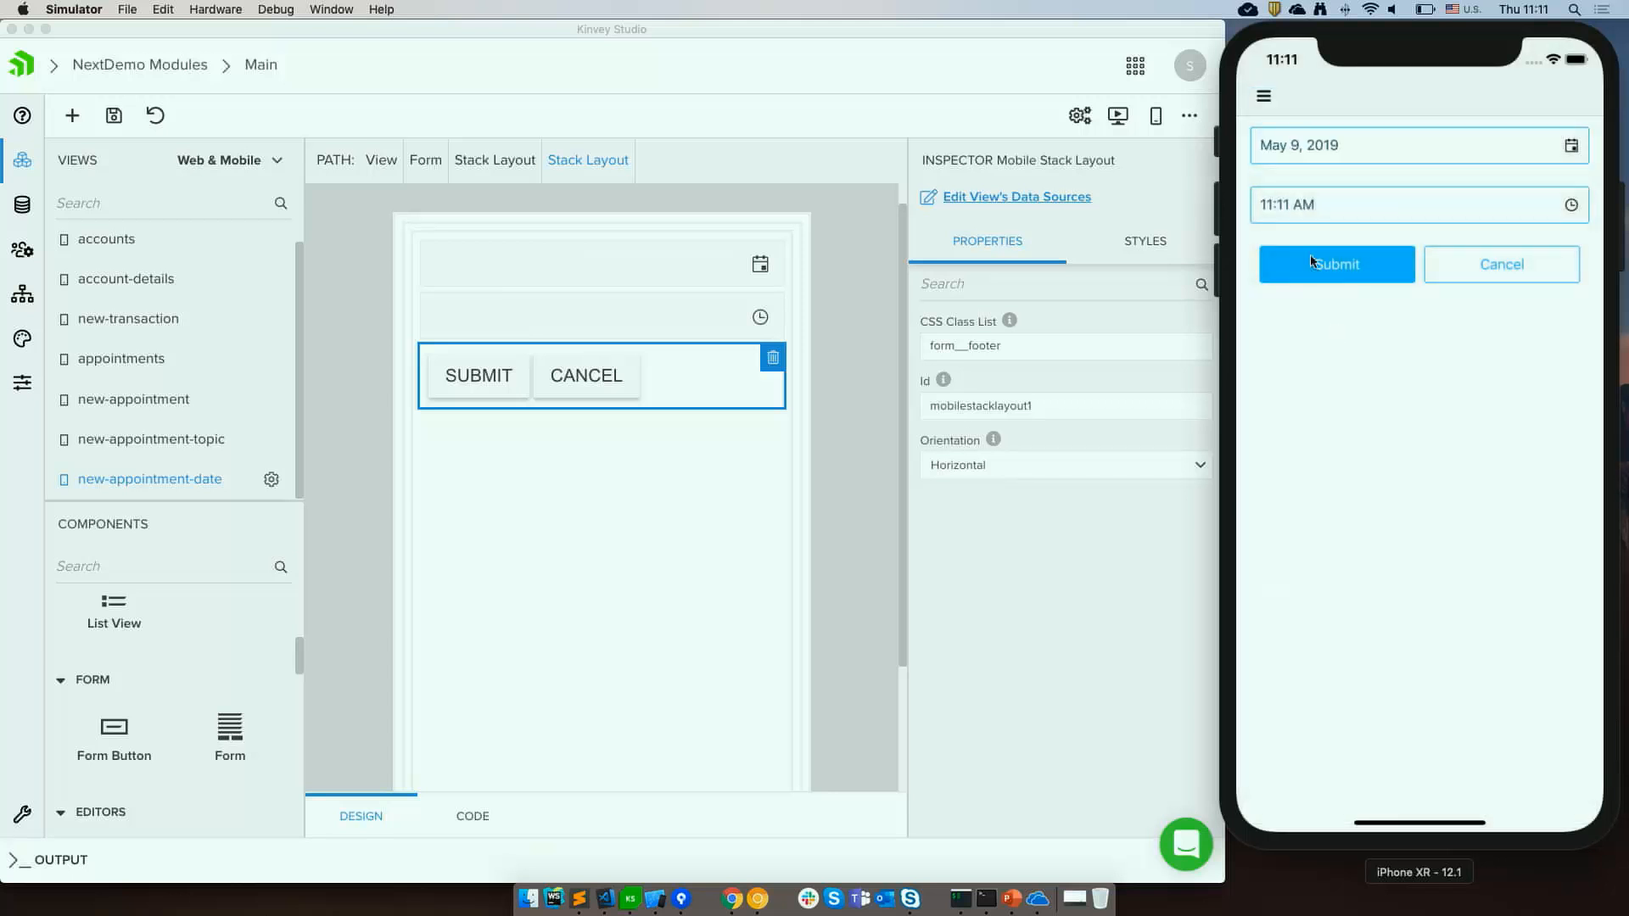
{"action": "left_click", "coordinate": [1330, 213]}
{"action": "left_click_drag", "start_coordinate": [1351, 607], "coordinate": [1352, 597]}
{"action": "left_click", "coordinate": [1418, 719]}
{"action": "left_click", "coordinate": [1352, 268]}
Review the date picker's properties and submit the appointment form again in the simulator.
{"action": "left_click", "coordinate": [637, 381]}
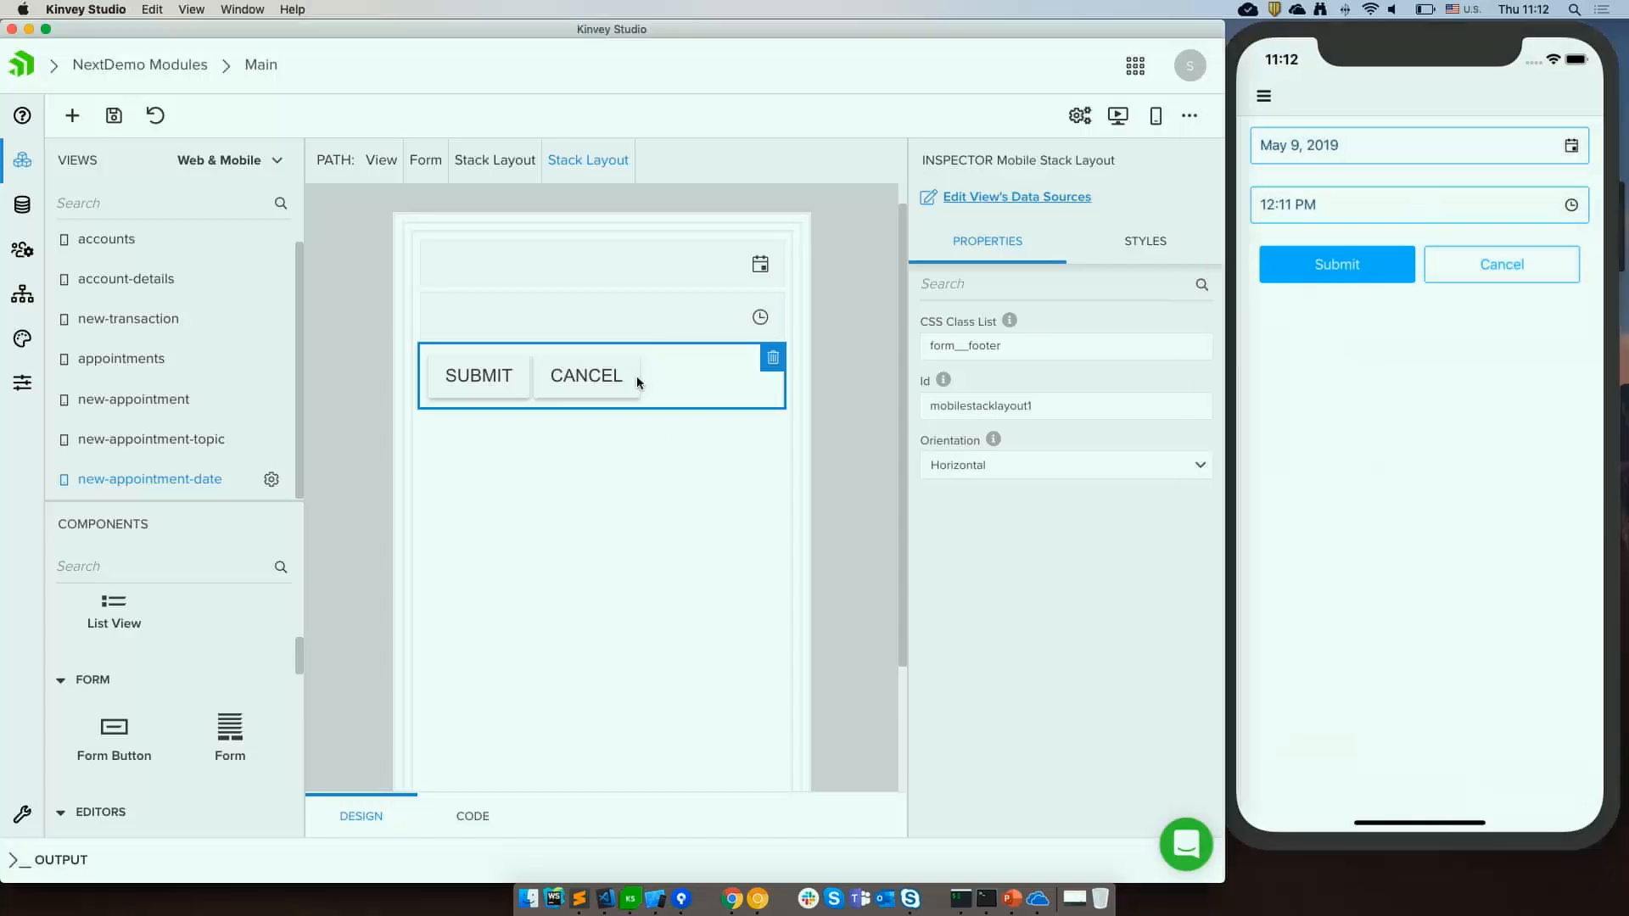
{"action": "left_click", "coordinate": [658, 280]}
{"action": "scroll", "coordinate": [1028, 593], "scroll_direction": "down", "scroll_amount": 1}
{"action": "scroll", "coordinate": [1028, 593], "scroll_direction": "up", "scroll_amount": 1}
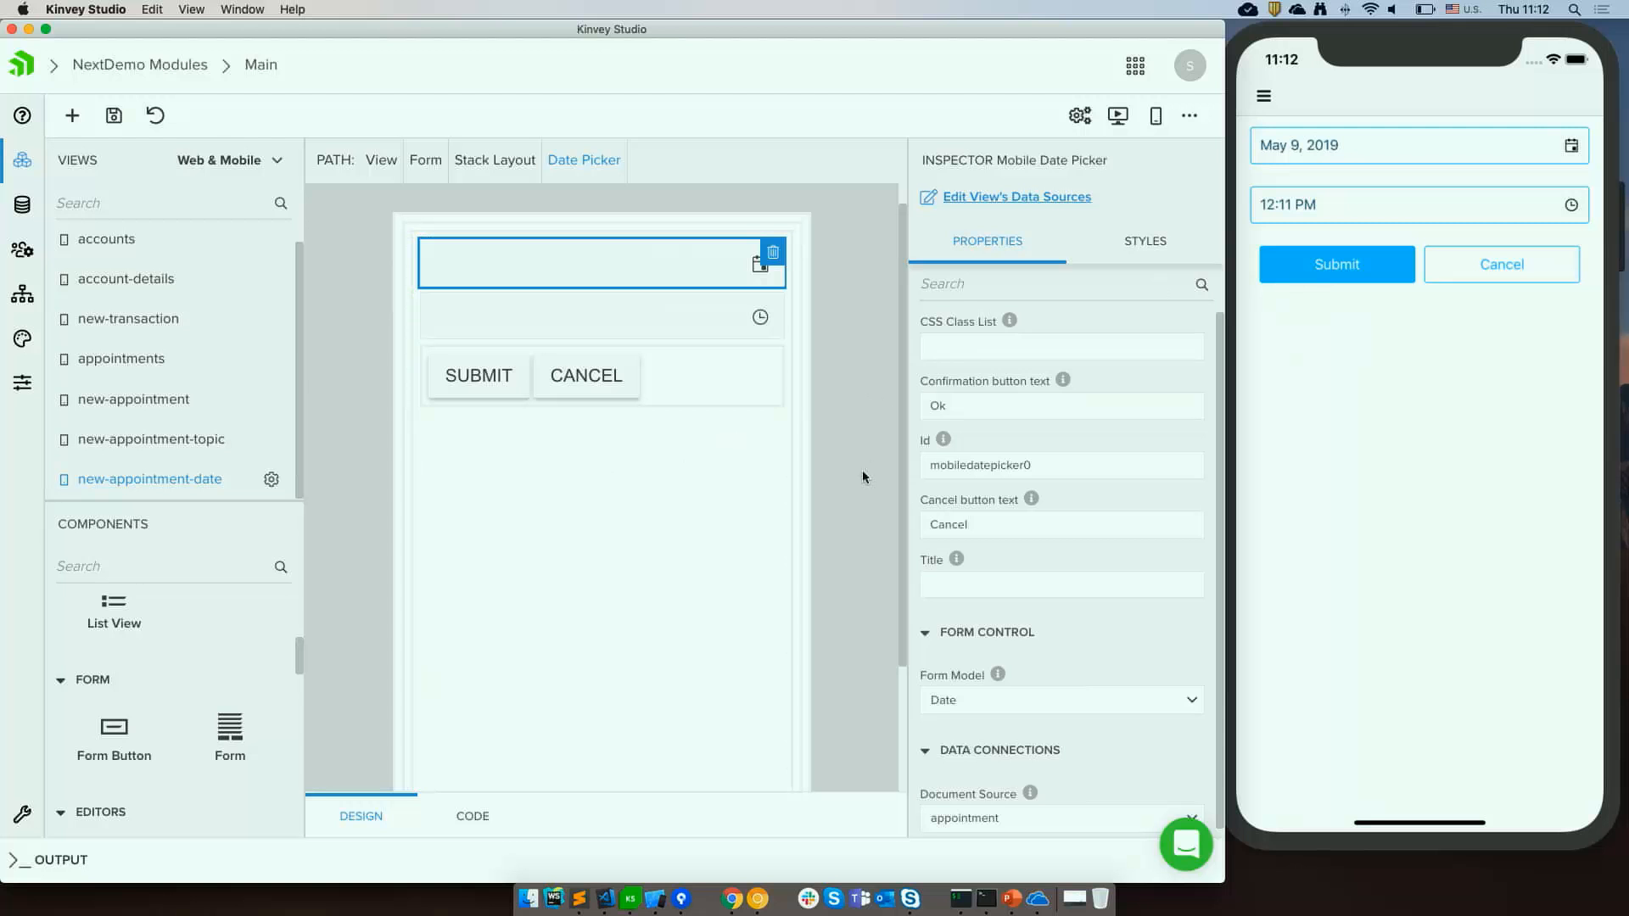
{"action": "scroll", "coordinate": [862, 470], "scroll_direction": "down", "scroll_amount": 2}
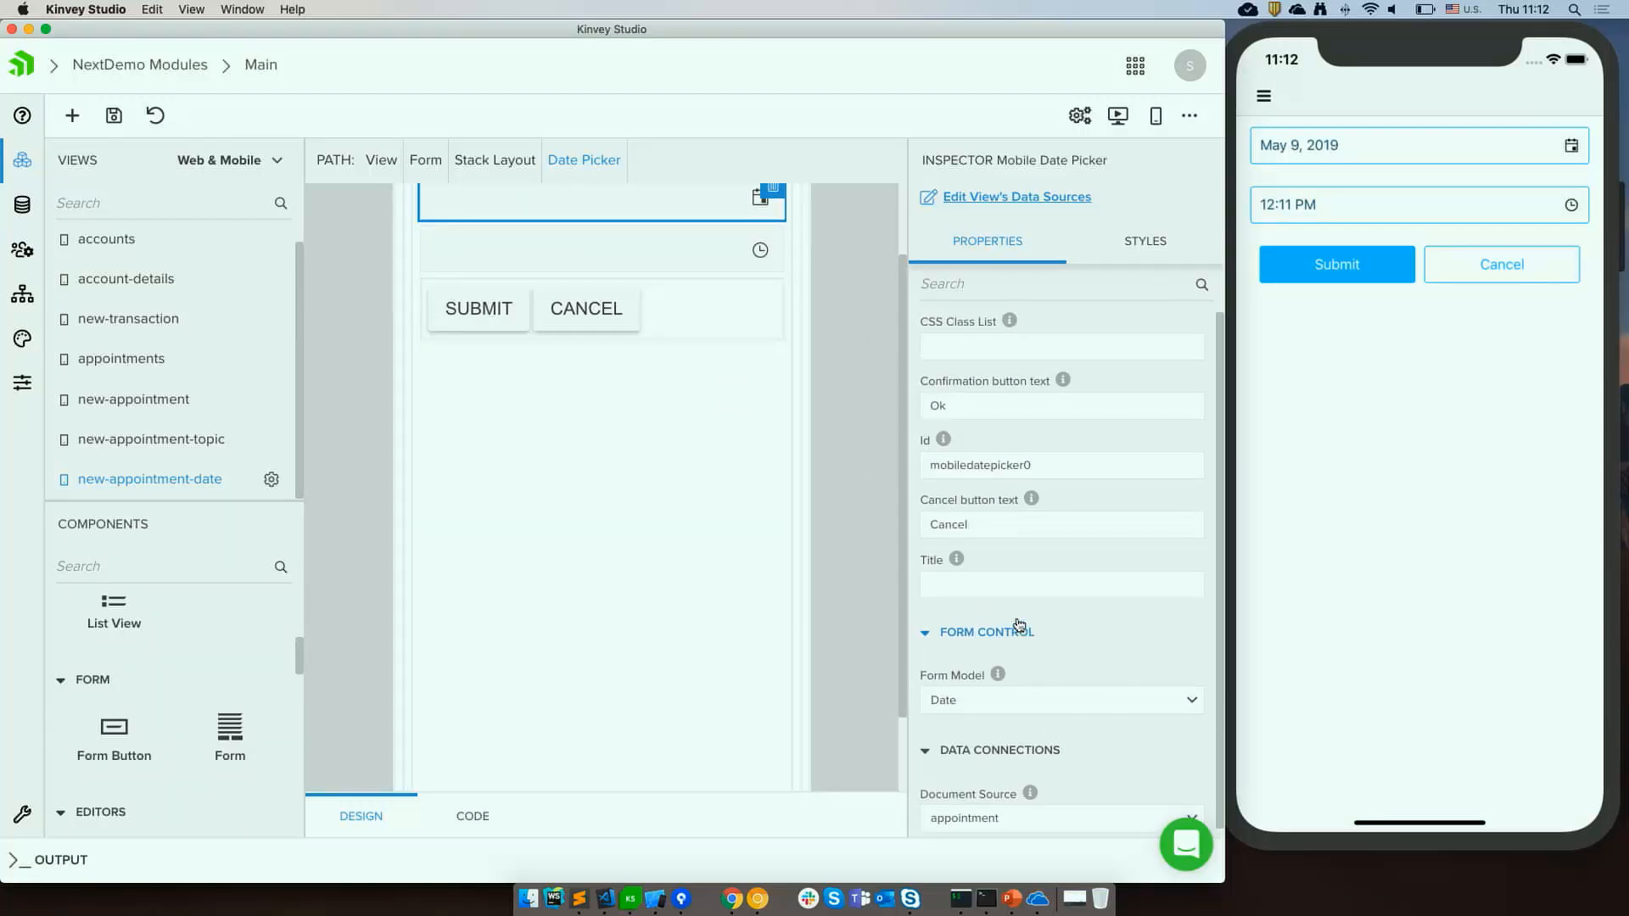
{"action": "scroll", "coordinate": [853, 462], "scroll_direction": "up", "scroll_amount": 2}
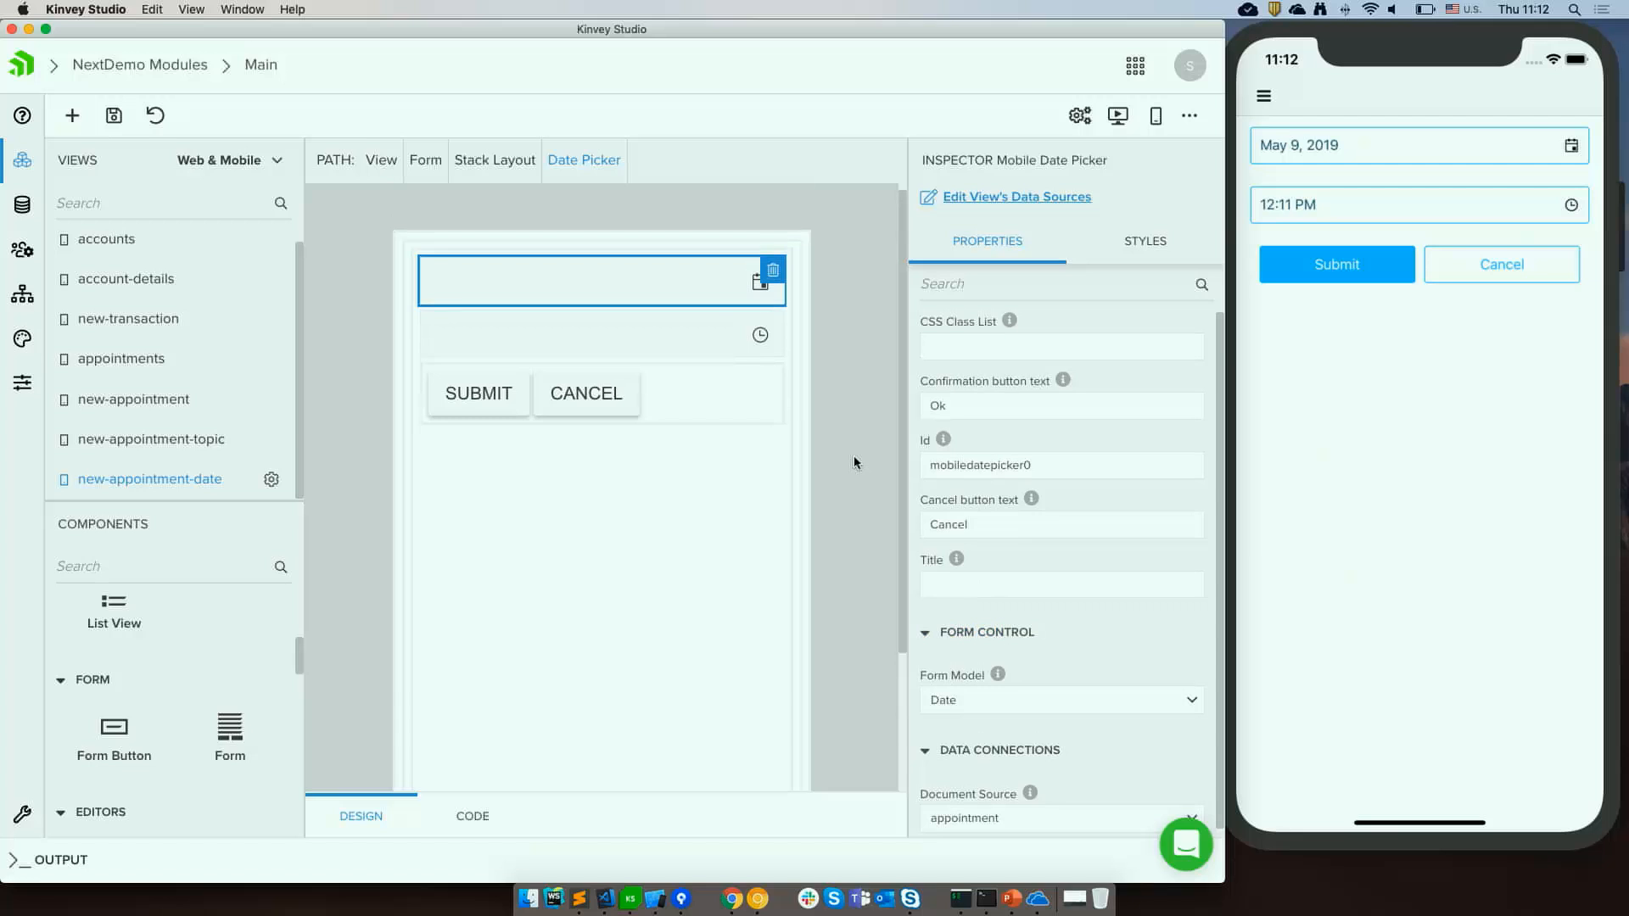
{"action": "left_click", "coordinate": [1334, 265]}
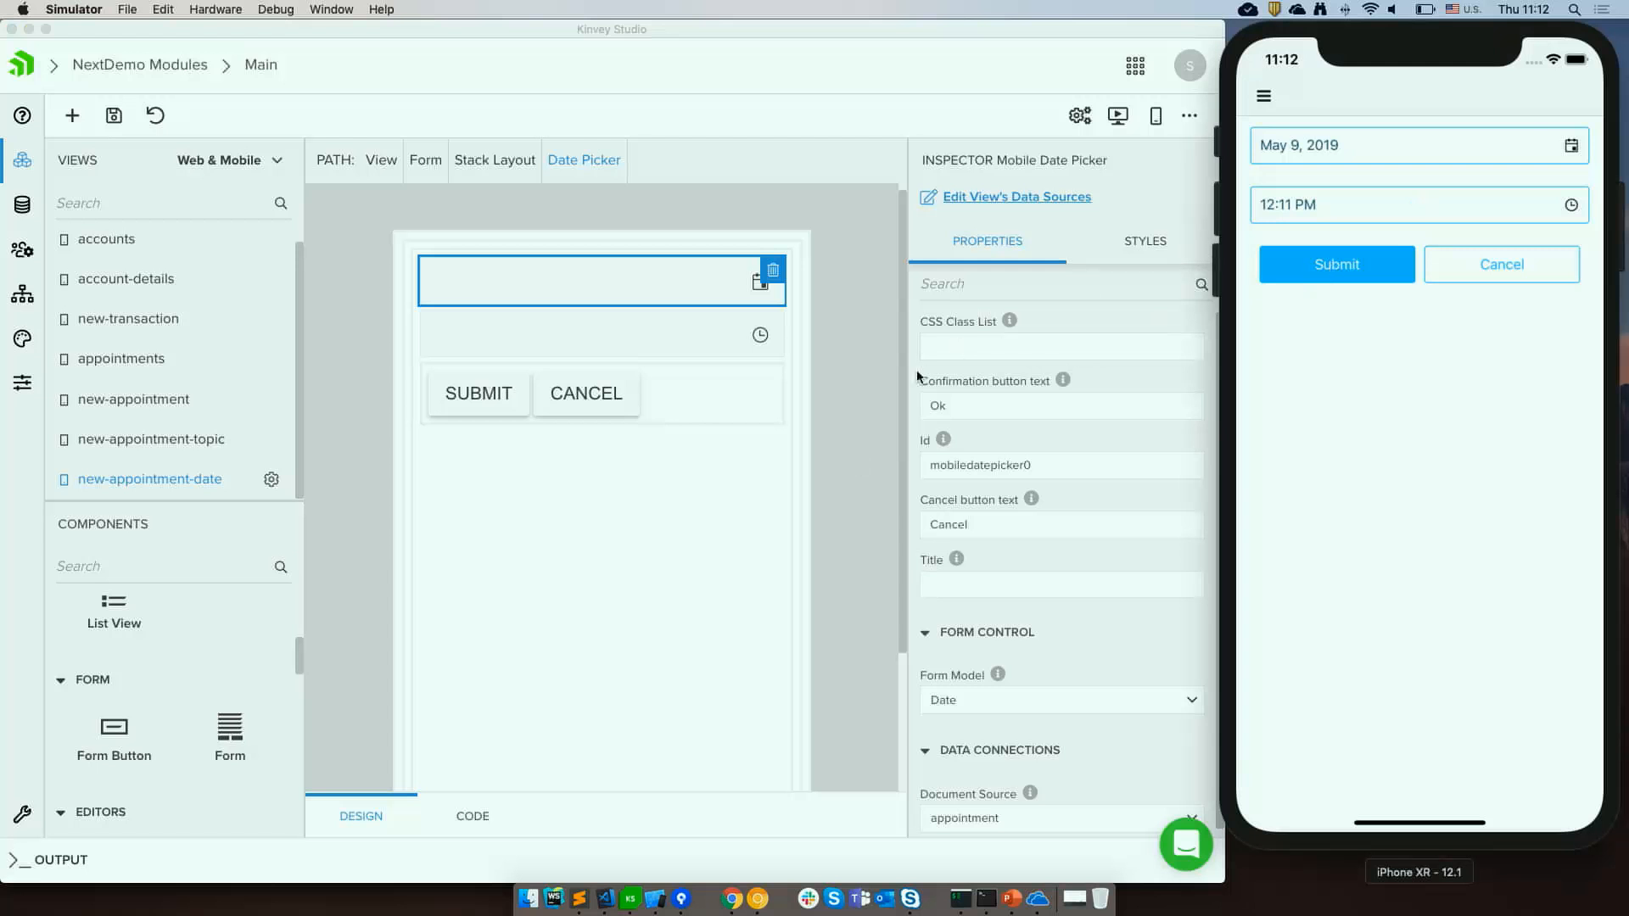
{"action": "left_click", "coordinate": [659, 363]}
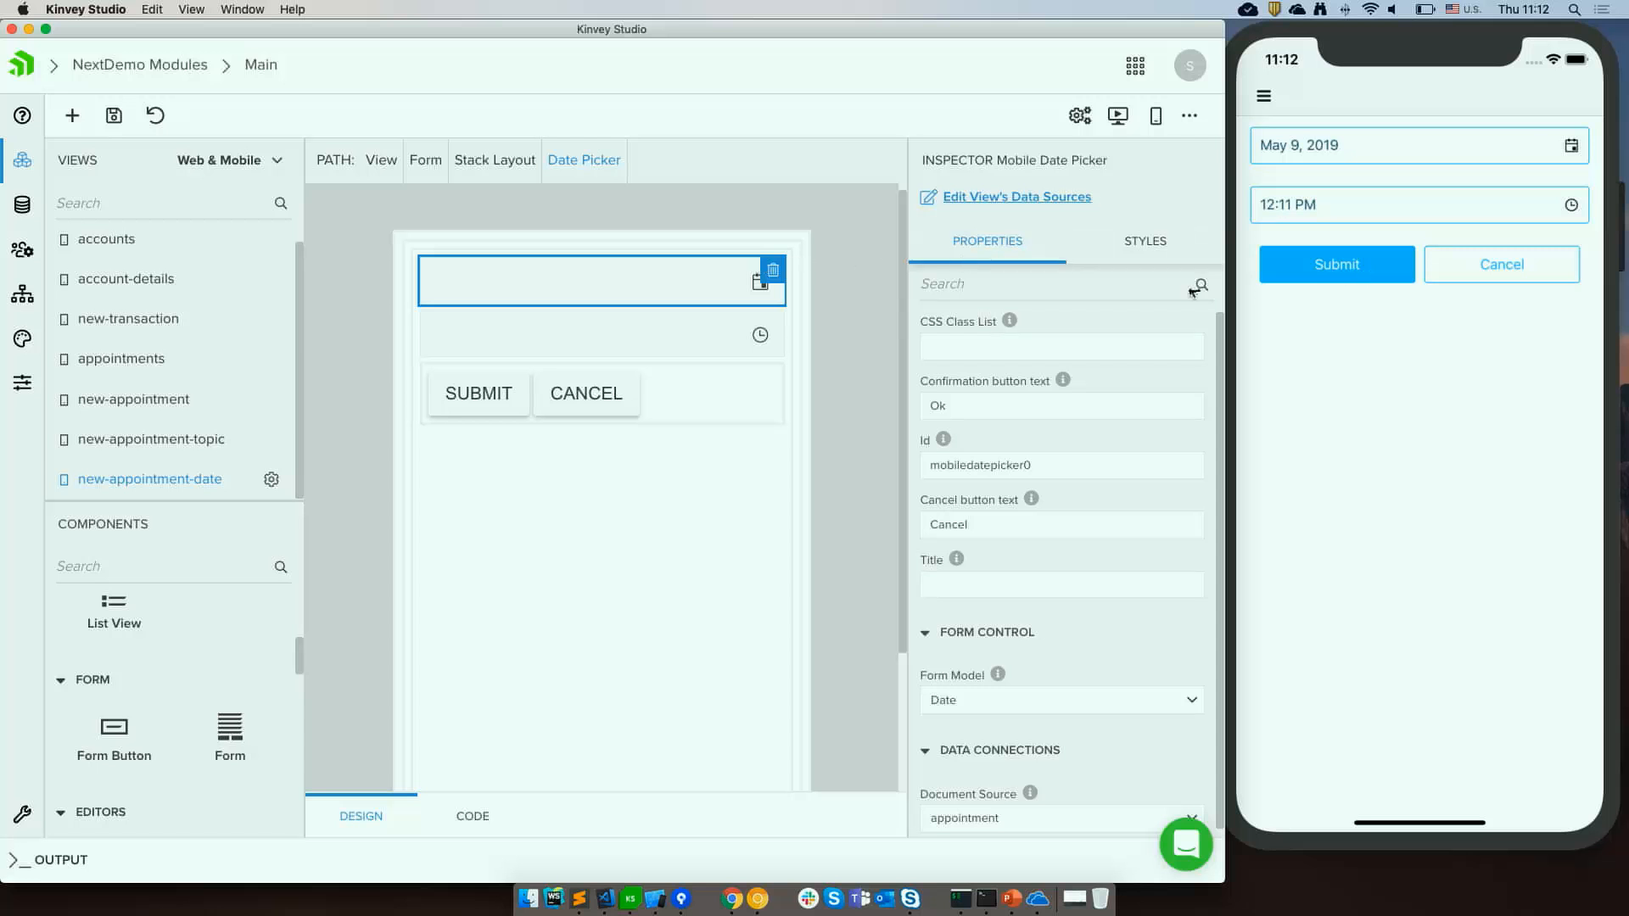
Select the new-appointment-date form and set its after-submit action to Navigate forward.
{"action": "left_click", "coordinate": [729, 340]}
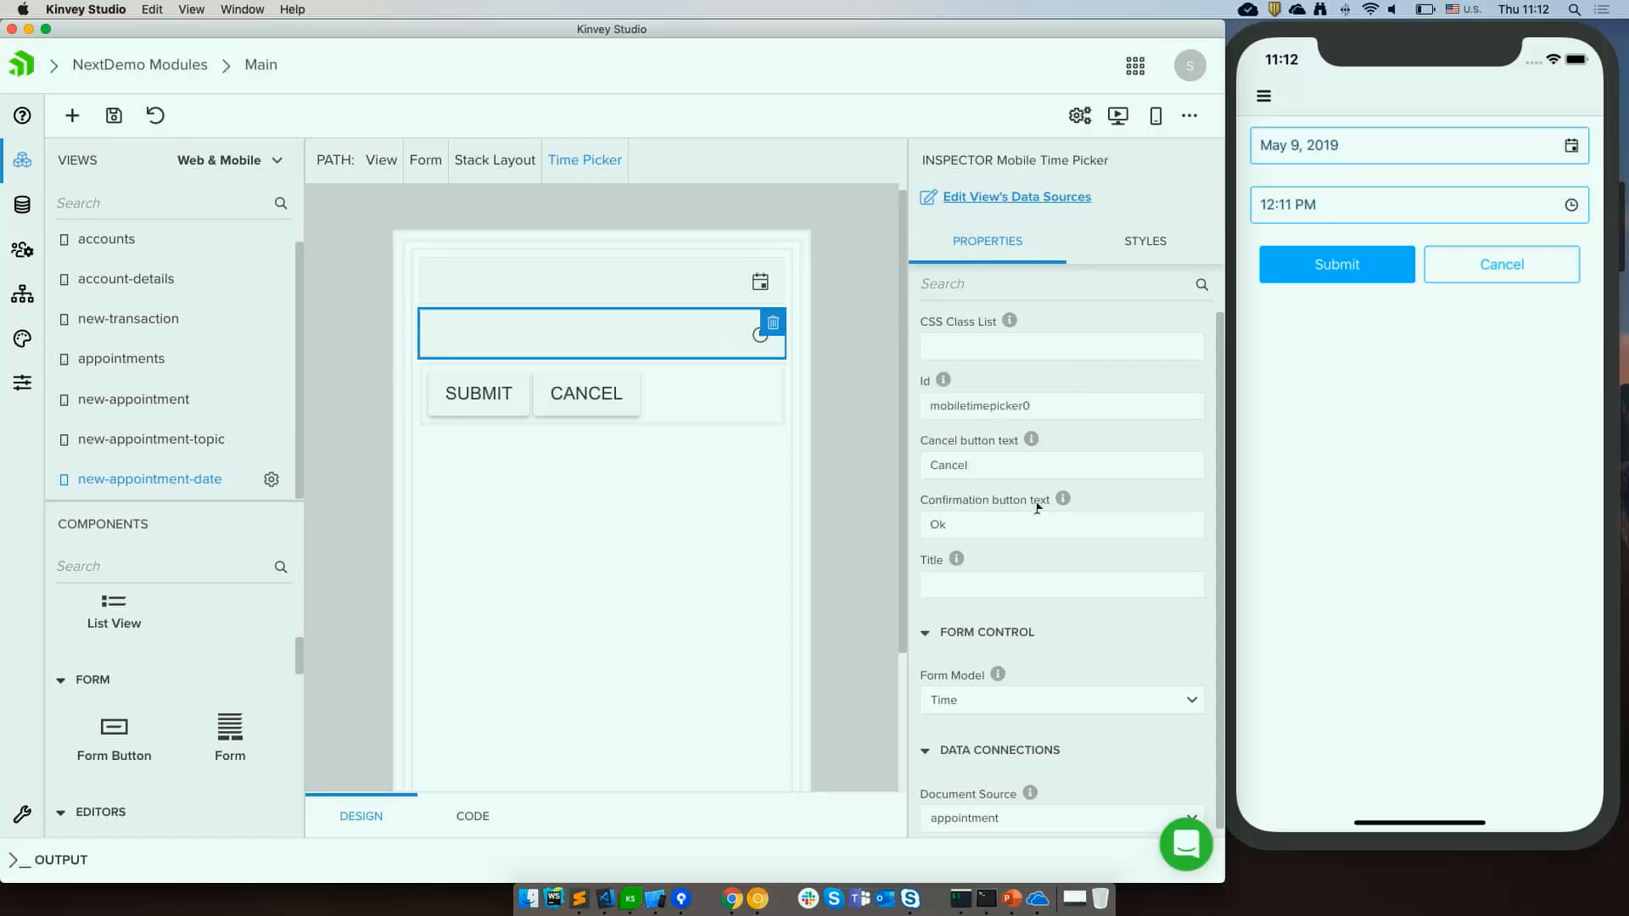
{"action": "scroll", "coordinate": [1030, 632], "scroll_direction": "down", "scroll_amount": 1}
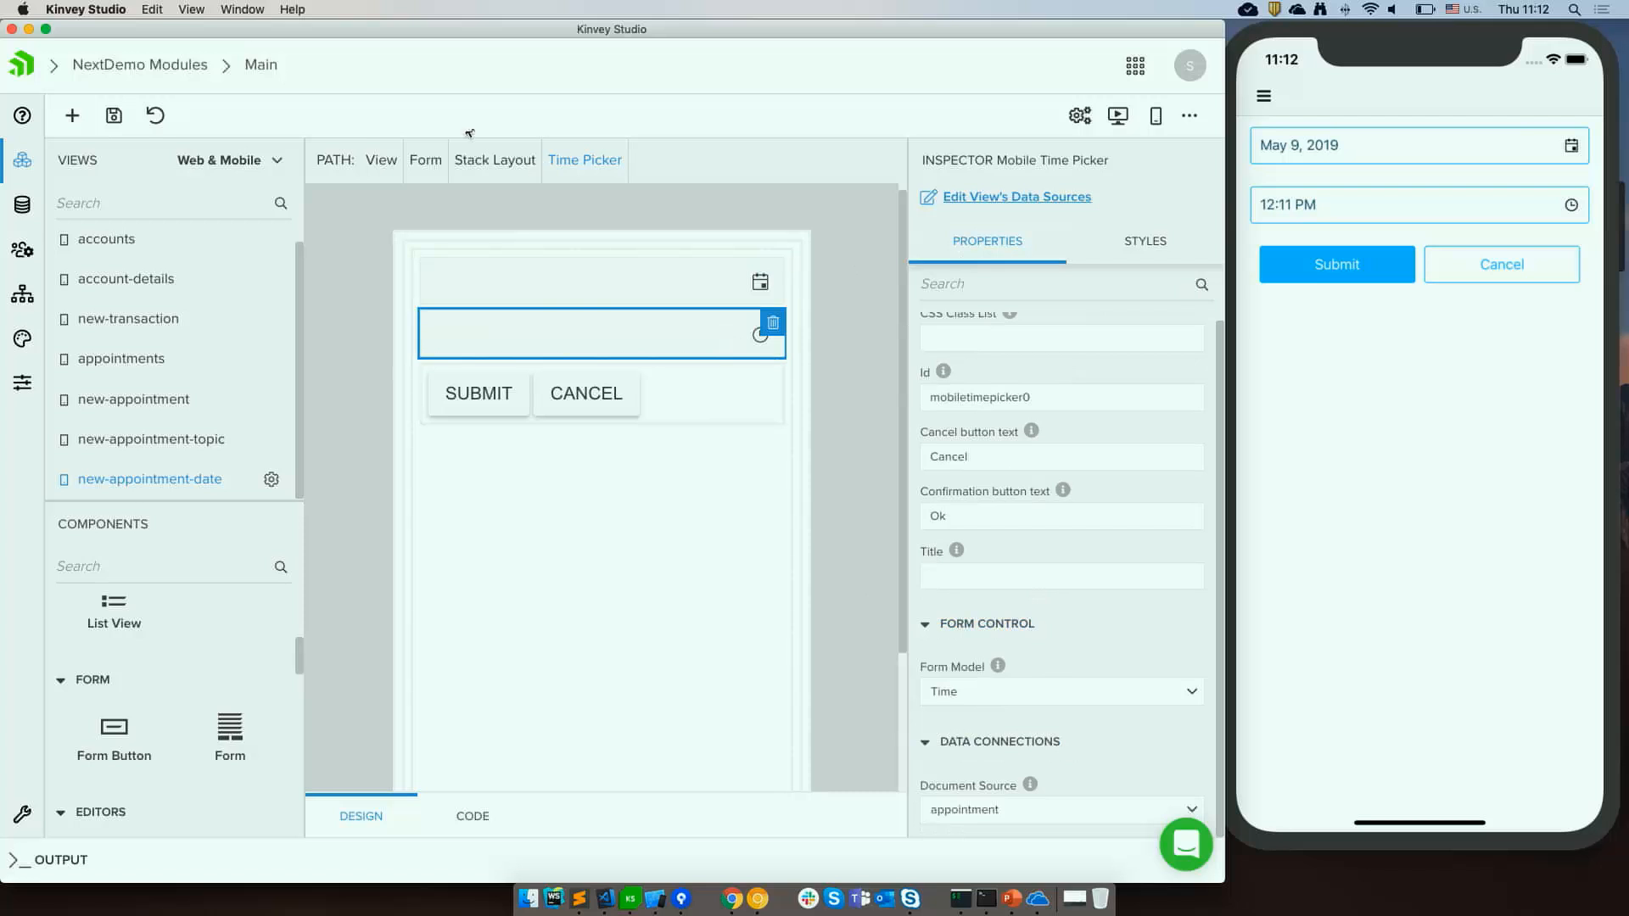
{"action": "left_click", "coordinate": [424, 161]}
{"action": "scroll", "coordinate": [976, 550], "scroll_direction": "down", "scroll_amount": 5}
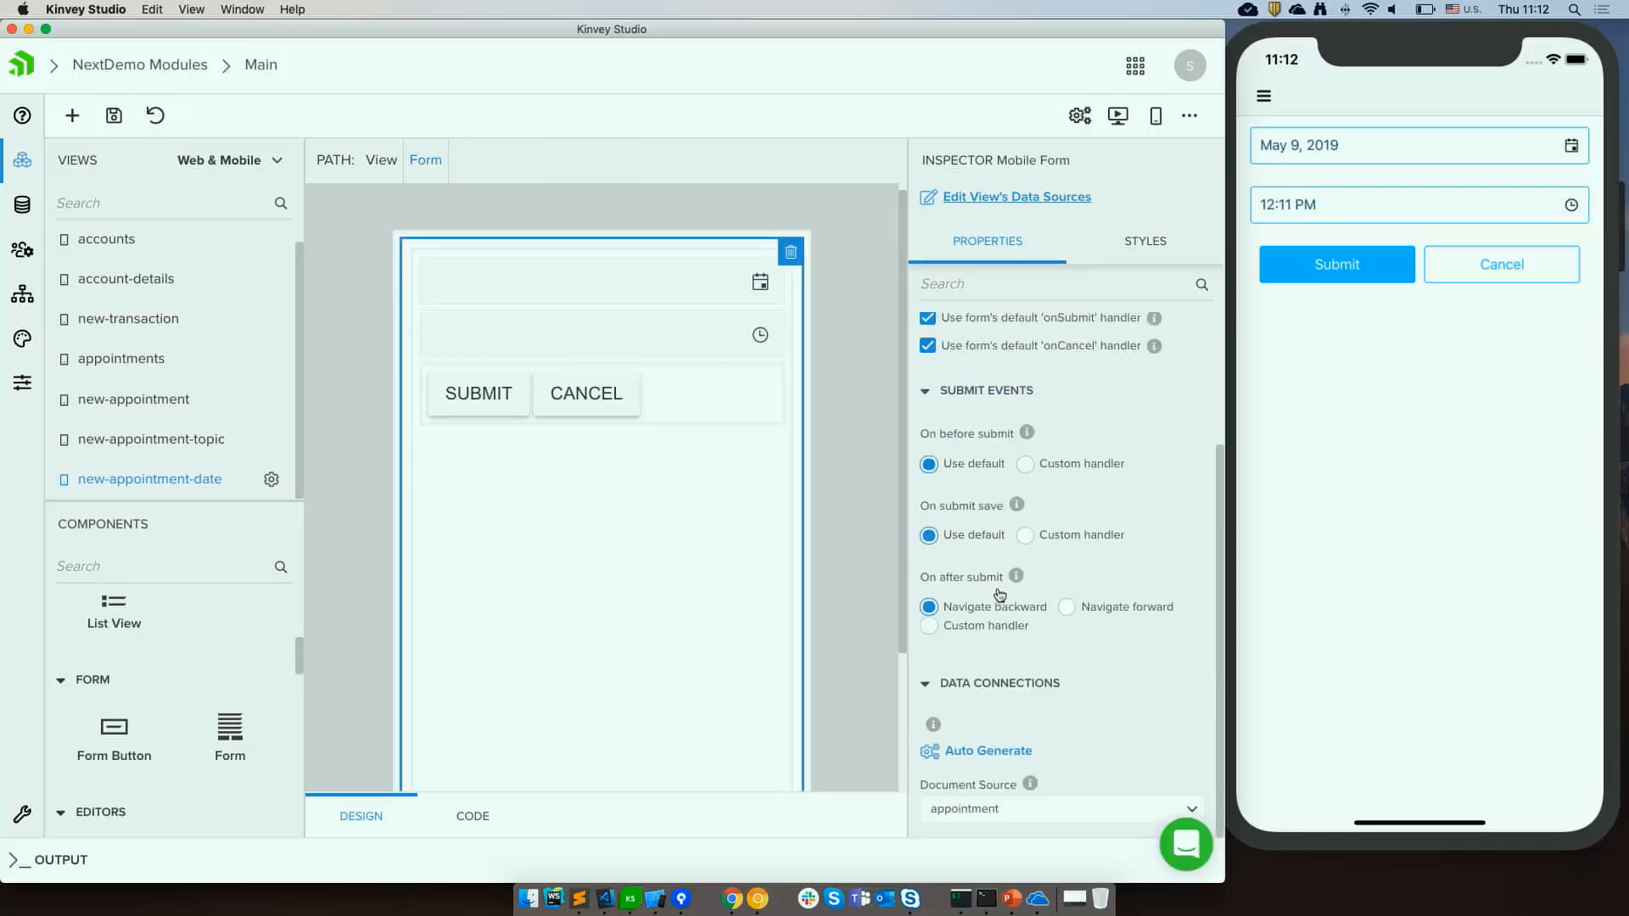
{"action": "left_click", "coordinate": [1131, 610]}
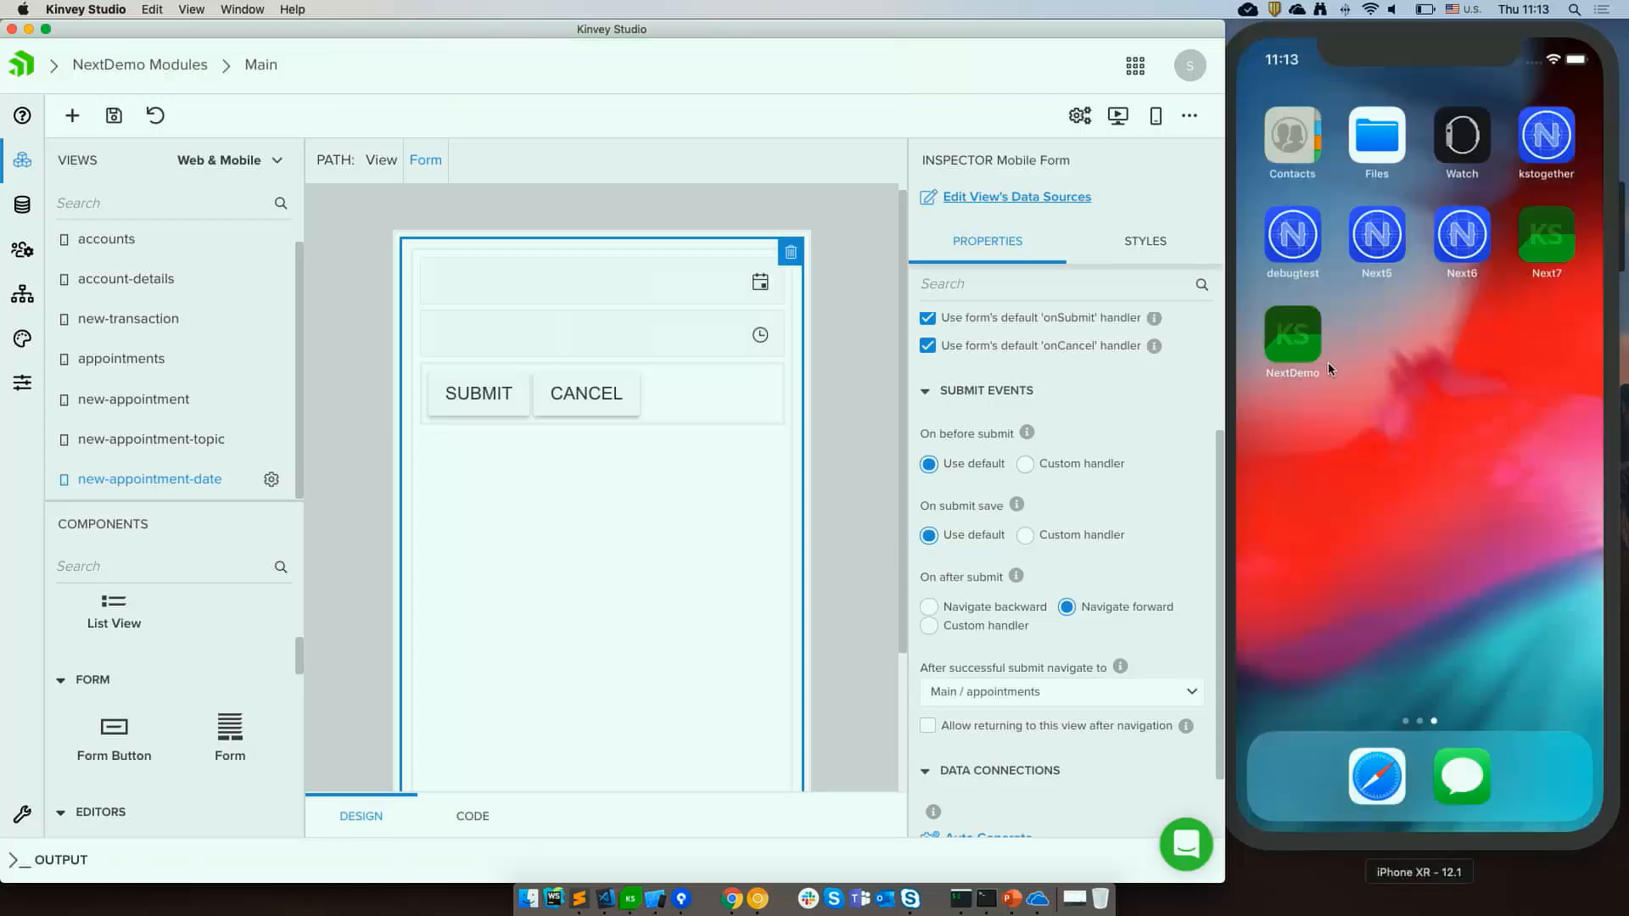
Relaunch the app in the simulator, start a new appointment, pick Location 4 on the map and choose a topic.
{"action": "left_click", "coordinate": [1328, 367]}
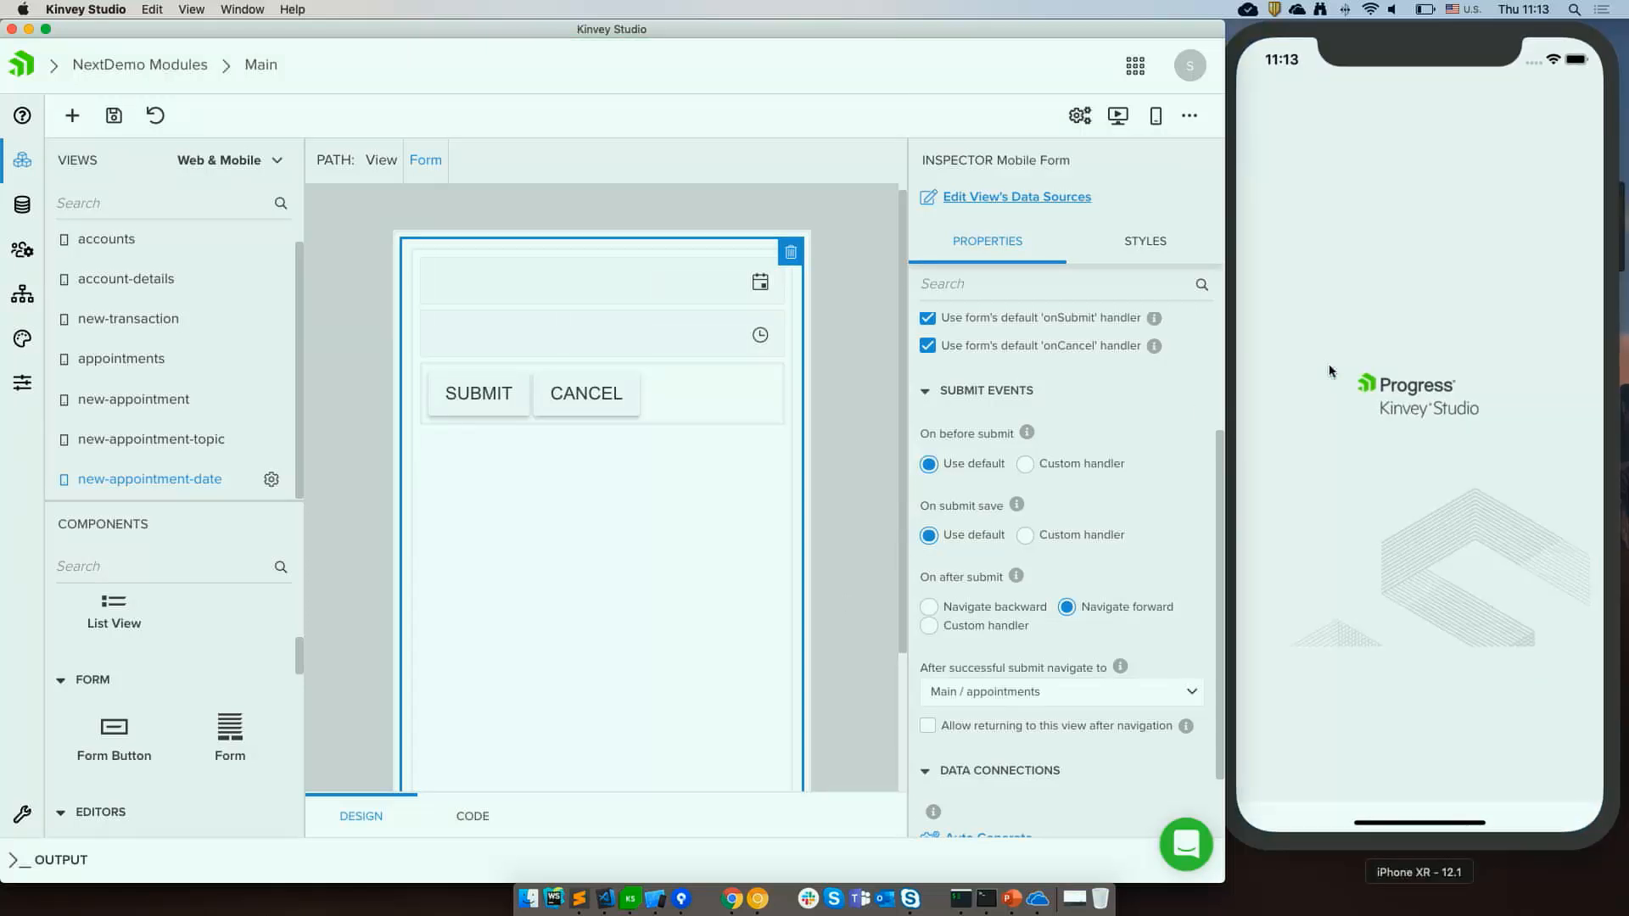
{"action": "left_click", "coordinate": [1342, 243]}
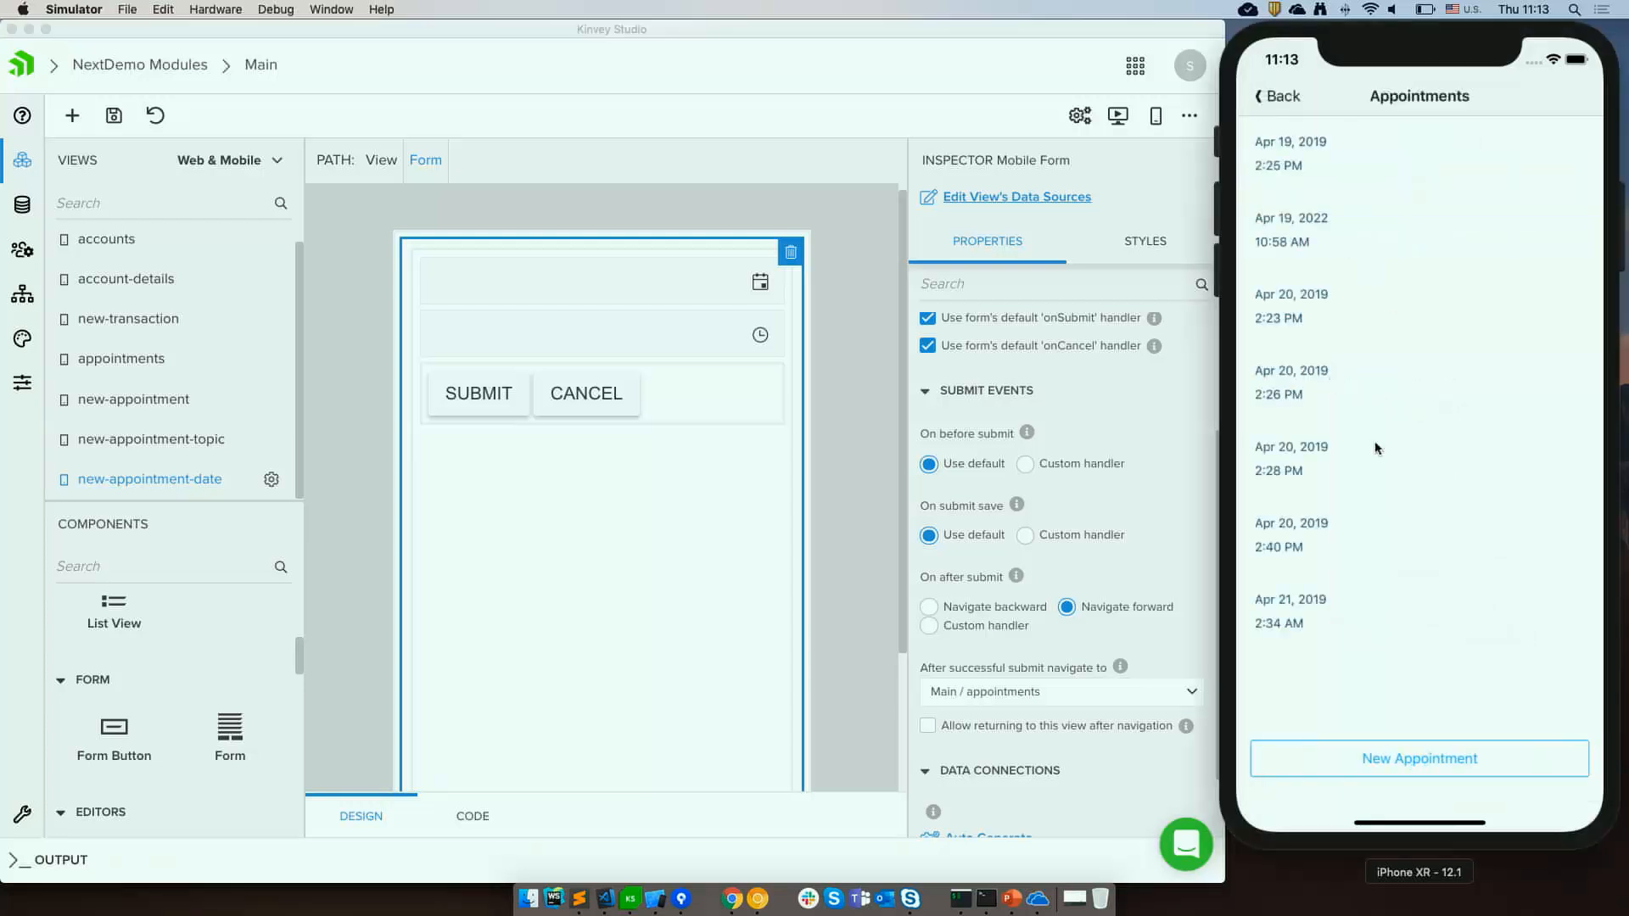
{"action": "left_click", "coordinate": [1368, 757]}
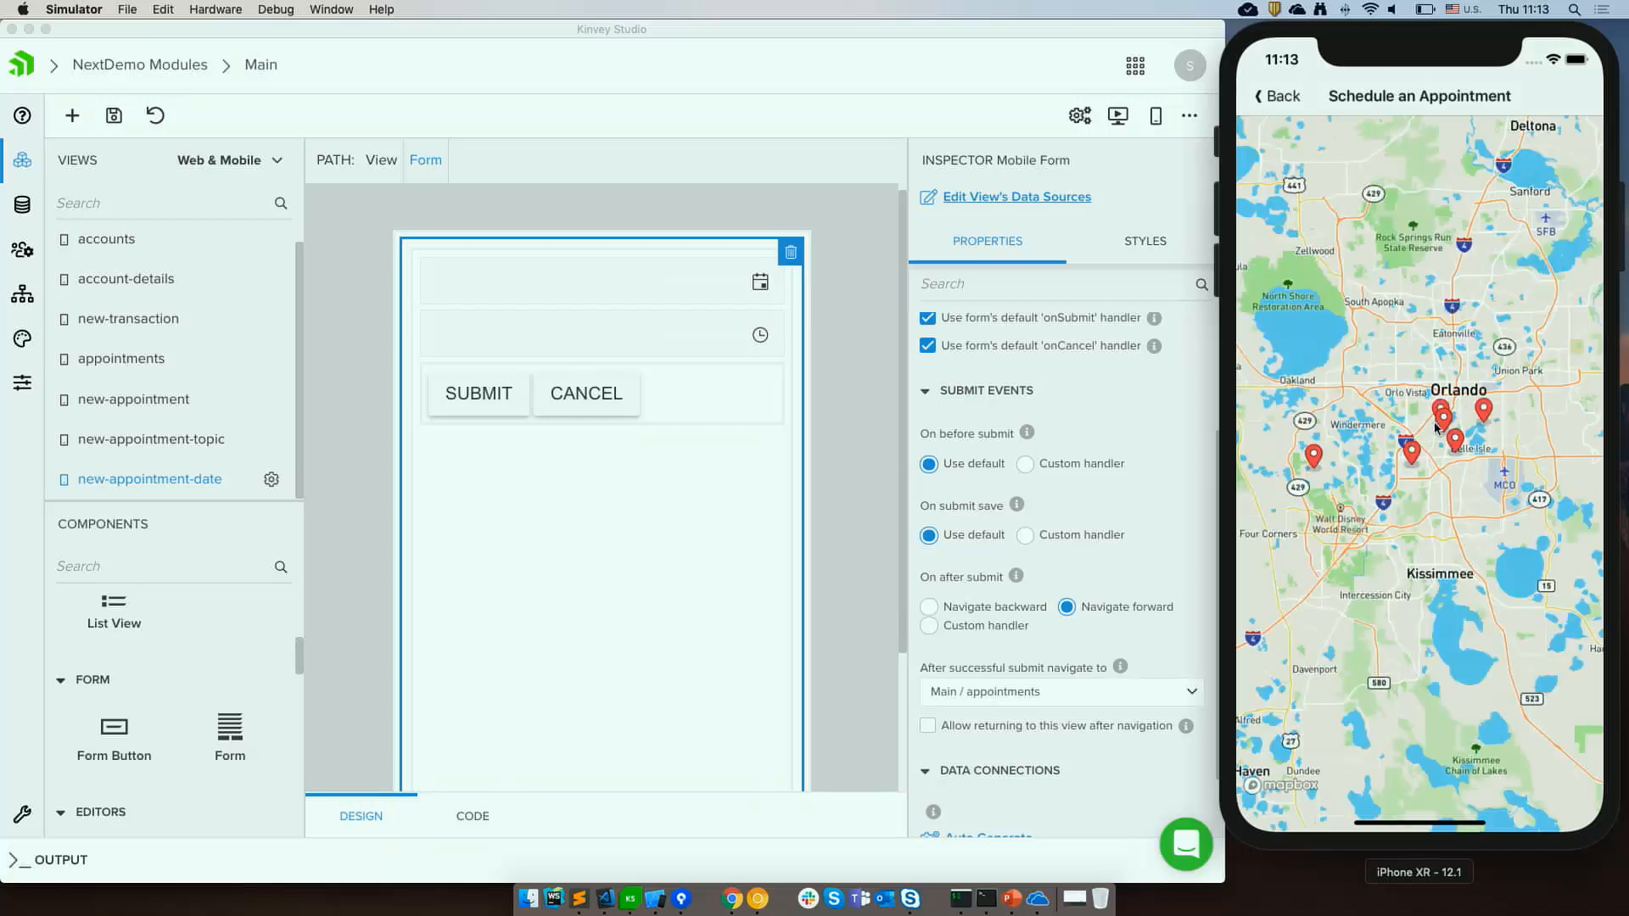
{"action": "left_click", "coordinate": [1447, 413]}
{"action": "left_click", "coordinate": [1432, 363]}
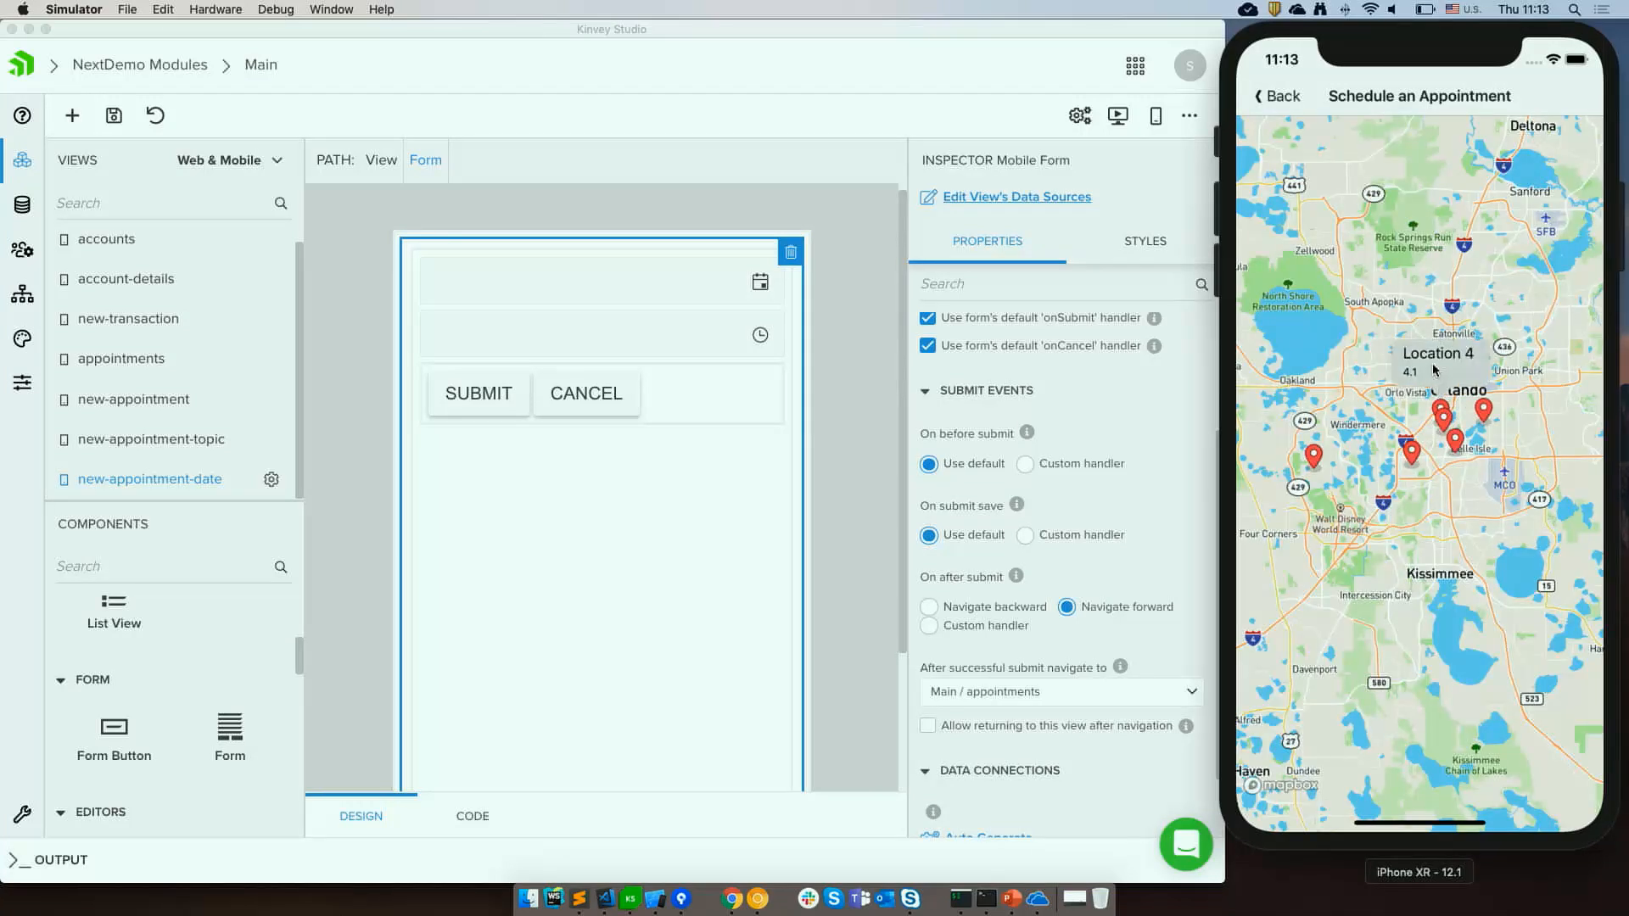
{"action": "left_click", "coordinate": [1430, 154]}
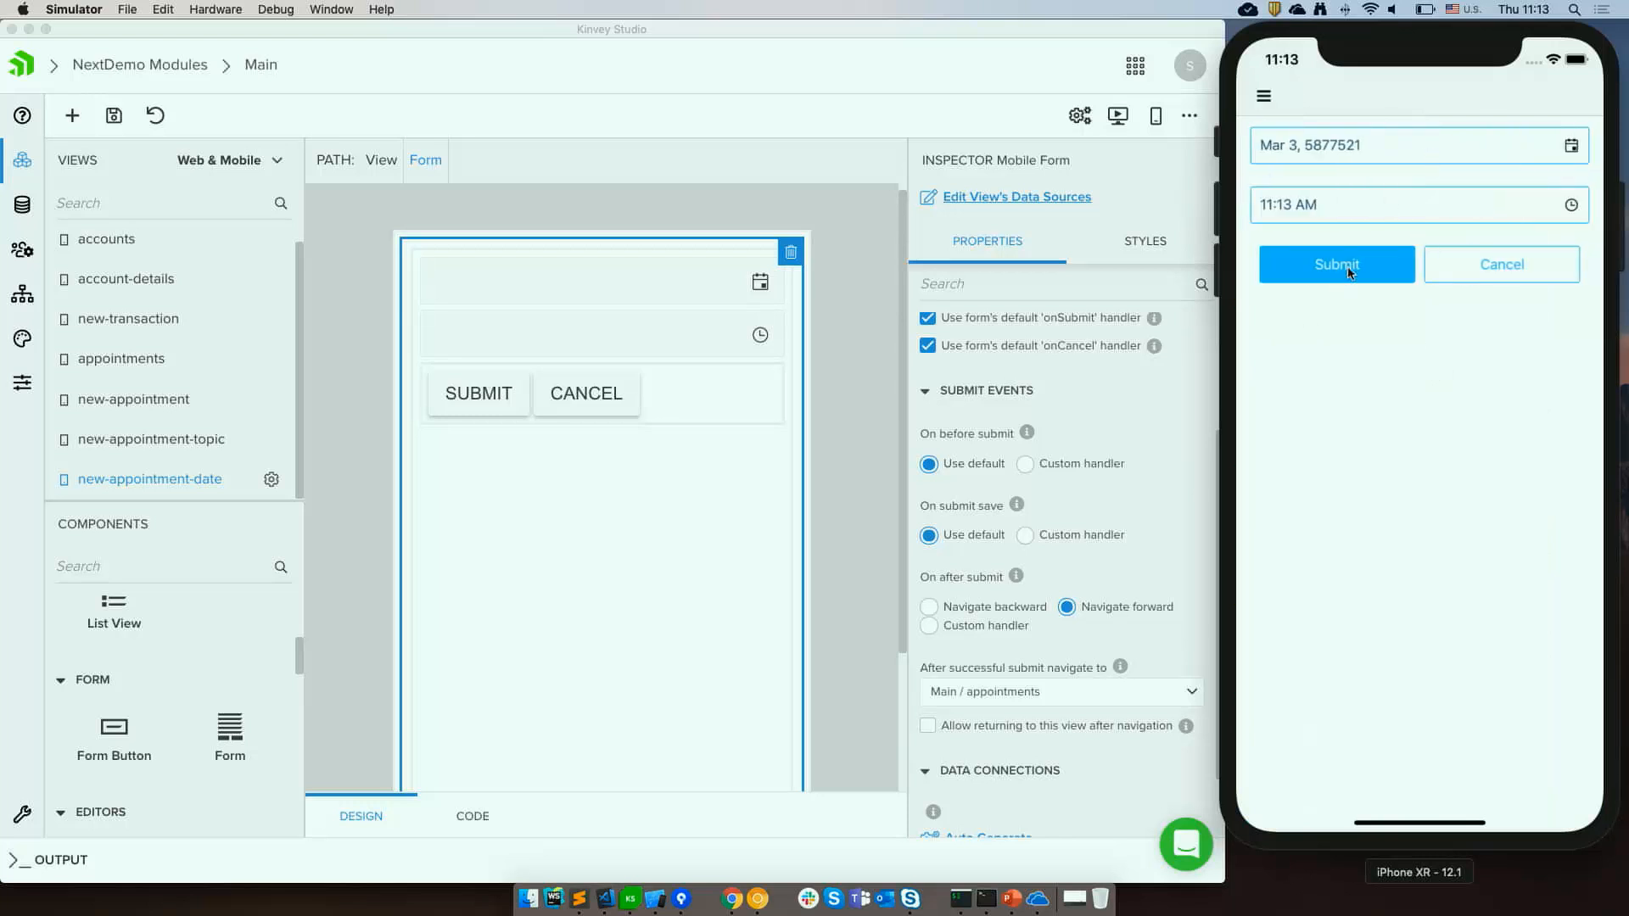
Confirm the date in the date picker and submit the appointment form.
{"action": "left_click", "coordinate": [1384, 144]}
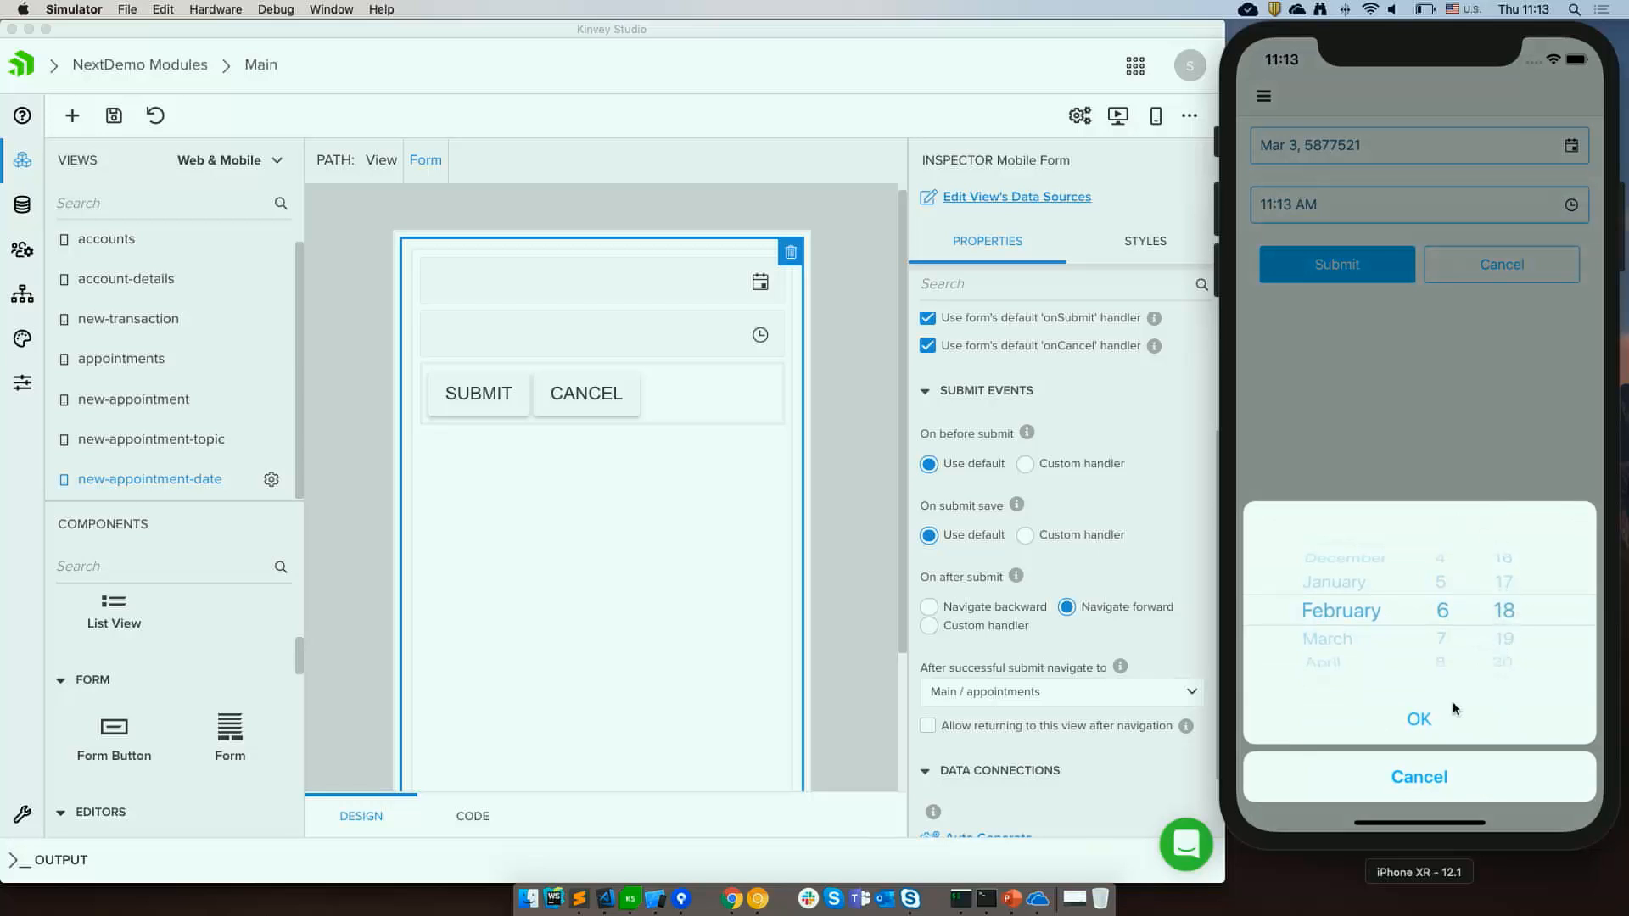
{"action": "left_click", "coordinate": [1418, 731]}
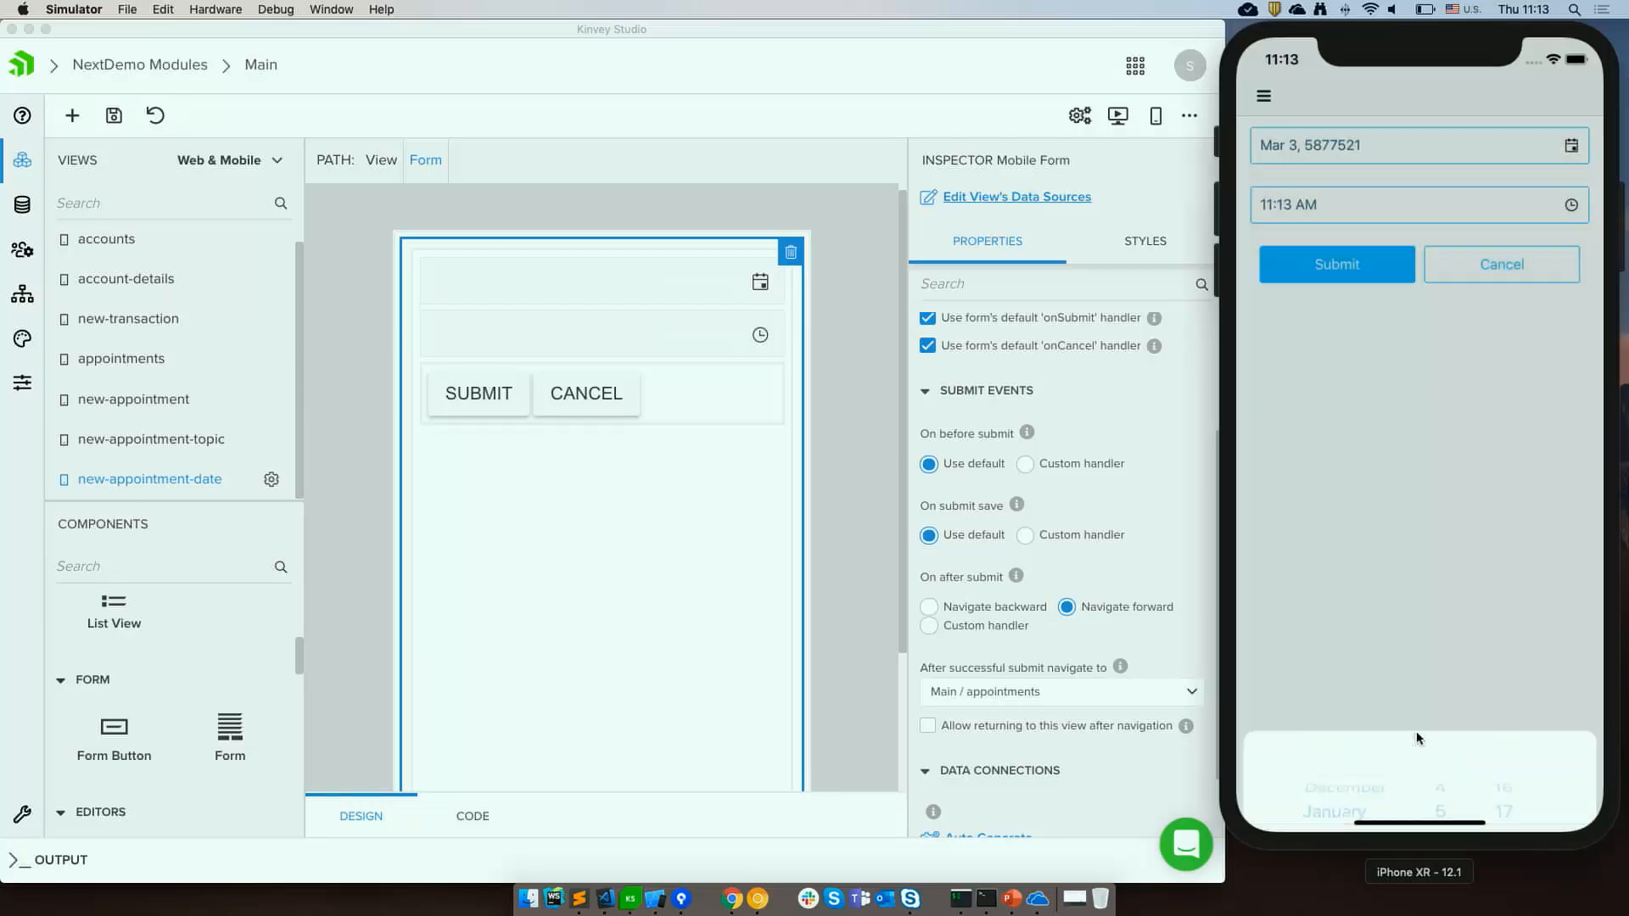
{"action": "left_click", "coordinate": [1350, 278]}
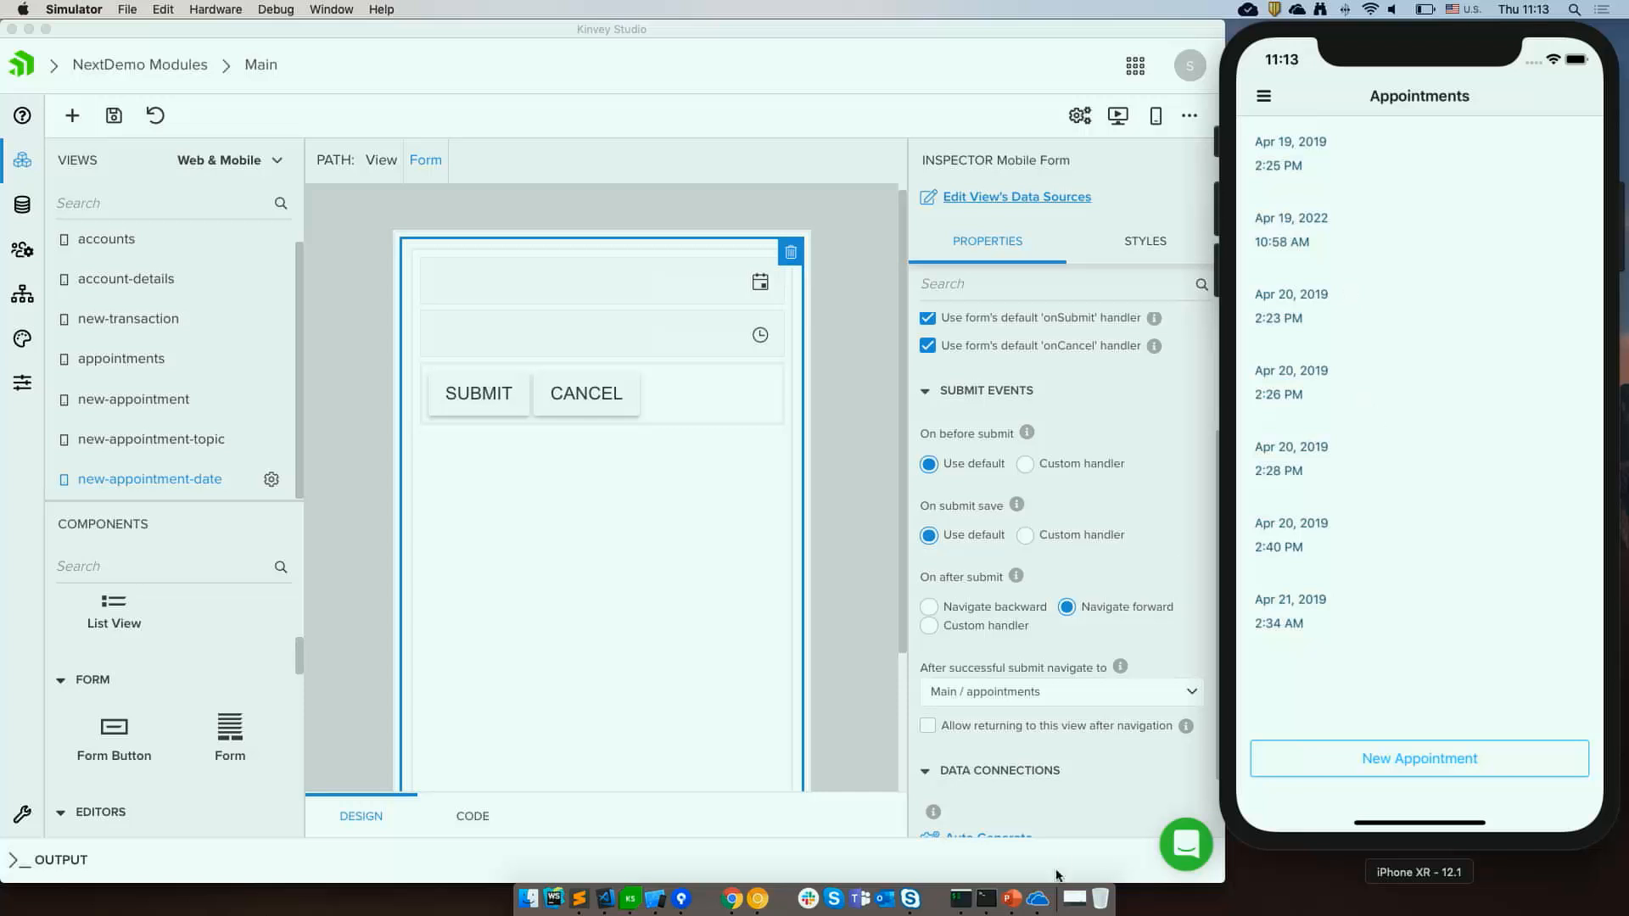
Switch to PowerPoint and start the slideshow of the Kinvey Studio presentation.
{"action": "left_click", "coordinate": [1012, 901]}
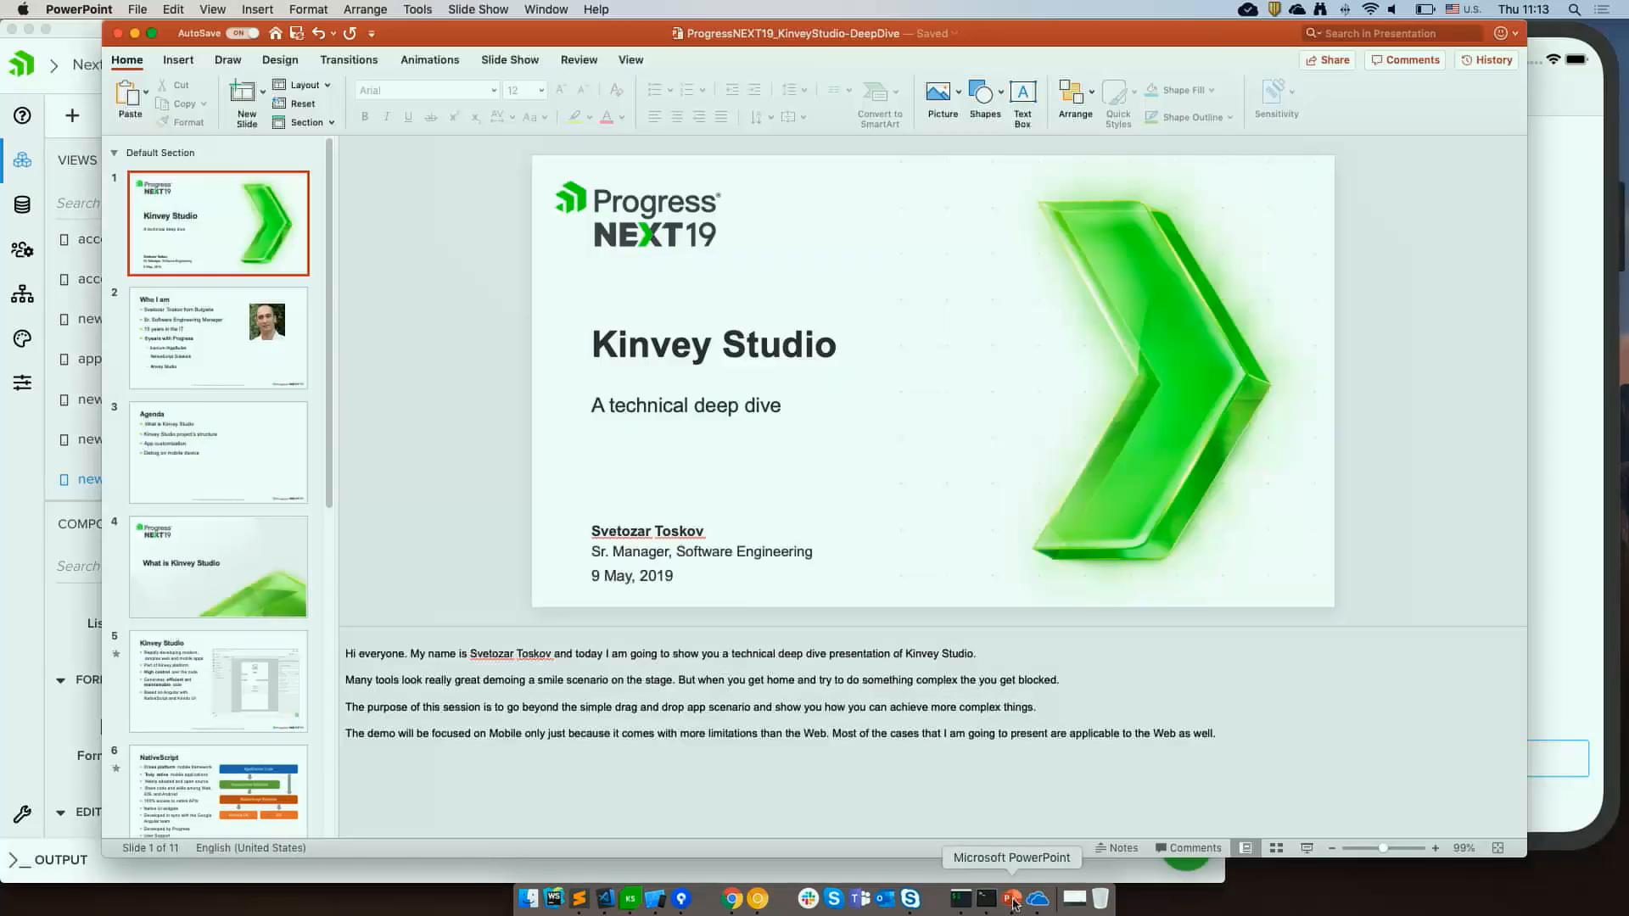
{"action": "key", "text": "super+Return"}
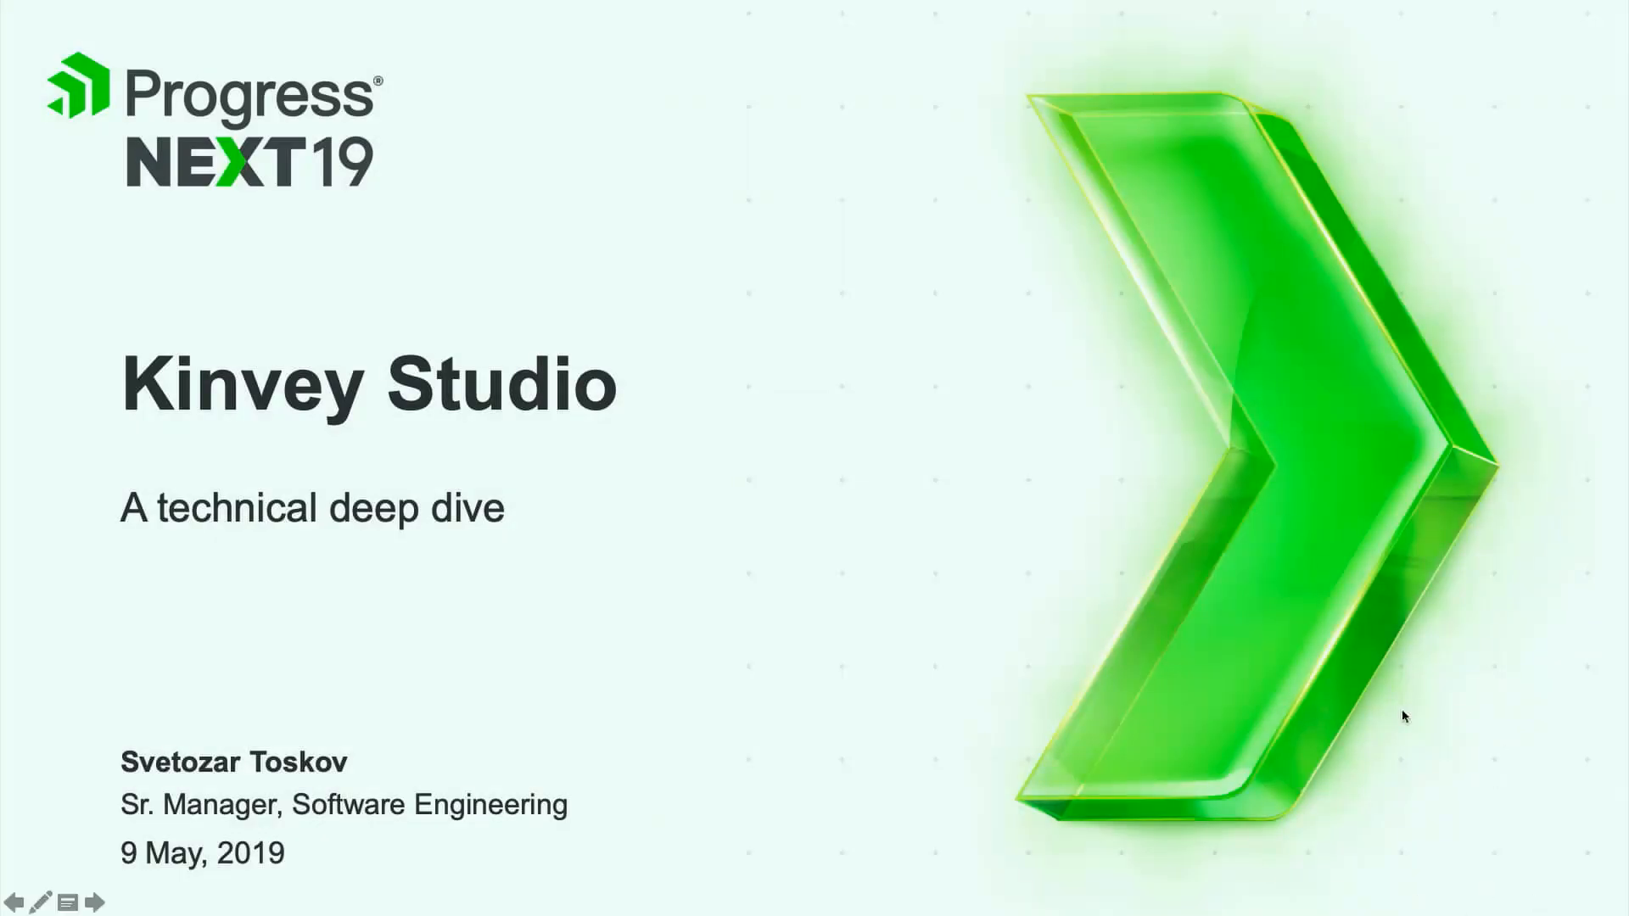
Advance through the slides to the closing Thank You slide and step back once.
{"action": "key", "text": "Right"}
{"action": "key", "text": "Right"}
{"action": "key", "text": "Right"}
{"action": "key", "text": "Right"}
{"action": "key", "text": "Right"}
{"action": "key", "text": "Right"}
{"action": "key", "text": "Right"}
{"action": "key", "text": "Right"}
{"action": "key", "text": "Right"}
{"action": "key", "text": "Right"}
{"action": "key", "text": "Right"}
{"action": "key", "text": "Right"}
{"action": "key", "text": "Right"}
{"action": "key", "text": "Right"}
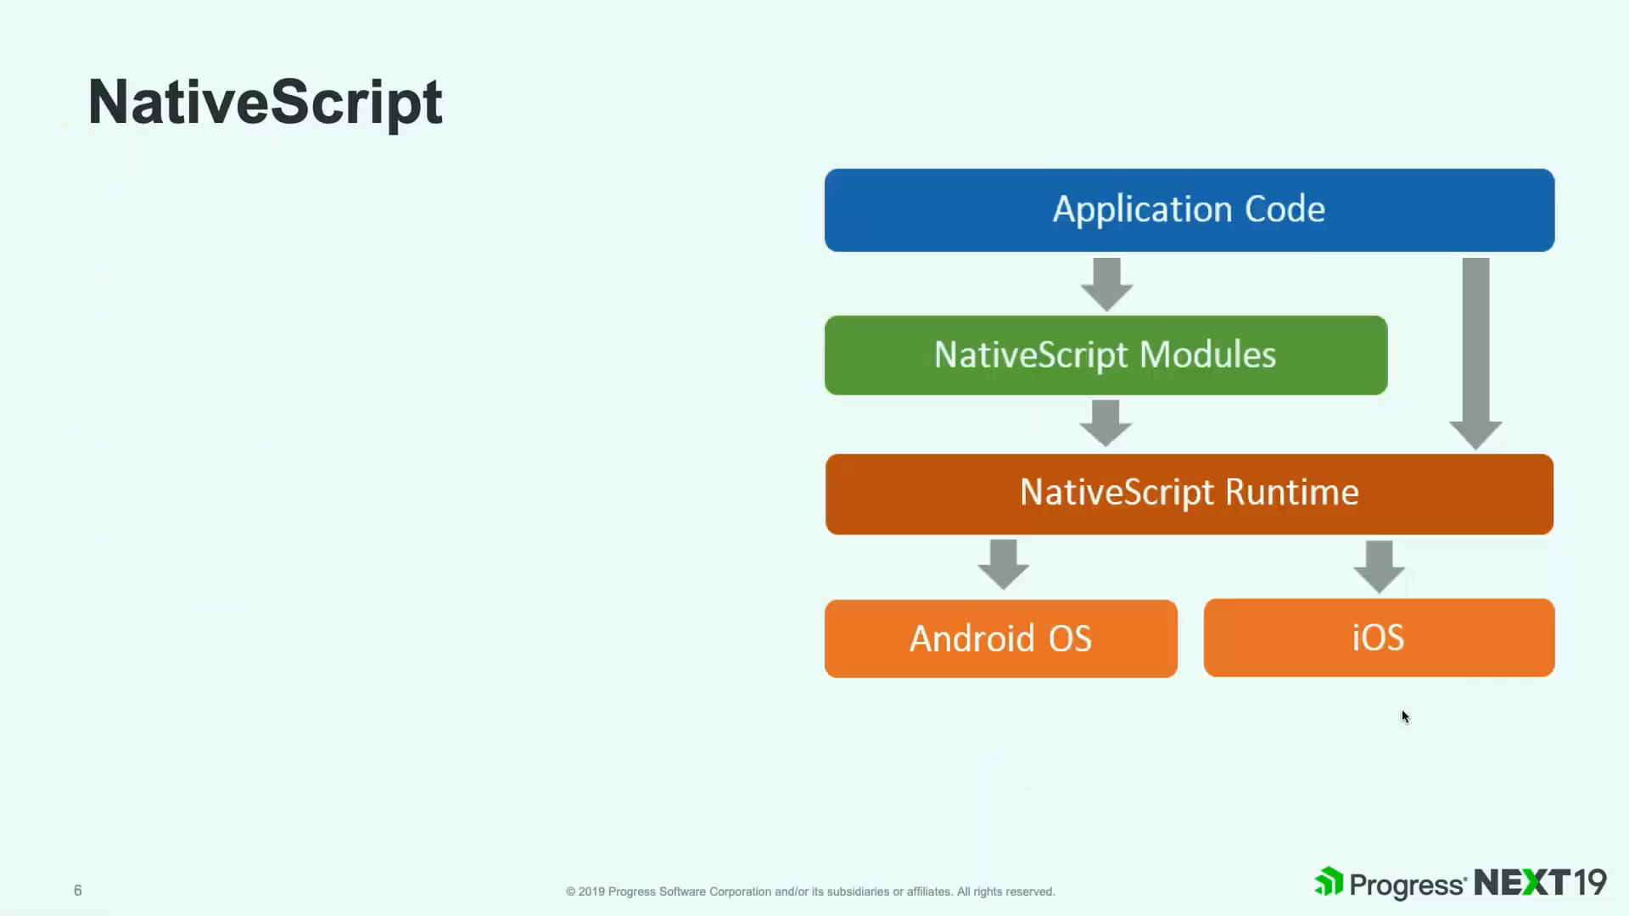
{"action": "key", "text": "Right"}
{"action": "key", "text": "Right"}
{"action": "key", "text": "Right"}
{"action": "key", "text": "Right"}
{"action": "key", "text": "Right"}
{"action": "key", "text": "Right"}
{"action": "key", "text": "Right"}
{"action": "key", "text": "Right"}
{"action": "key", "text": "Right"}
{"action": "key", "text": "Right"}
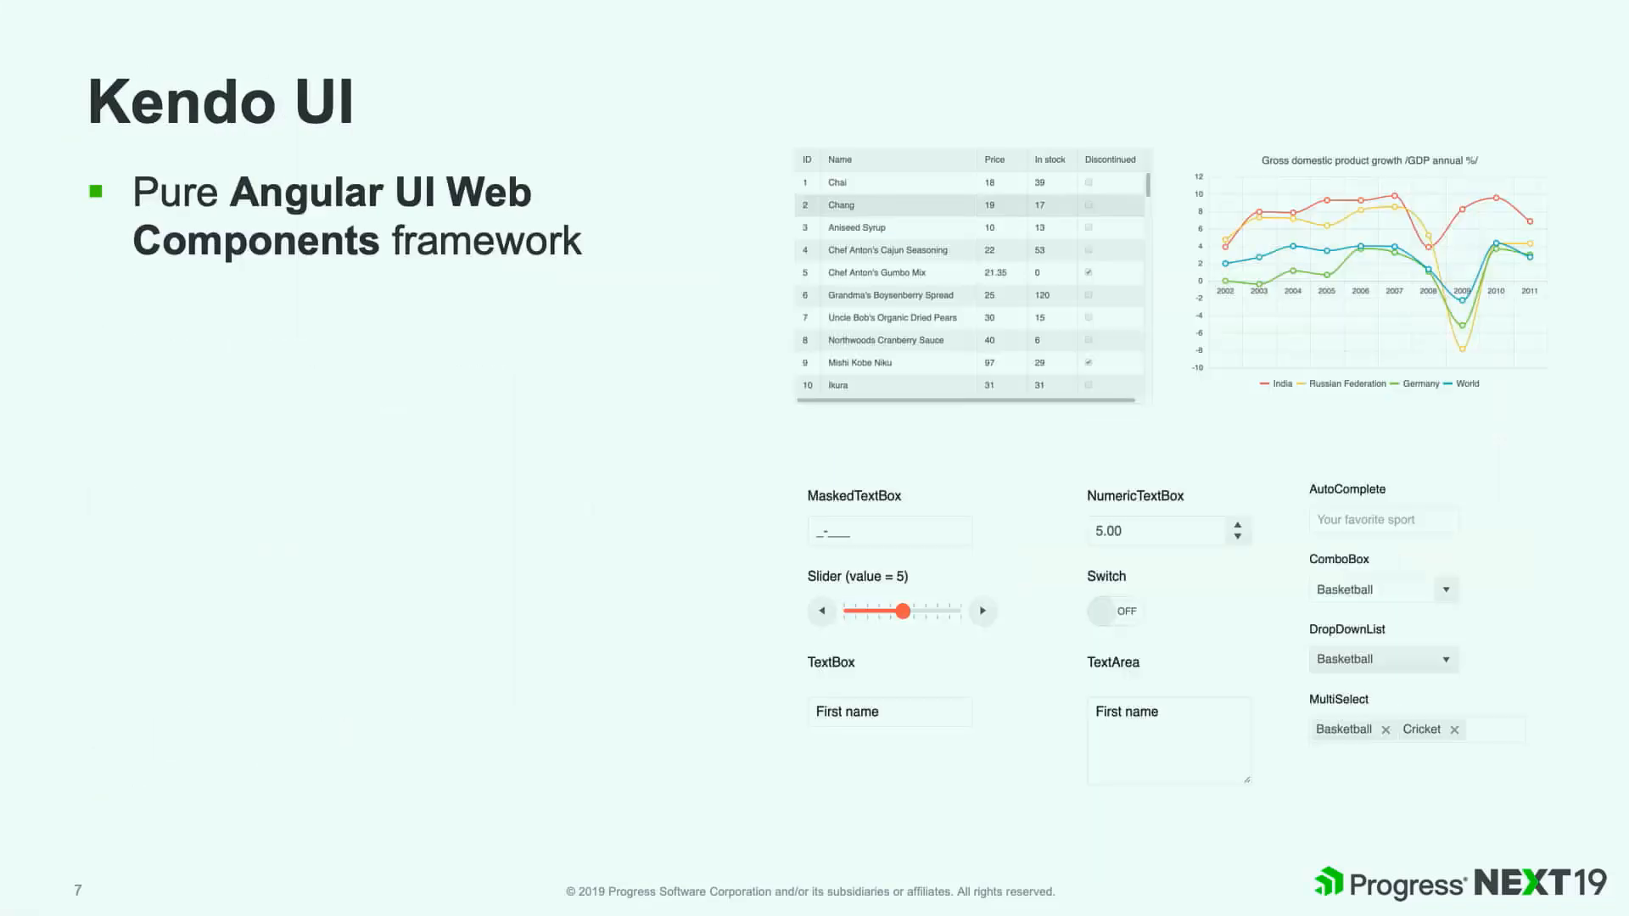
{"action": "key", "text": "Right"}
{"action": "key", "text": "Right"}
{"action": "key", "text": "Right"}
{"action": "key", "text": "Right"}
{"action": "key", "text": "Right"}
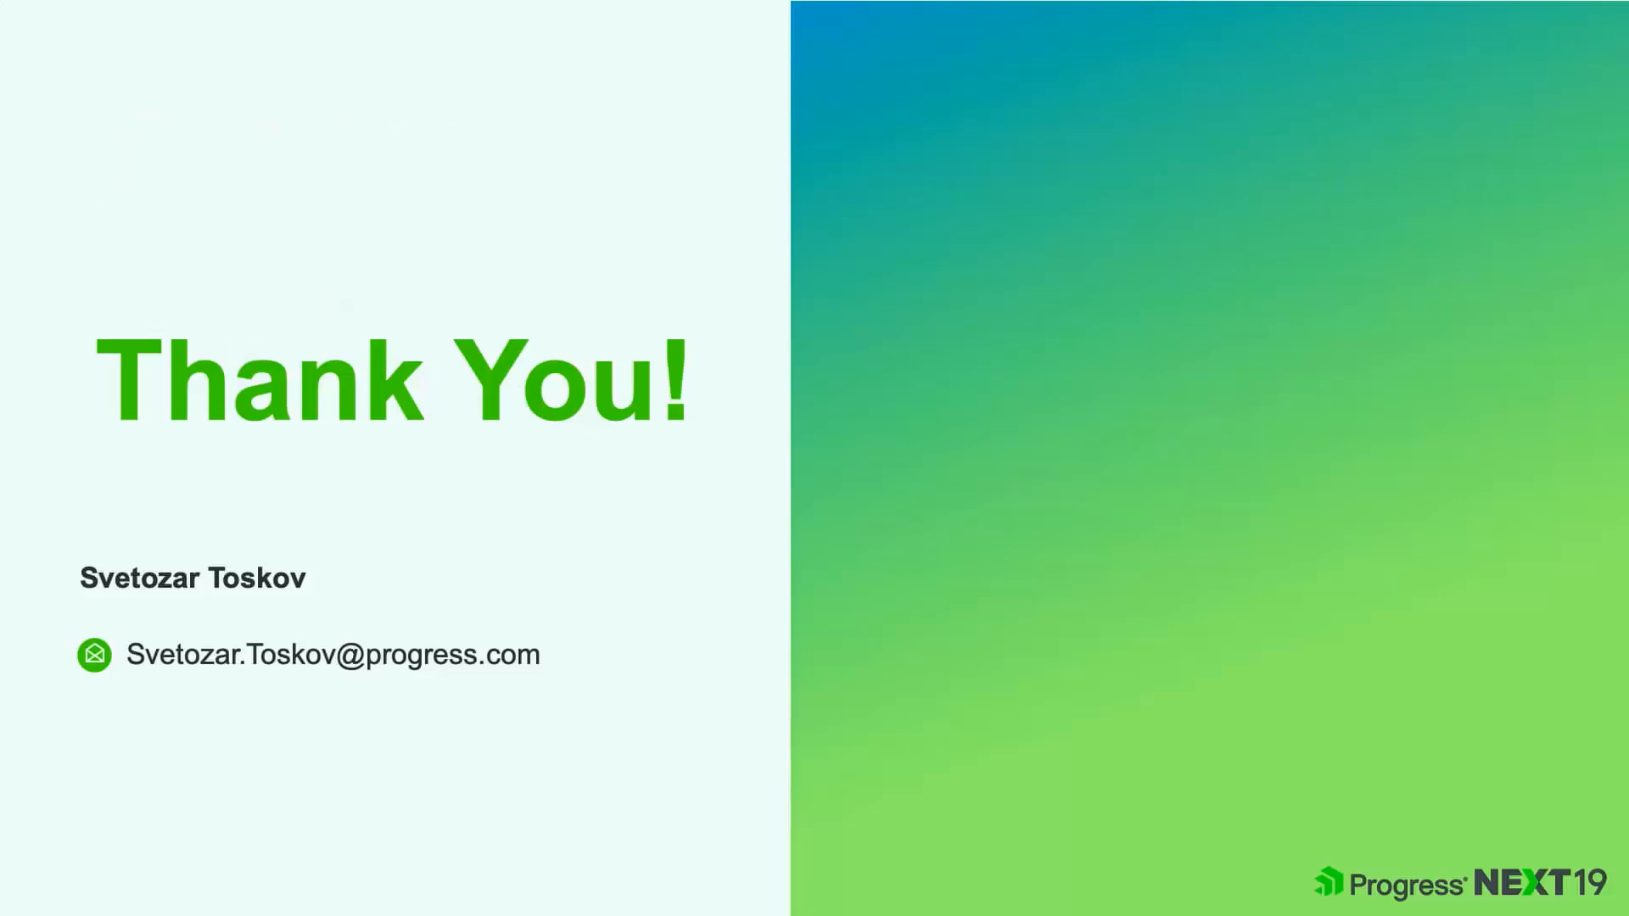
{"action": "key", "text": "Left"}
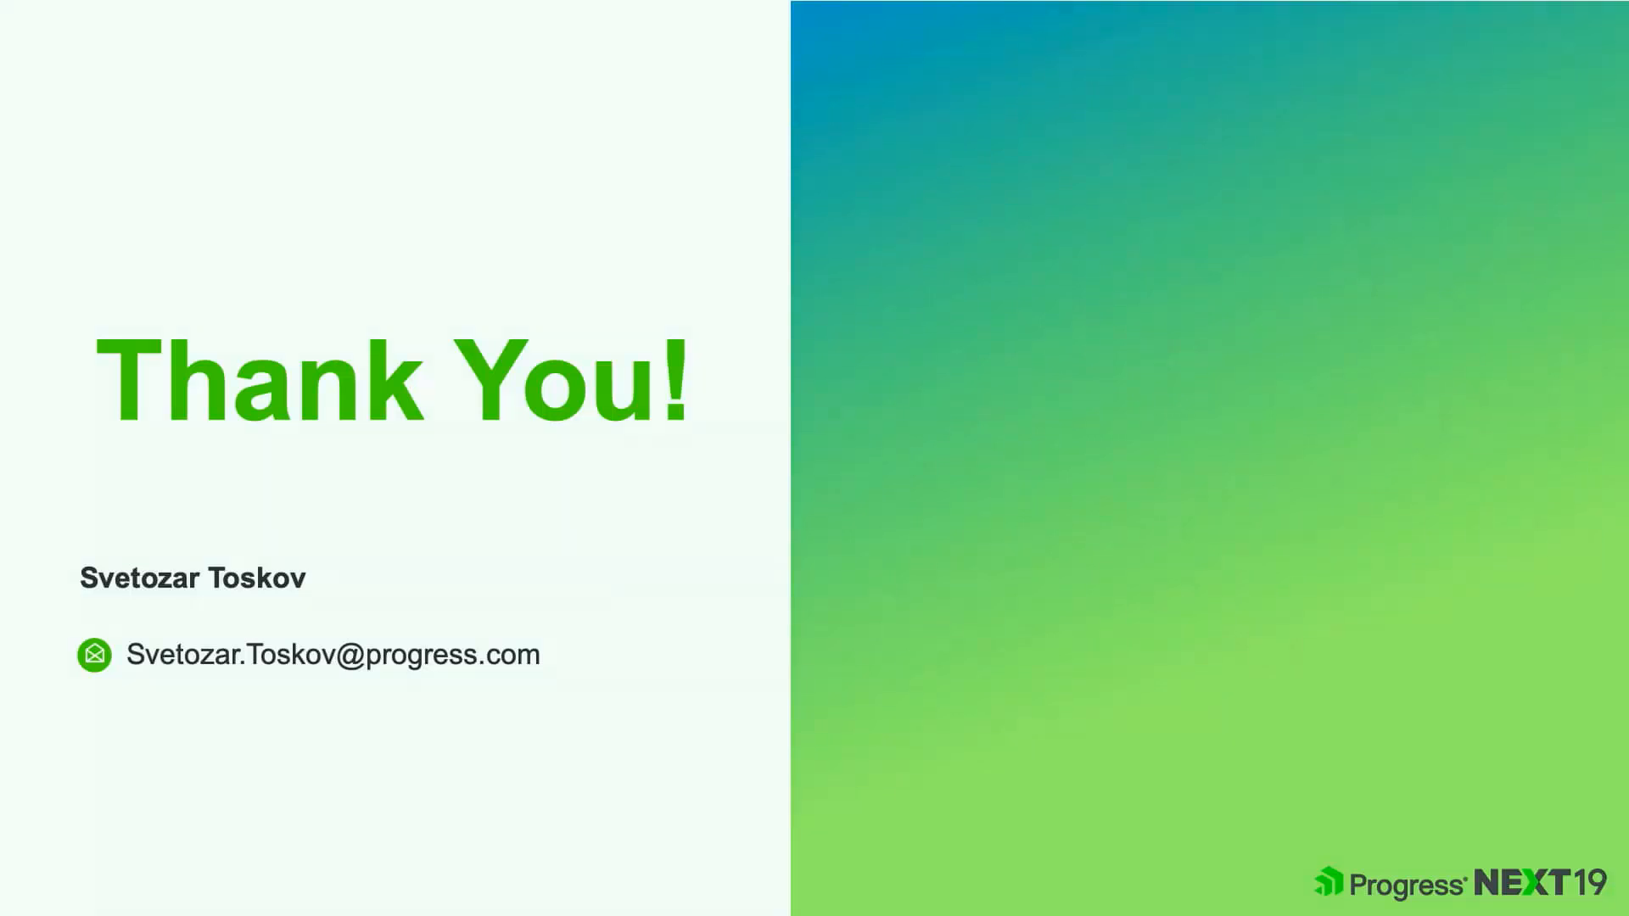